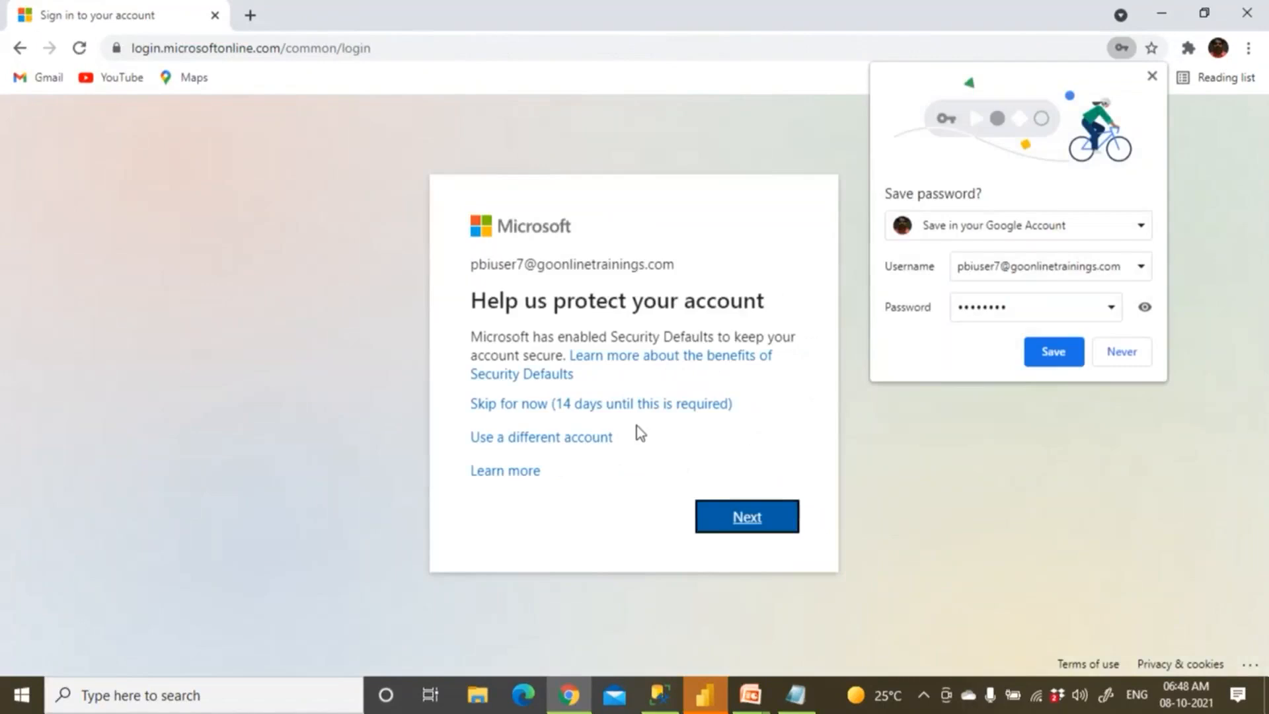
# - Skip the account protection setup for now and save the account password in the browser
pyautogui.click(541, 411)
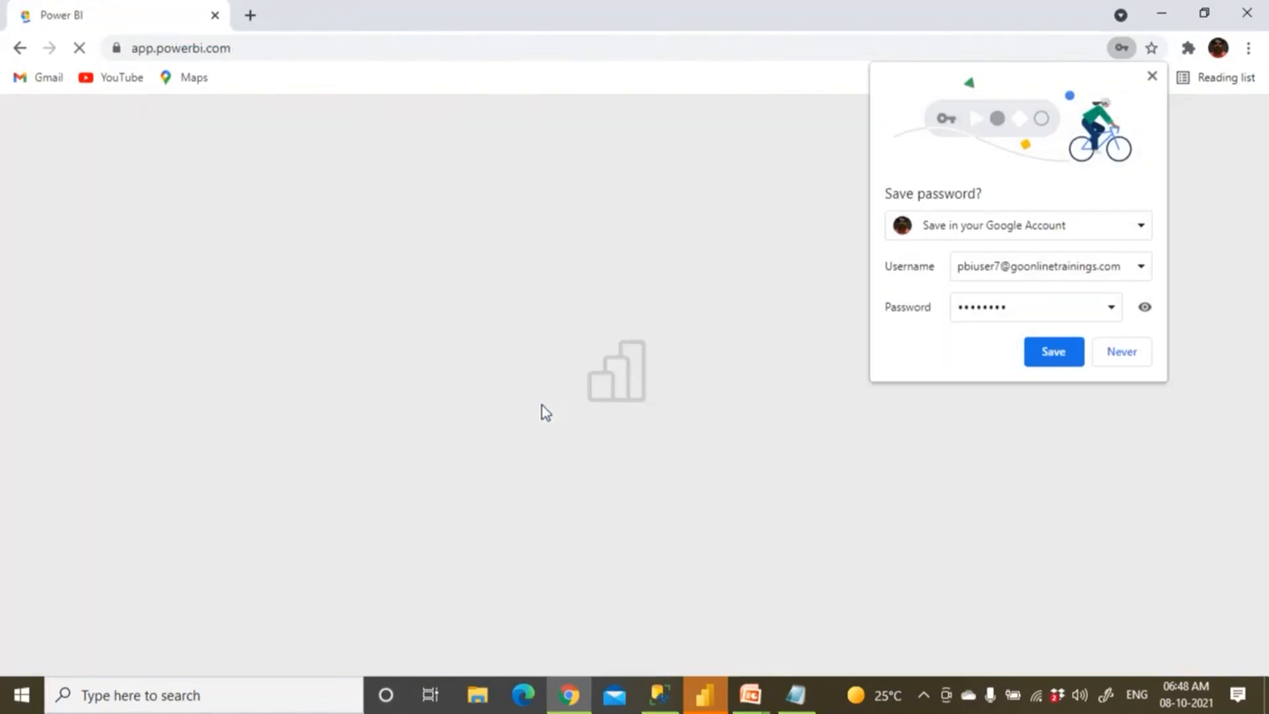
pyautogui.click(1051, 349)
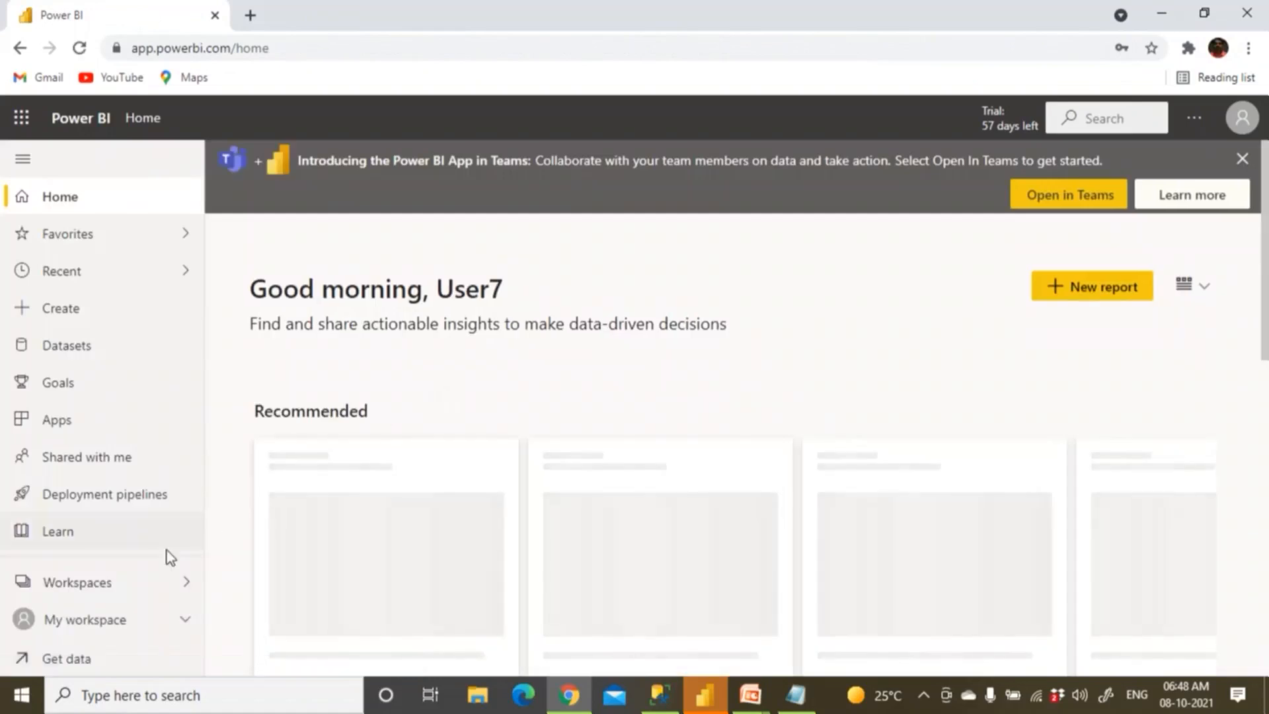
# - Examine the home page and the list of workspaces available to the signed-in account
pyautogui.click(104, 582)
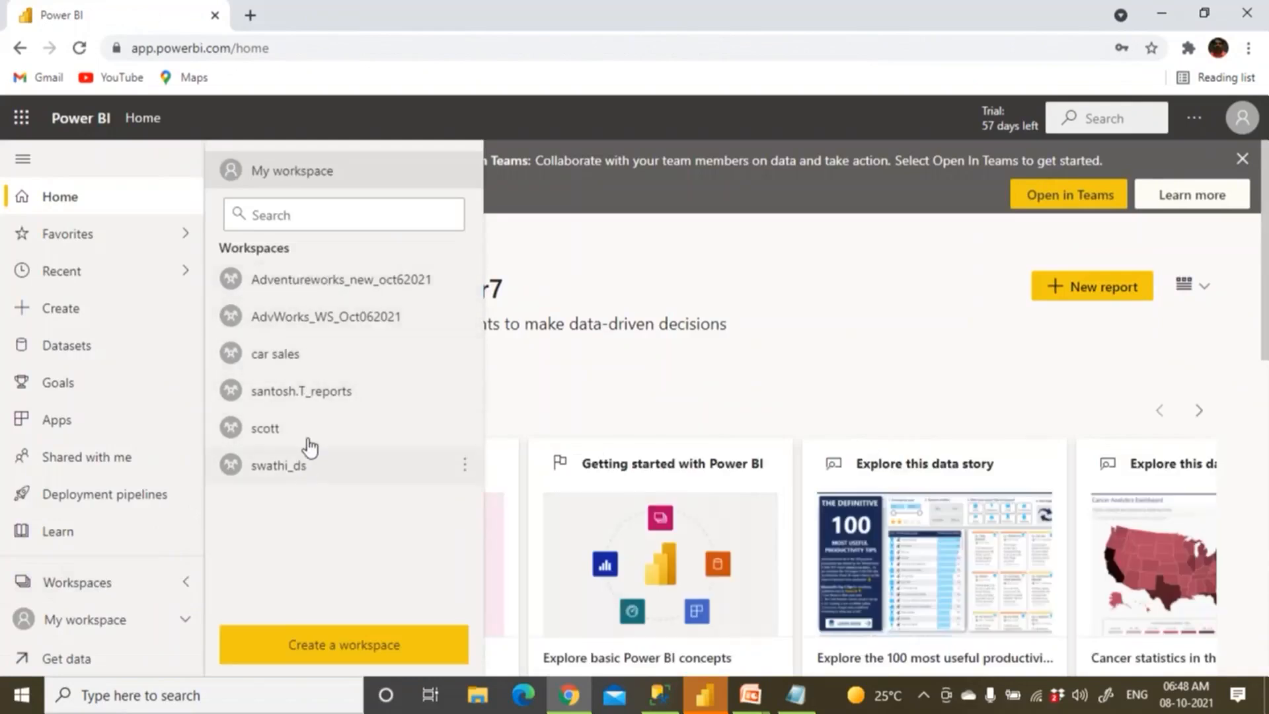
pyautogui.click(103, 591)
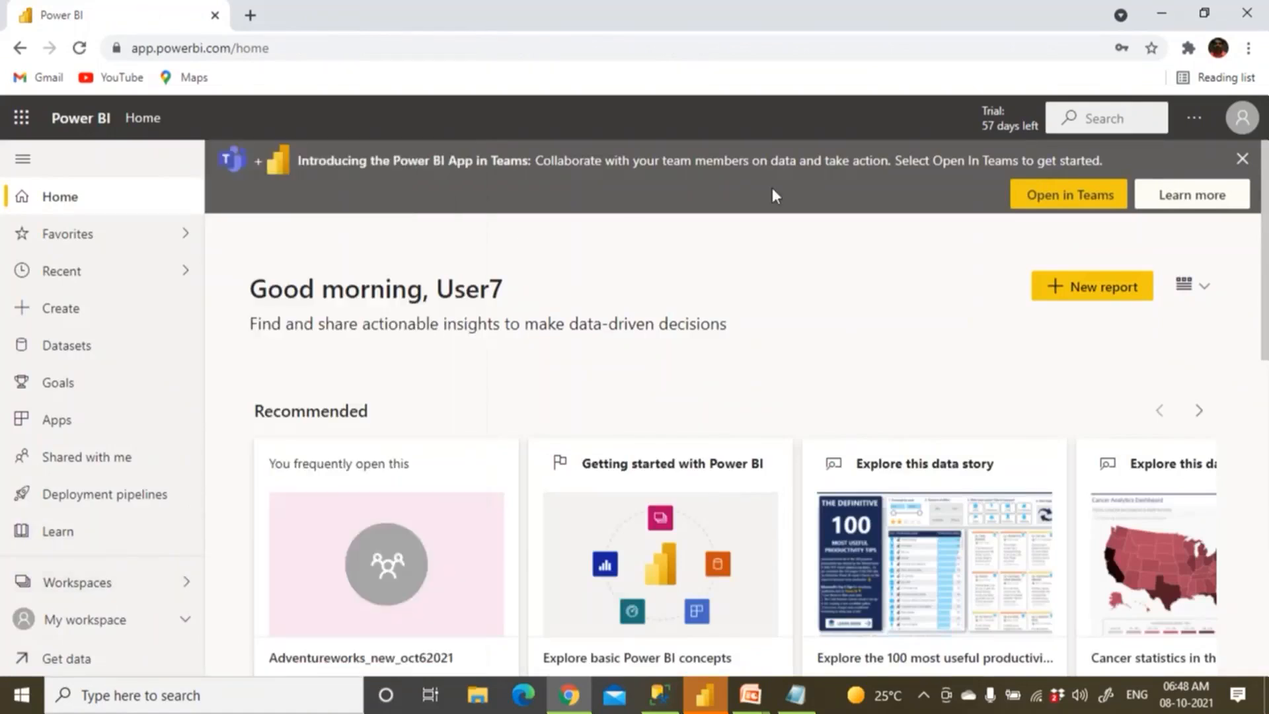
pyautogui.scroll(-3, 310, 499)
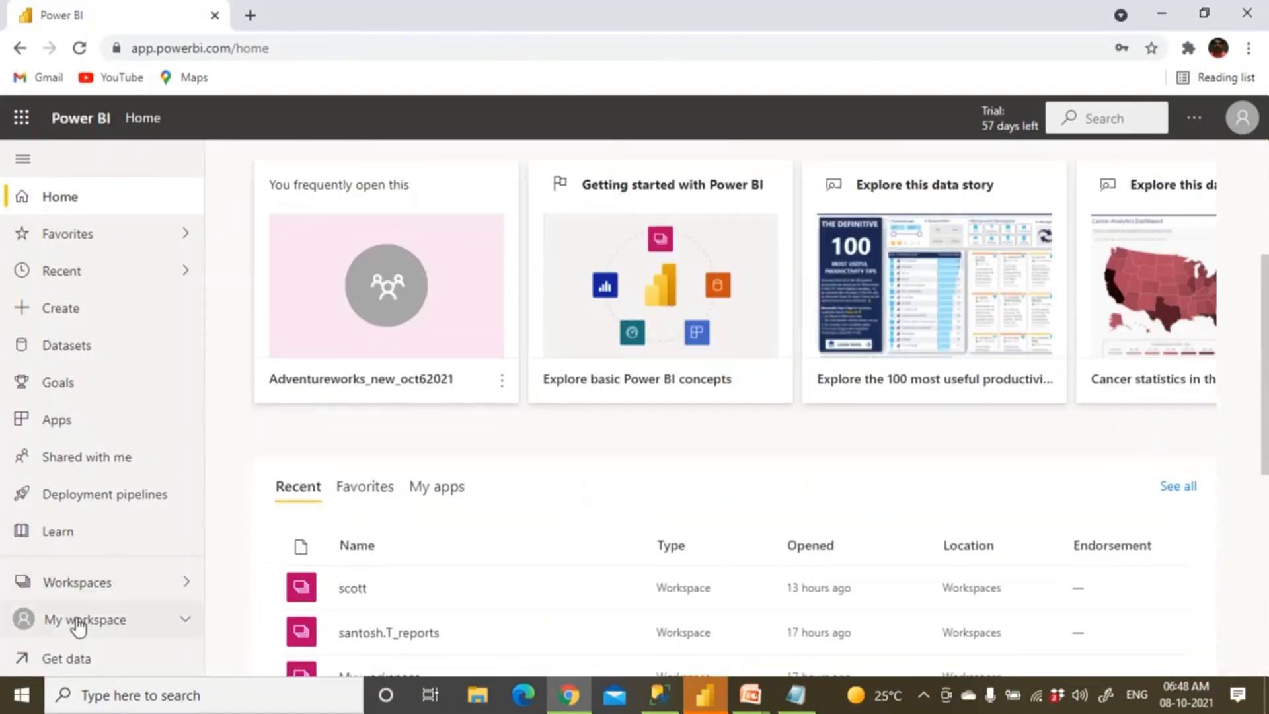
pyautogui.click(92, 590)
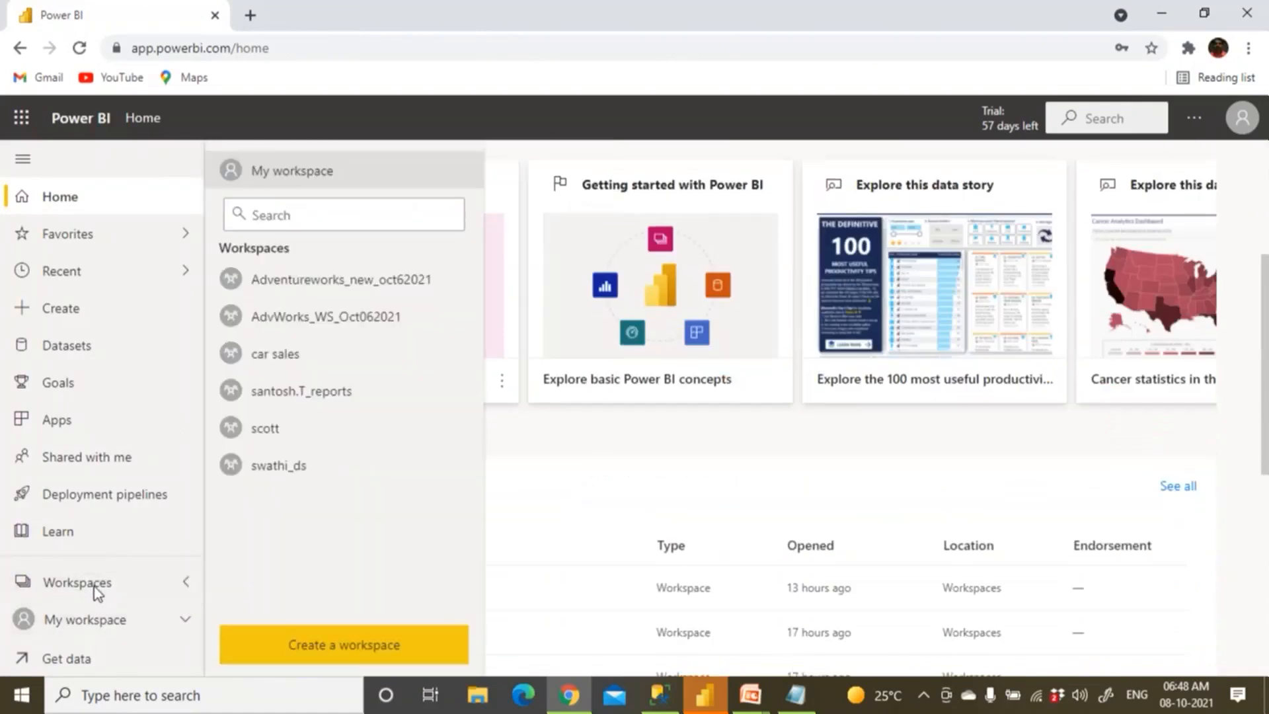
# - Sign out of the current account
pyautogui.click(1243, 128)
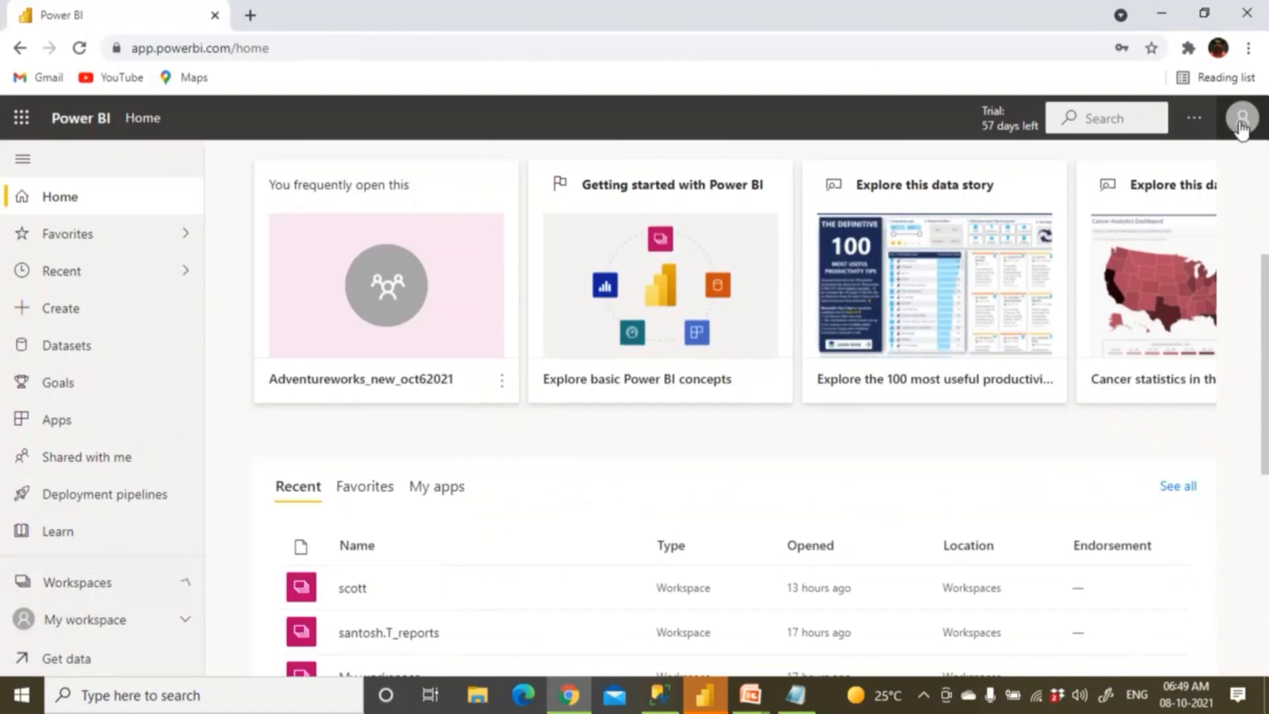
pyautogui.click(1249, 125)
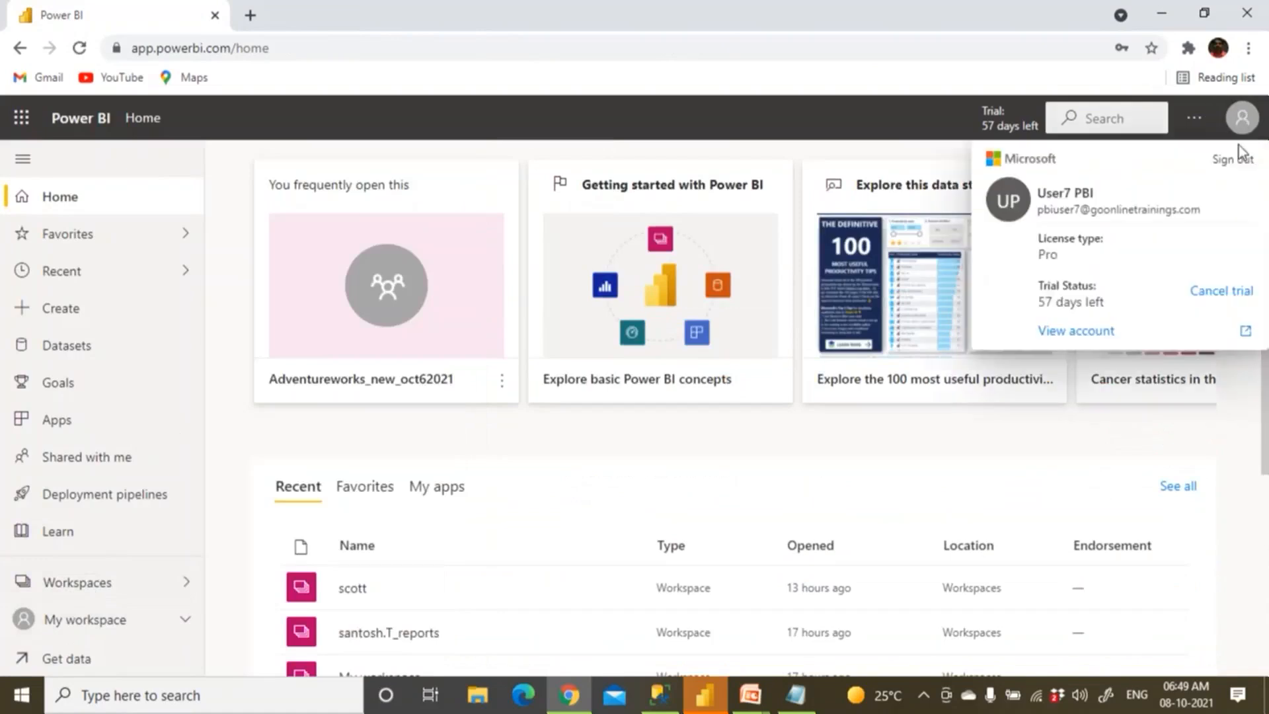
pyautogui.click(1235, 165)
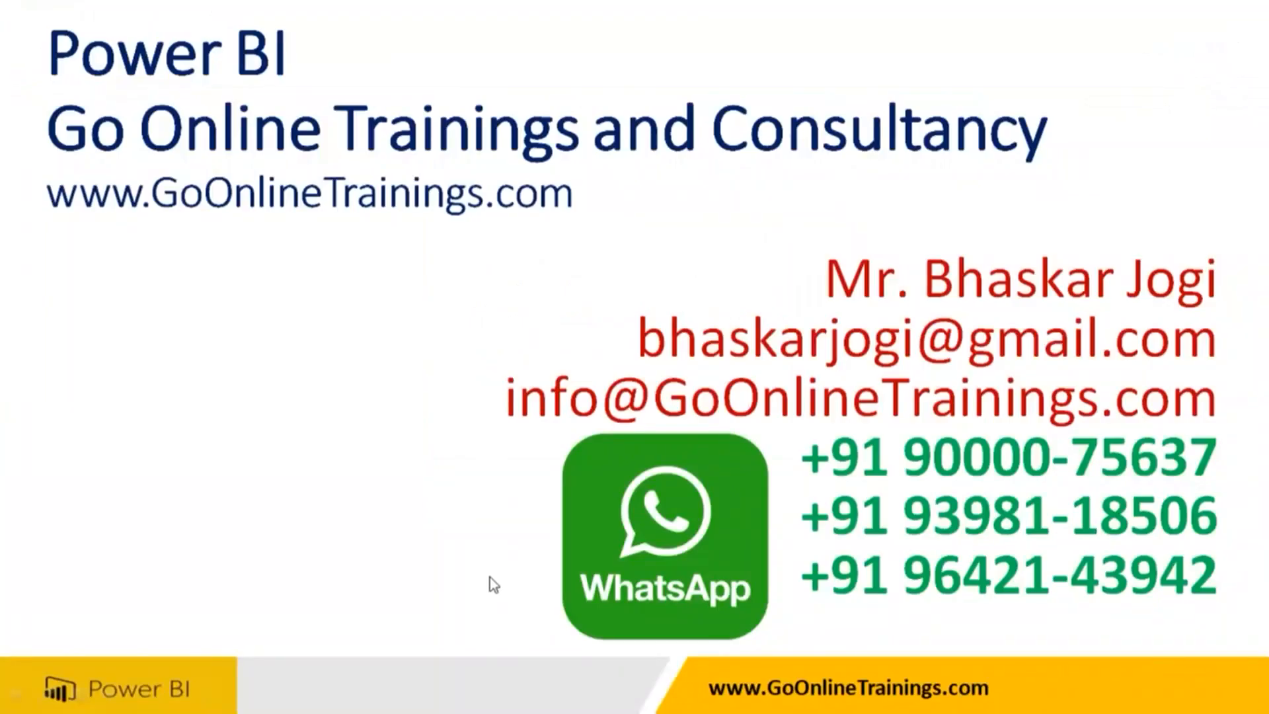
# - Reopen Chrome in a fresh window and go to app.powerbi.com
pyautogui.press('super')
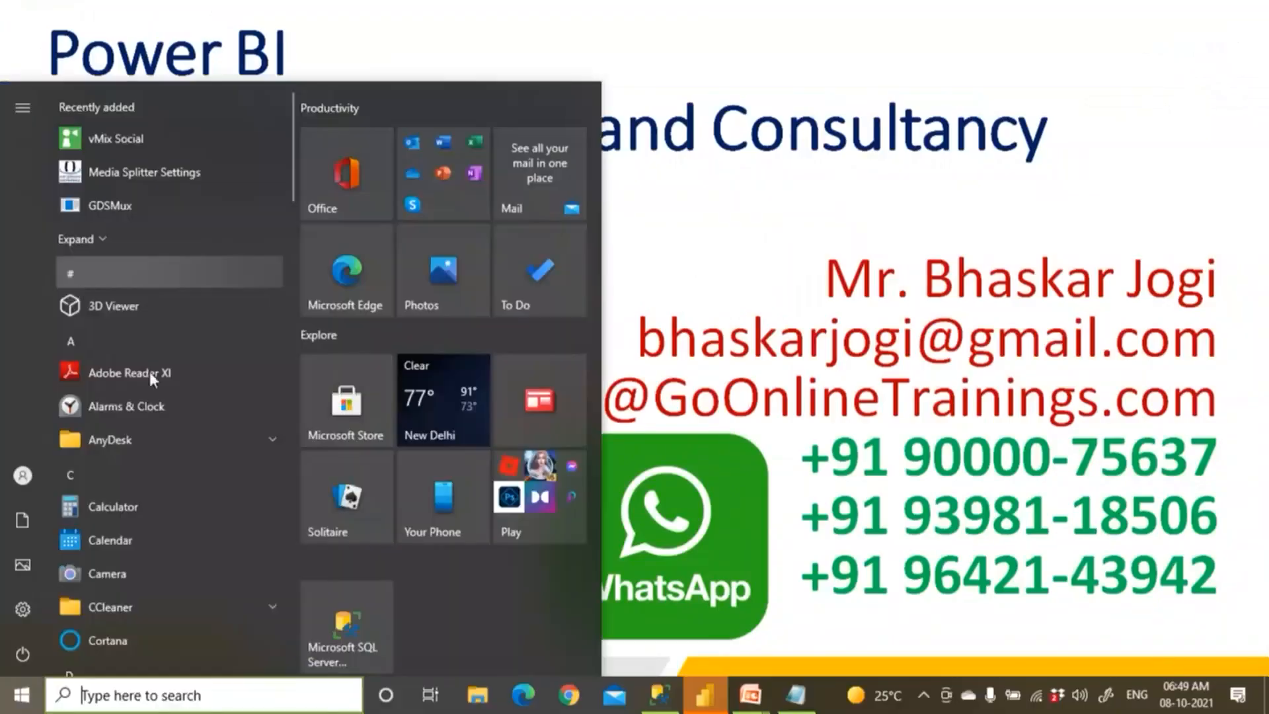
pyautogui.click(570, 695)
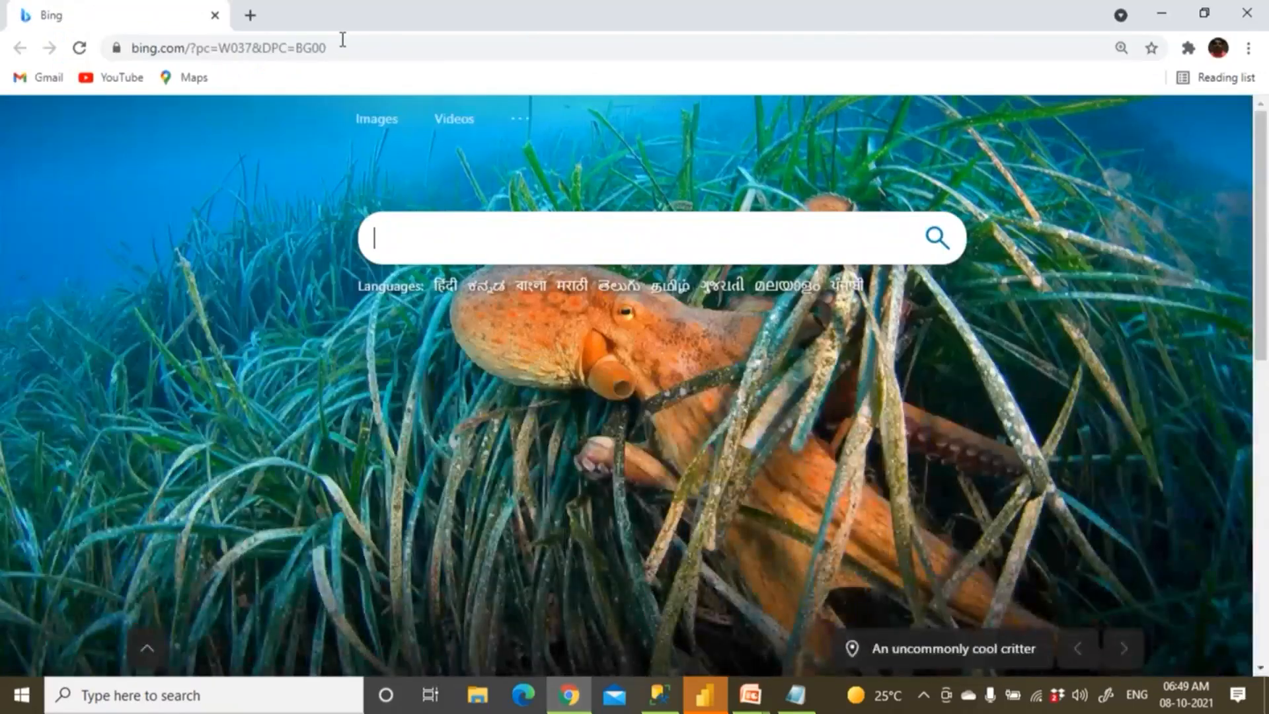
pyautogui.click(343, 39)
pyautogui.write('app.powerbi.com')
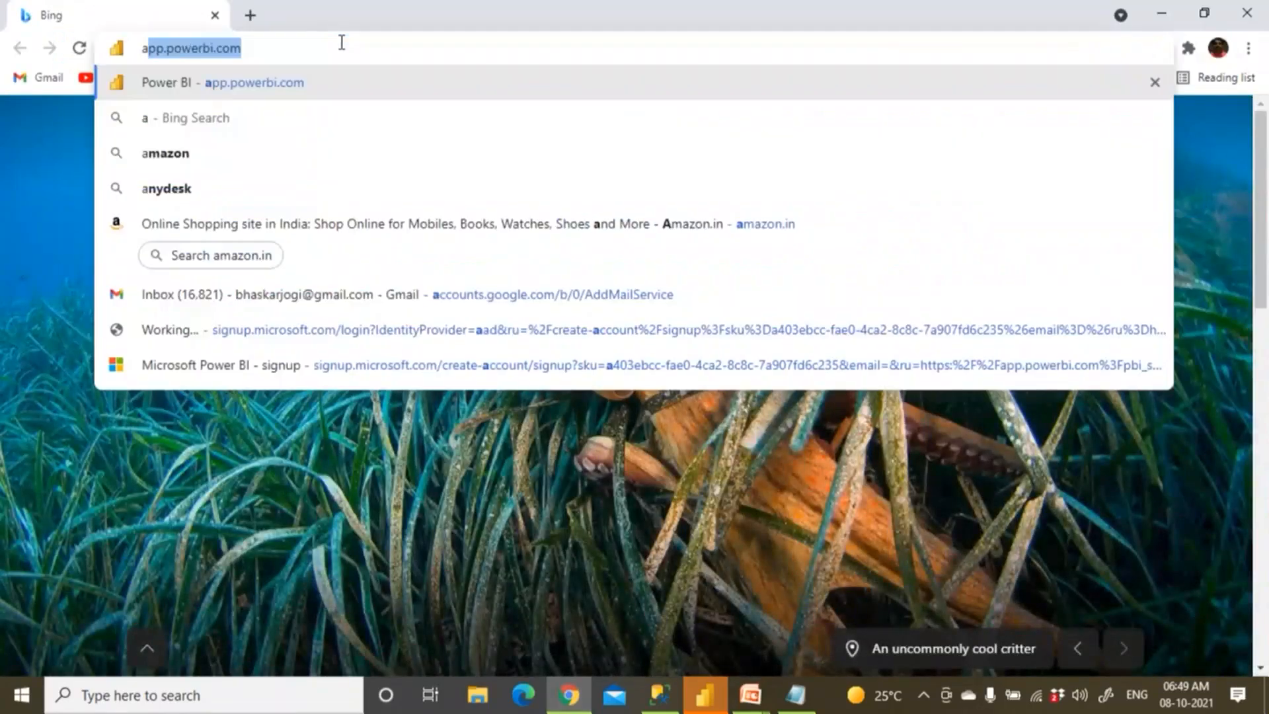
pyautogui.press('Return')
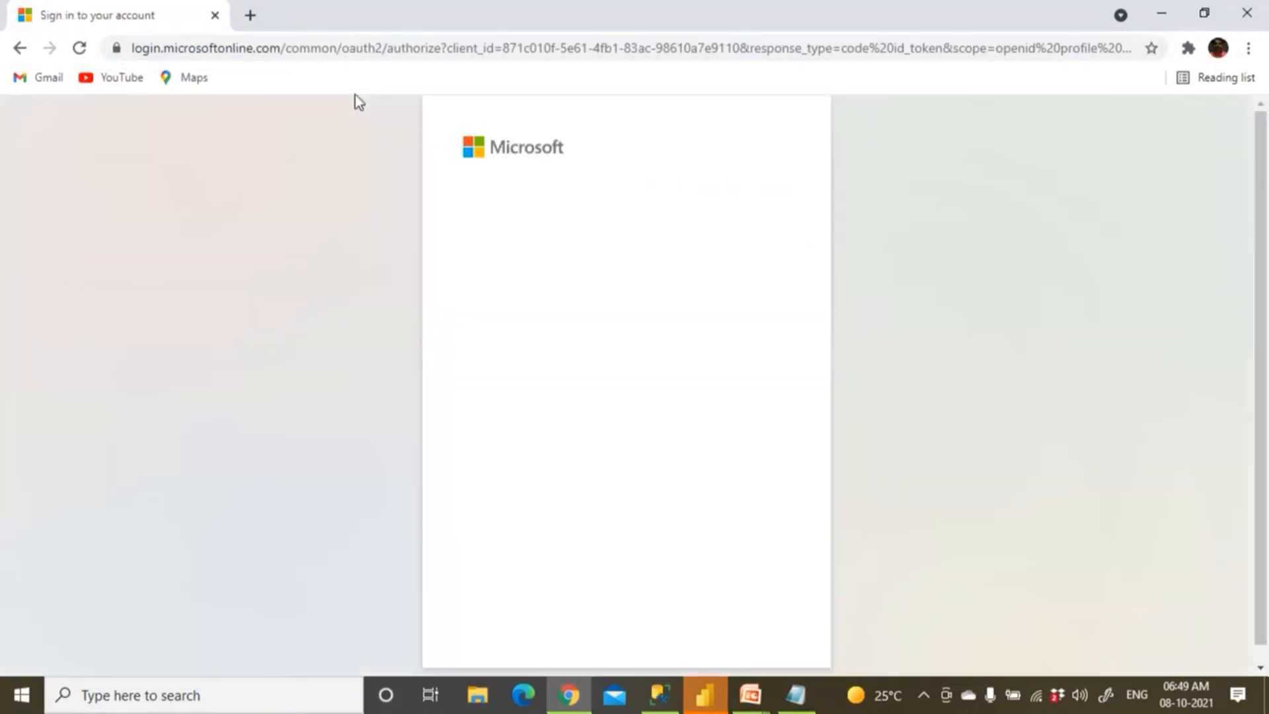
# - Sign in to the other user account with its saved account password and skip the account protection setup for now
pyautogui.click(594, 306)
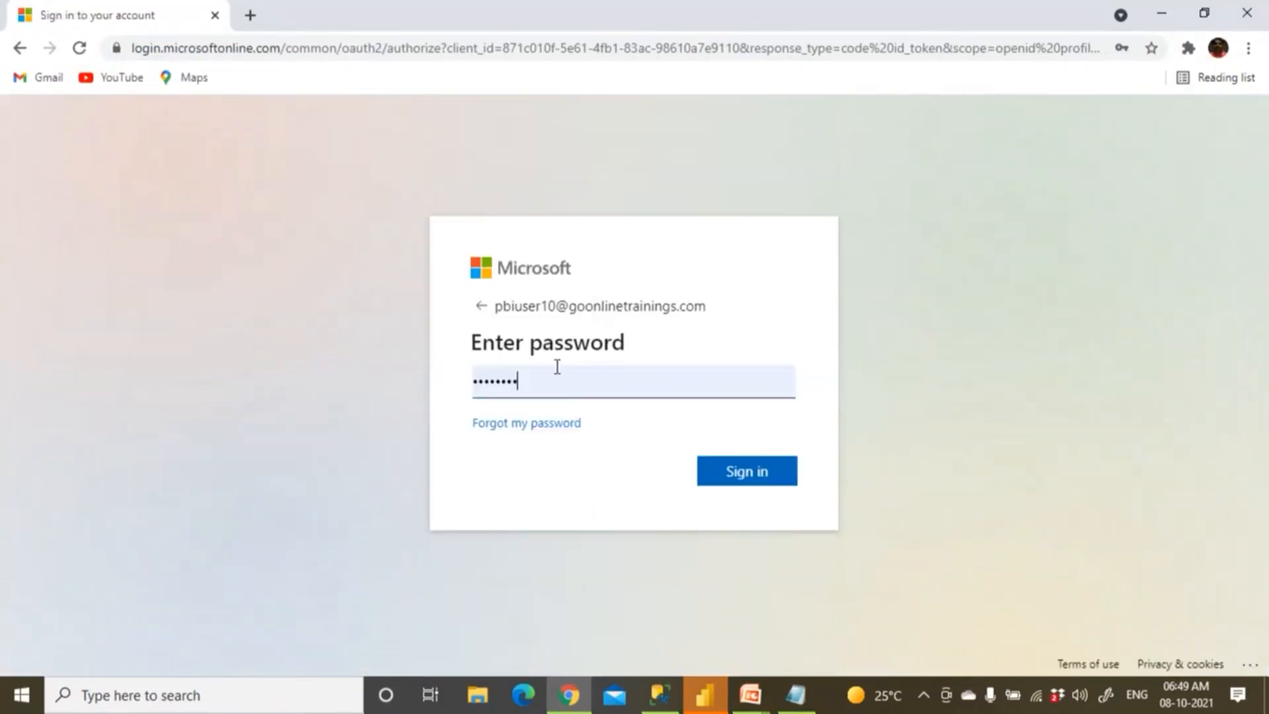
pyautogui.click(722, 462)
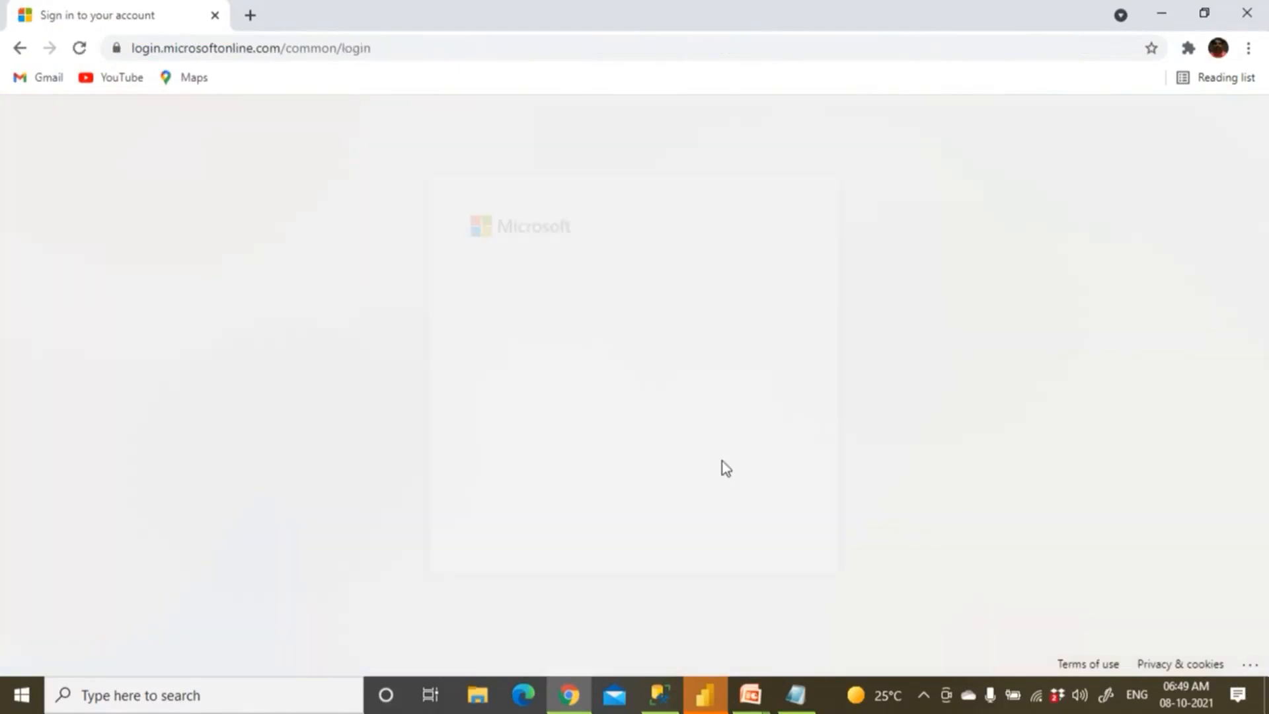
pyautogui.click(586, 411)
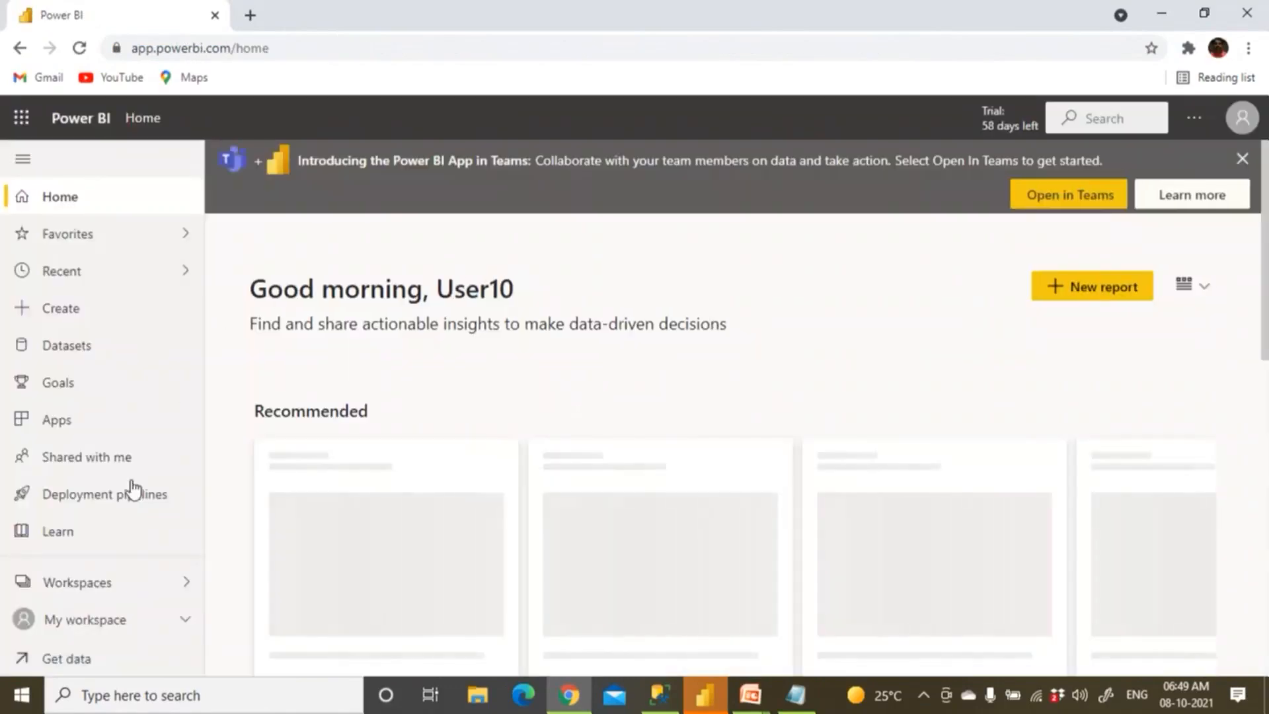
# - Open the Flipcart workspace and show its datasets and dataflows
pyautogui.click(87, 585)
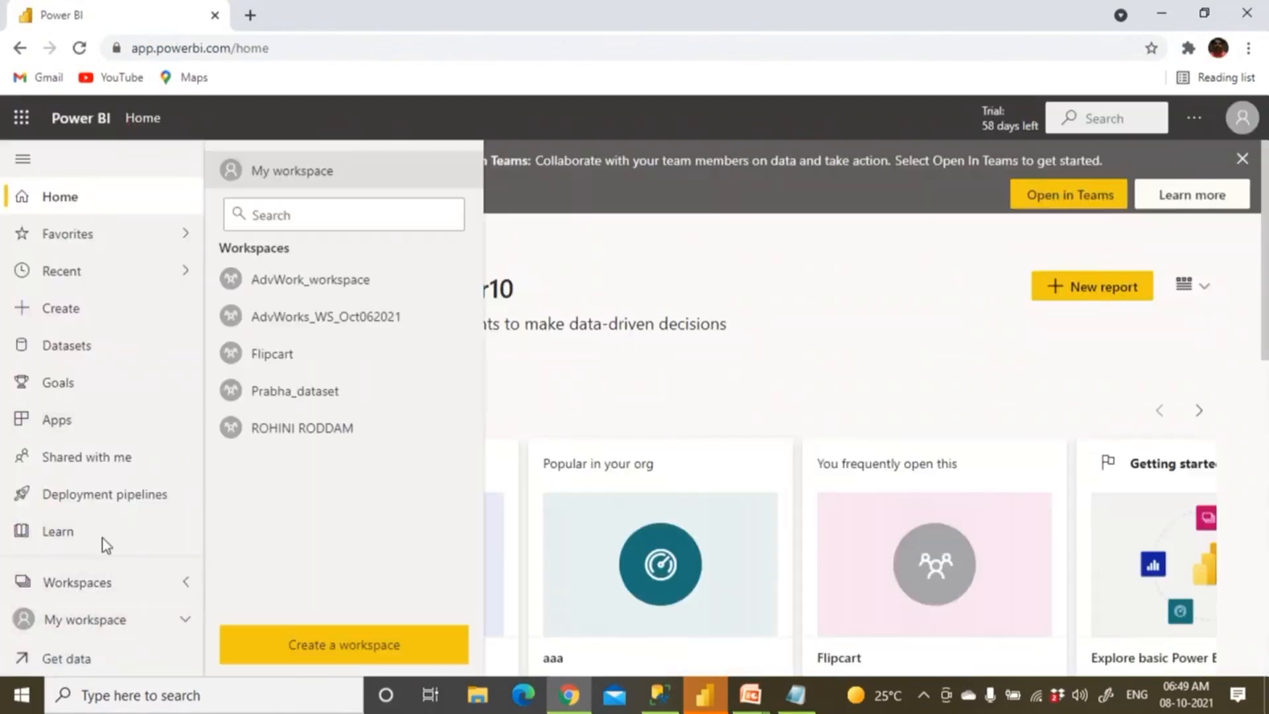
pyautogui.click(265, 361)
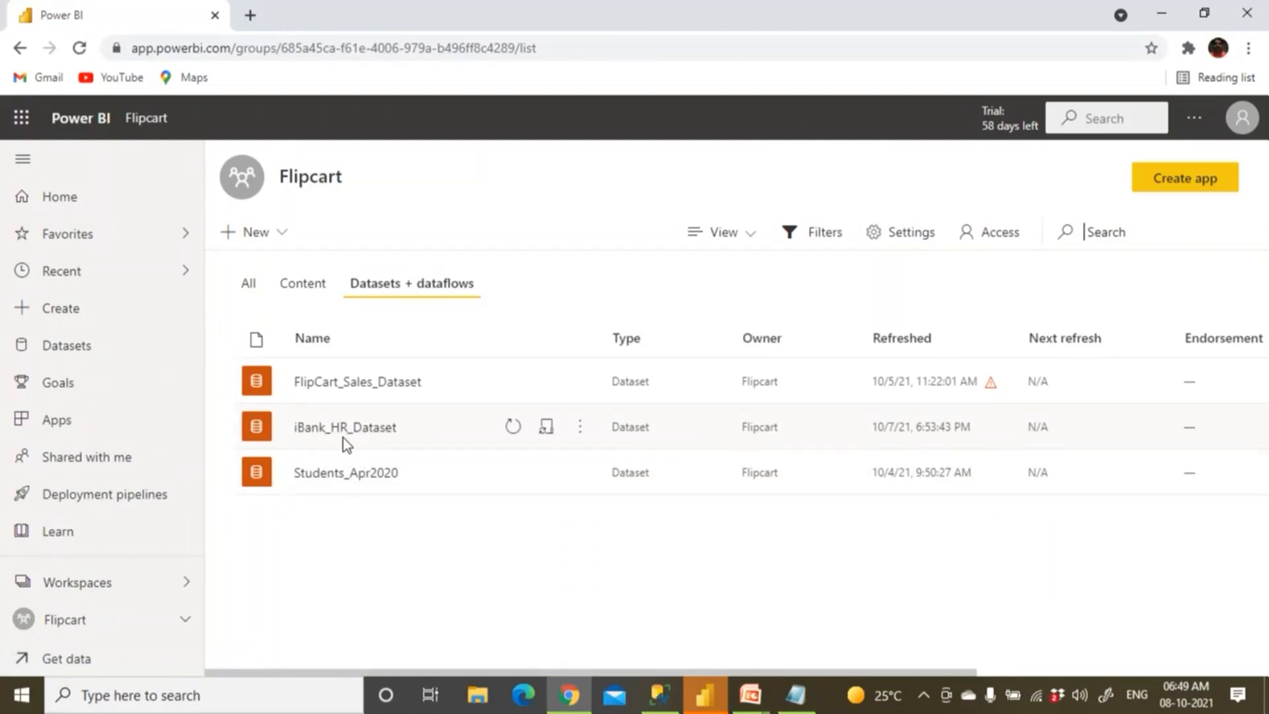
# - Review the settings page of iBank_HR_Dataset, including its refresh and gateway sections, and return to the workspace list
pyautogui.click(581, 432)
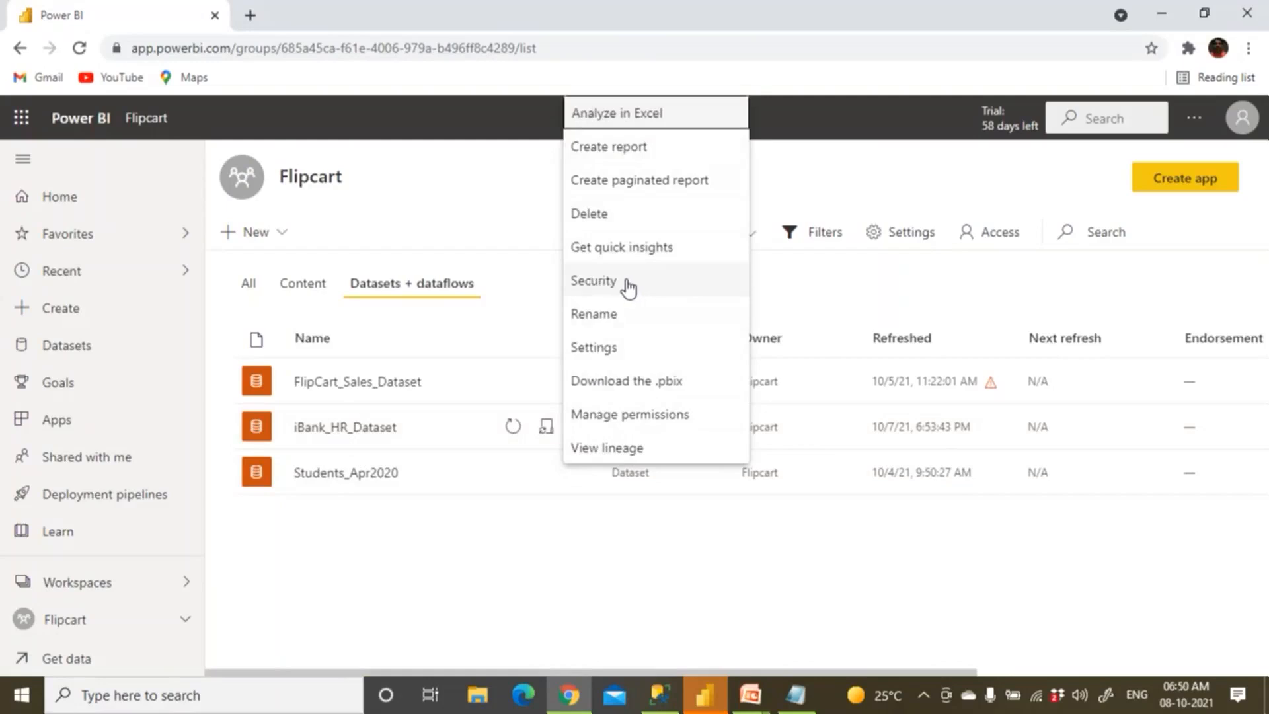
pyautogui.click(620, 346)
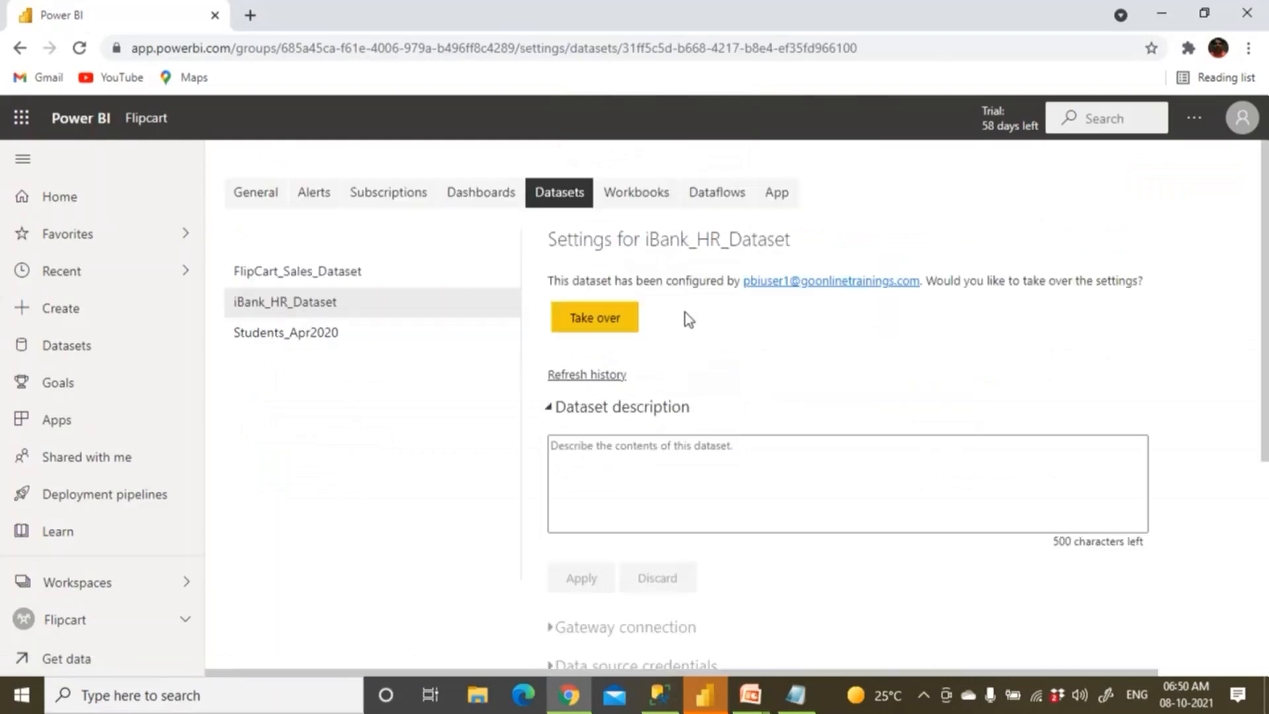
pyautogui.scroll(-3, 603, 414)
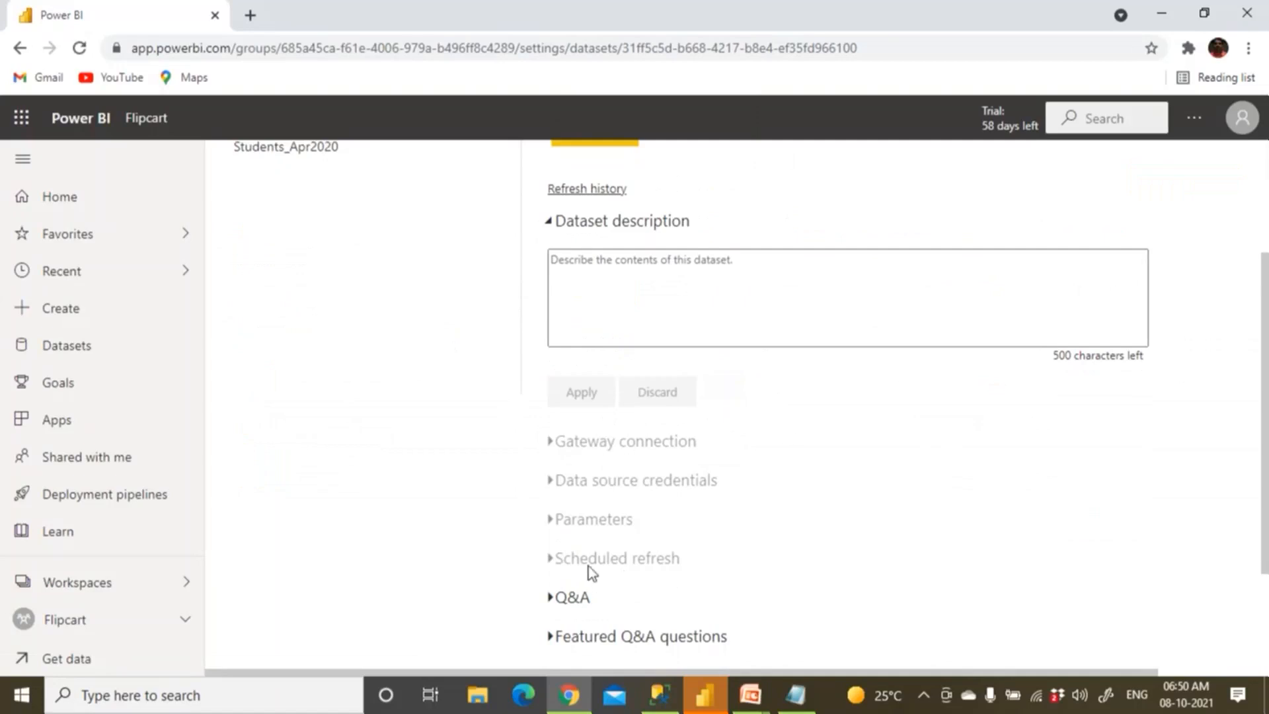
pyautogui.scroll(-2, 614, 570)
pyautogui.scroll(5, 613, 570)
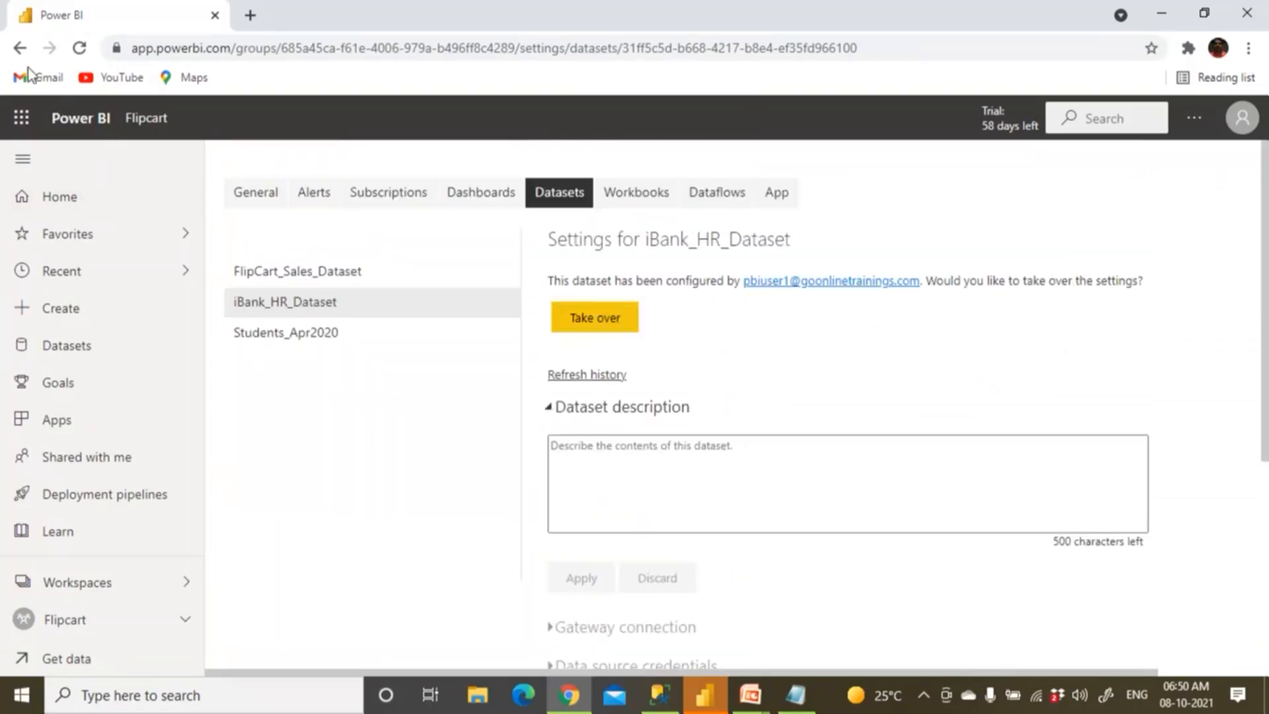
pyautogui.click(18, 49)
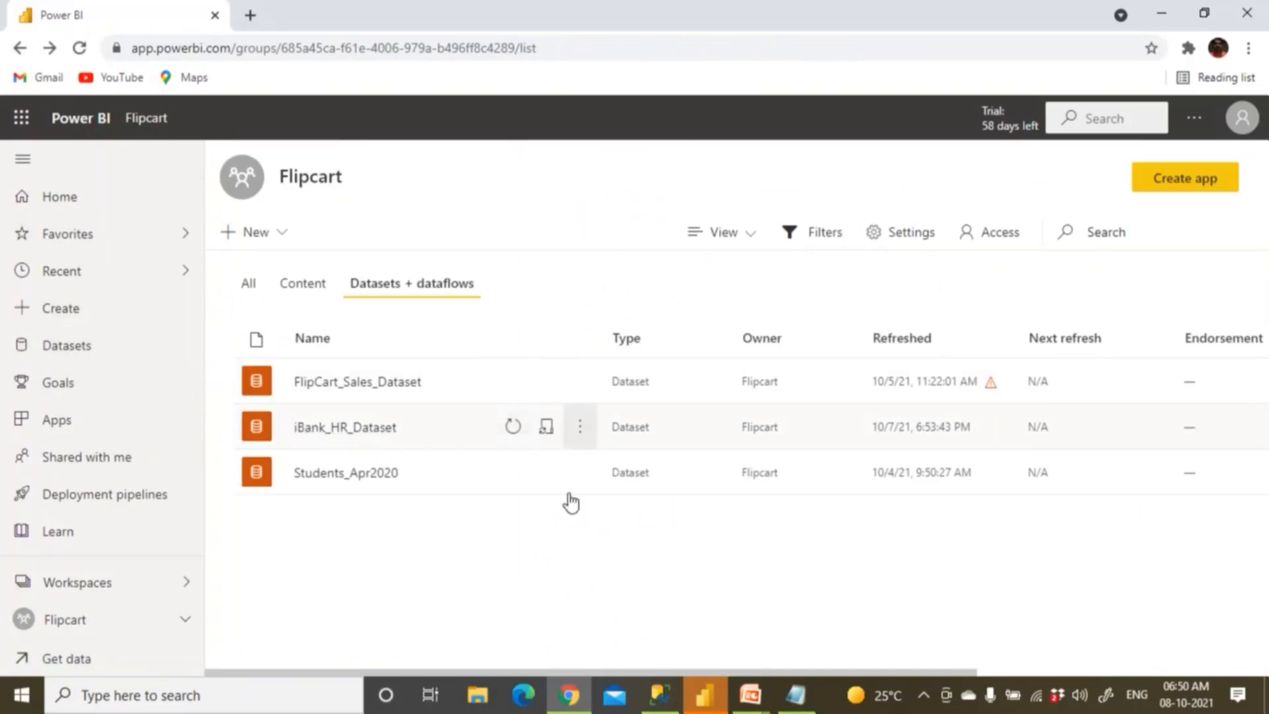
# - Switch to File Explorer and open the folder D:\Demos\05 PBI Deployment_AllBatches
pyautogui.click(483, 703)
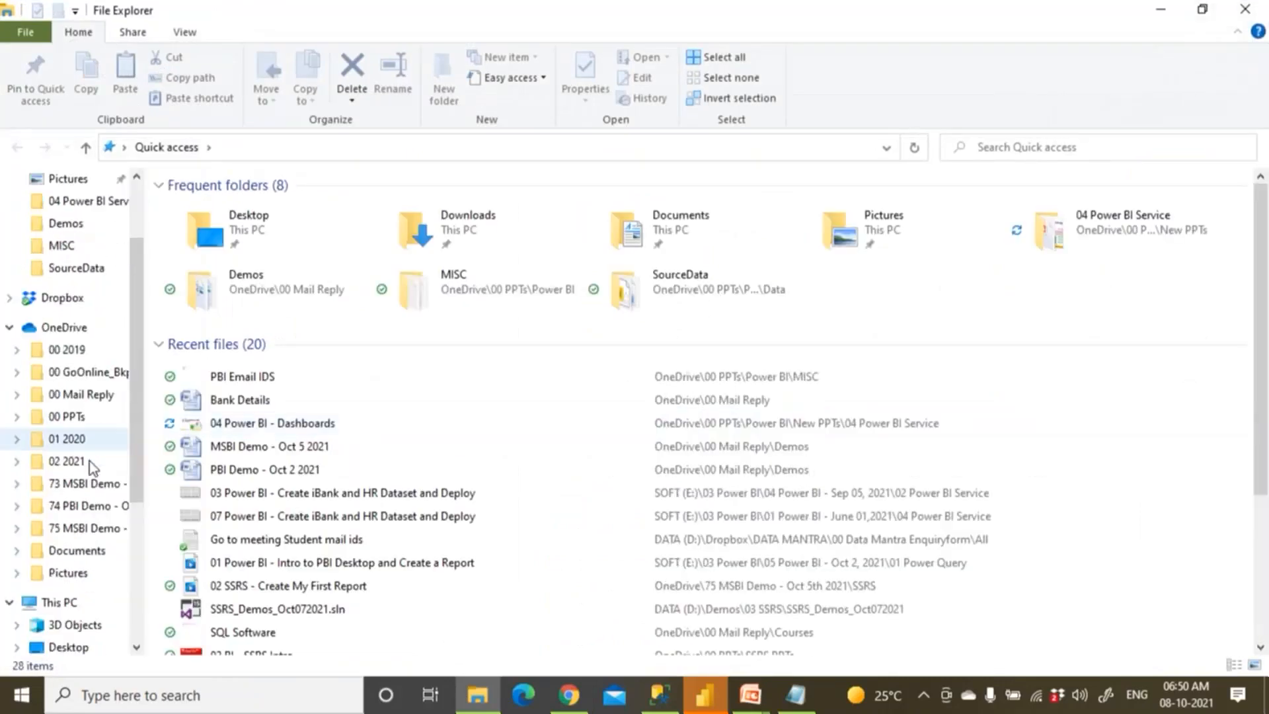
pyautogui.scroll(-6, 93, 483)
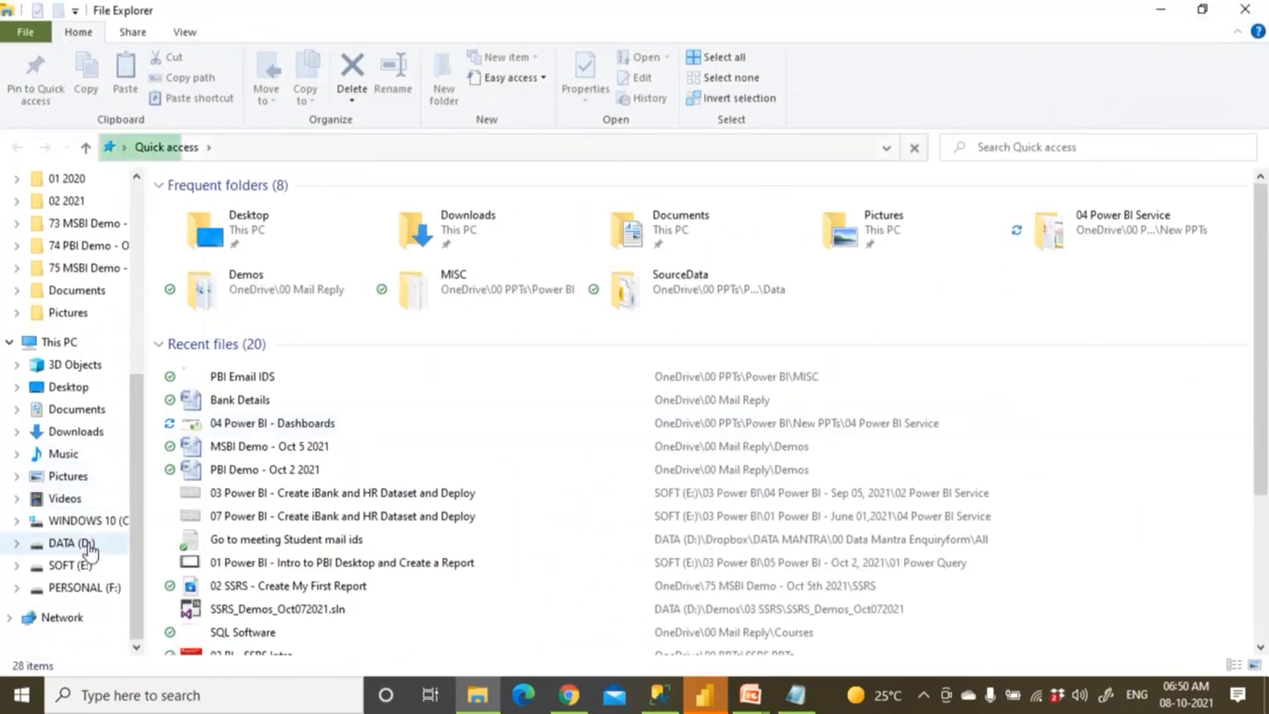
pyautogui.click(86, 544)
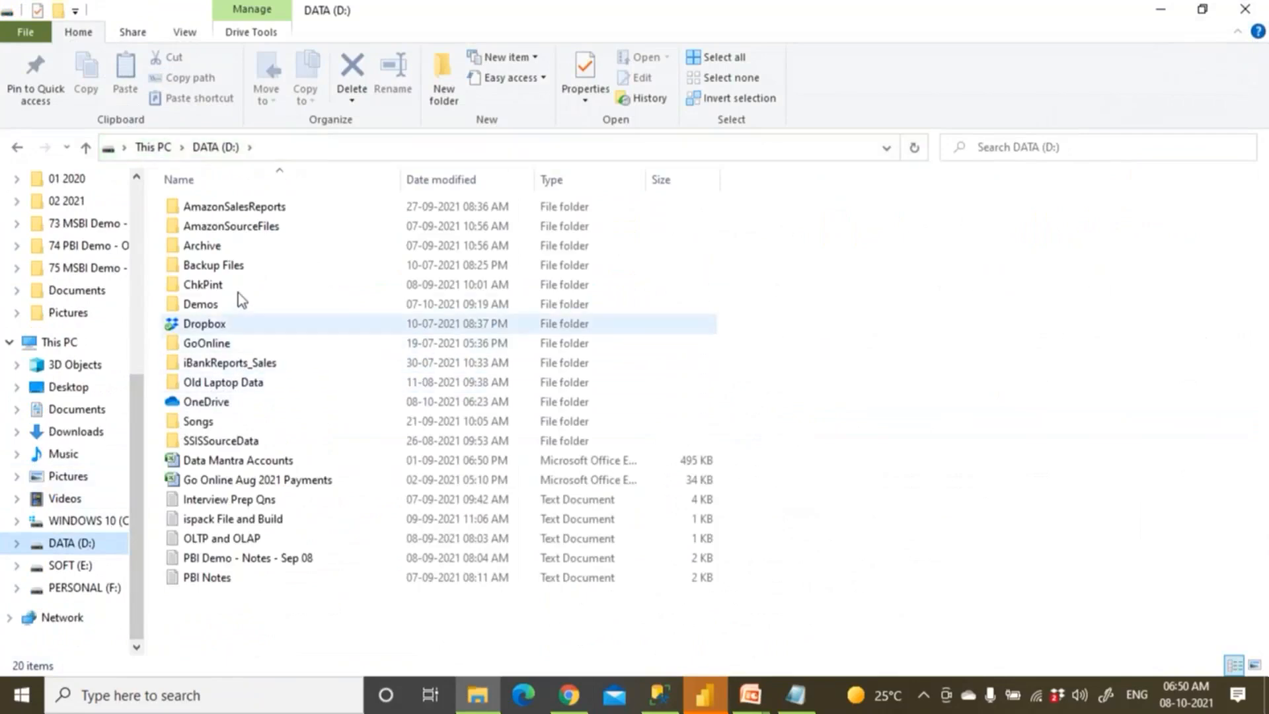
pyautogui.doubleClick(235, 301)
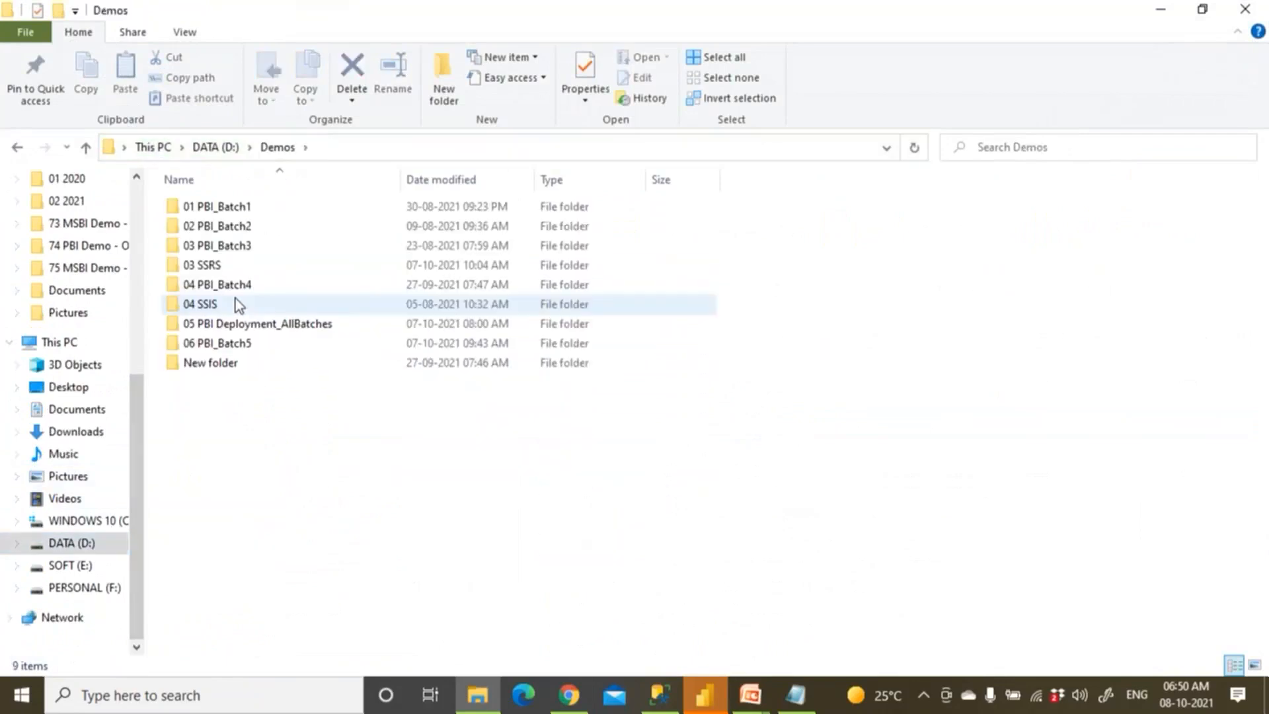
pyautogui.doubleClick(242, 325)
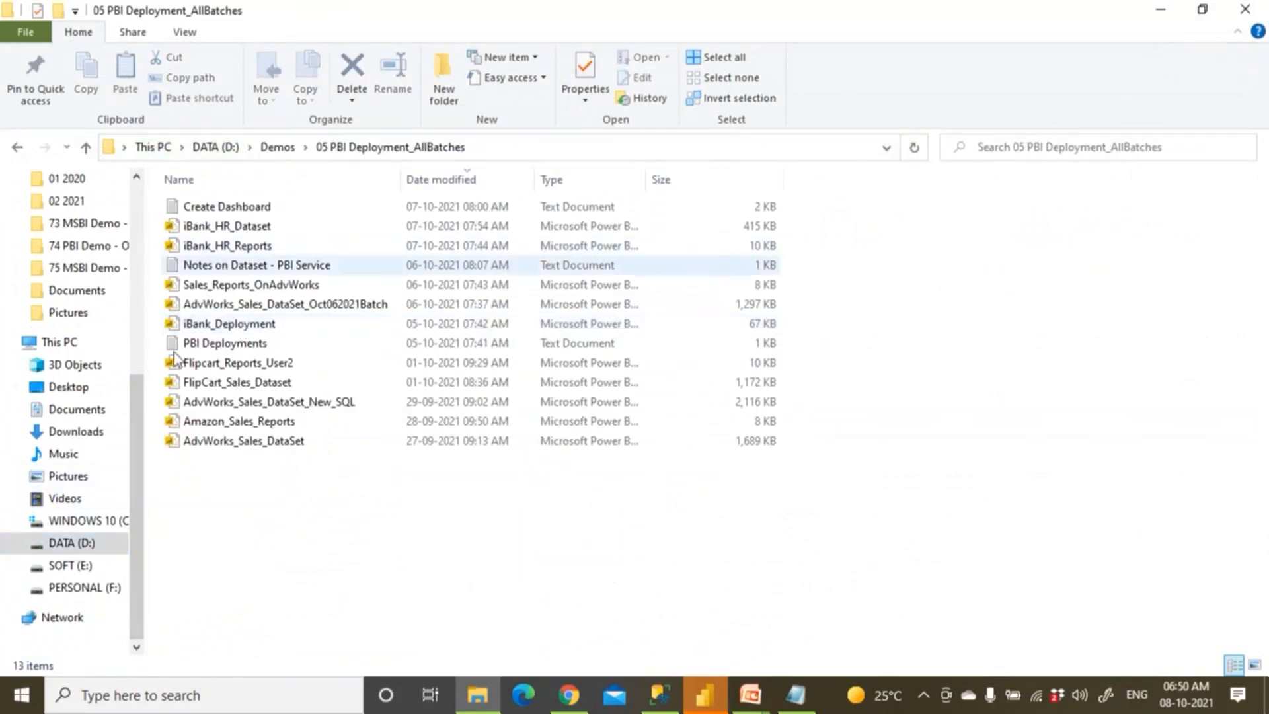
# - Sort the files by date modified, newest first, and delete the local iBank_HR_Dataset Power BI file
pyautogui.click(481, 181)
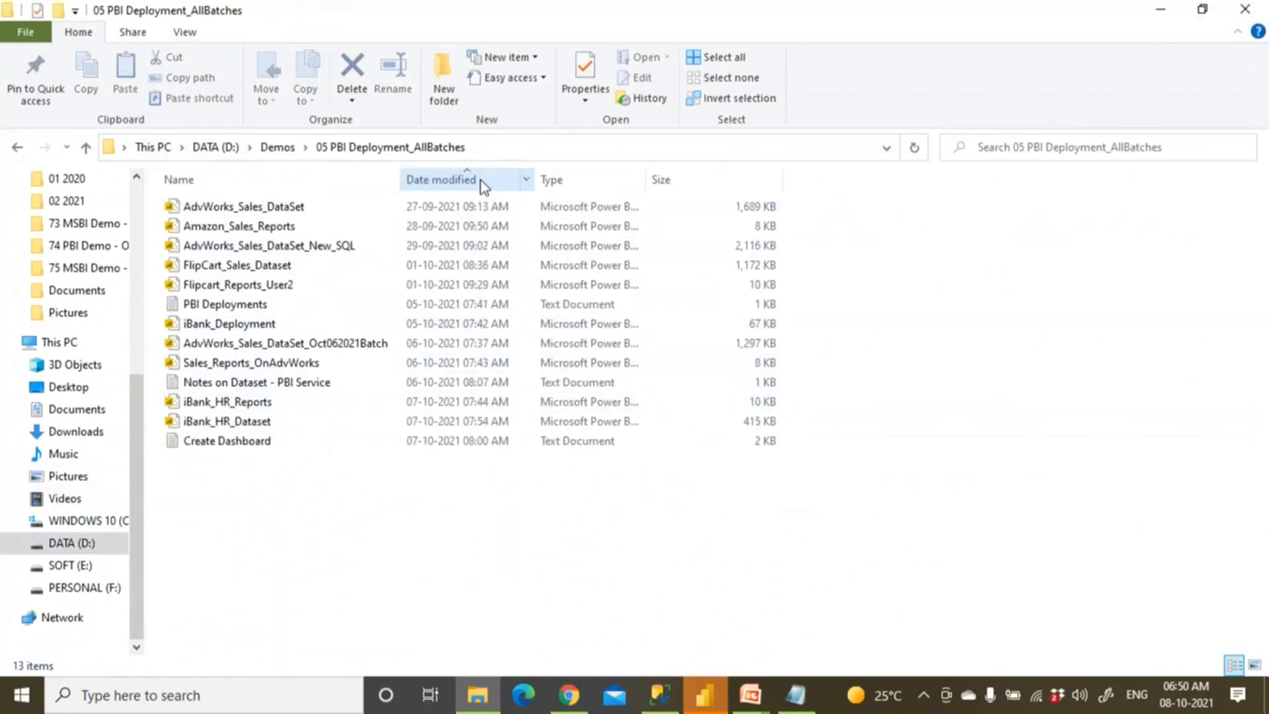
pyautogui.click(441, 183)
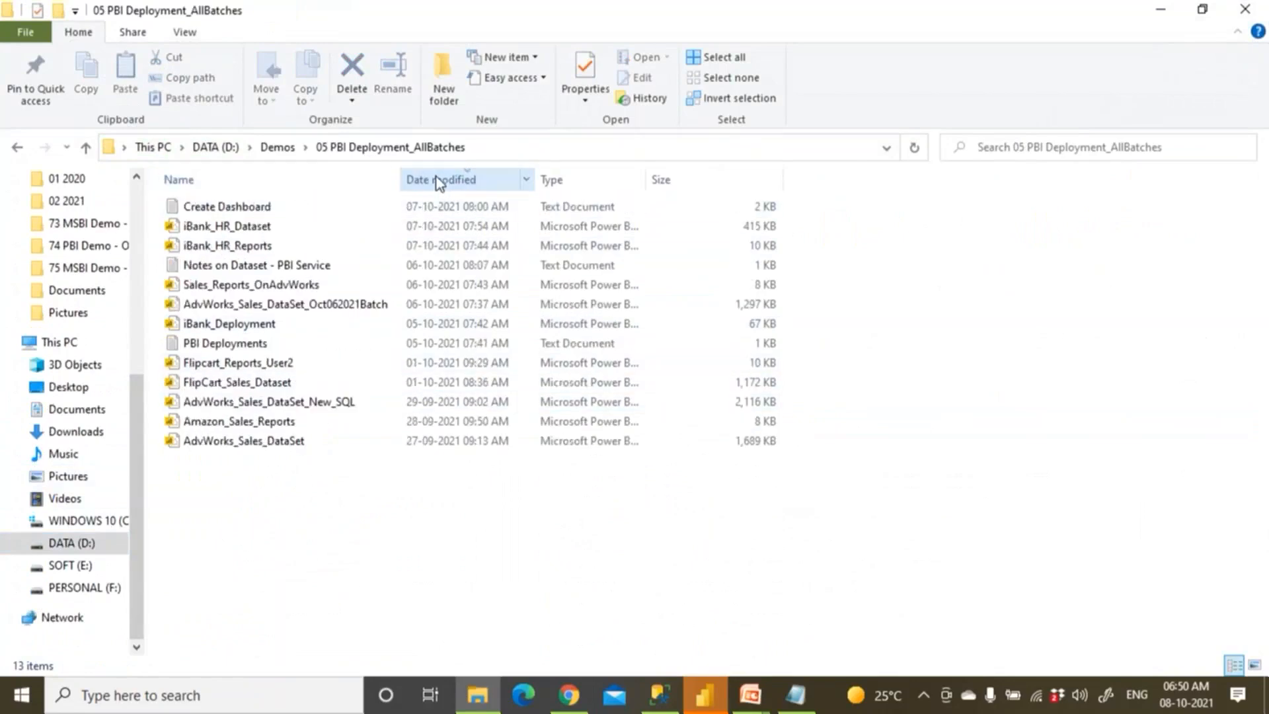
pyautogui.click(287, 227)
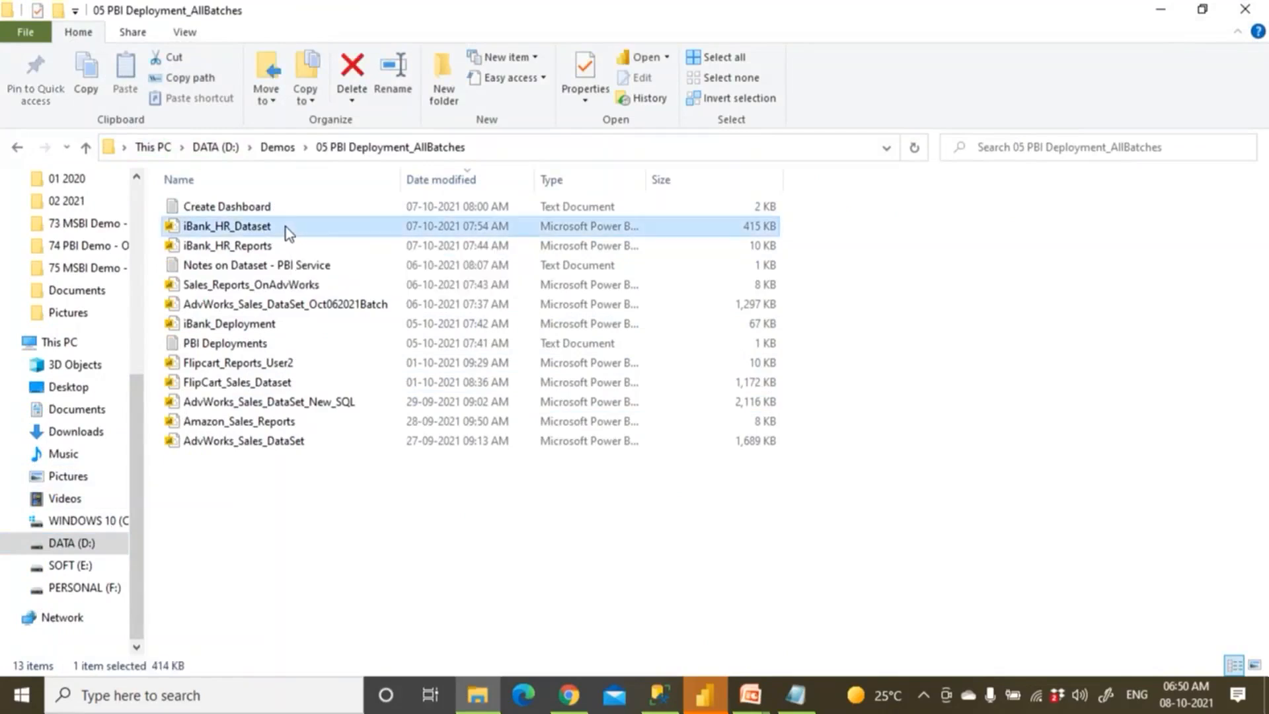
pyautogui.press('Delete')
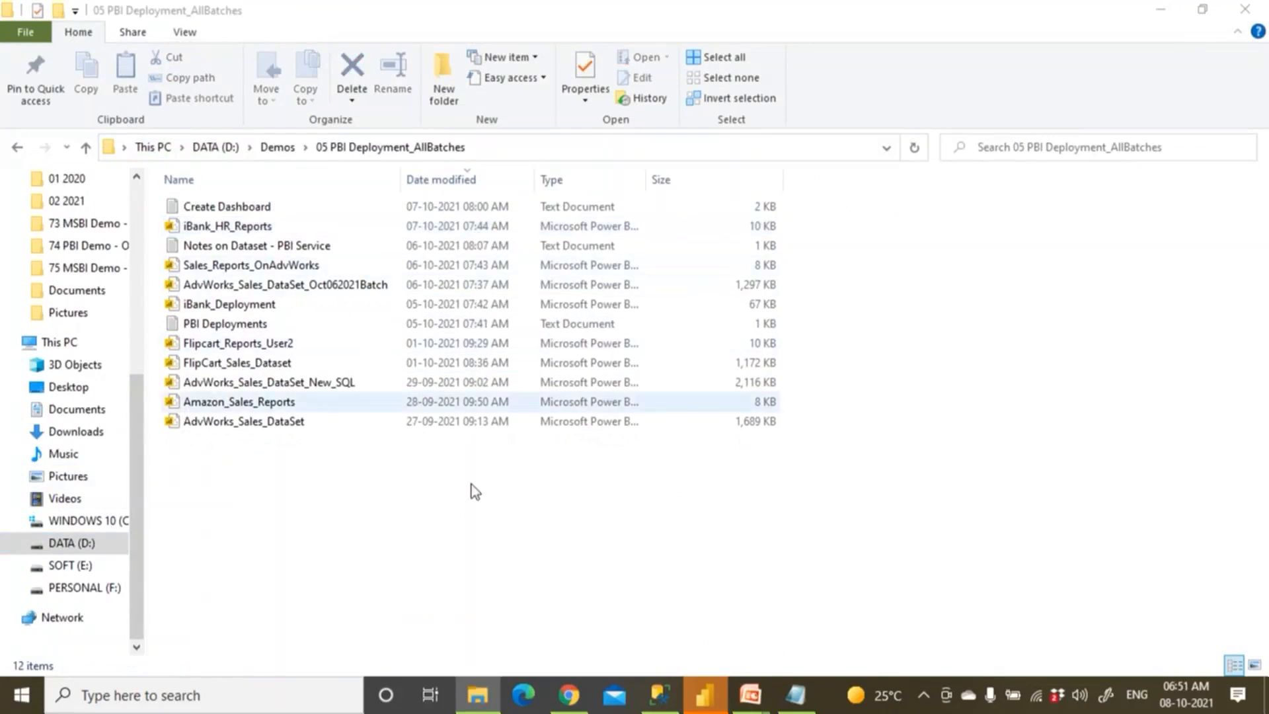
# - Switch back to Chrome and download the .pbix file of iBank_HR_Dataset from the Flipcart workspace
pyautogui.click(570, 695)
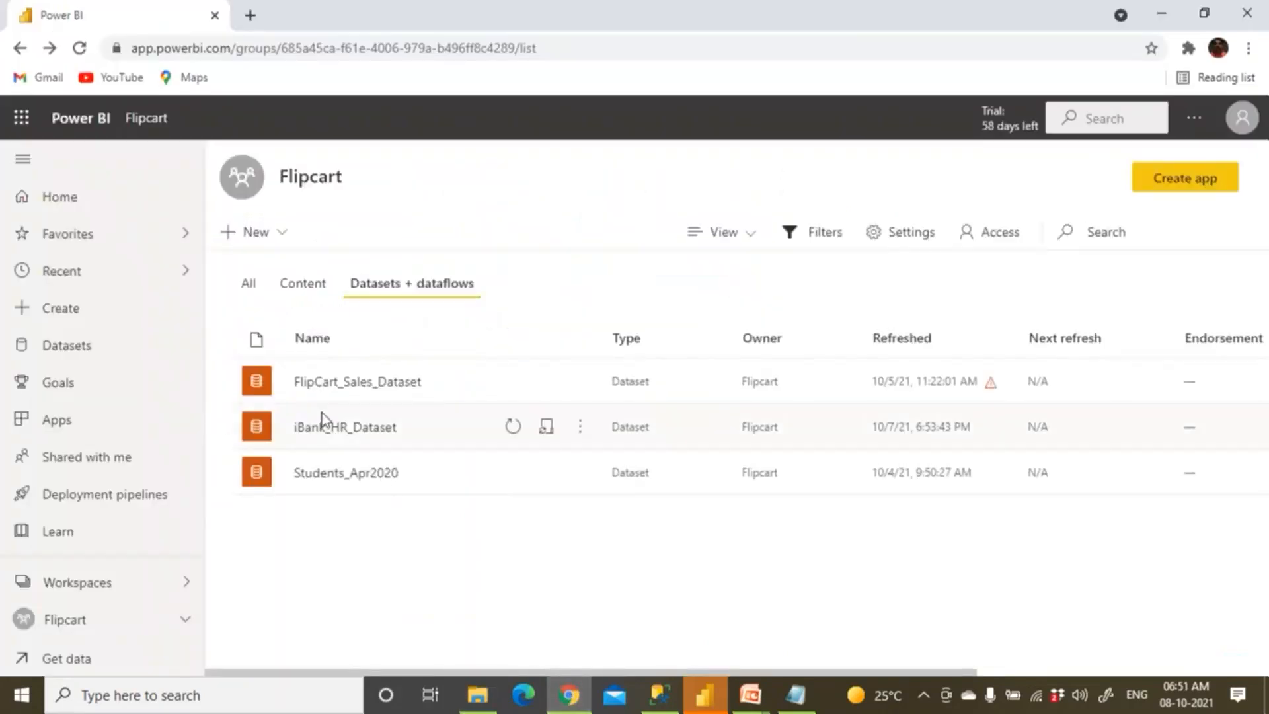
pyautogui.click(580, 431)
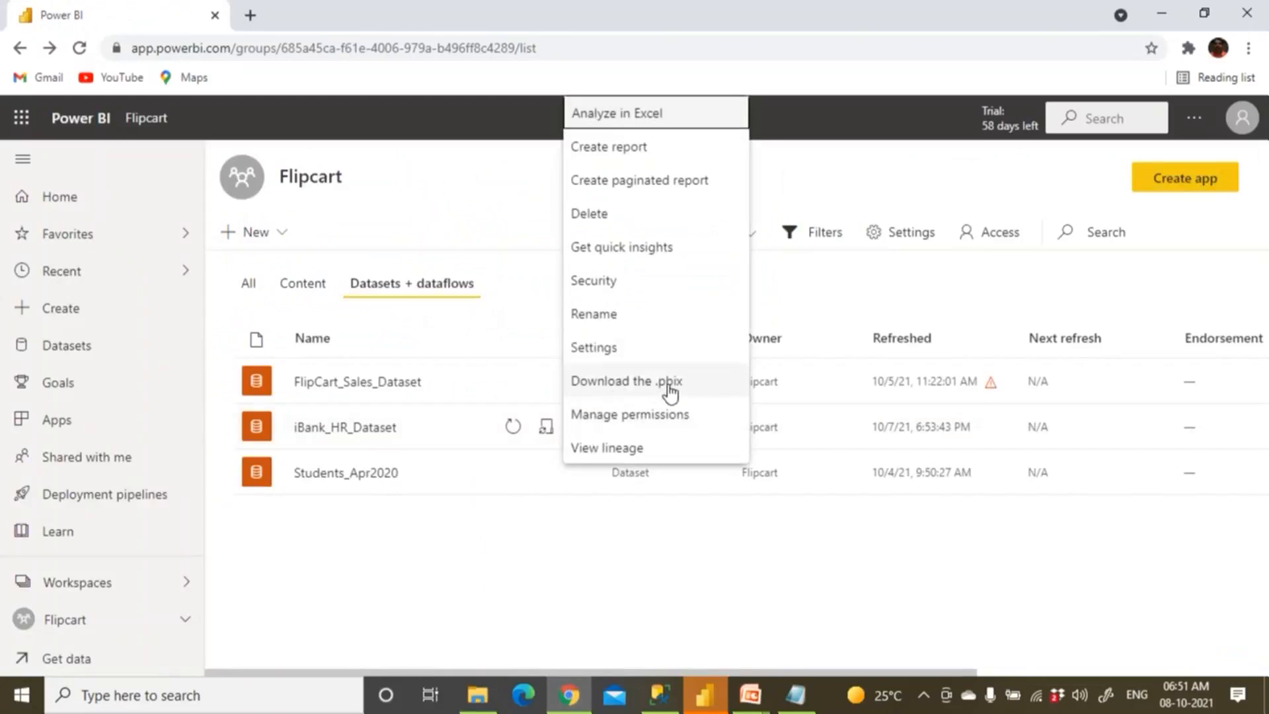
pyautogui.click(692, 383)
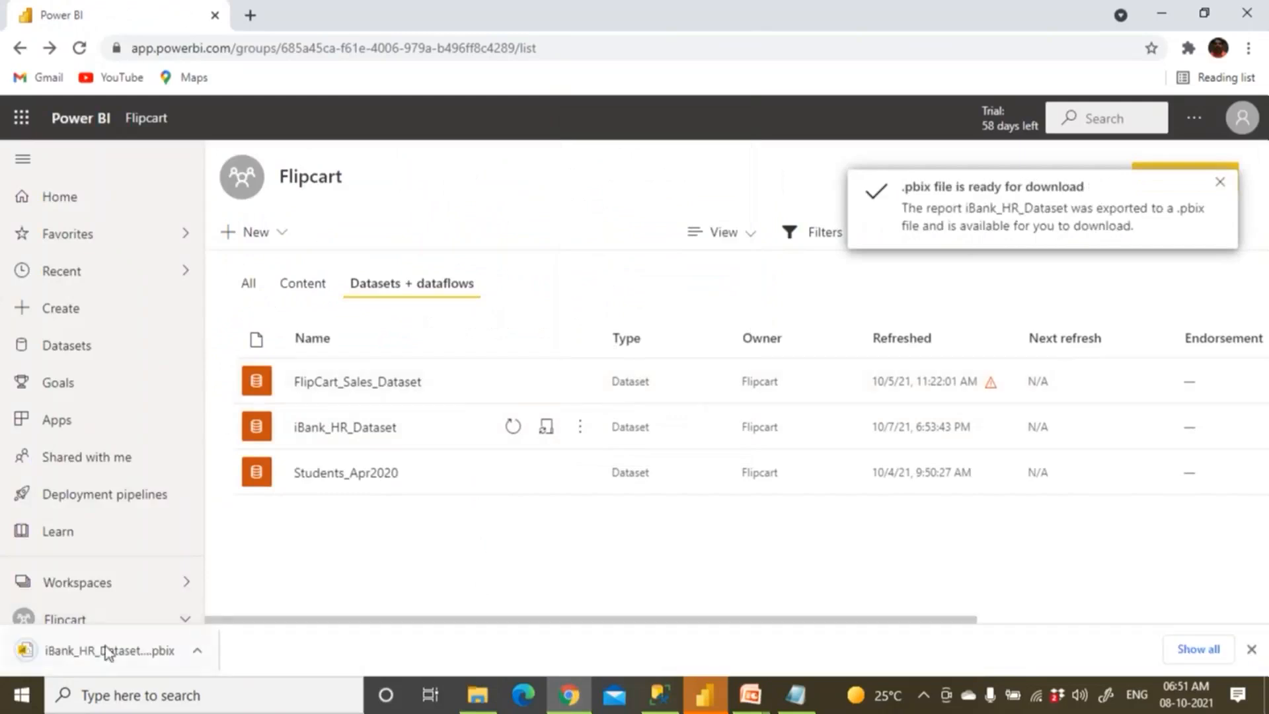
# - Move the downloaded iBank_HR_Dataset (1) file from the Downloads folder to the 05 PBI Deployment_AllBatches folder
pyautogui.click(197, 650)
pyautogui.click(268, 588)
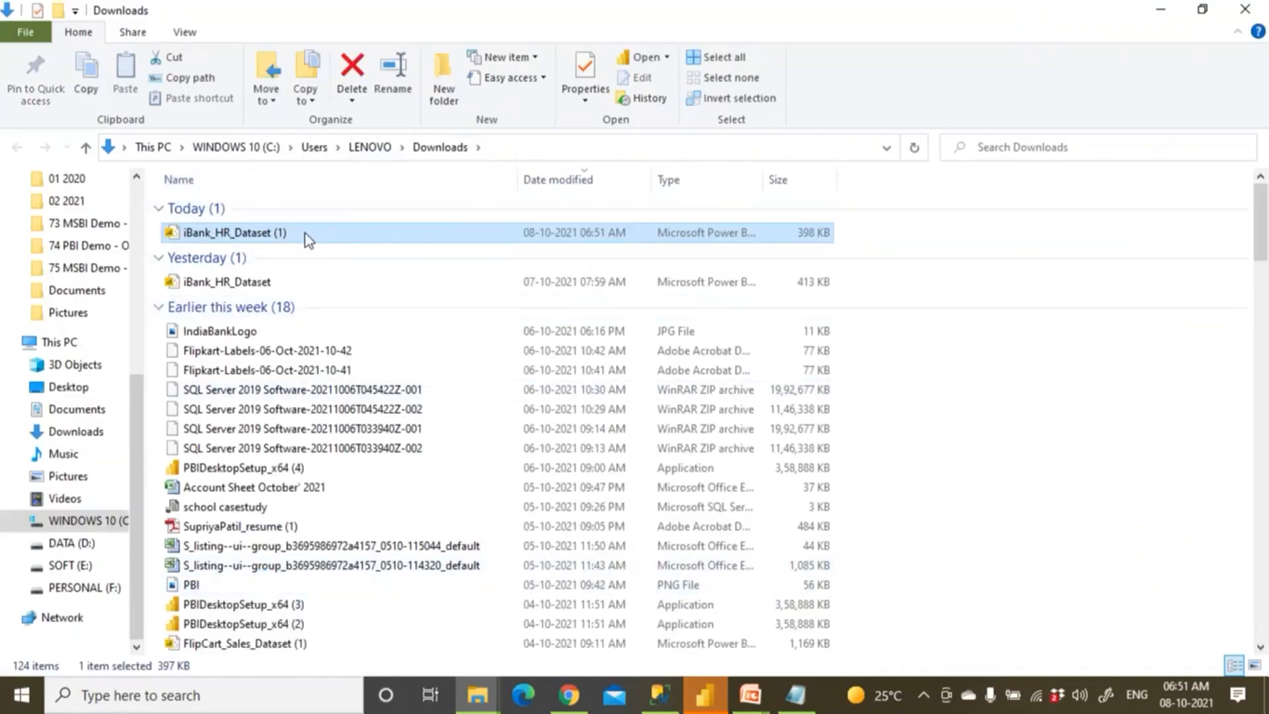
pyautogui.rightClick(305, 233)
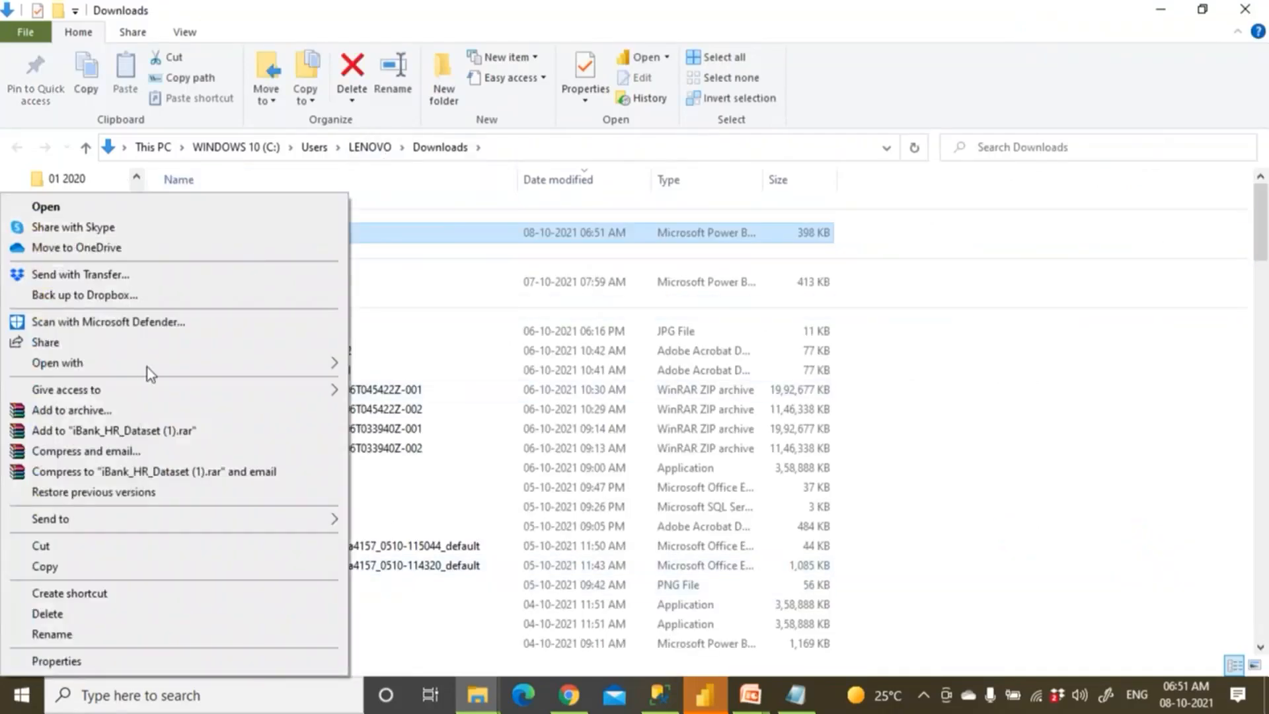
pyautogui.click(58, 545)
pyautogui.moveTo(477, 694)
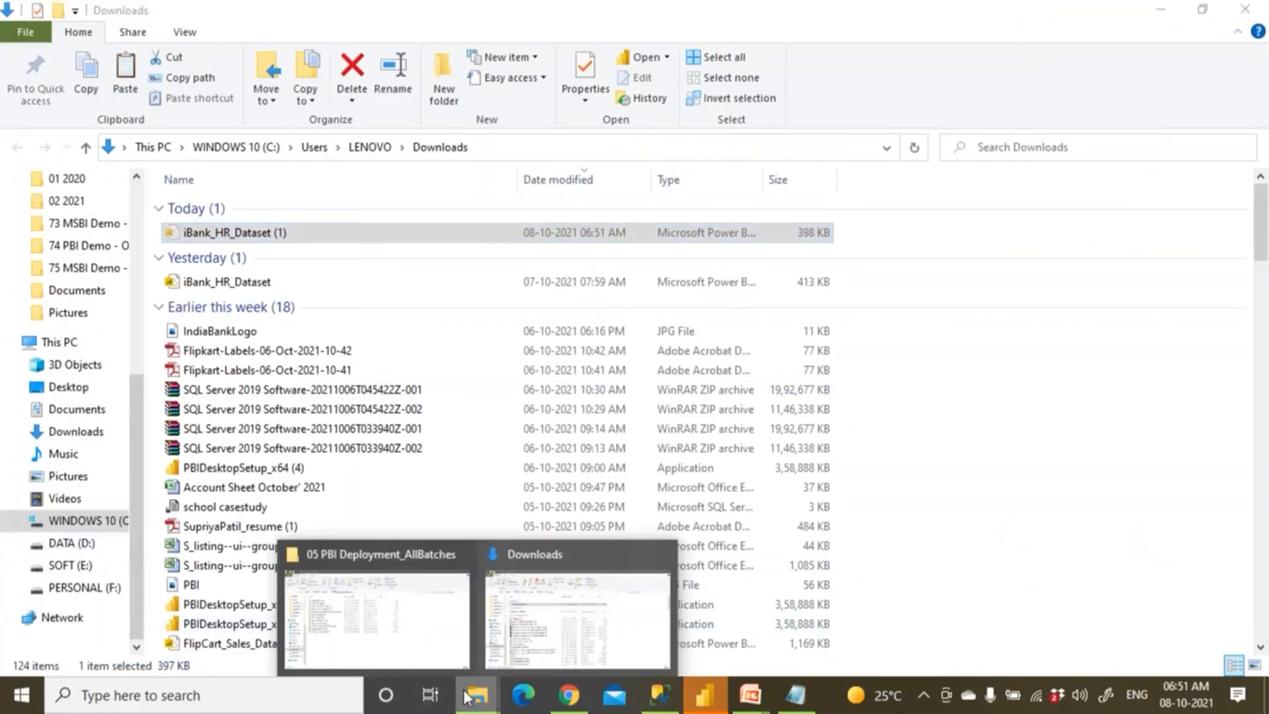
pyautogui.click(418, 644)
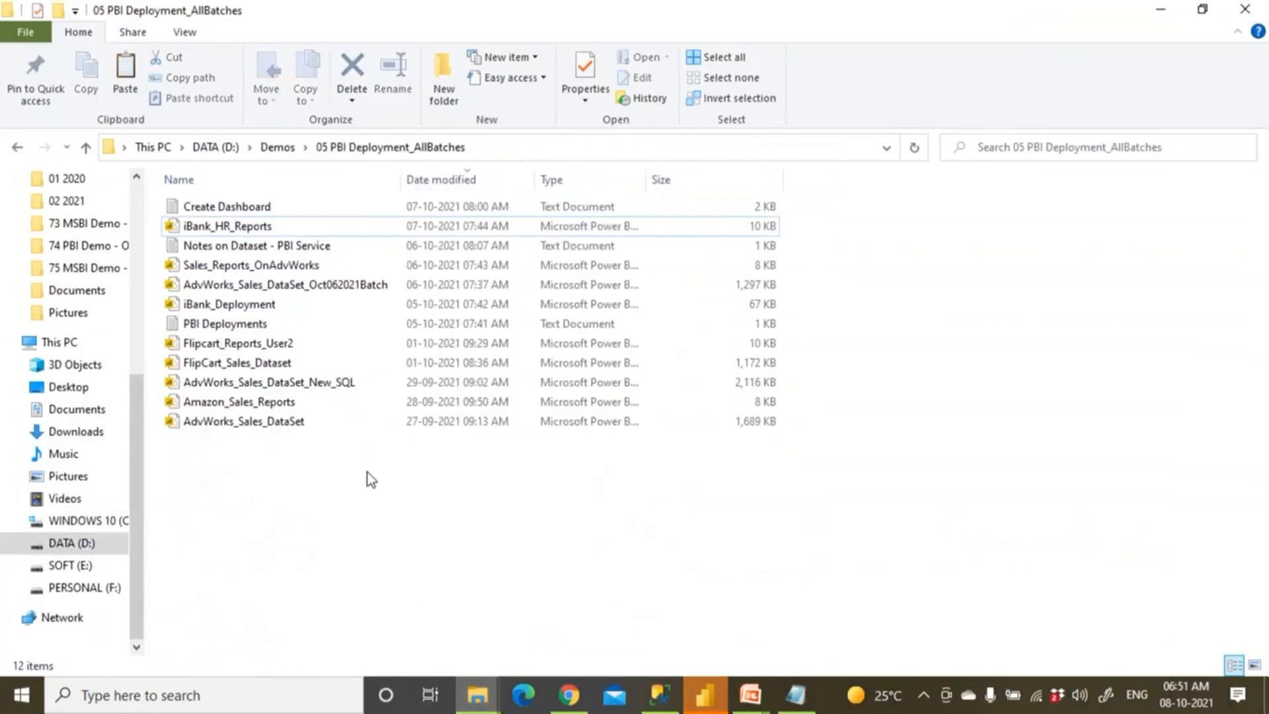
pyautogui.hotkey('ctrl', 'v')
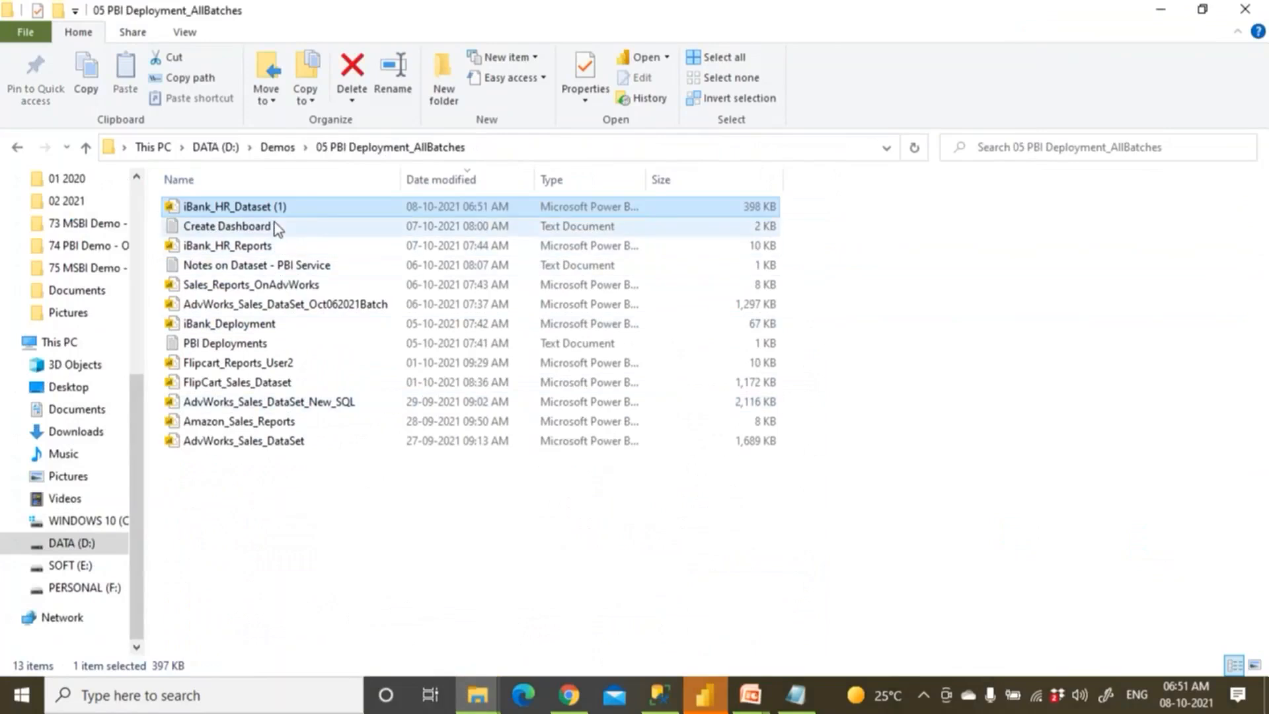
# - Rename the moved Power BI file as iBank_HR_Dataset
pyautogui.click(294, 208)
pyautogui.click(295, 207)
pyautogui.press('BackSpace')
pyautogui.press('BackSpace')
pyautogui.press('BackSpace')
pyautogui.press('BackSpace')
pyautogui.press('Return')
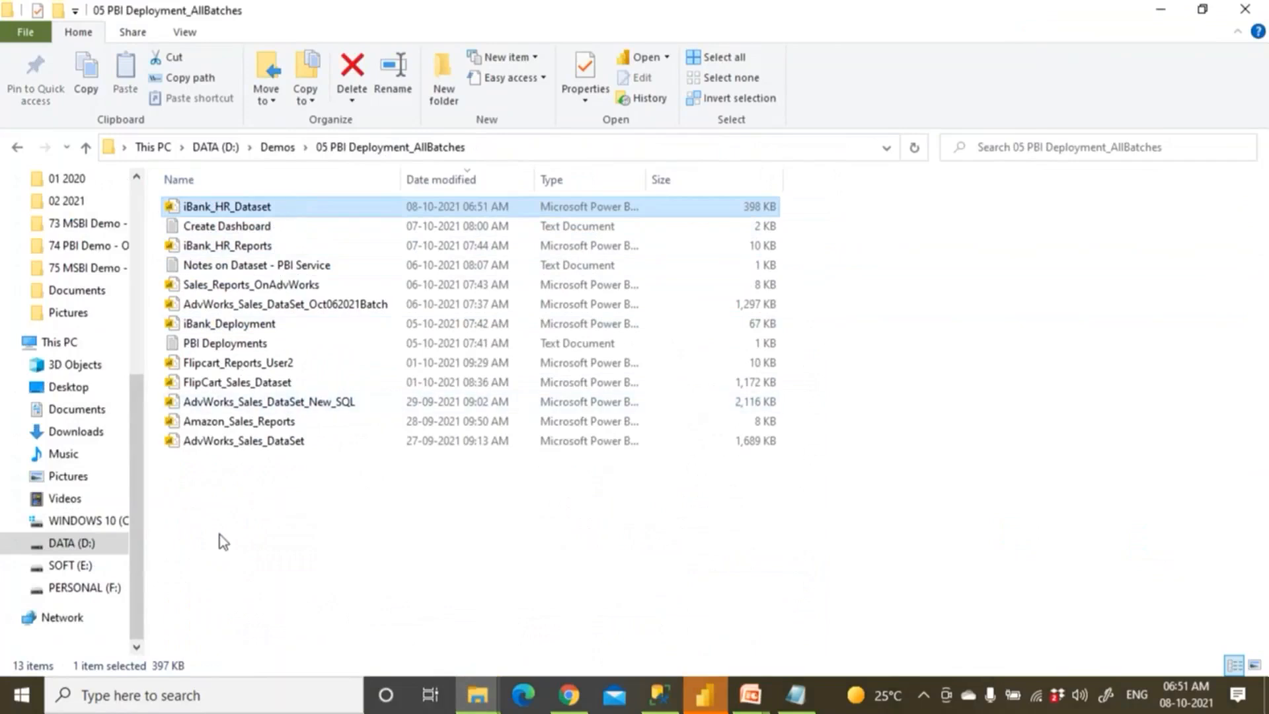
# - Open the iBank_HR_Dataset file from File Explorer in Power BI Desktop
pyautogui.doubleClick(268, 206)
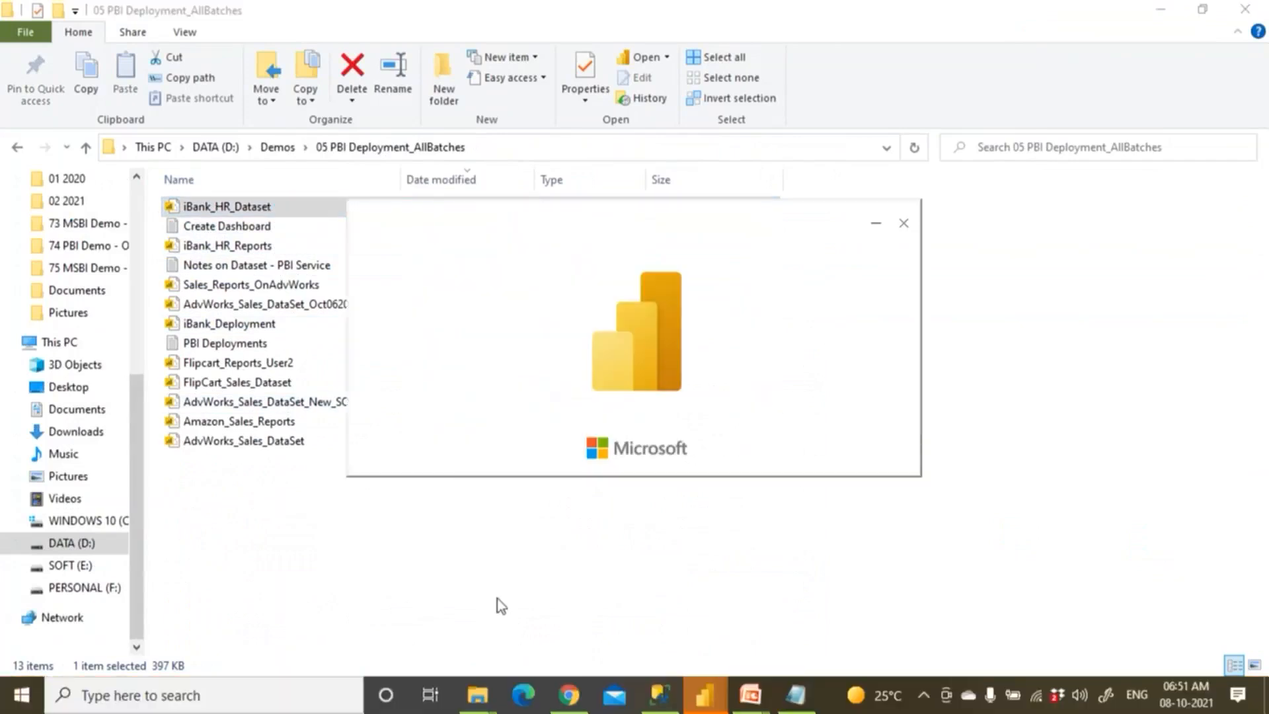
pyautogui.moveTo(715, 701)
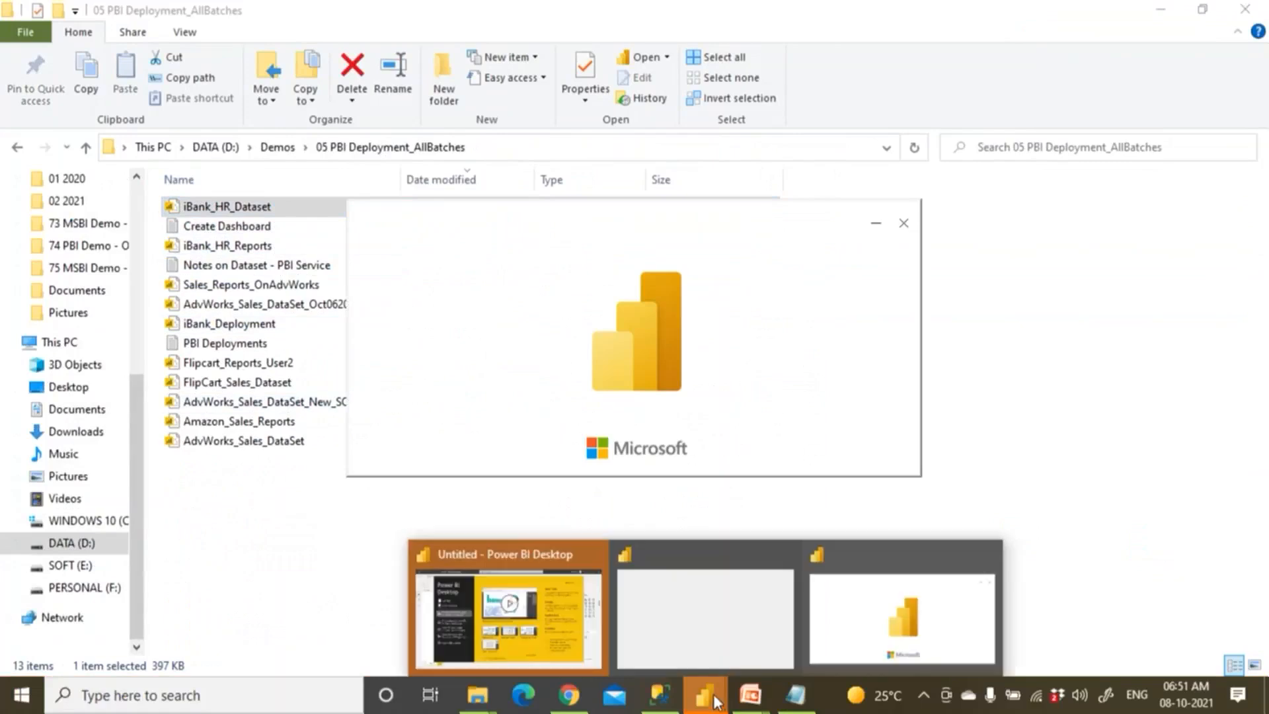
pyautogui.click(590, 625)
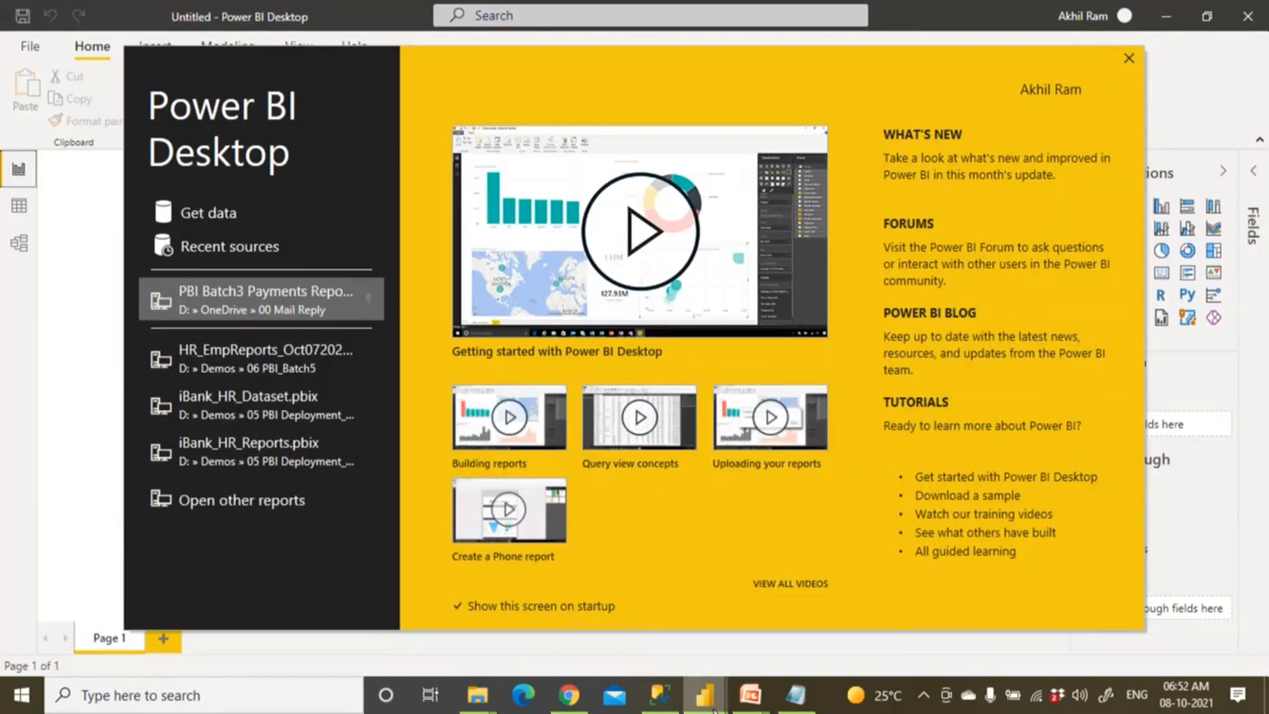
pyautogui.moveTo(704, 694)
pyautogui.click(757, 651)
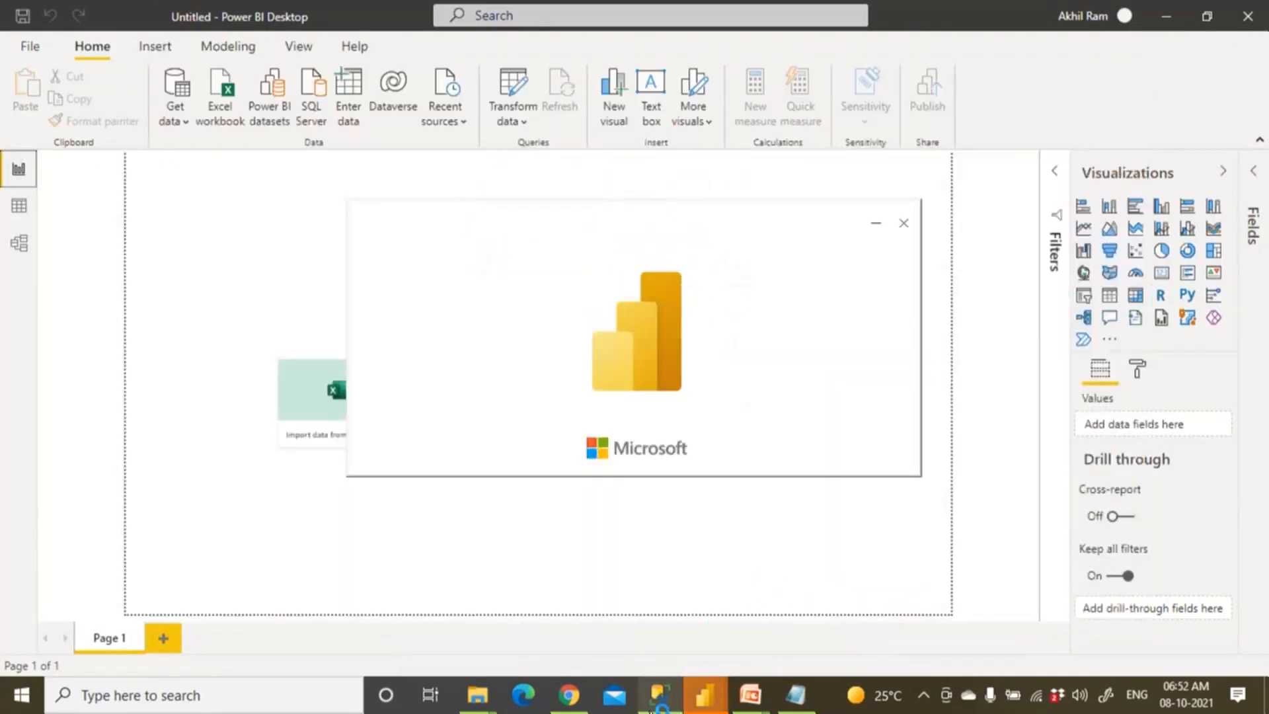
pyautogui.click(650, 710)
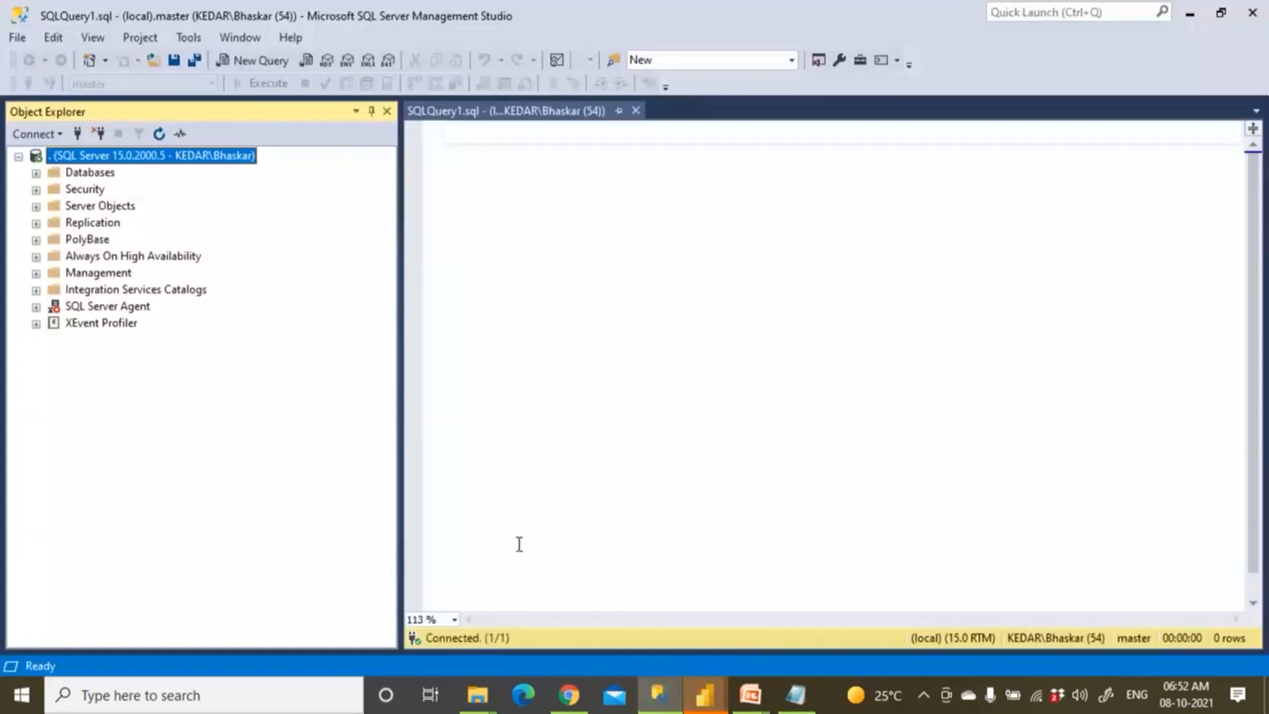
pyautogui.click(567, 695)
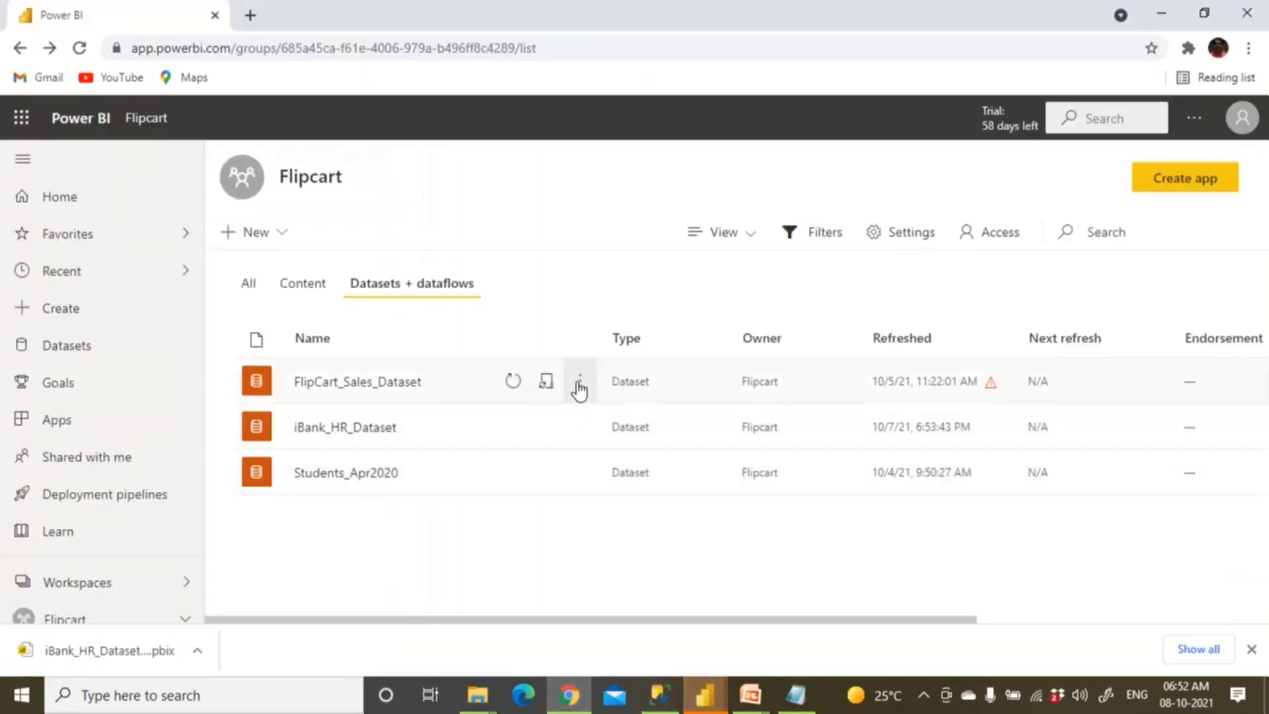
pyautogui.click(578, 386)
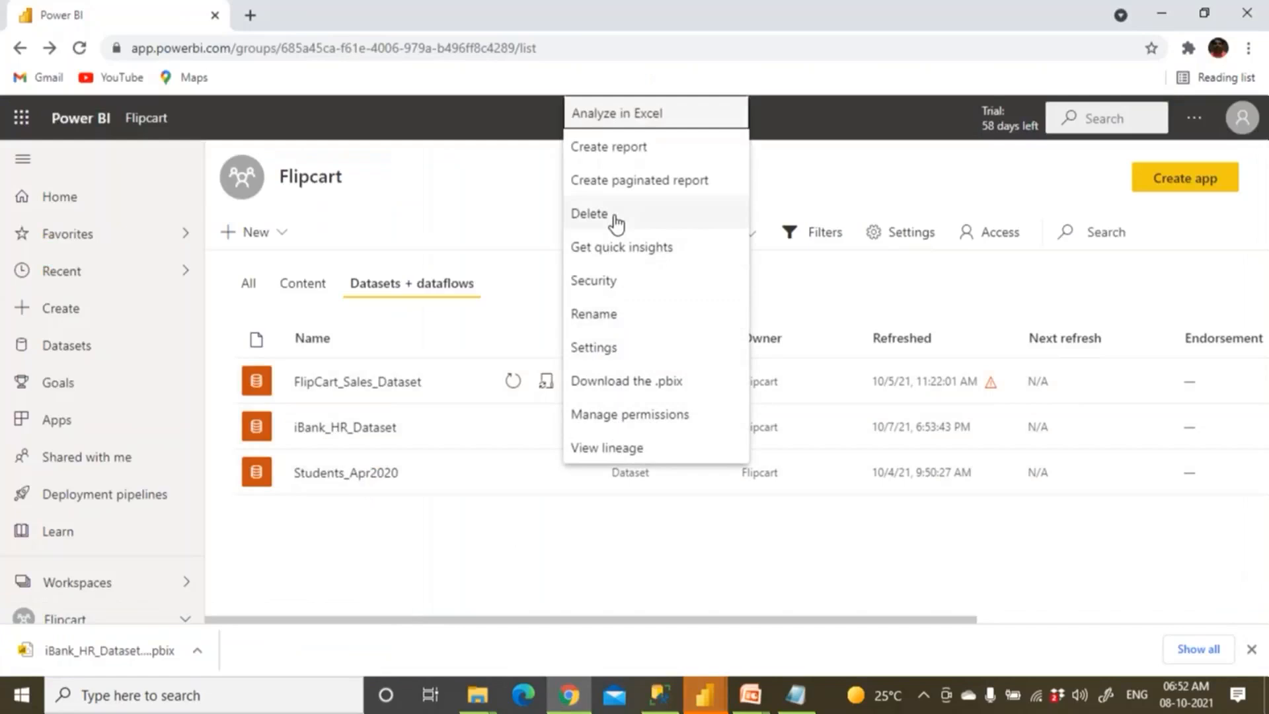
pyautogui.click(704, 699)
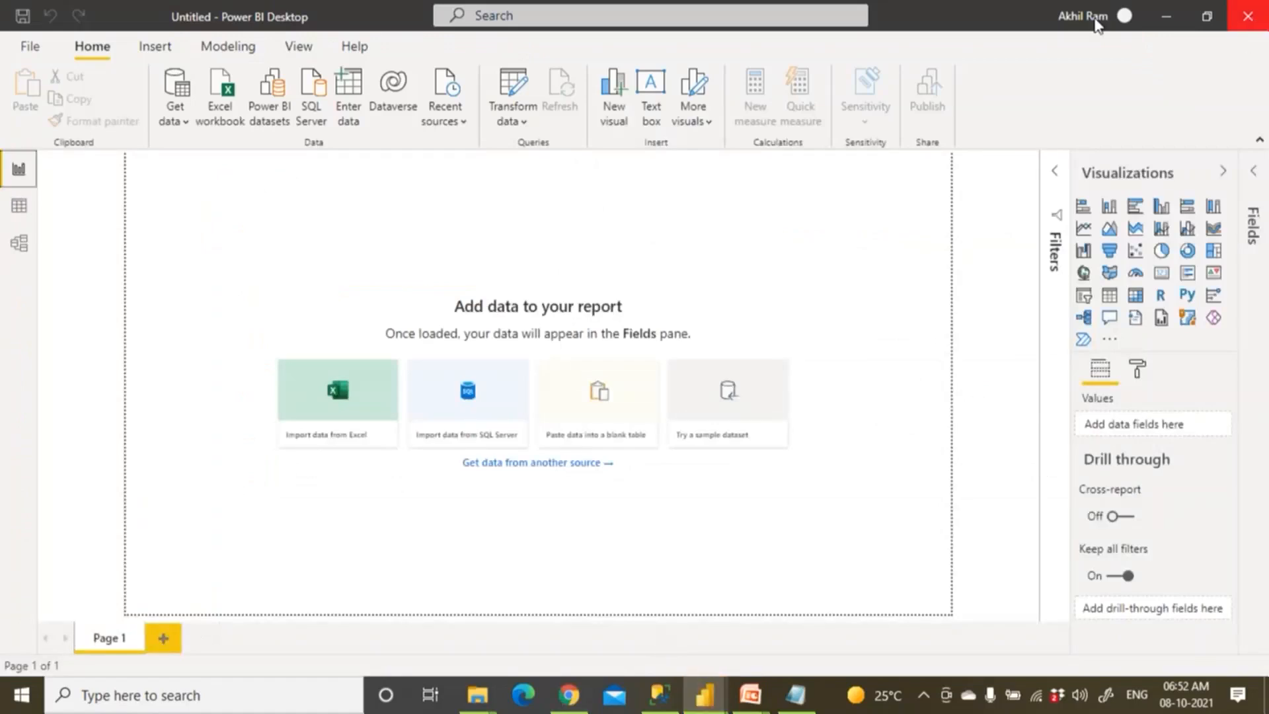
pyautogui.click(706, 697)
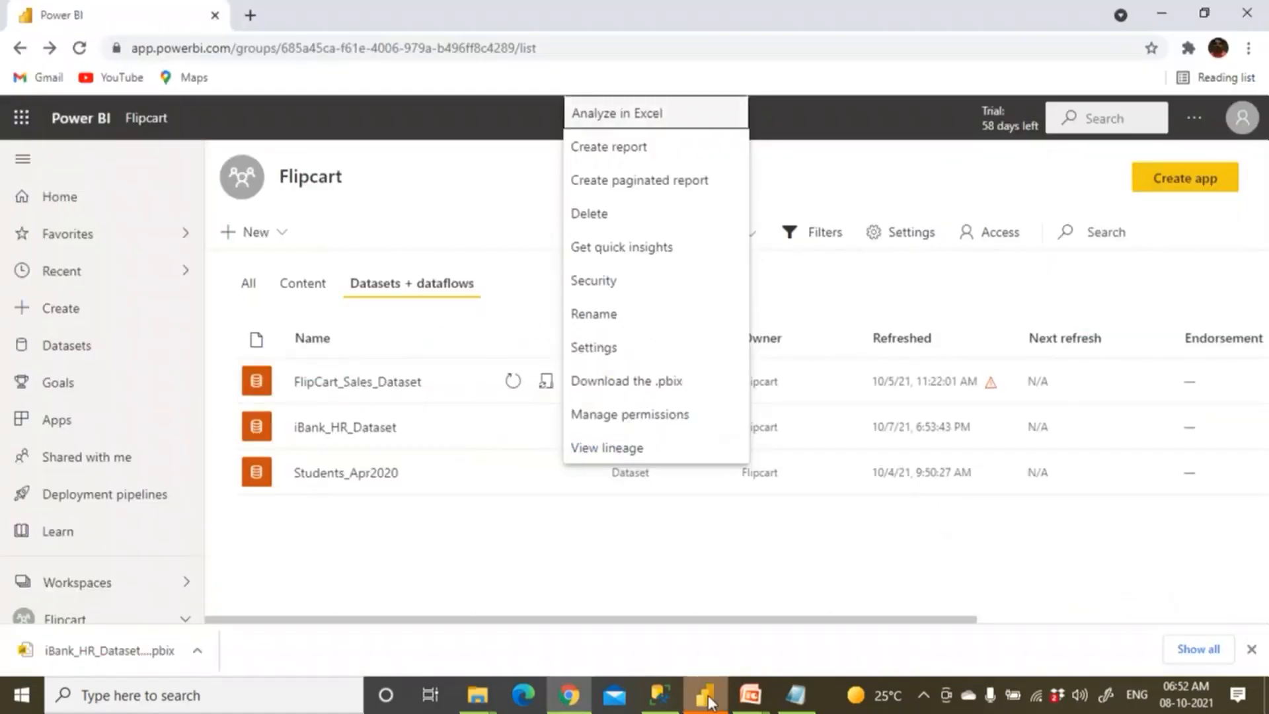
# - Switch to iBank_HR_Dataset in Power BI Desktop and open its queries in the Power Query Editor
pyautogui.click(707, 699)
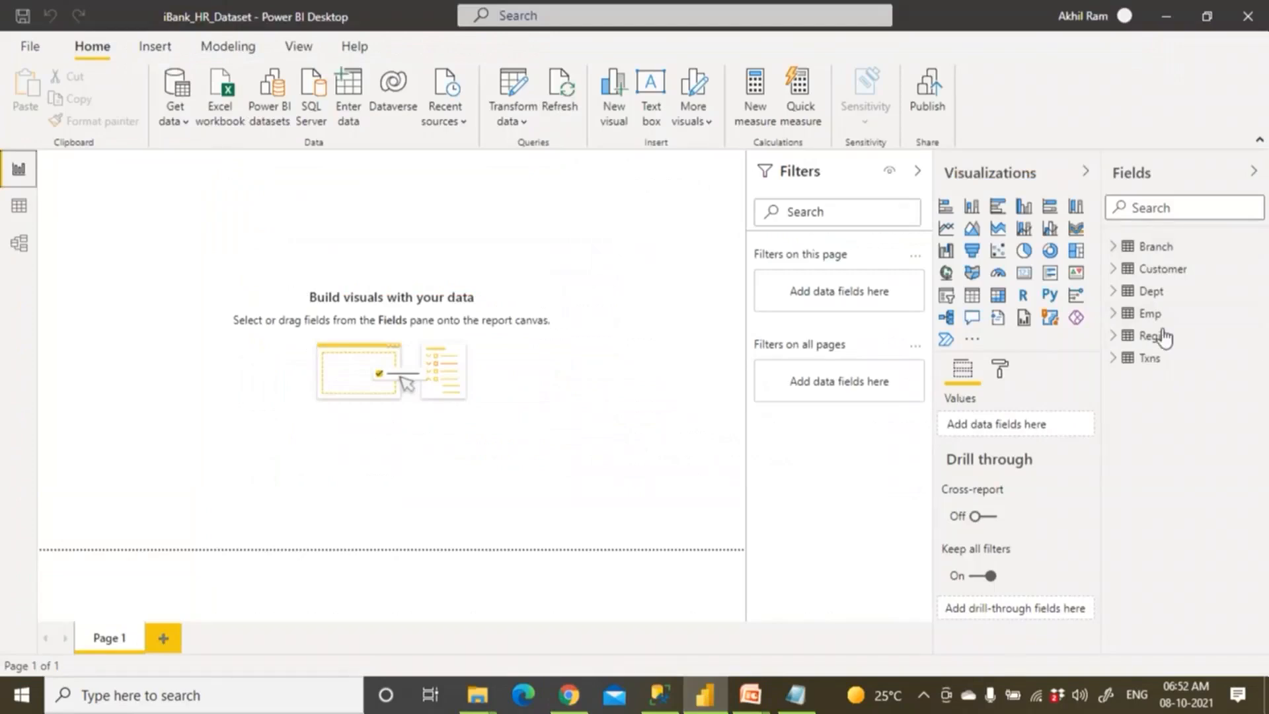
pyautogui.click(523, 124)
pyautogui.click(539, 157)
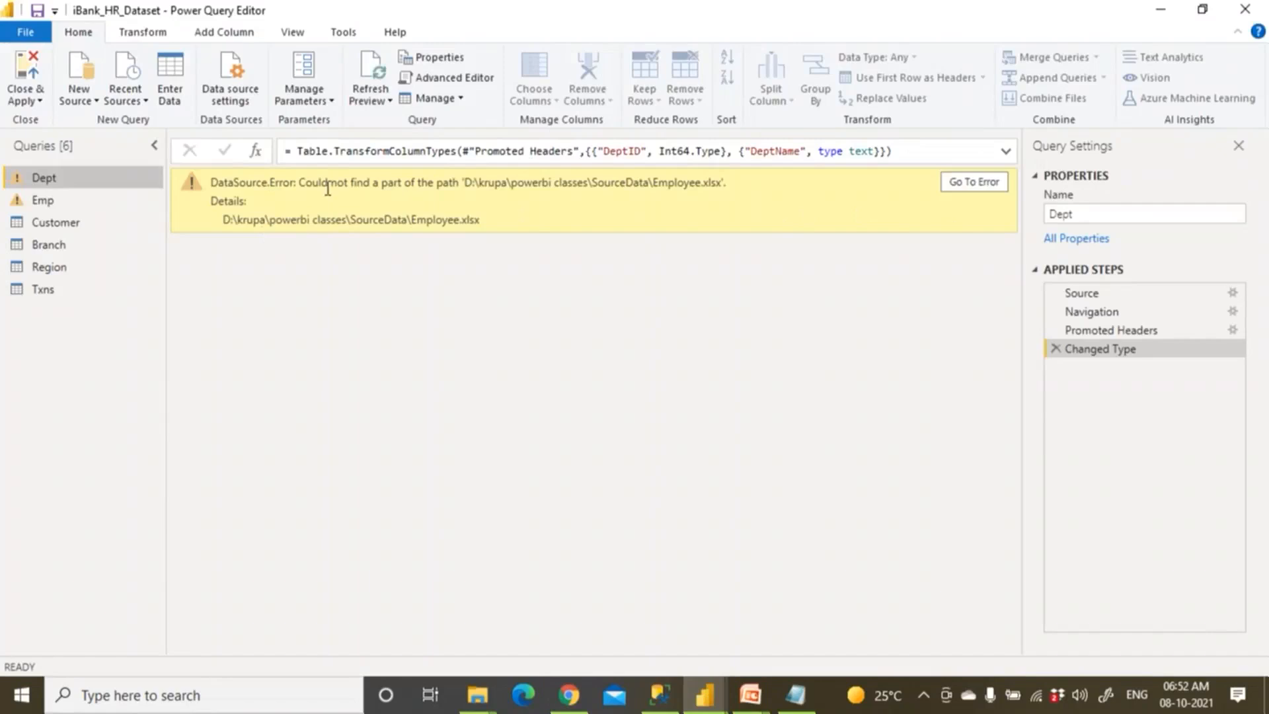
# - Repoint the Dept query's source to D:\OneDrive\00 PPTs\Power BI\Data\SourceData\Employee.xlsx and refresh its preview
pyautogui.moveTo(461, 182); pyautogui.dragTo(724, 177)
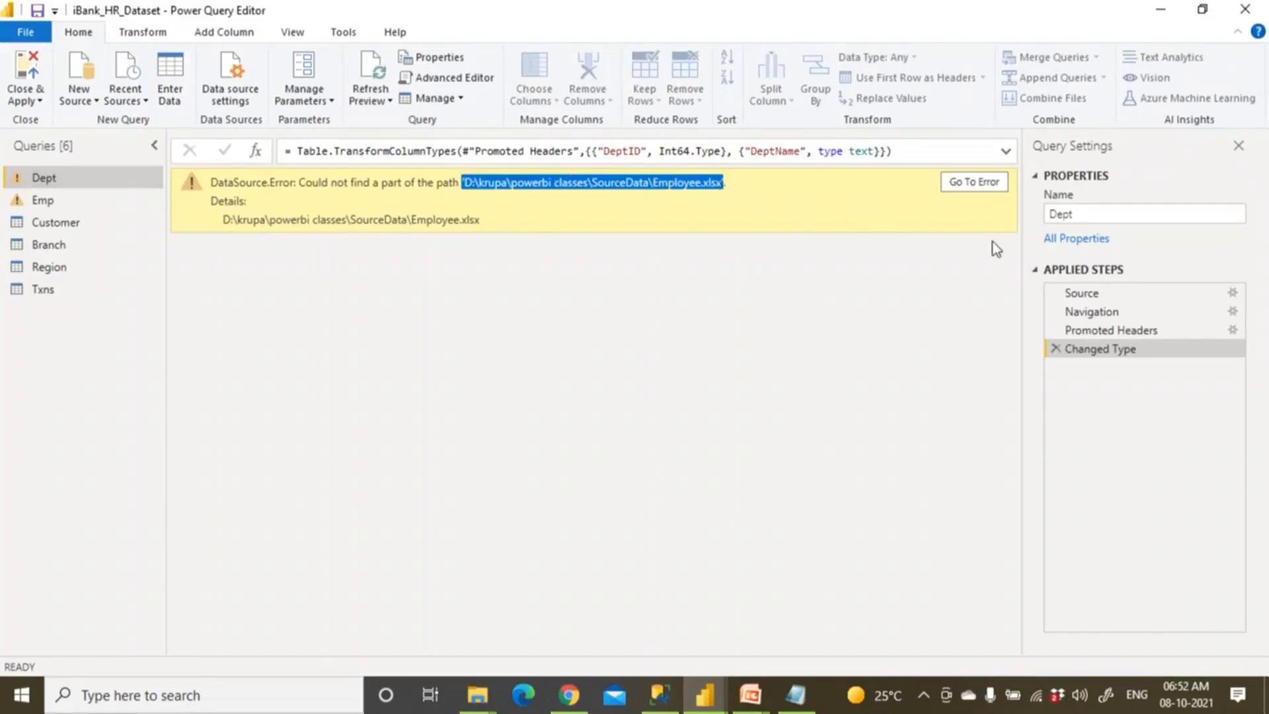
pyautogui.click(972, 183)
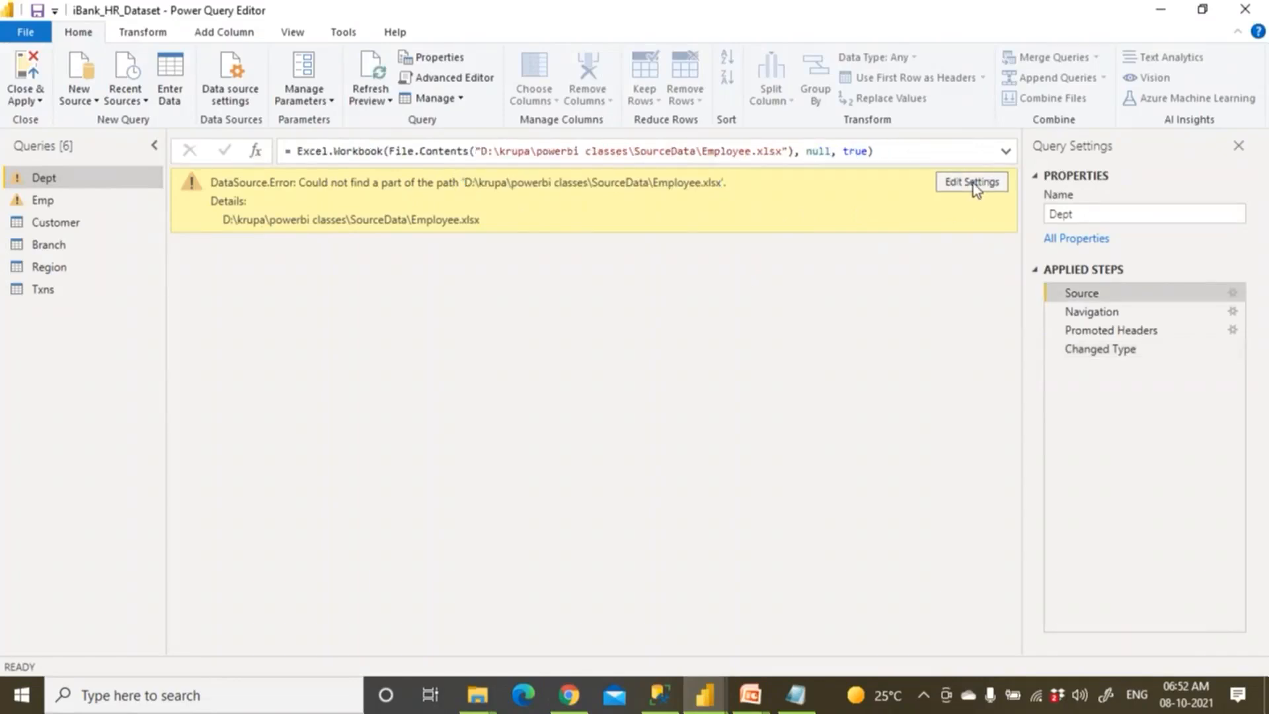
pyautogui.click(958, 185)
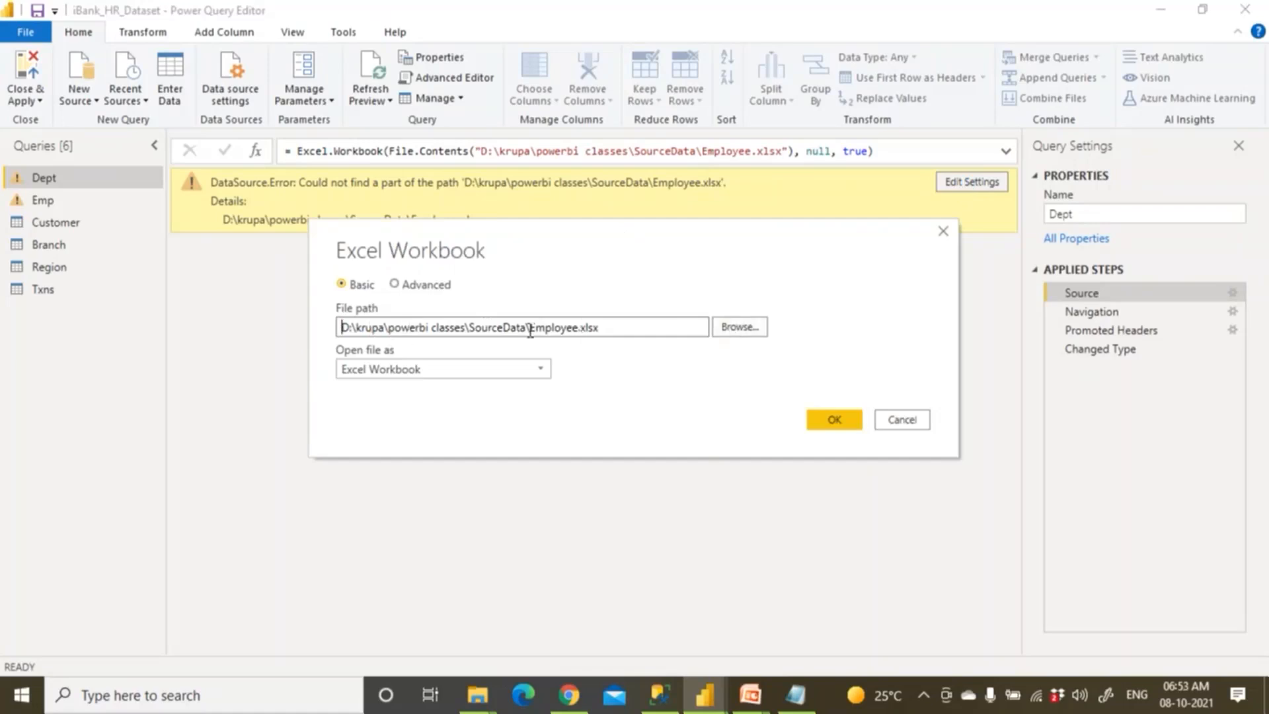
pyautogui.click(750, 329)
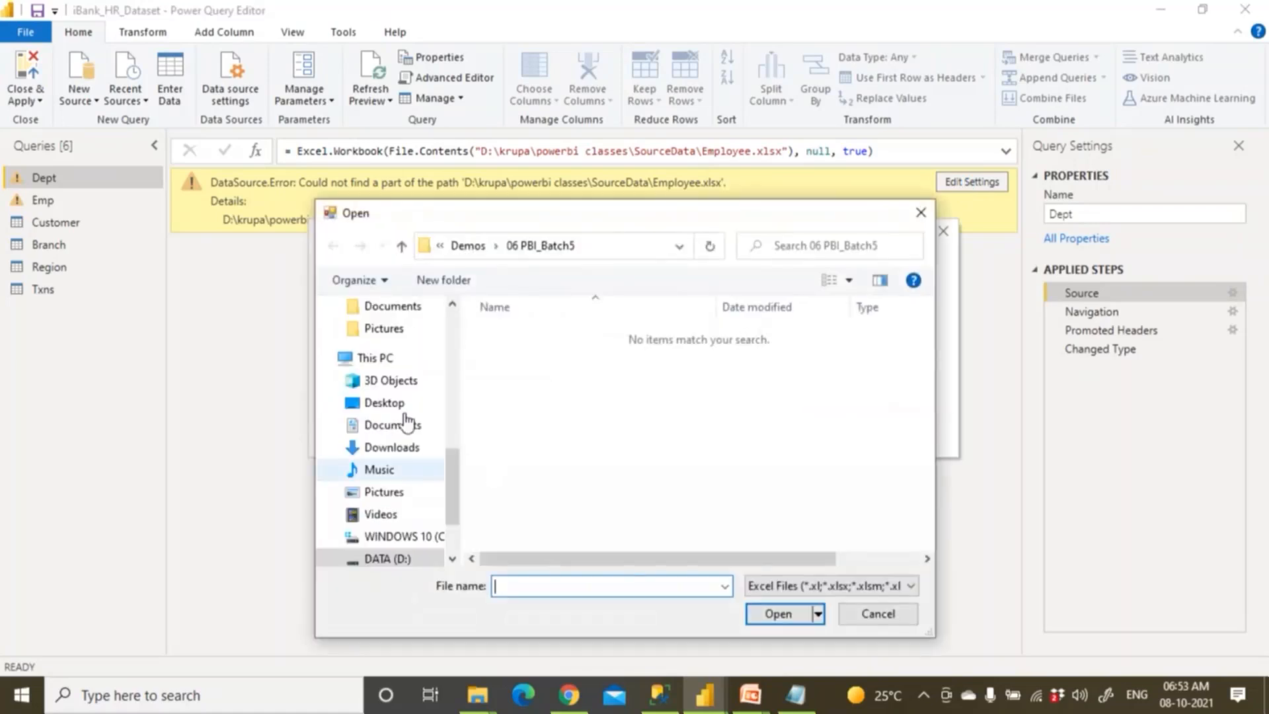
pyautogui.scroll(10, 408, 422)
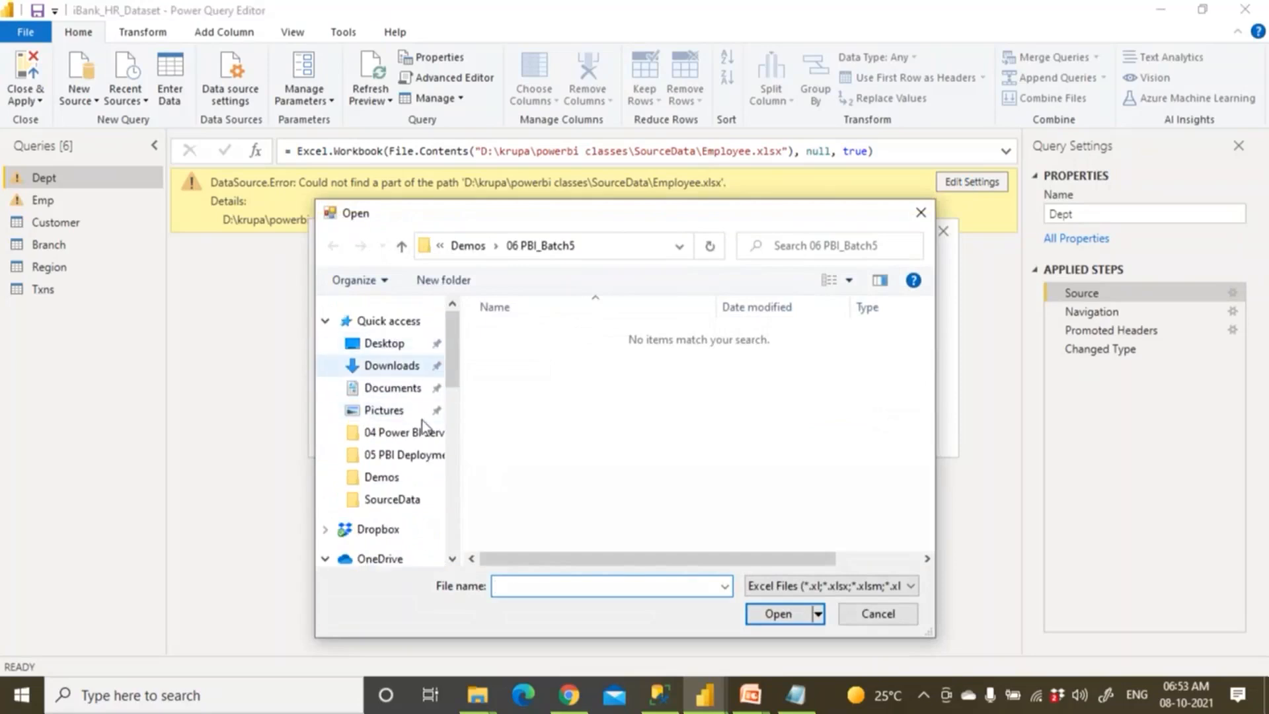
pyautogui.click(430, 499)
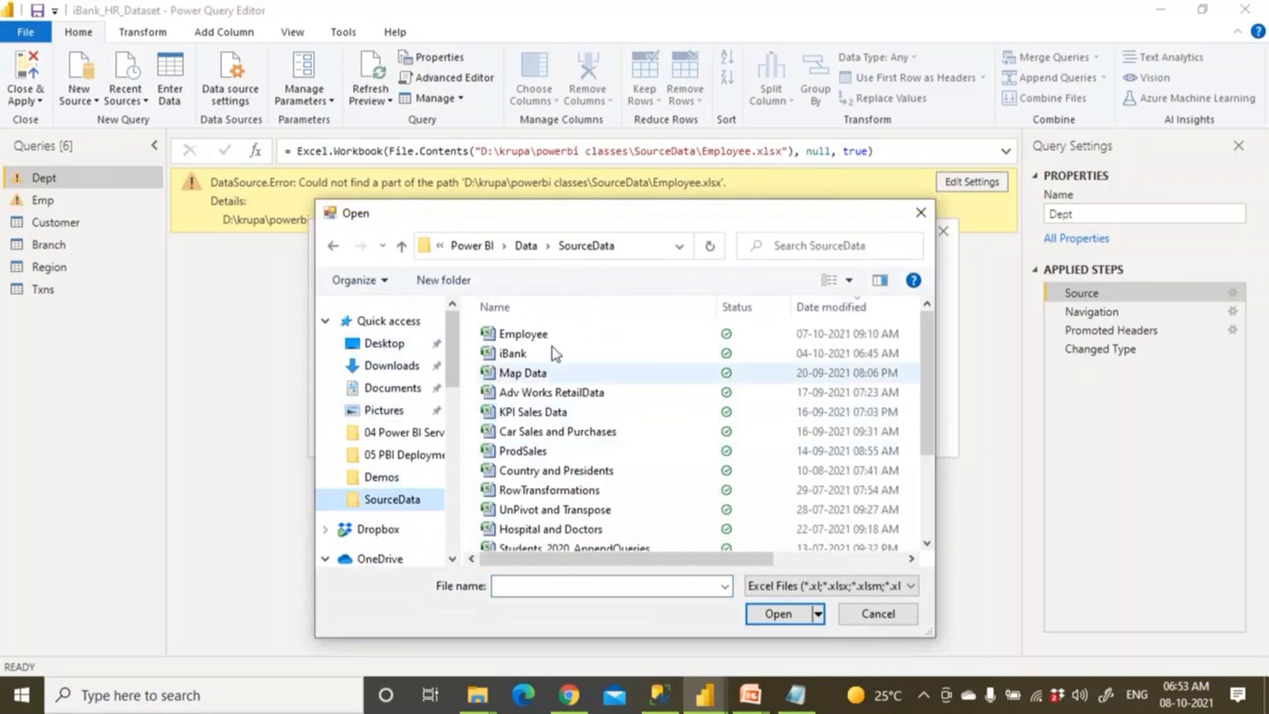
pyautogui.click(529, 334)
pyautogui.click(784, 608)
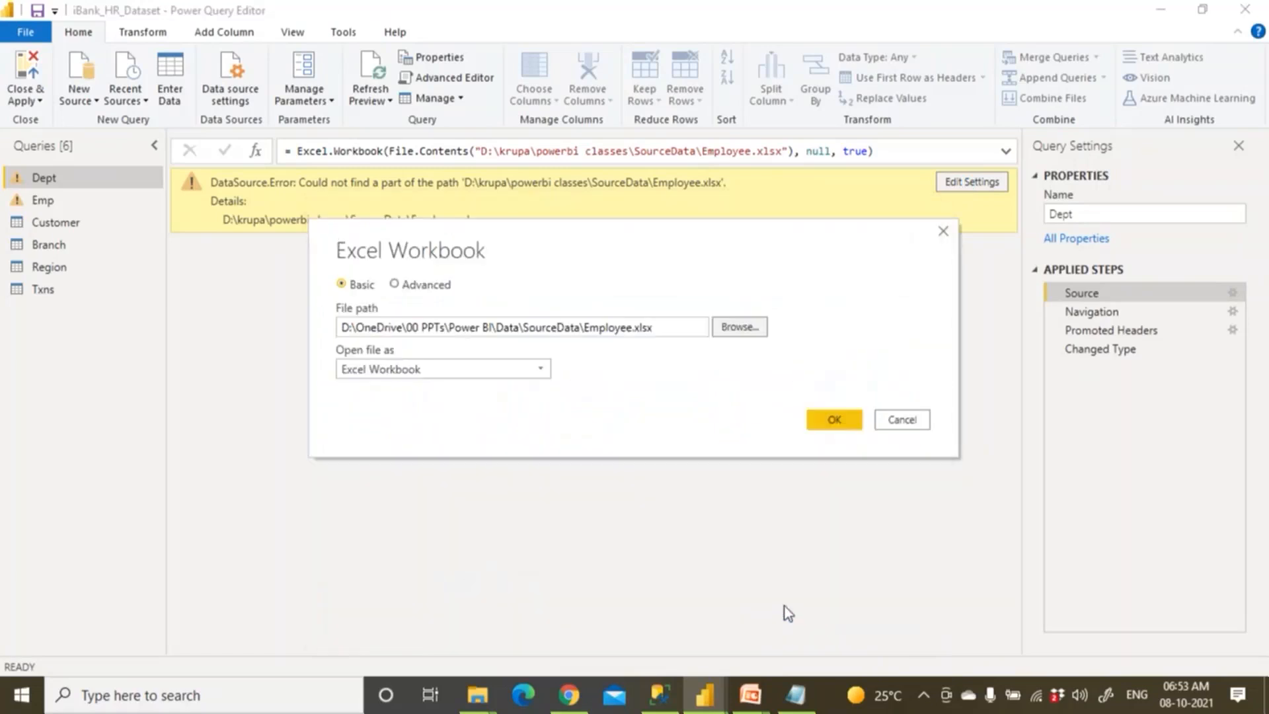
pyautogui.click(828, 422)
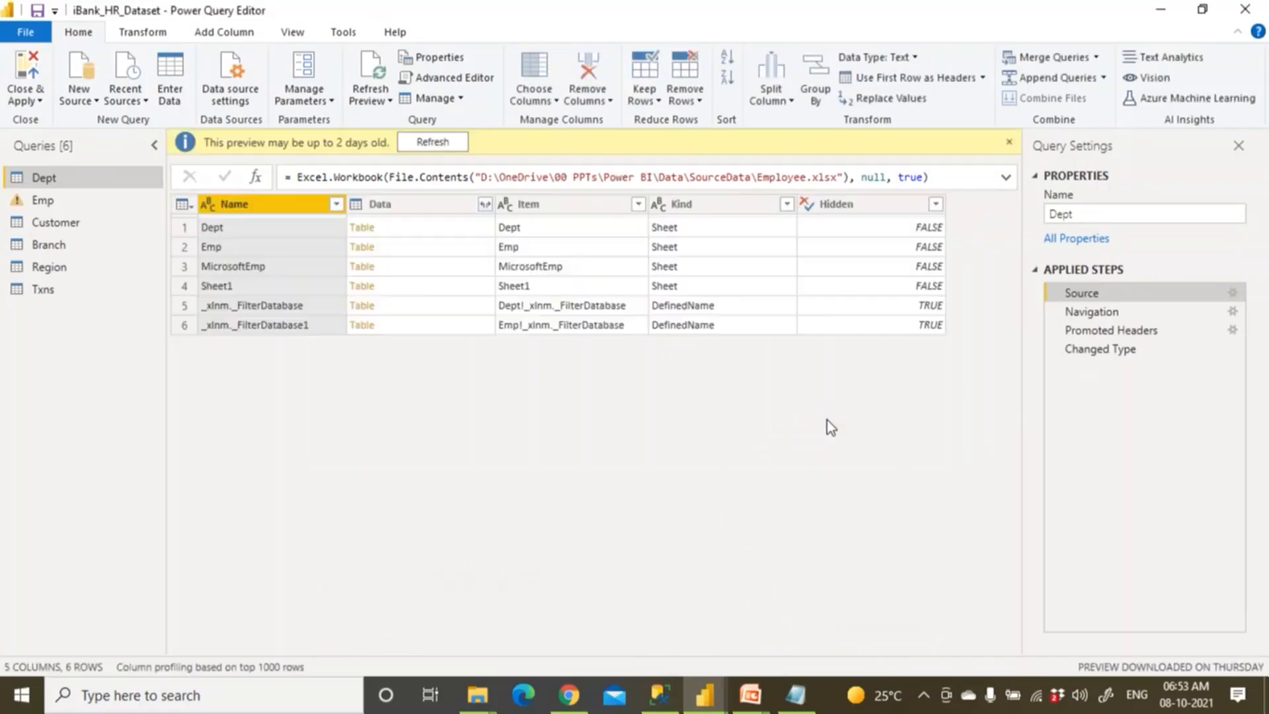
pyautogui.click(428, 141)
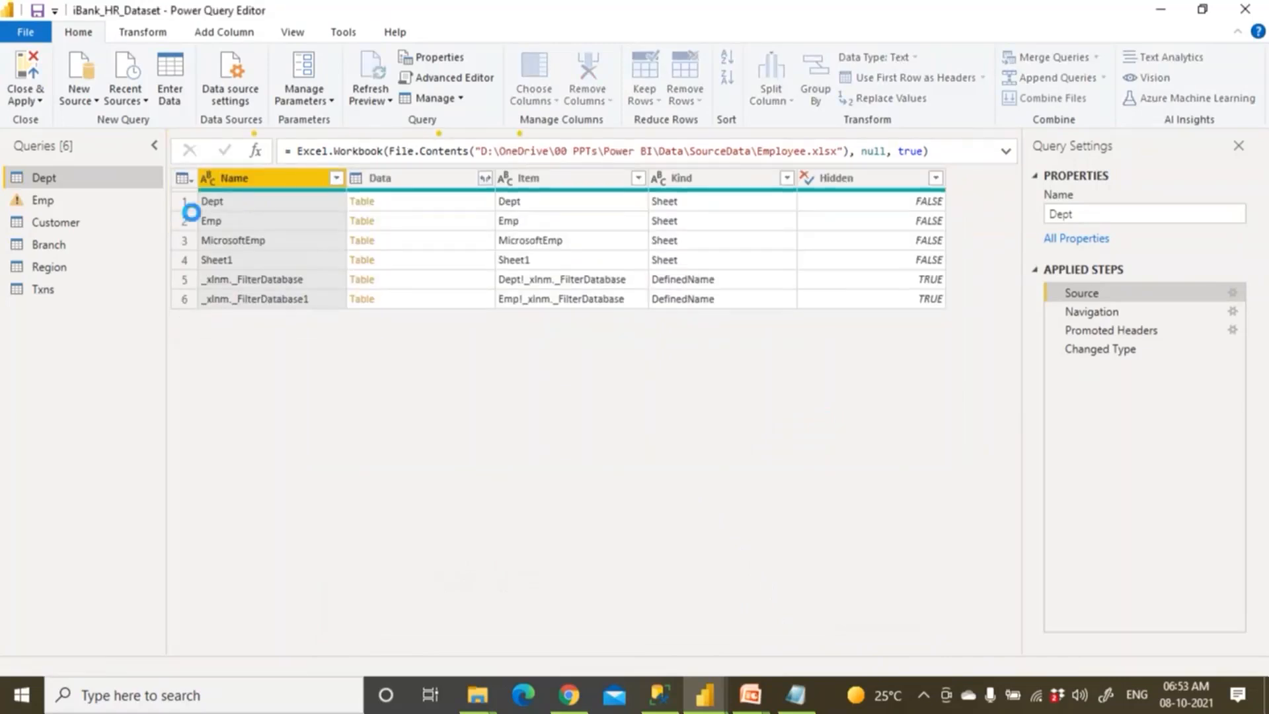
# - Repoint the Emp query's source to D:\OneDrive\00 PPTs\Power BI\Data\SourceData\Employee.xlsx
pyautogui.click(58, 204)
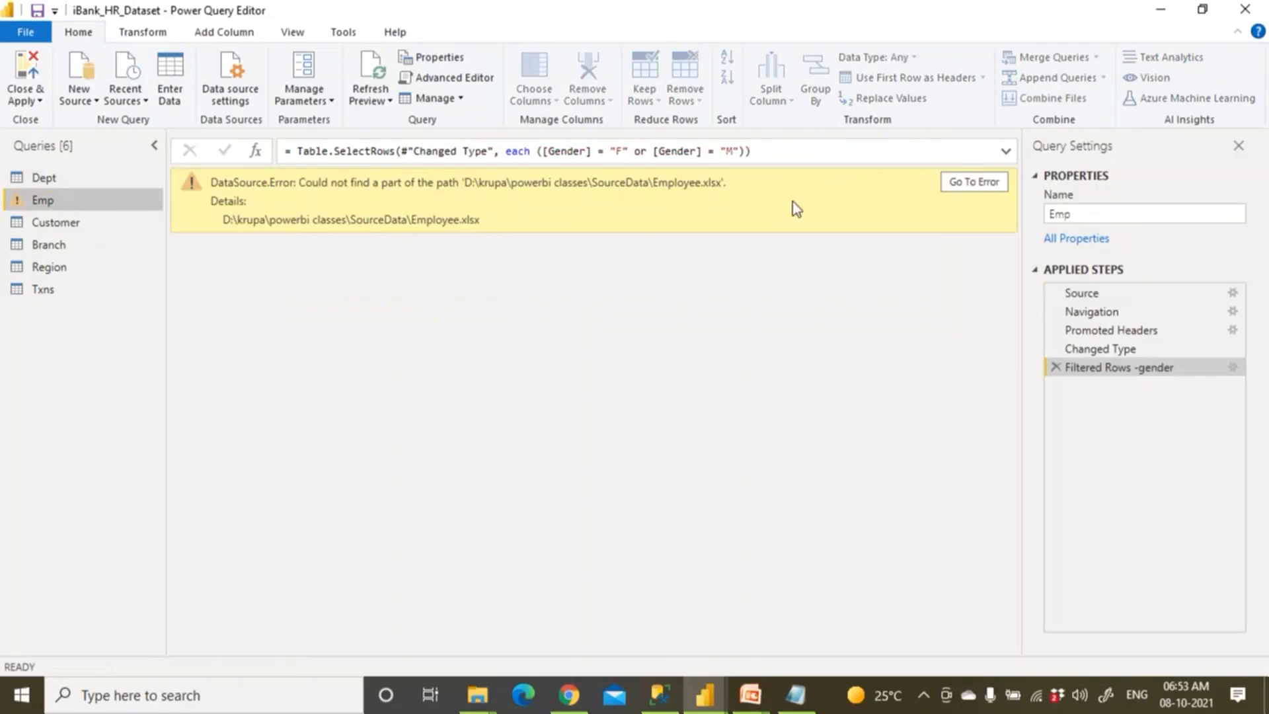
pyautogui.click(968, 187)
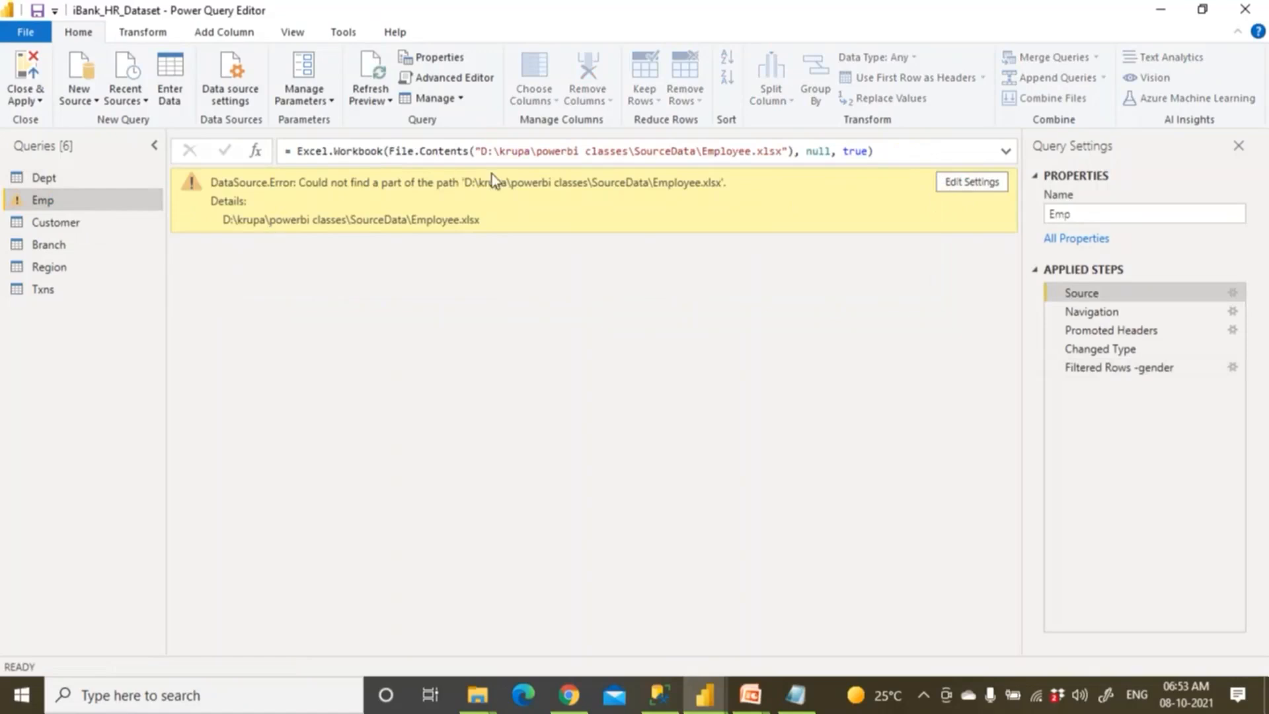
pyautogui.click(981, 182)
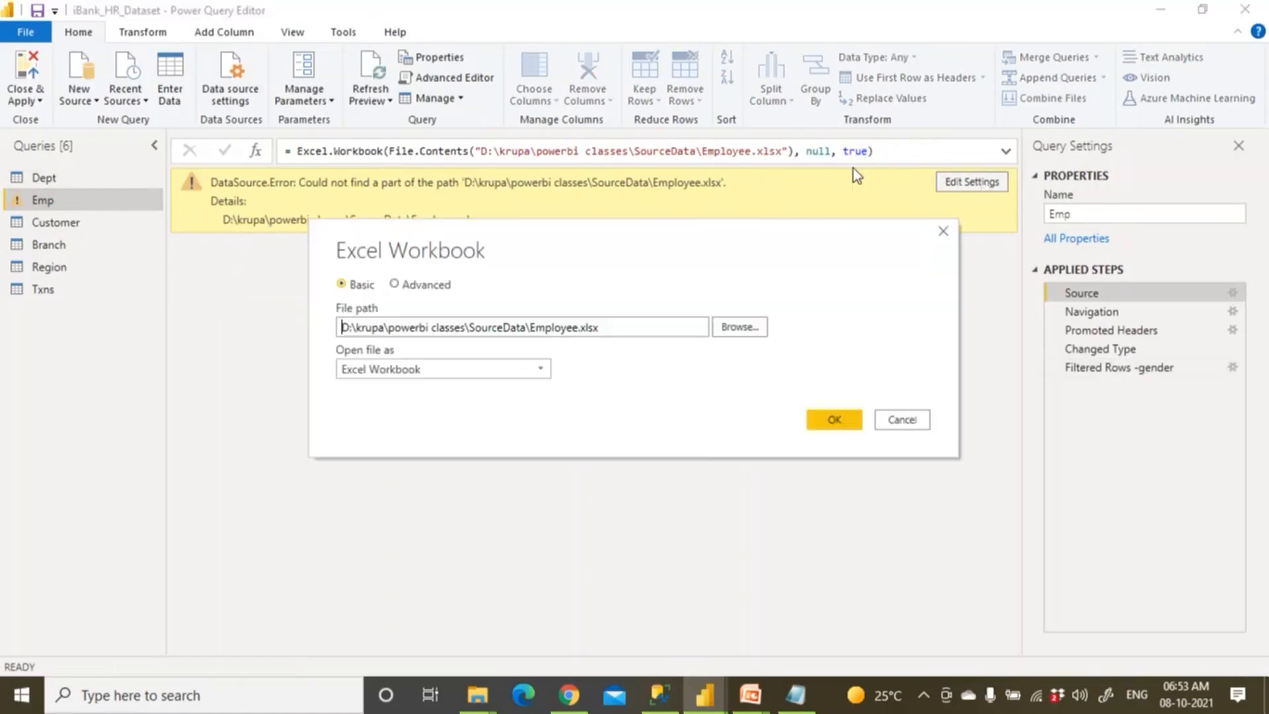
pyautogui.click(744, 326)
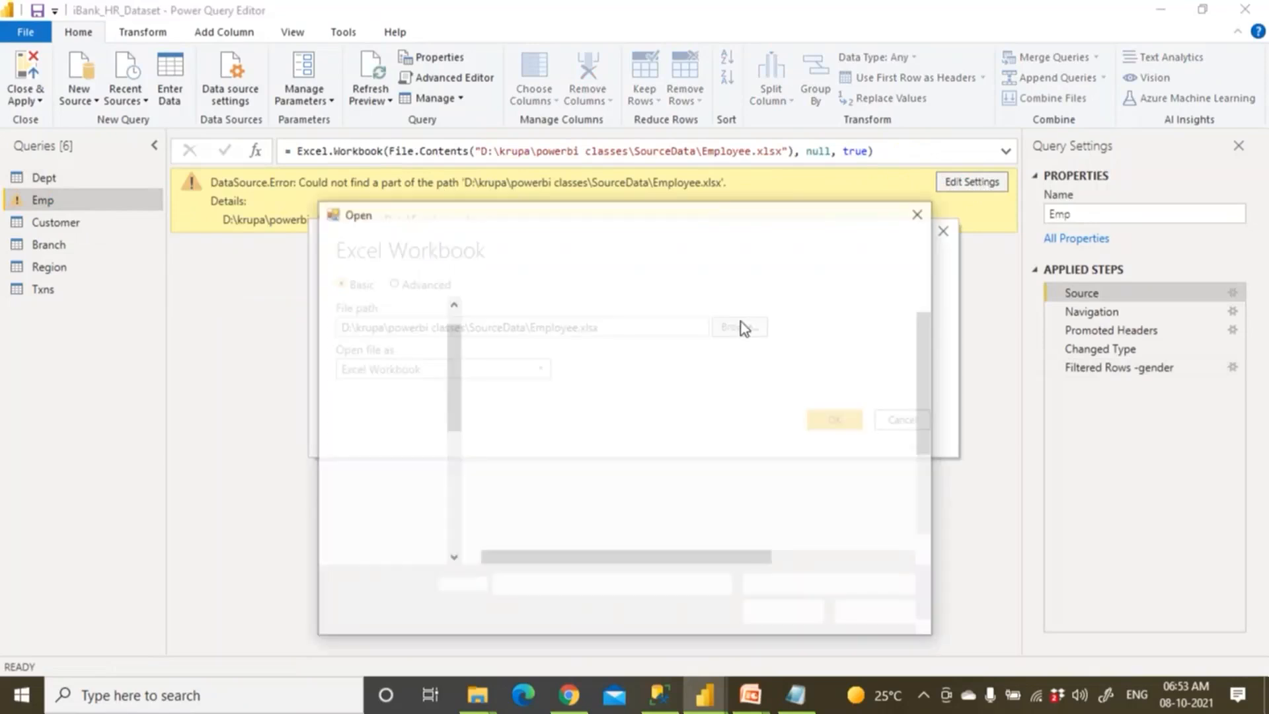
pyautogui.click(538, 336)
pyautogui.click(777, 613)
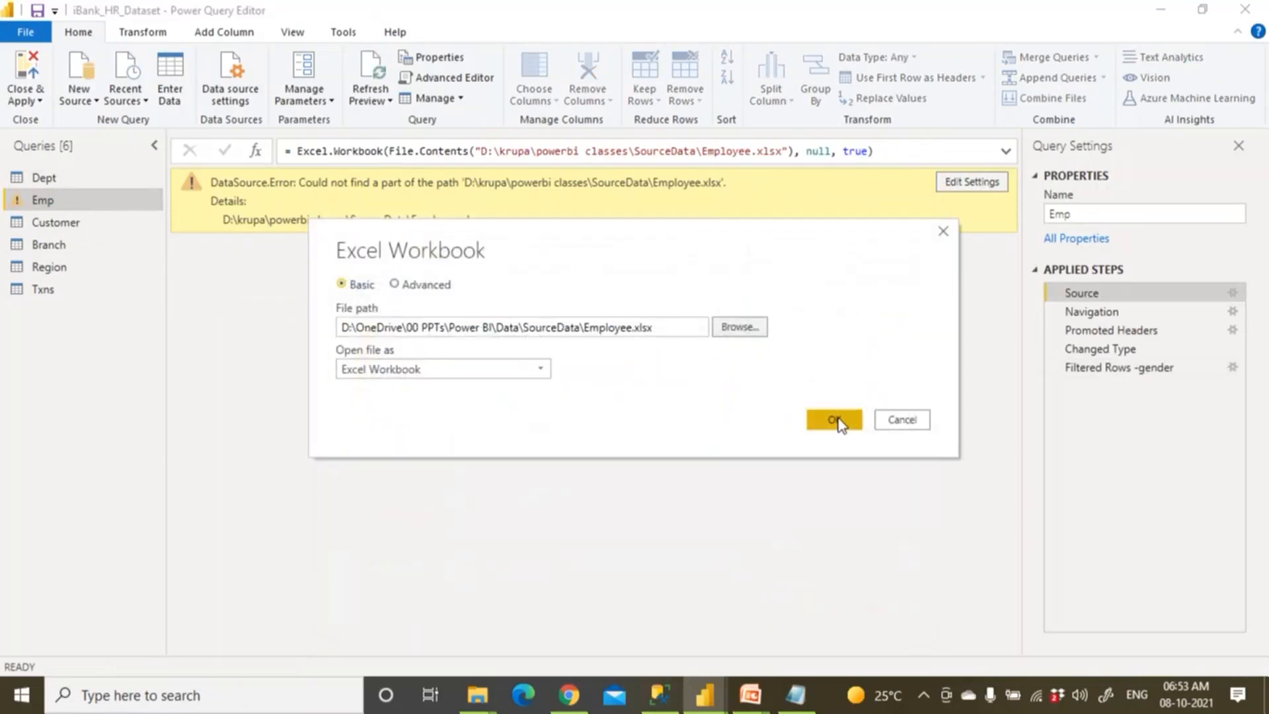
pyautogui.click(819, 420)
# - Go through the Dept, Customer and Txns queries and refresh the outdated data preview
pyautogui.click(58, 179)
pyautogui.click(66, 223)
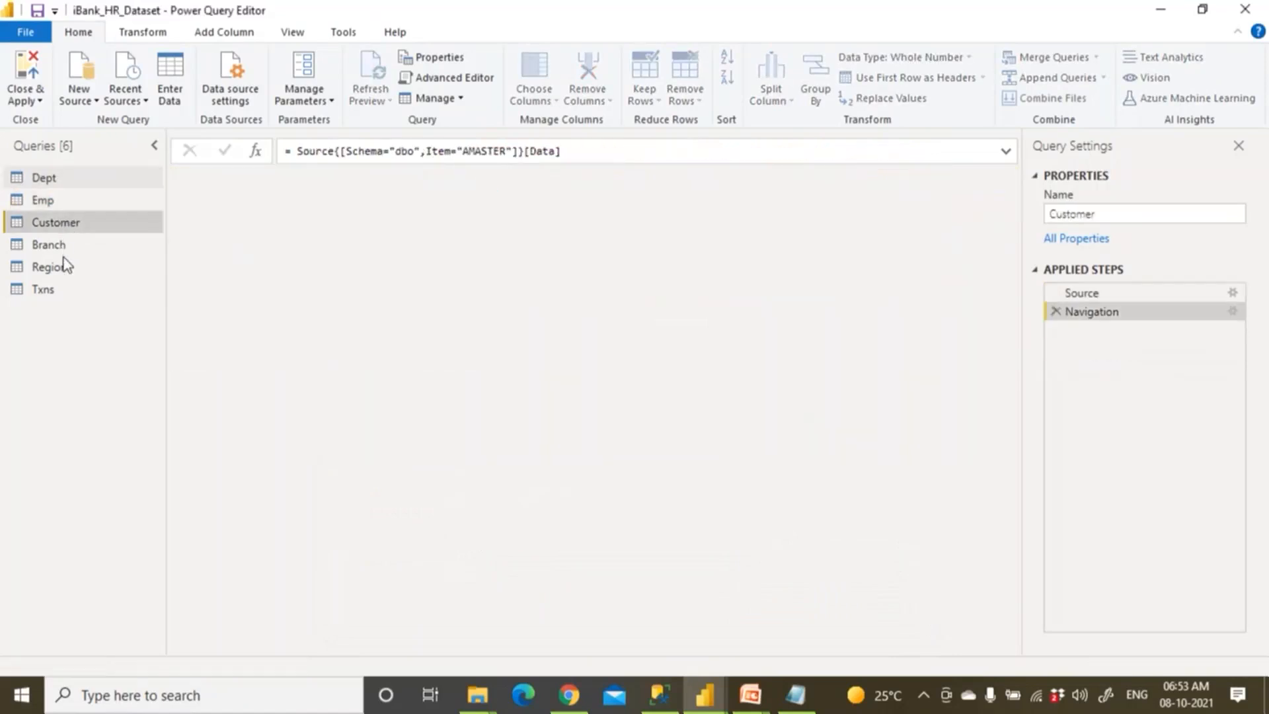
pyautogui.click(54, 296)
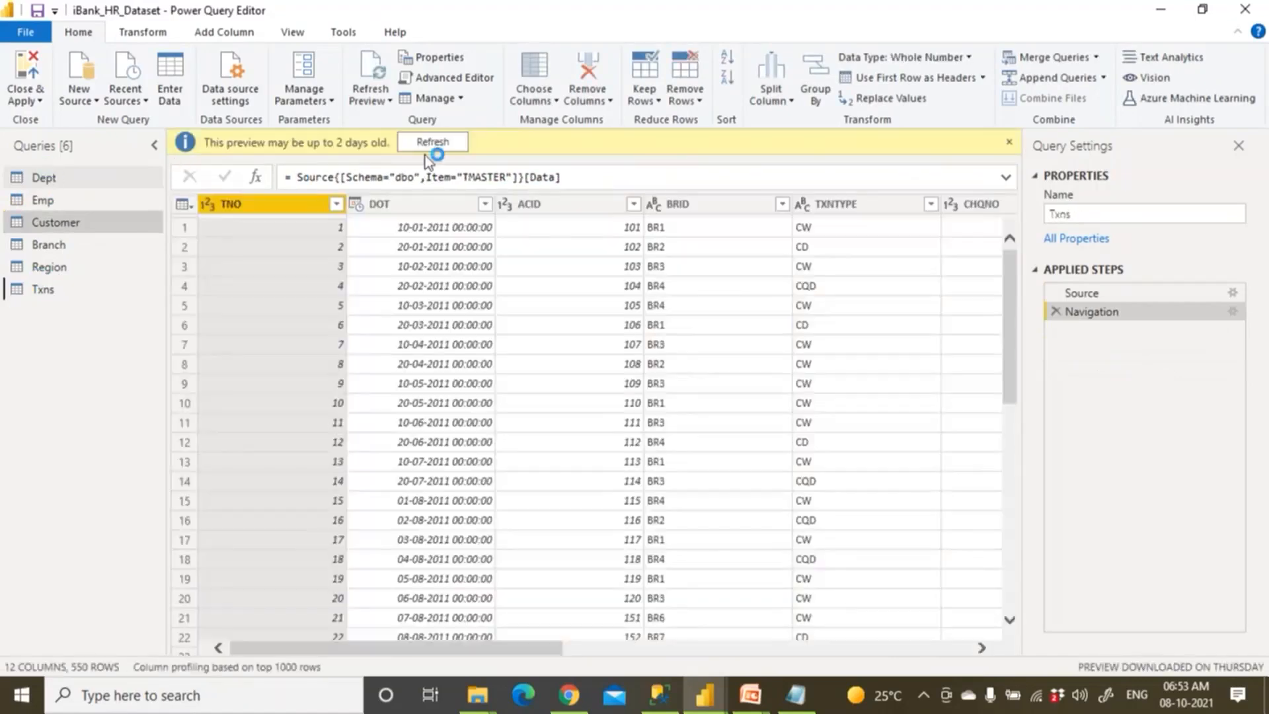
pyautogui.click(428, 147)
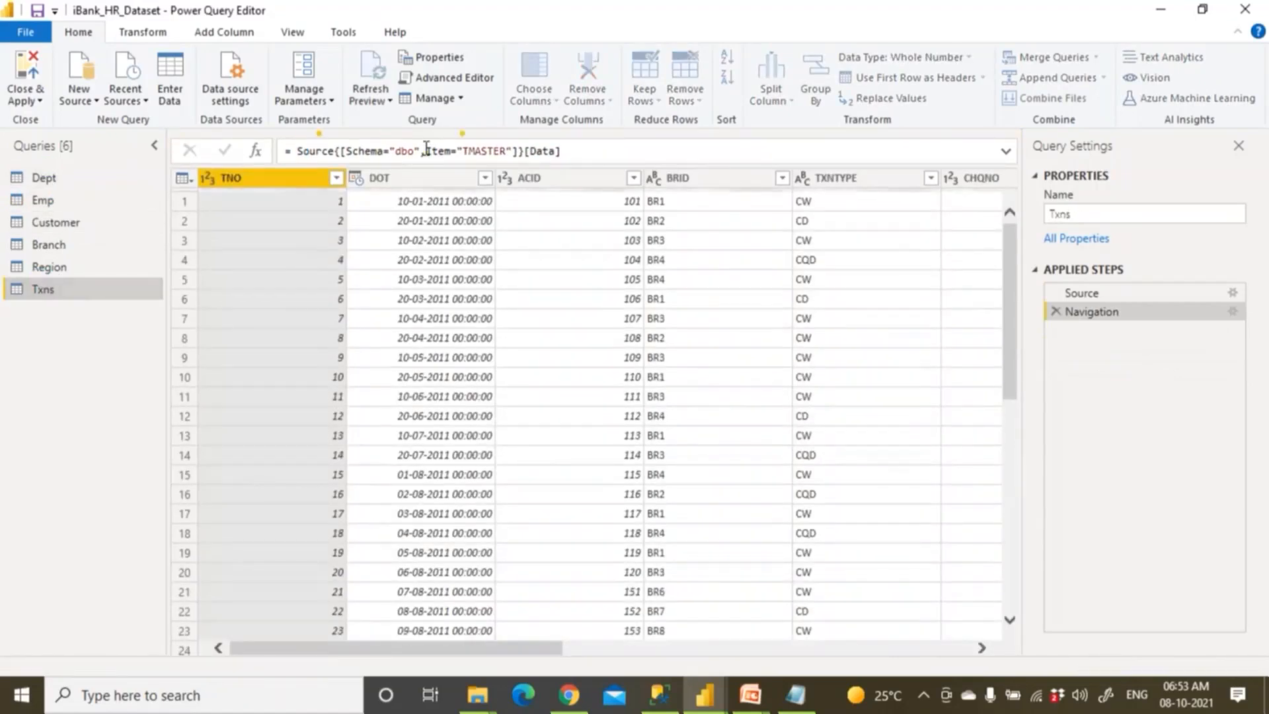
# - Import Employee.txt from the SourceData folder as a new Text/CSV query, then close the query editor and apply the changes
pyautogui.click(78, 96)
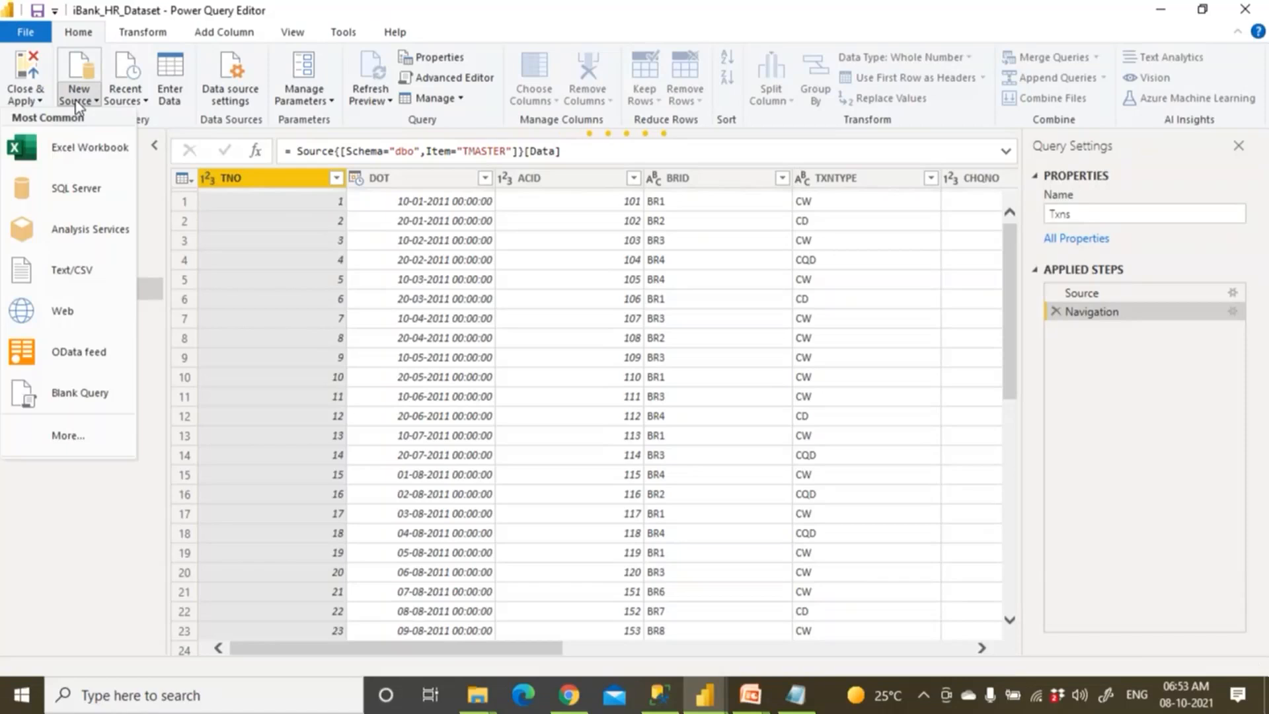
pyautogui.click(78, 271)
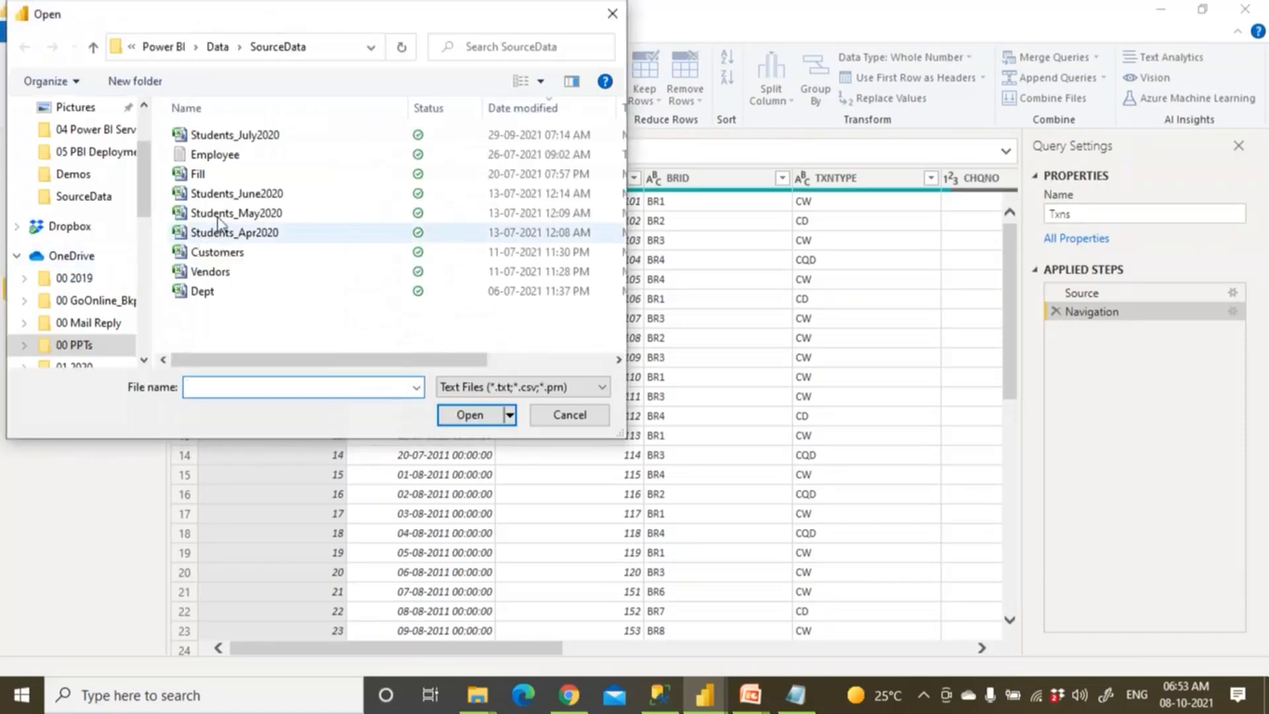
pyautogui.click(224, 157)
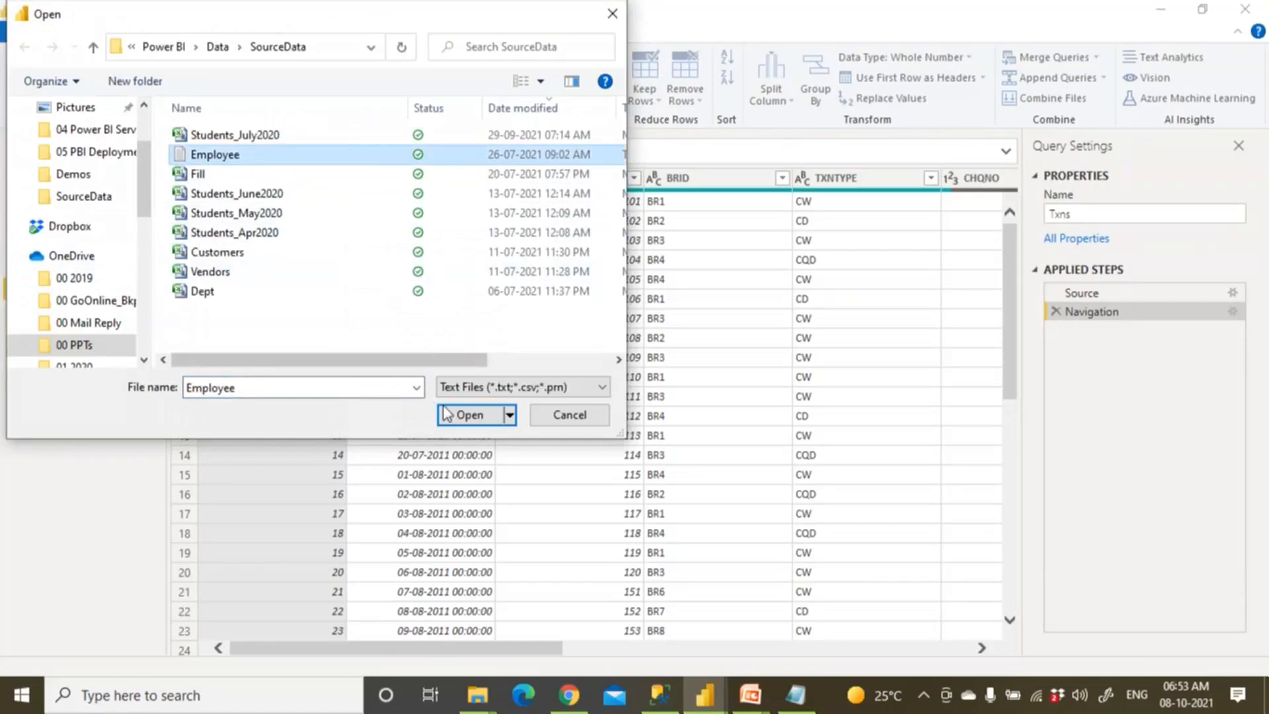
pyautogui.click(469, 416)
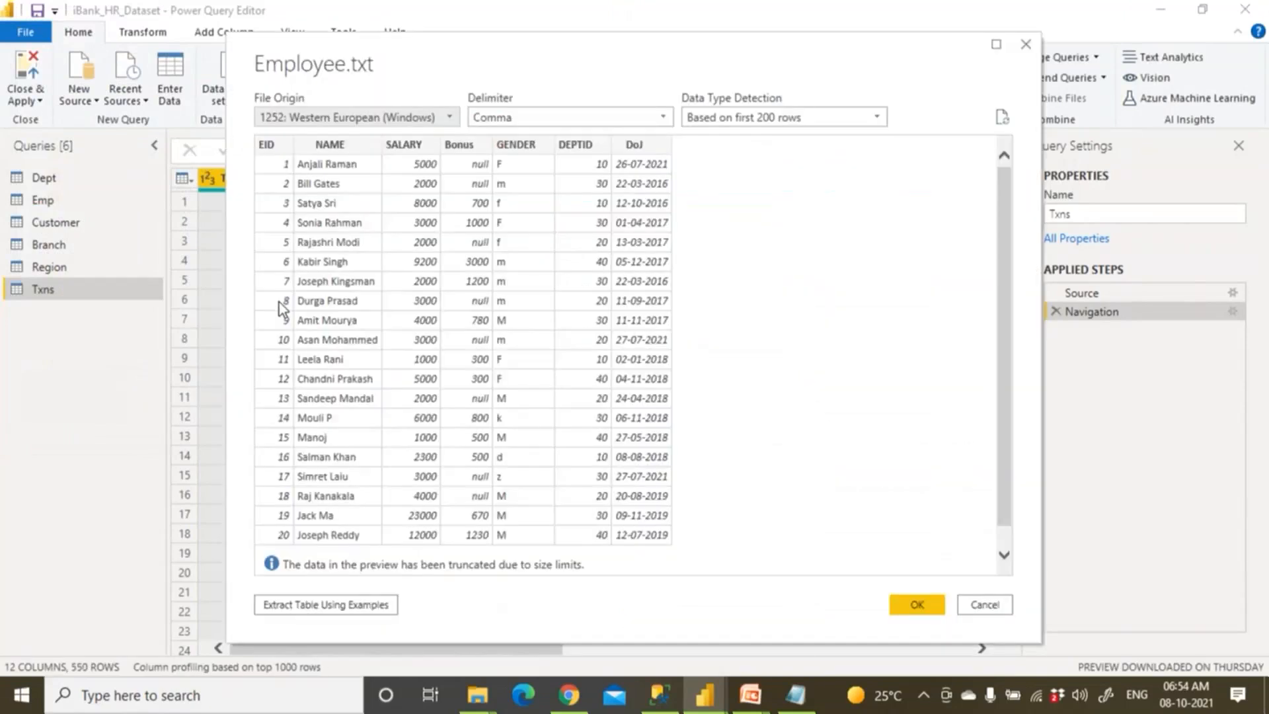
pyautogui.click(913, 603)
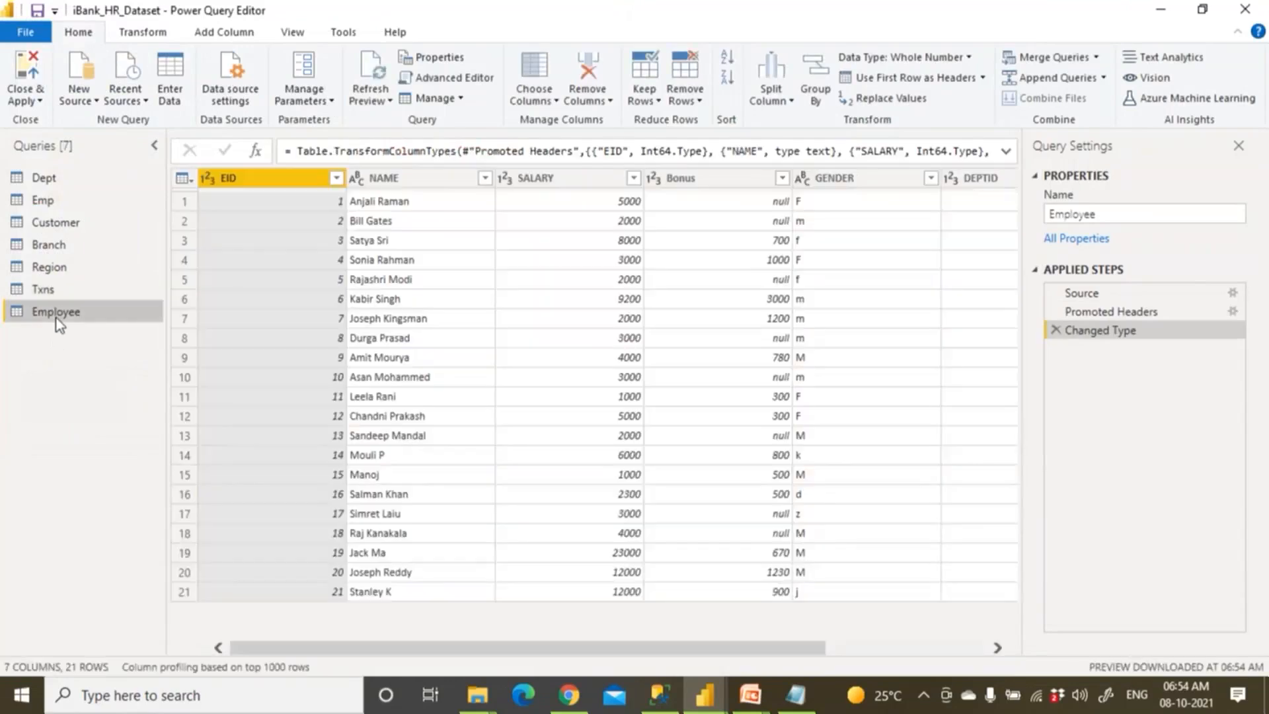
pyautogui.click(22, 69)
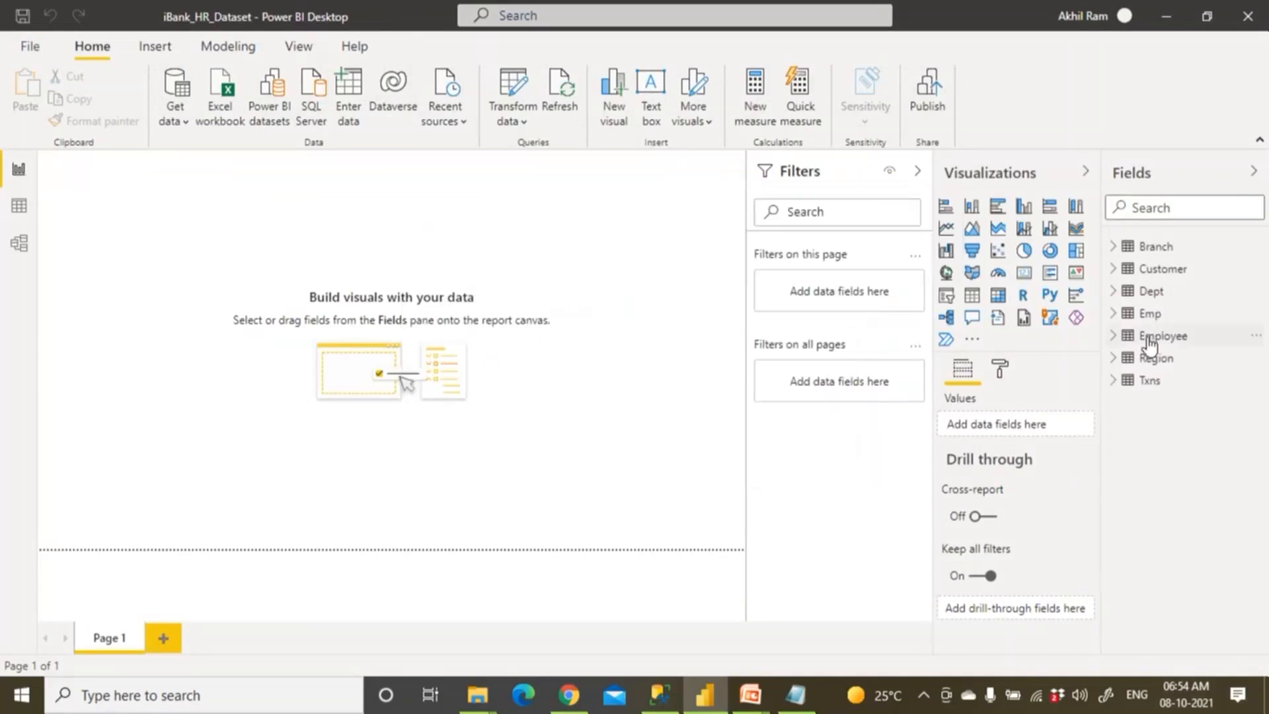
# - Check the fields of the newly loaded Employee table and save the iBank_HR_Dataset file
pyautogui.click(1114, 338)
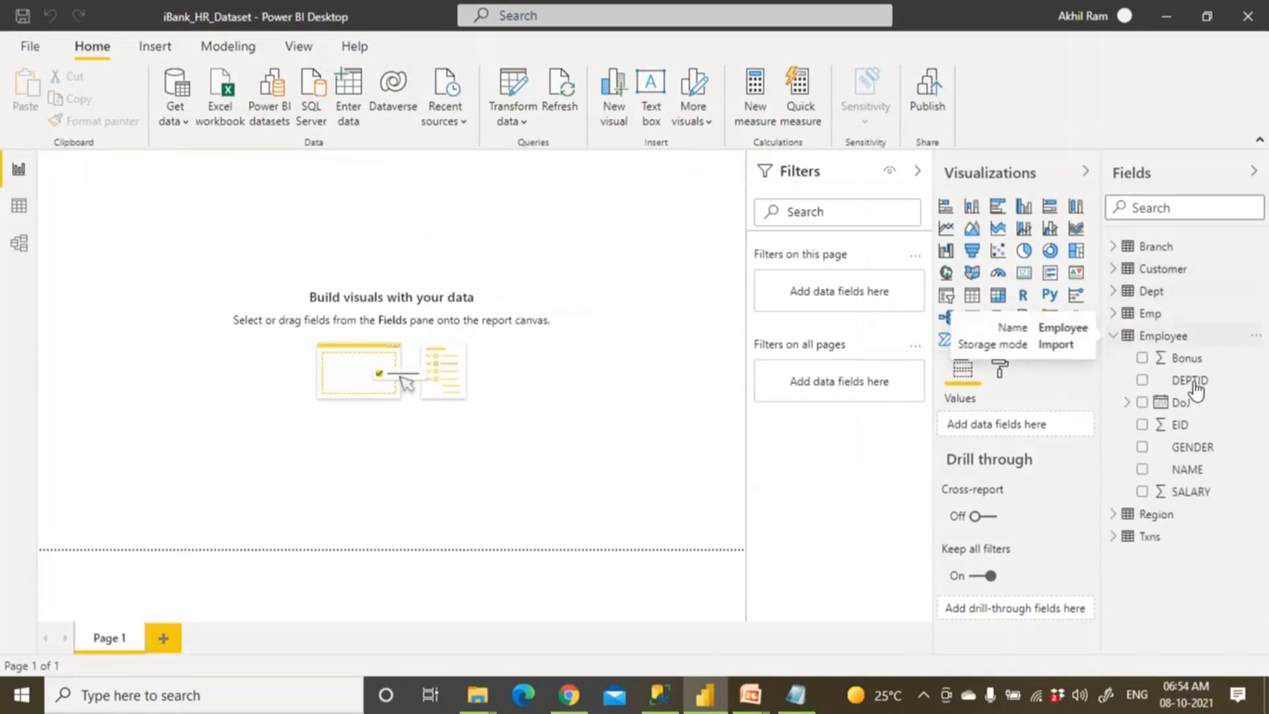
pyautogui.click(1115, 338)
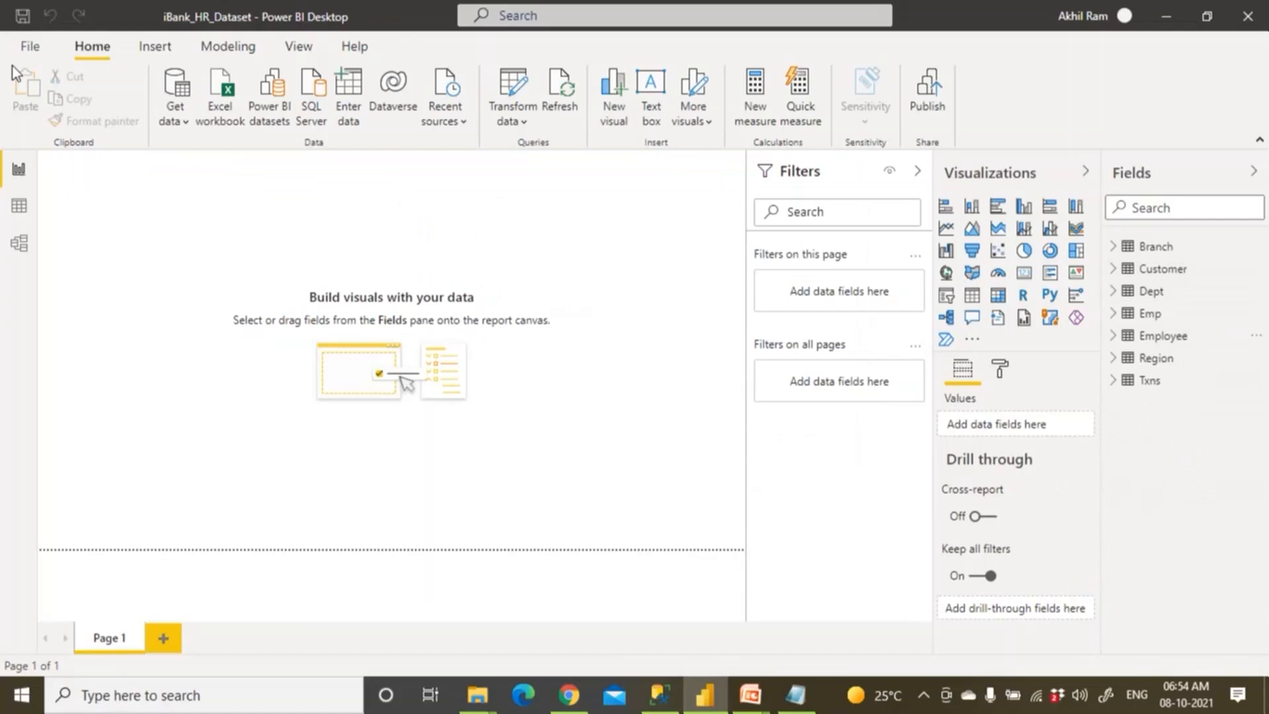
pyautogui.click(24, 16)
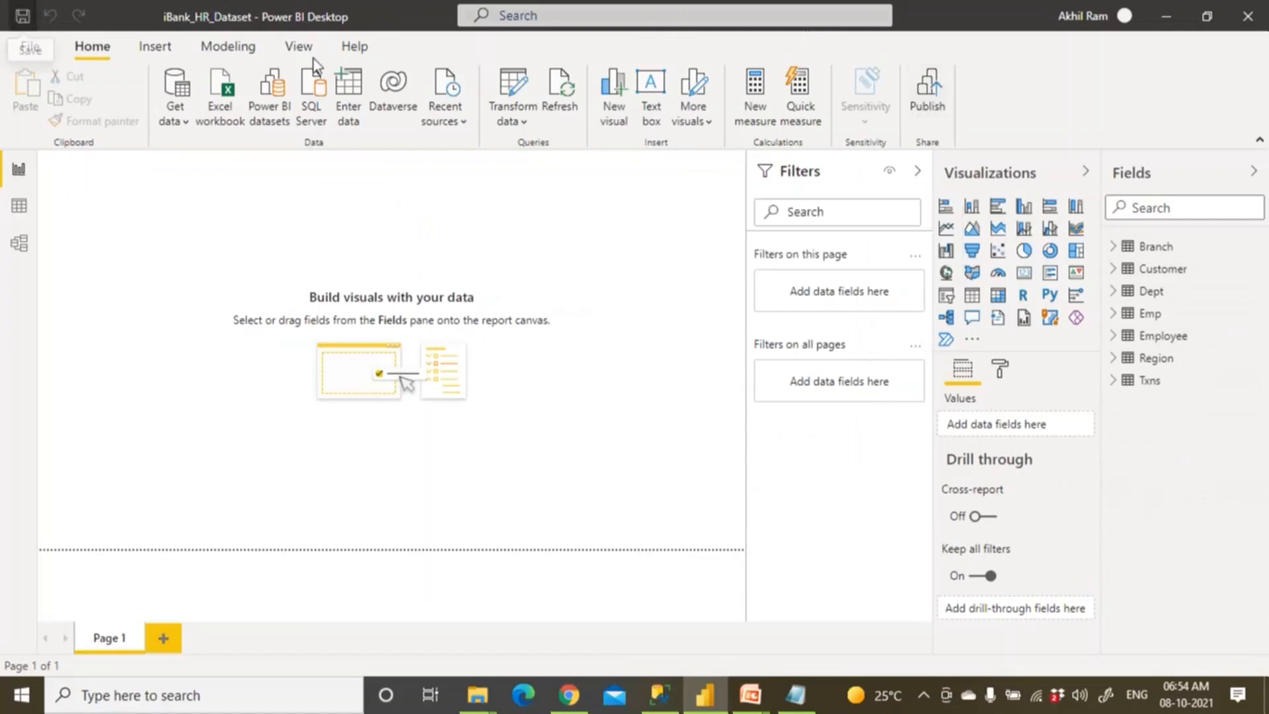
# - Restore the report window to a smaller size and sign out of the current account
pyautogui.doubleClick(139, 23)
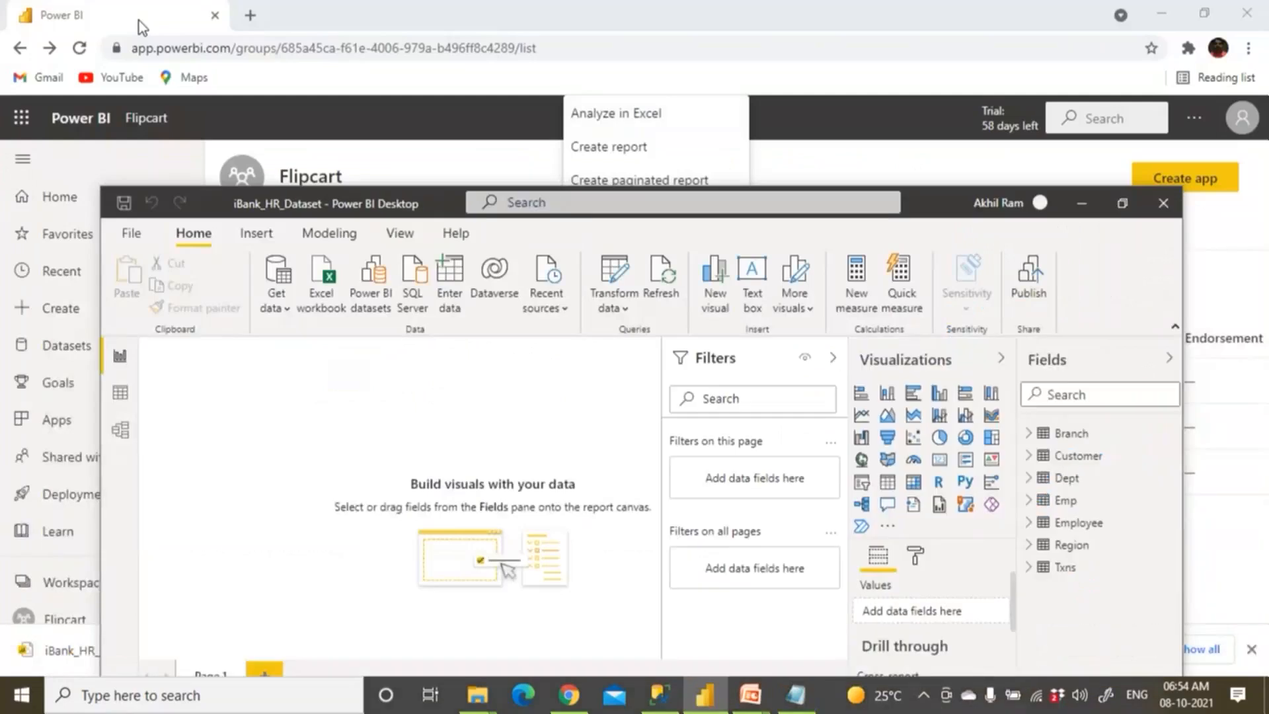
pyautogui.click(1038, 203)
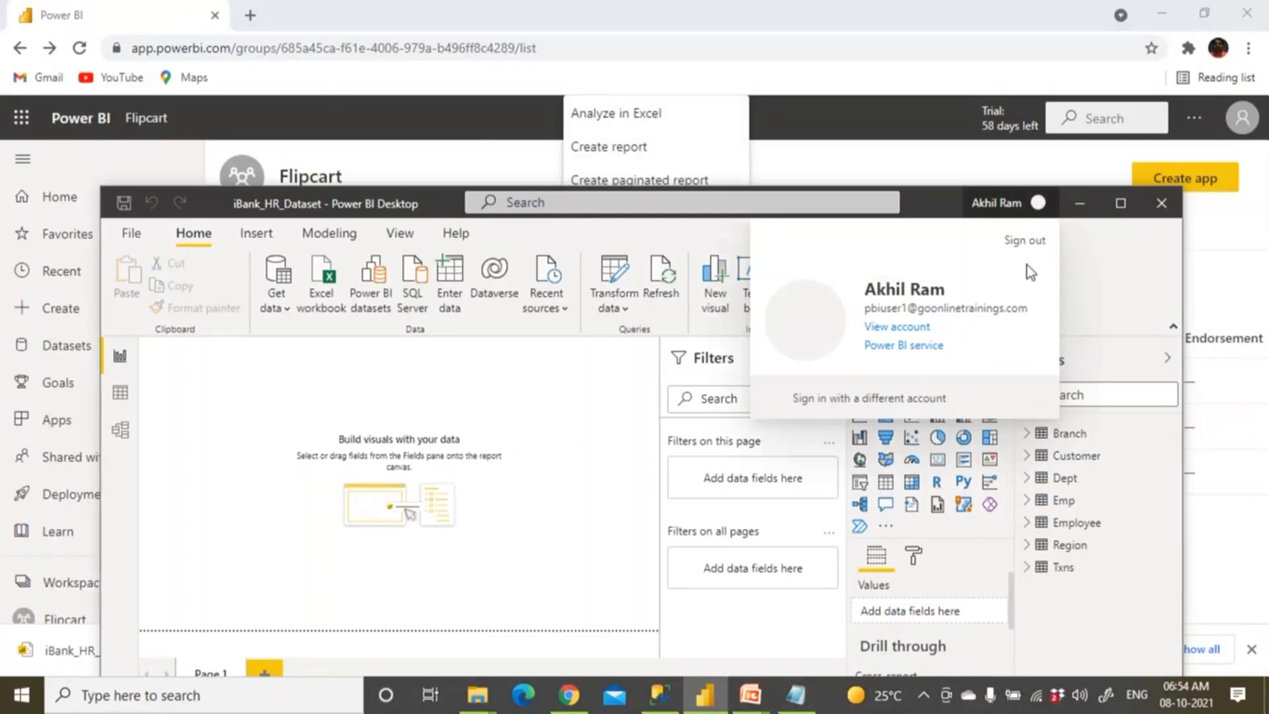
pyautogui.click(1028, 244)
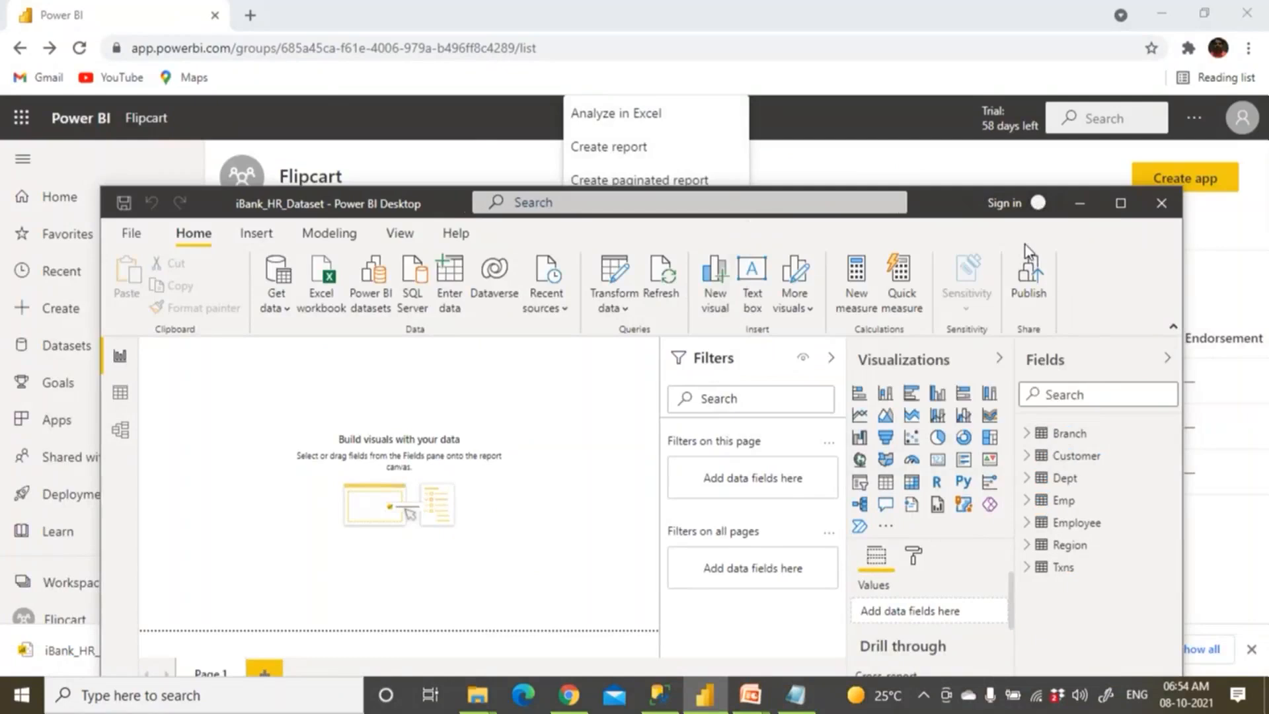
# - Start a new sign-in with the Dashboard user's e-mail address copied from the PBI Email IDS notes in Notepad
pyautogui.click(1036, 203)
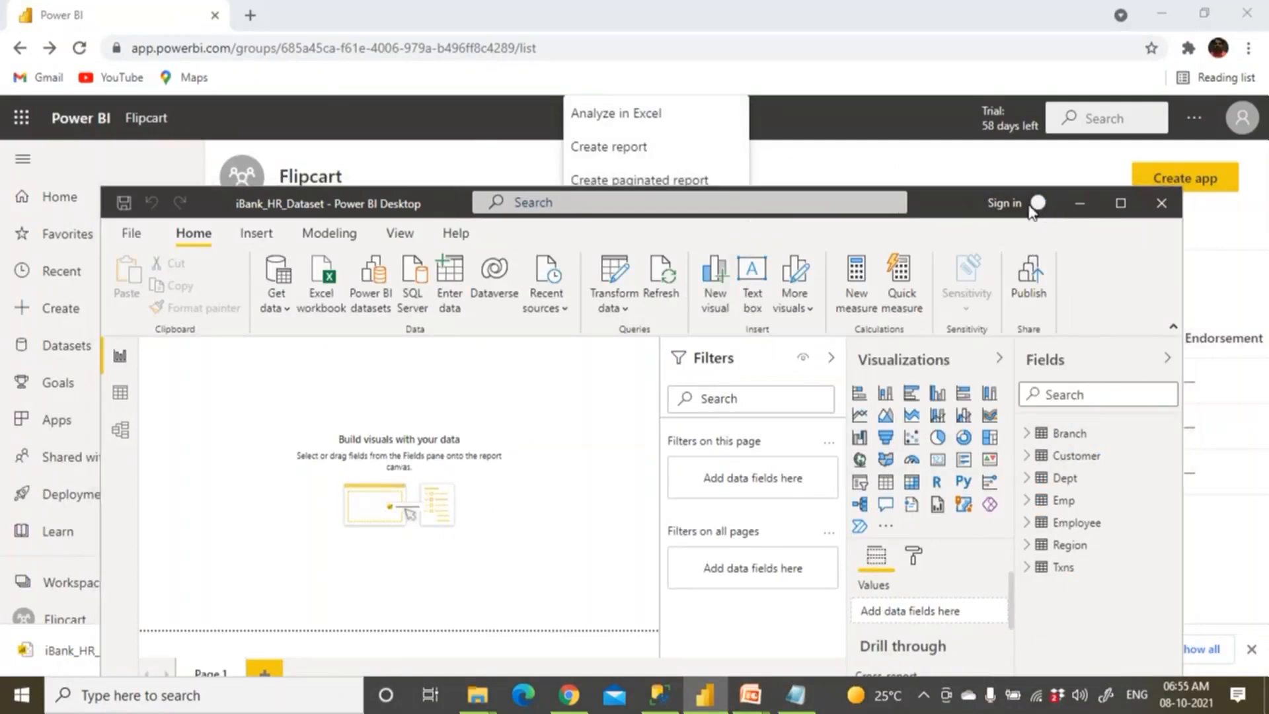
pyautogui.click(796, 694)
pyautogui.moveTo(12, 207); pyautogui.dragTo(440, 217)
pyautogui.hotkey('ctrl', 'c')
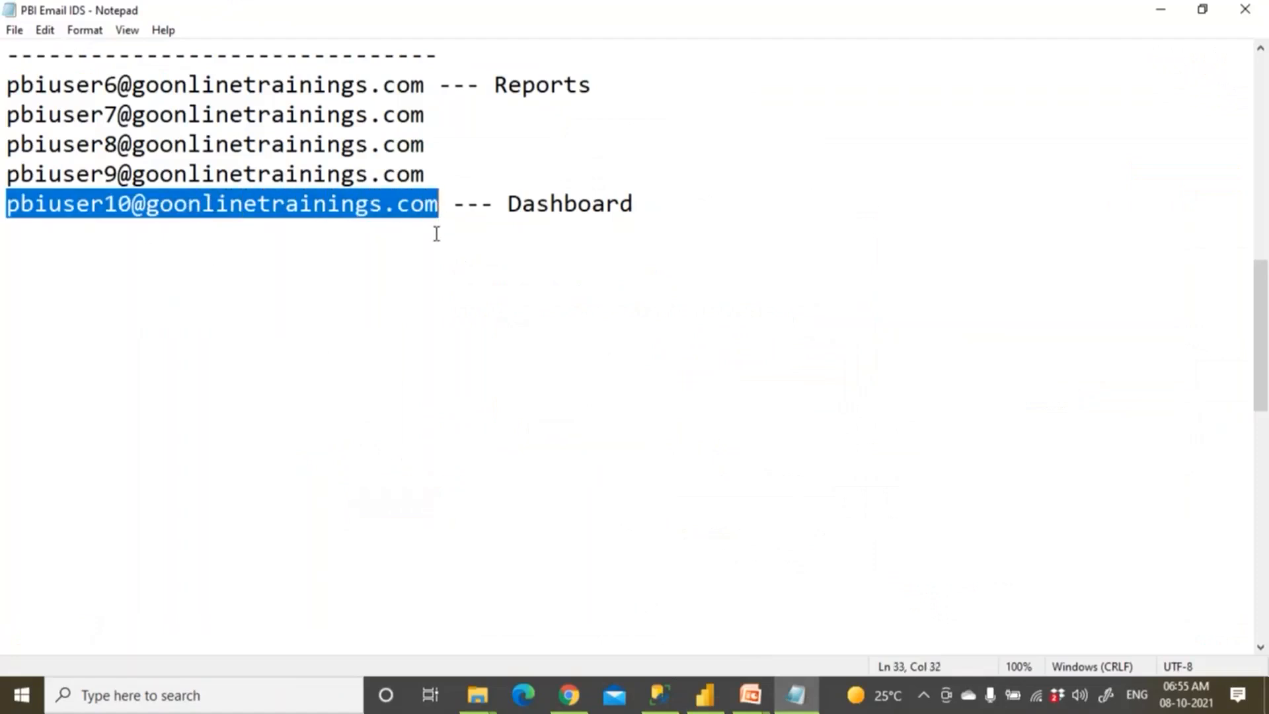
pyautogui.hotkey('alt', 'Tab')
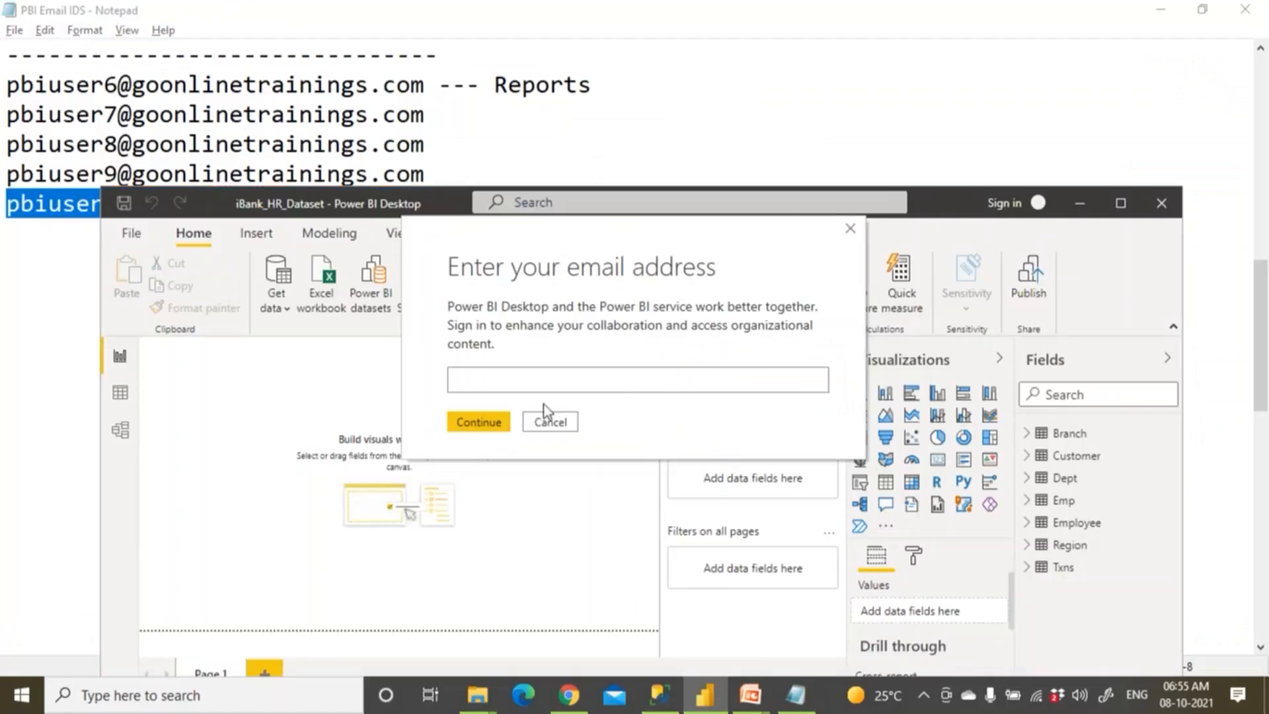
pyautogui.hotkey('ctrl', 'v')
pyautogui.click(470, 426)
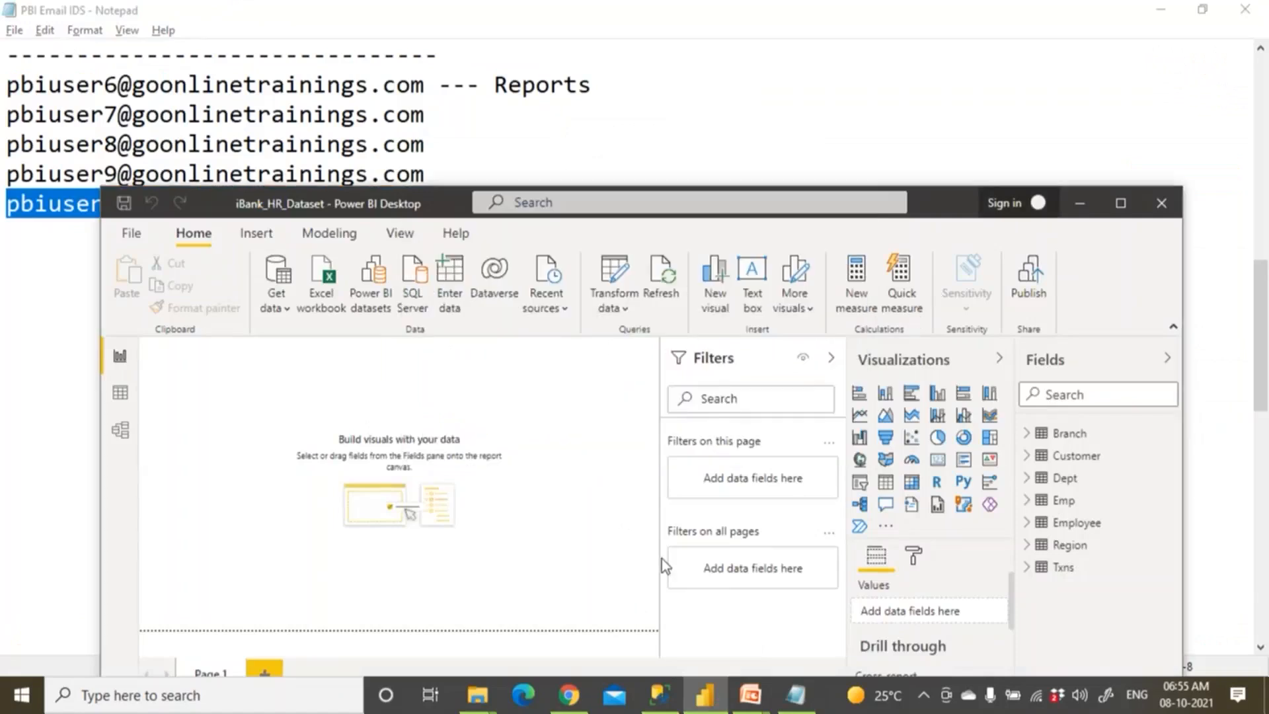
# - Switch to the PBI Email IDS notes and add an indented line with the account password, labelled password, below the Dashboard user's entry
pyautogui.hotkey('alt', 'Tab')
pyautogui.click(442, 243)
pyautogui.click(656, 203)
pyautogui.press('Return')
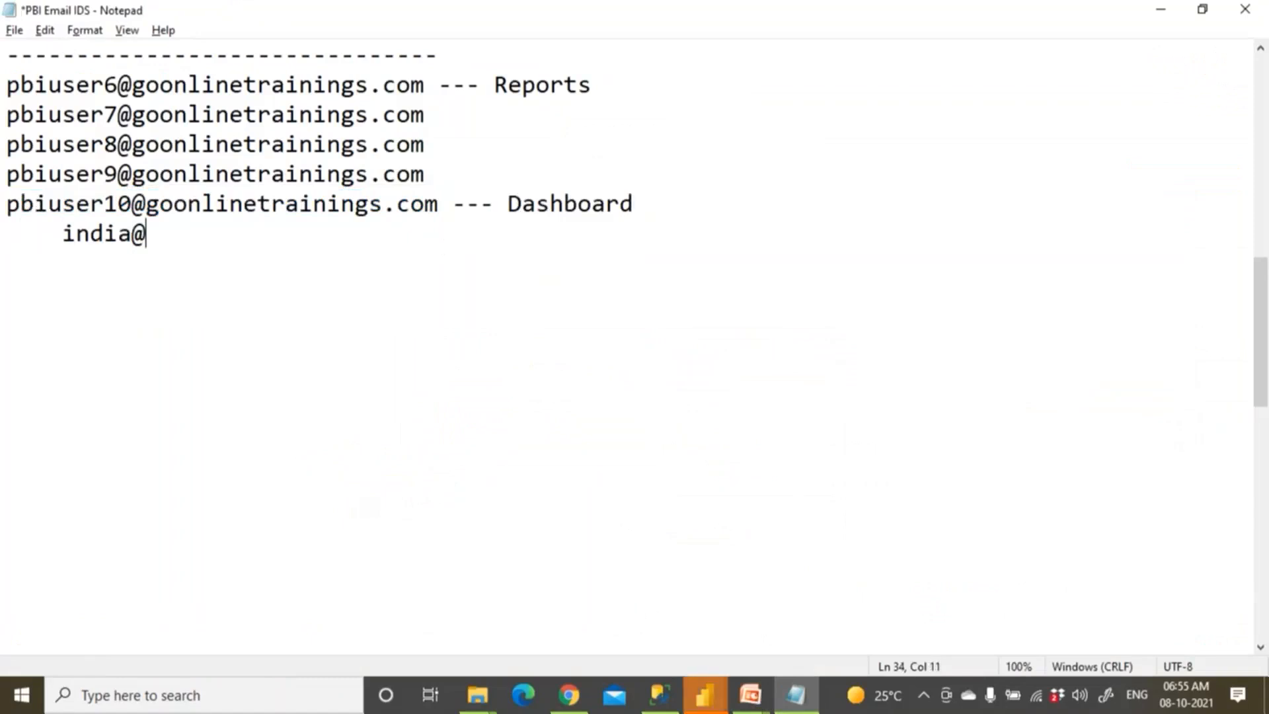
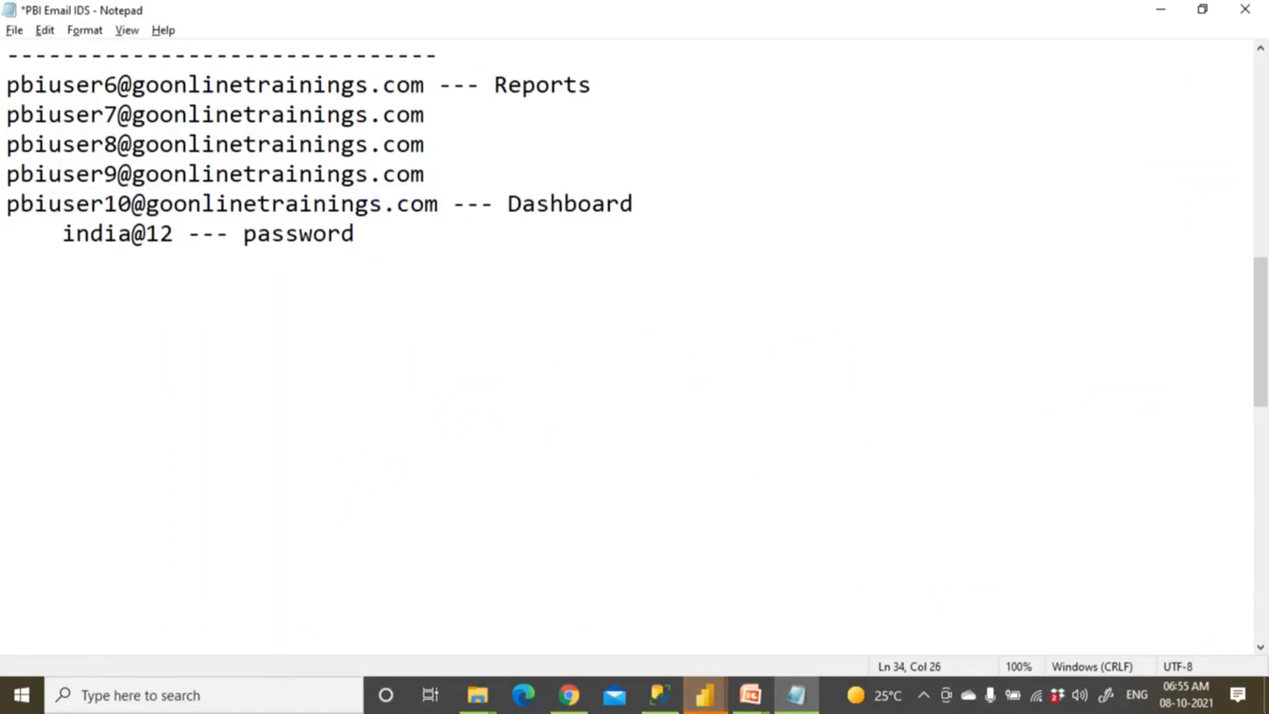
pyautogui.moveTo(63, 235); pyautogui.dragTo(174, 236)
# - Switch to the Flipcart workspace in Chrome and view the available options for the iBank_HR_Dataset dataset
pyautogui.click(570, 695)
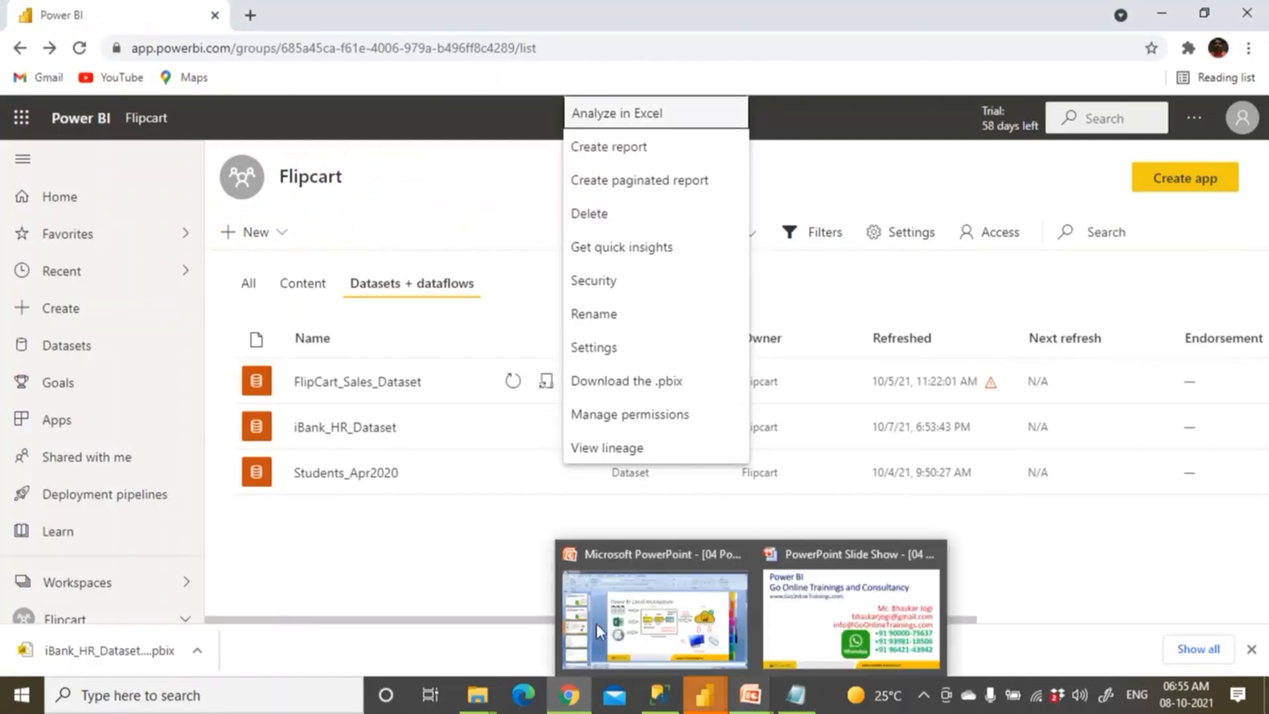
pyautogui.click(451, 553)
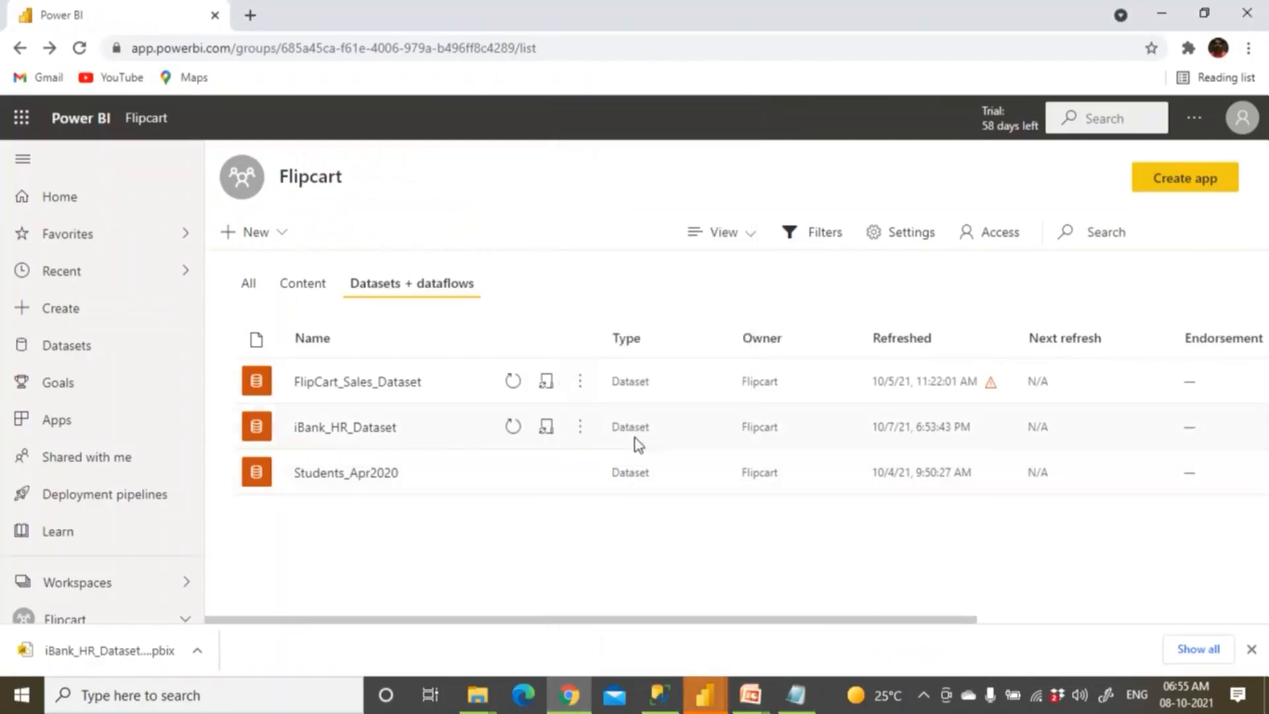
pyautogui.click(580, 427)
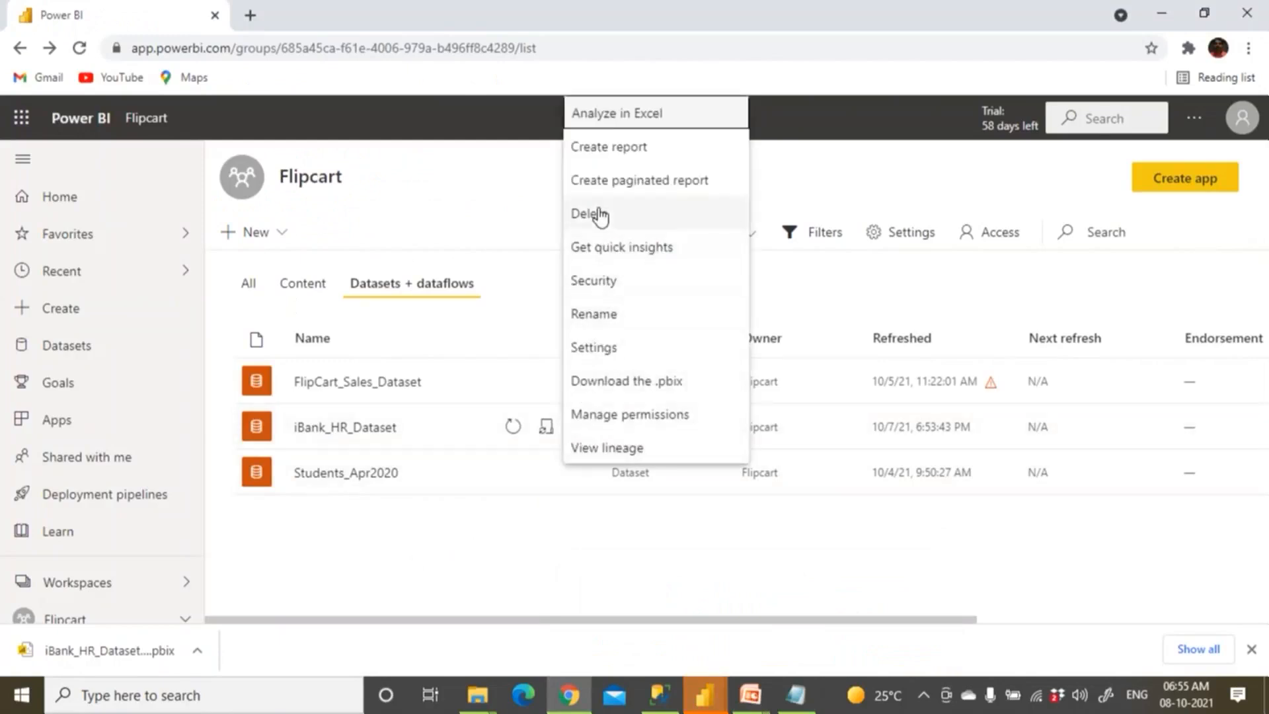
pyautogui.click(554, 581)
# - Return to the Power BI Desktop sign-in window and choose the Dashboard user's account
pyautogui.click(705, 703)
pyautogui.click(787, 621)
pyautogui.scroll(-3, 581, 347)
pyautogui.click(587, 331)
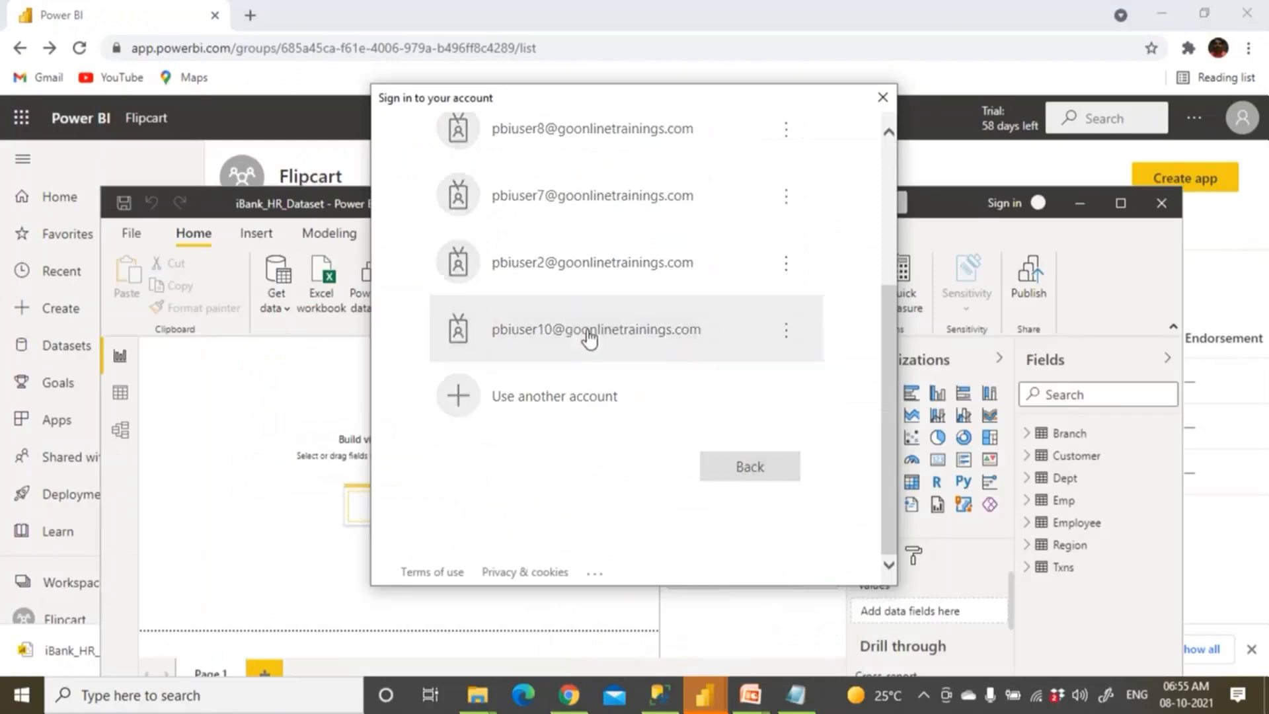
# - Enter the account password, sign in, and skip the security defaults setup for now
pyautogui.write('****')
pyautogui.press('BackSpace')
pyautogui.press('BackSpace')
pyautogui.press('BackSpace')
pyautogui.press('BackSpace')
pyautogui.write('********')
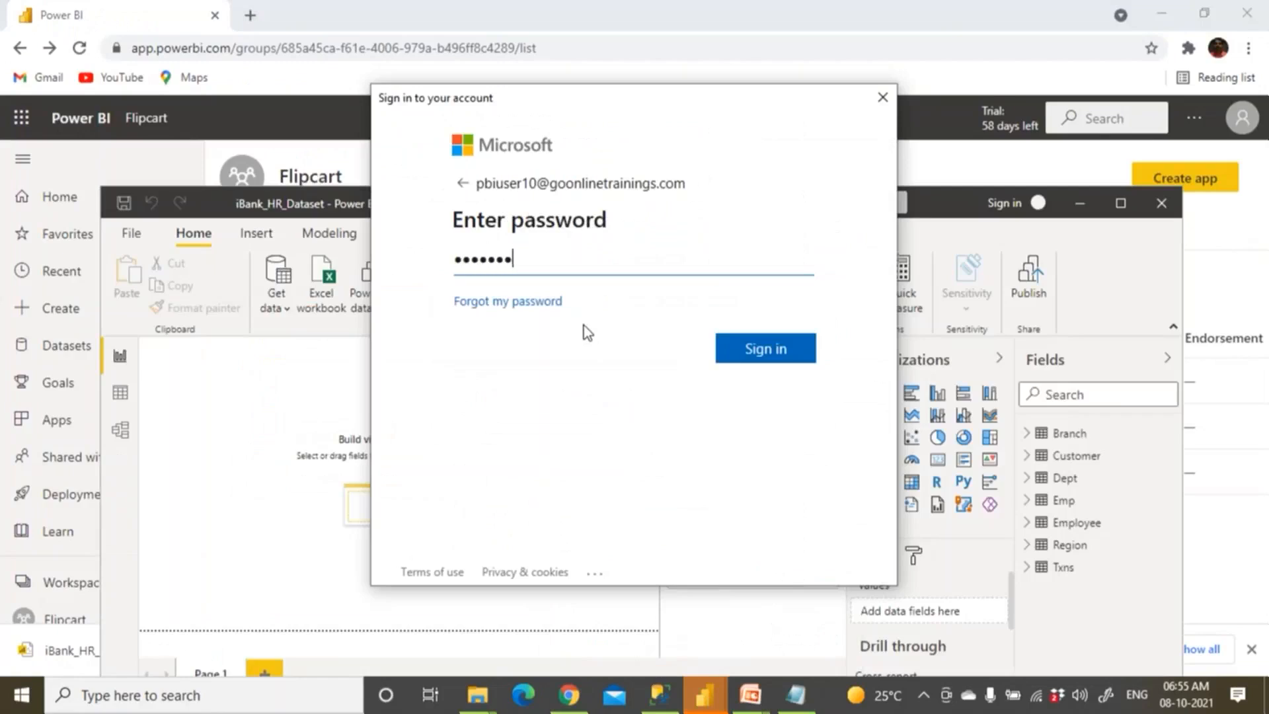
pyautogui.click(750, 354)
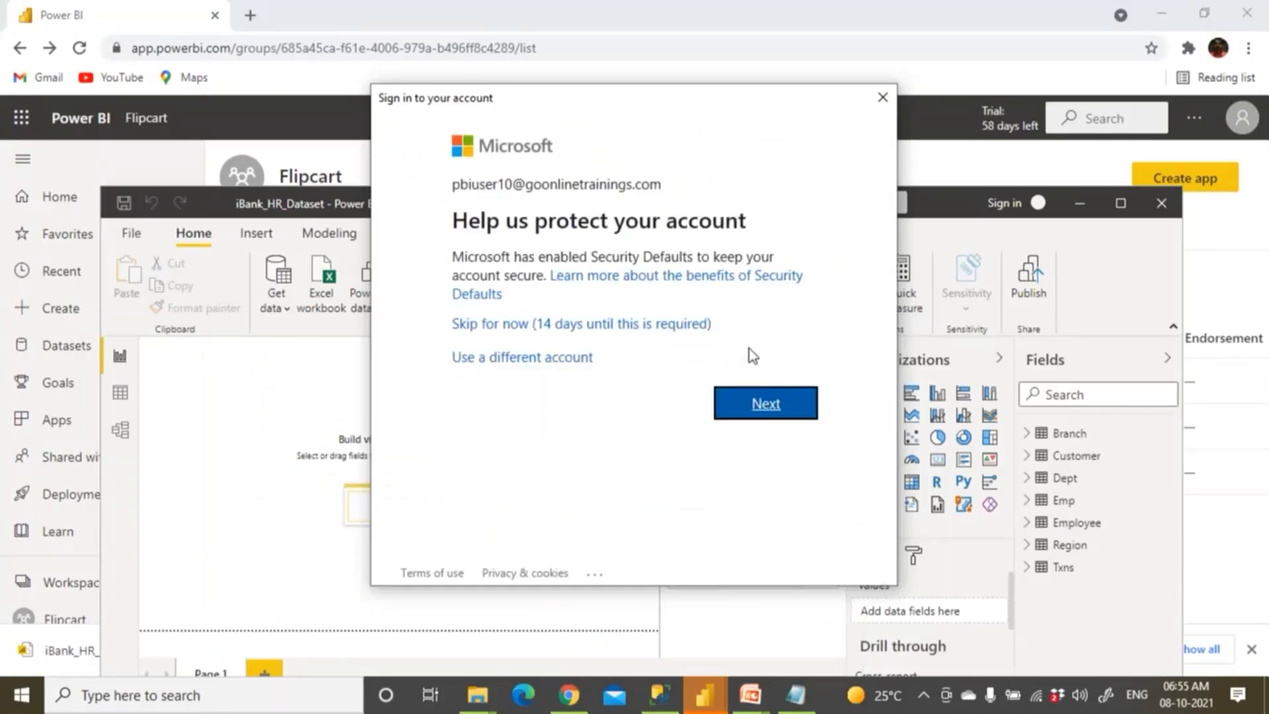
pyautogui.click(584, 334)
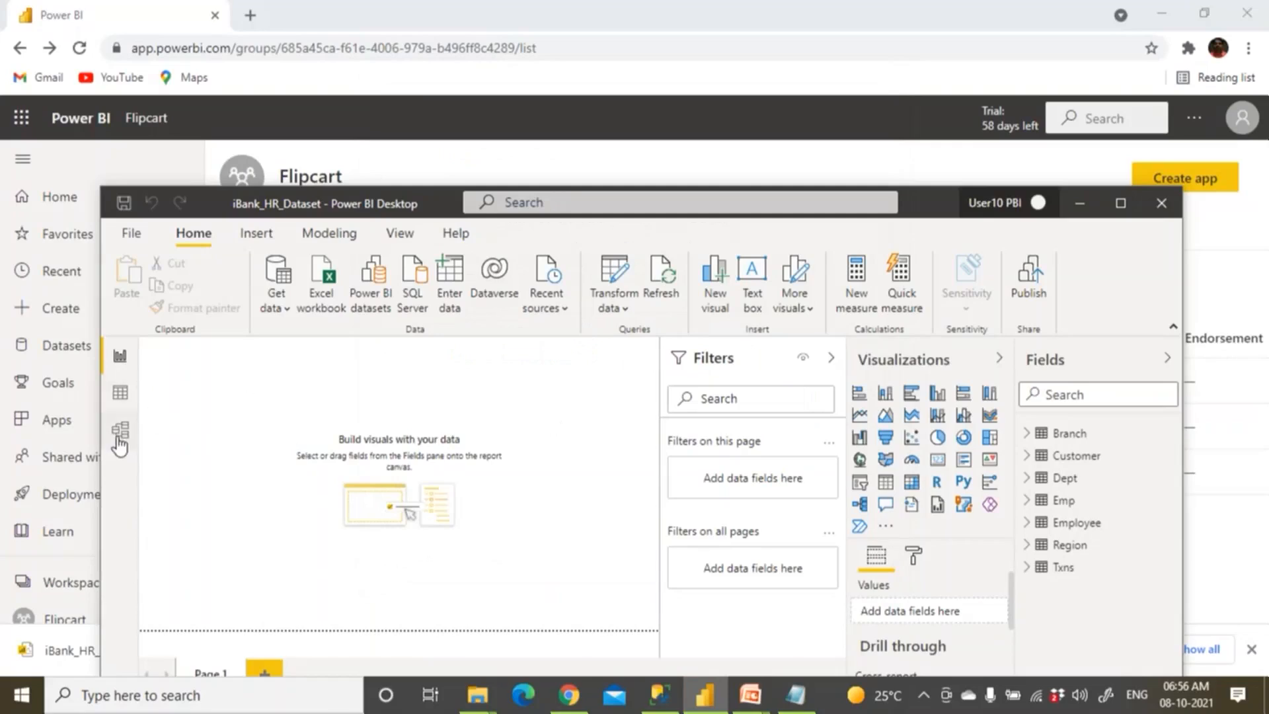
# - Publish iBank_HR_Dataset to the Flipcart workspace
pyautogui.click(1029, 291)
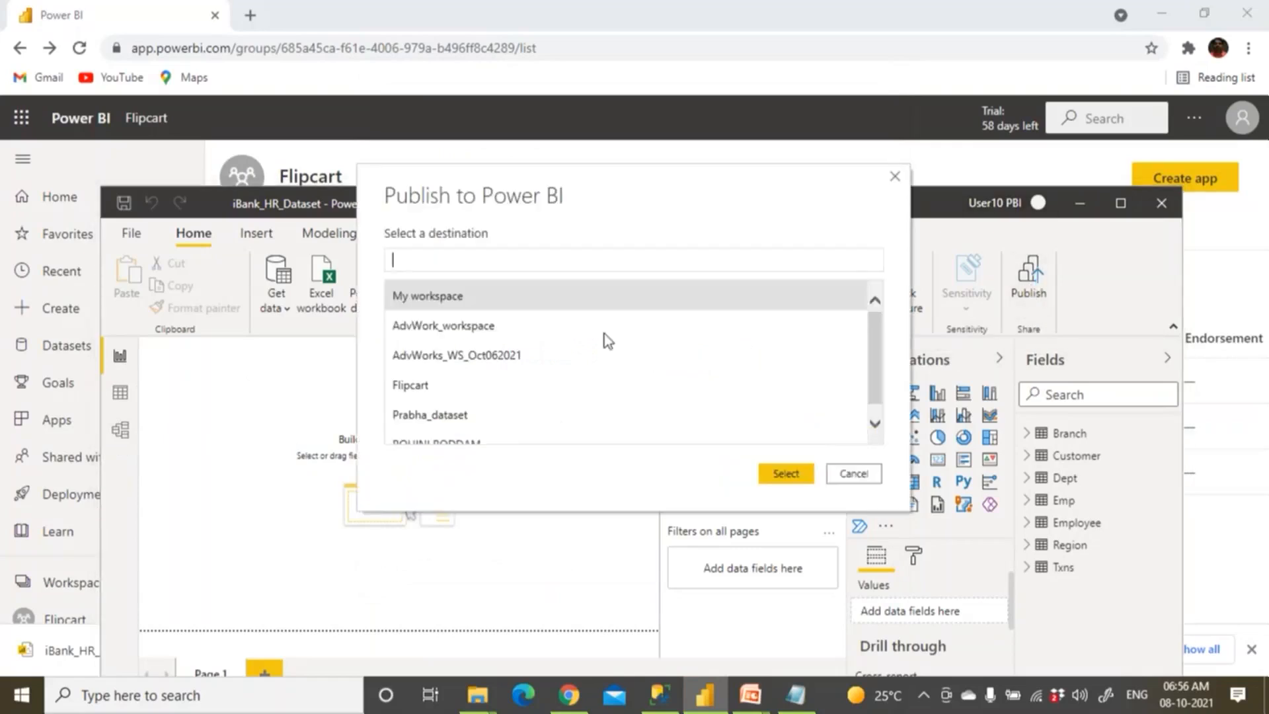
pyautogui.click(452, 382)
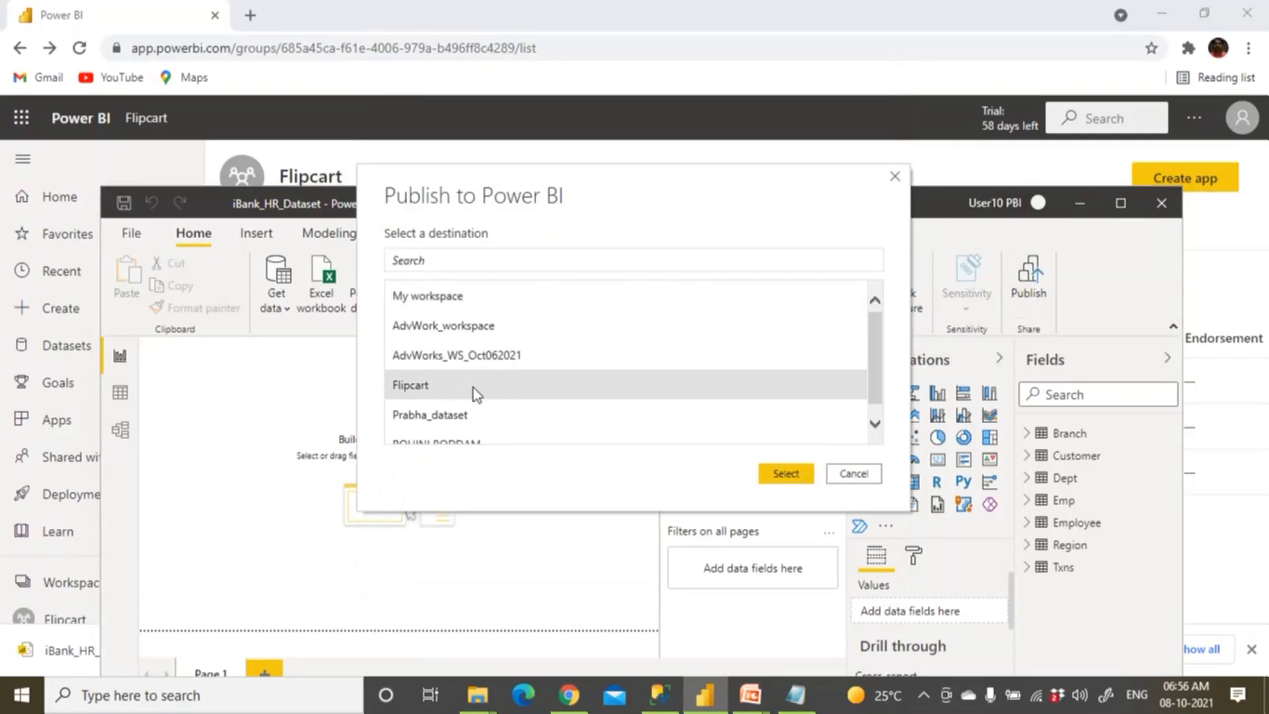
pyautogui.click(775, 474)
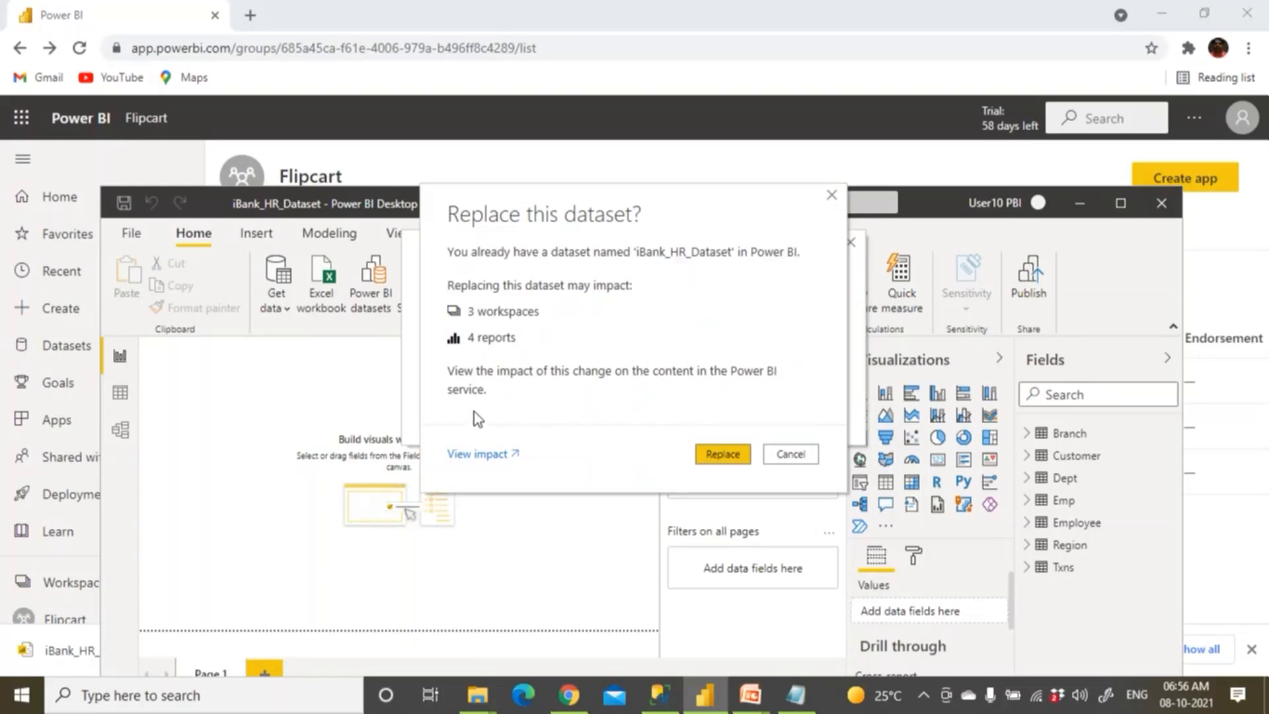
# - View the impact of replacing iBank_HR_Dataset and examine its sources and dependent reports in the lineage view
pyautogui.click(481, 456)
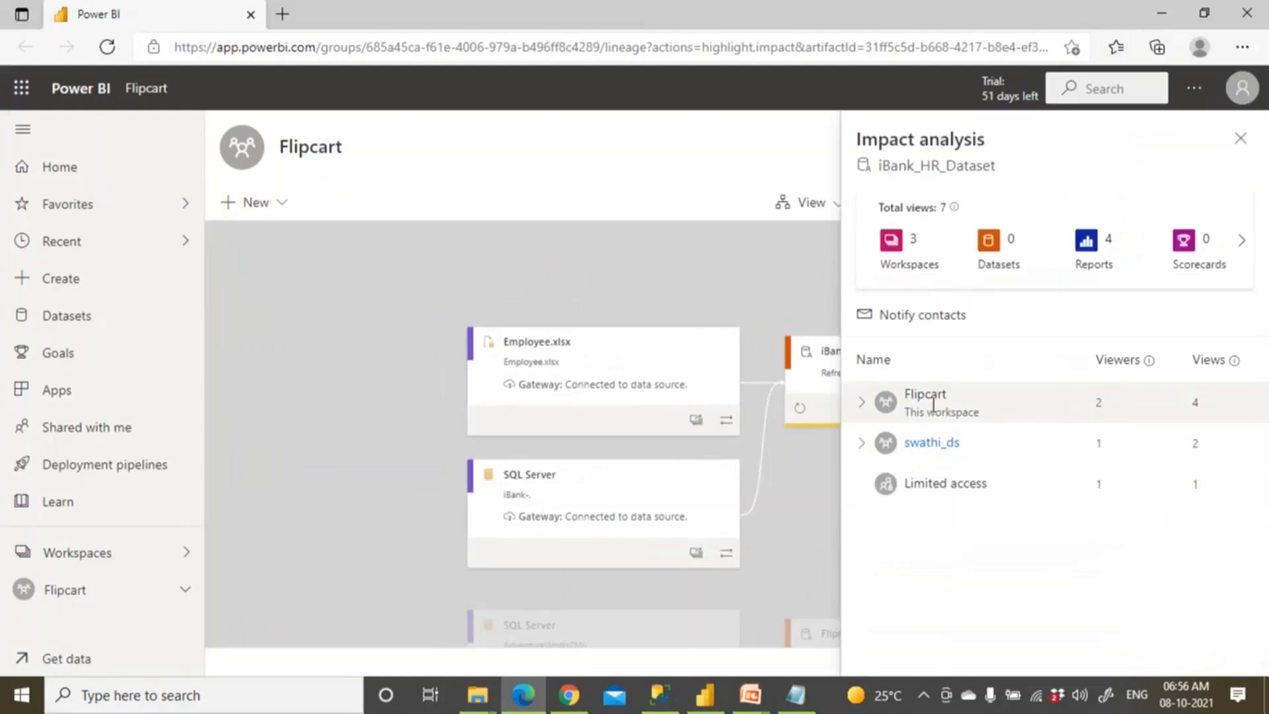
pyautogui.click(1241, 142)
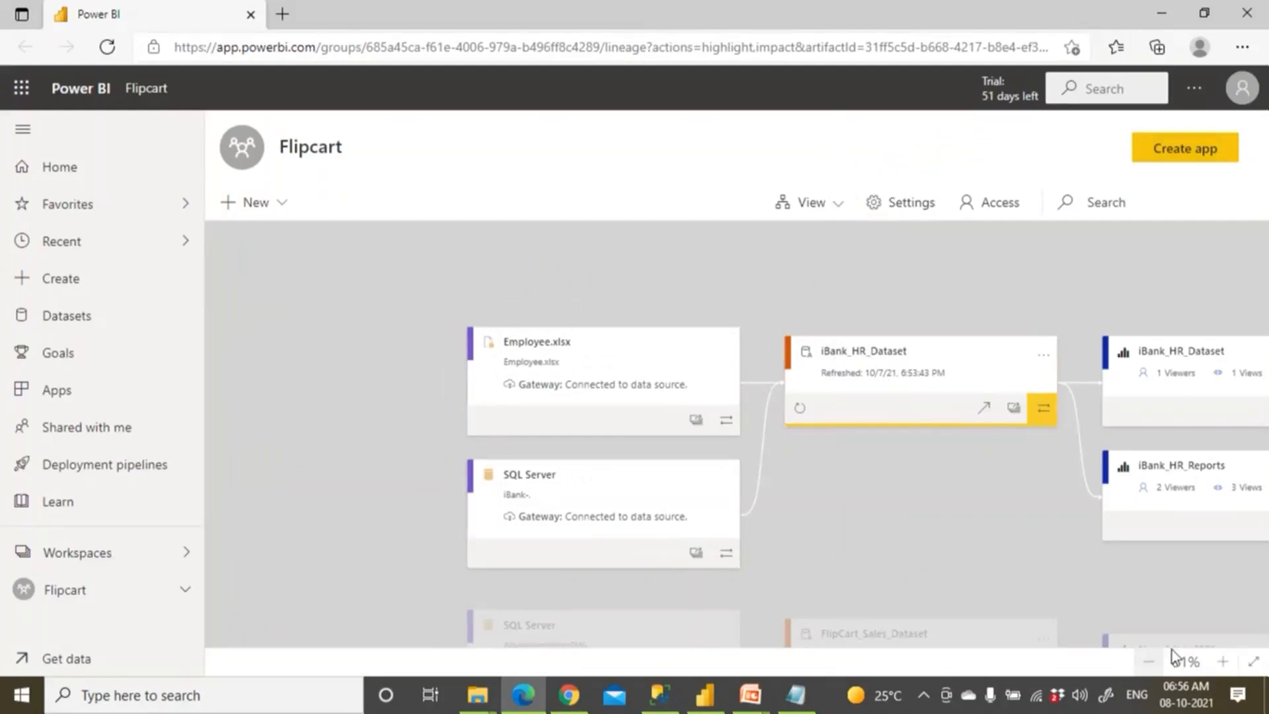
pyautogui.moveTo(835, 283); pyautogui.dragTo(611, 253)
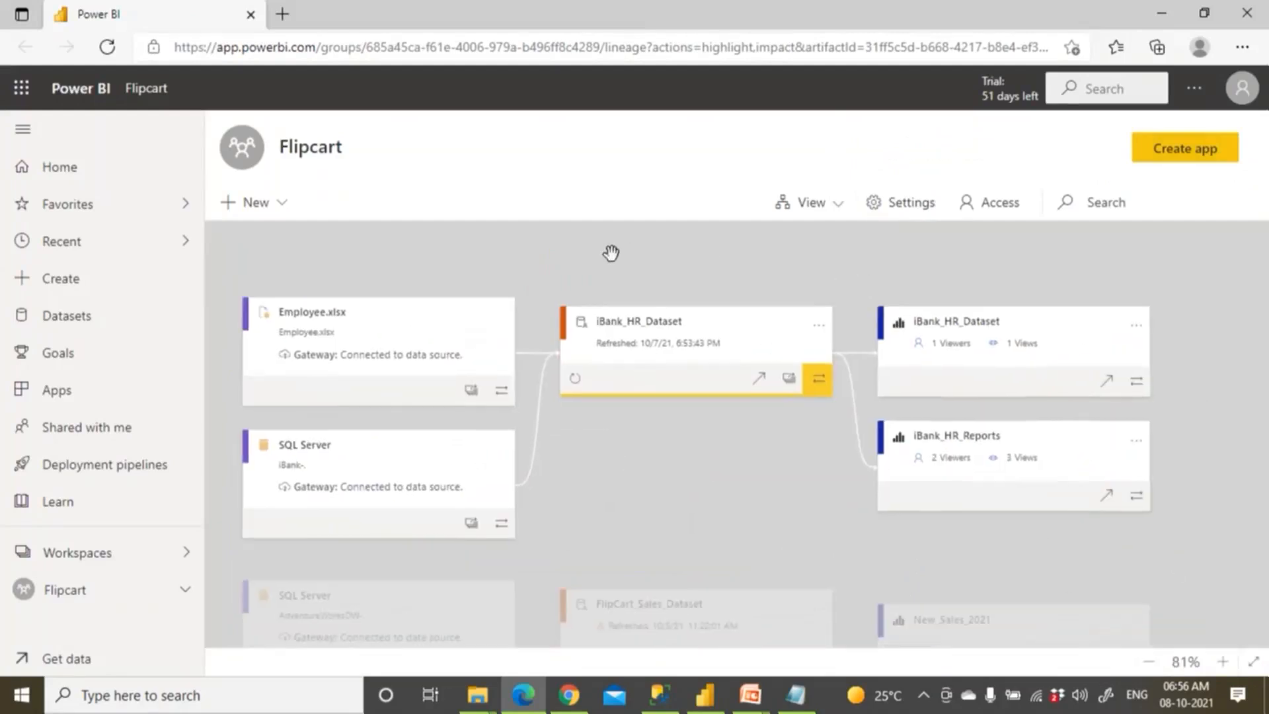
pyautogui.scroll(-5, 728, 442)
pyautogui.moveTo(686, 502); pyautogui.dragTo(813, 661)
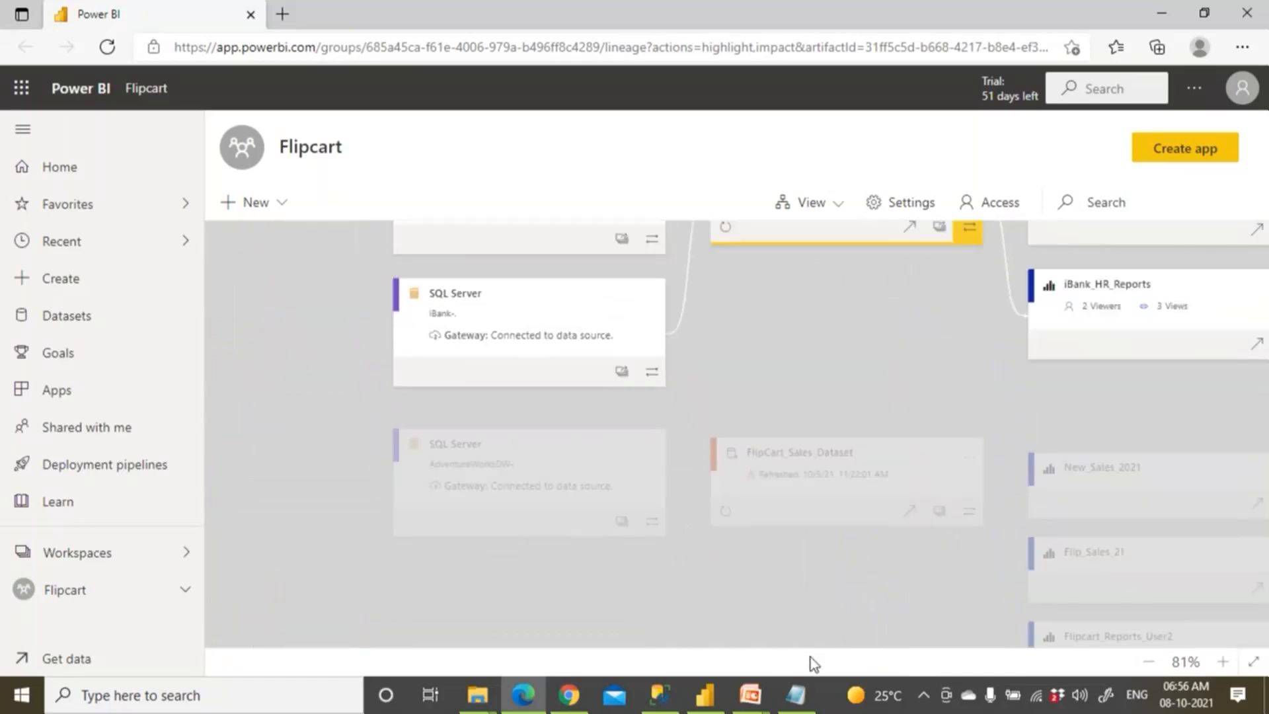
pyautogui.moveTo(398, 264); pyautogui.dragTo(403, 318)
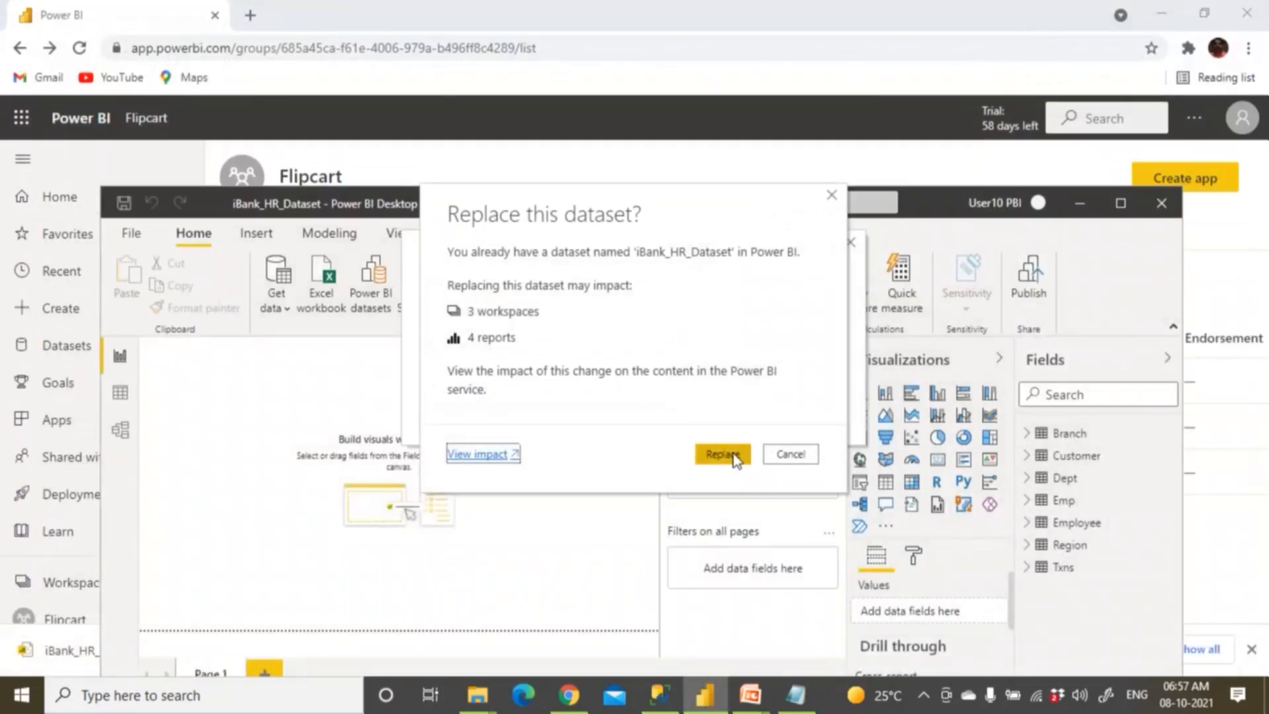
# - Replace the existing iBank_HR_Dataset in the Power BI service and dismiss the publishing dialog
pyautogui.click(723, 454)
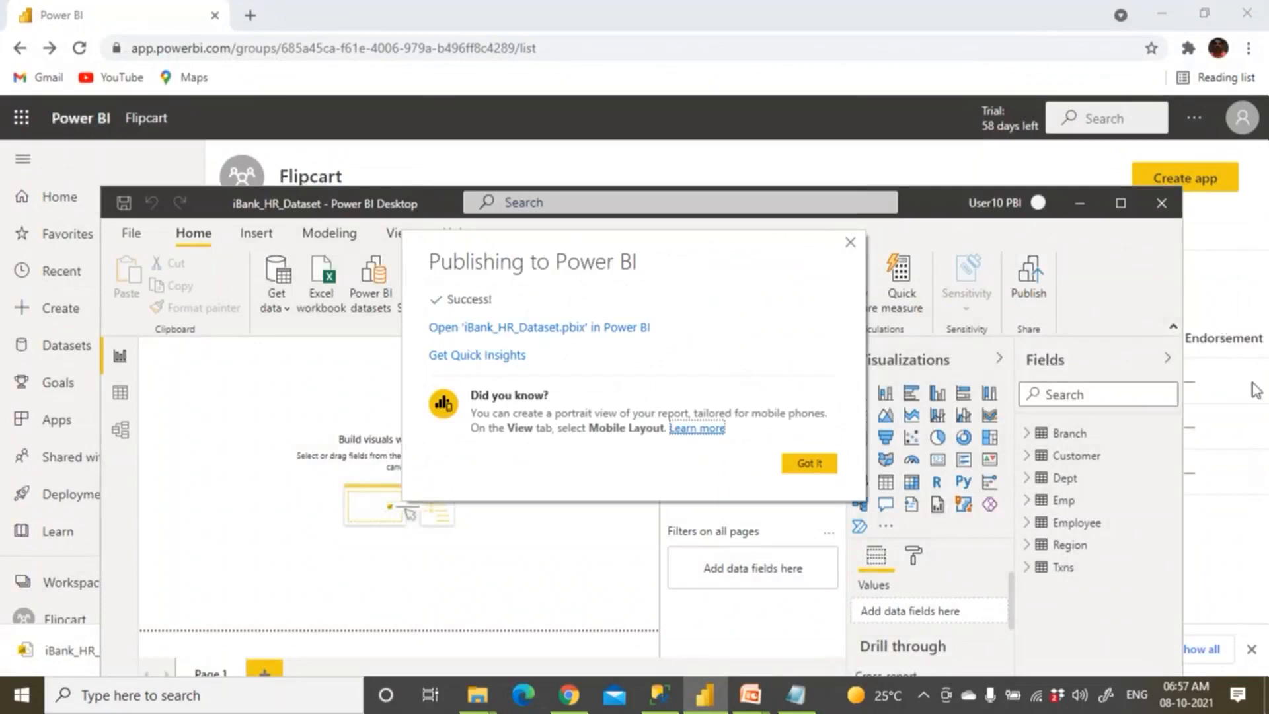
pyautogui.click(811, 463)
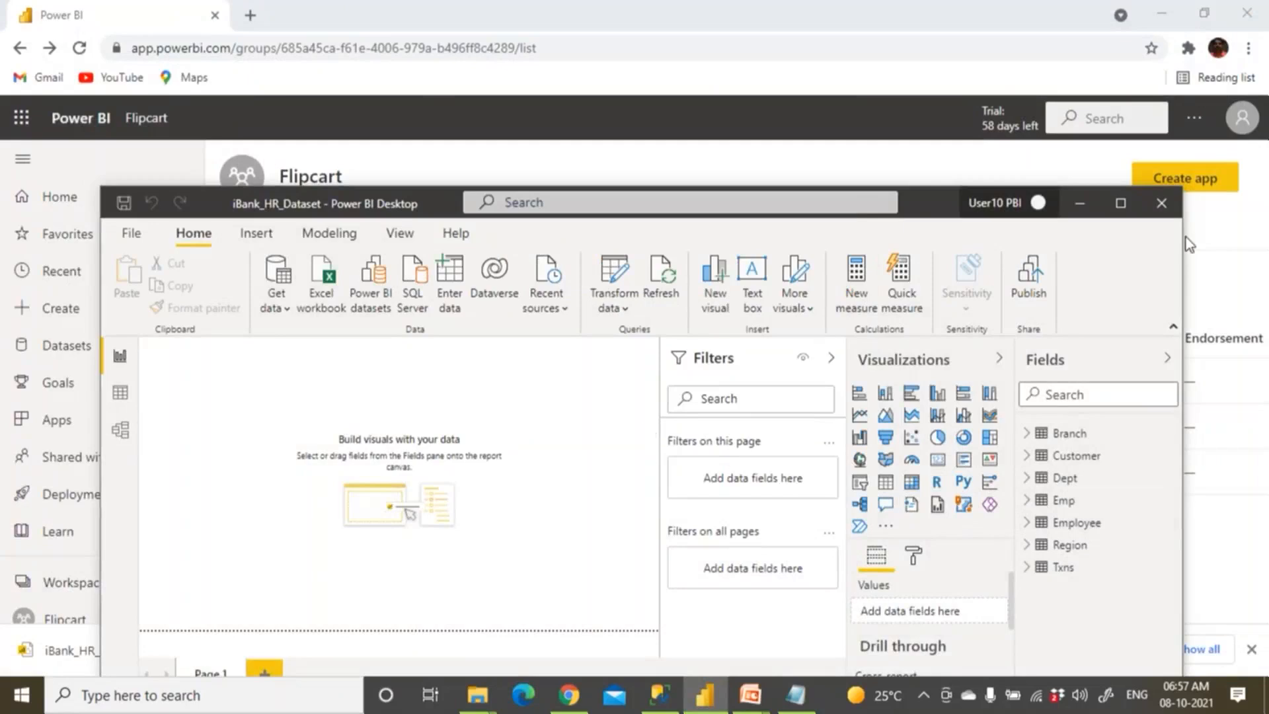
# - Close the iBank_HR_Dataset file in Power BI Desktop
pyautogui.click(1120, 205)
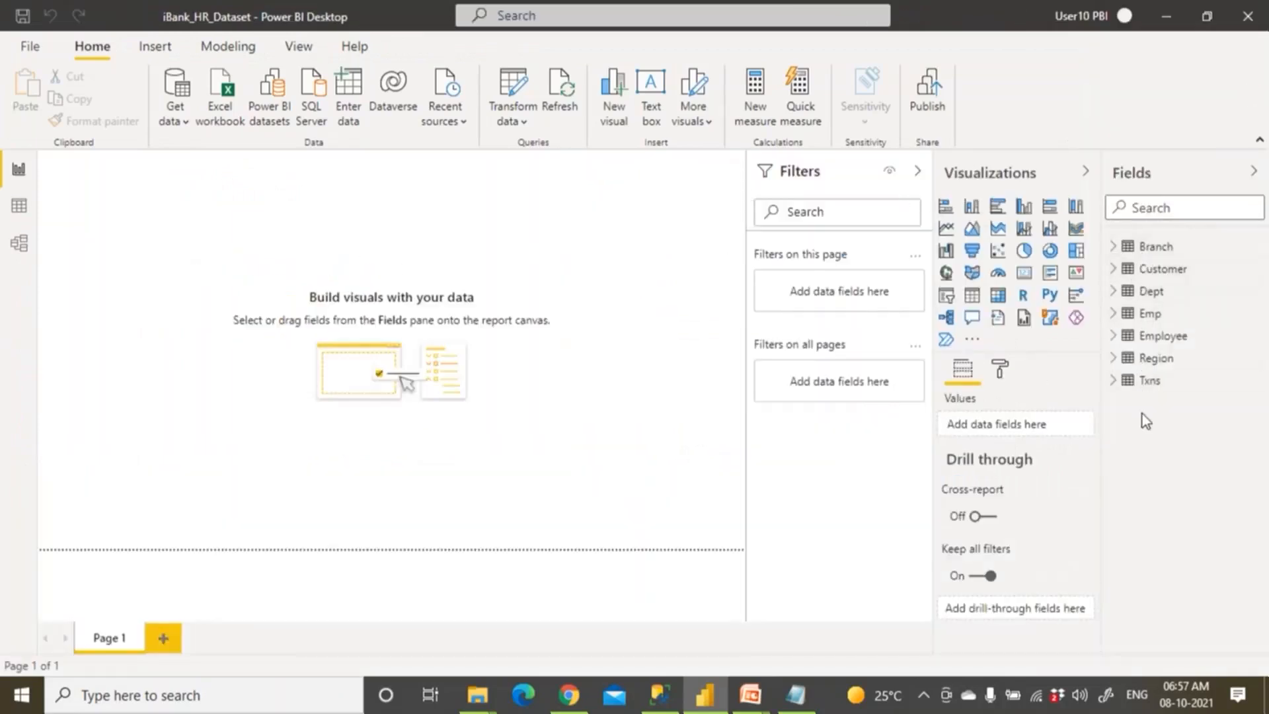
pyautogui.click(1249, 18)
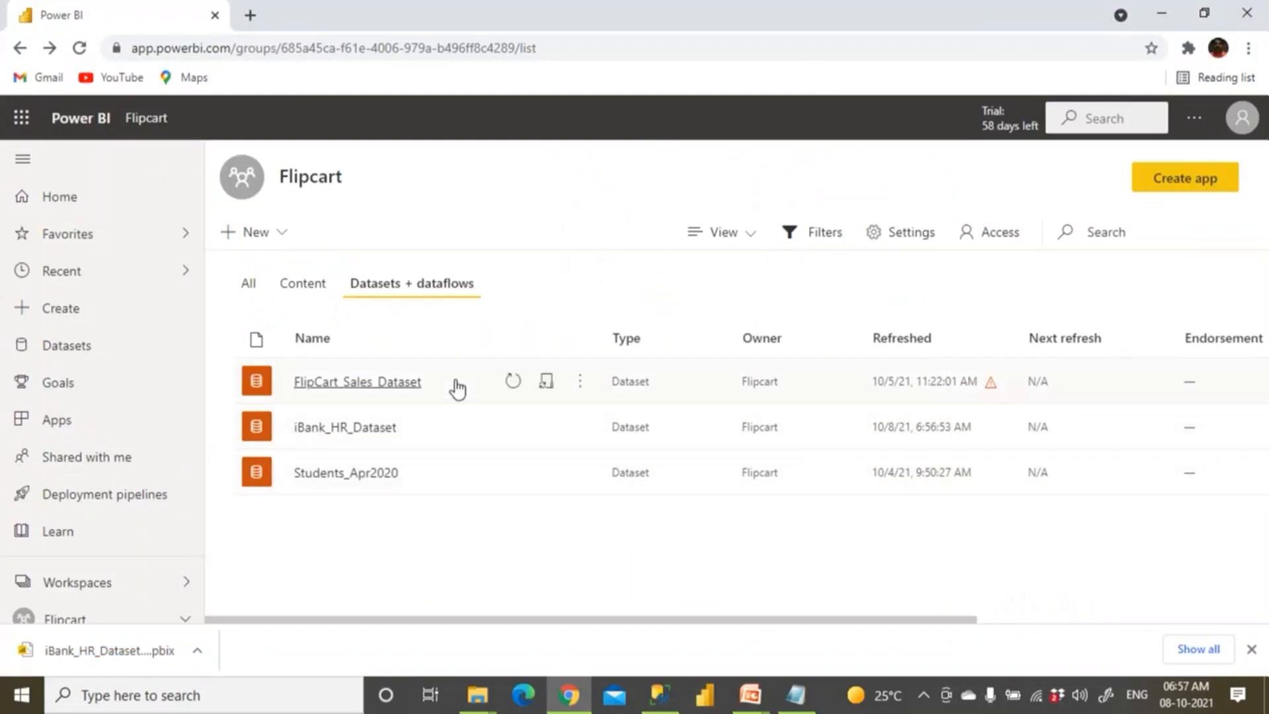
# - Delete the aaa dashboard and remove the iBank workbook from the Flipcart workspace's content
pyautogui.click(300, 286)
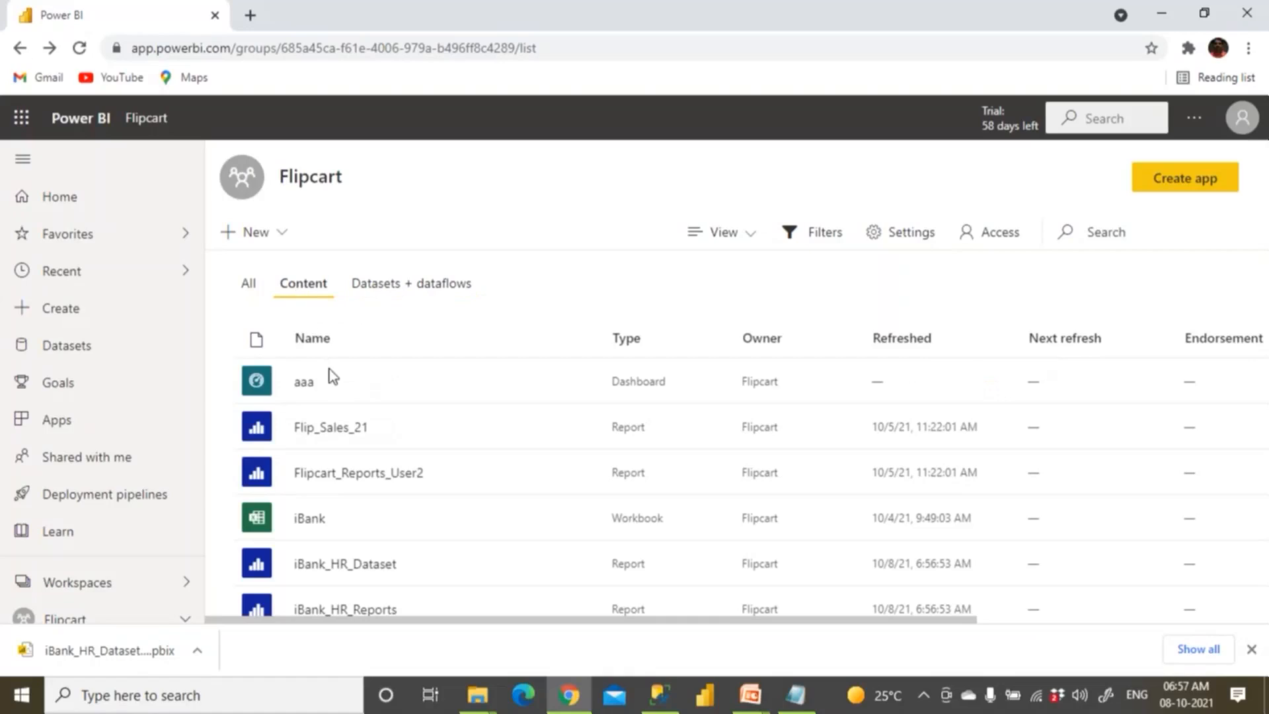
pyautogui.click(581, 390)
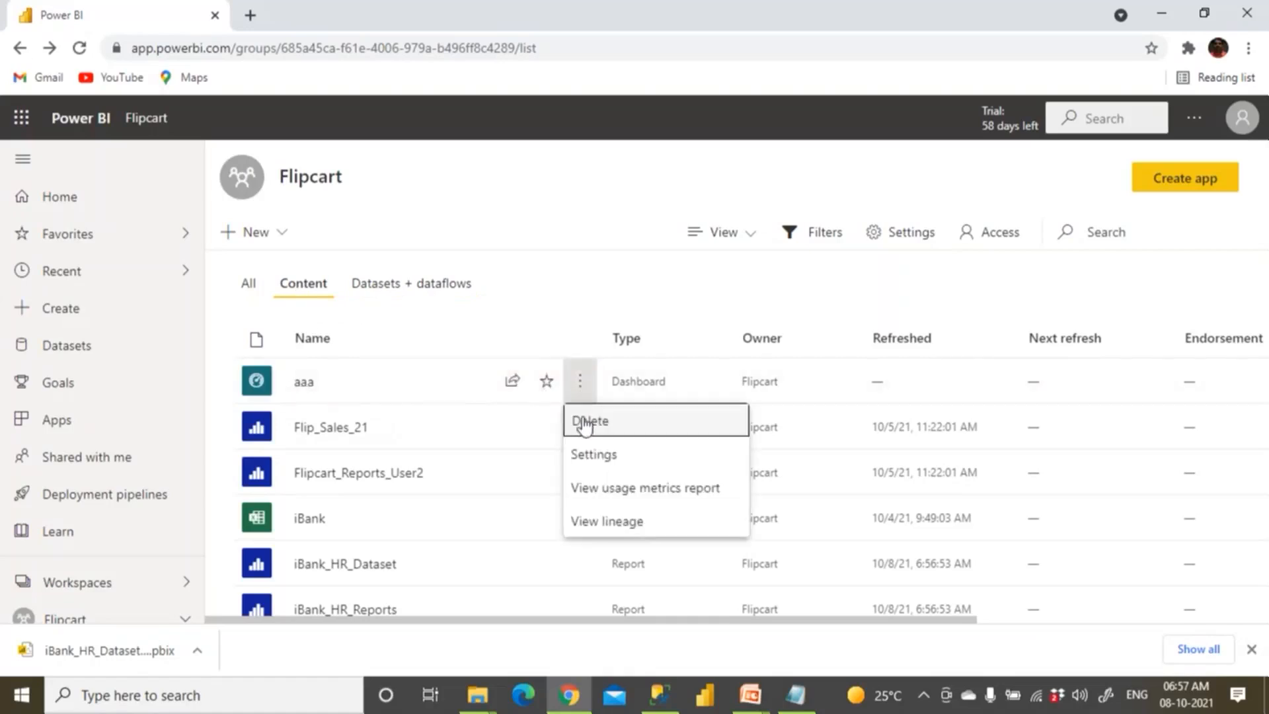
pyautogui.click(580, 417)
pyautogui.click(638, 409)
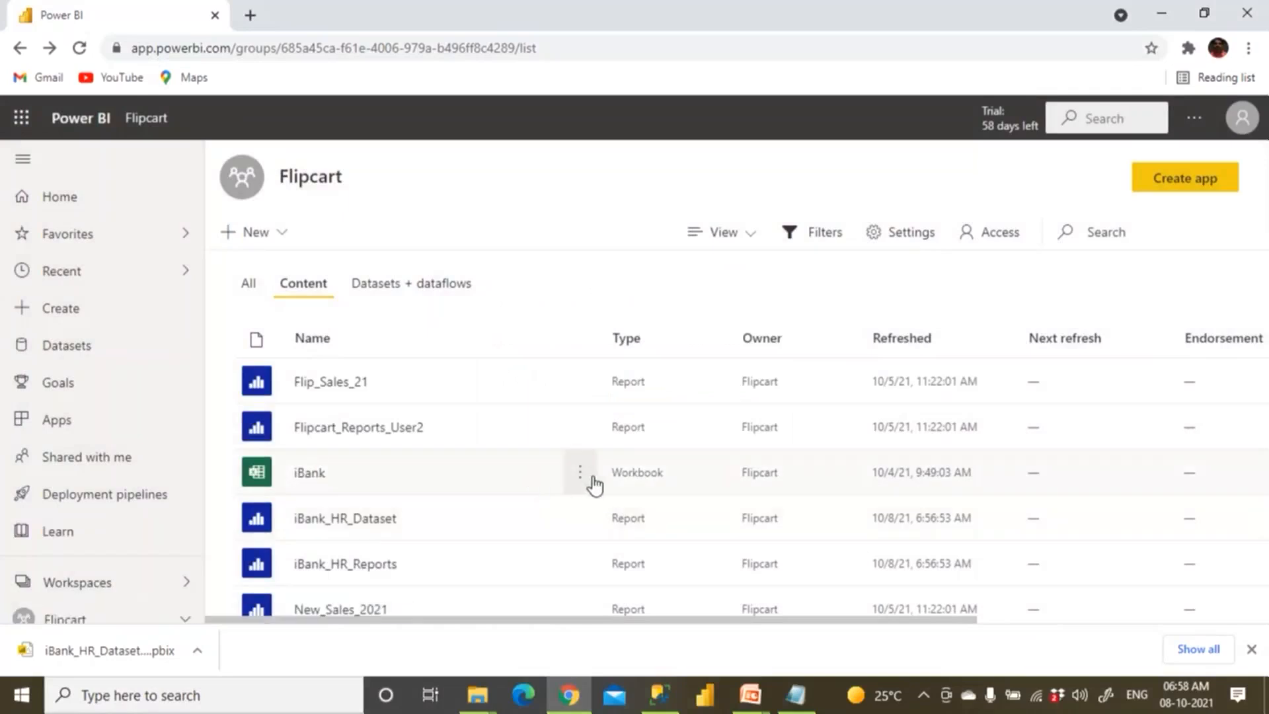
pyautogui.click(580, 477)
pyautogui.click(587, 435)
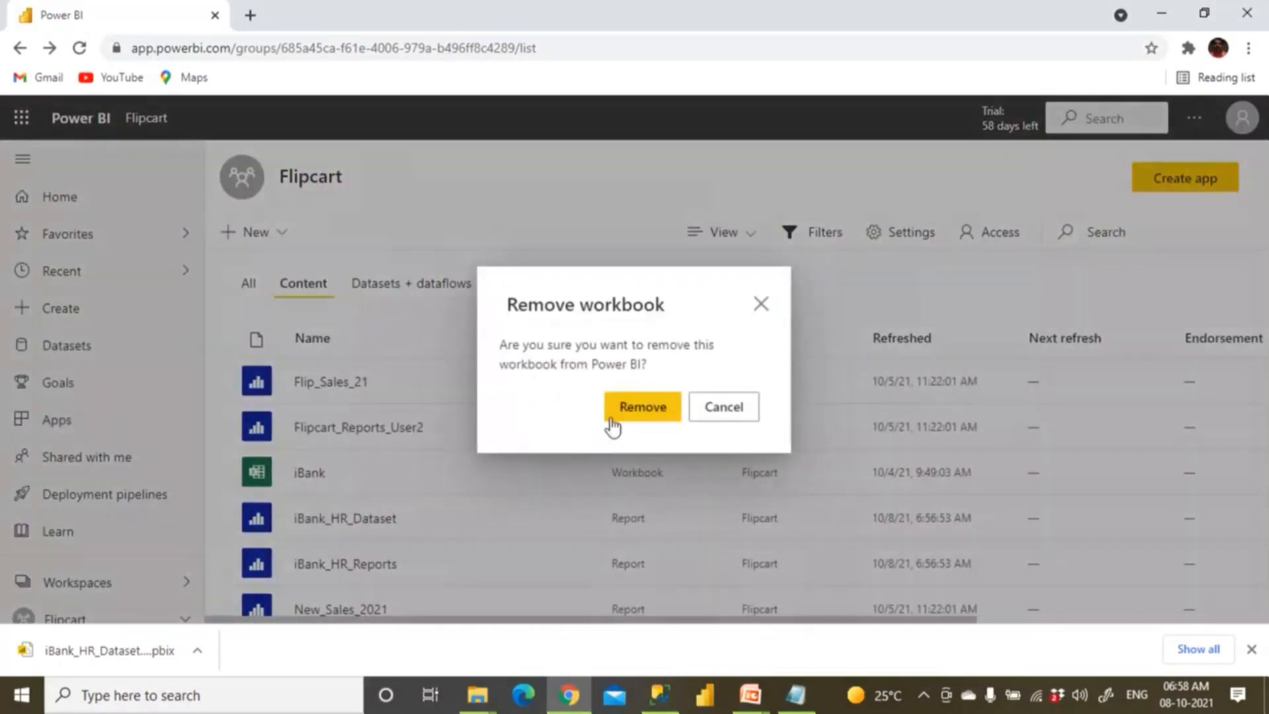
pyautogui.click(631, 411)
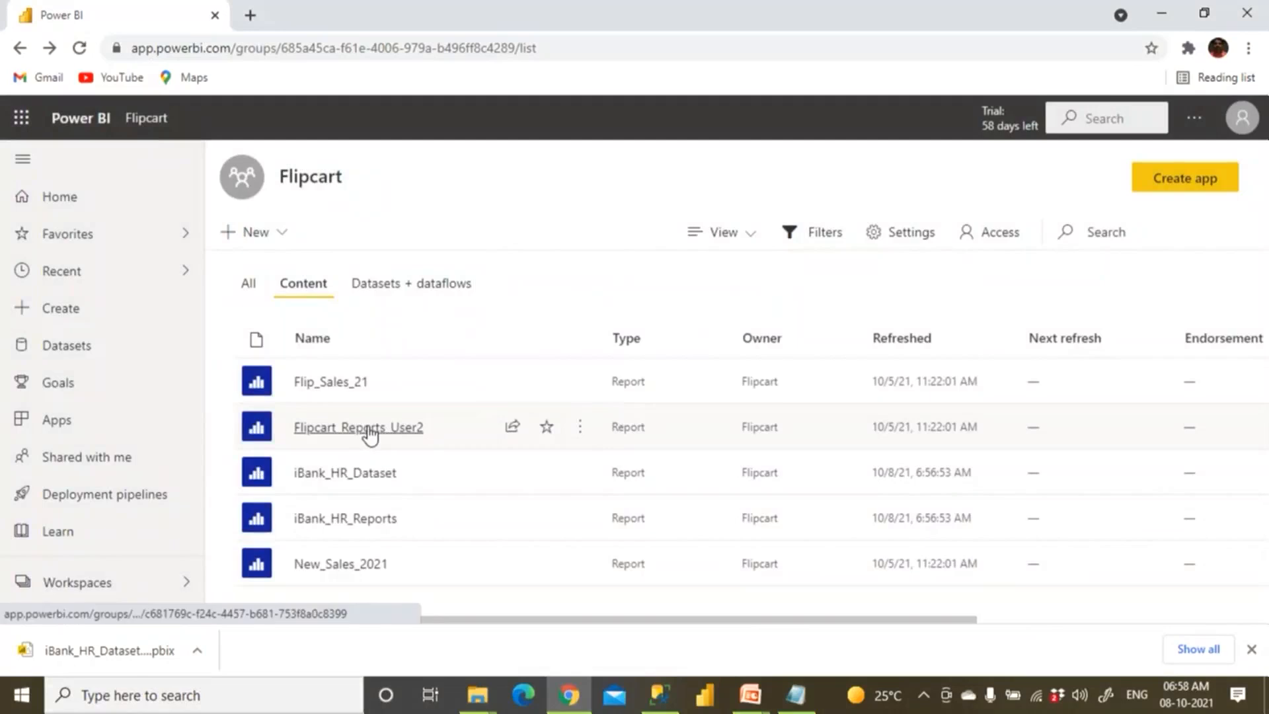
# - Review the remaining items and the datasets of the Flipcart workspace
pyautogui.click(249, 283)
pyautogui.click(293, 294)
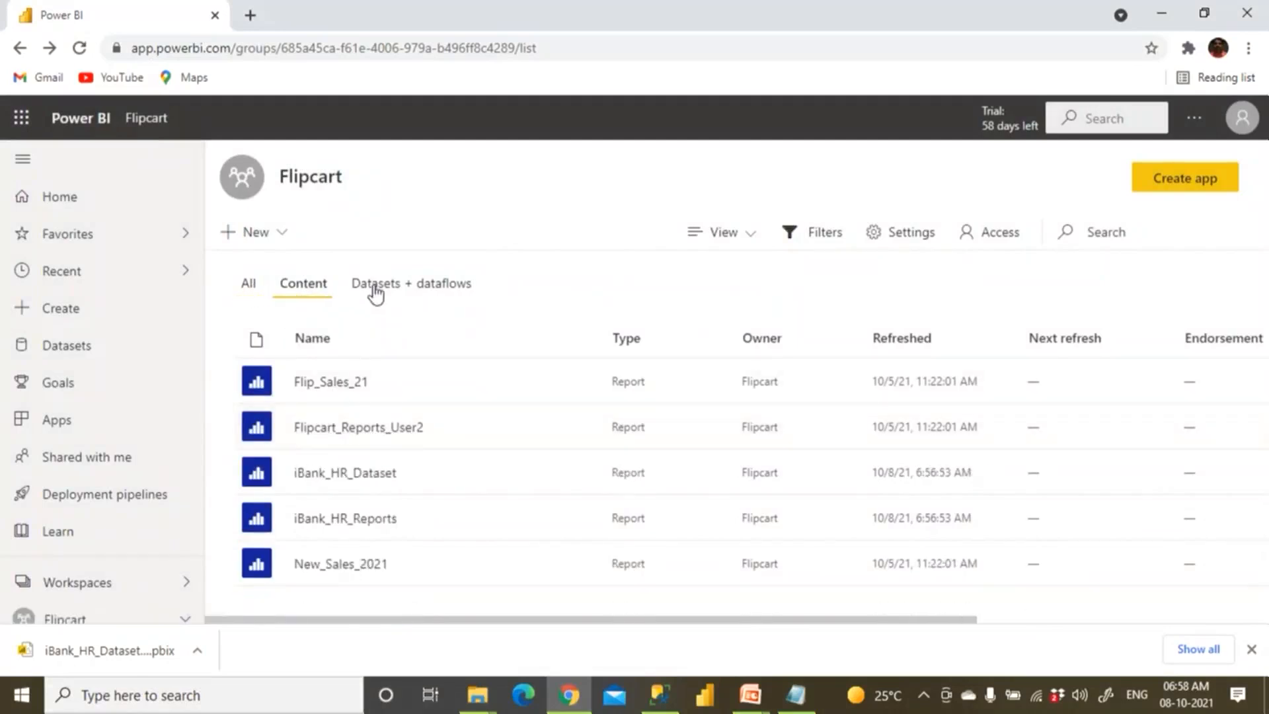
pyautogui.click(374, 291)
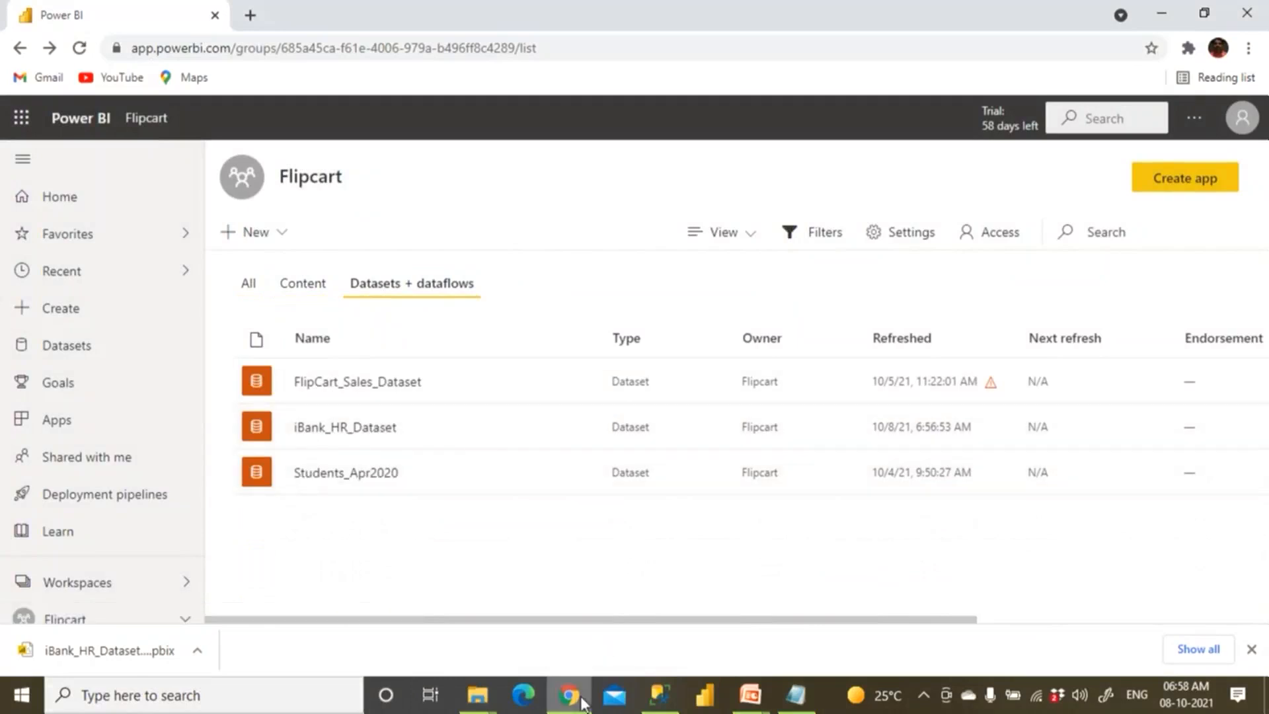
# - Switch to the PBI Email IDS notes in Notepad and examine the accounts listed for creating reports and dashboards
pyautogui.click(796, 694)
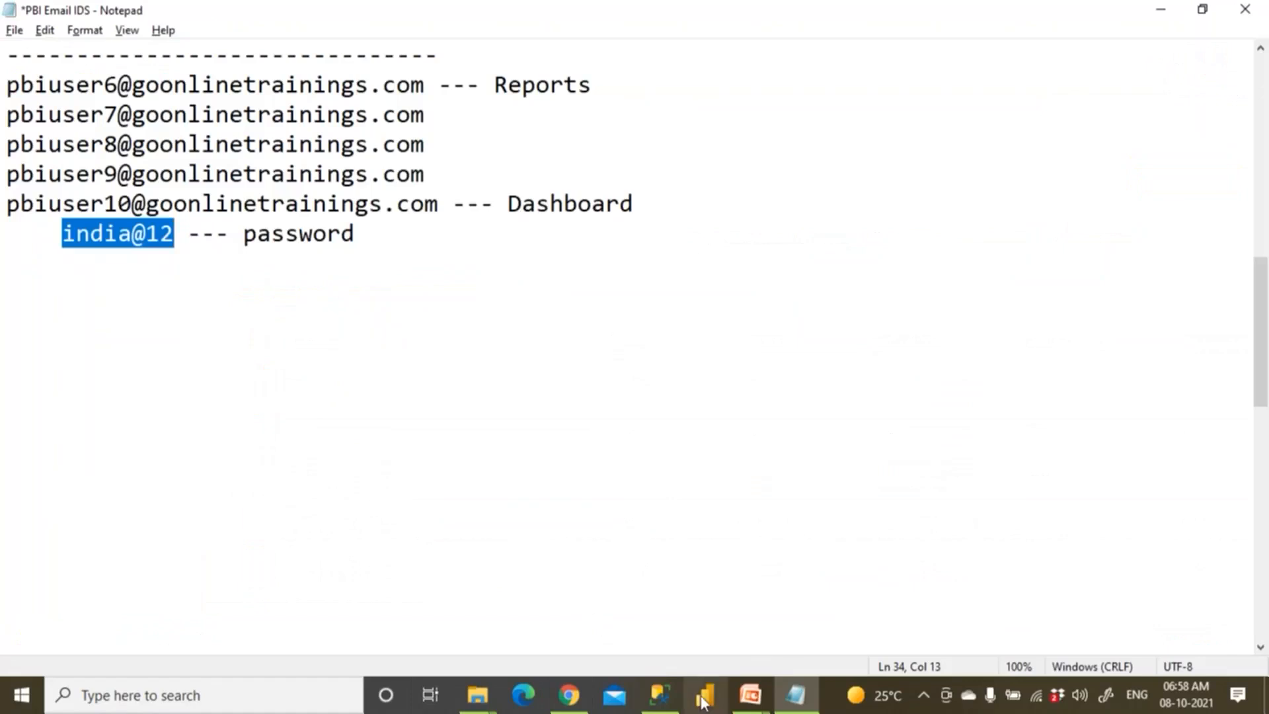
pyautogui.scroll(1, 137, 236)
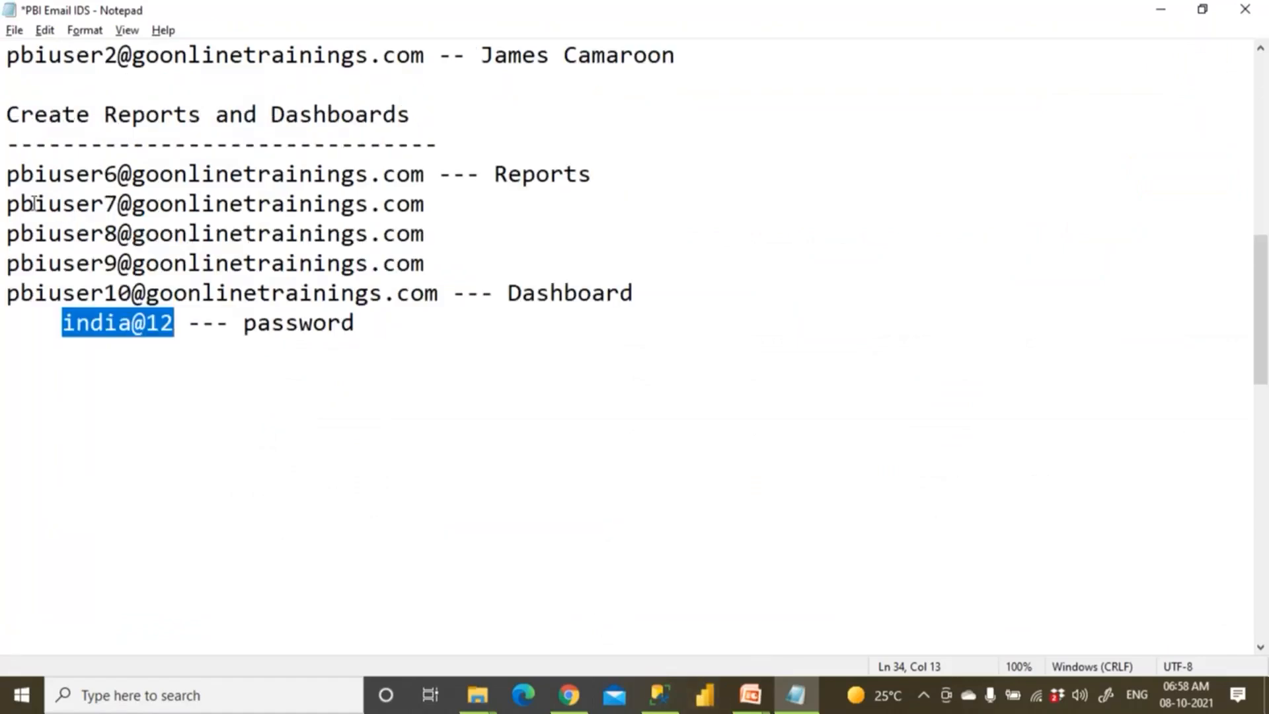
pyautogui.moveTo(7, 203); pyautogui.dragTo(48, 204)
pyautogui.moveTo(136, 196); pyautogui.dragTo(146, 202)
pyautogui.moveTo(8, 173); pyautogui.dragTo(452, 174)
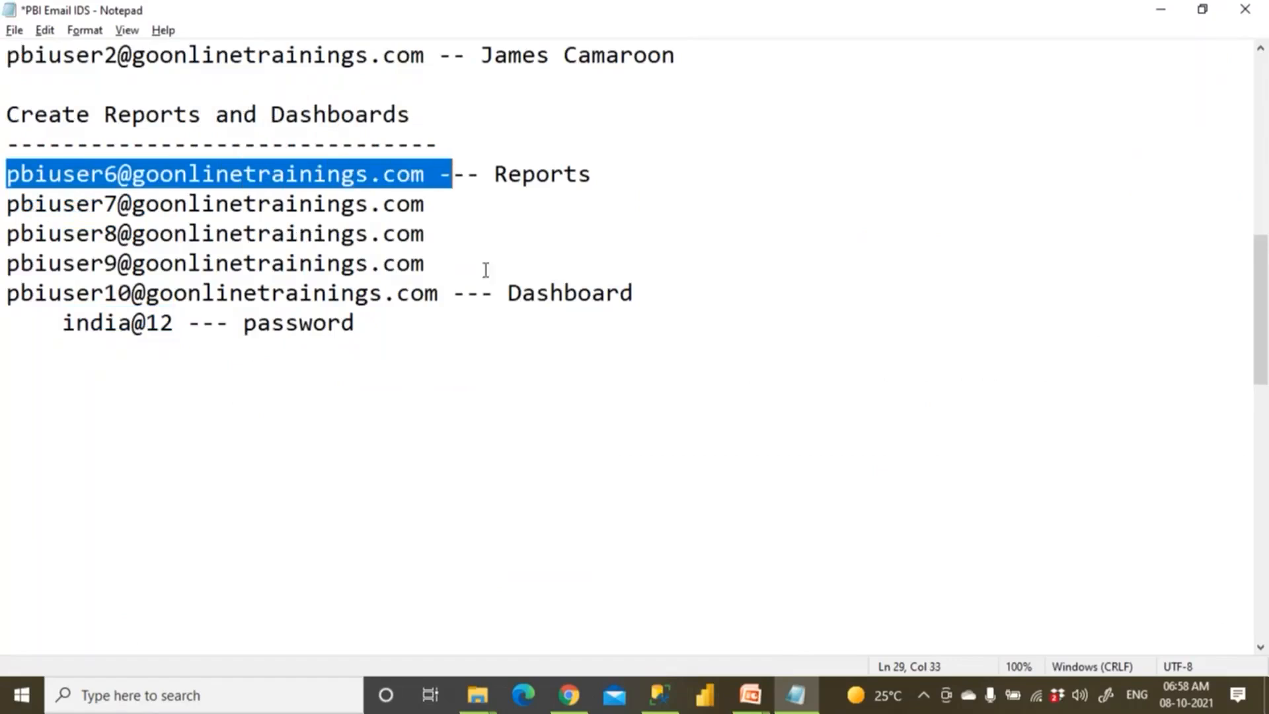
pyautogui.click(567, 695)
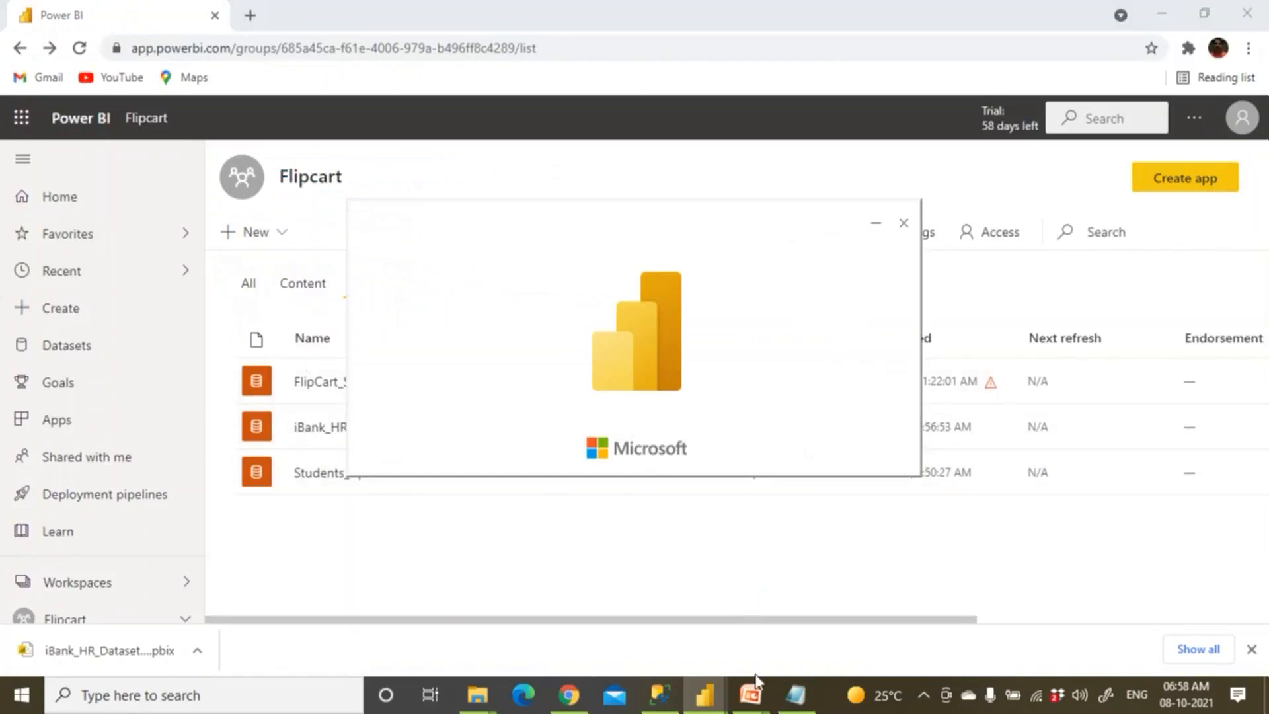
pyautogui.click(796, 694)
pyautogui.click(411, 357)
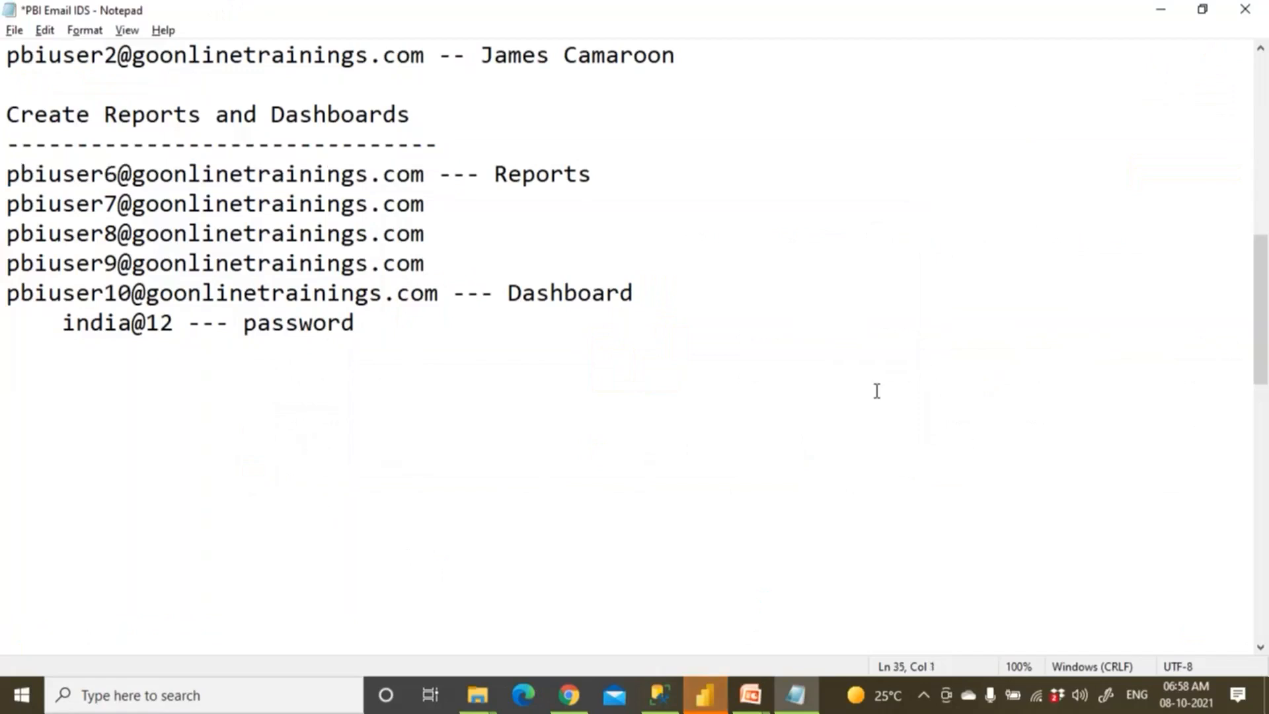
# - Open a new blank Notepad document and reposition its window over the account notes
pyautogui.press('super')
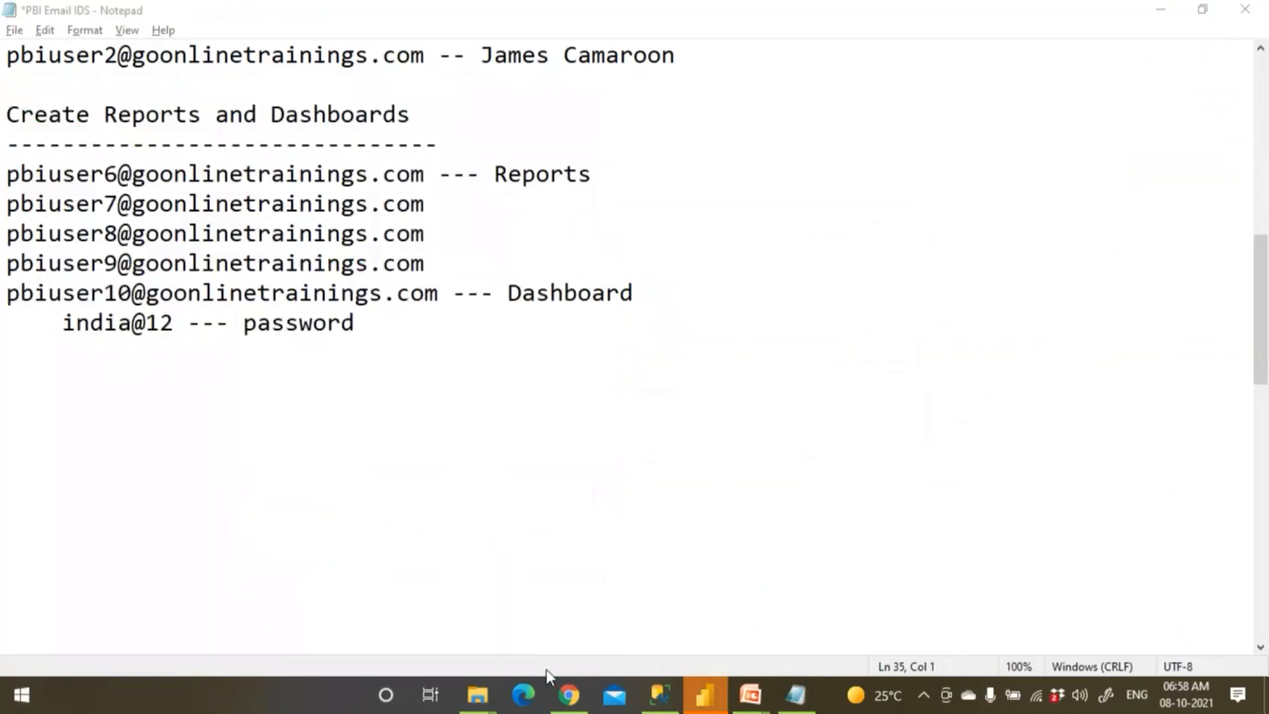
pyautogui.write('note')
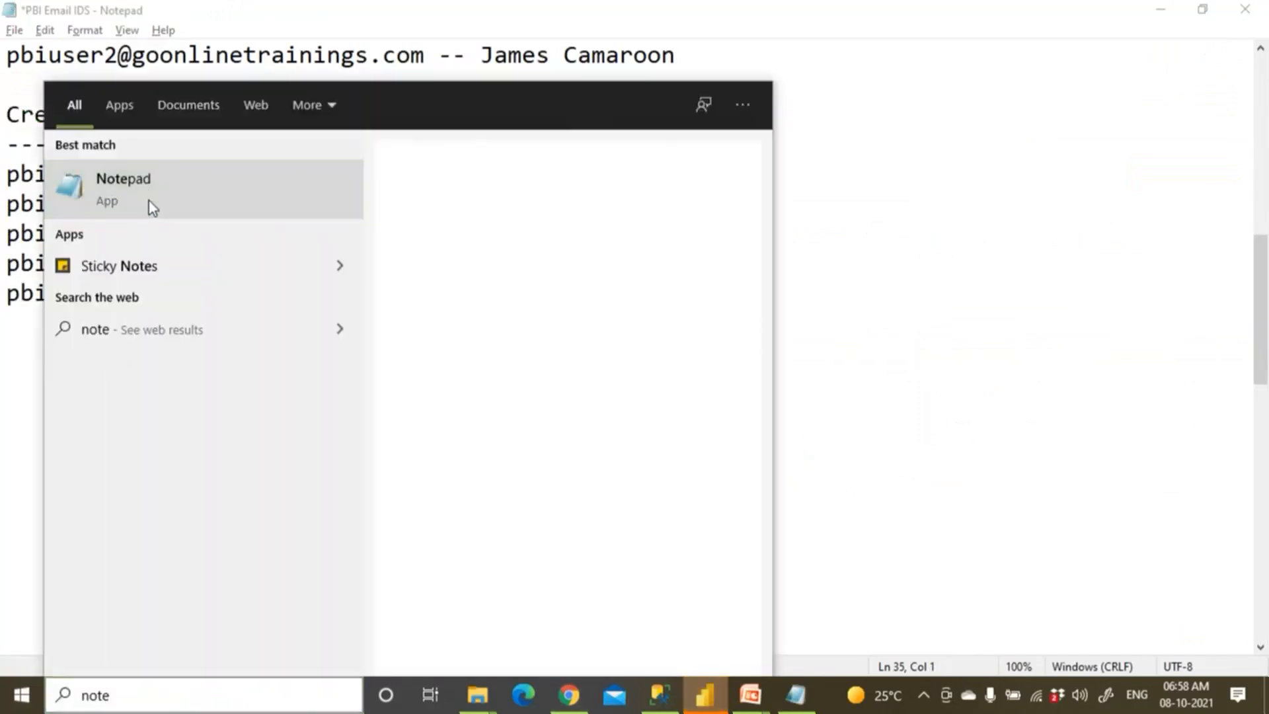
pyautogui.click(150, 199)
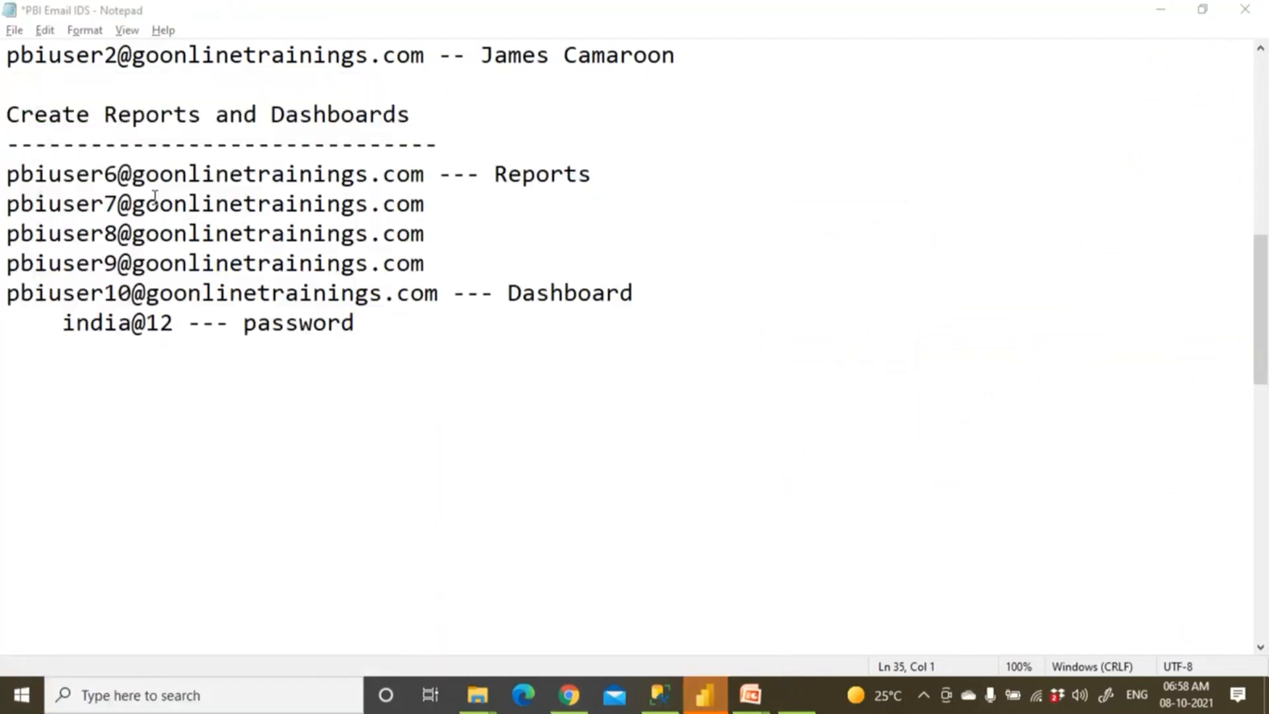
pyautogui.moveTo(621, 168); pyautogui.dragTo(231, 41)
# - Write "Dataset -- Reports --- Dashboard" as the first line of the blank note
pyautogui.write('Dataet')
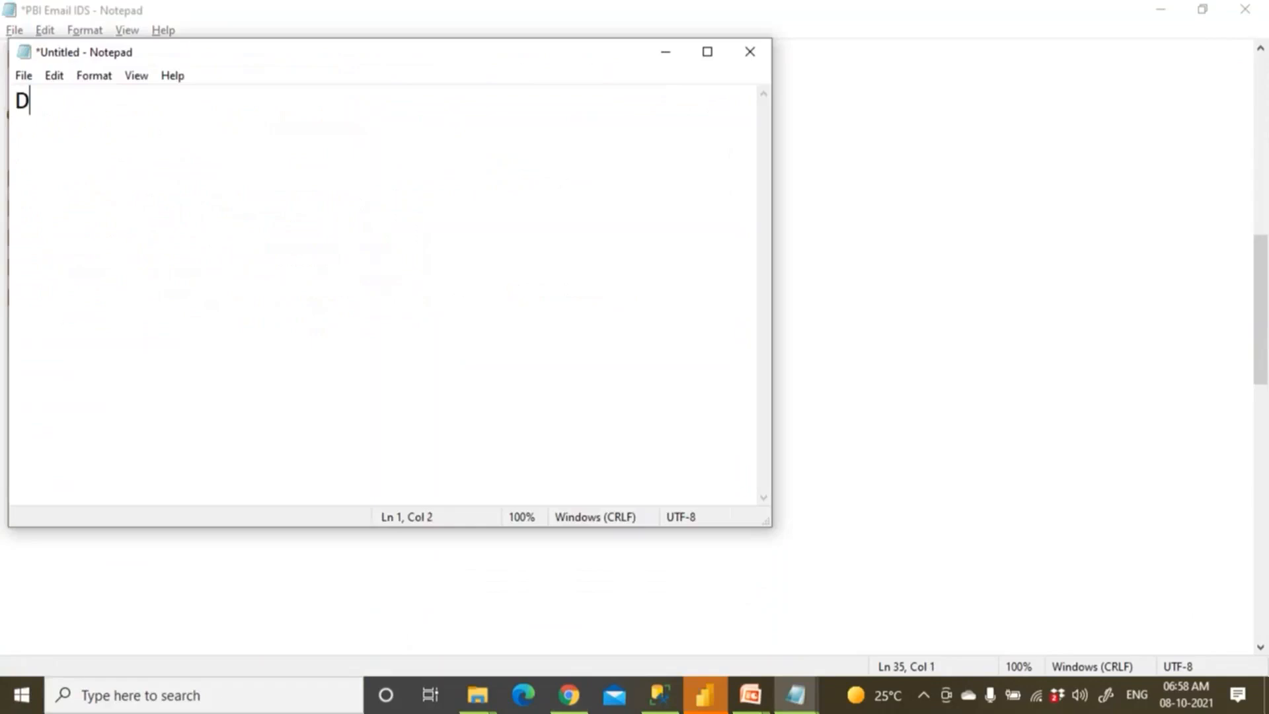
pyautogui.press('BackSpace')
pyautogui.press('BackSpace')
pyautogui.press('BackSpace')
pyautogui.write('set -- ')
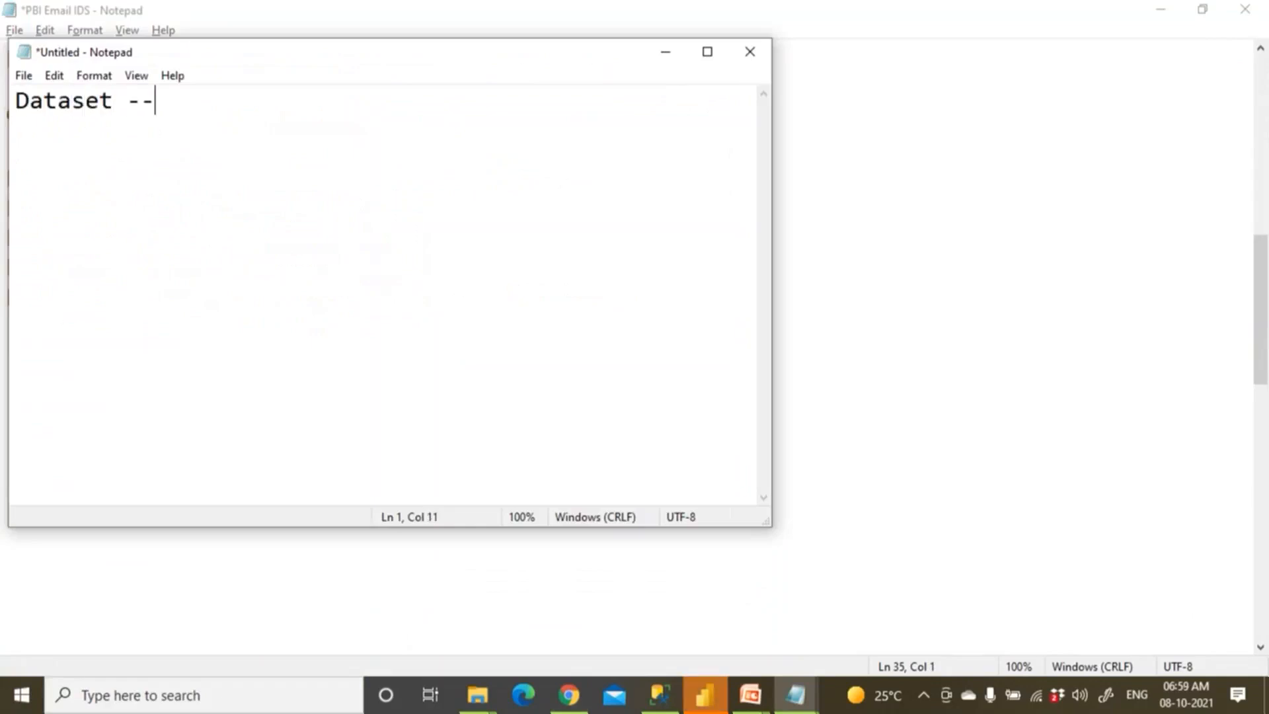
pyautogui.write('Re')
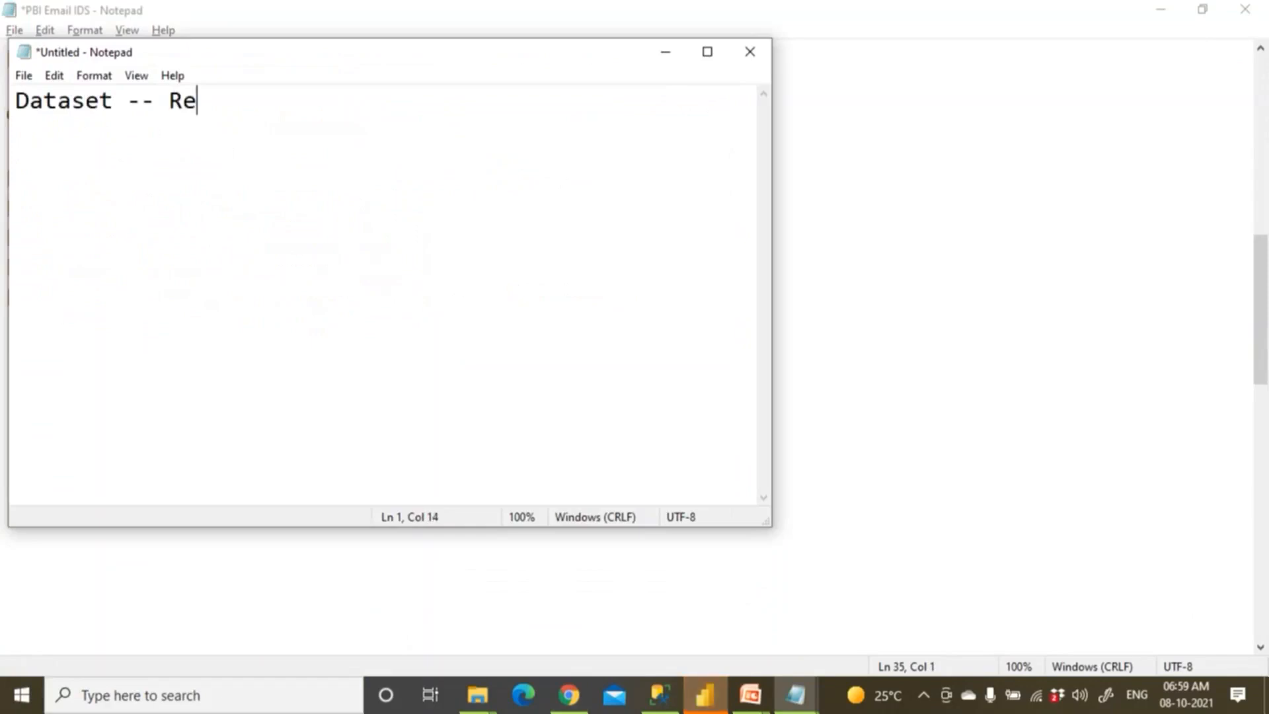
pyautogui.write('ports --- D')
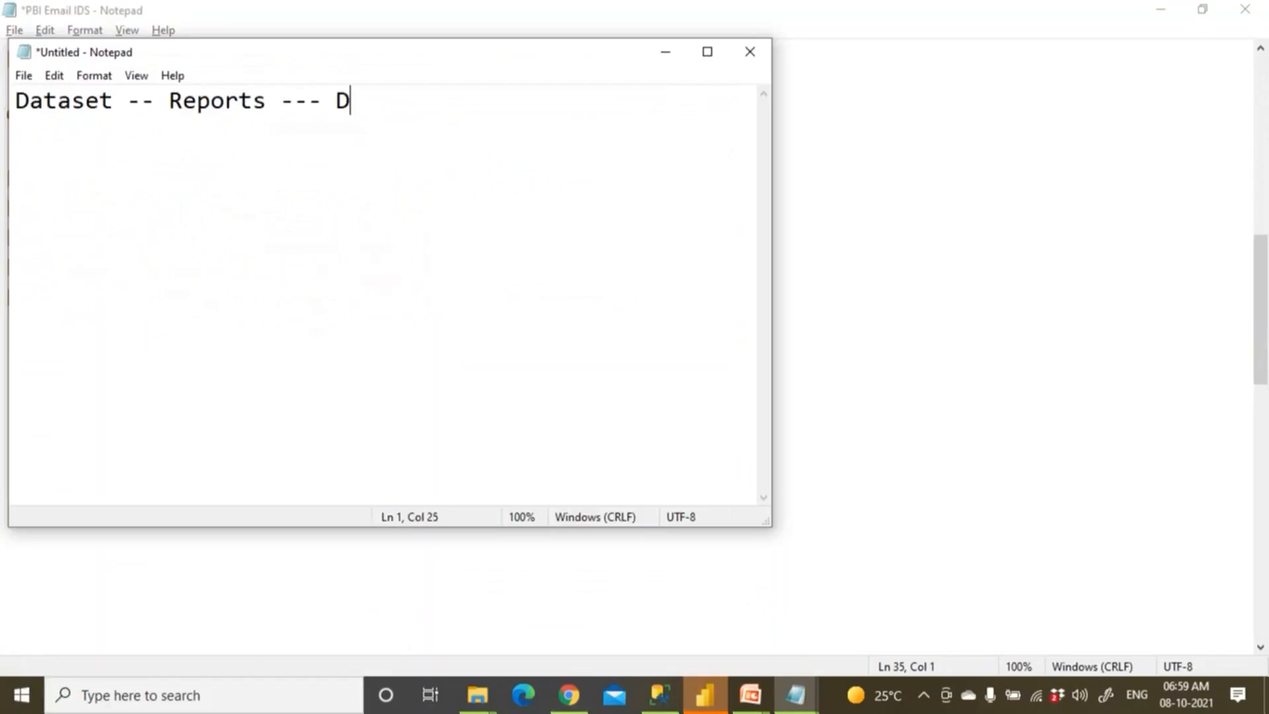
pyautogui.write('ash')
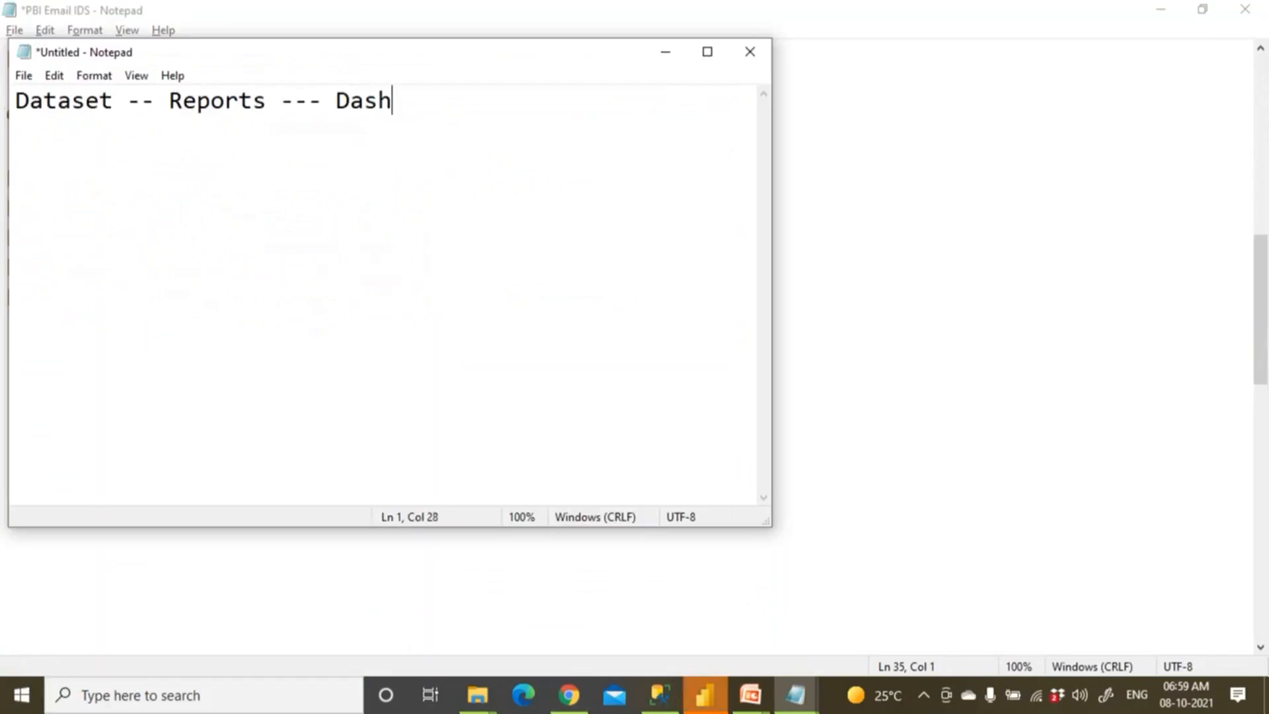
pyautogui.write('board')
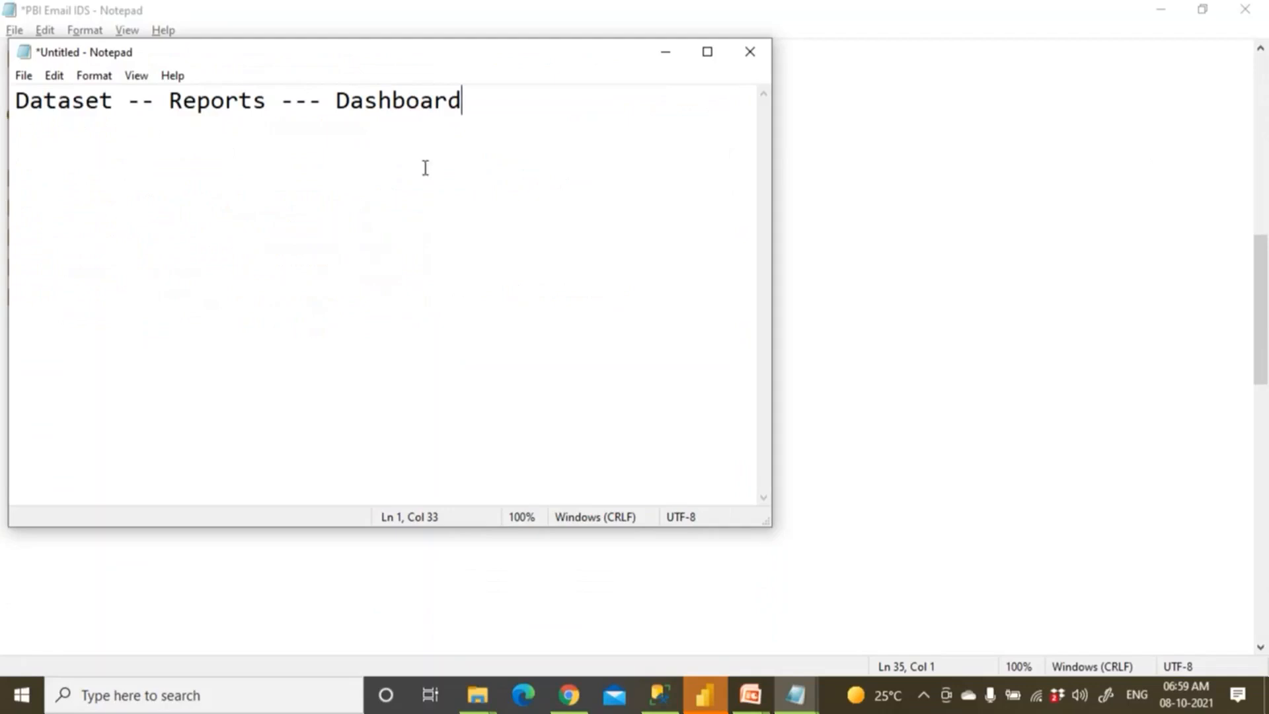
# - Switch to the browser and compare the Flipcart workspace's reports with its datasets
pyautogui.click(786, 460)
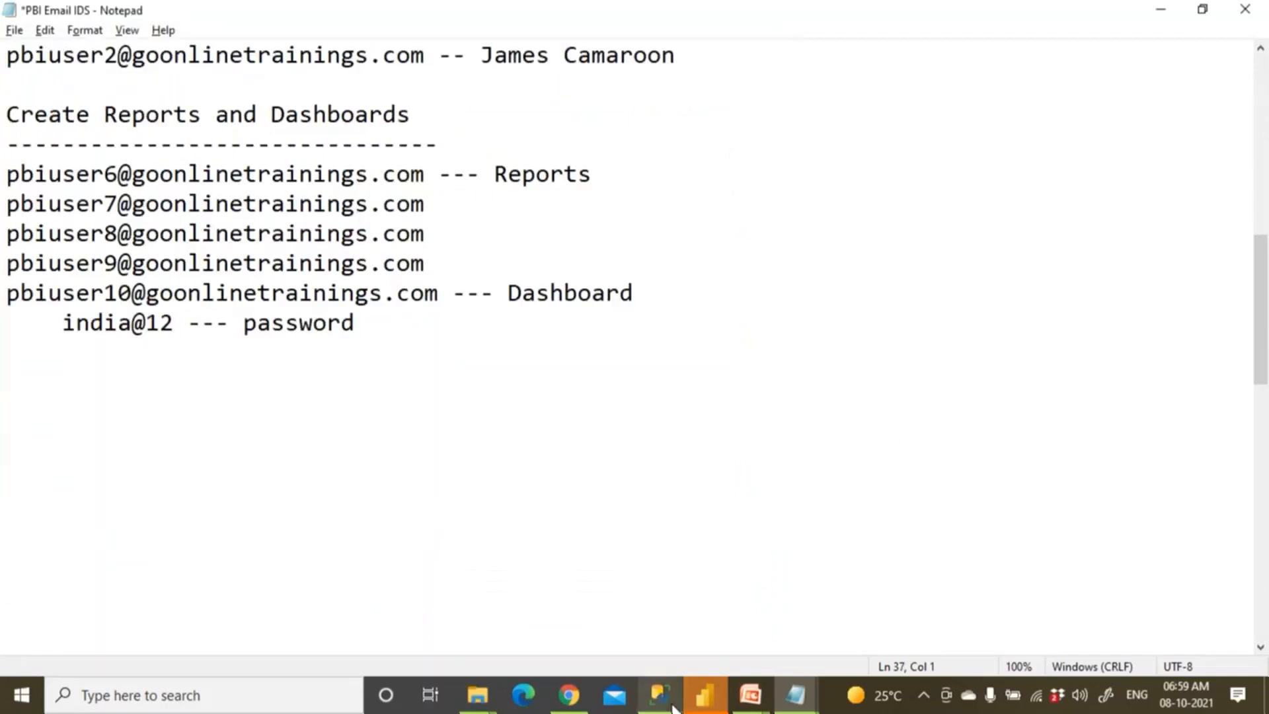
pyautogui.click(567, 695)
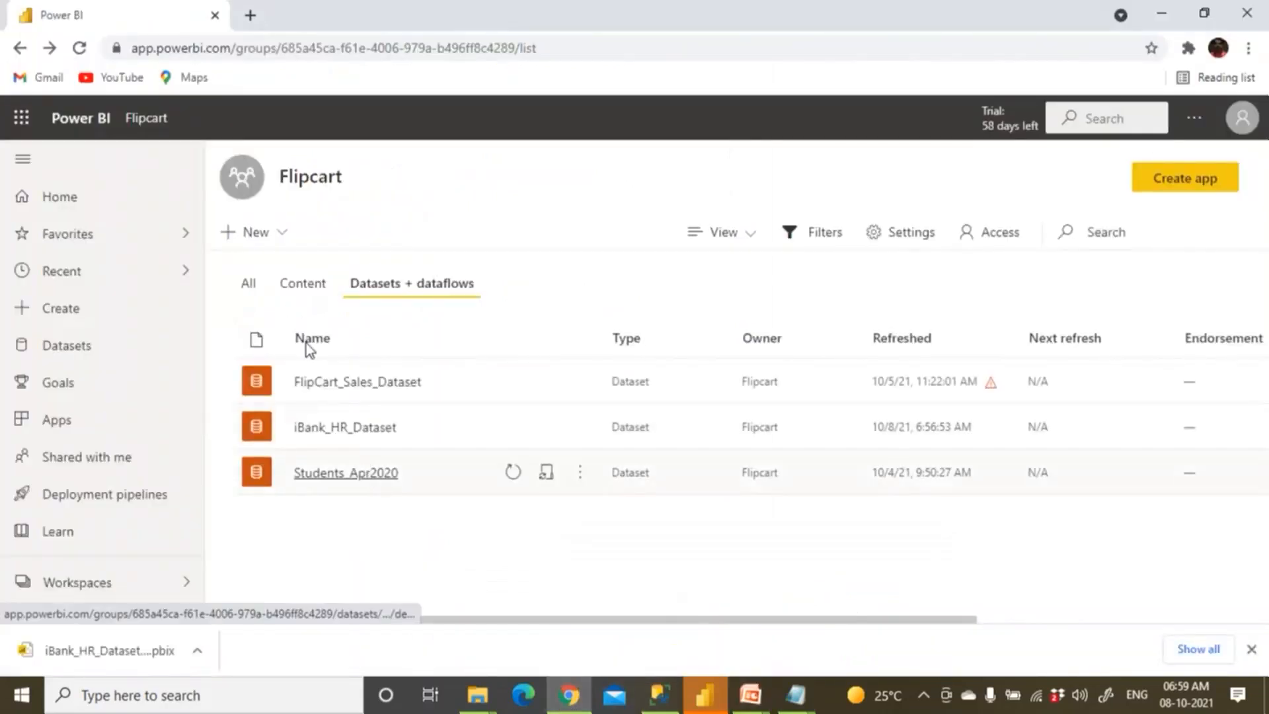
pyautogui.click(298, 286)
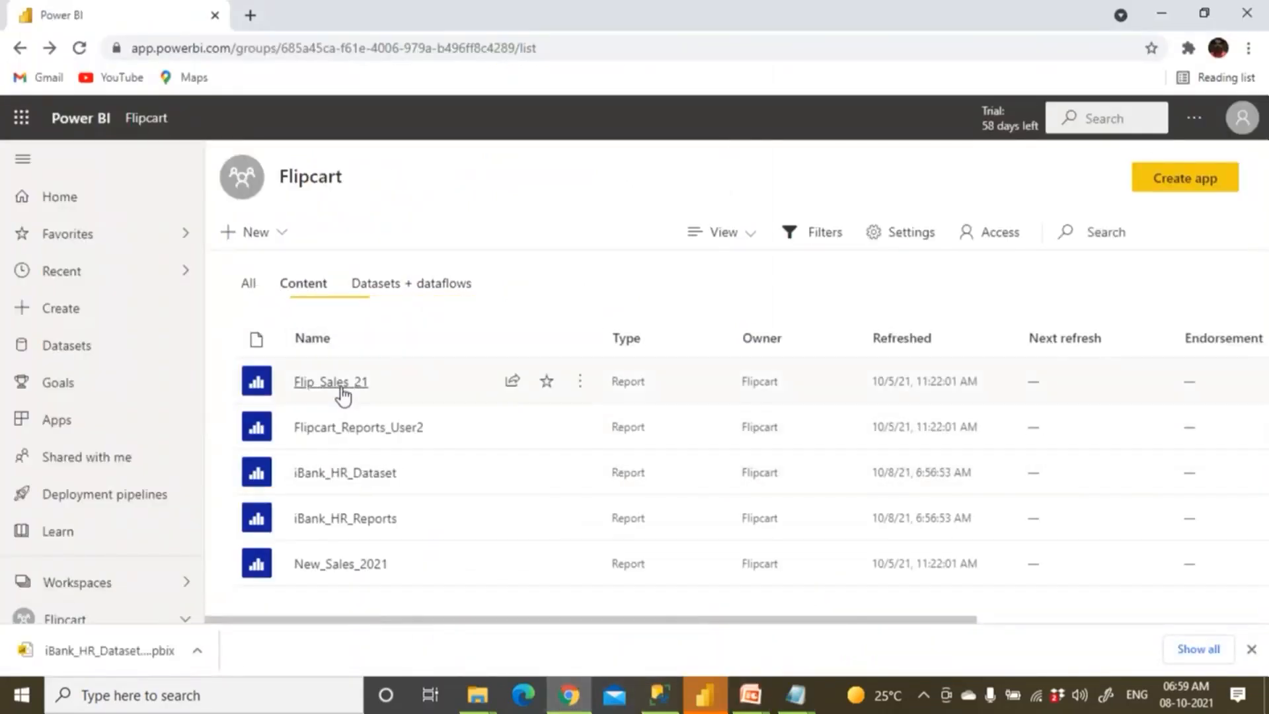
pyautogui.click(396, 289)
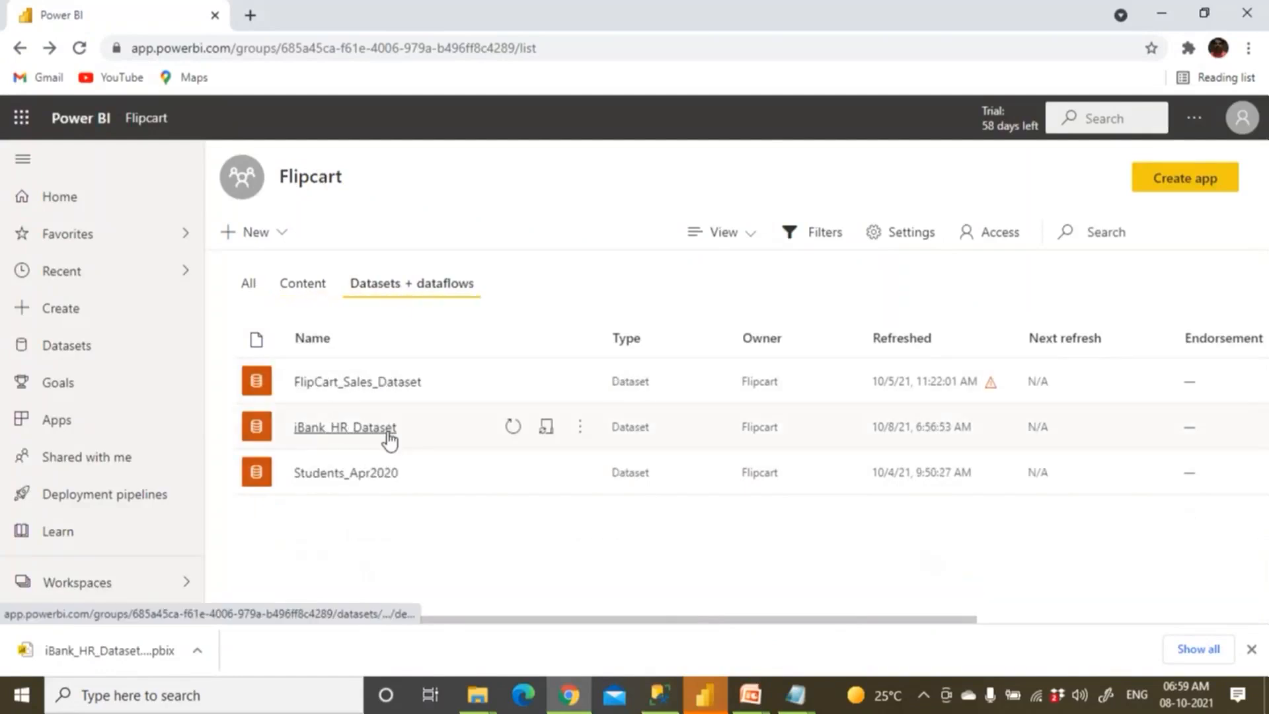
pyautogui.click(315, 286)
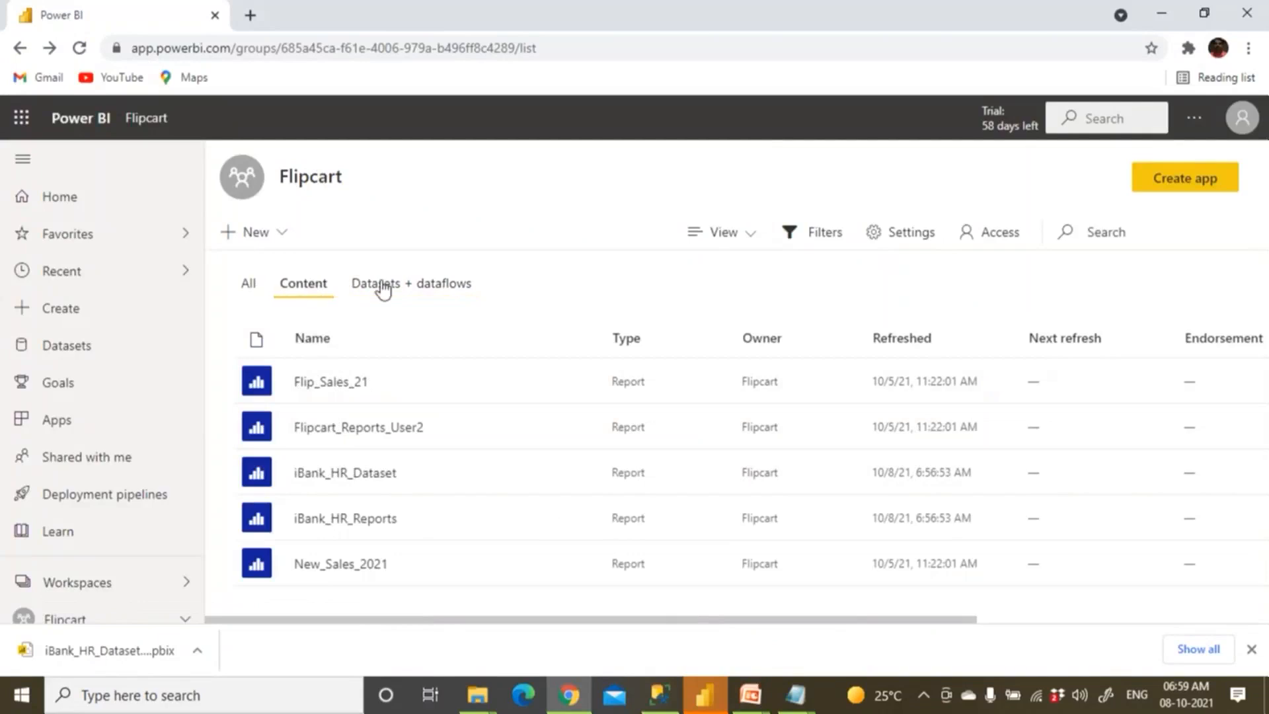
pyautogui.click(382, 288)
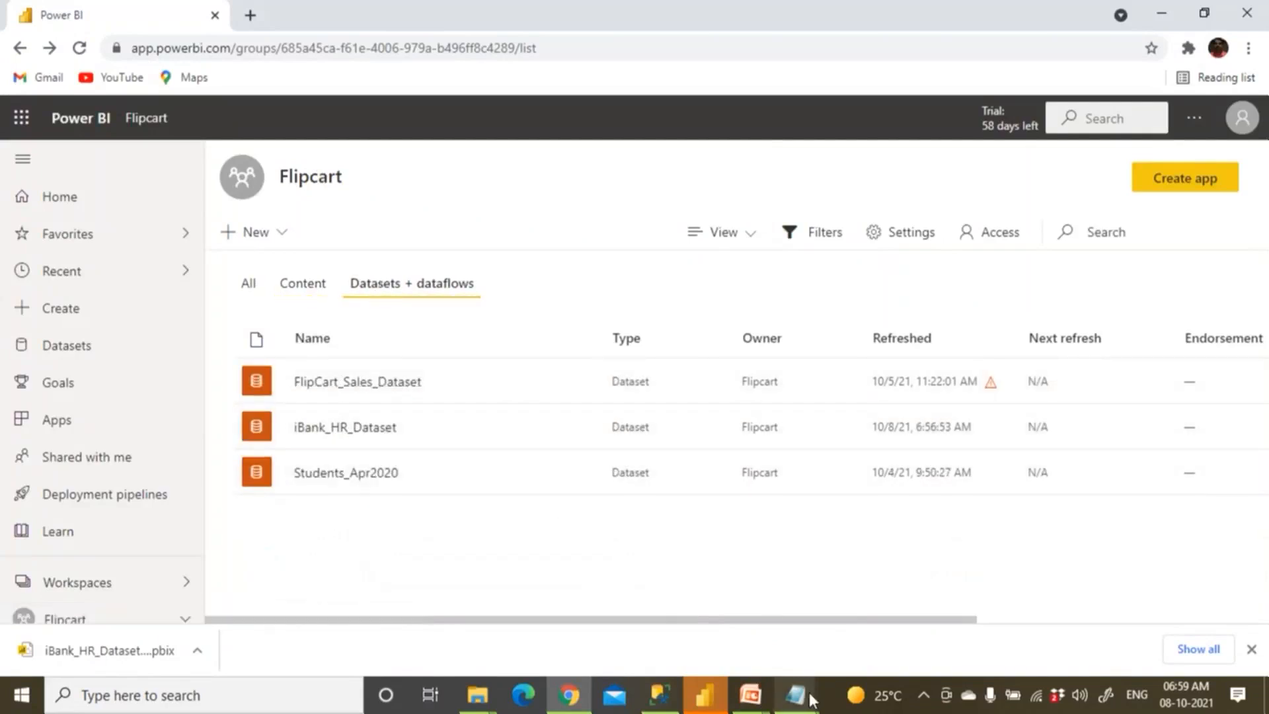
# - Return to the untitled Notepad note and, after a blank line, add the row "1 -------- M ---- M" under the heading
pyautogui.moveTo(811, 699)
pyautogui.click(866, 635)
pyautogui.moveTo(169, 101); pyautogui.dragTo(185, 101)
pyautogui.click(113, 143)
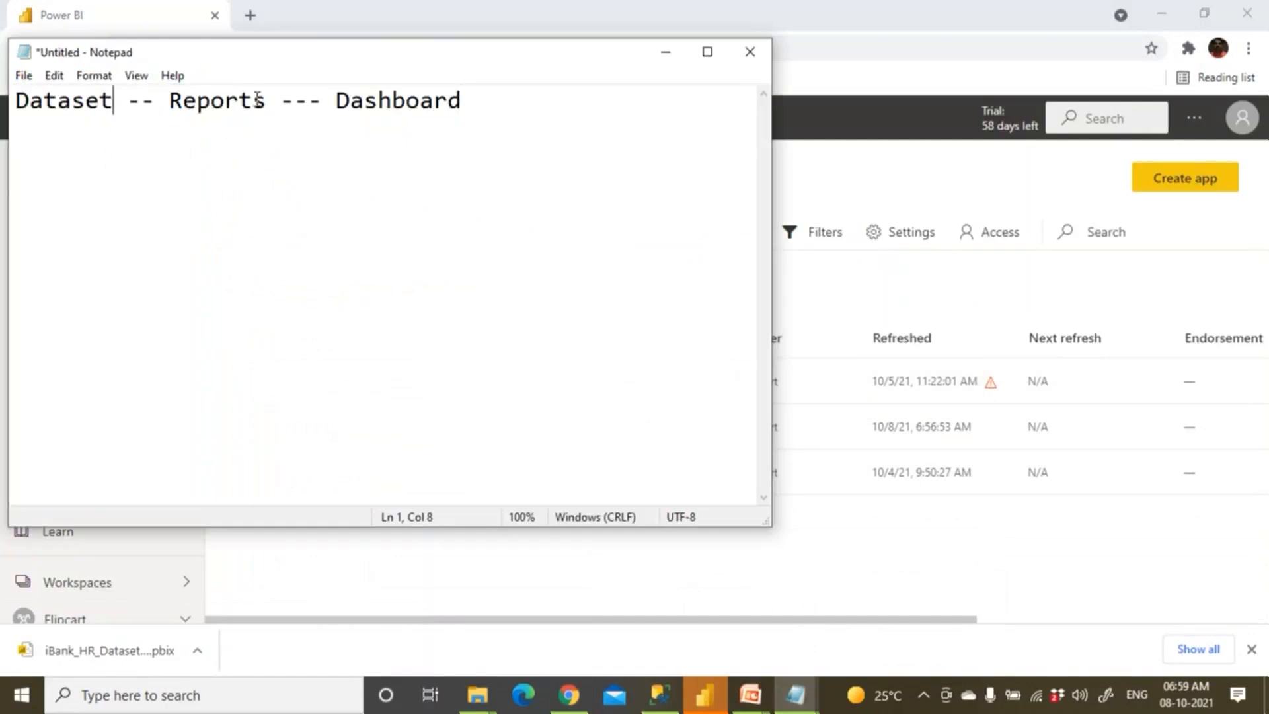
pyautogui.click(505, 101)
pyautogui.press('Return')
pyautogui.press('Return')
pyautogui.write('1 -------- M')
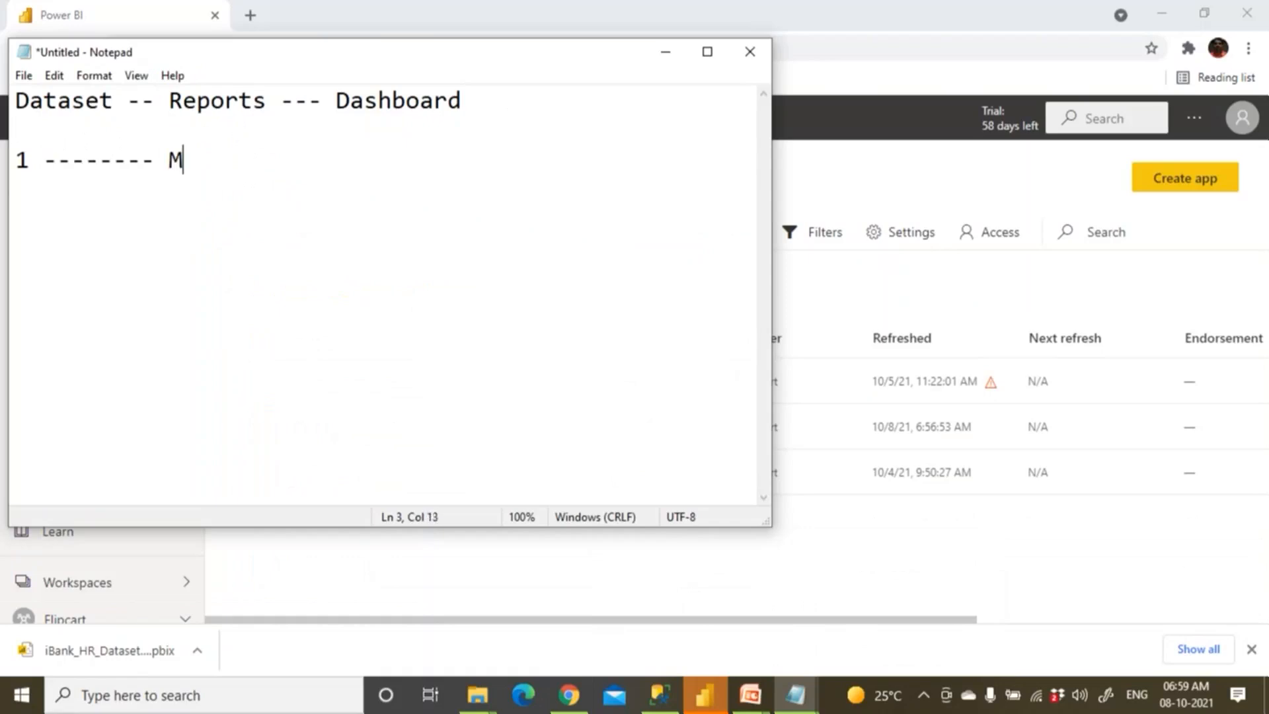
pyautogui.write(' ----       M')
# - Add a second relationship row reading "M -------- M ------ M" to the note
pyautogui.press('Return')
pyautogui.write('M')
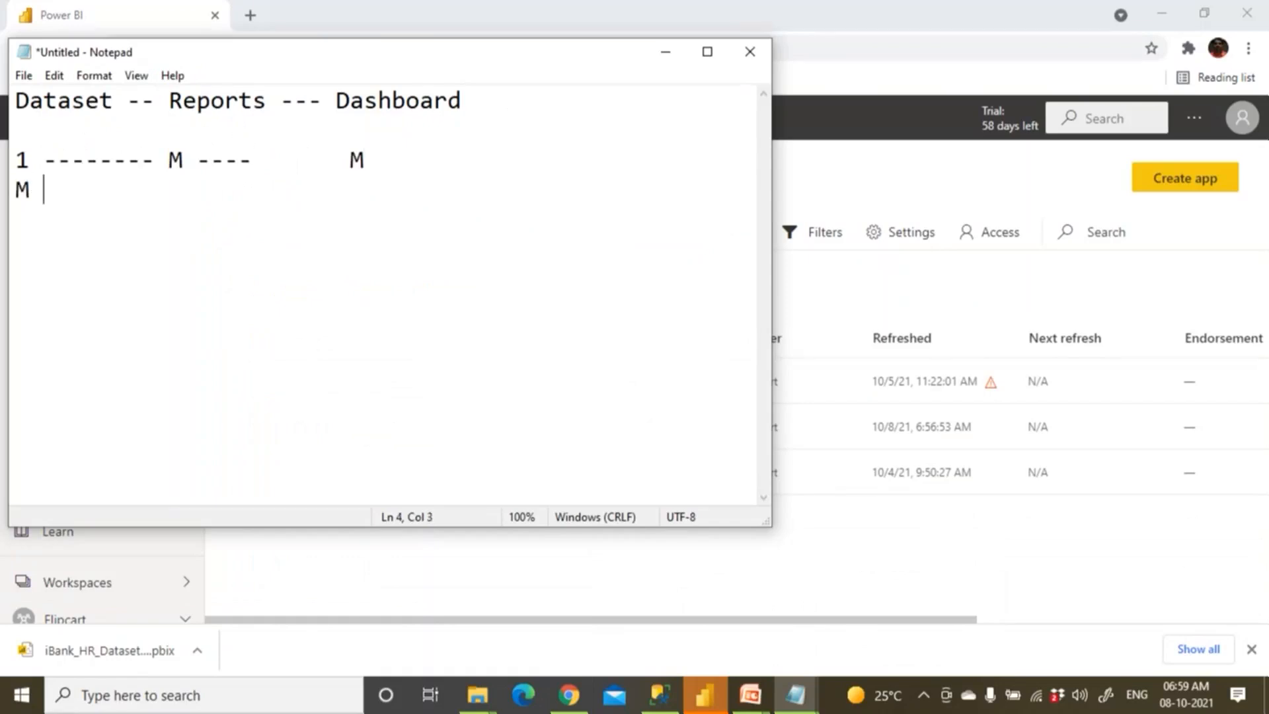
pyautogui.write(' -------- M ------     M')
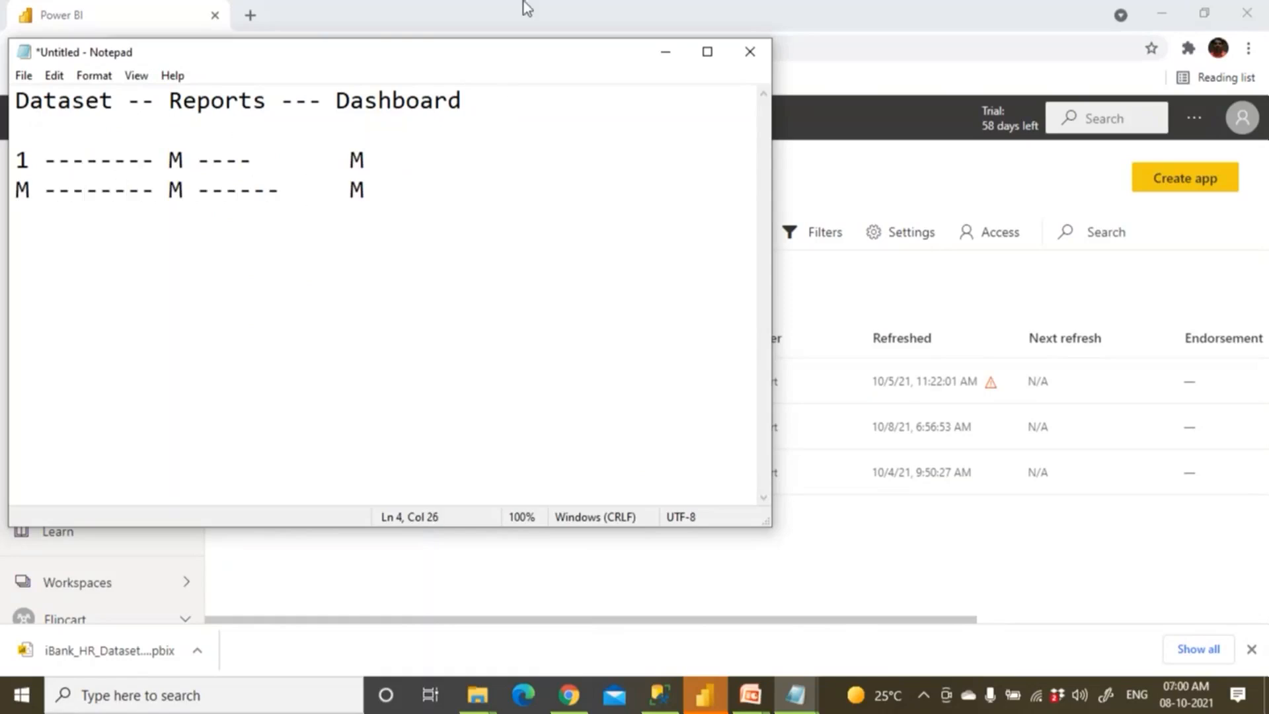
# - Examine the many-to-many row of the note, highlighting its dataset and report entries
pyautogui.doubleClick(416, 187)
pyautogui.doubleClick(174, 190)
pyautogui.click(172, 198)
pyautogui.click(24, 191)
pyautogui.hotkey('shift', 'Left')
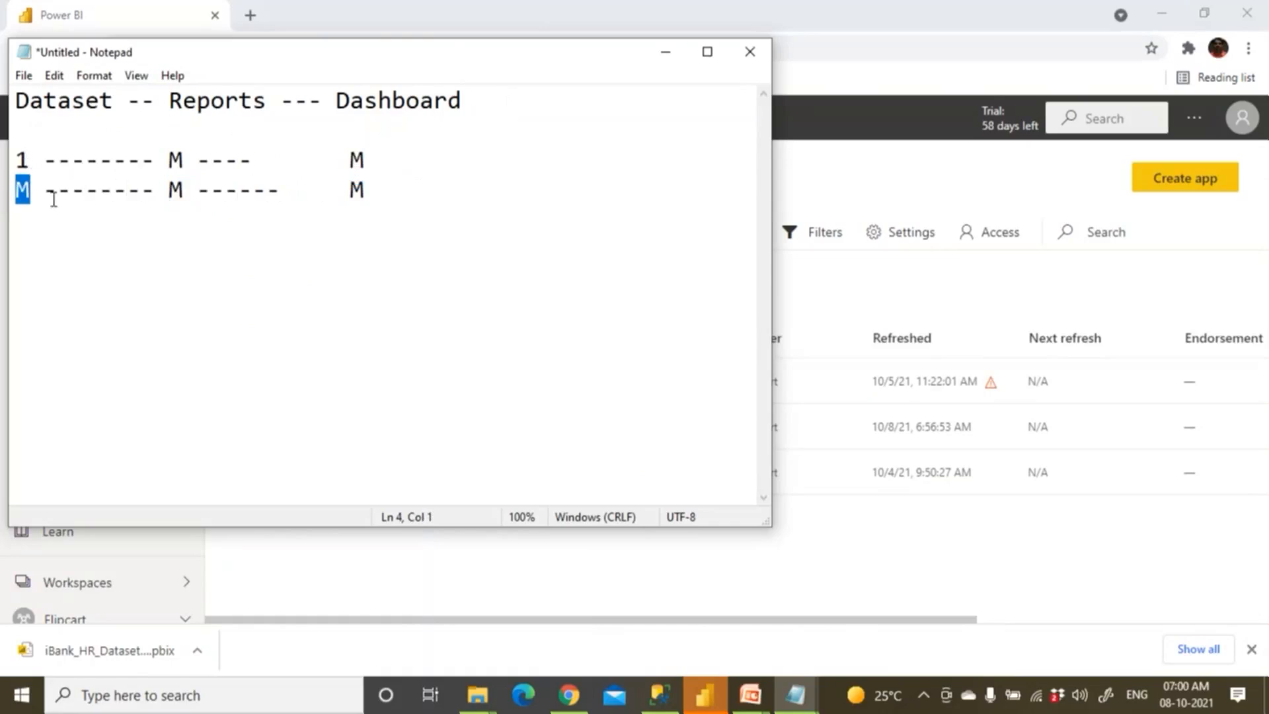
pyautogui.doubleClick(188, 192)
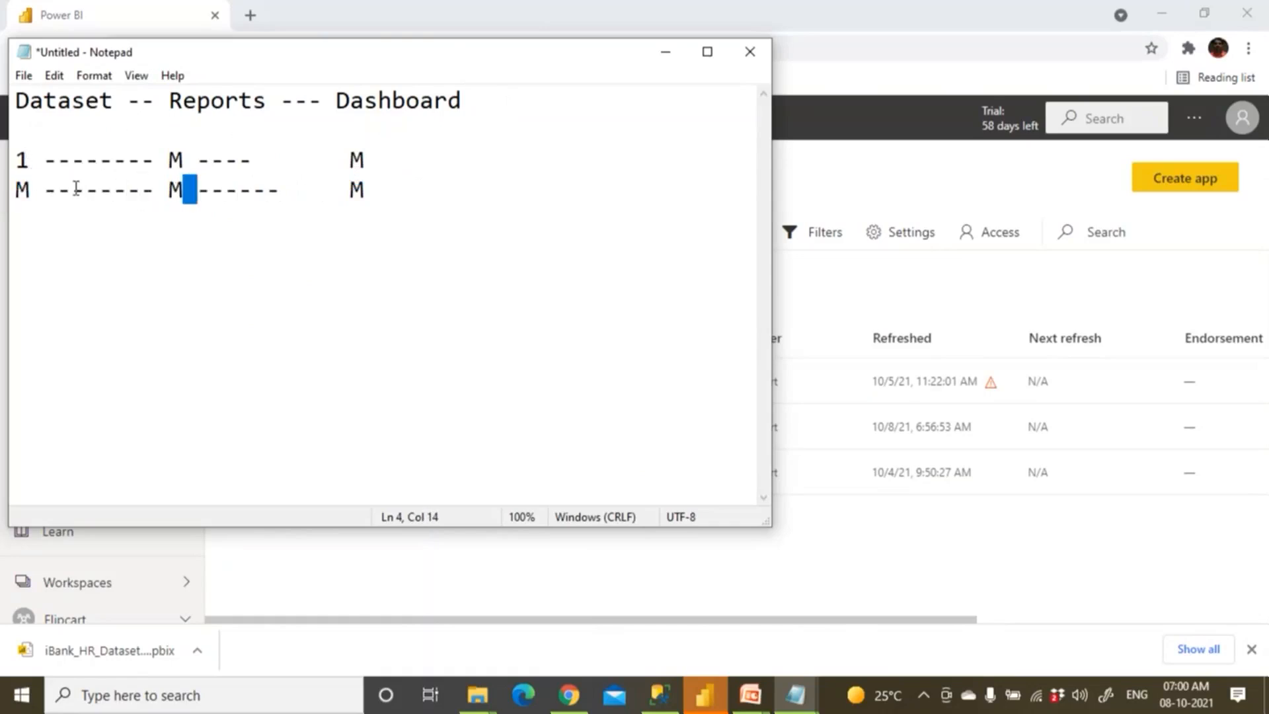
# - Compare the note's Dataset heading with the dataset, report and dashboard entries of the many-to-many row
pyautogui.doubleClick(171, 191)
pyautogui.moveTo(116, 104); pyautogui.dragTo(15, 102)
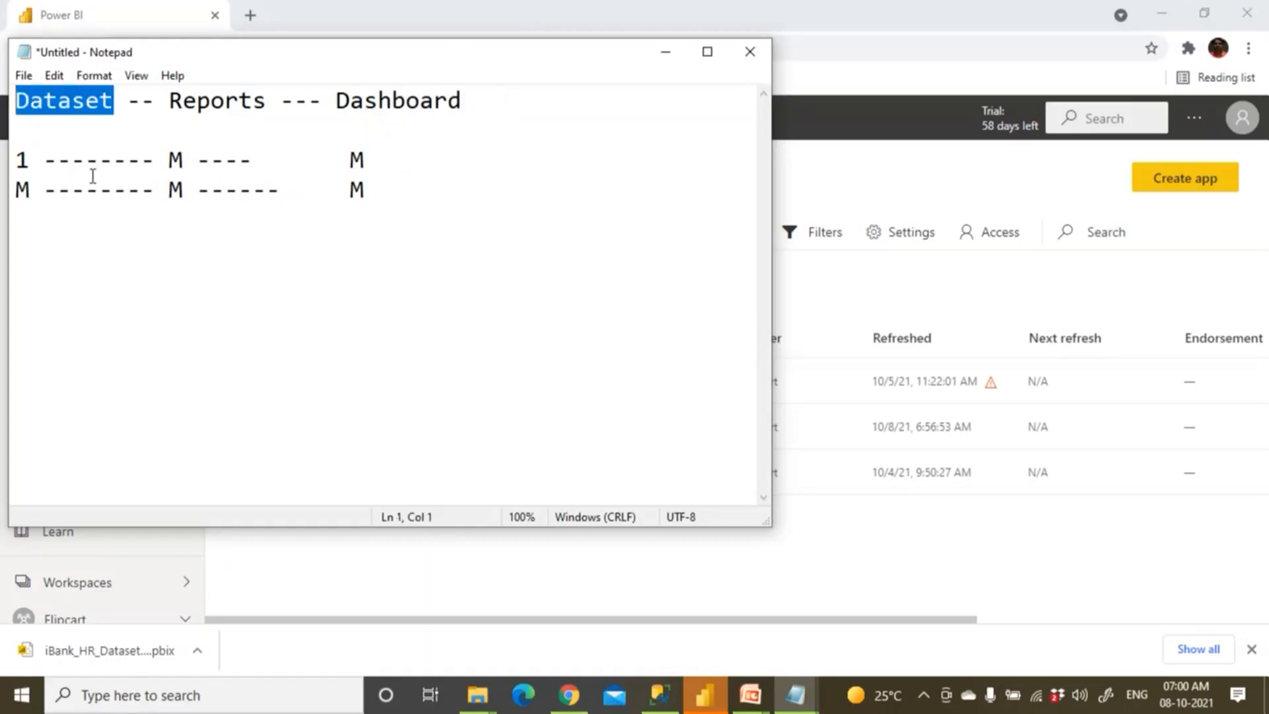
pyautogui.moveTo(168, 189); pyautogui.dragTo(213, 188)
pyautogui.click(196, 221)
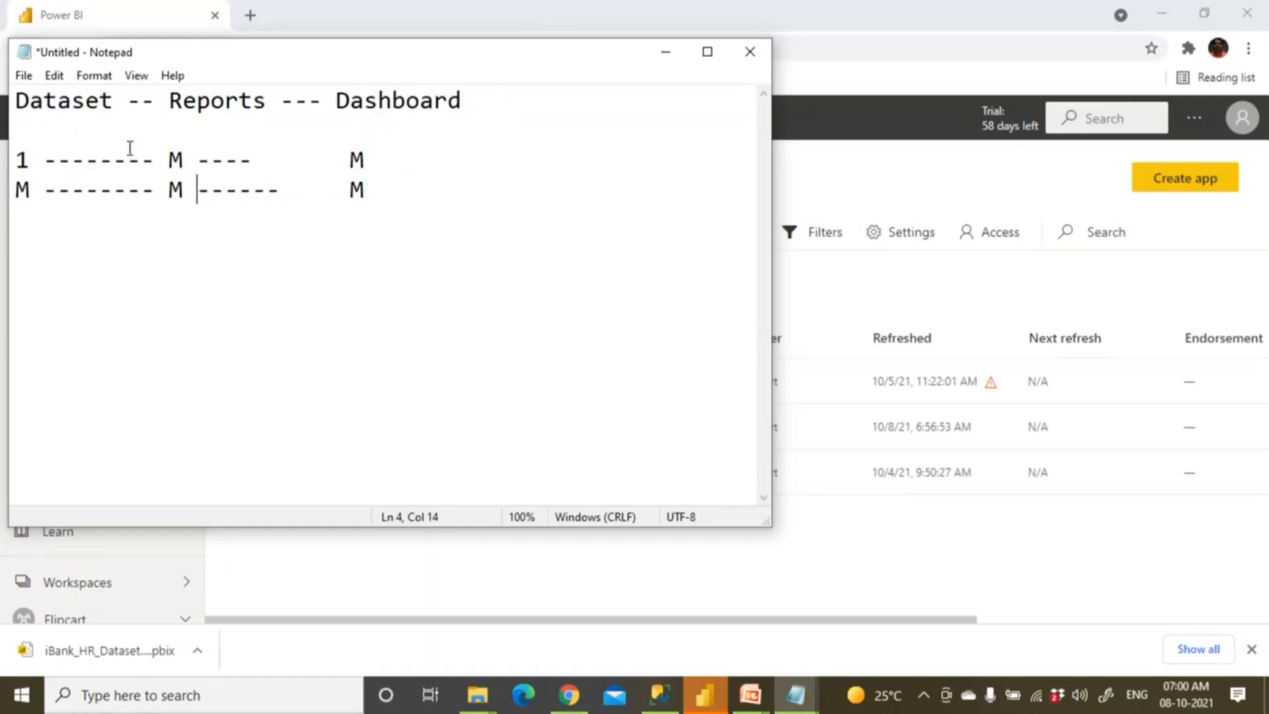
pyautogui.moveTo(116, 104); pyautogui.dragTo(14, 102)
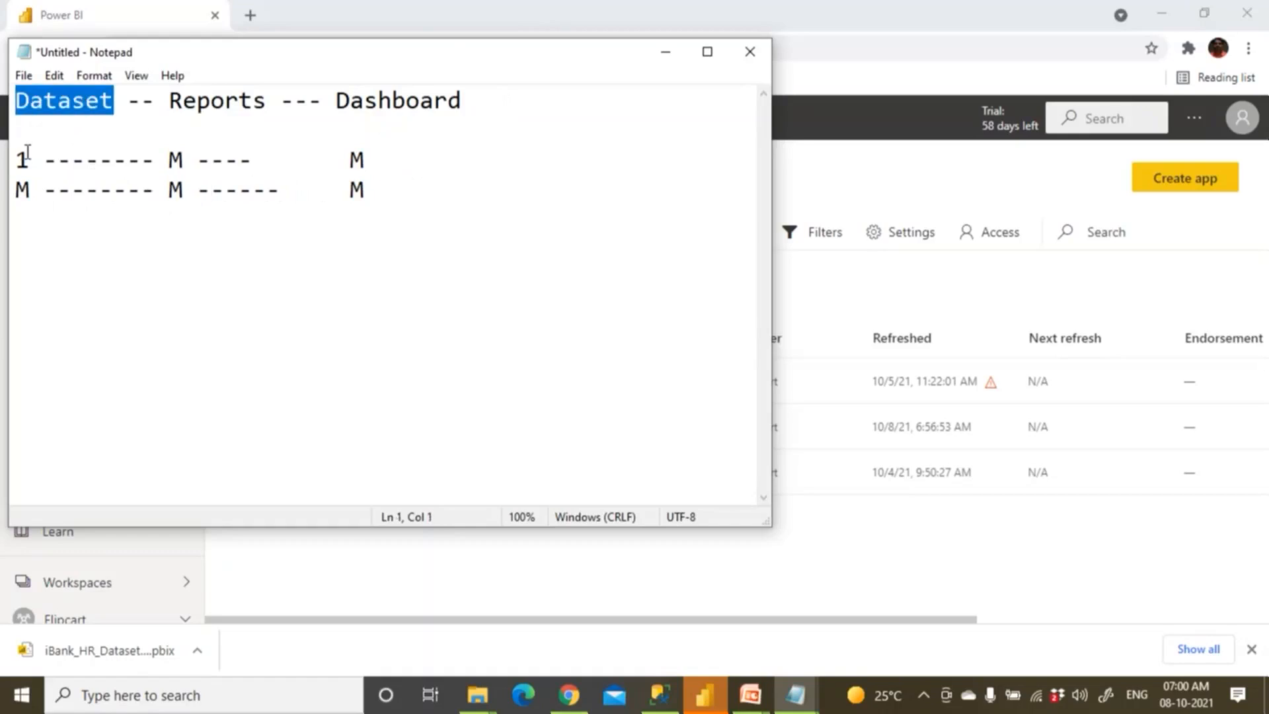
pyautogui.moveTo(342, 191); pyautogui.dragTo(393, 189)
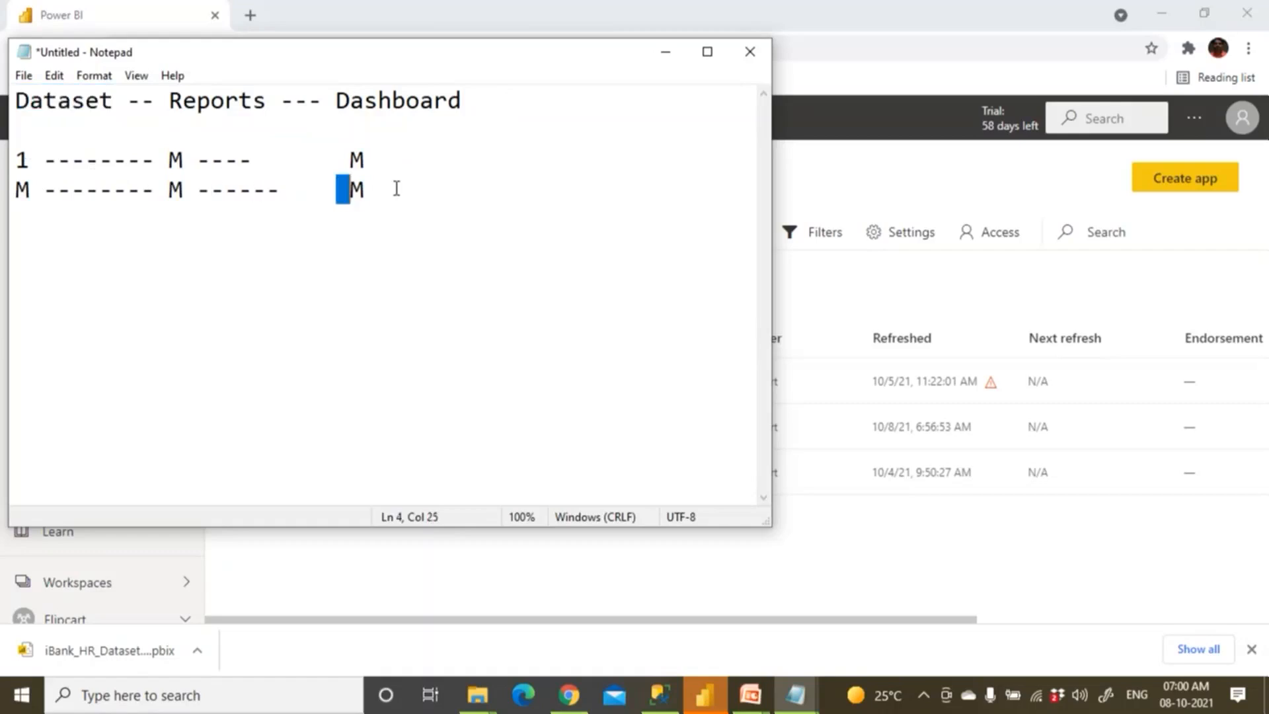
pyautogui.moveTo(161, 189)
pyautogui.mouseDown()
pyautogui.moveTo(204, 189)
pyautogui.moveTo(169, 187)
pyautogui.moveTo(185, 189)
pyautogui.mouseUp()
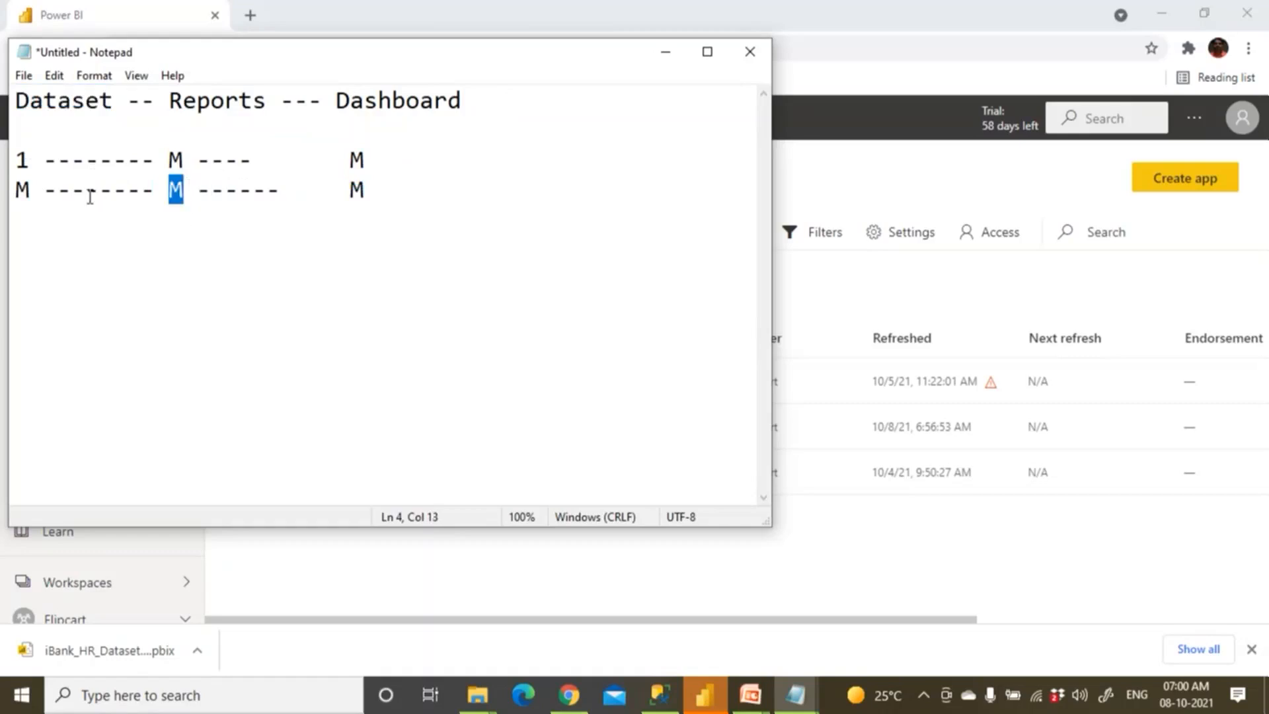
pyautogui.moveTo(113, 101); pyautogui.dragTo(16, 100)
pyautogui.moveTo(48, 190); pyautogui.dragTo(15, 189)
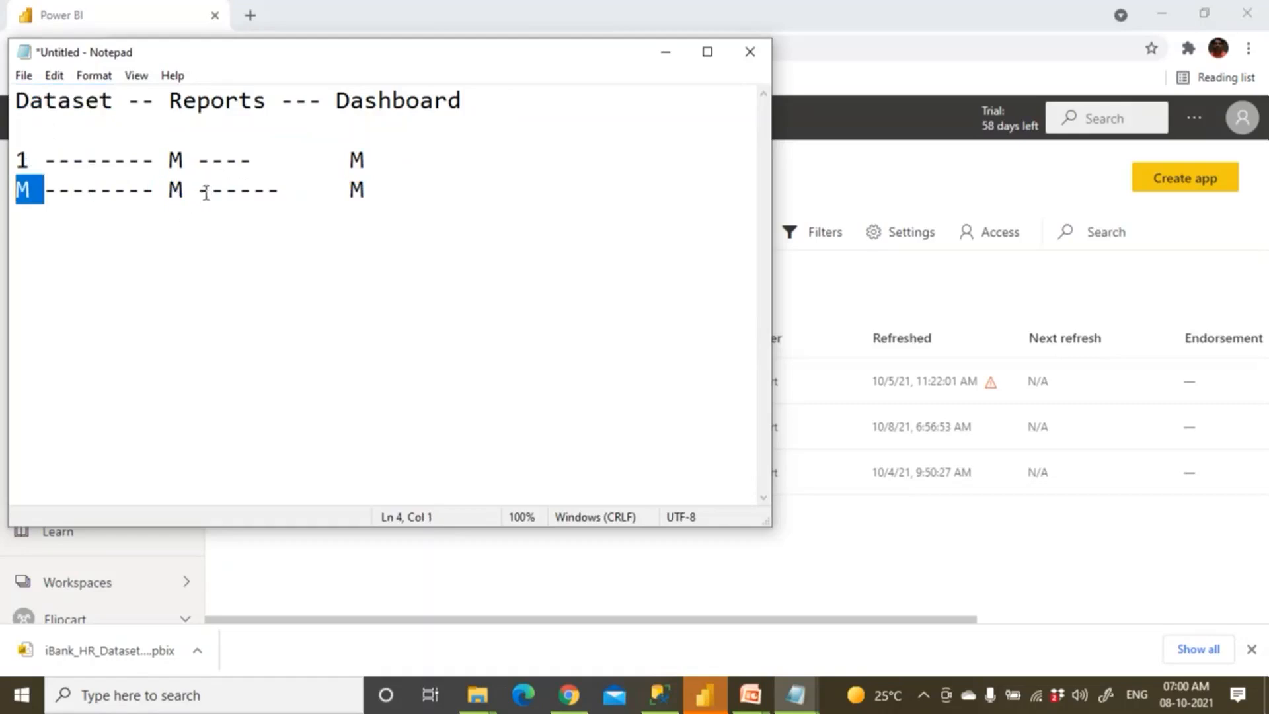
pyautogui.moveTo(206, 193); pyautogui.dragTo(168, 192)
pyautogui.click(37, 238)
# - Below the relationship rows, leave a blank line and add the example row "DS1 -------- 10"
pyautogui.click(427, 192)
pyautogui.press('Return')
pyautogui.press('Return')
pyautogui.write('D1')
pyautogui.press('BackSpace')
pyautogui.write('S1 -------- 10')
pyautogui.press('Return')
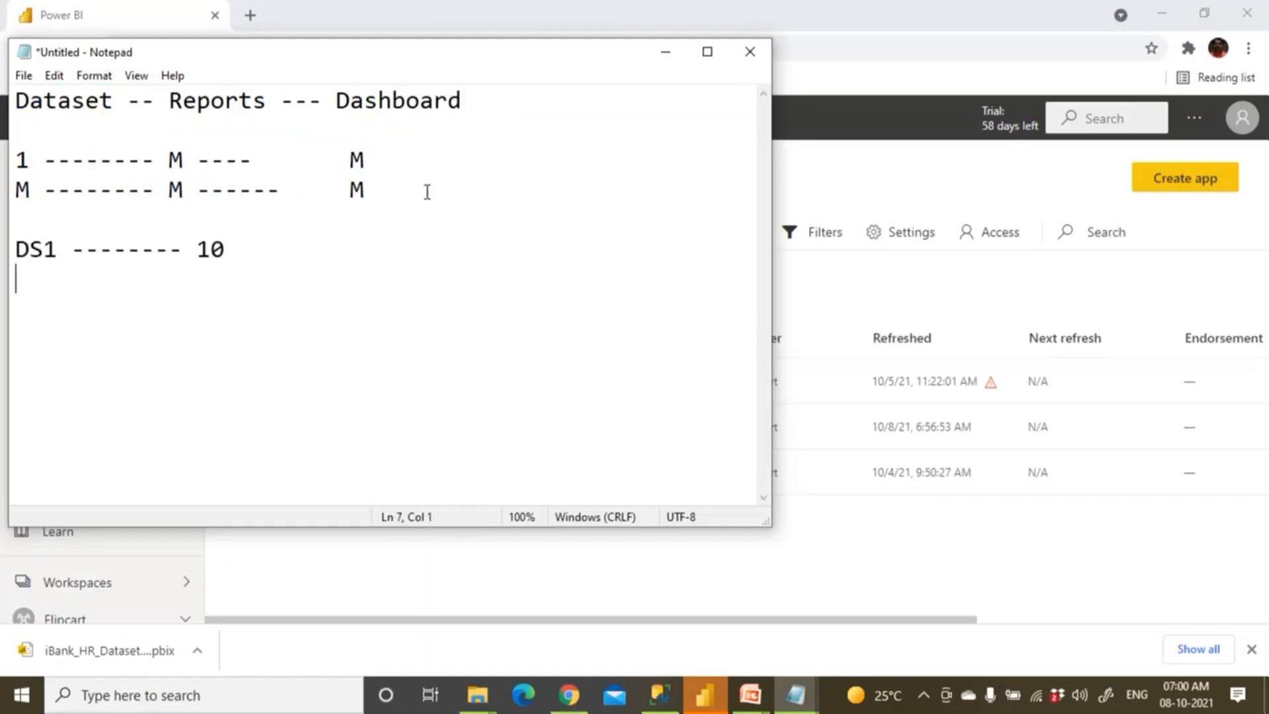
# - Add a second example row reading "DS2---------- 20" under the DS1 row
pyautogui.write('DS2')
pyautogui.press('BackSpace')
pyautogui.write('S')
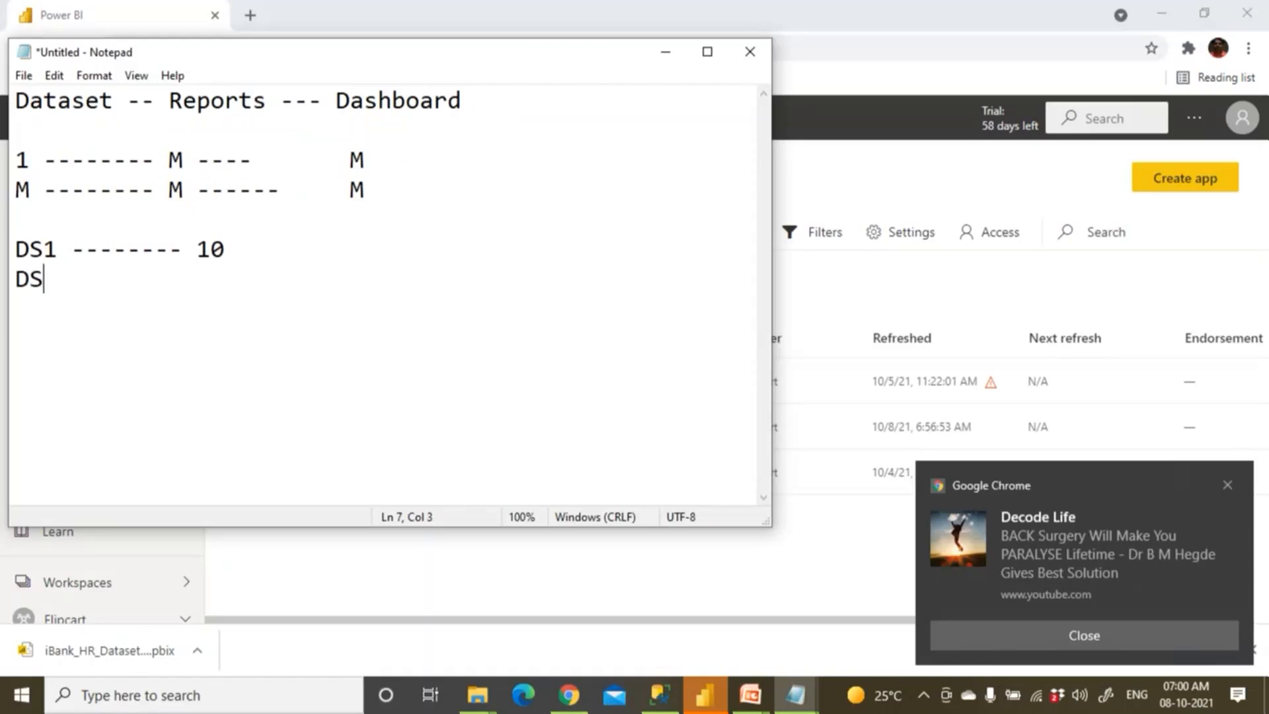
pyautogui.write('2---------- ')
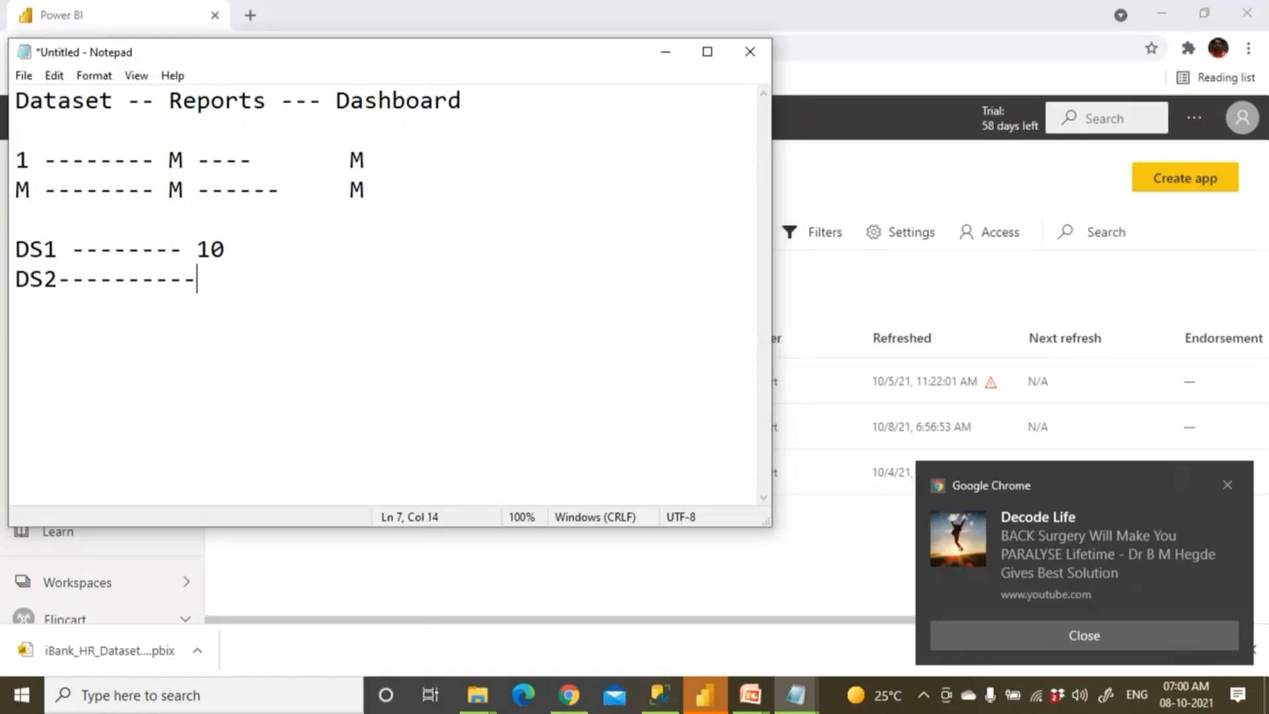
pyautogui.write('20')
# - Extend the DS1 example row with "-------- DB1 (" to link it to a dashboard
pyautogui.click(284, 245)
pyautogui.write('-------- DB1')
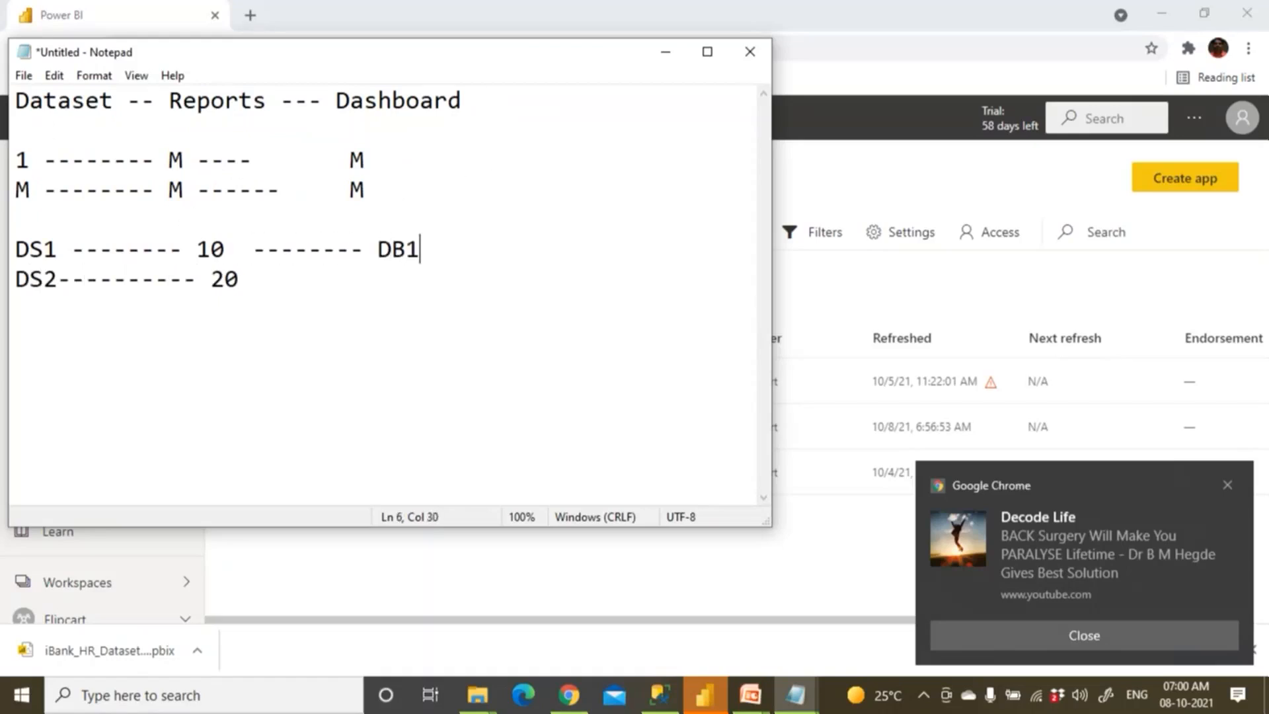
pyautogui.write(' (')
# - Examine how the DS1 and DS2 report counts relate to dashboard DB1, dismissing the browser notification
pyautogui.moveTo(196, 249); pyautogui.dragTo(227, 249)
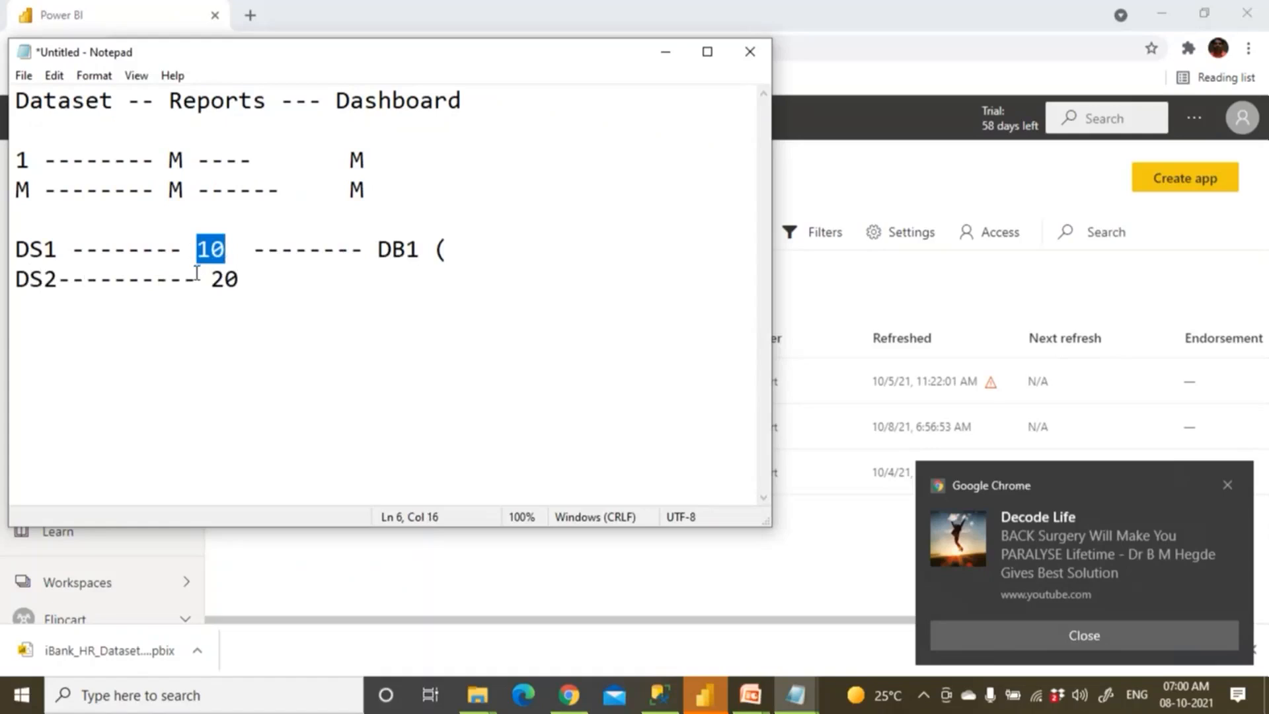
pyautogui.moveTo(211, 279); pyautogui.dragTo(250, 283)
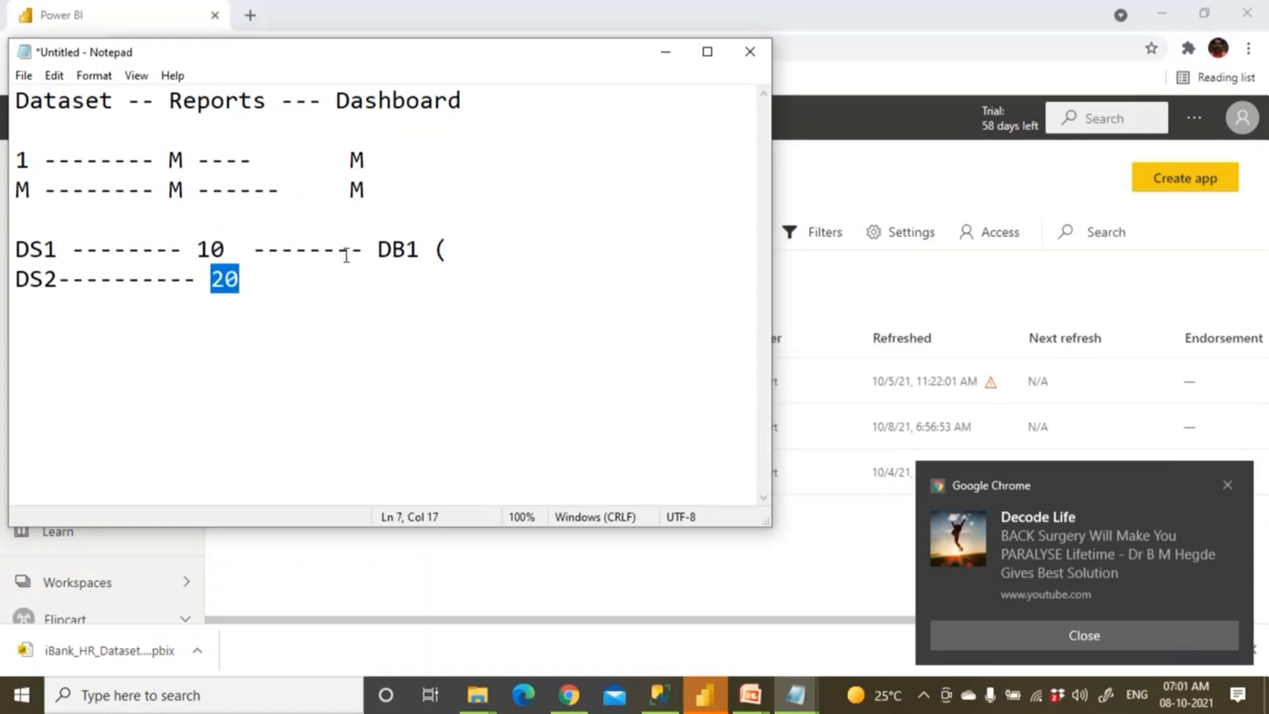
pyautogui.moveTo(364, 249); pyautogui.dragTo(448, 249)
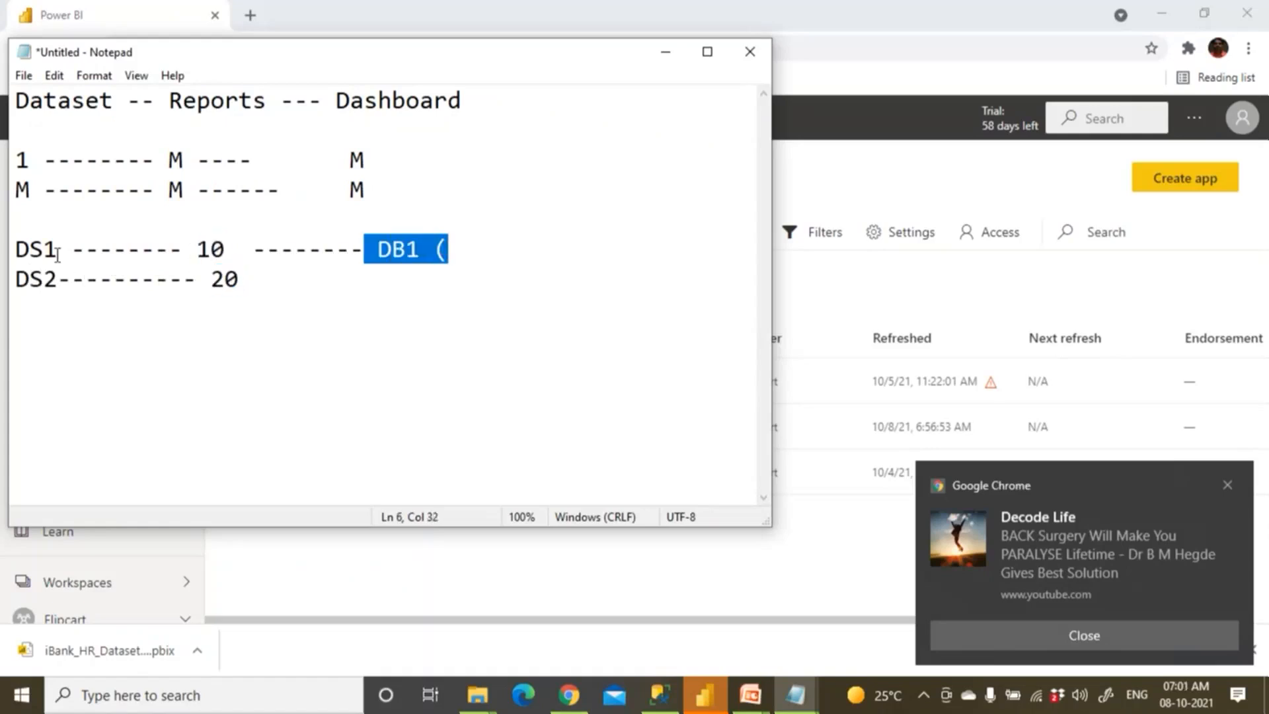
pyautogui.moveTo(59, 249); pyautogui.dragTo(14, 249)
pyautogui.moveTo(196, 249); pyautogui.dragTo(240, 248)
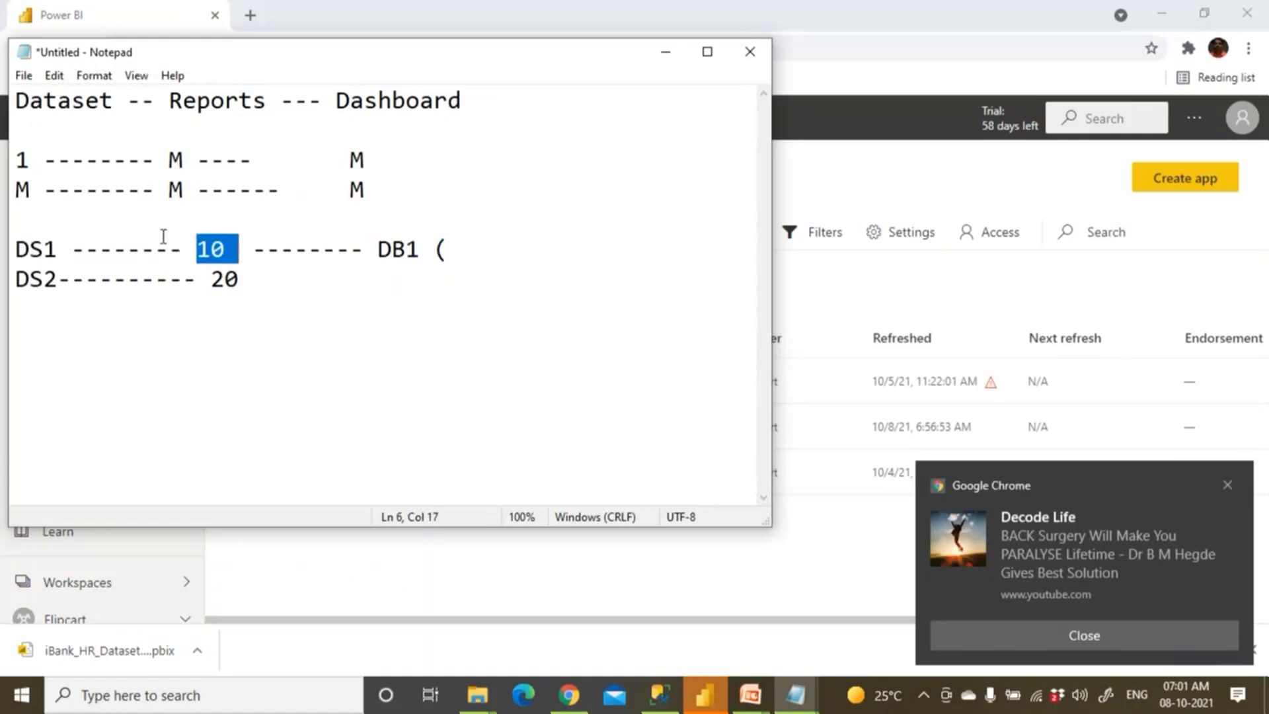
pyautogui.moveTo(60, 249); pyautogui.dragTo(16, 249)
pyautogui.moveTo(194, 249); pyautogui.dragTo(225, 249)
pyautogui.moveTo(365, 249); pyautogui.dragTo(434, 249)
pyautogui.moveTo(239, 249); pyautogui.dragTo(176, 249)
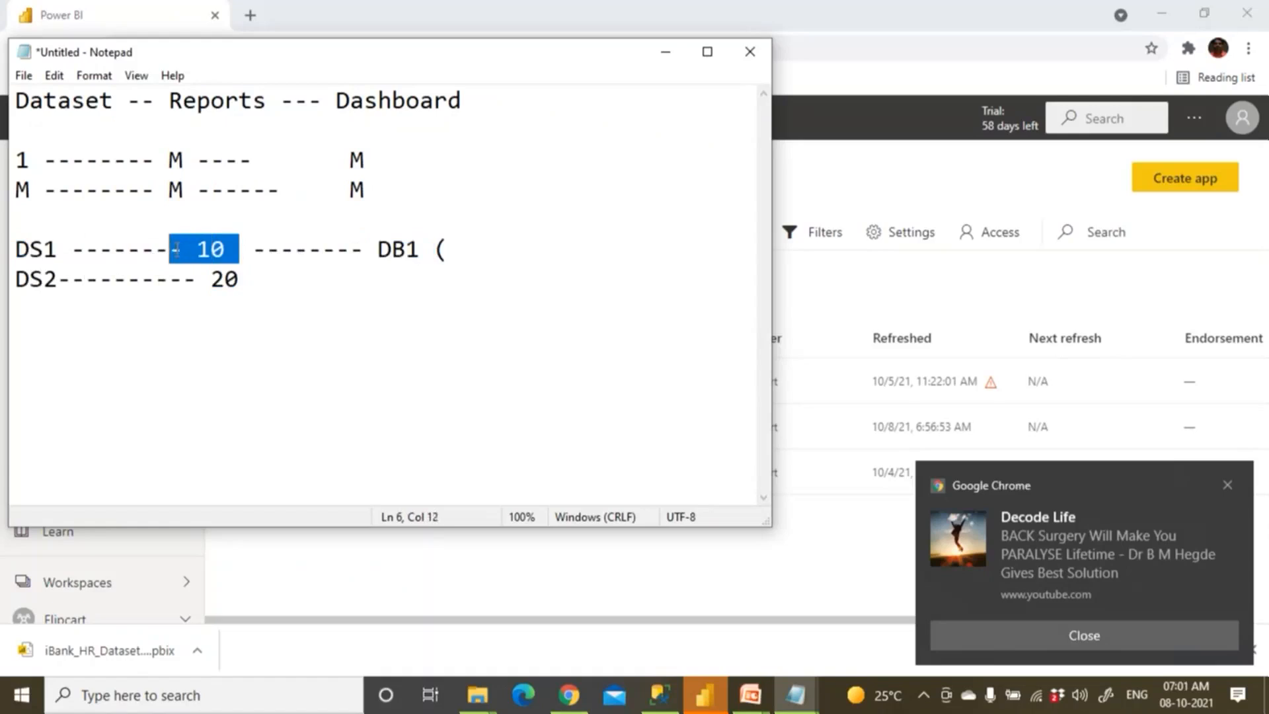
pyautogui.moveTo(254, 279); pyautogui.dragTo(198, 283)
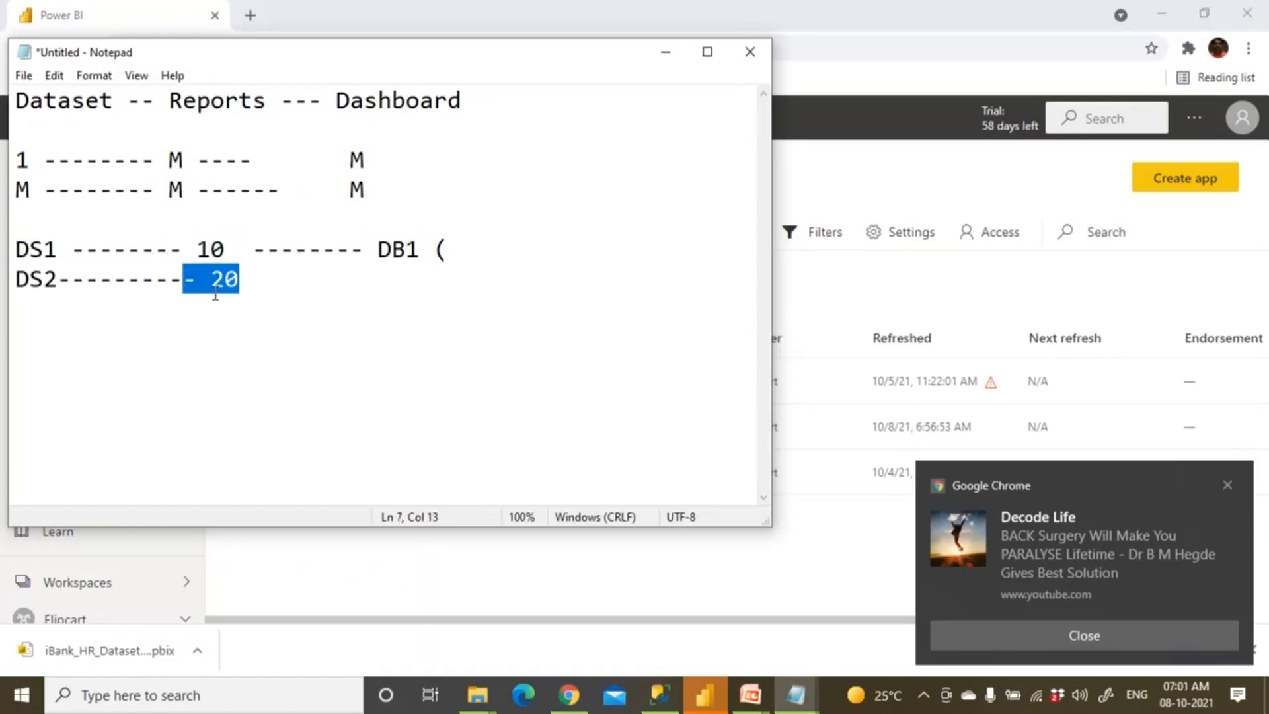
pyautogui.click(1029, 641)
pyautogui.moveTo(378, 249); pyautogui.dragTo(473, 249)
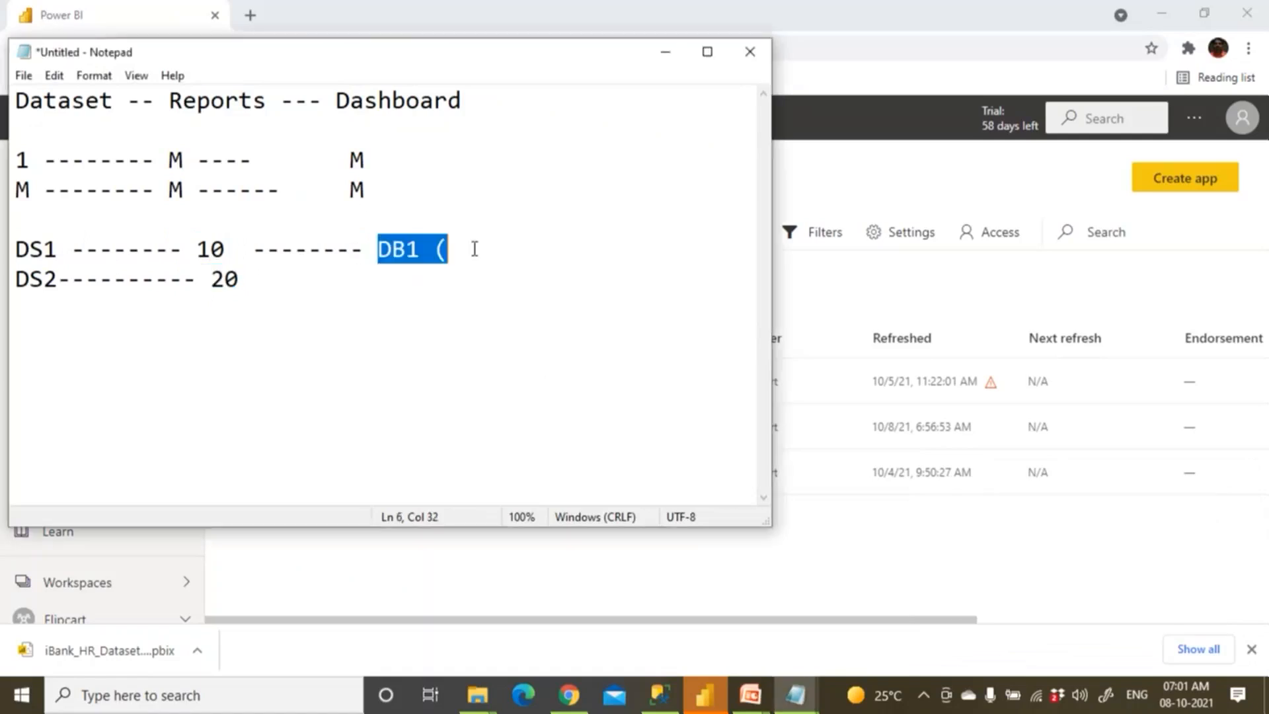
pyautogui.moveTo(86, 249); pyautogui.dragTo(15, 279)
pyautogui.doubleClick(200, 249)
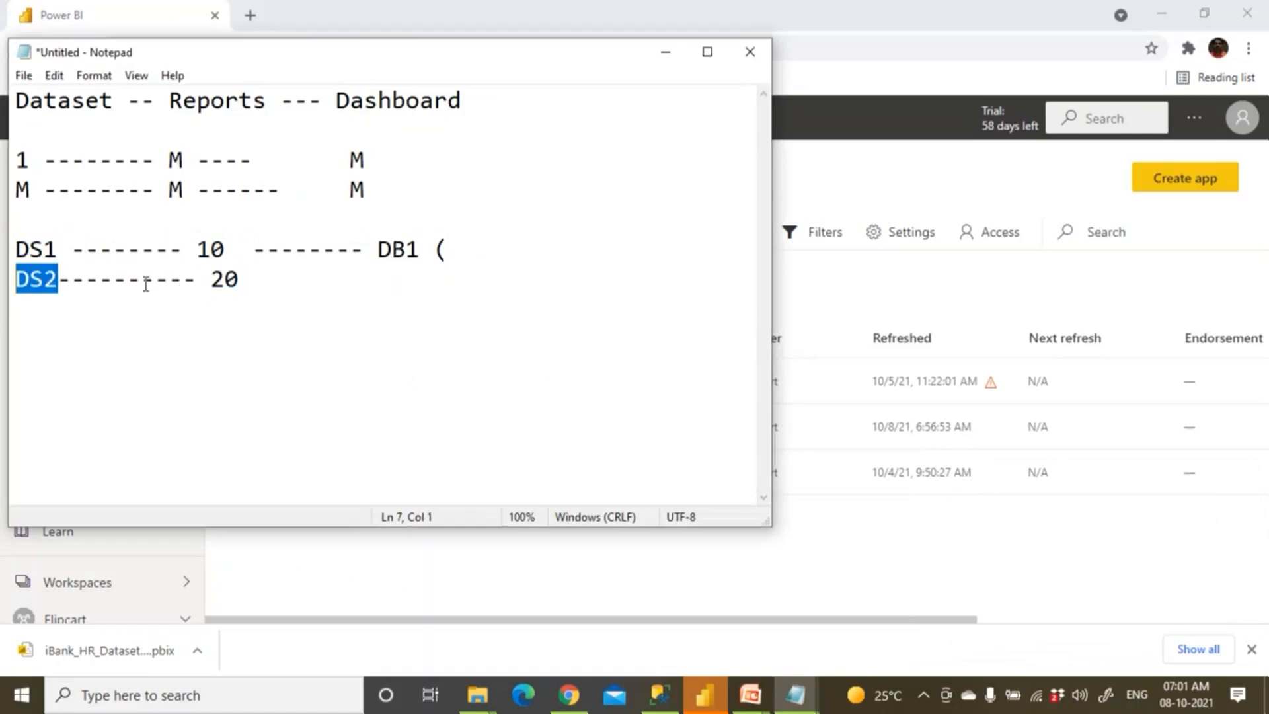
pyautogui.moveTo(209, 279); pyautogui.dragTo(258, 276)
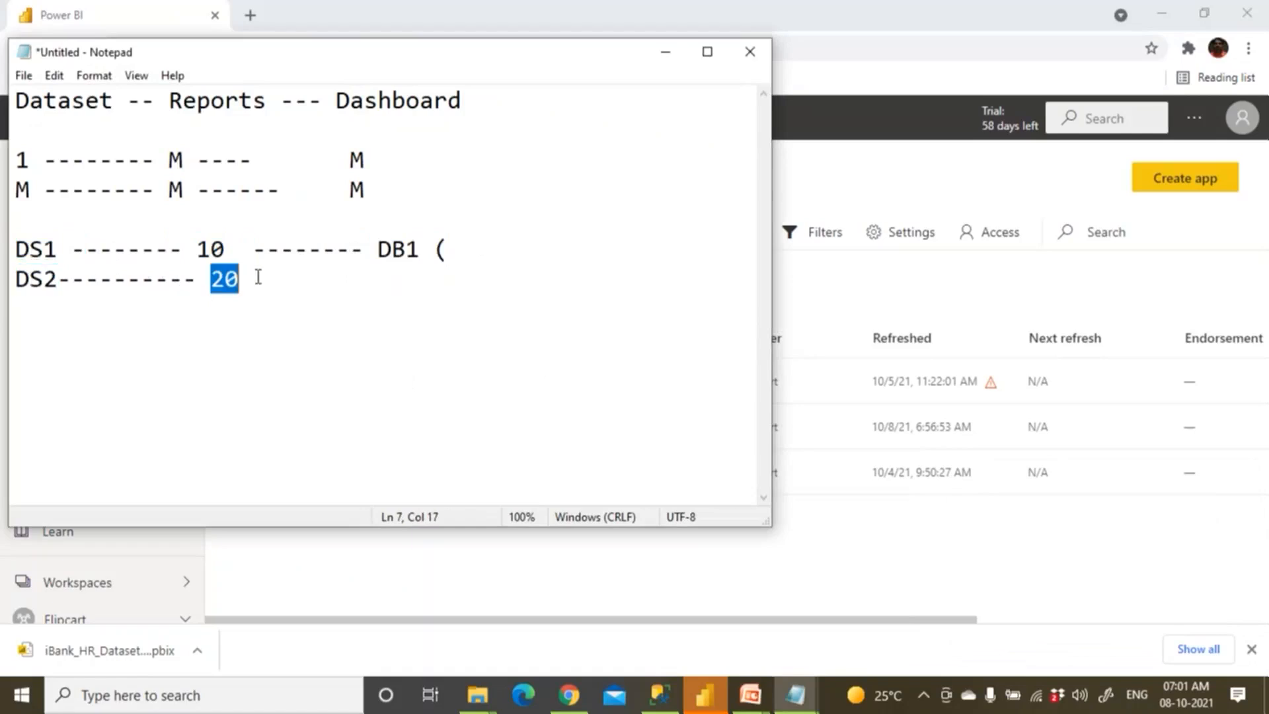
pyautogui.click(172, 210)
# - Add a line under the heading reading "Detailed -- High Level", with Detailed aligned beneath Reports
pyautogui.click(468, 101)
pyautogui.press('Return')
pyautogui.write('D')
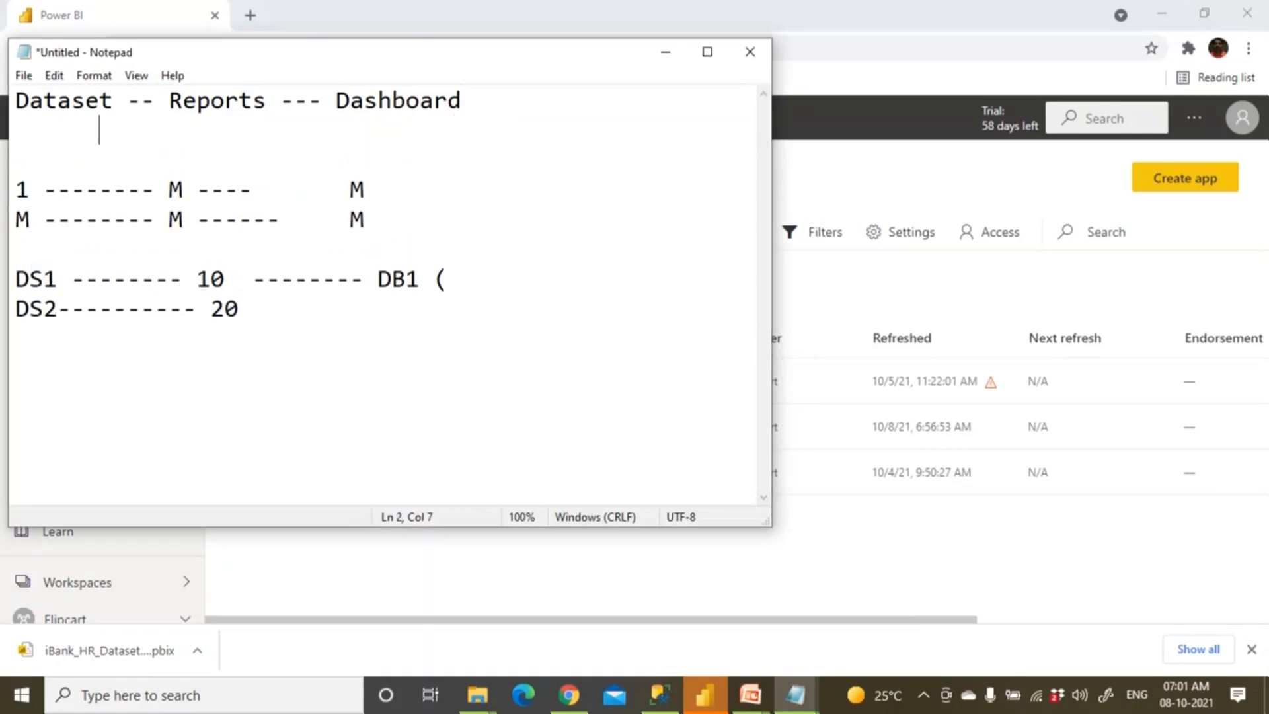
pyautogui.write('etail')
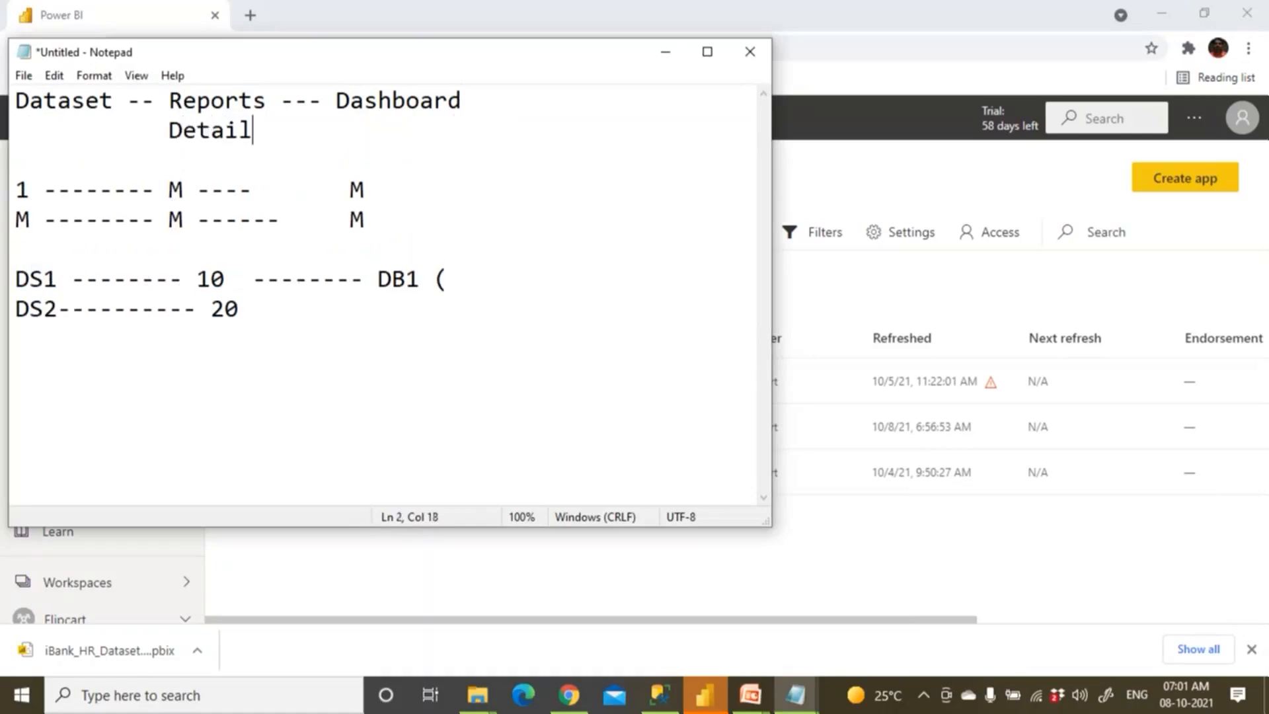
pyautogui.write('ed  -- High Level')
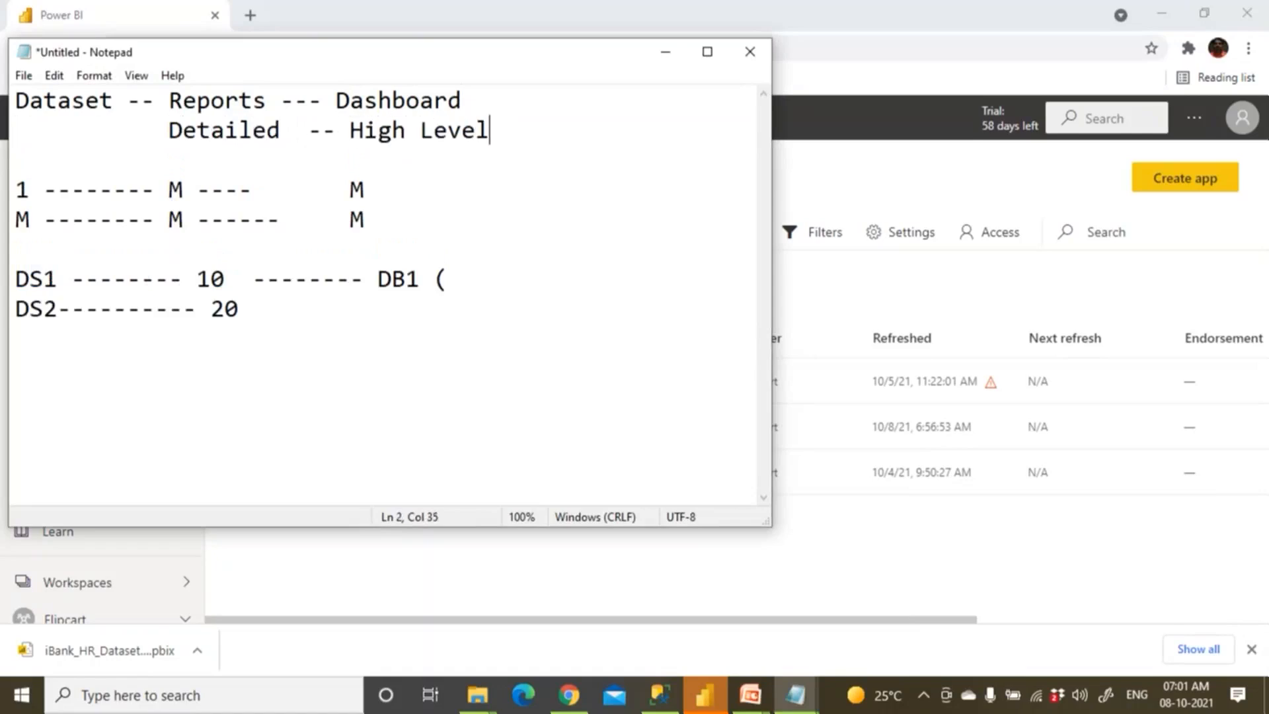
# - Review the DS1 and DS2 example rows again, highlighting each dataset, its report count and the DB1 dashboard
pyautogui.click(197, 278)
pyautogui.keyDown('shift'); pyautogui.click(254, 275); pyautogui.keyUp('shift')
pyautogui.doubleClick(262, 318)
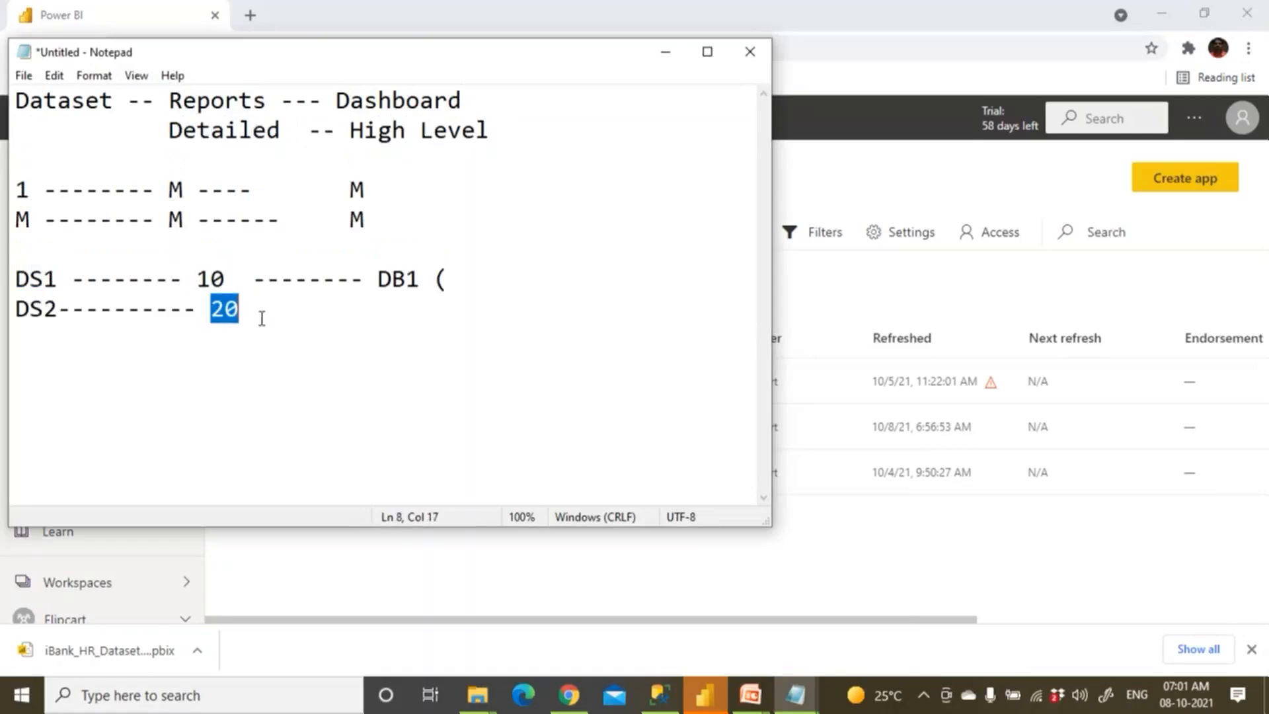
pyautogui.doubleClick(230, 278)
pyautogui.doubleClick(53, 279)
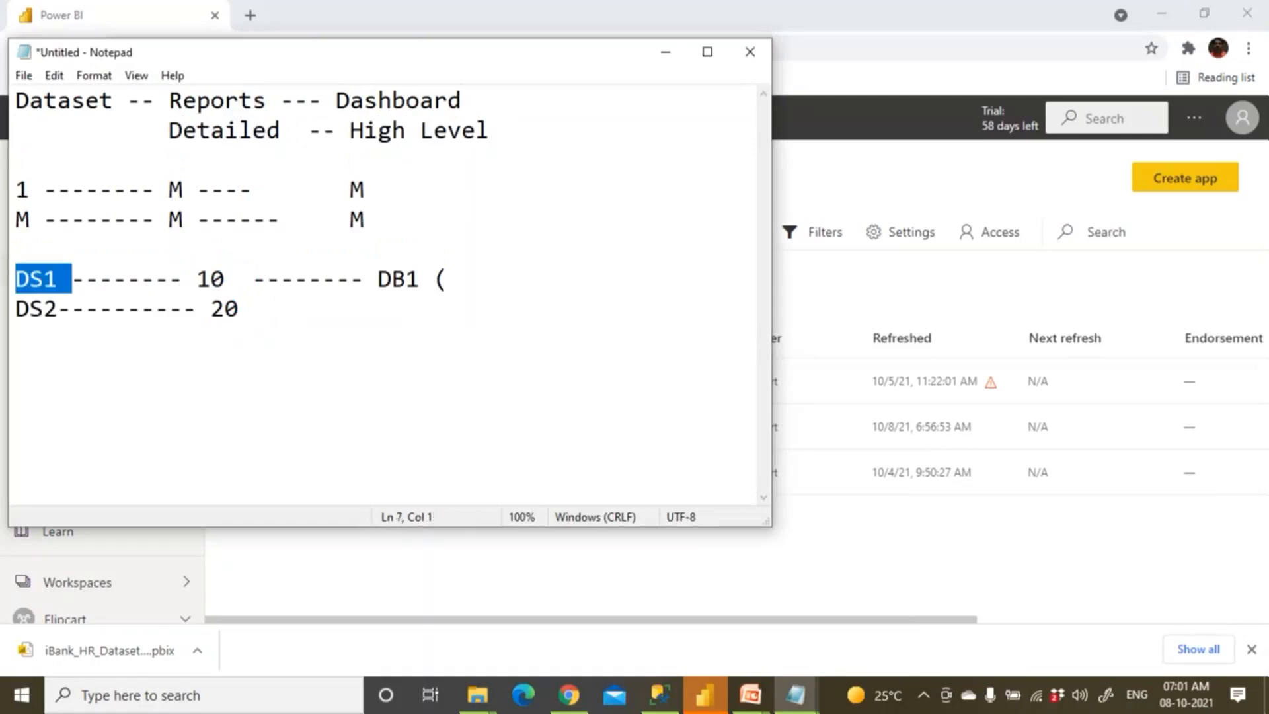
pyautogui.moveTo(197, 279); pyautogui.dragTo(236, 281)
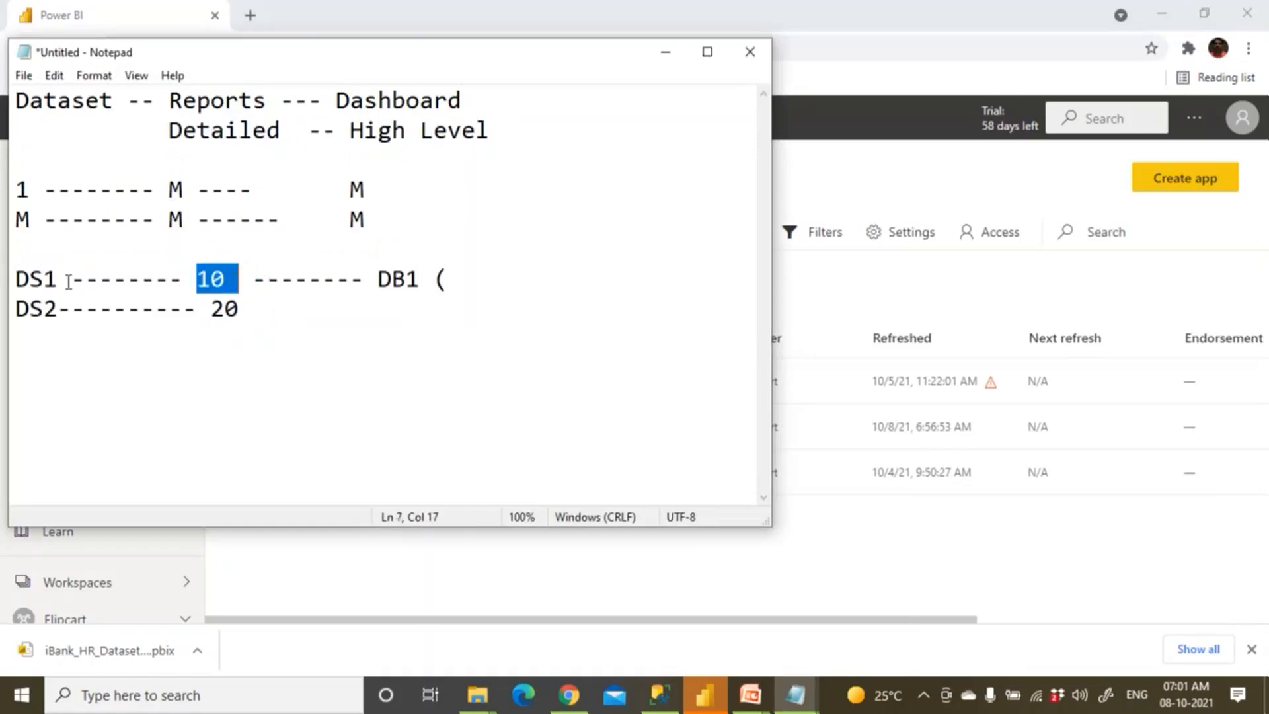
pyautogui.doubleClick(54, 281)
pyautogui.doubleClick(232, 309)
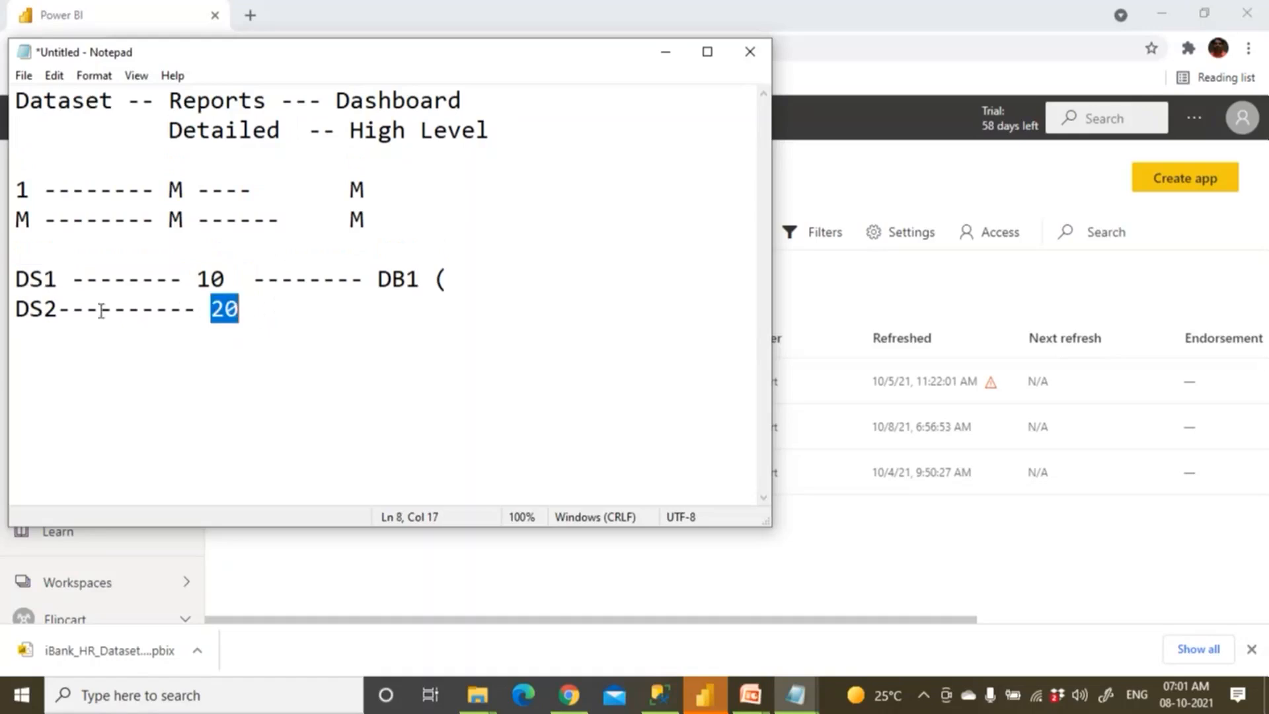
pyautogui.moveTo(72, 308); pyautogui.dragTo(13, 310)
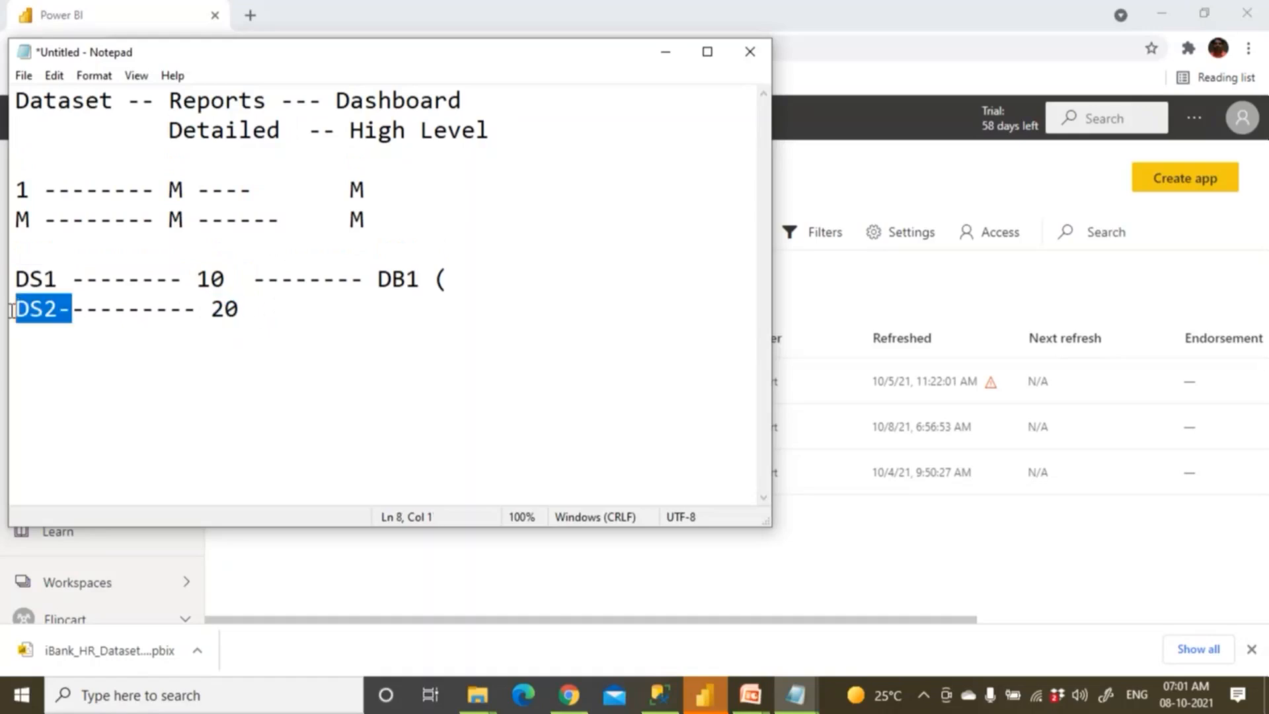
pyautogui.doubleClick(415, 277)
pyautogui.keyDown('shift'); pyautogui.click(485, 282); pyautogui.keyUp('shift')
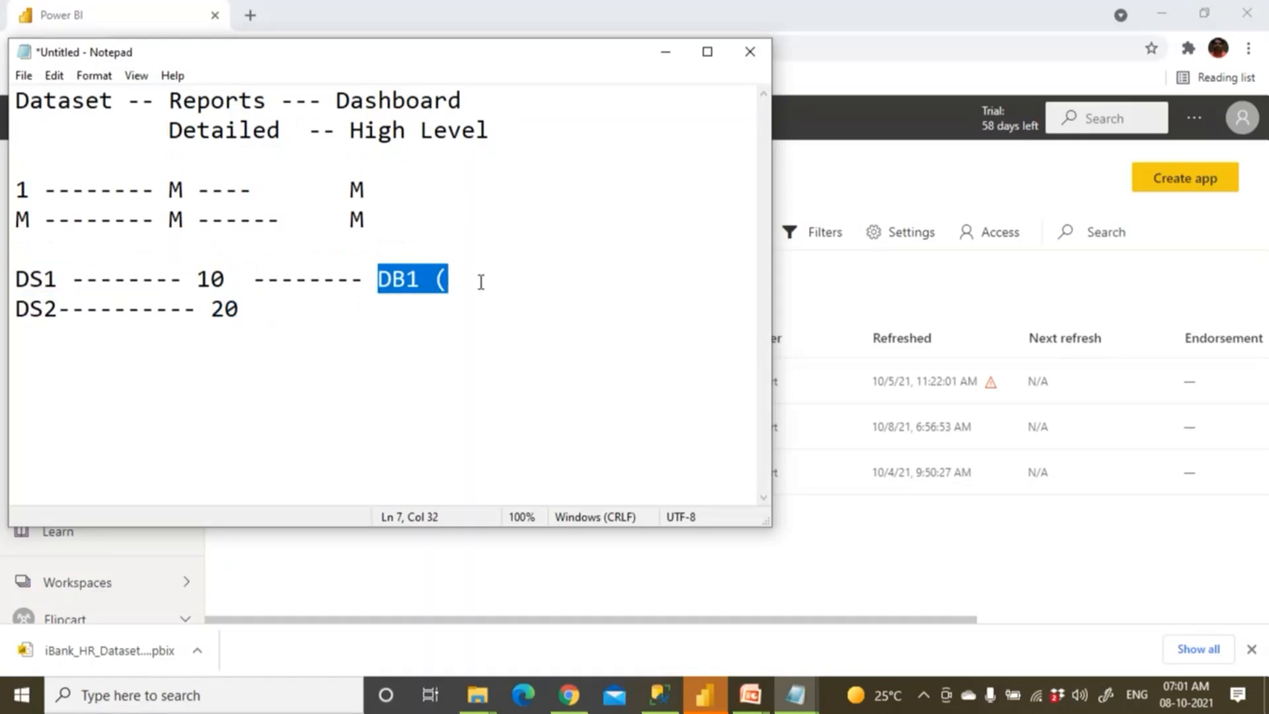
pyautogui.moveTo(16, 279); pyautogui.dragTo(480, 280)
pyautogui.click(388, 310)
pyautogui.doubleClick(211, 279)
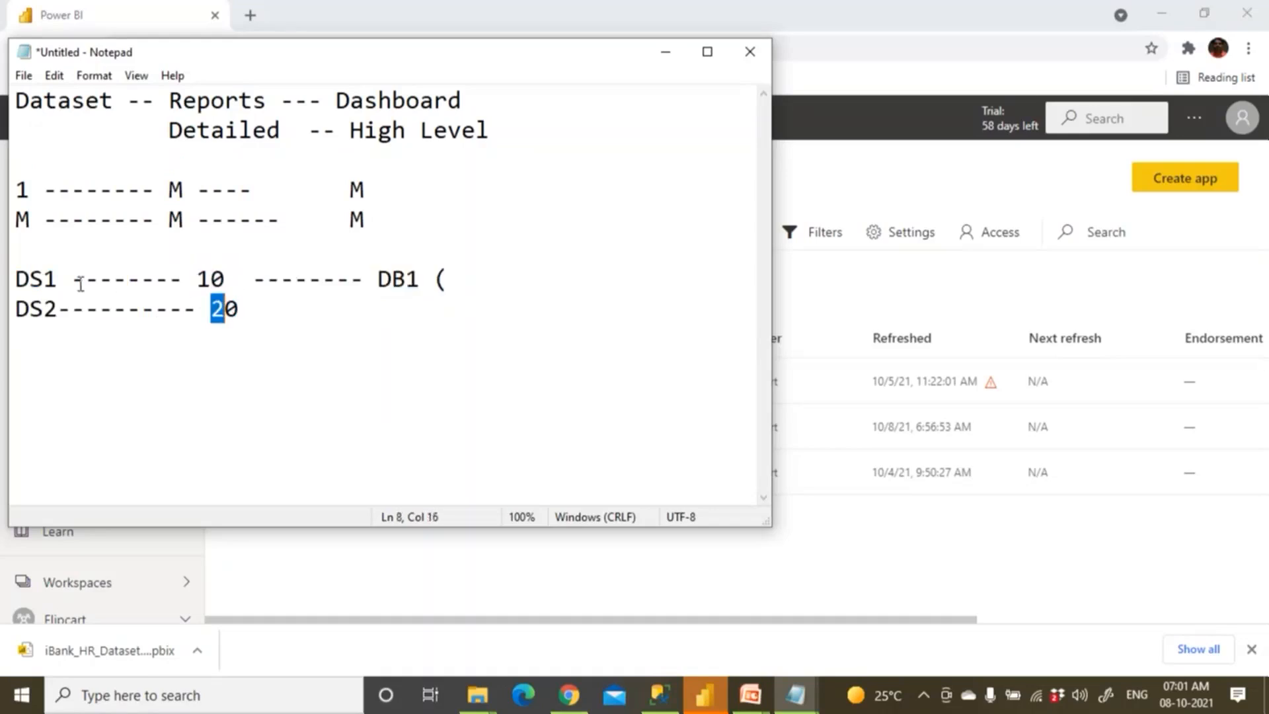
pyautogui.doubleClick(16, 278)
pyautogui.doubleClick(12, 308)
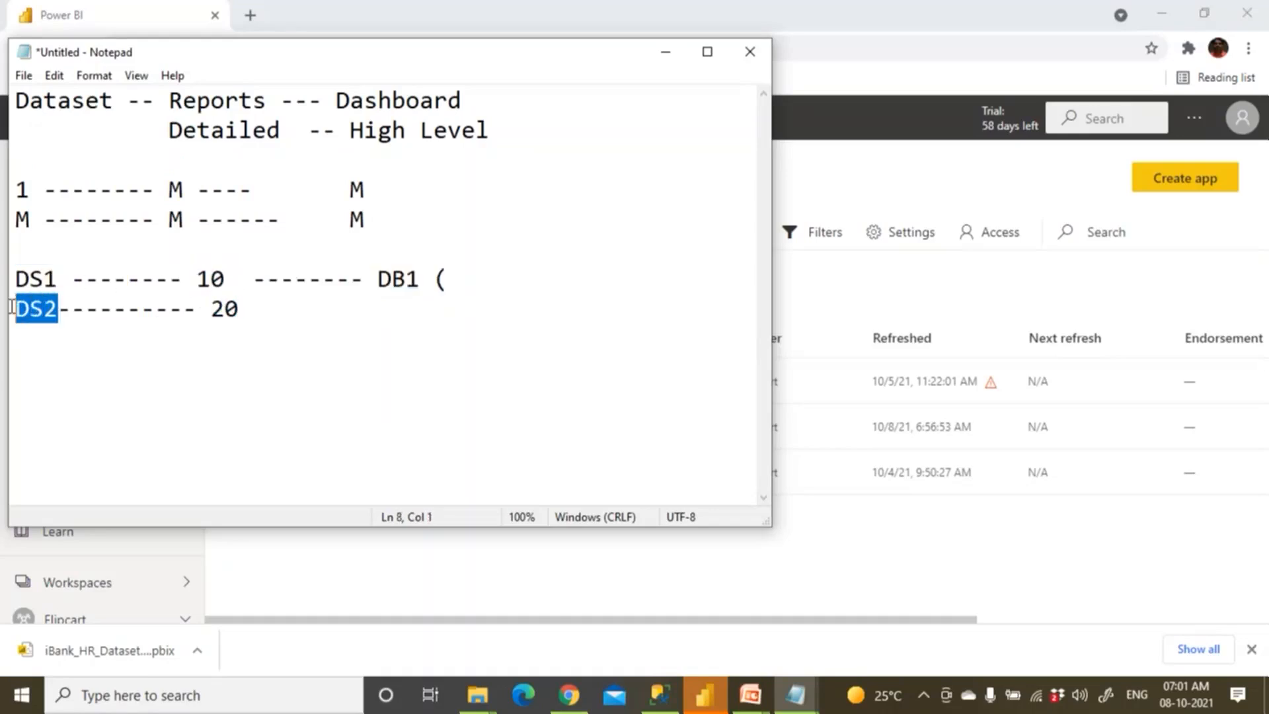
# - After a blank line below the examples, add the heading "Share to user" underlined with a row of dashes
pyautogui.click(349, 326)
pyautogui.press('Return')
pyautogui.press('Return')
pyautogui.write('Share')
pyautogui.press('Return')
pyautogui.write('----------------')
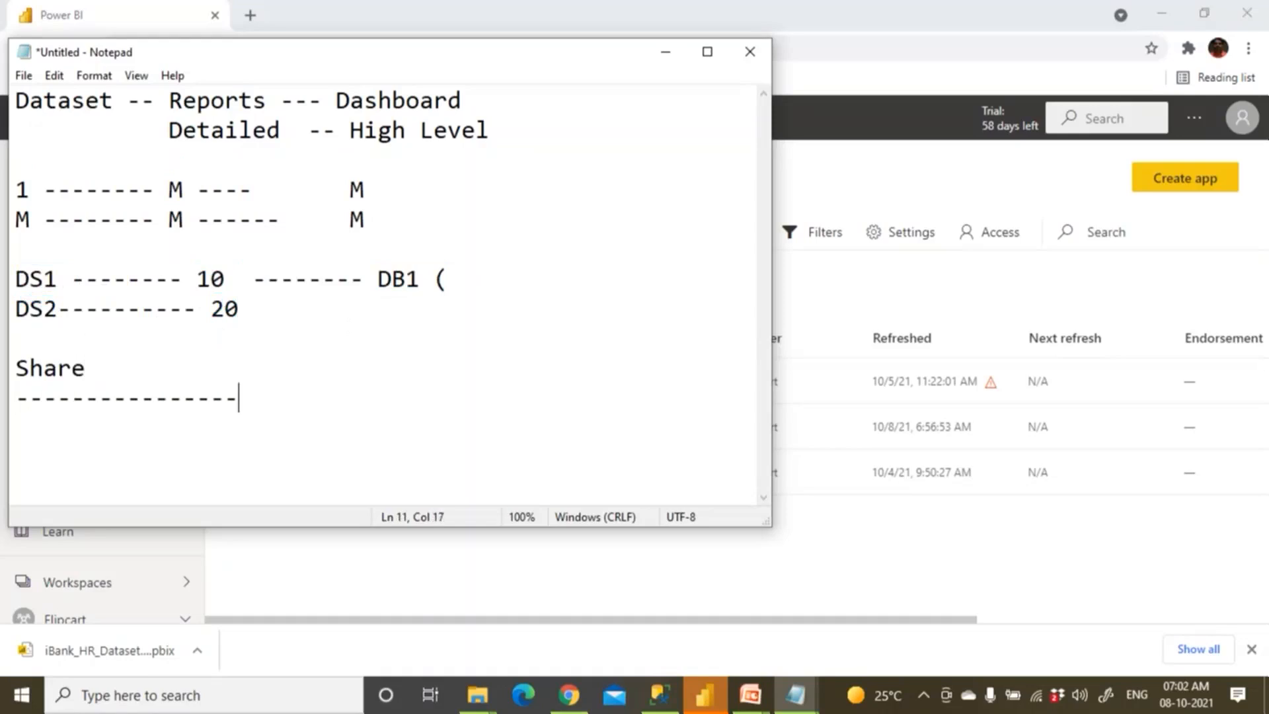
pyautogui.press('Up')
pyautogui.write('to user')
pyautogui.press('Down')
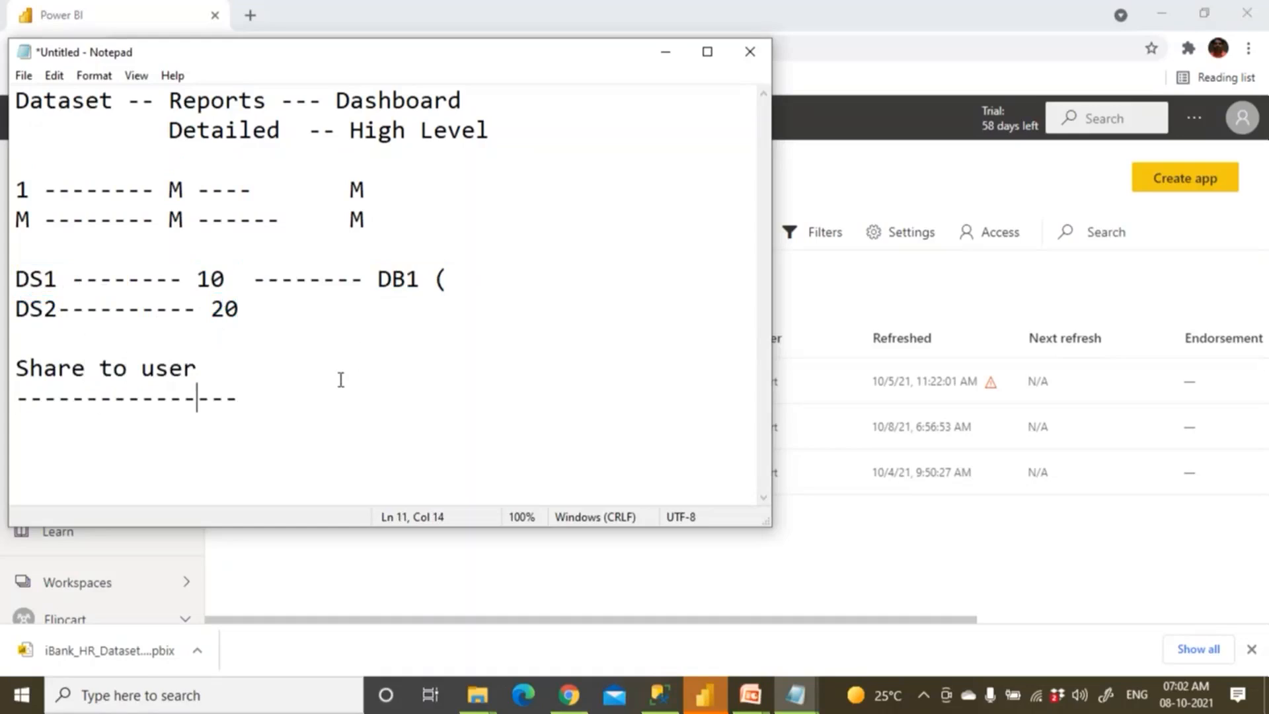
# - Add a line reading "Reports/Dashboard" under the dashed underline of the "Share to user" heading
pyautogui.click(255, 392)
pyautogui.press('Return')
pyautogui.write('Rep')
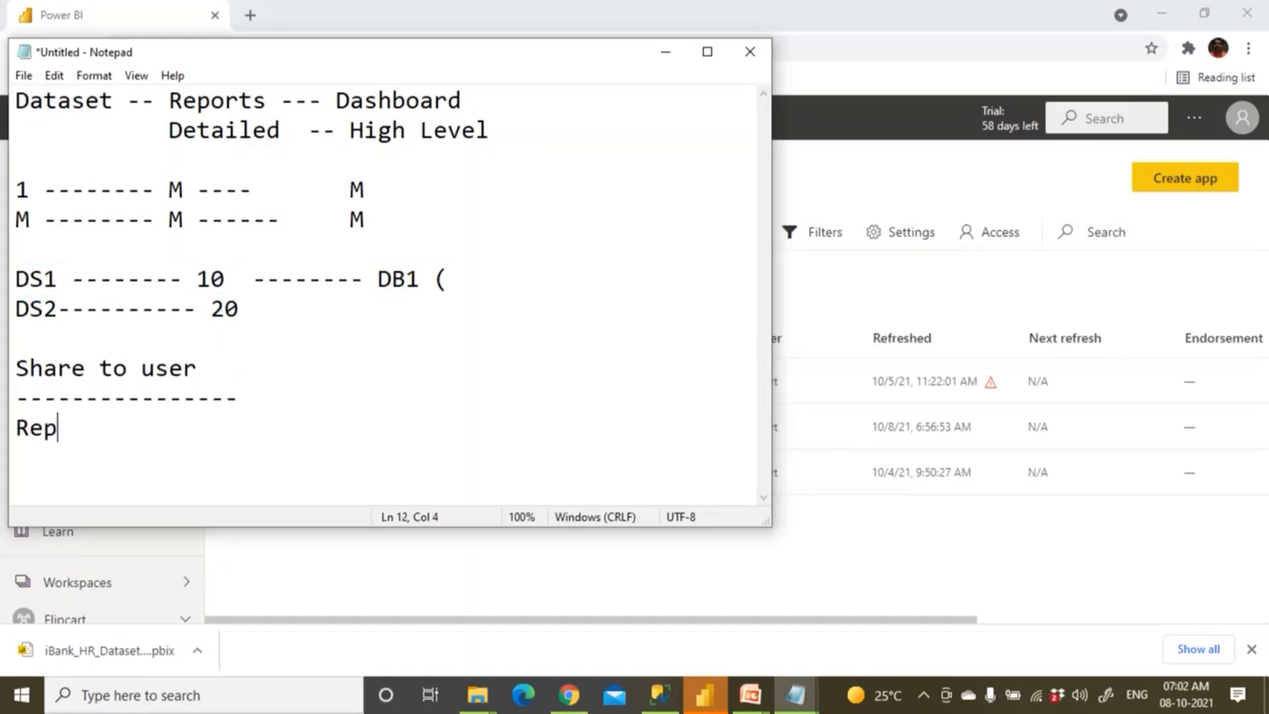
pyautogui.write('orts/Dhas')
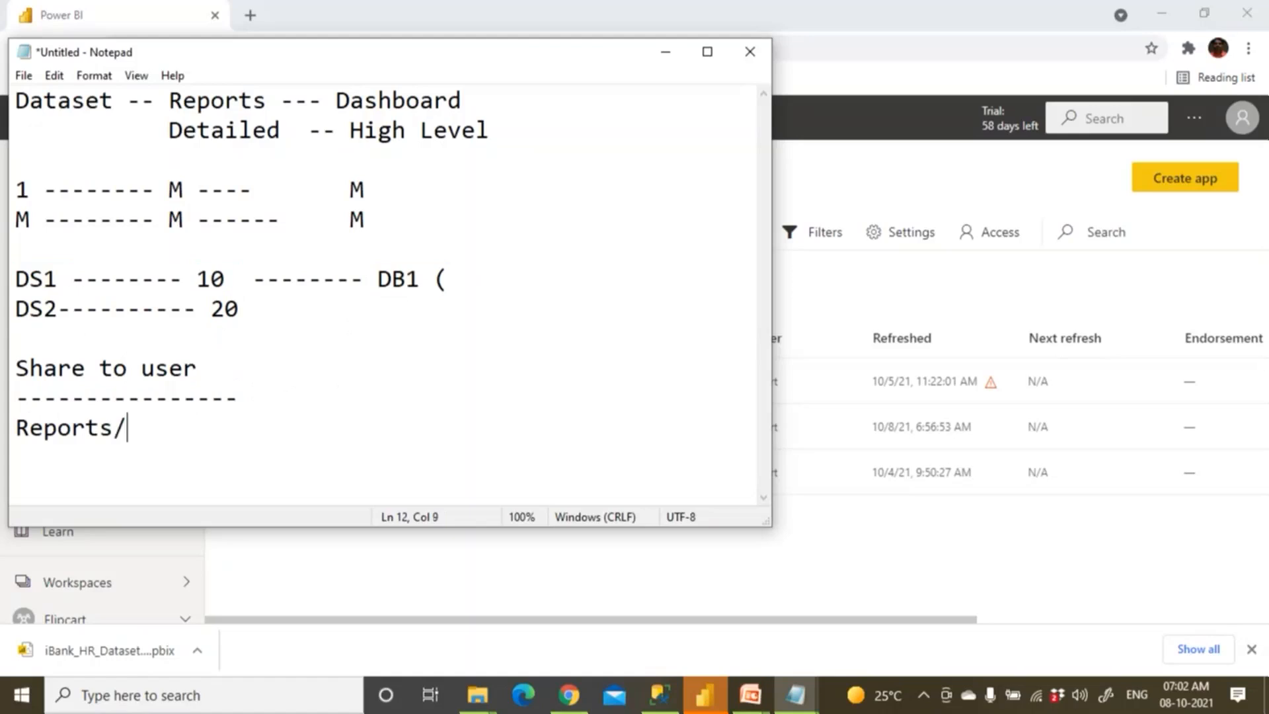
pyautogui.press('BackSpace')
pyautogui.press('BackSpace')
pyautogui.press('BackSpace')
pyautogui.write('ashboard')
# - Prefix the Reports/Dashboard line with "Dataset --- "
pyautogui.click(20, 430)
pyautogui.write('Dataset ')
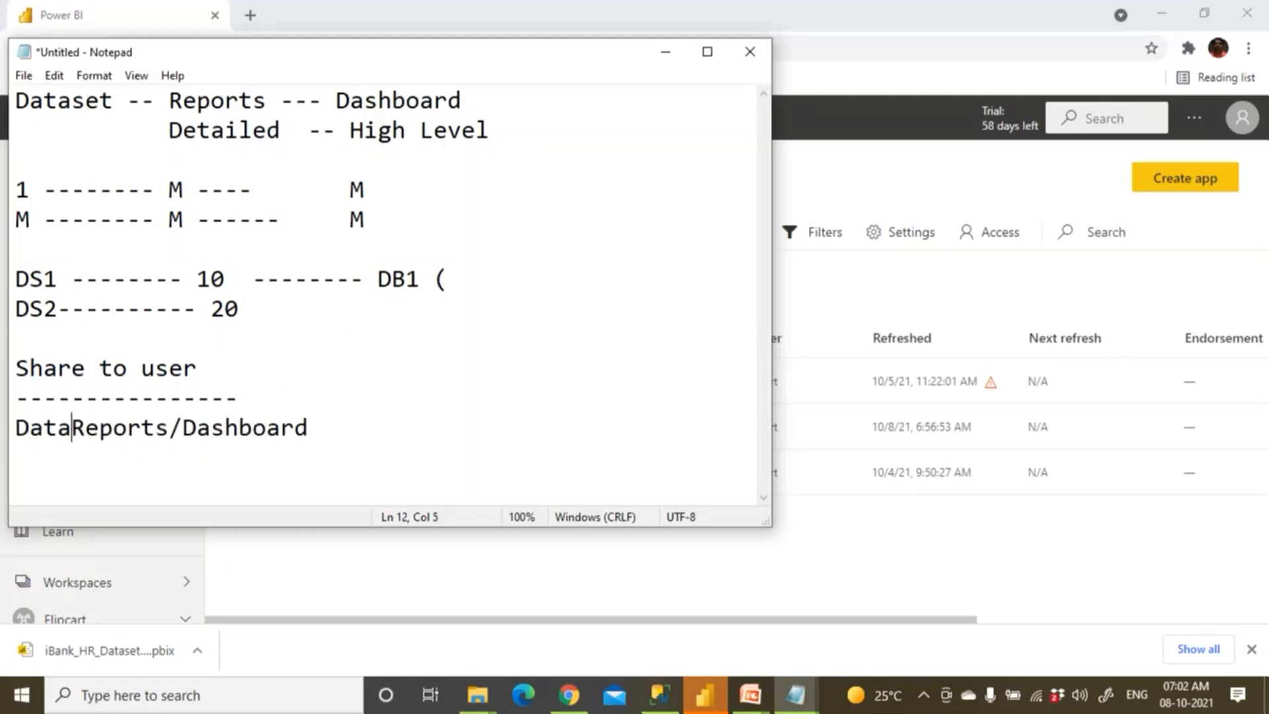
pyautogui.write('---')
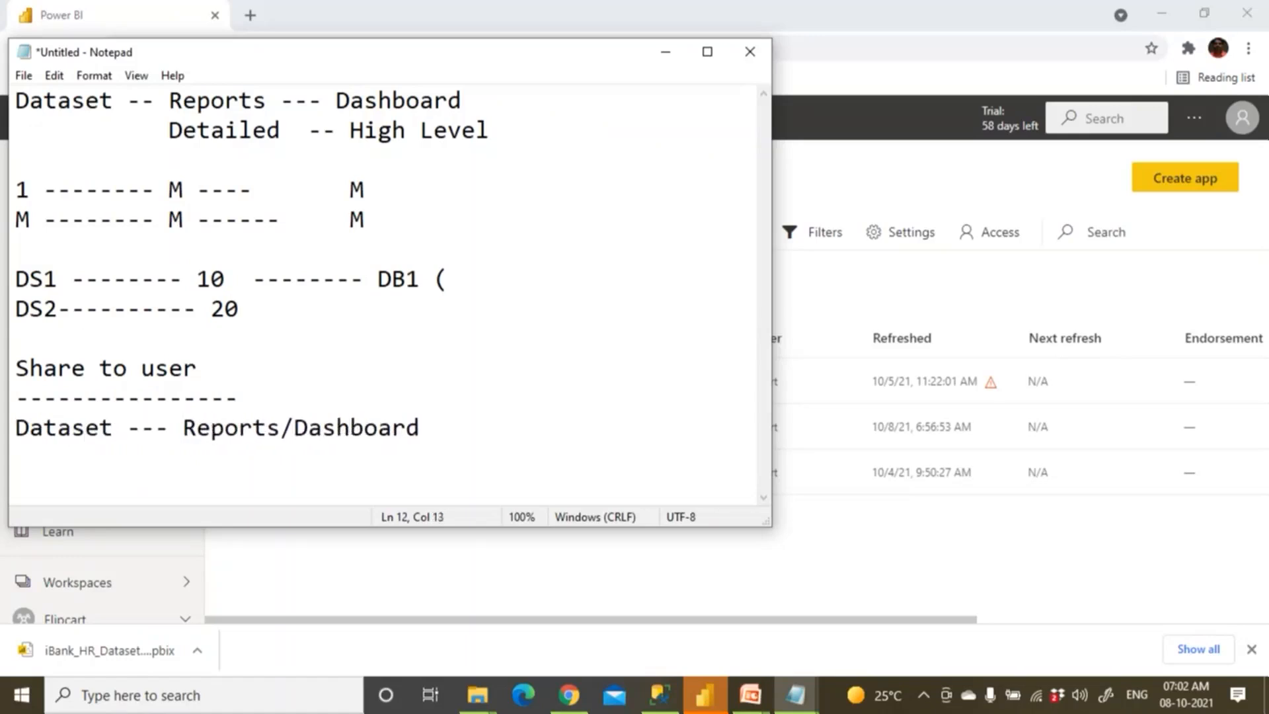
# - Examine how the dataset relates to reports and dashboards in the sharing line, comparing it with the DS1, 10 and DB1 example
pyautogui.moveTo(122, 427); pyautogui.dragTo(15, 427)
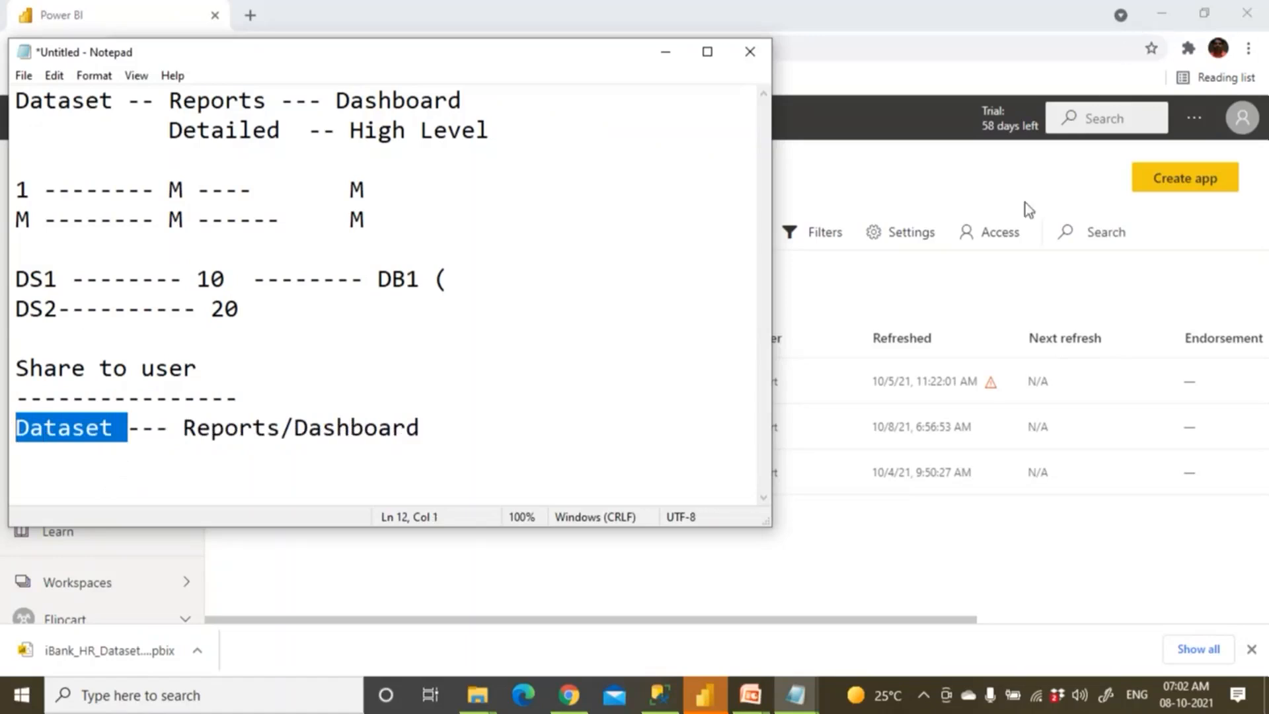
pyautogui.moveTo(179, 428); pyautogui.dragTo(459, 418)
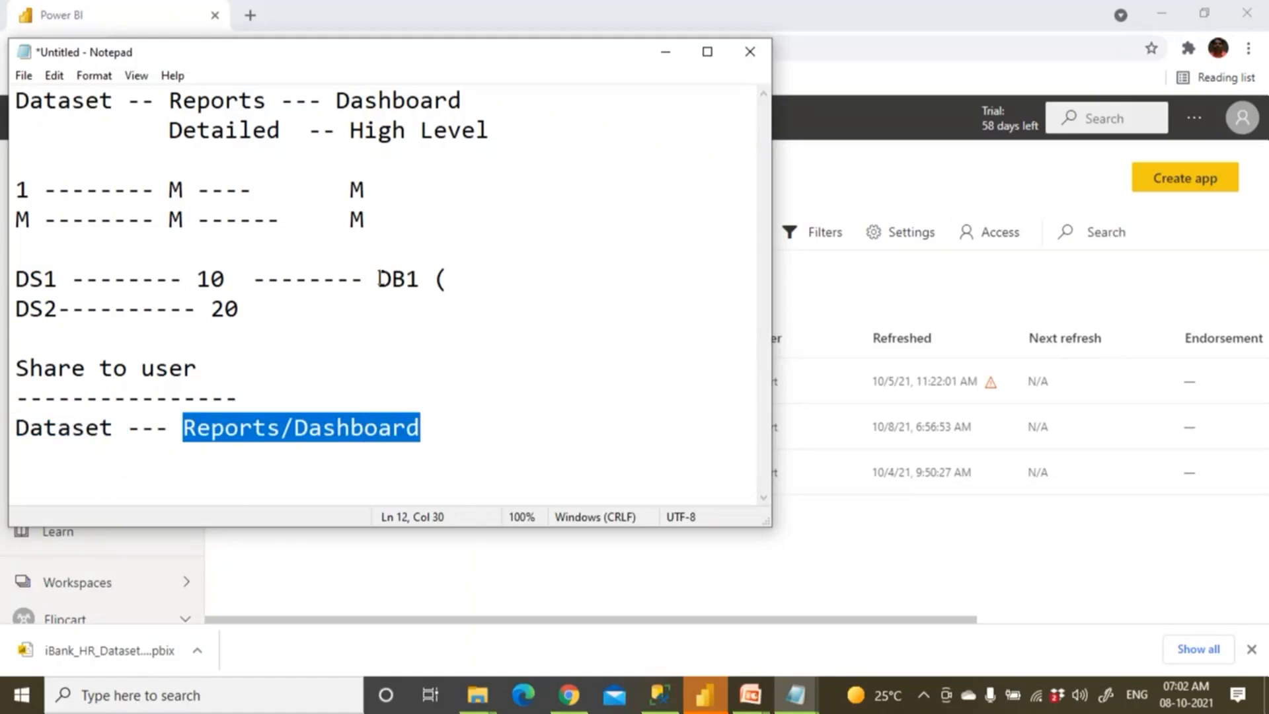
pyautogui.moveTo(378, 279); pyautogui.dragTo(467, 275)
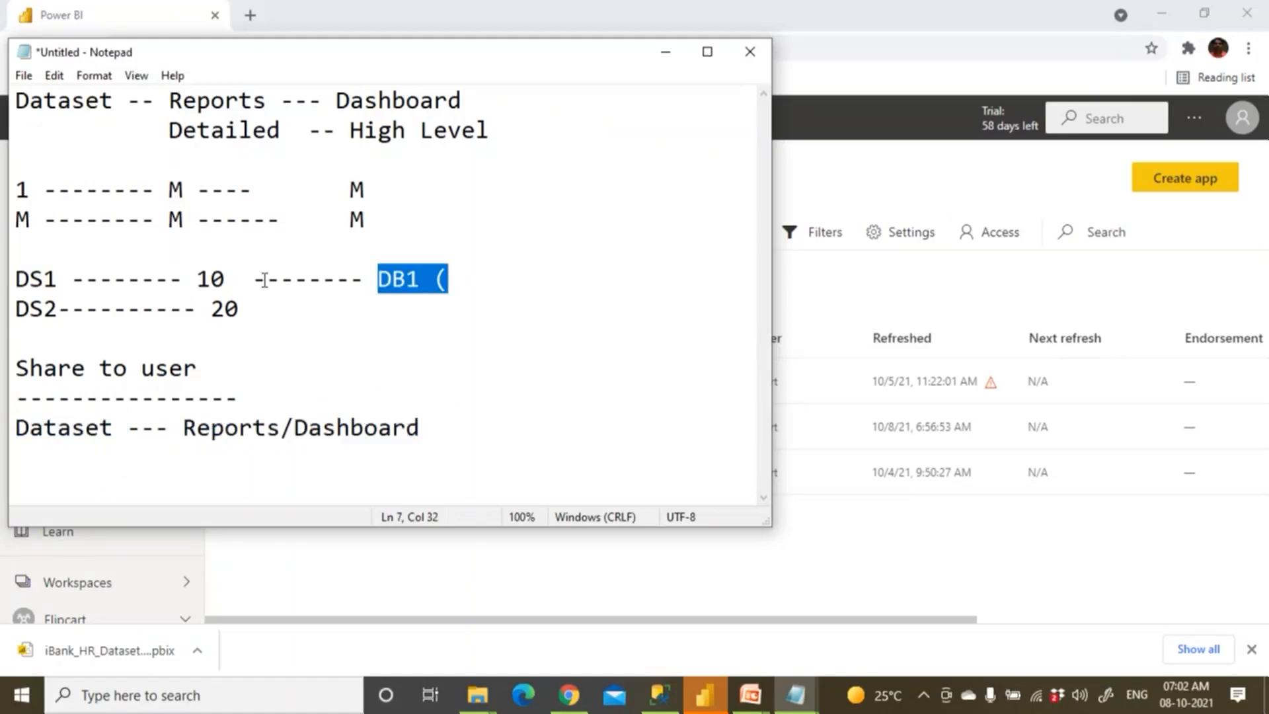
pyautogui.moveTo(265, 280); pyautogui.dragTo(196, 279)
pyautogui.click(211, 279)
pyautogui.doubleClick(211, 279)
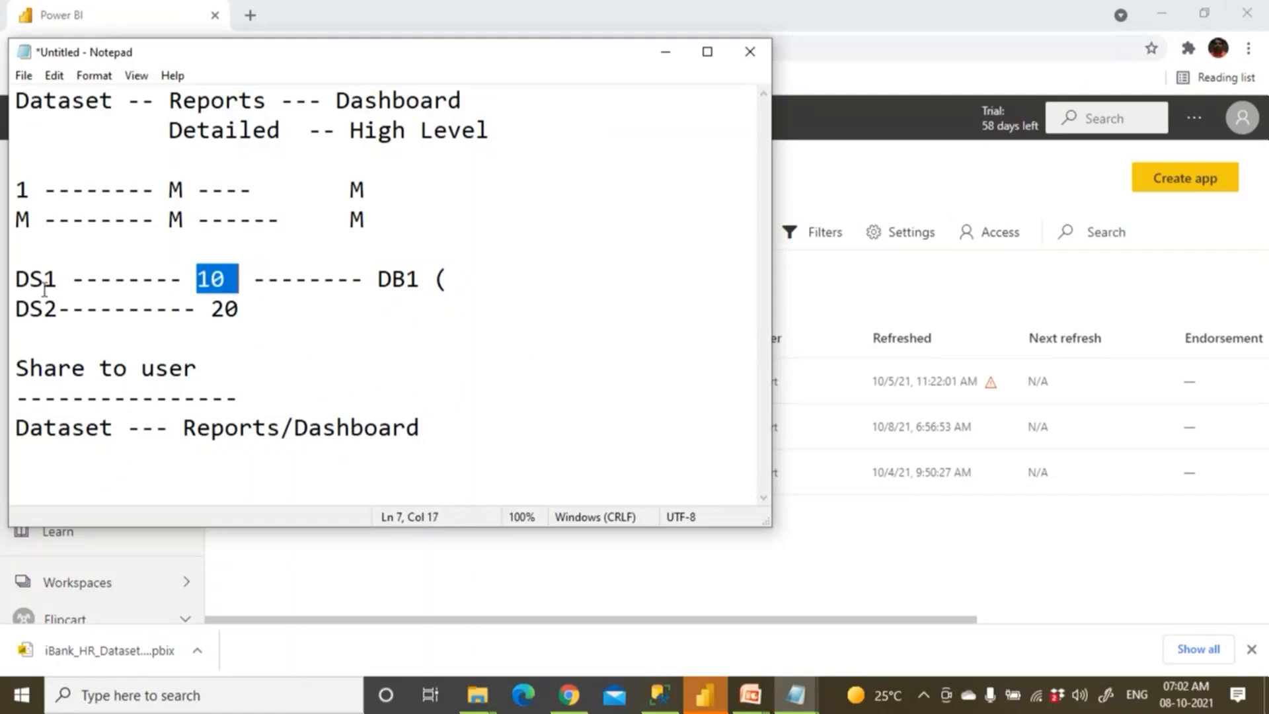
pyautogui.moveTo(58, 279); pyautogui.dragTo(16, 279)
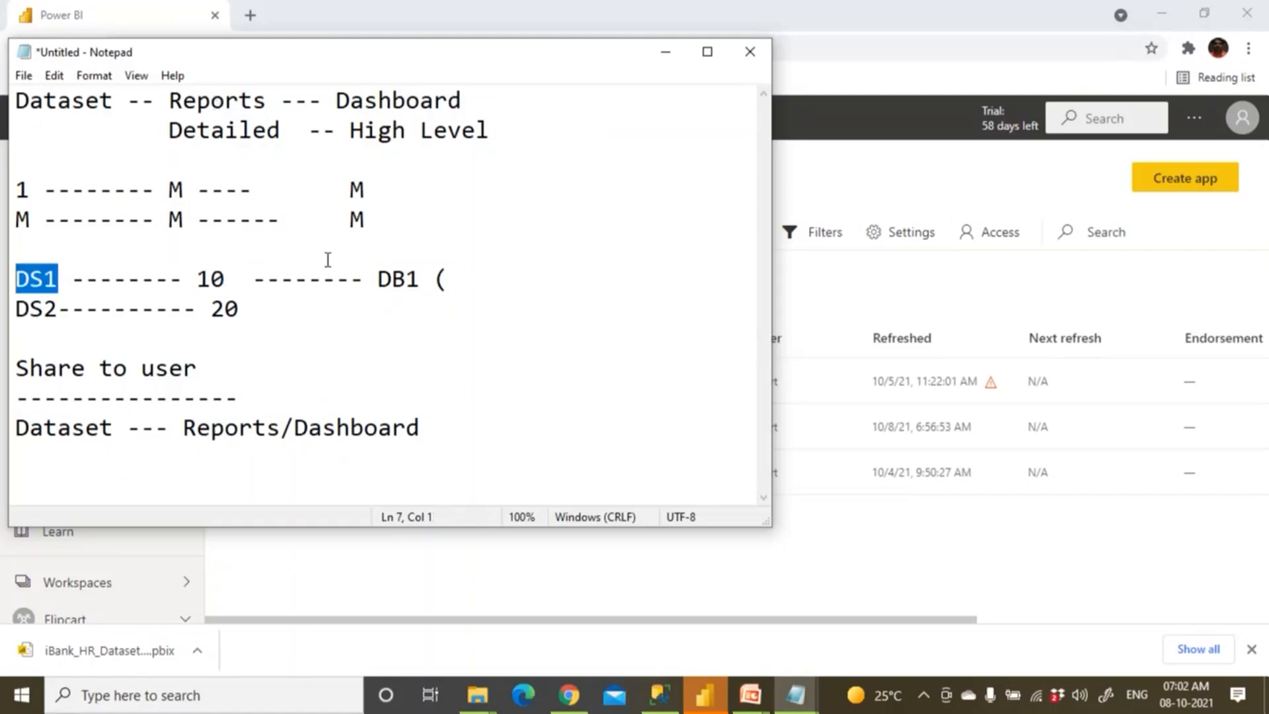
pyautogui.moveTo(185, 428); pyautogui.dragTo(406, 433)
pyautogui.doubleClick(289, 442)
pyautogui.click(502, 435)
pyautogui.moveTo(502, 436); pyautogui.dragTo(14, 428)
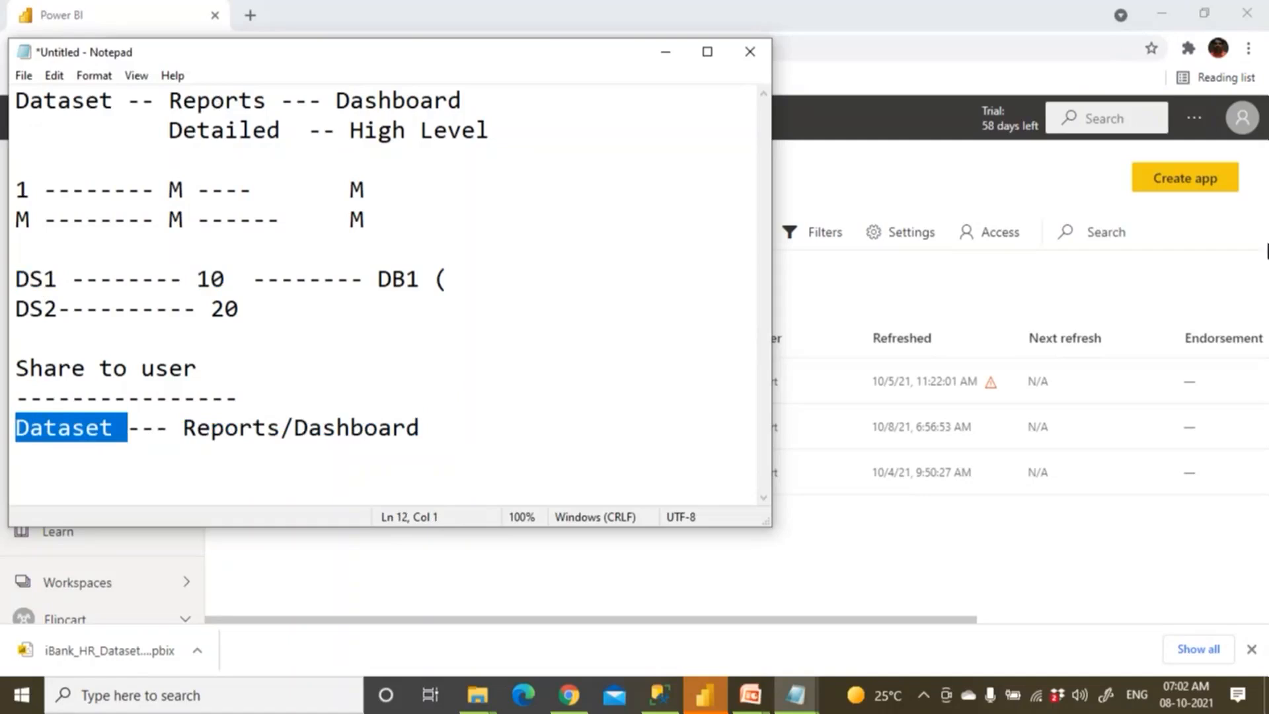
# - Replace the slash between Reports and Dashboard in the sharing line with a spaced double dash
pyautogui.click(297, 433)
pyautogui.press('BackSpace')
pyautogui.write('--')
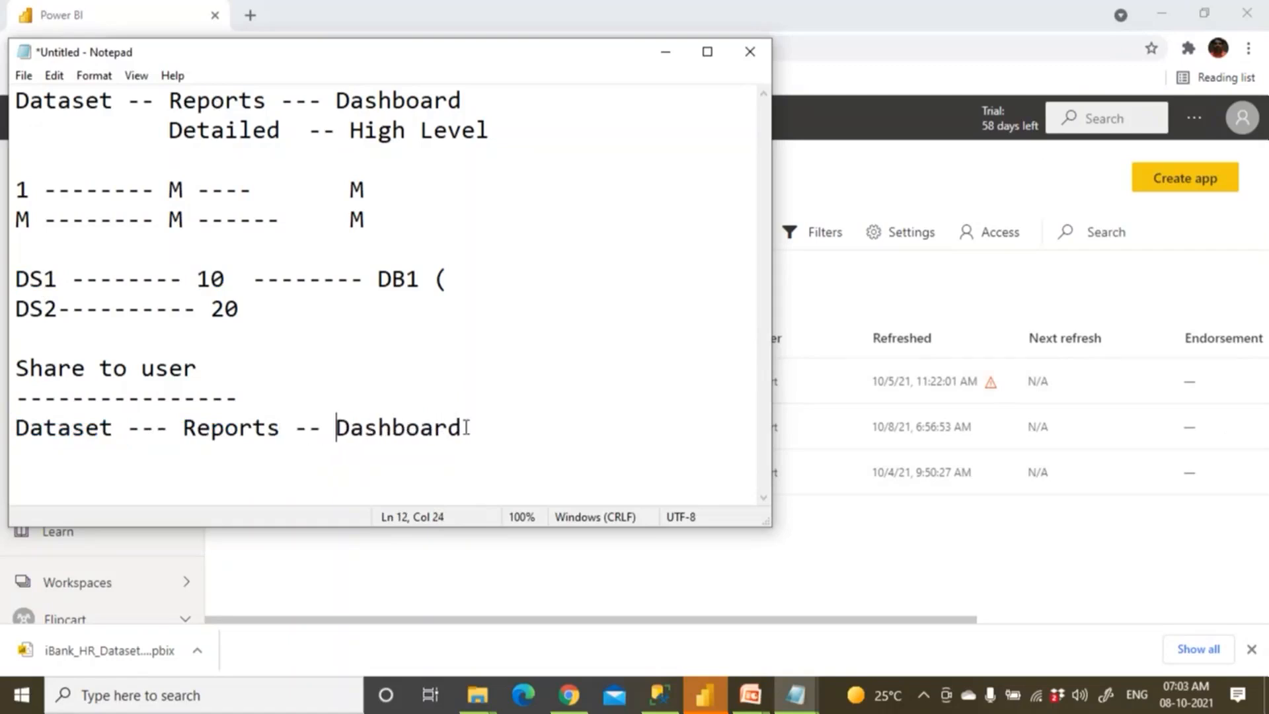
# - Delete everything before the word Dashboard in the sharing line and review the report and dashboard multiplicities in the notes above
pyautogui.hotkey('ctrl', 'shift', 'Left')
pyautogui.hotkey('ctrl', 'shift', 'Left')
pyautogui.hotkey('ctrl', 'shift', 'Left')
pyautogui.hotkey('ctrl', 'shift', 'Left')
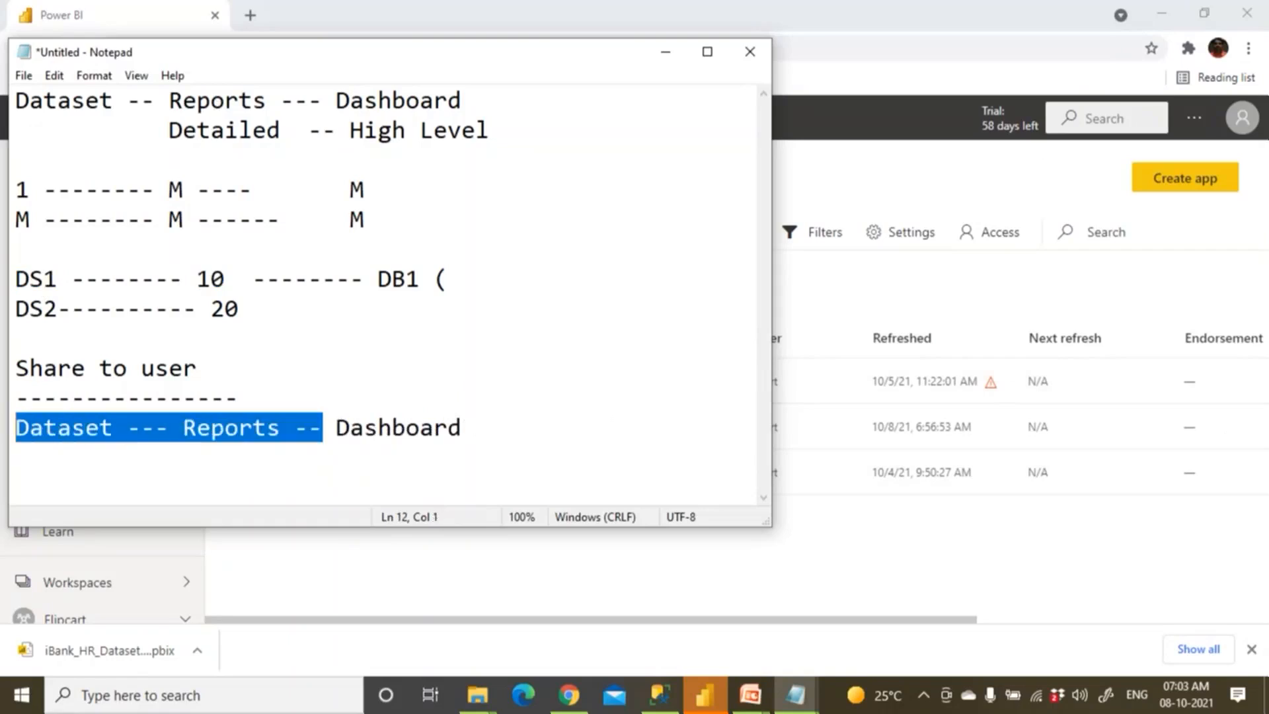
pyautogui.press('BackSpace')
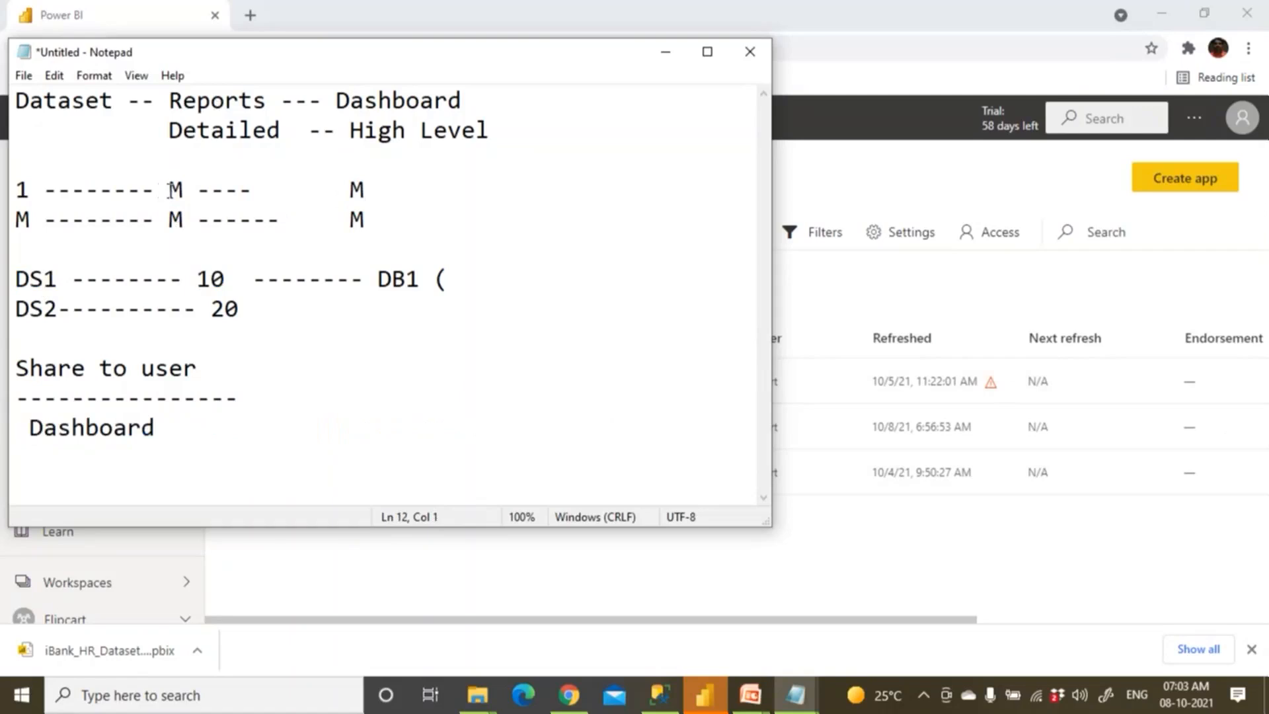
pyautogui.moveTo(156, 190); pyautogui.dragTo(207, 188)
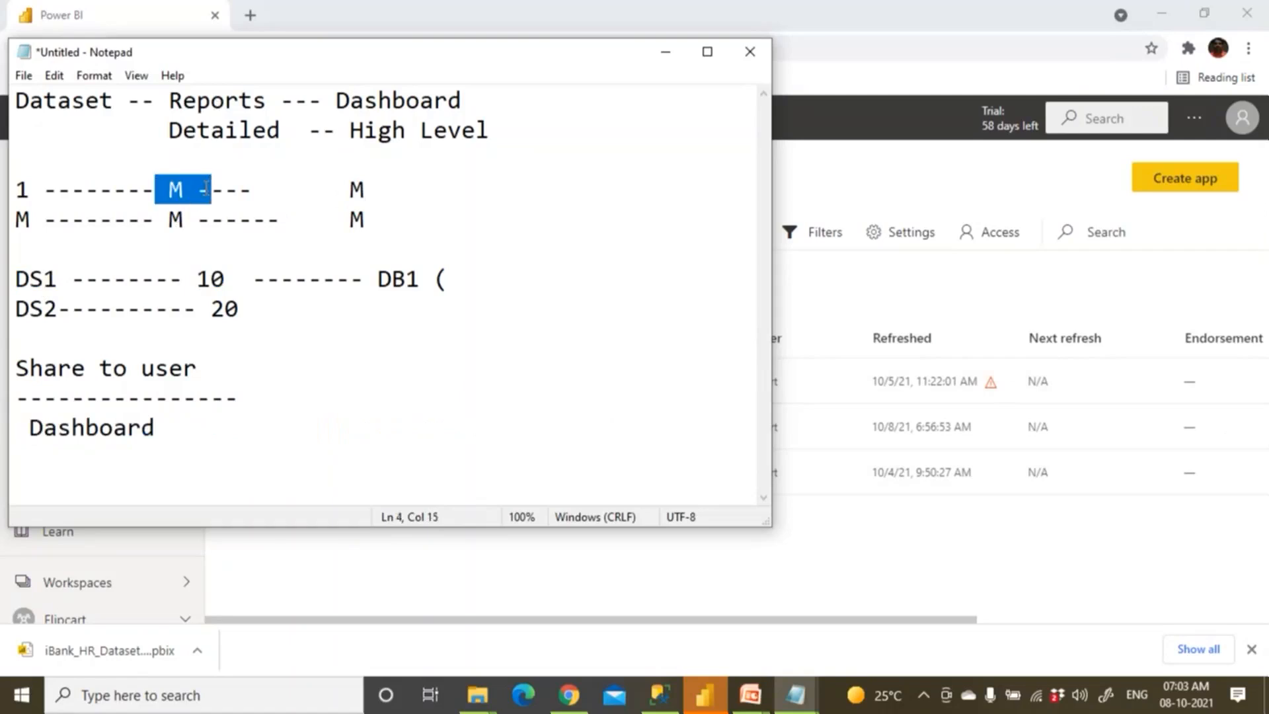
pyautogui.moveTo(170, 100); pyautogui.dragTo(270, 101)
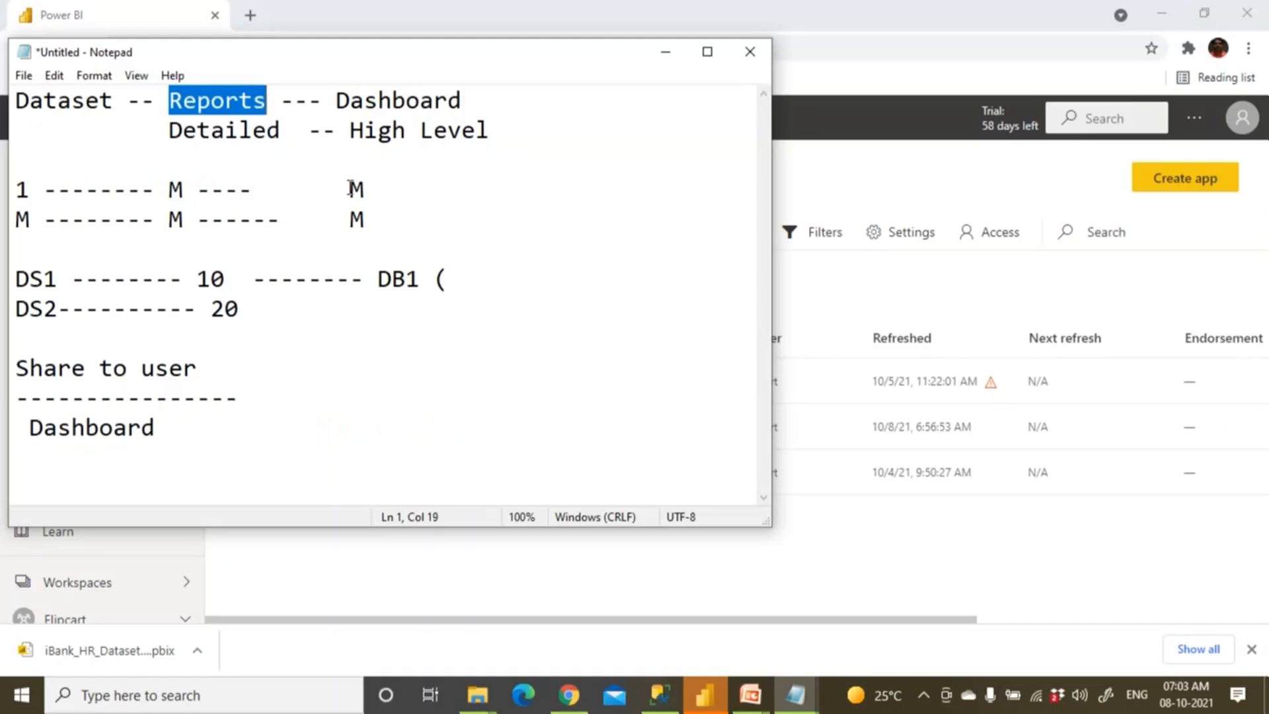
pyautogui.moveTo(338, 190); pyautogui.dragTo(411, 190)
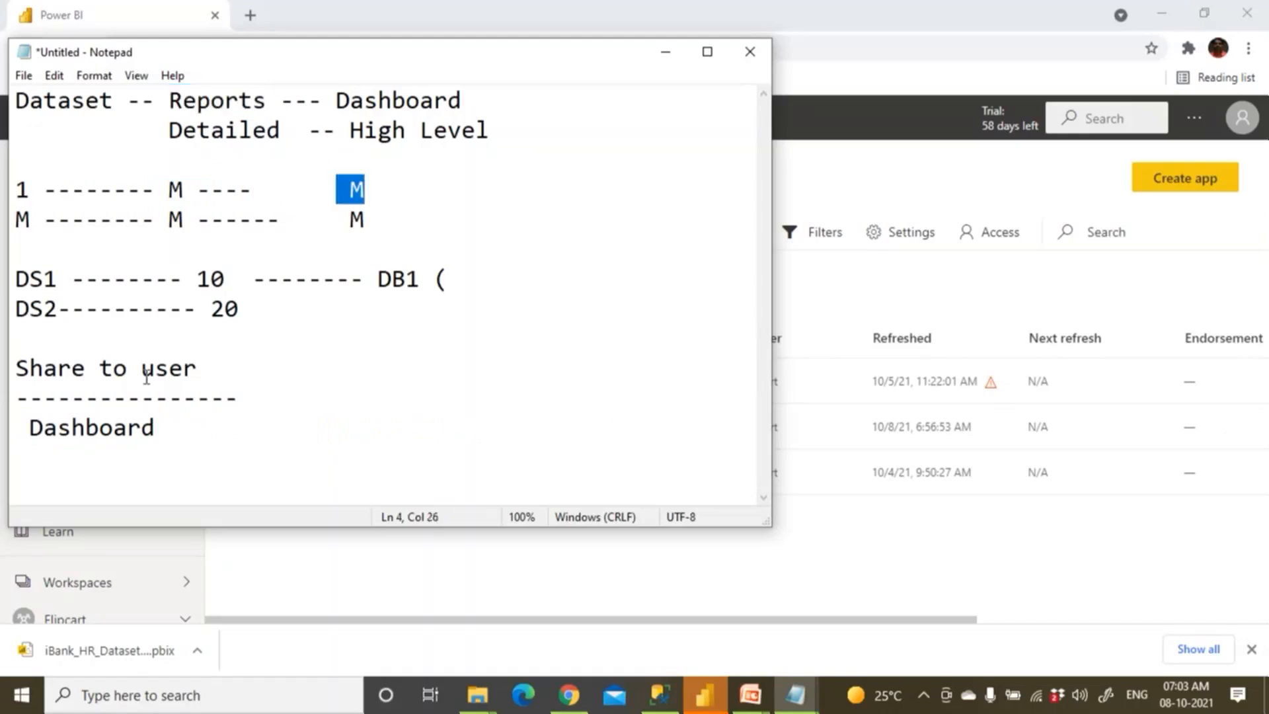
# - Remove the leading space before Dashboard and add a separate line reading "Reports" above it
pyautogui.click(29, 431)
pyautogui.press('BackSpace')
pyautogui.press('Return')
pyautogui.press('Up')
pyautogui.write('Reports')
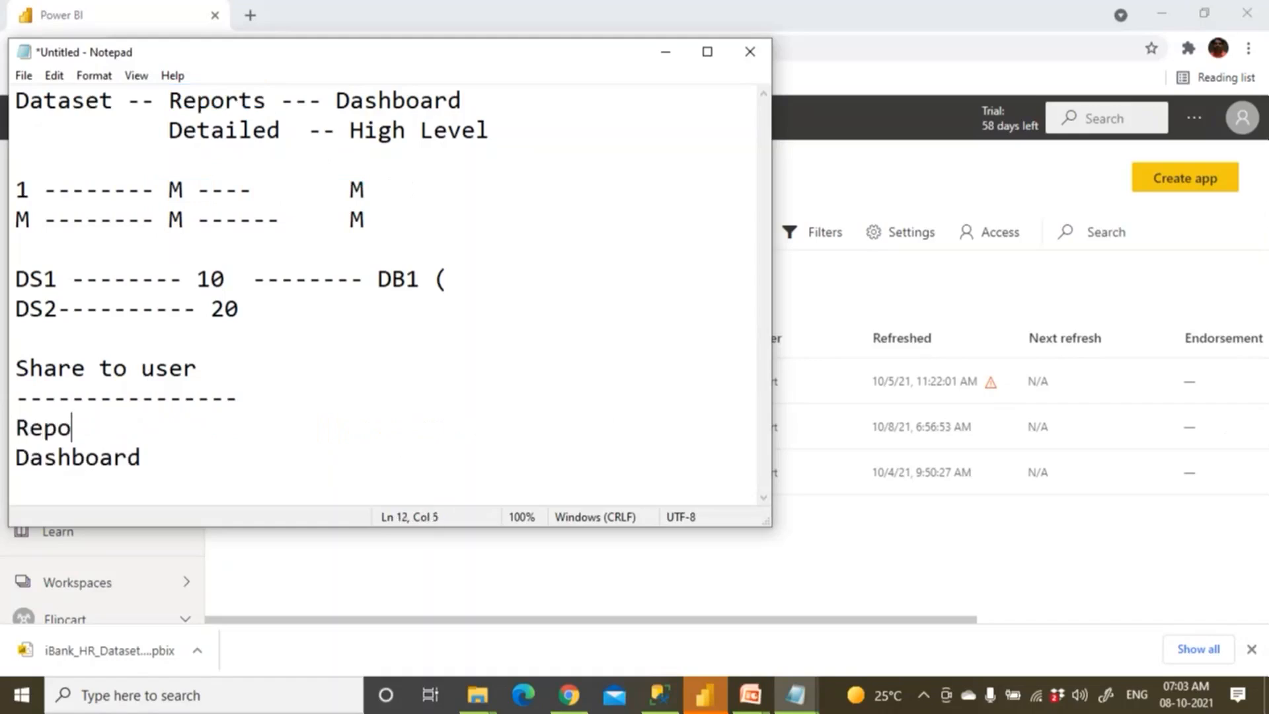
# - Insert a line reading "Datasets" above Reports in the "Share to user" list
pyautogui.press('Left')
pyautogui.press('Left')
pyautogui.press('Left')
pyautogui.press('Left')
pyautogui.press('Left')
pyautogui.press('Left')
pyautogui.press('Left')
pyautogui.press('Return')
pyautogui.press('Up')
pyautogui.write('Das')
pyautogui.press('BackSpace')
pyautogui.write('t')
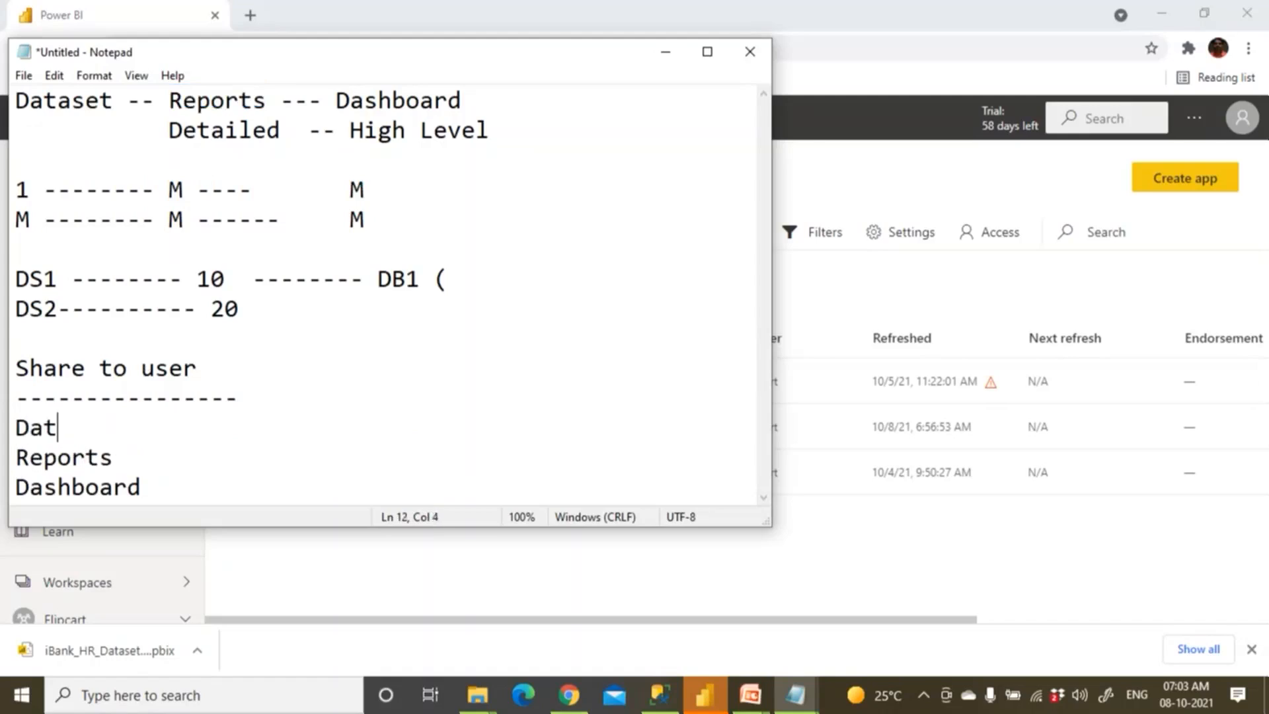
pyautogui.write('asets')
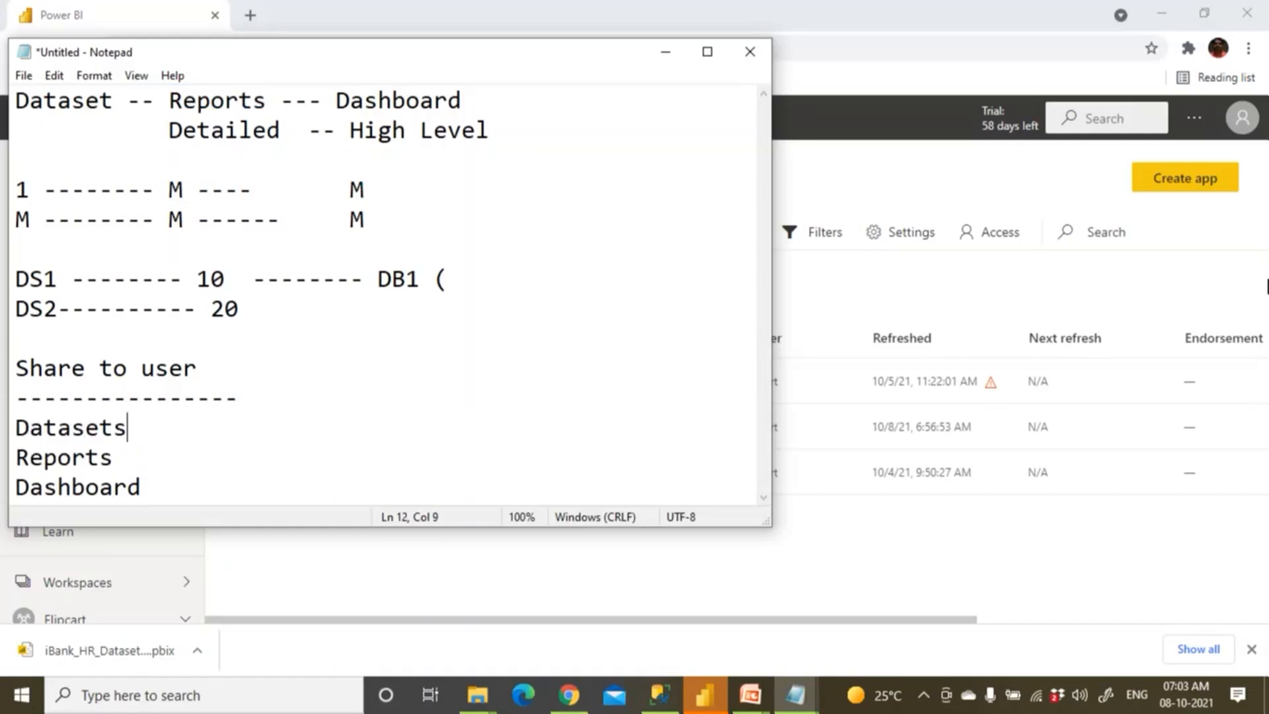
# - Switch to Power BI Desktop, dismiss its start screen and sign out of the current account
pyautogui.moveTo(169, 101); pyautogui.dragTo(511, 95)
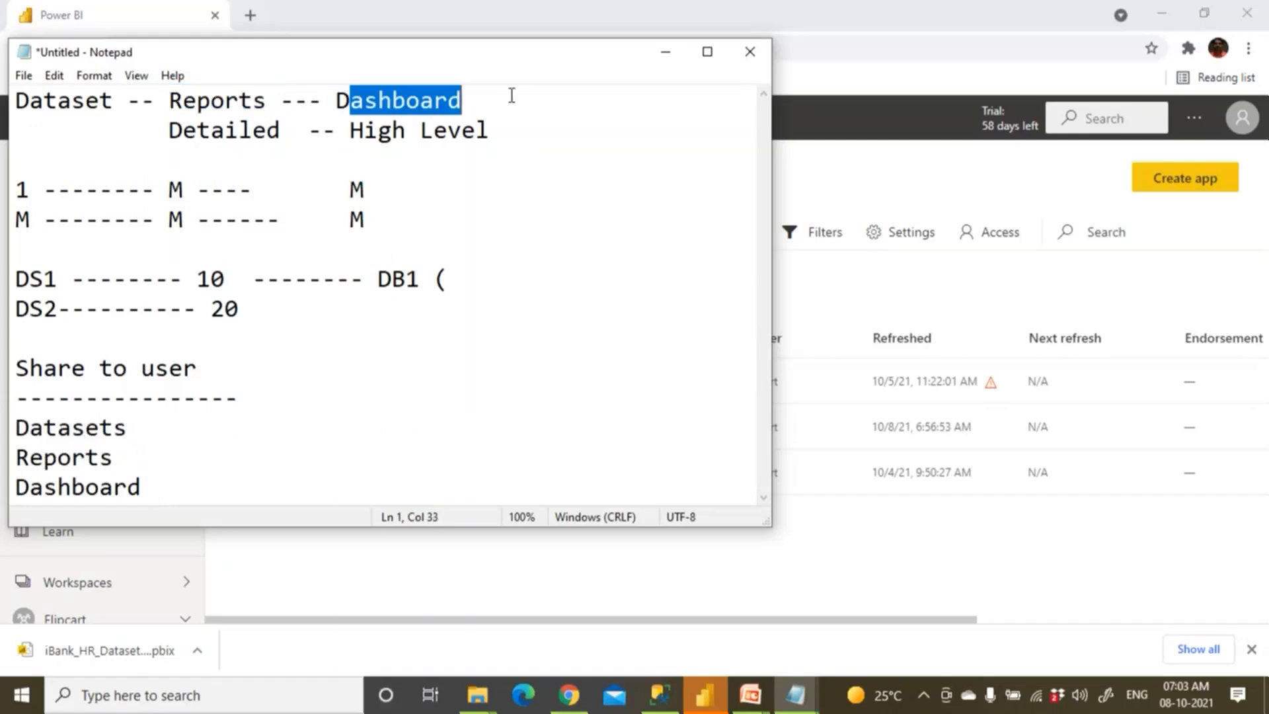
pyautogui.click(819, 555)
pyautogui.click(714, 702)
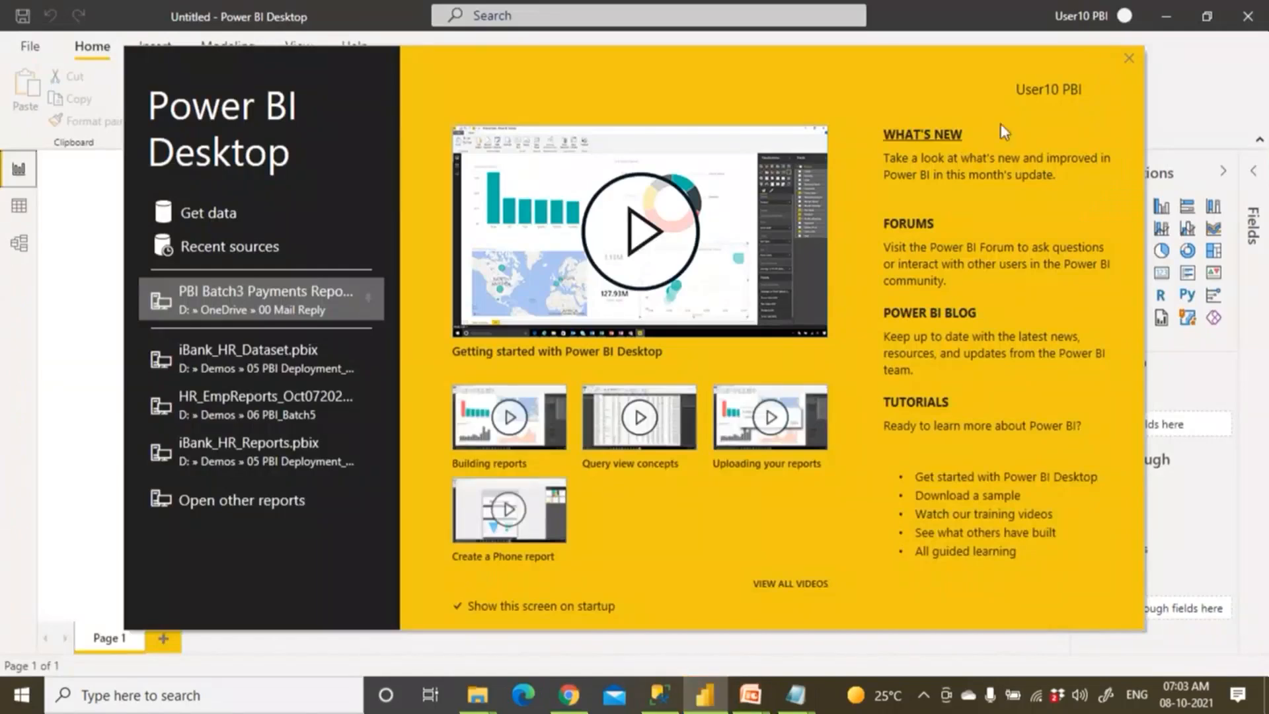
pyautogui.click(1129, 59)
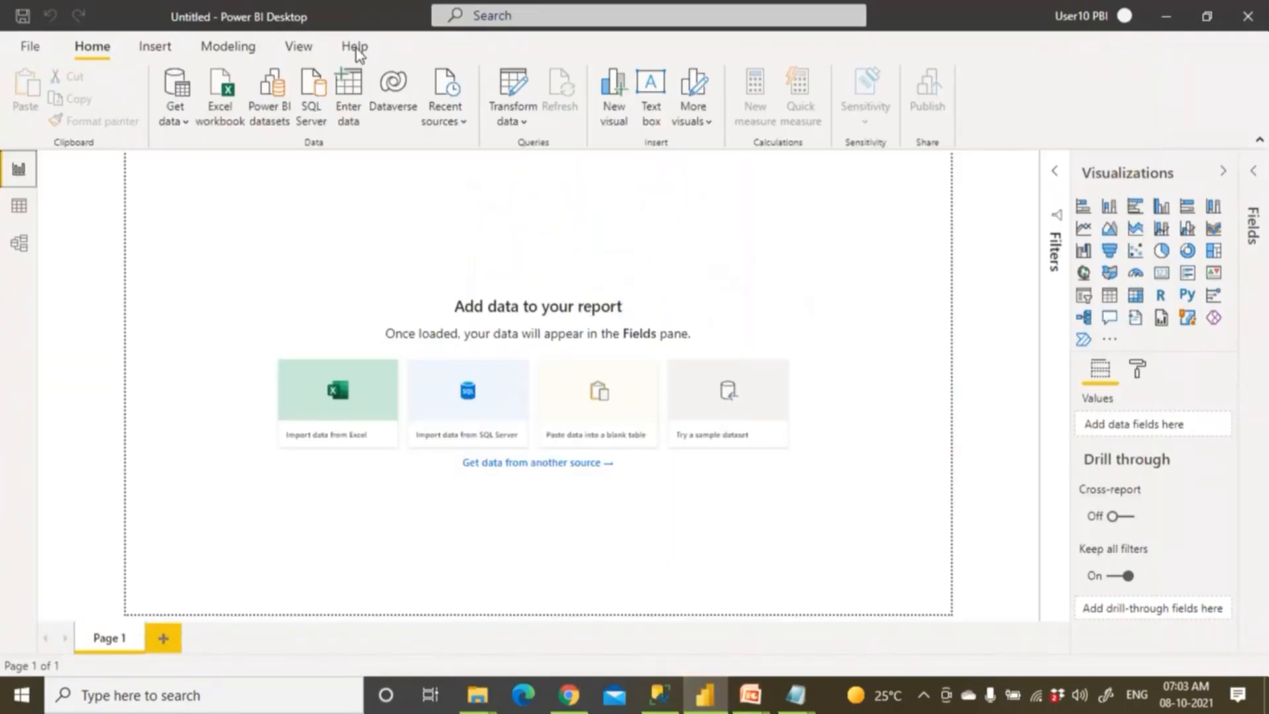
pyautogui.doubleClick(380, 22)
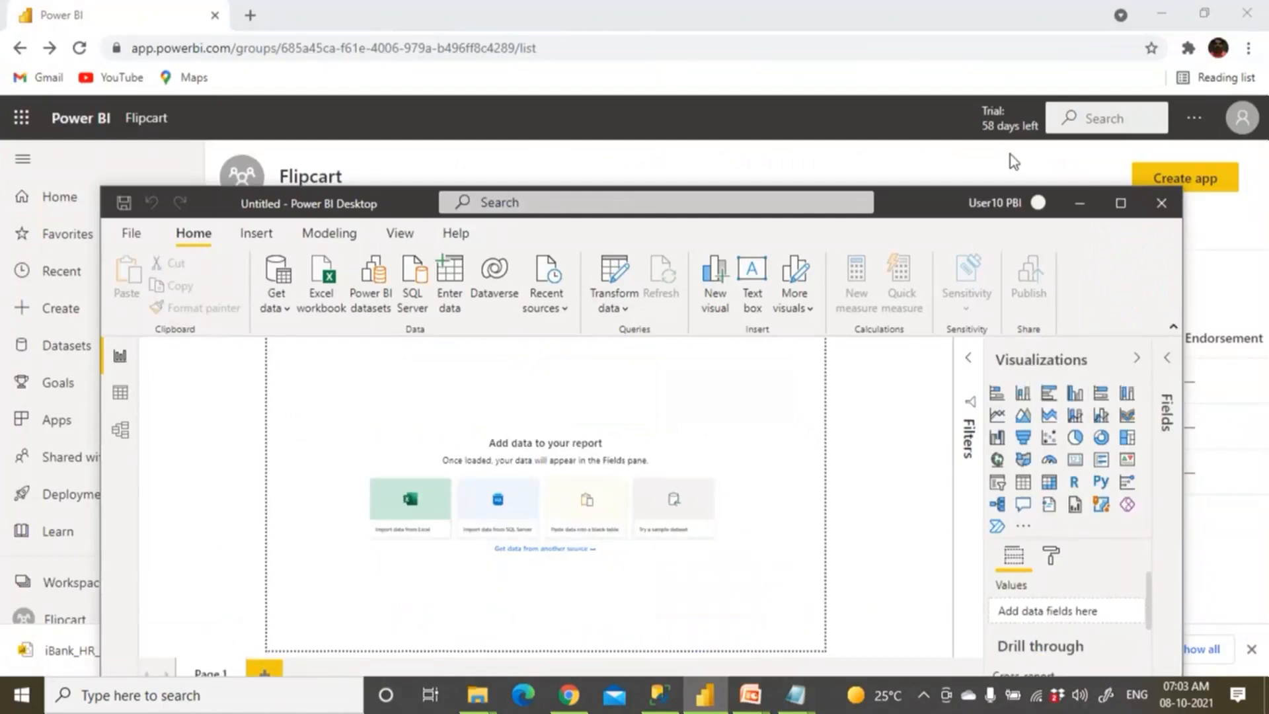
pyautogui.click(998, 203)
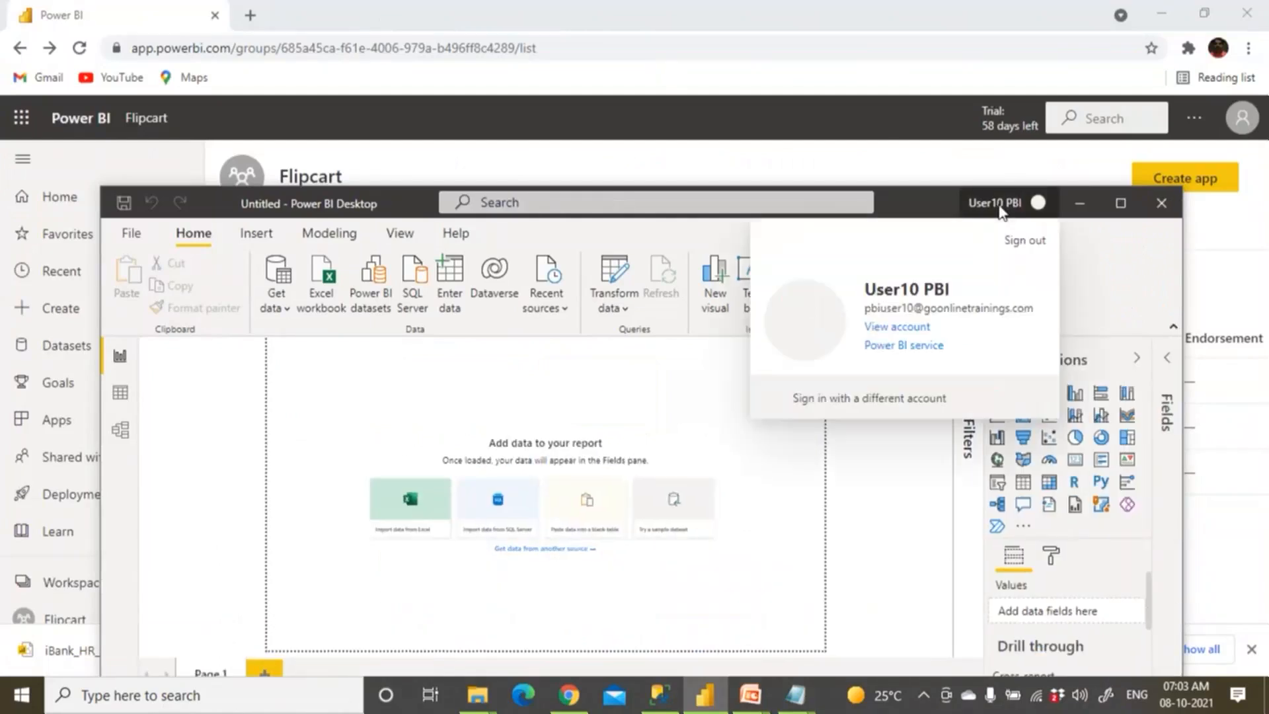
pyautogui.click(1021, 243)
# - Start a new sign-in using the e-mail address marked Reports in the PBI Email IDS note, choosing that same account from the list
pyautogui.click(1038, 202)
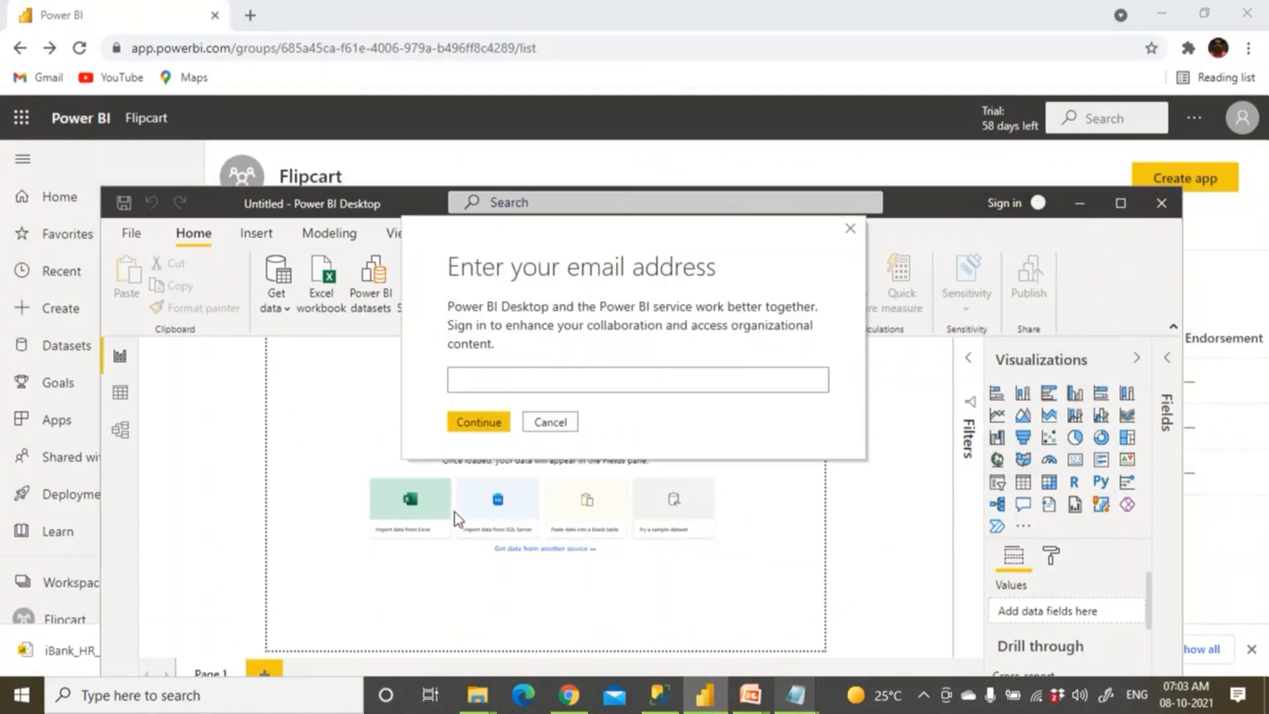
pyautogui.moveTo(795, 694)
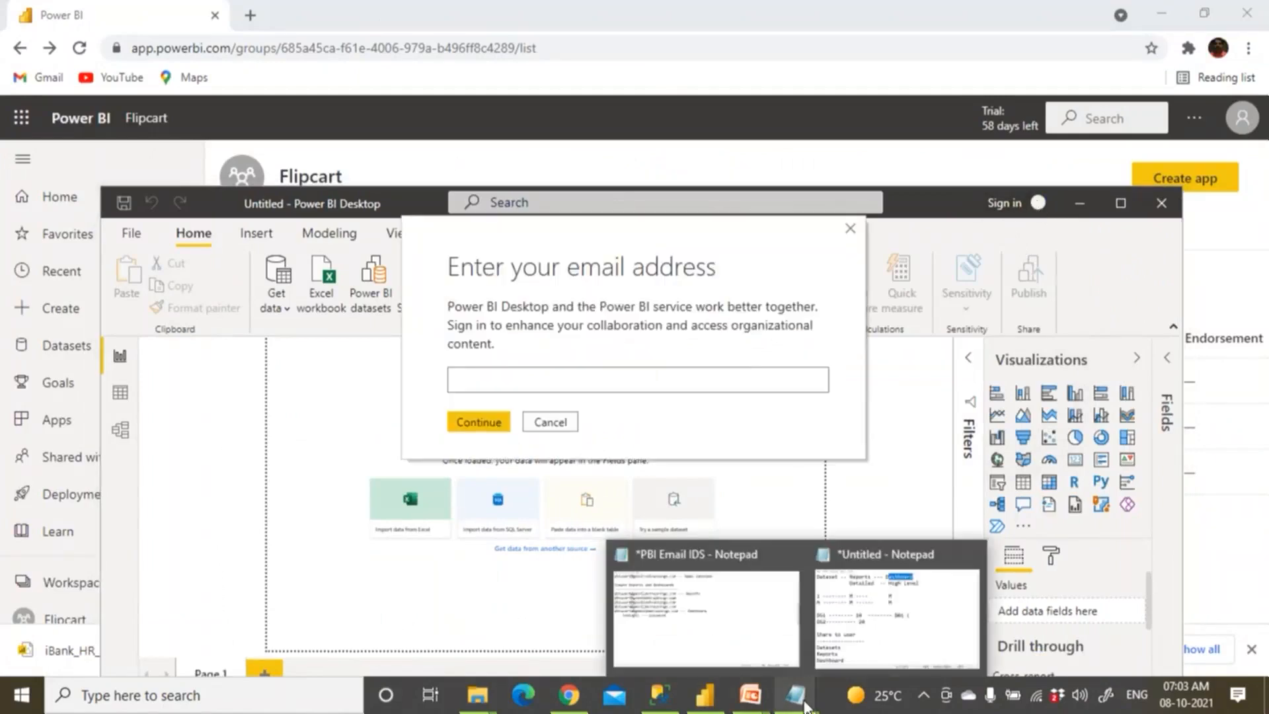
pyautogui.click(771, 636)
pyautogui.moveTo(8, 173); pyautogui.dragTo(426, 173)
pyautogui.hotkey('ctrl', 'c')
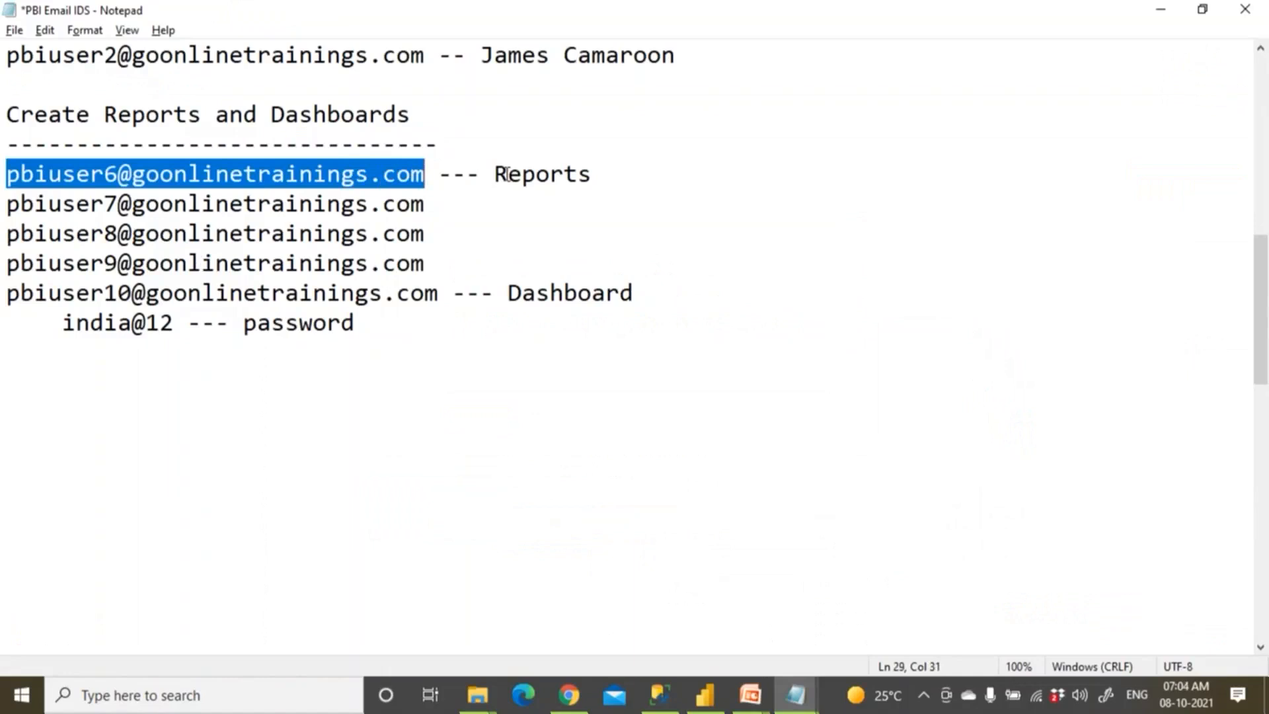
pyautogui.hotkey('alt', 'Tab')
pyautogui.hotkey('ctrl', 'v')
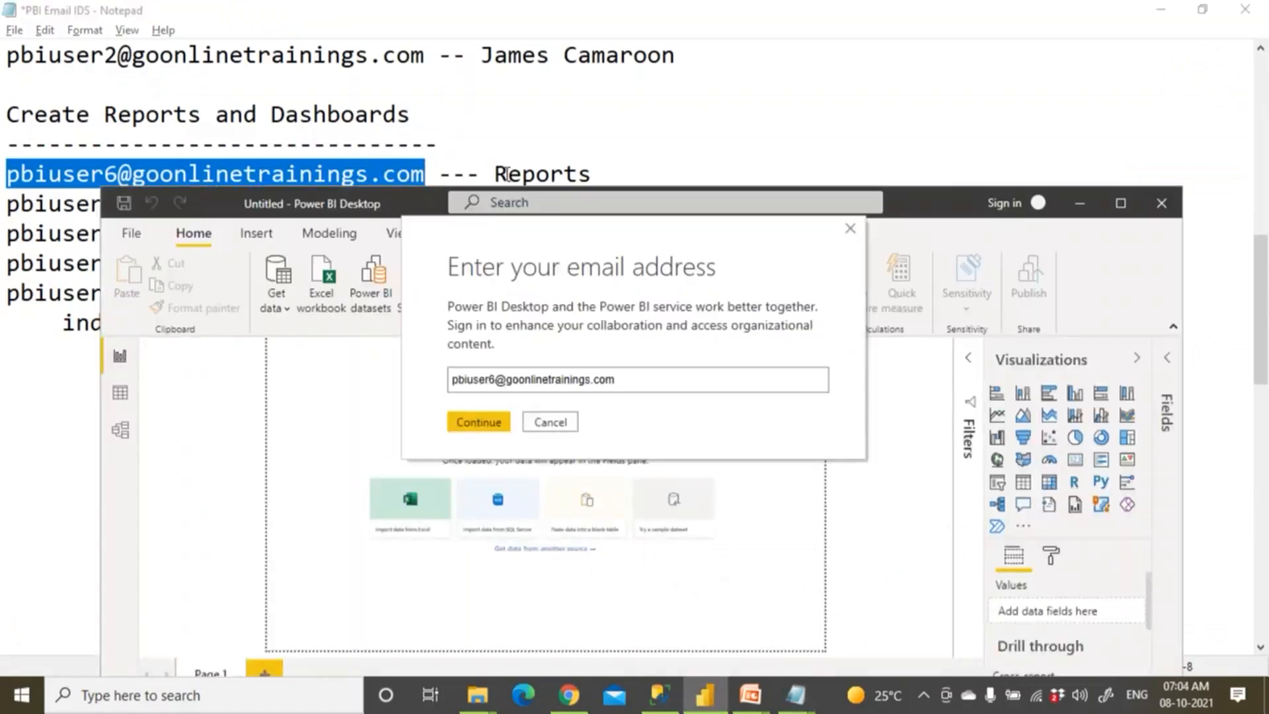
pyautogui.click(491, 428)
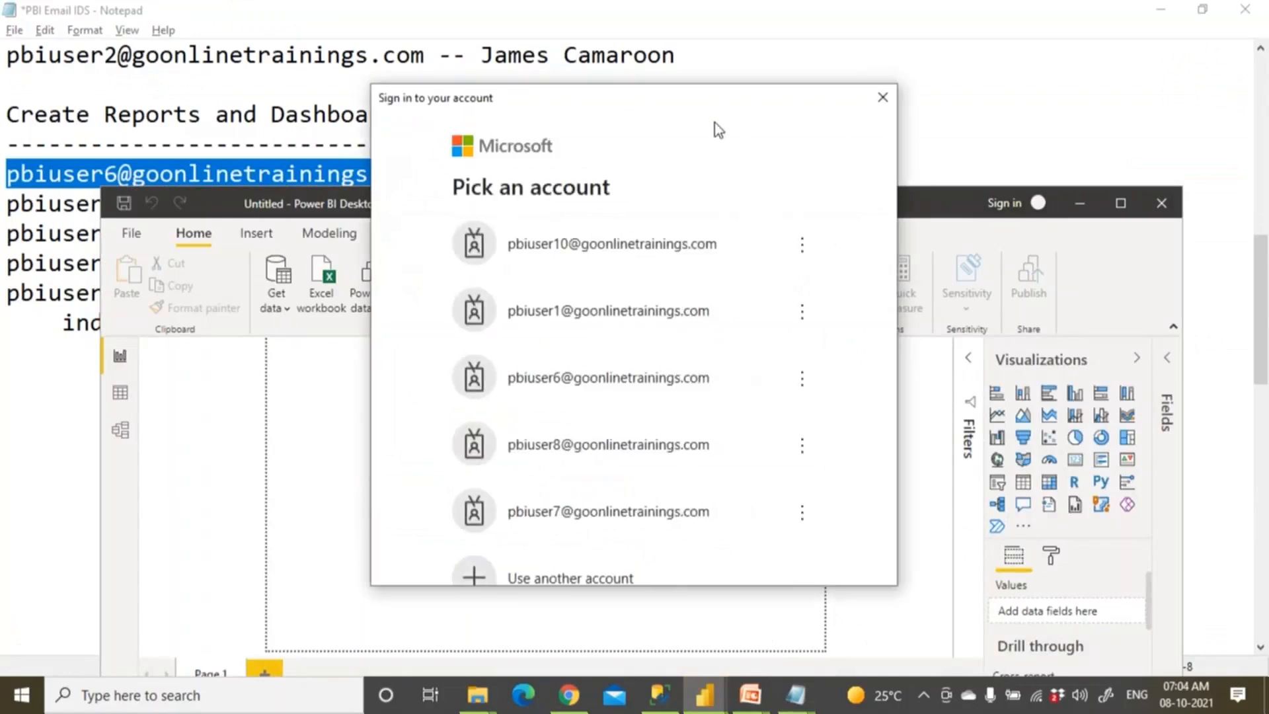
pyautogui.click(620, 396)
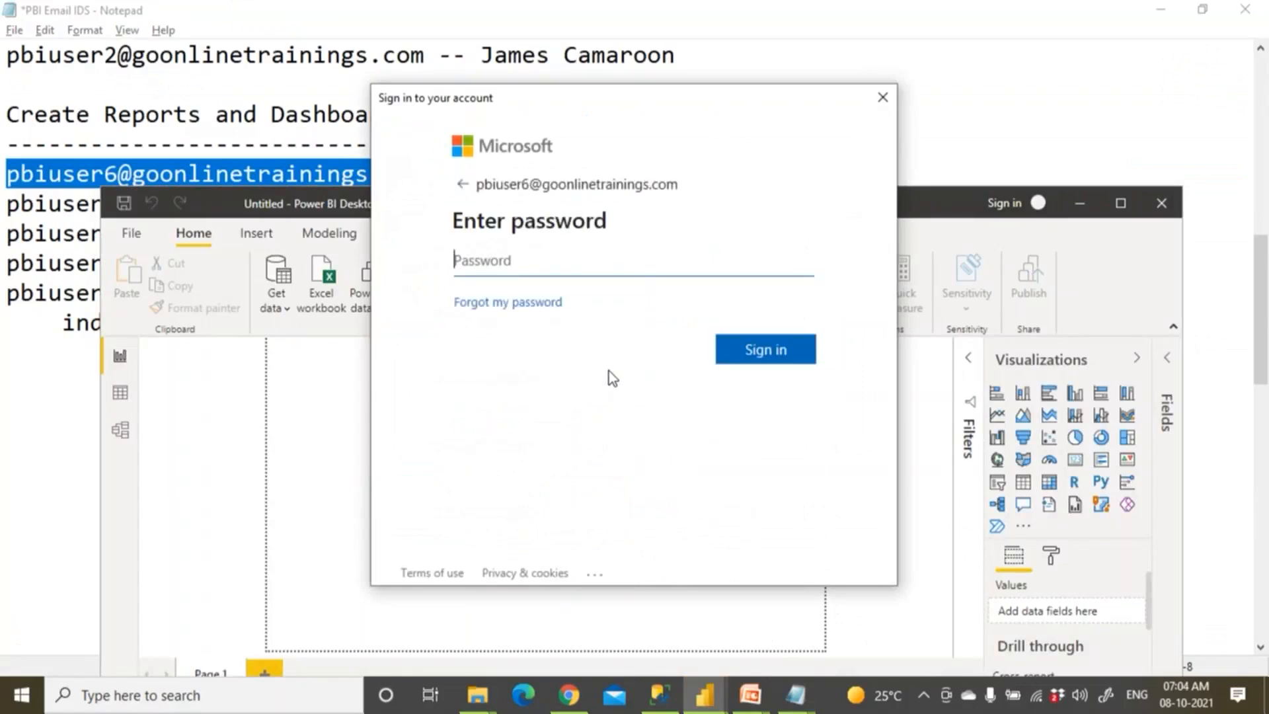
# - Enter the account password and submit the sign-in
pyautogui.write('********')
pyautogui.click(760, 356)
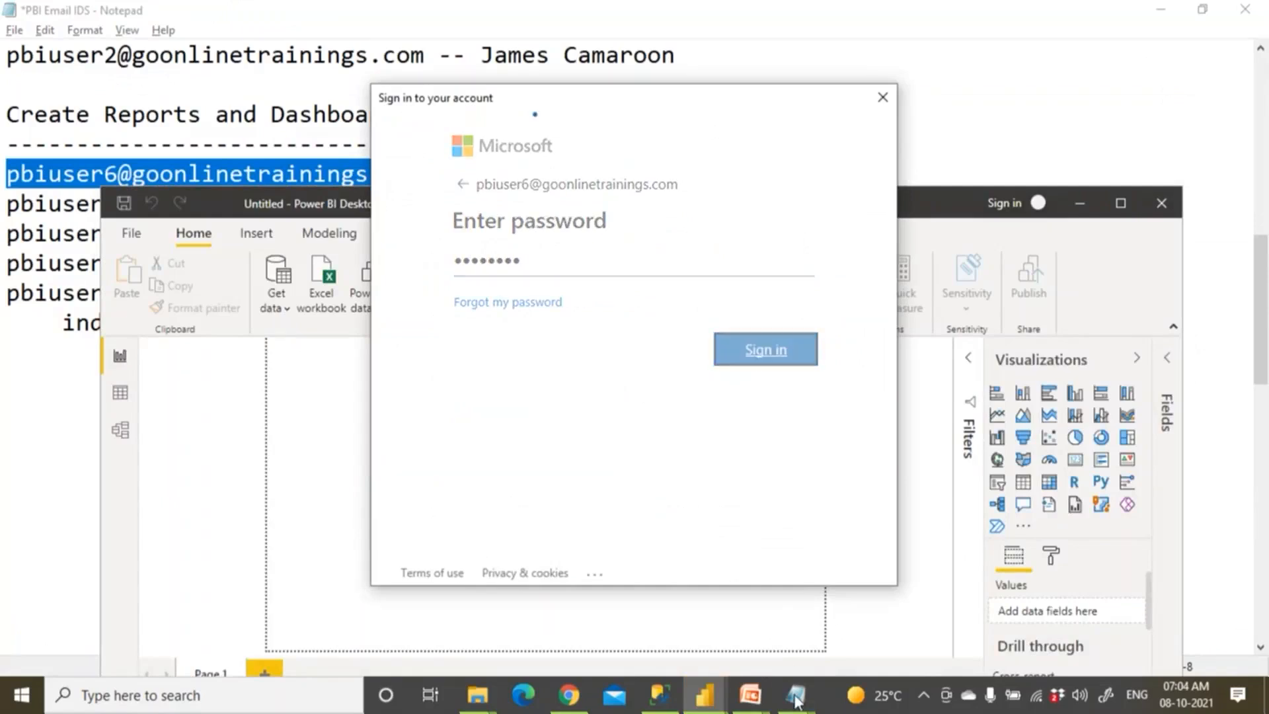
# - Check the password entry in the PBI Email IDS note, return to the sign-in window and get past the account-protection prompt
pyautogui.moveTo(797, 694)
pyautogui.click(725, 628)
pyautogui.moveTo(48, 322); pyautogui.dragTo(188, 330)
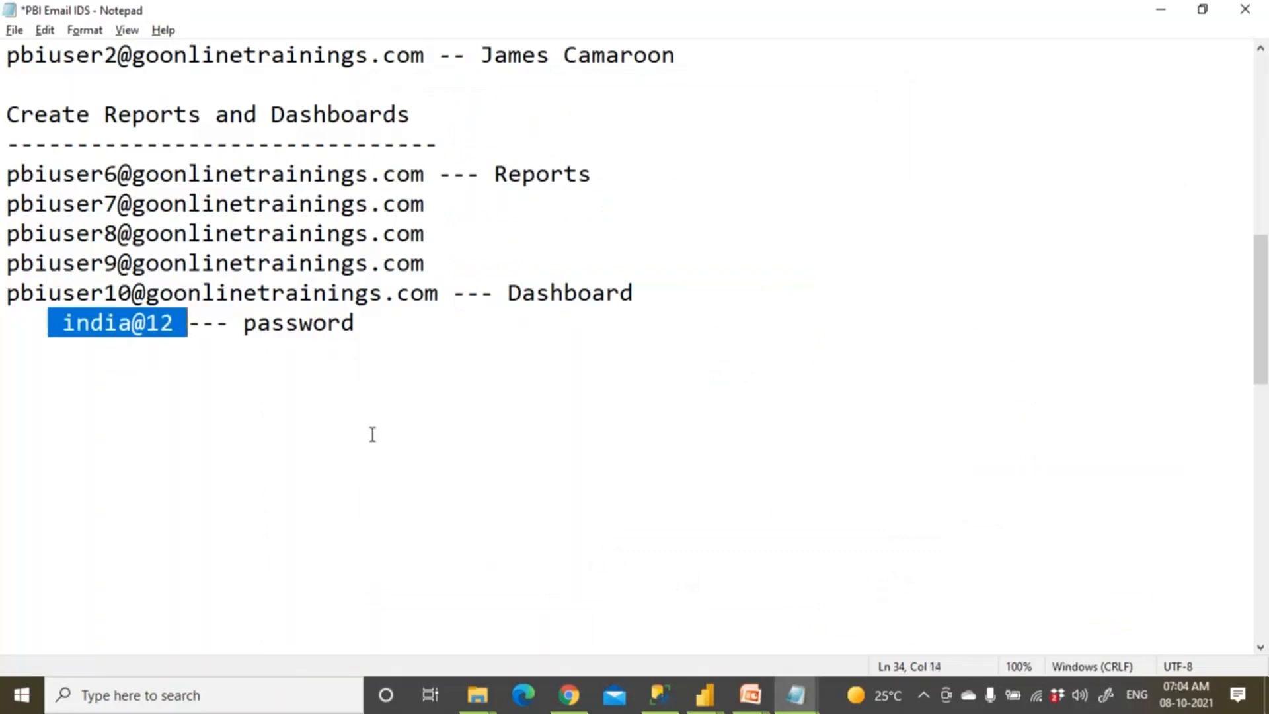
pyautogui.click(574, 695)
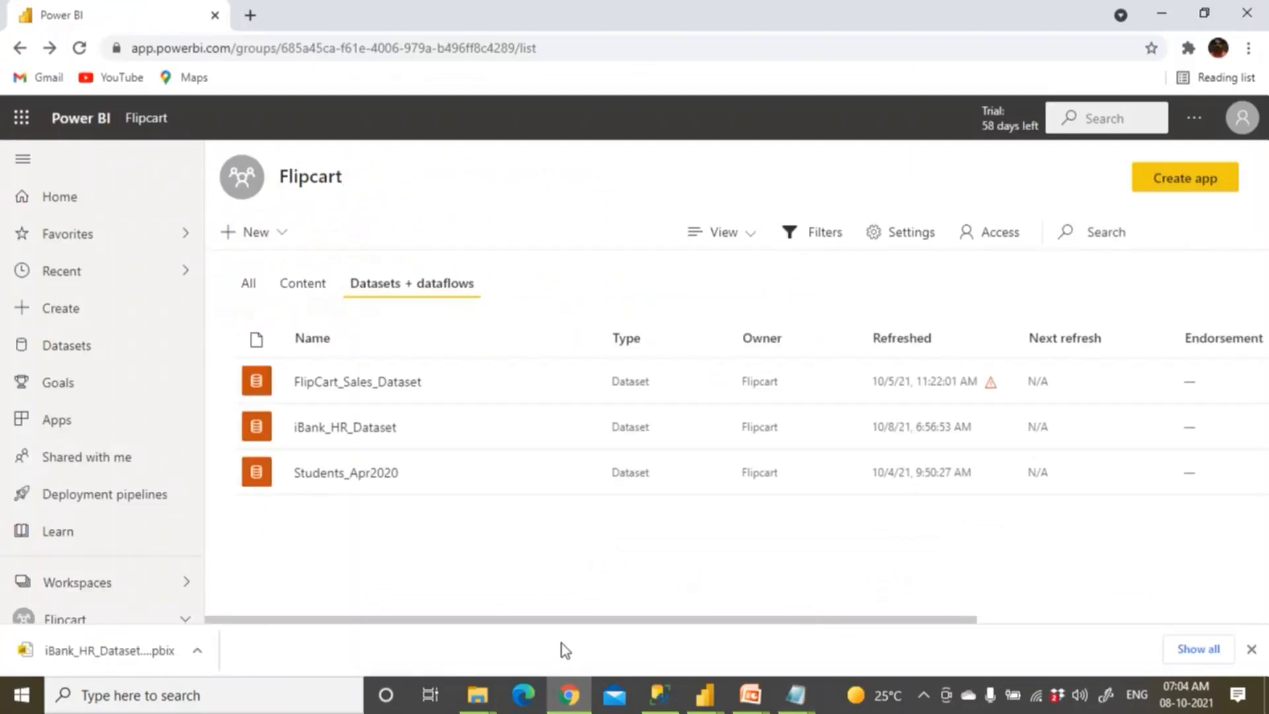
pyautogui.moveTo(719, 676)
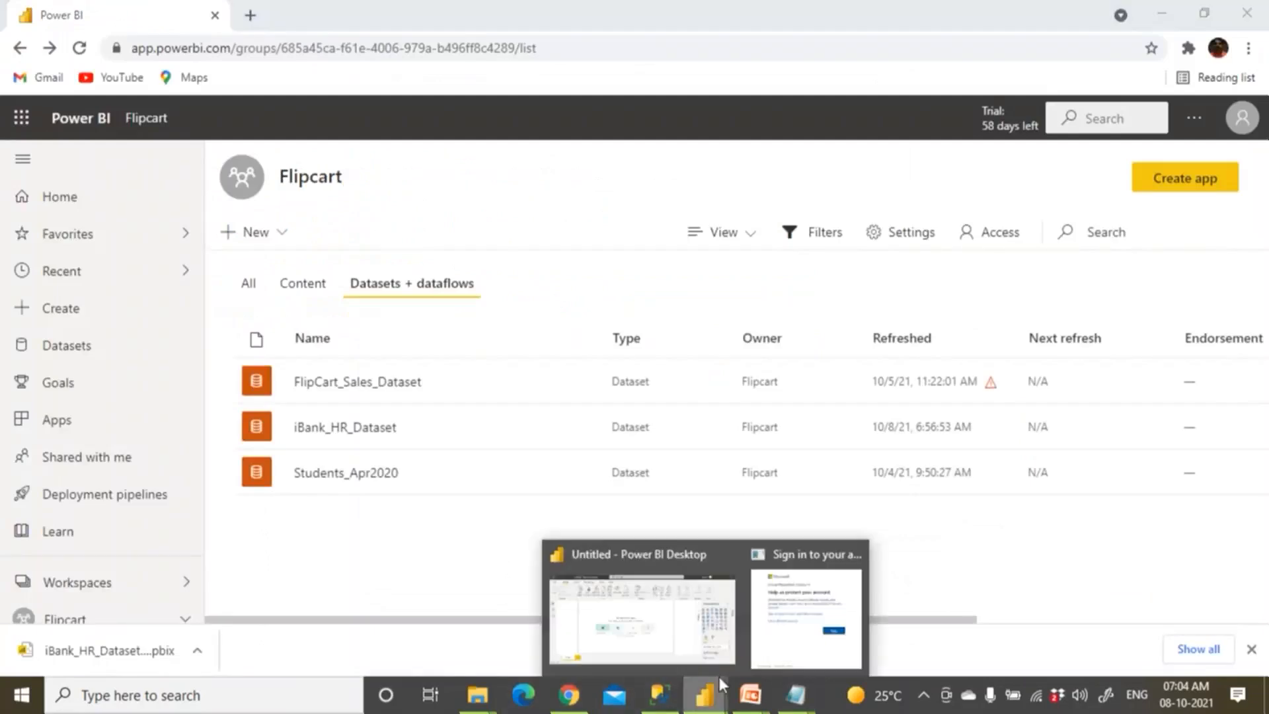
pyautogui.click(772, 625)
pyautogui.click(555, 328)
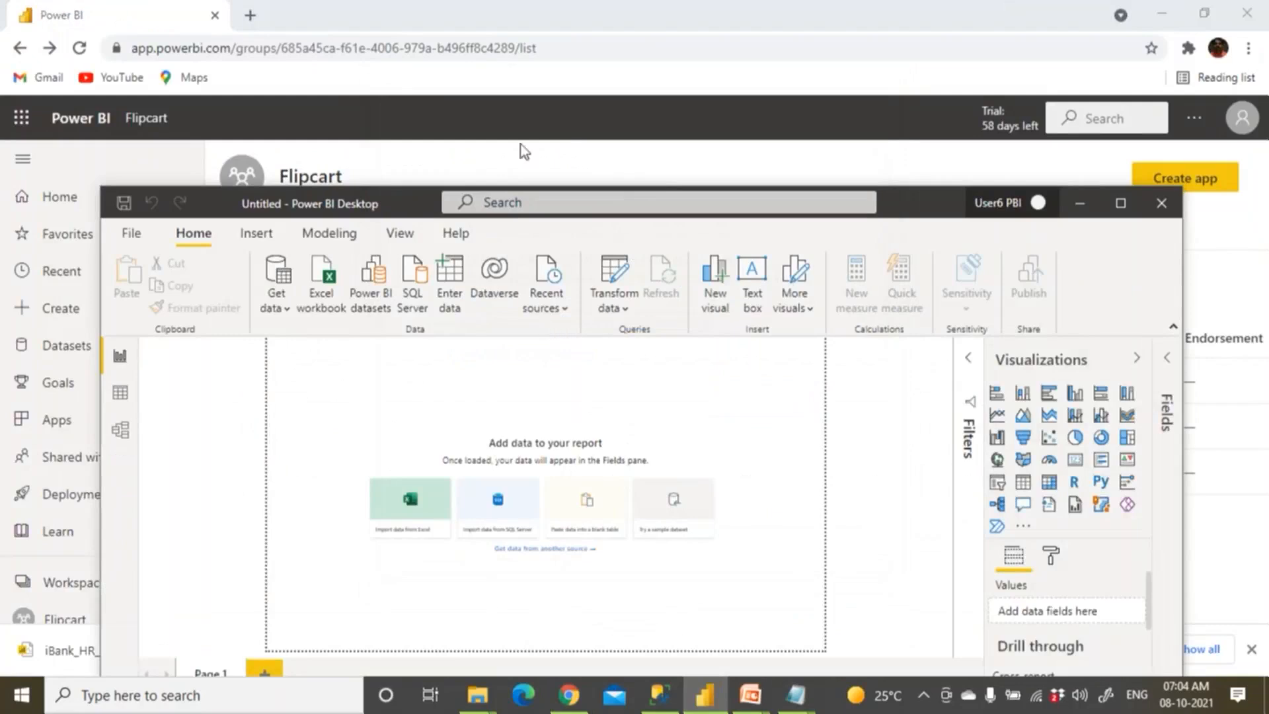
# - Connect the blank report to the Power BI dataset iBank_HR_Dataset from the Flipcart workspace
pyautogui.click(283, 309)
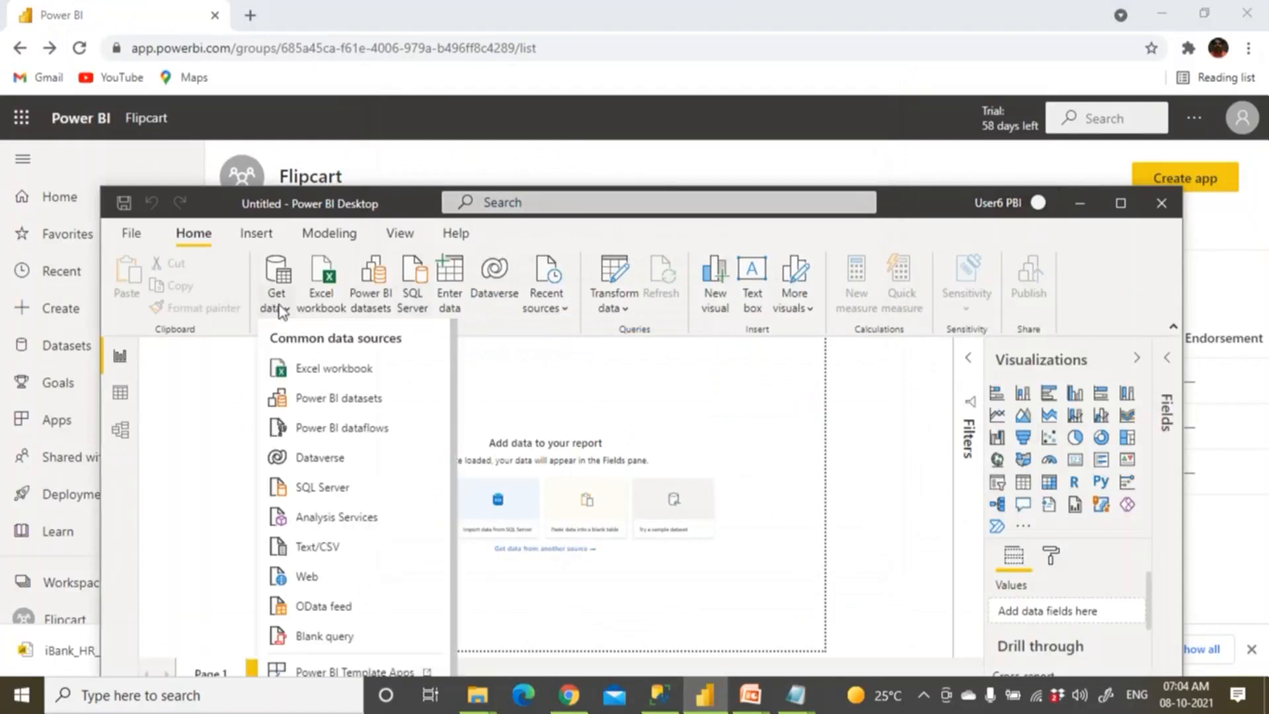
pyautogui.click(339, 407)
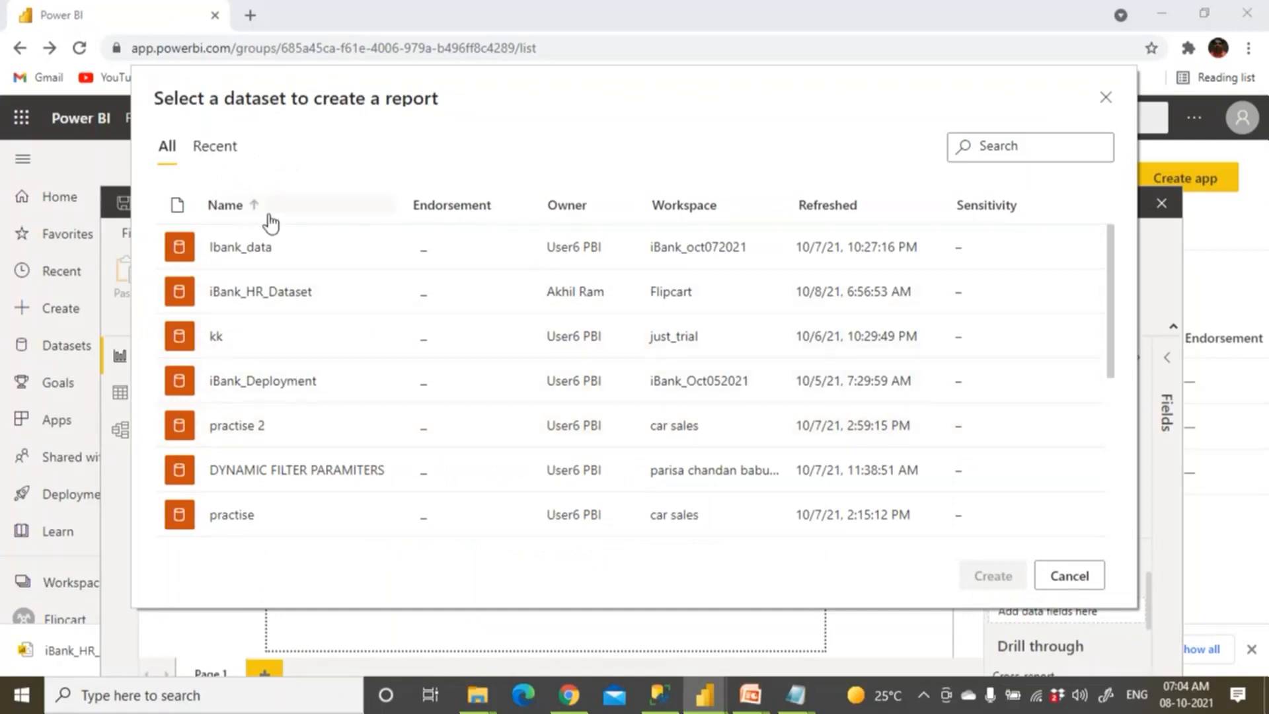
pyautogui.click(296, 296)
pyautogui.click(995, 578)
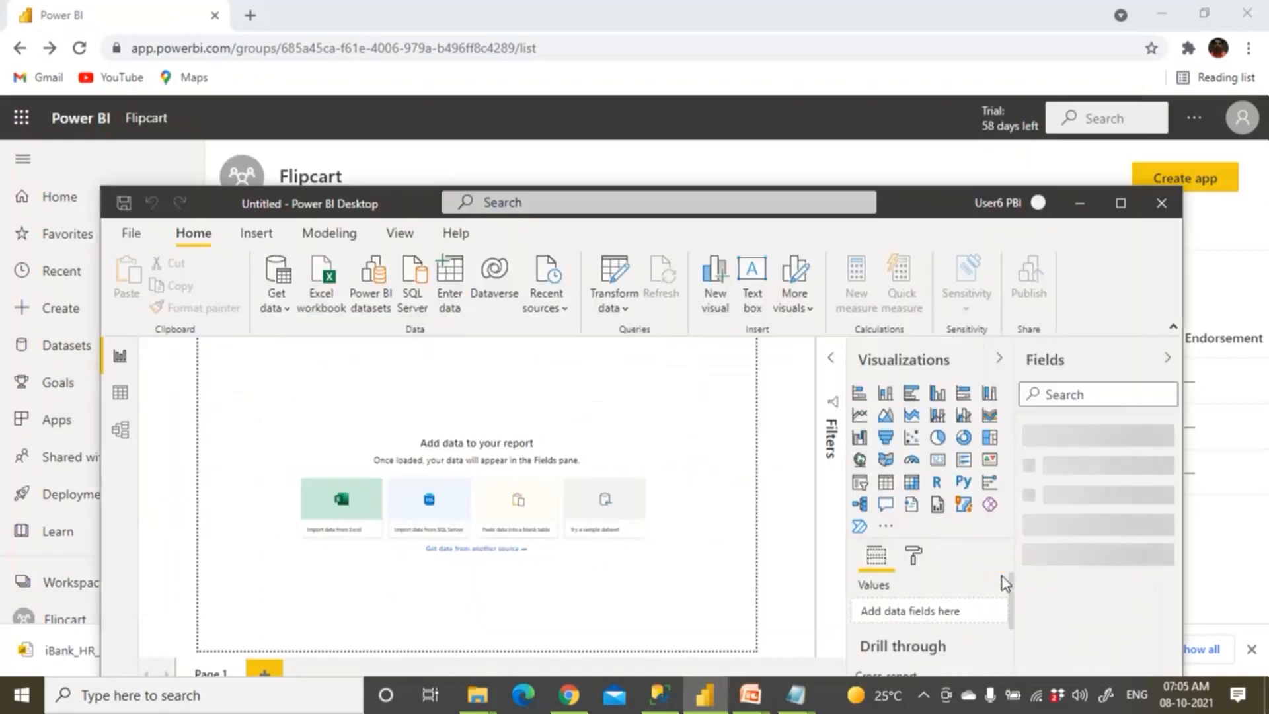
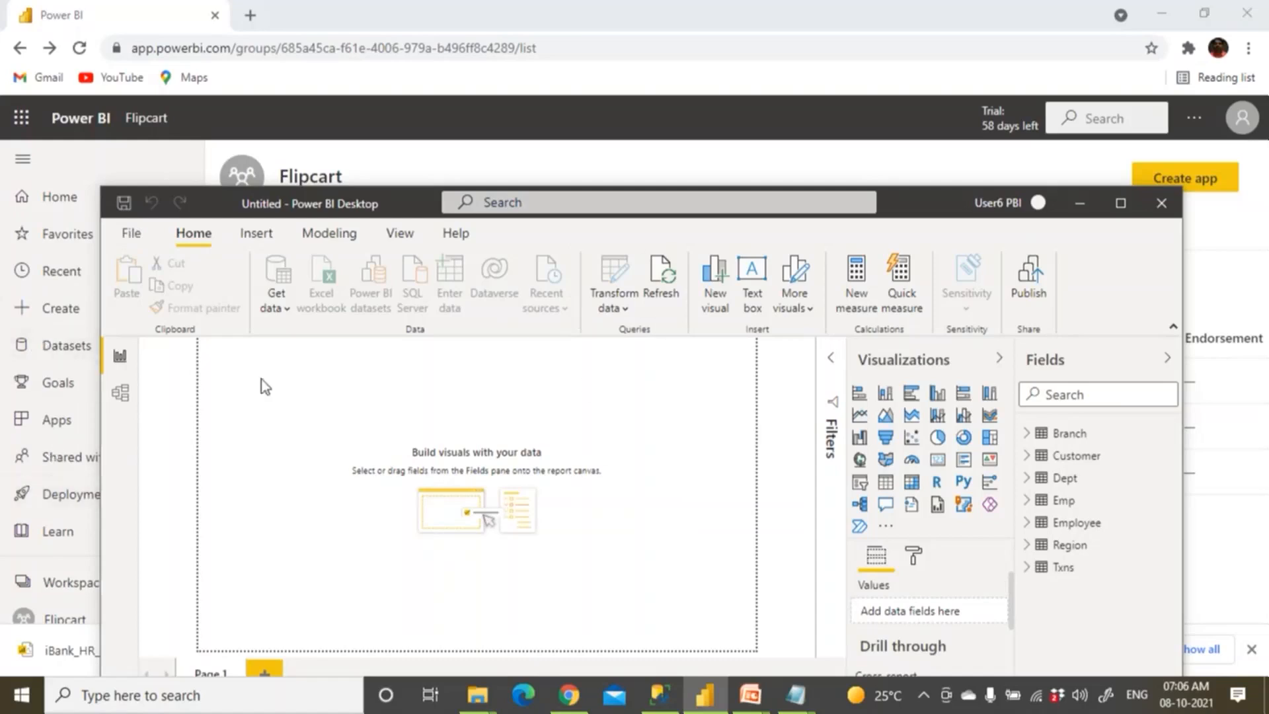
# - Maximize the report window, expand the Employee table's fields and place an empty table visual in the page's upper-left corner
pyautogui.click(120, 357)
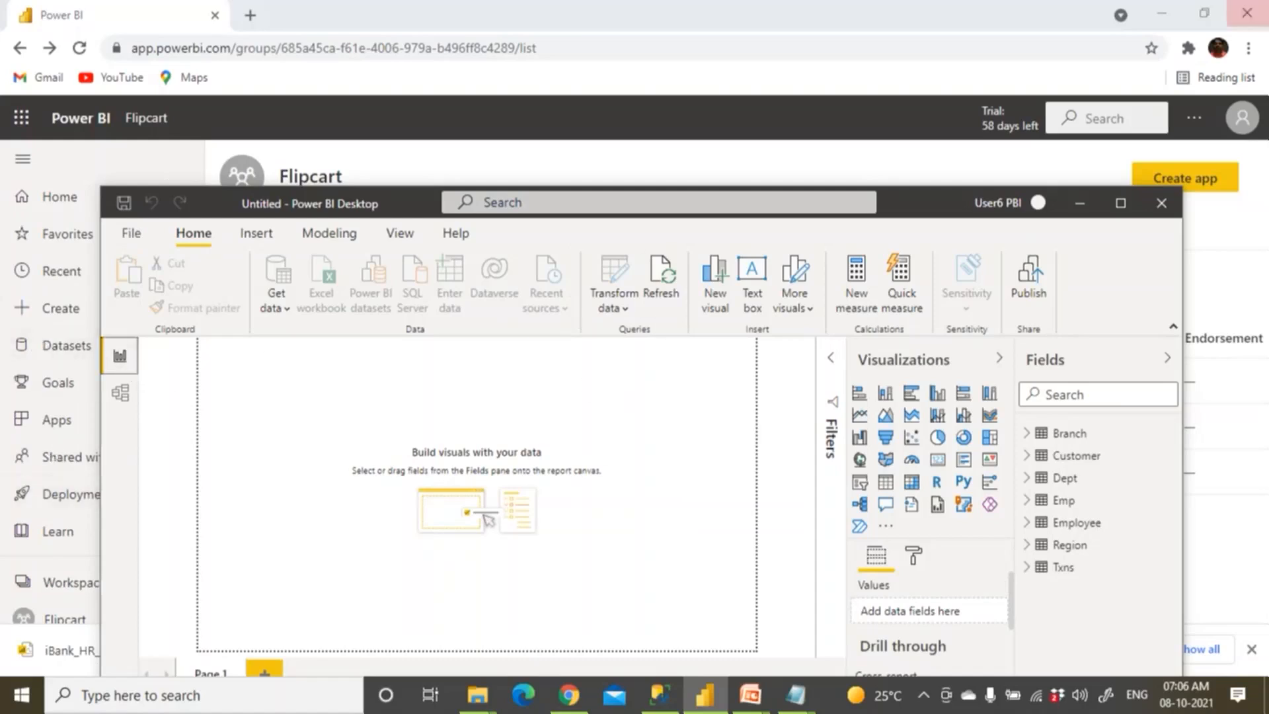
pyautogui.click(1039, 524)
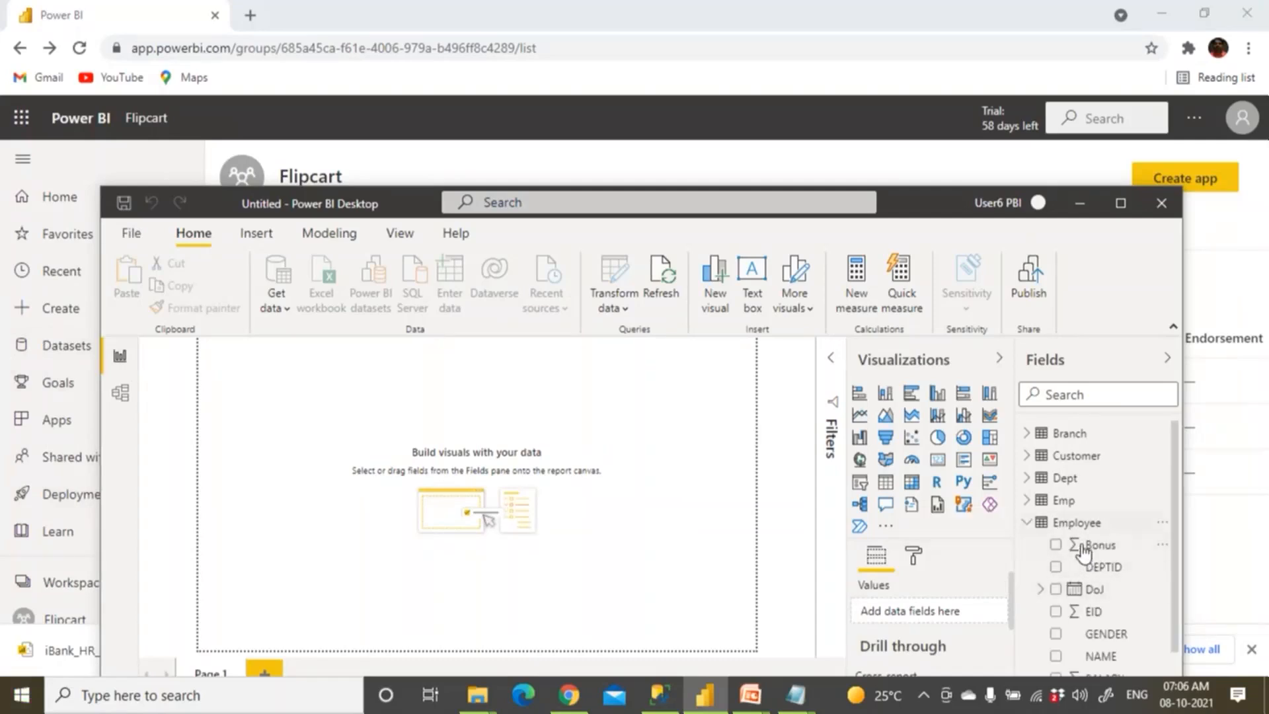
pyautogui.click(1120, 203)
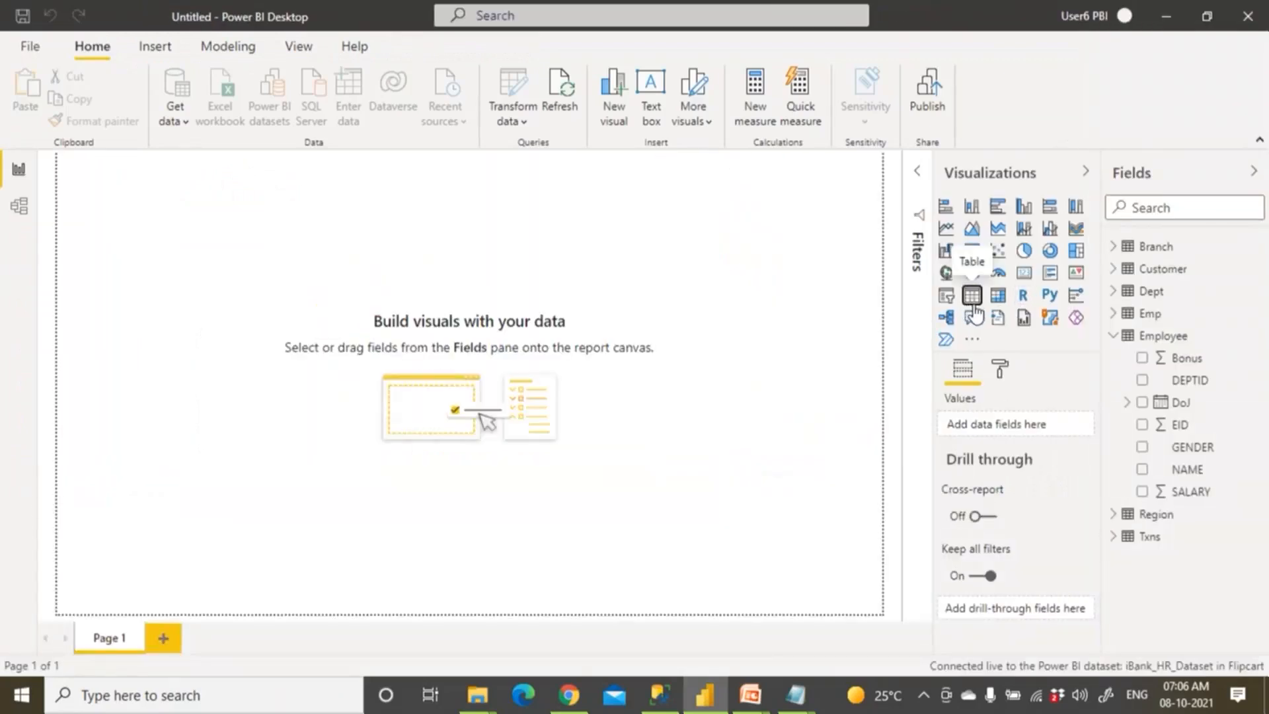
pyautogui.click(971, 298)
pyautogui.moveTo(195, 302); pyautogui.dragTo(380, 462)
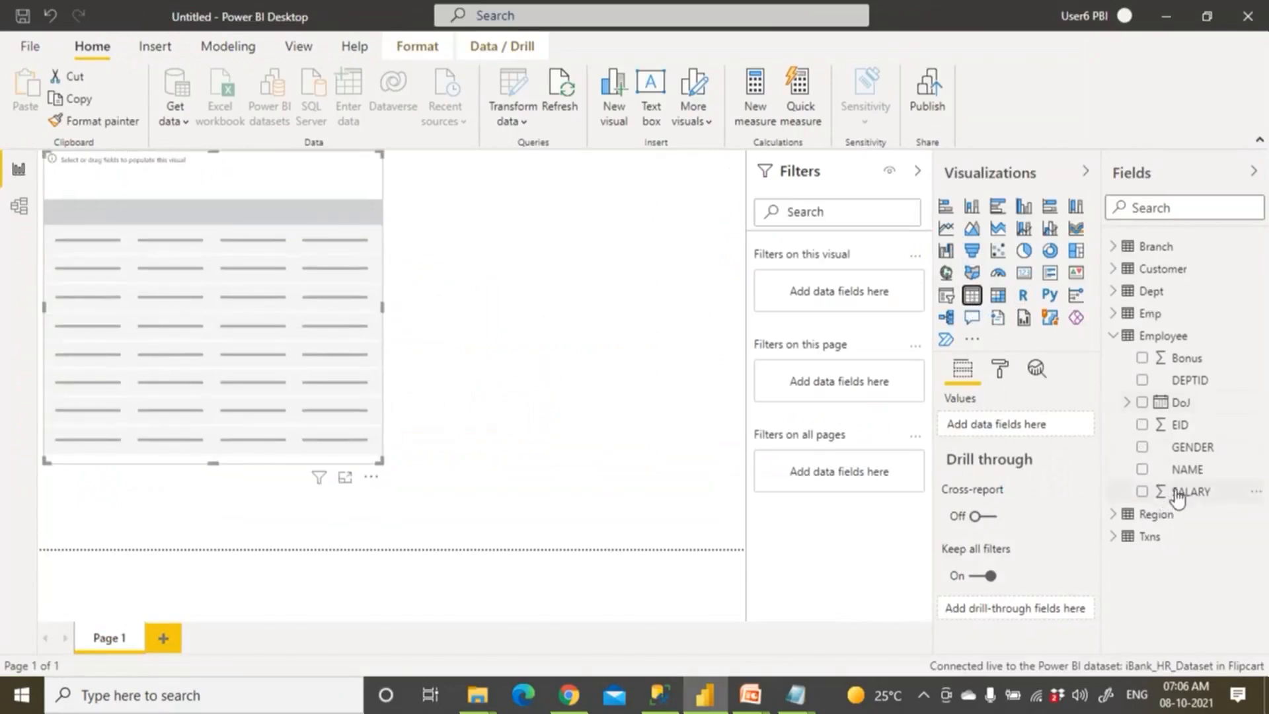
# - Fill the table visual with EID, NAME and SALARY from Employee, and set EID to Don't summarize
pyautogui.moveTo(1181, 424); pyautogui.dragTo(975, 426)
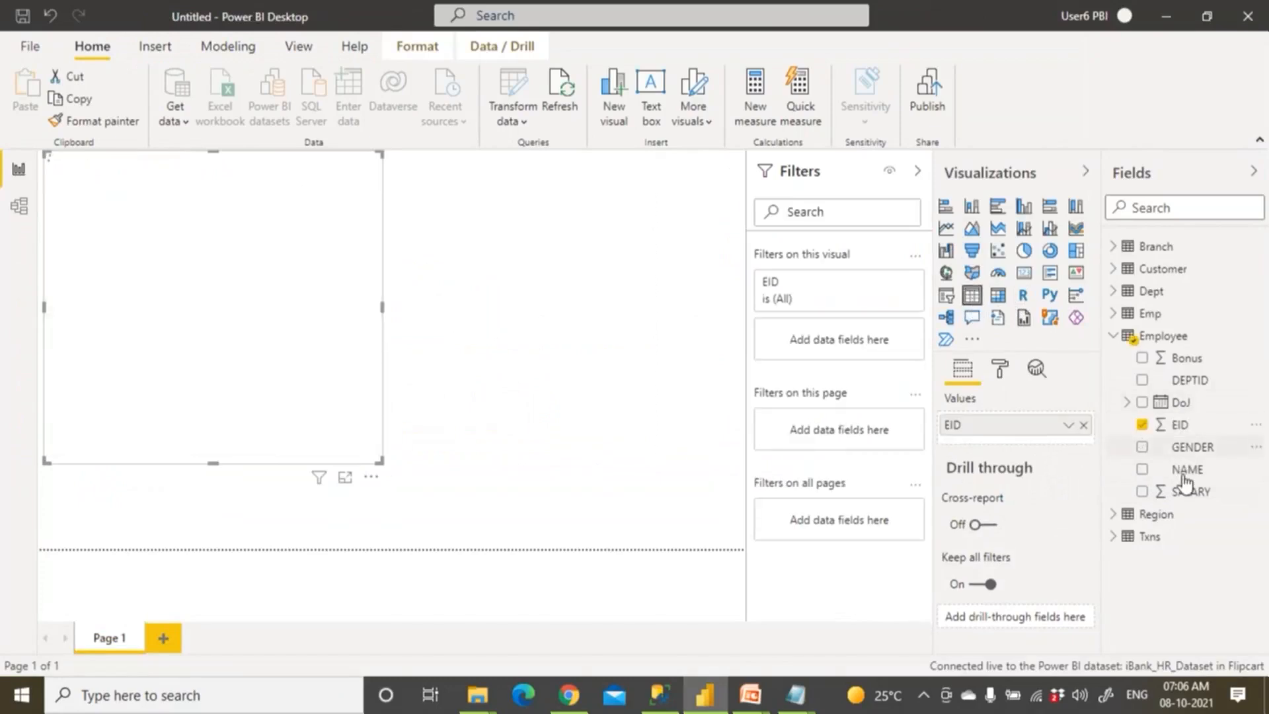
pyautogui.click(1161, 469)
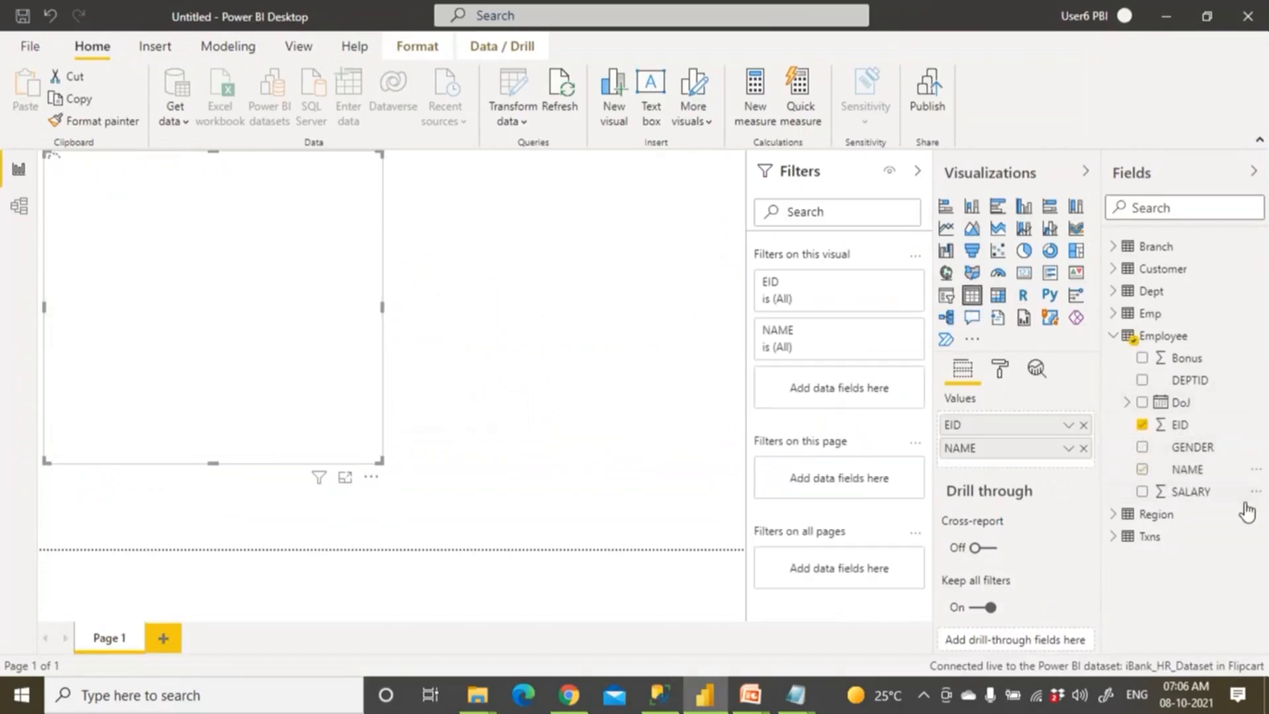
pyautogui.moveTo(1206, 502); pyautogui.dragTo(308, 319)
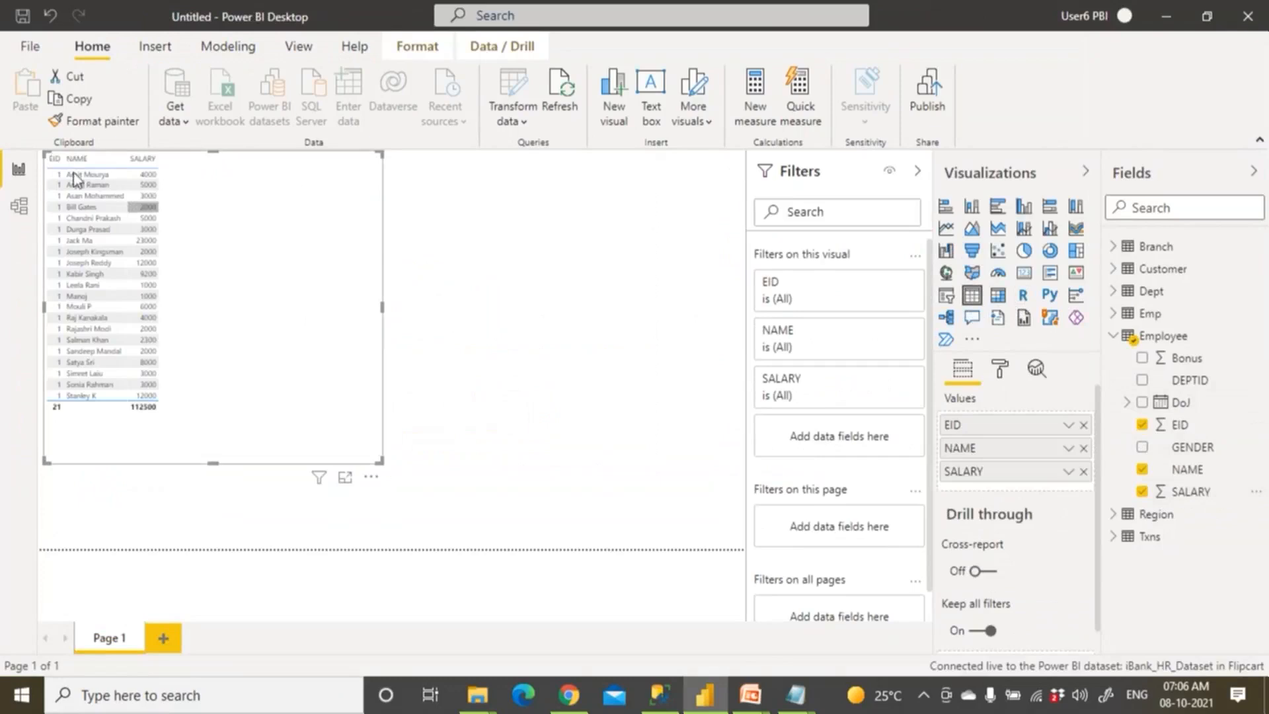
pyautogui.click(1068, 425)
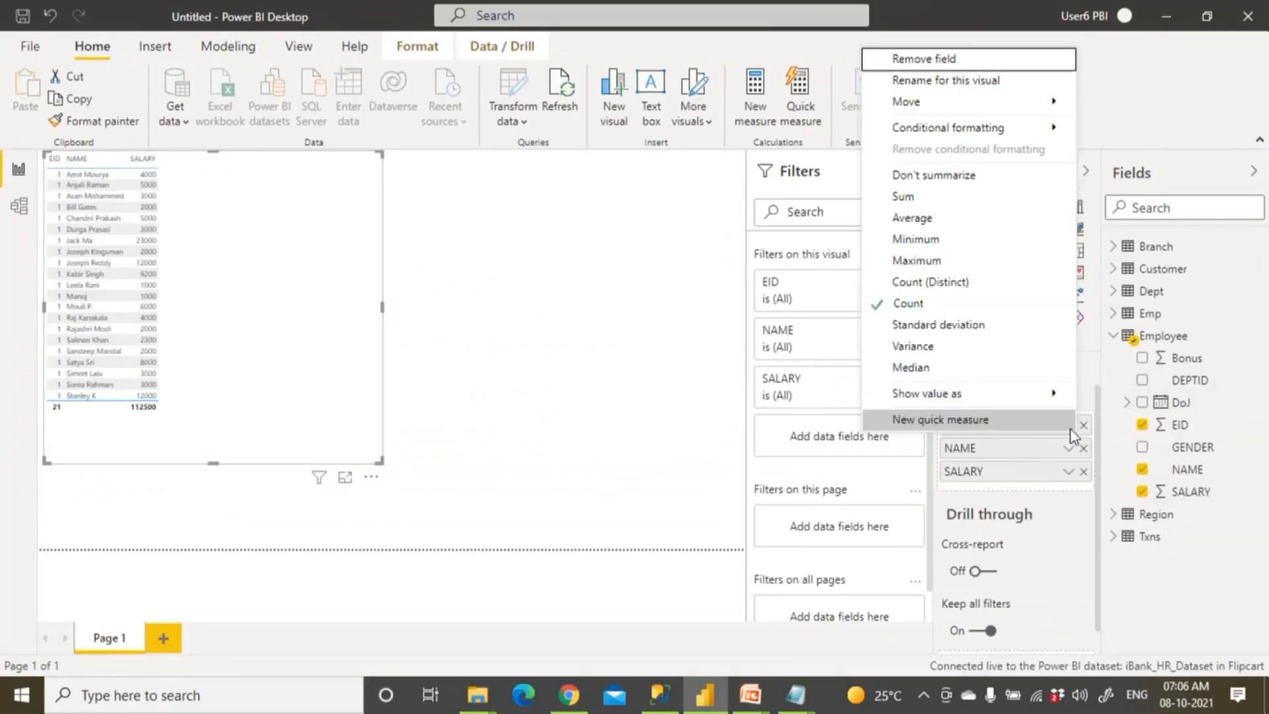
pyautogui.click(931, 176)
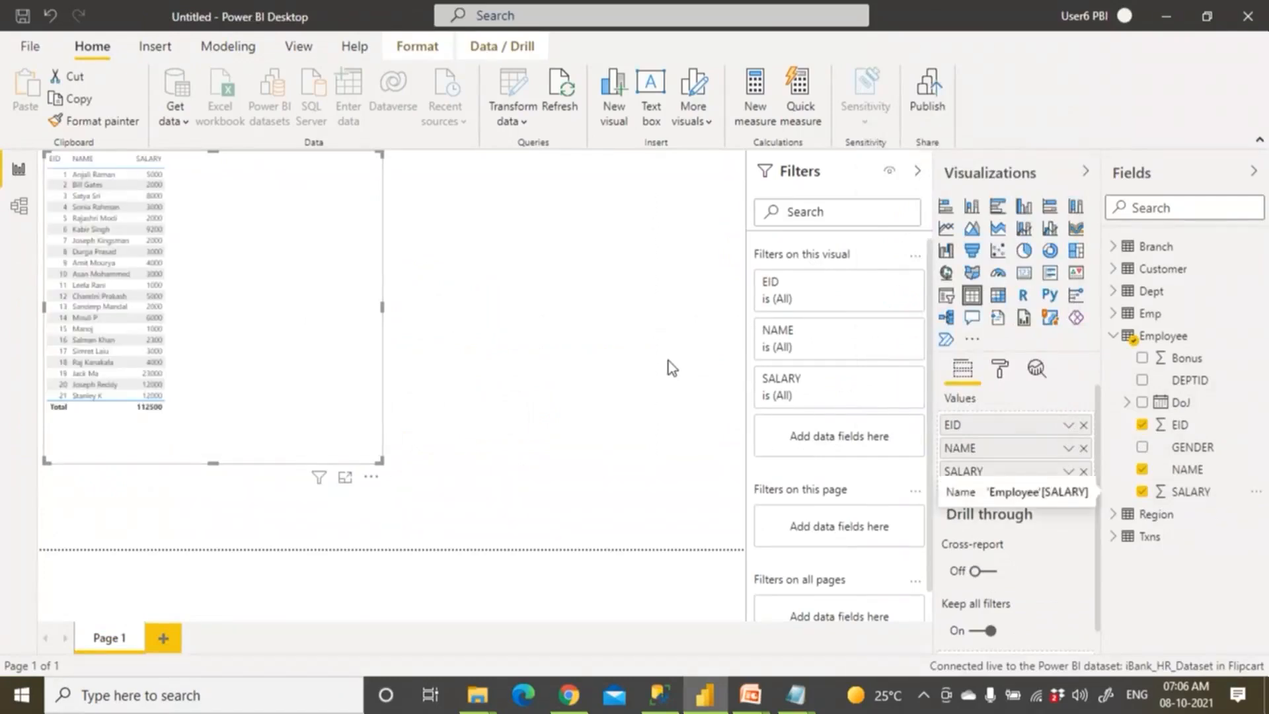
# - Turn on the border of the employee table visual
pyautogui.click(1001, 370)
pyautogui.scroll(-5, 1005, 475)
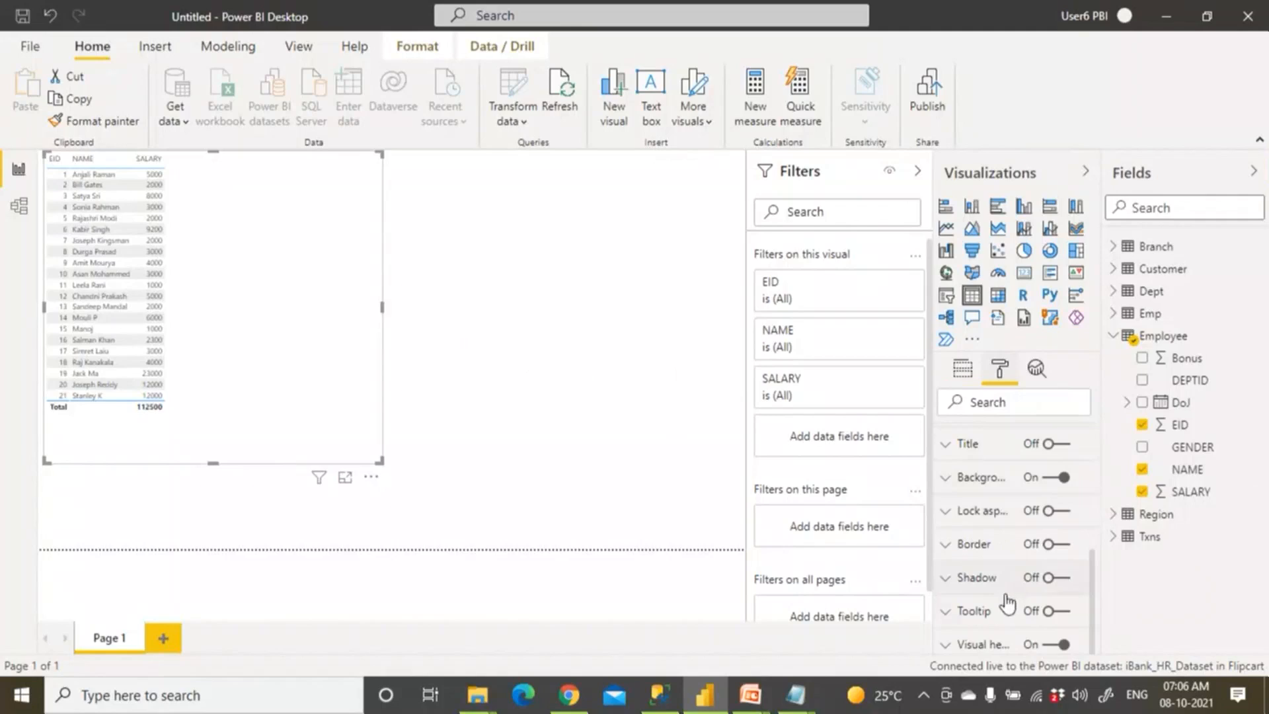
pyautogui.click(1057, 544)
pyautogui.scroll(5, 1066, 554)
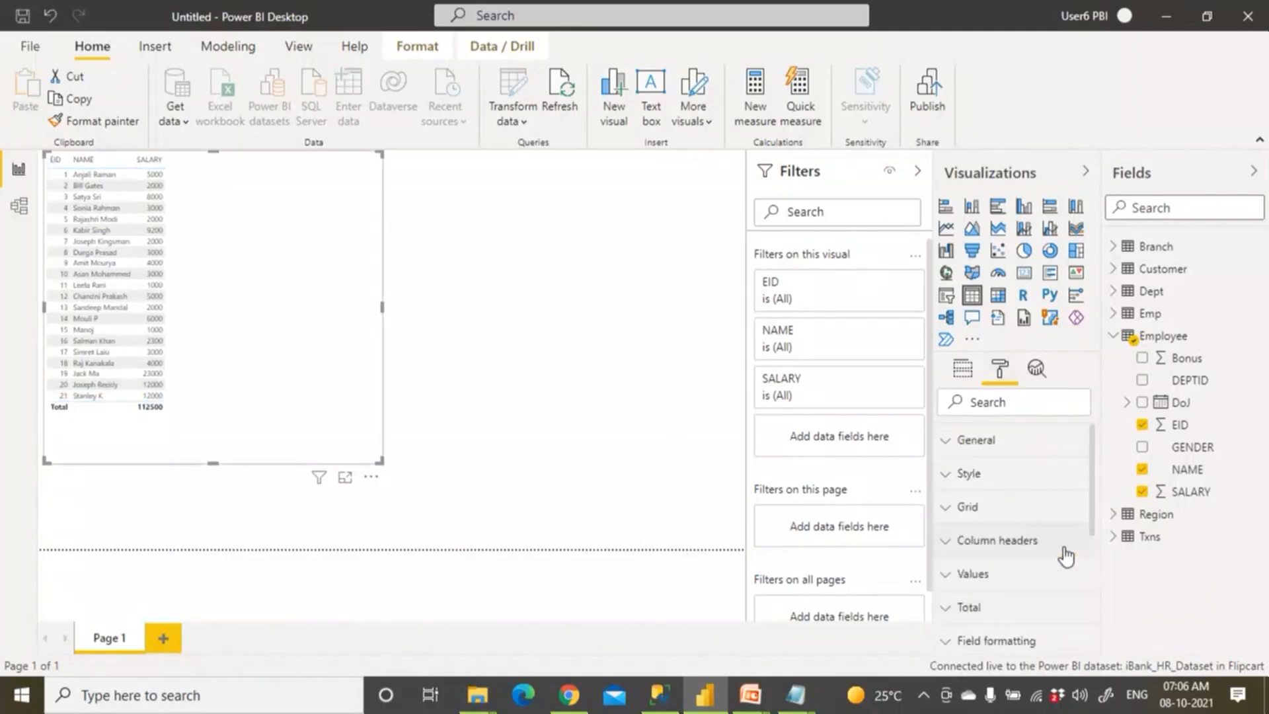
# - Increase the text size in the employee table visual's grid formatting
pyautogui.click(949, 507)
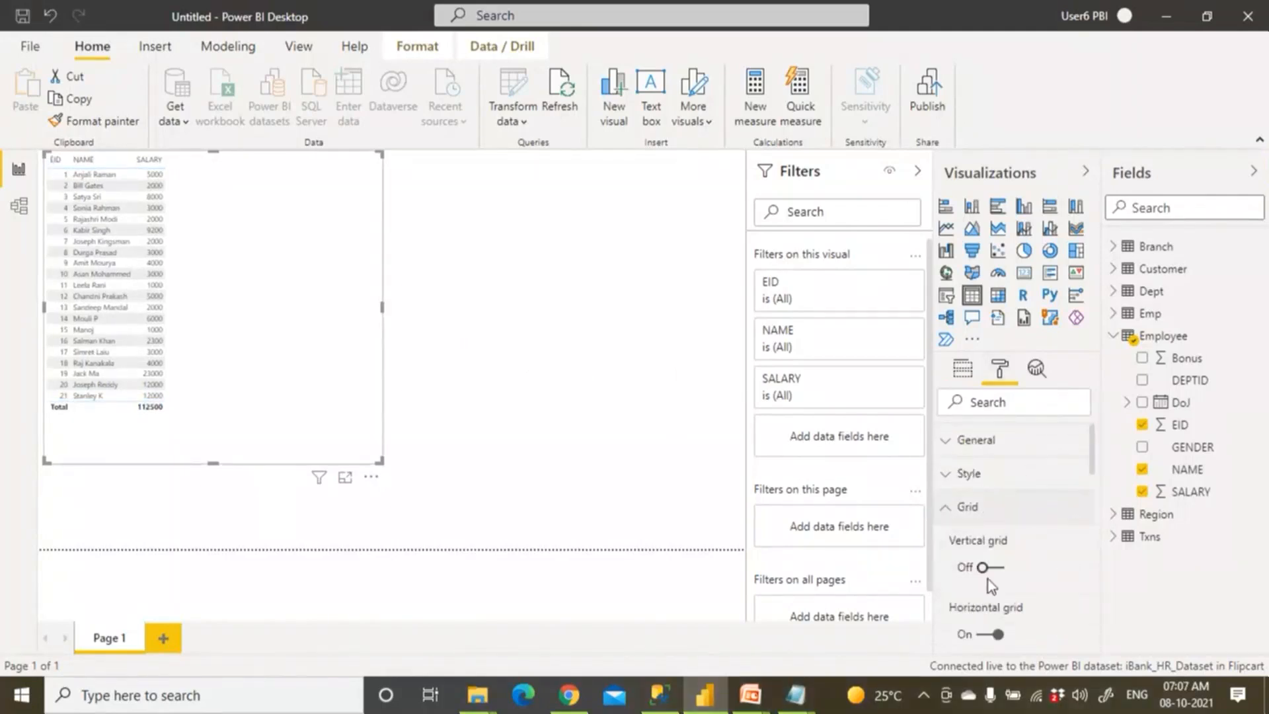
pyautogui.scroll(-2, 989, 579)
pyautogui.scroll(-6, 988, 580)
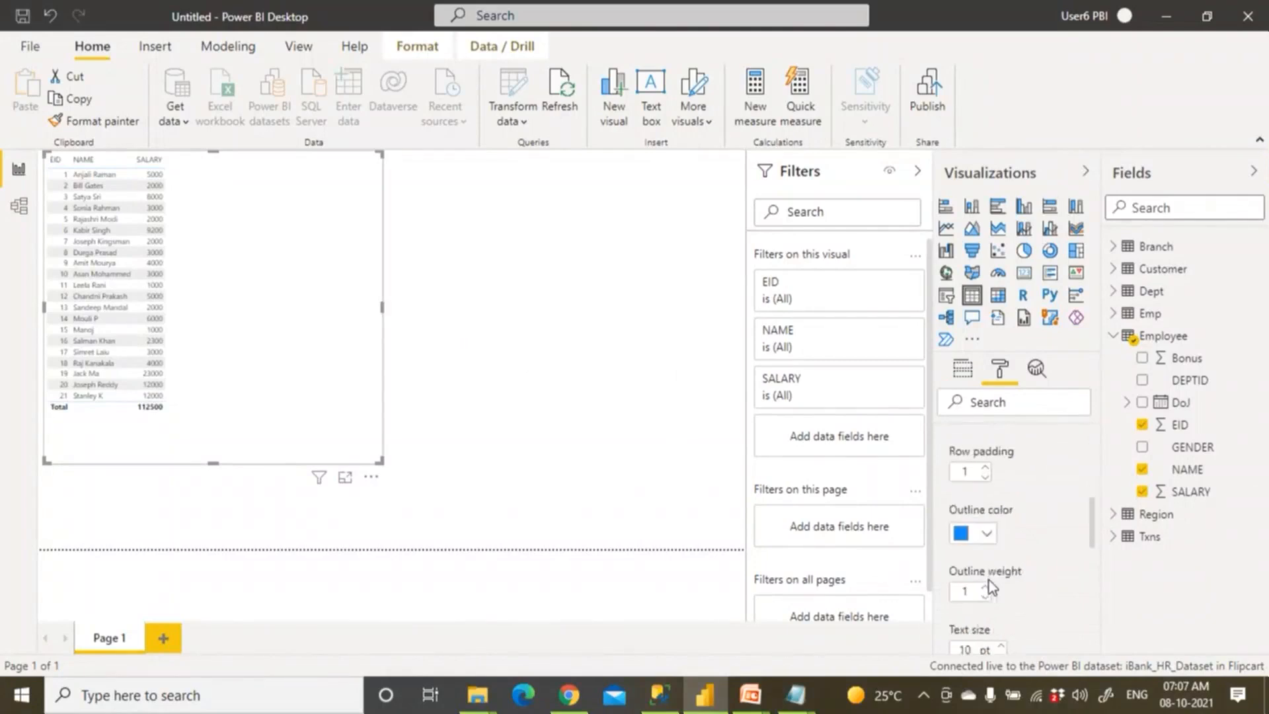
pyautogui.click(966, 529)
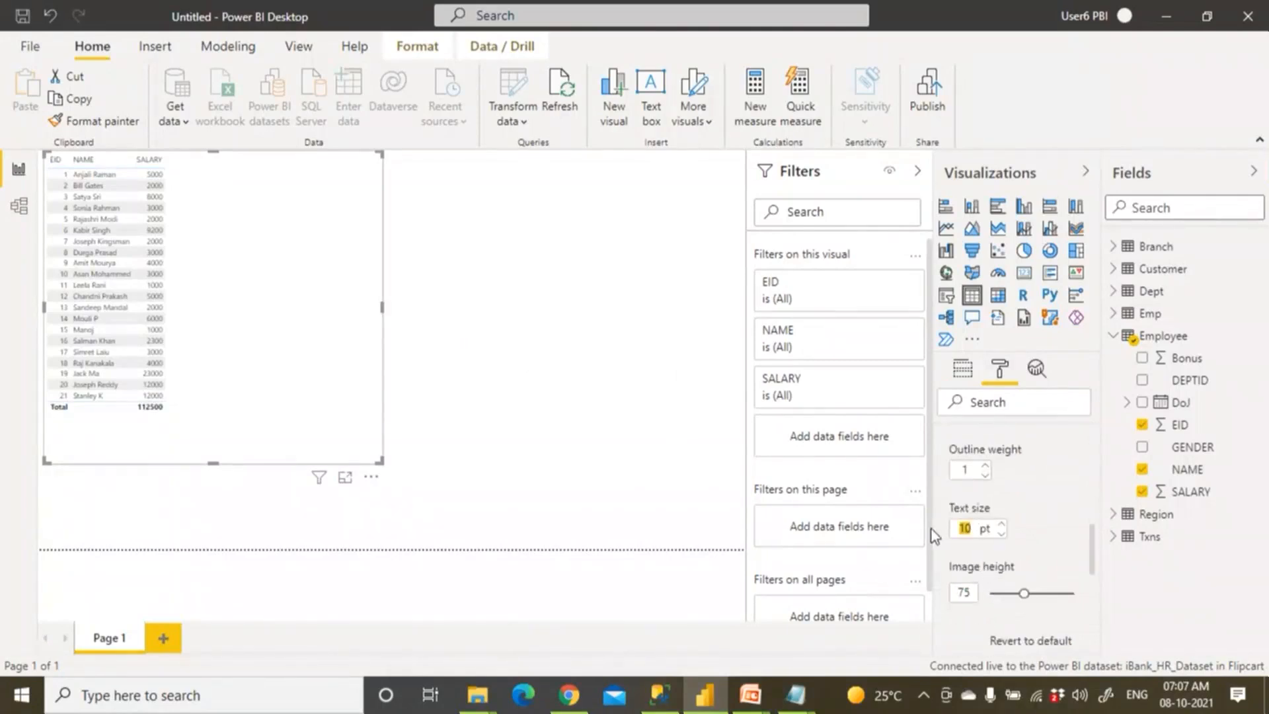
pyautogui.scroll(5, 1019, 433)
pyautogui.scroll(3, 1019, 434)
# - Apply the Flashy rows style to the employee table and resize it to be narrower and taller
pyautogui.click(952, 474)
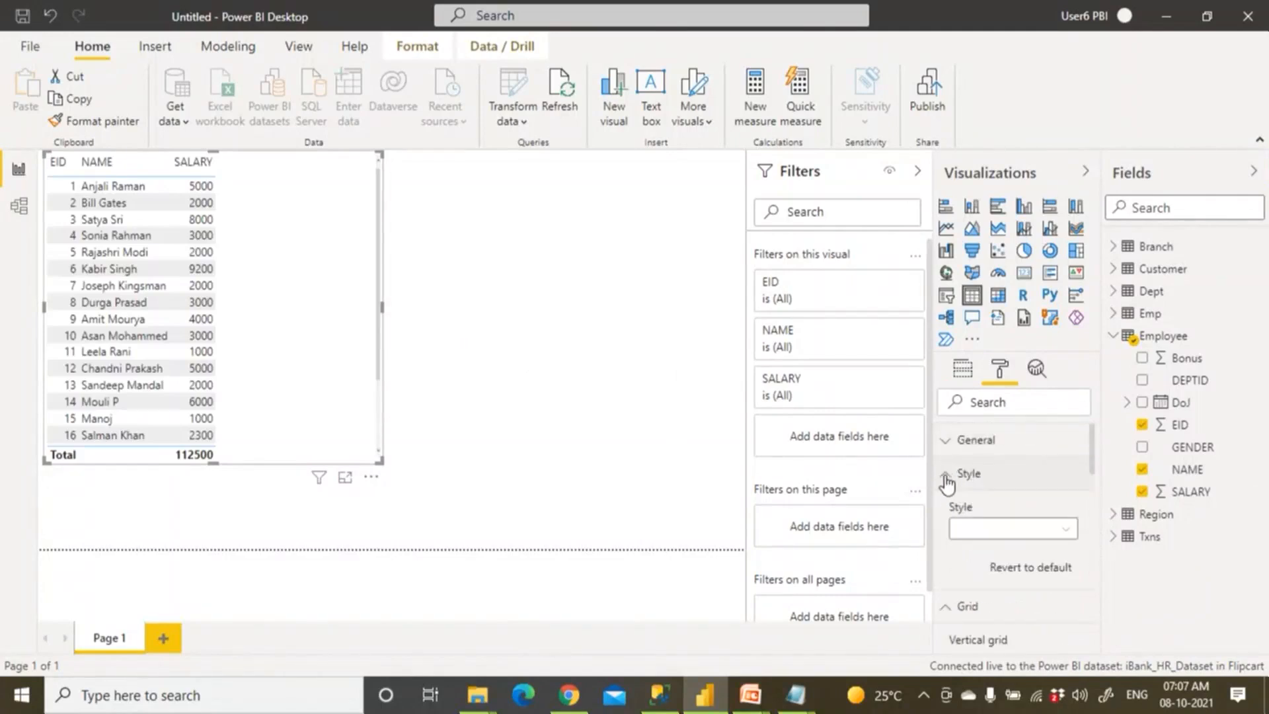
pyautogui.click(985, 532)
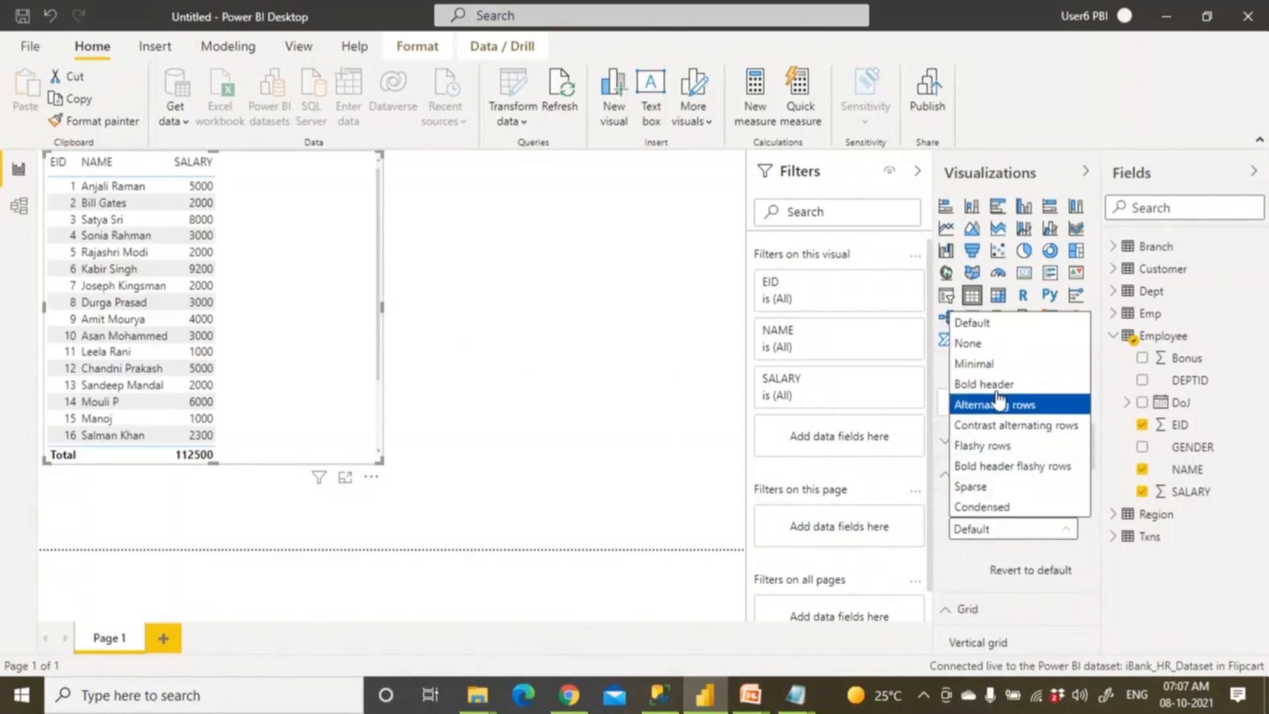
pyautogui.click(995, 446)
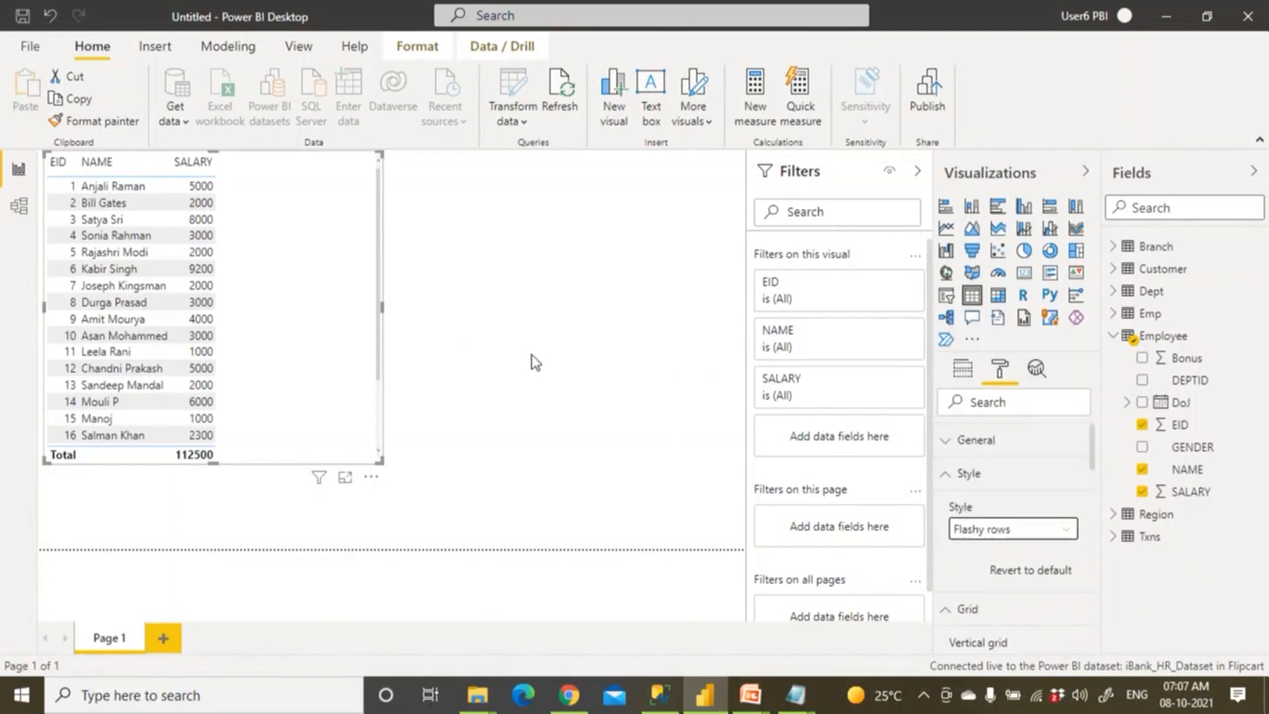
pyautogui.moveTo(382, 308); pyautogui.dragTo(272, 304)
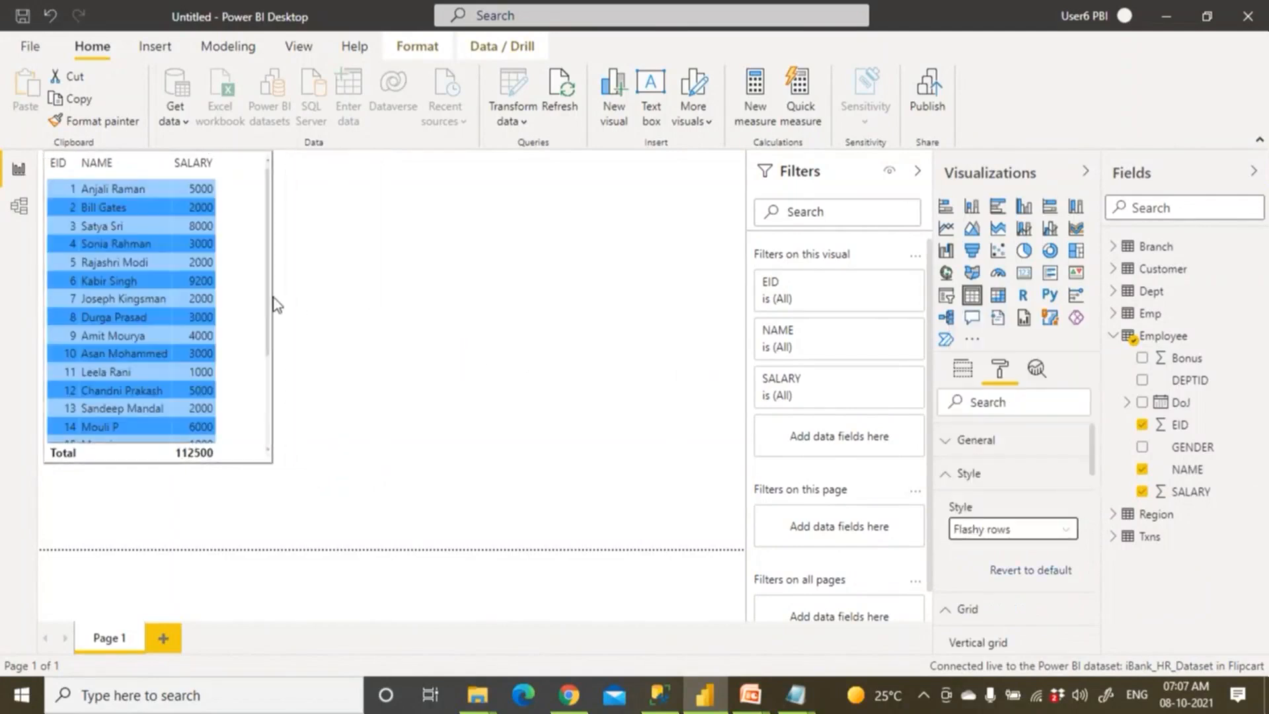
pyautogui.moveTo(278, 450); pyautogui.dragTo(276, 514)
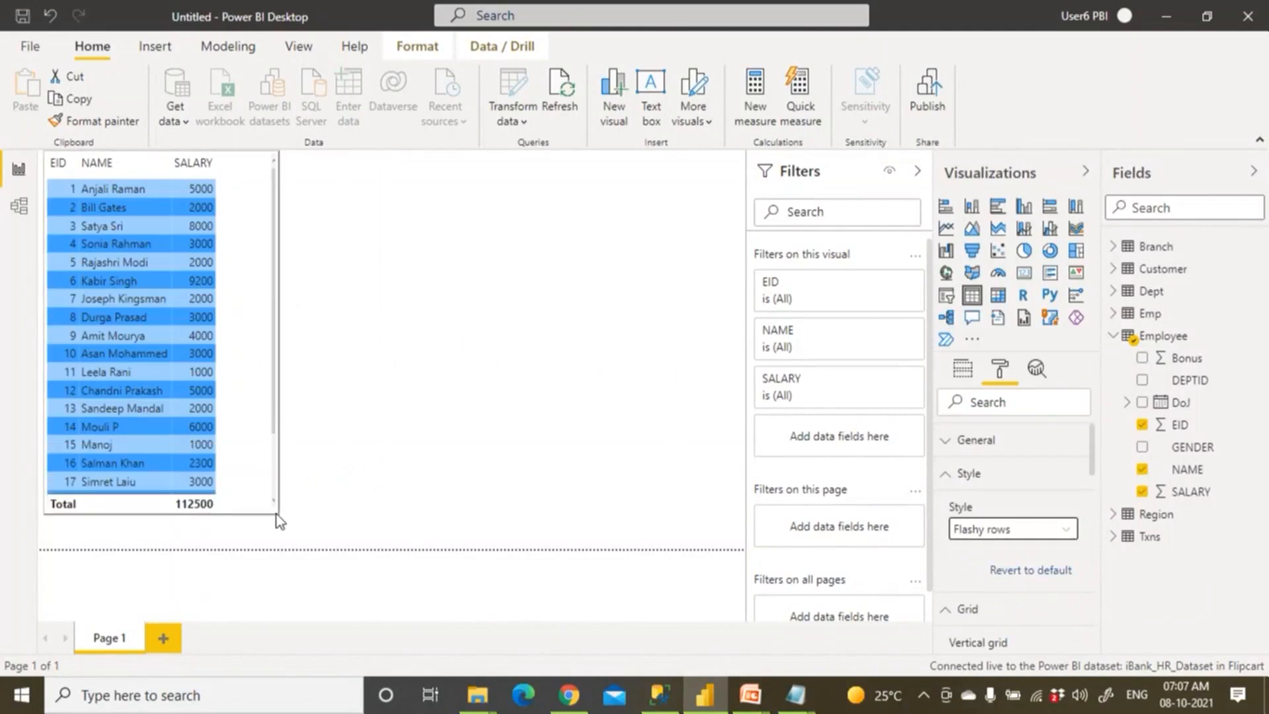
# - Add a card visual showing SALARY beside the employee table's upper part and shrink it to a compact box
pyautogui.click(414, 435)
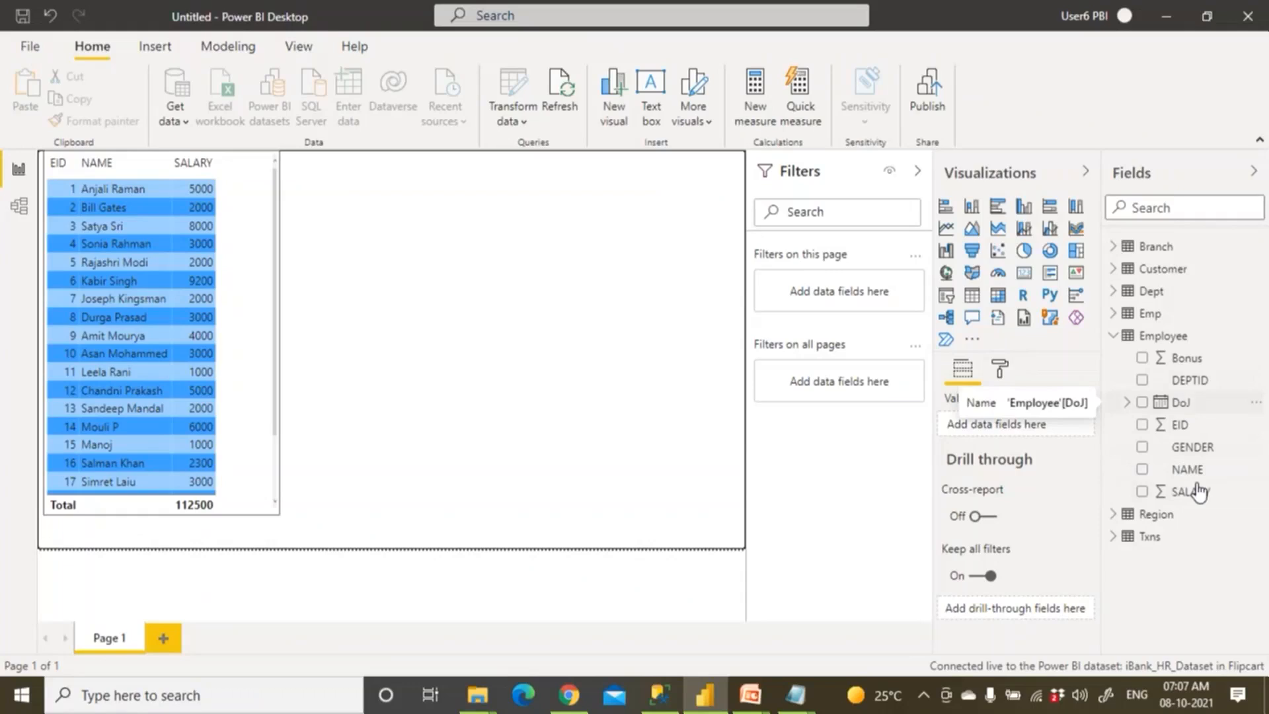
pyautogui.click(1023, 273)
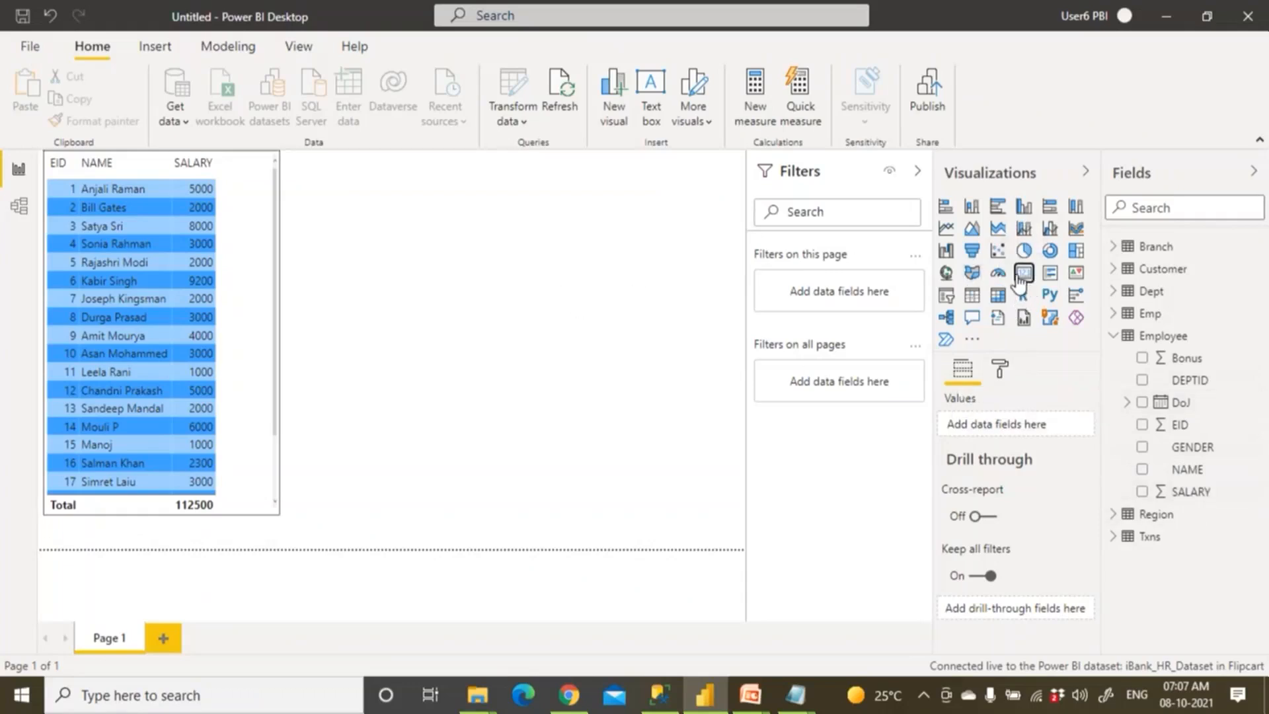
pyautogui.moveTo(1188, 492); pyautogui.dragTo(447, 320)
pyautogui.moveTo(515, 506); pyautogui.dragTo(498, 260)
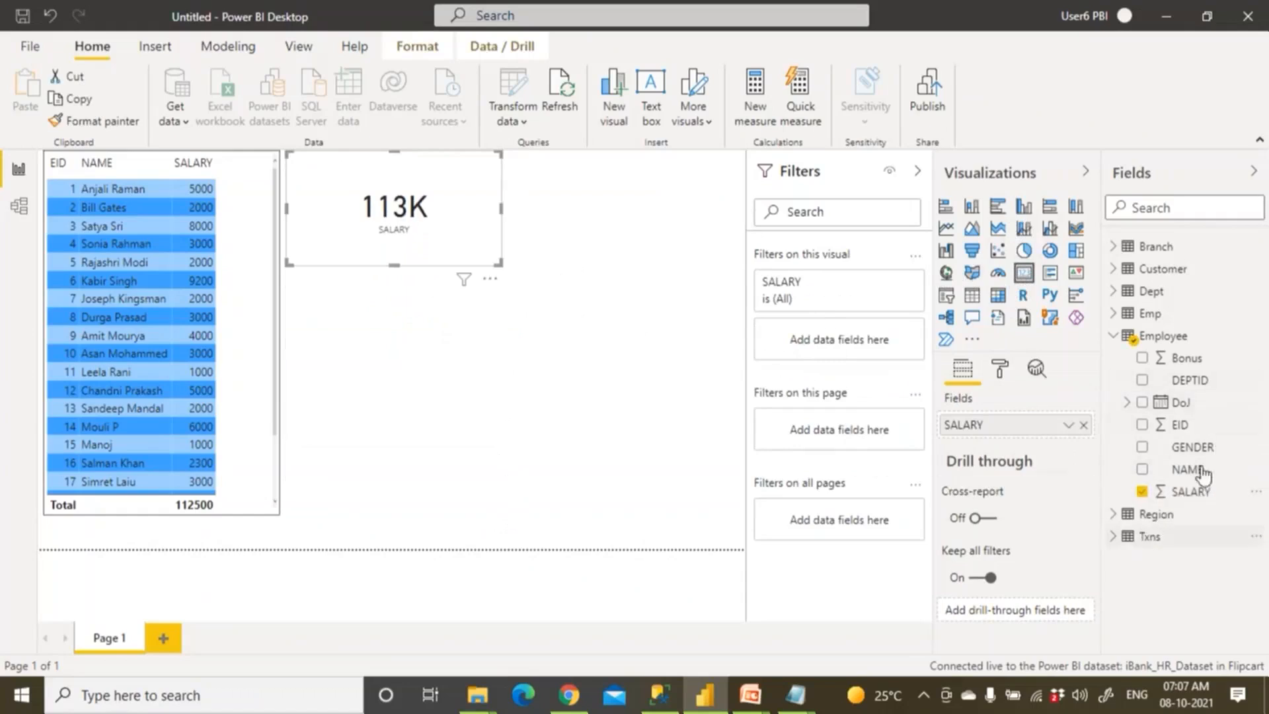
# - Turn on the border of the SALARY card and deselect it
pyautogui.click(1001, 371)
pyautogui.scroll(-3, 998, 489)
pyautogui.click(1060, 544)
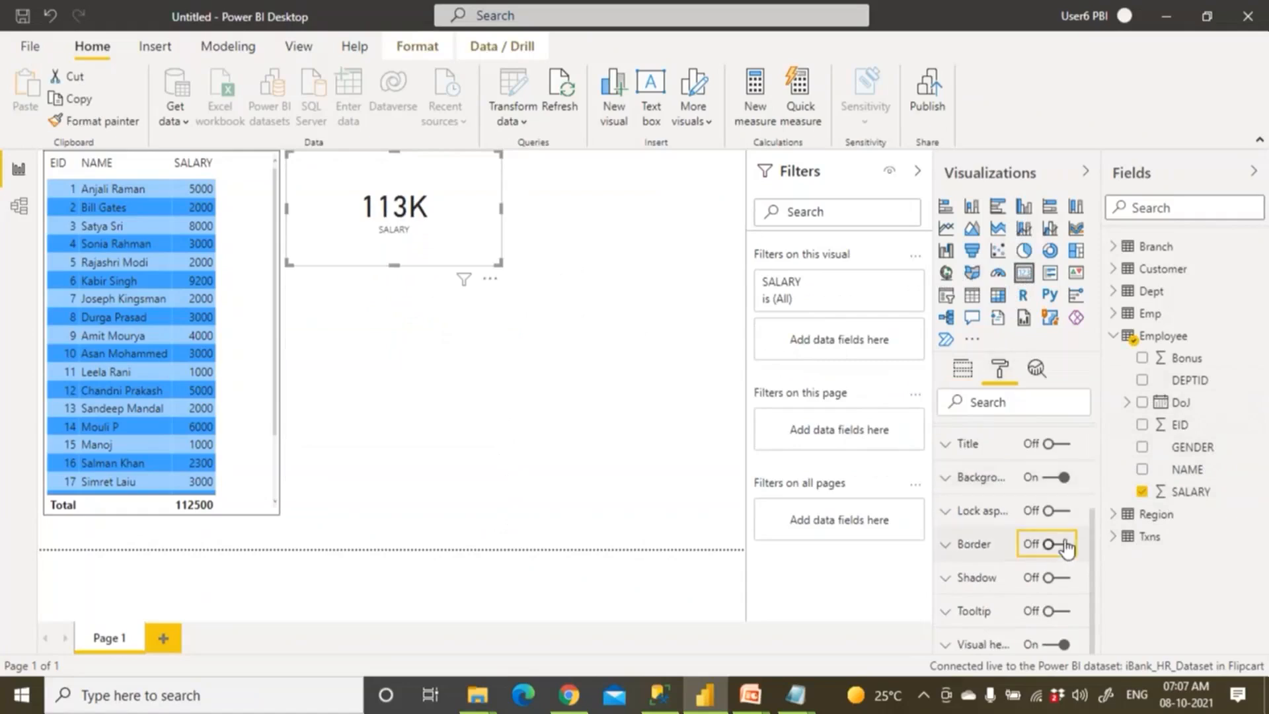
pyautogui.click(489, 348)
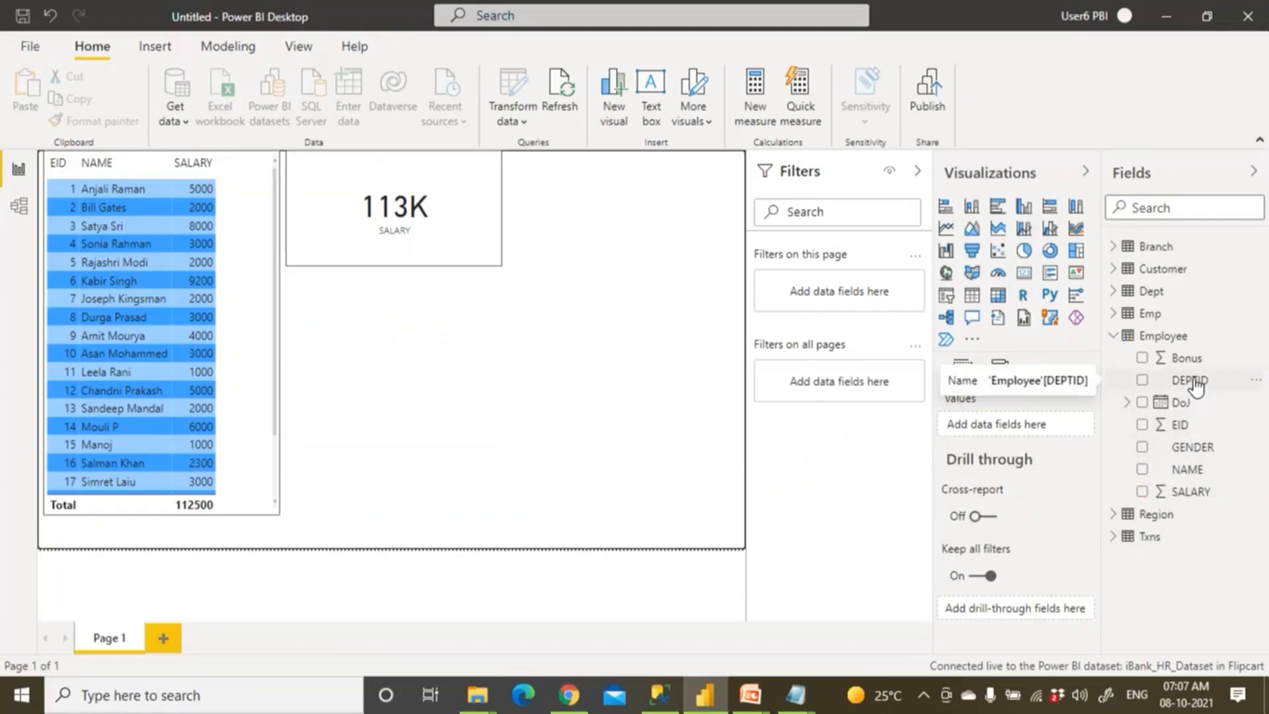
# - Check which common data sources can be added to this live-connected report
pyautogui.click(175, 122)
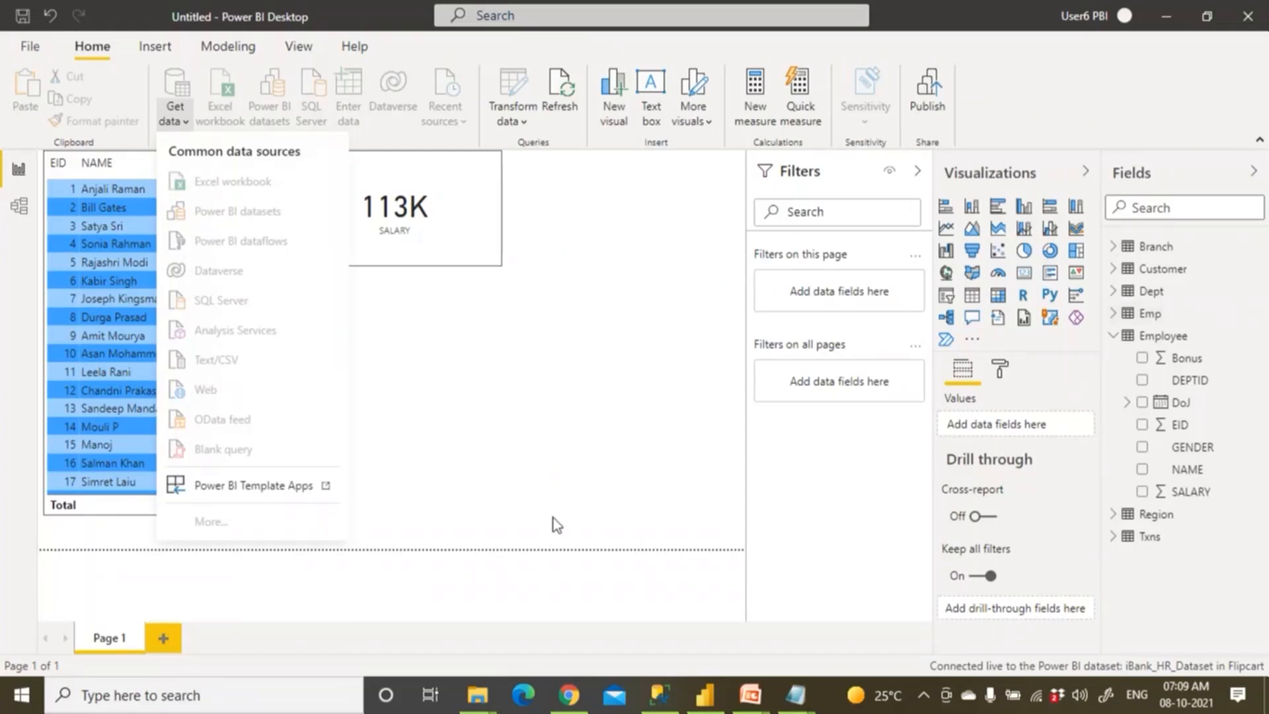
pyautogui.click(499, 438)
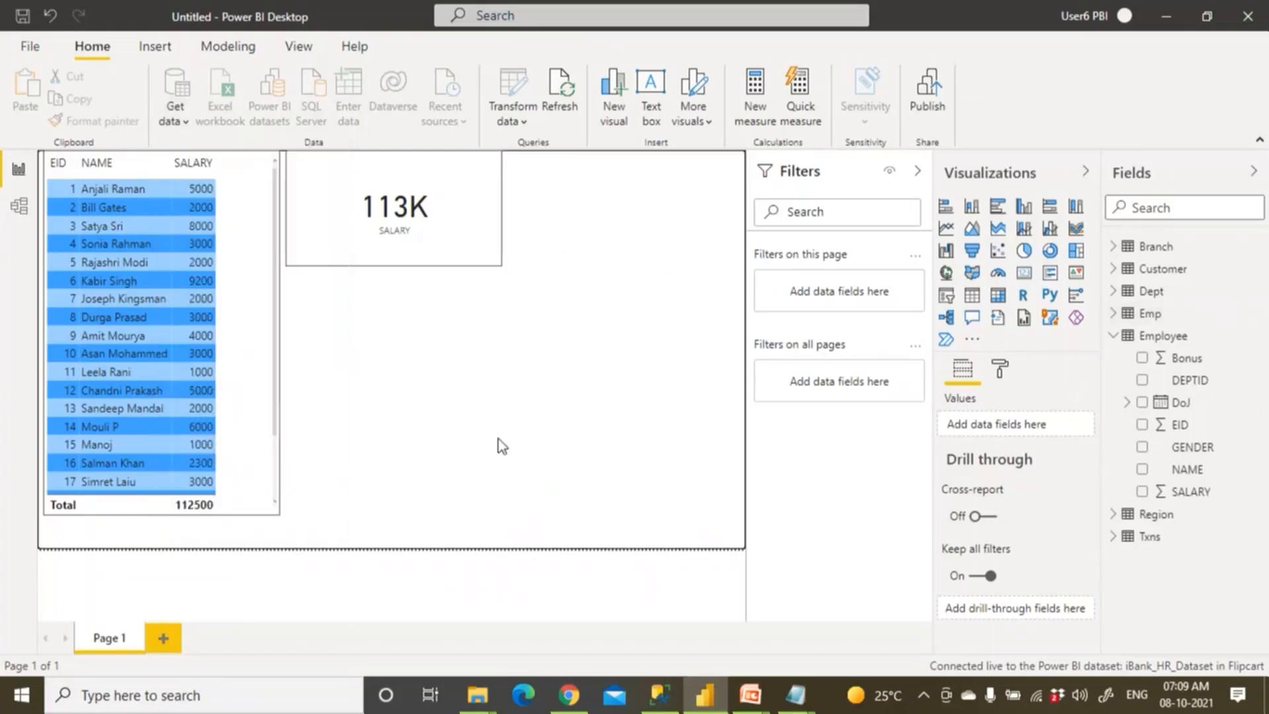
pyautogui.click(184, 119)
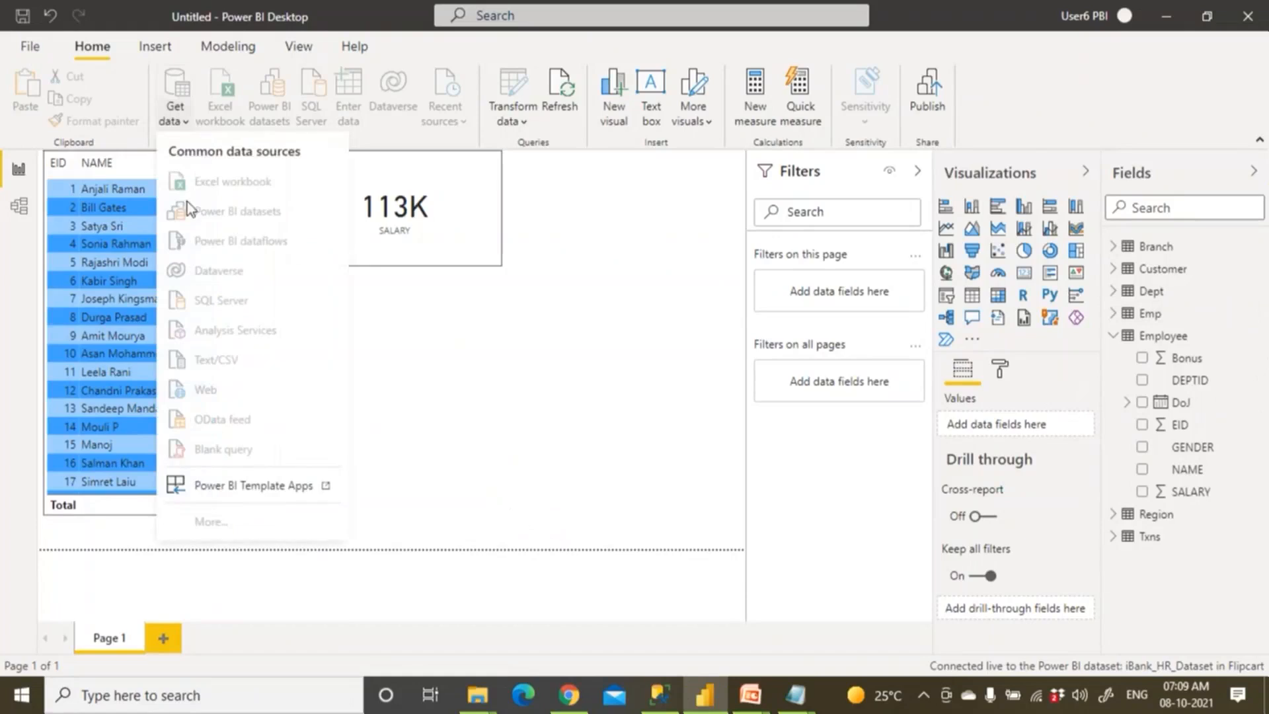
pyautogui.click(617, 366)
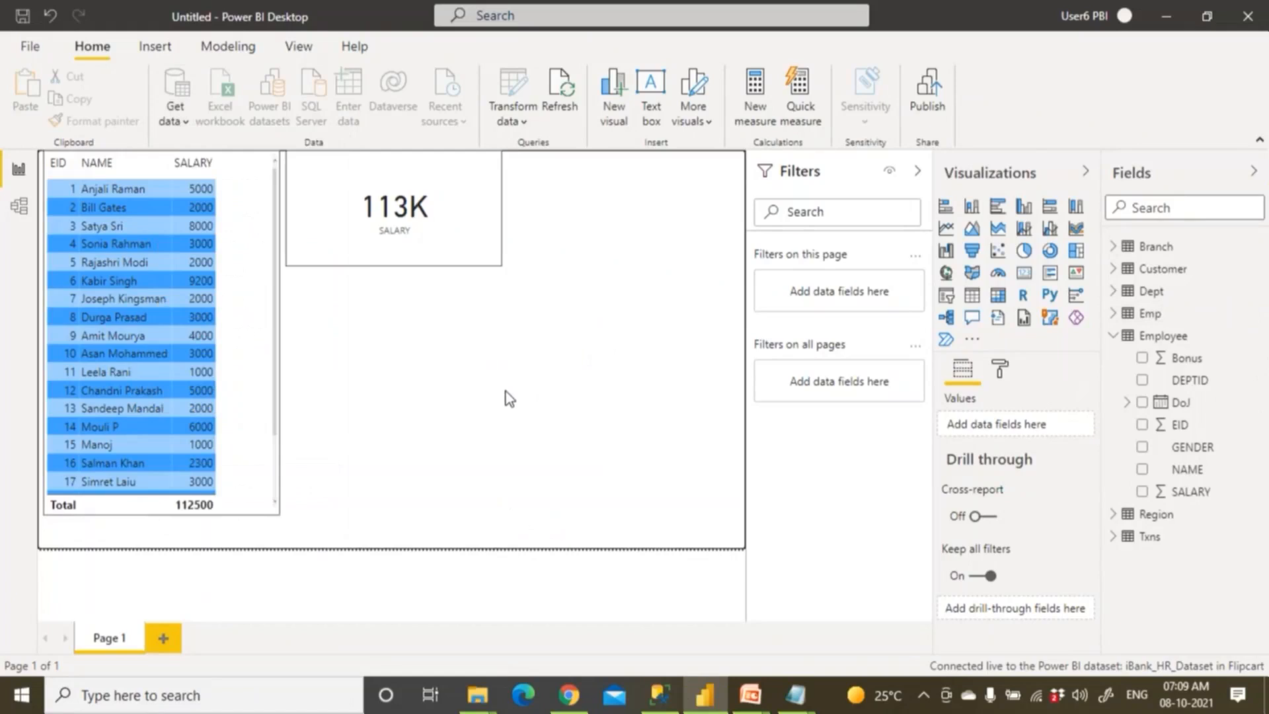
pyautogui.click(939, 19)
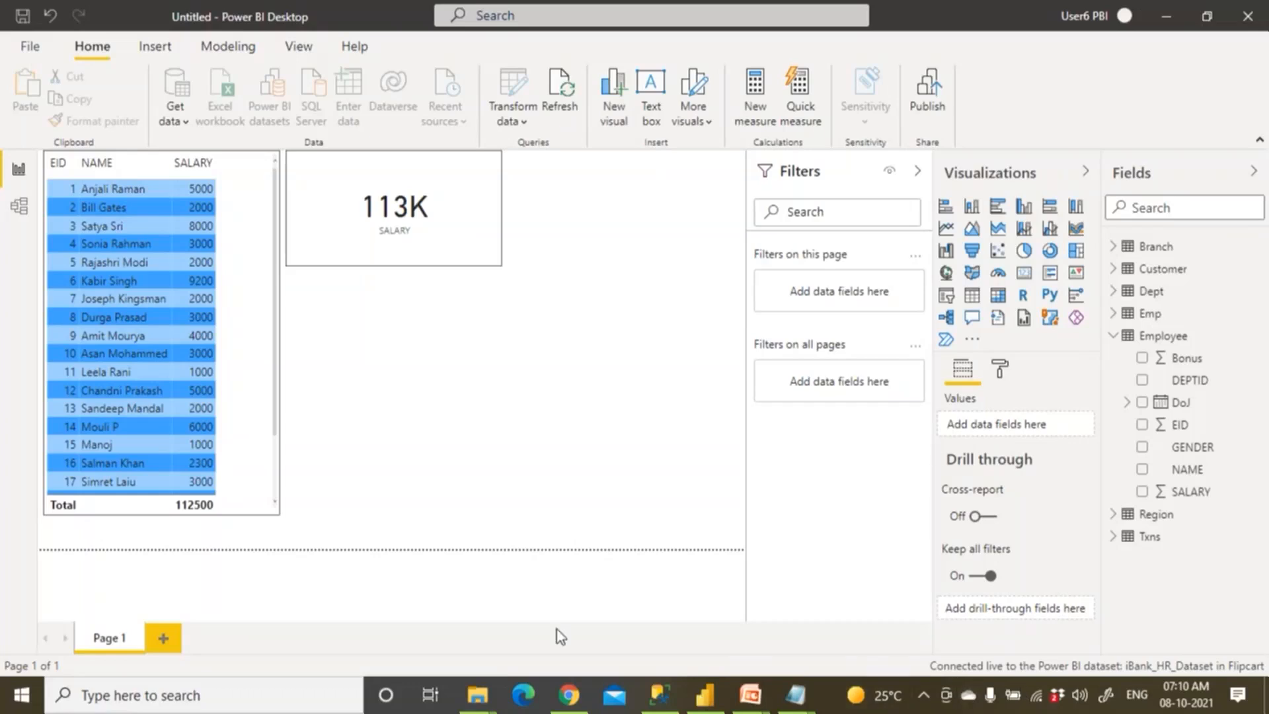
# - Add a stacked bar chart below the SALARY card, using GENDER and SALARY from the Employee table
pyautogui.click(1112, 337)
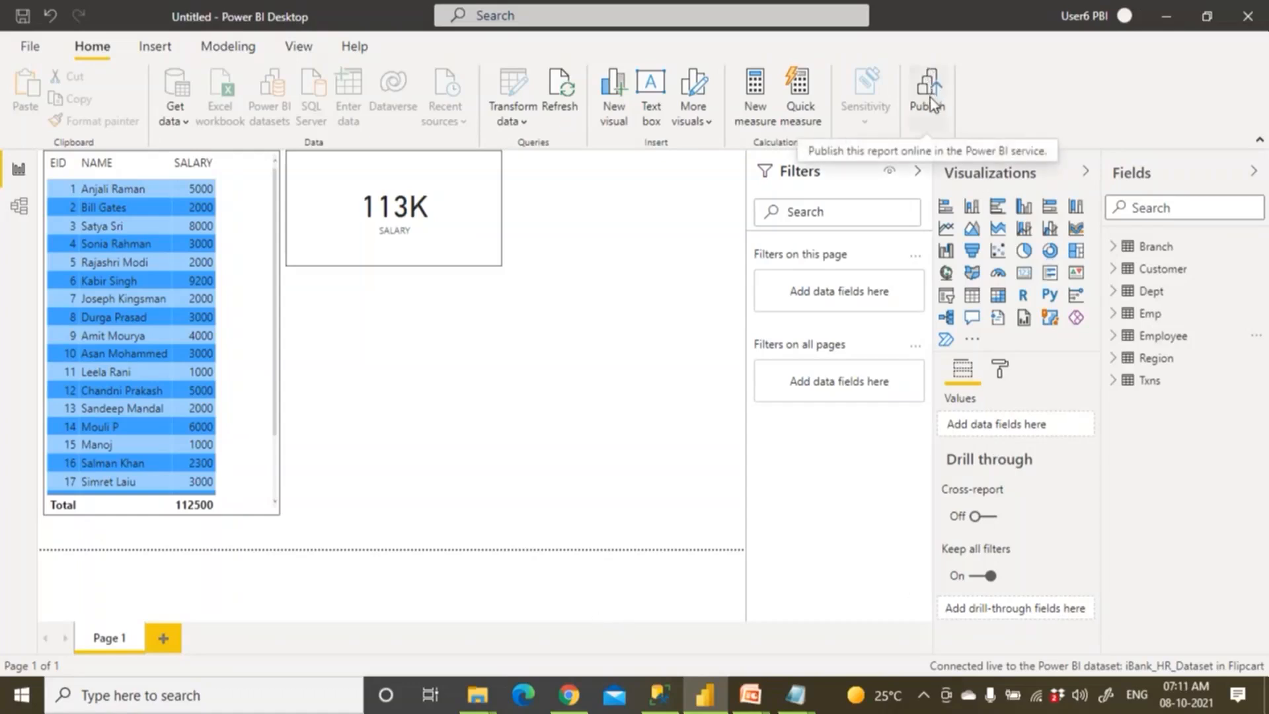
pyautogui.click(544, 410)
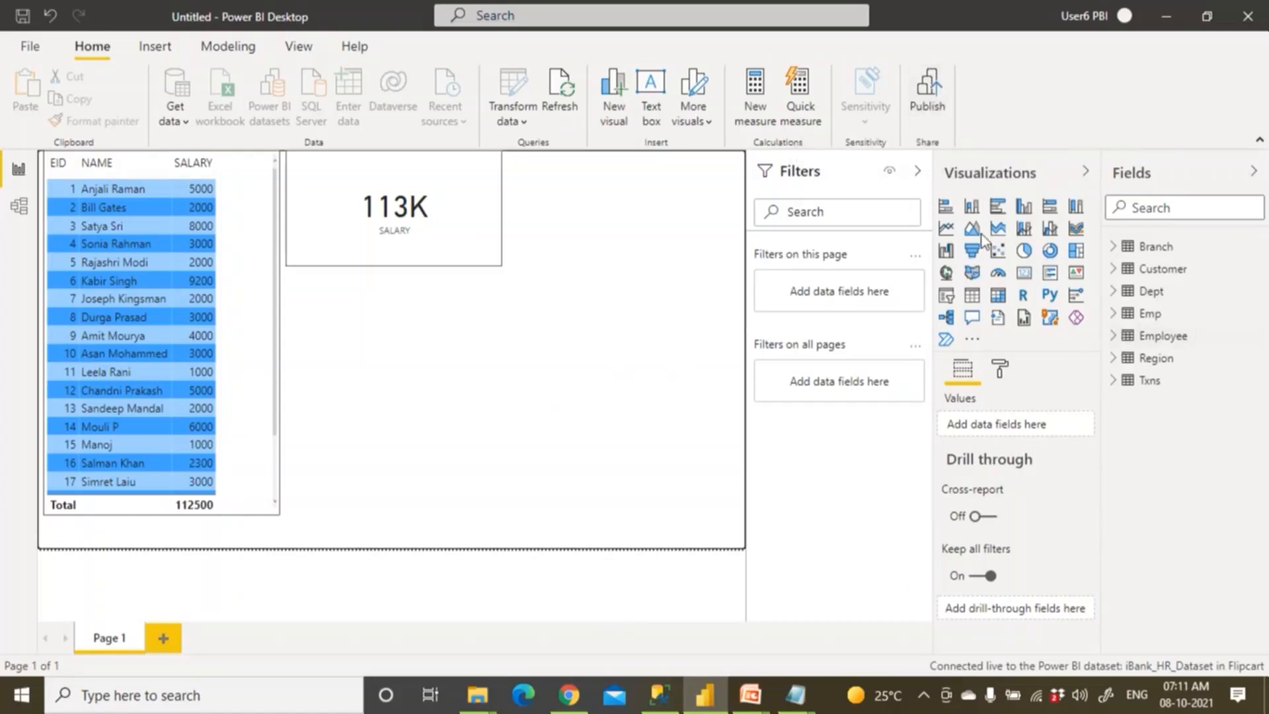
pyautogui.click(946, 206)
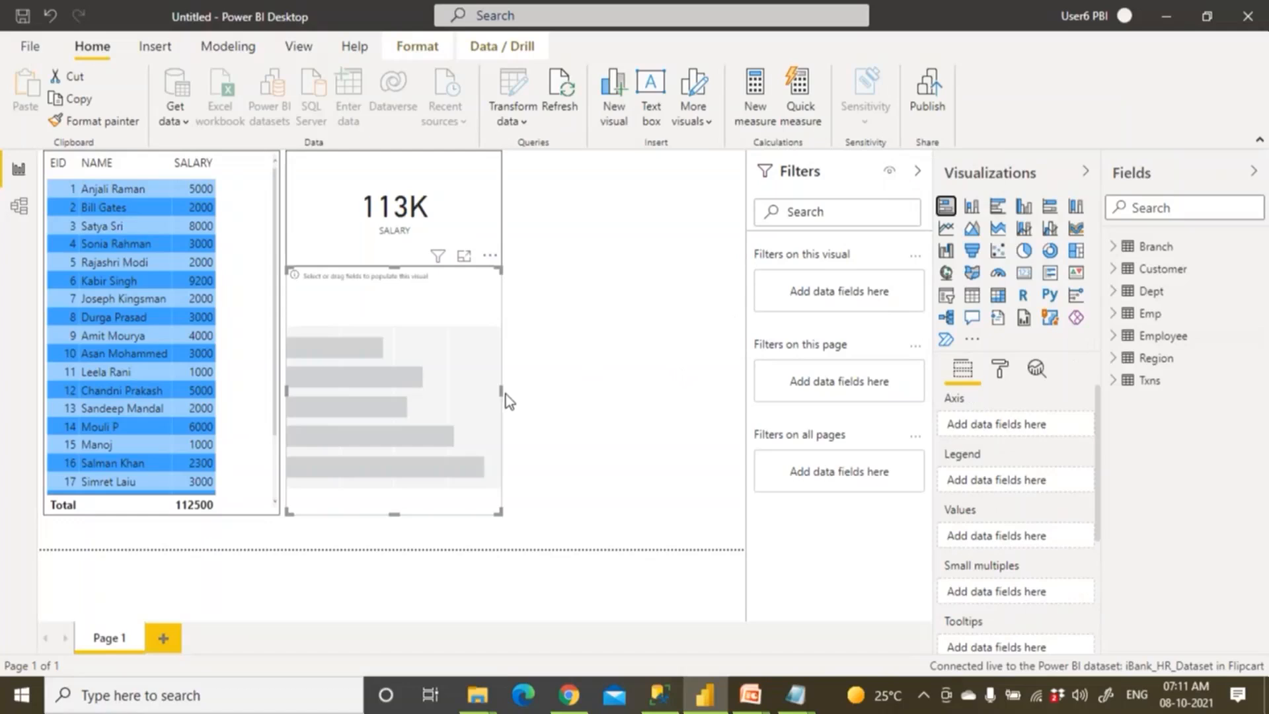
pyautogui.click(1117, 335)
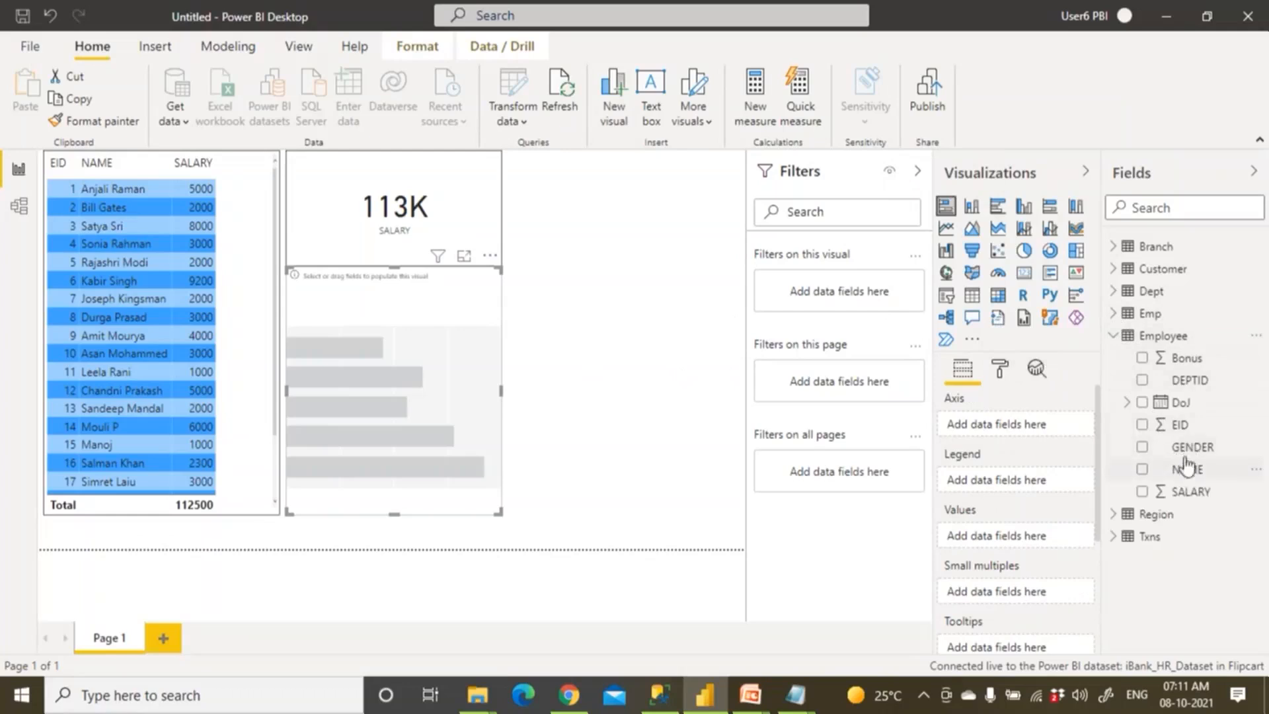
pyautogui.click(1140, 450)
pyautogui.moveTo(1190, 490); pyautogui.dragTo(463, 425)
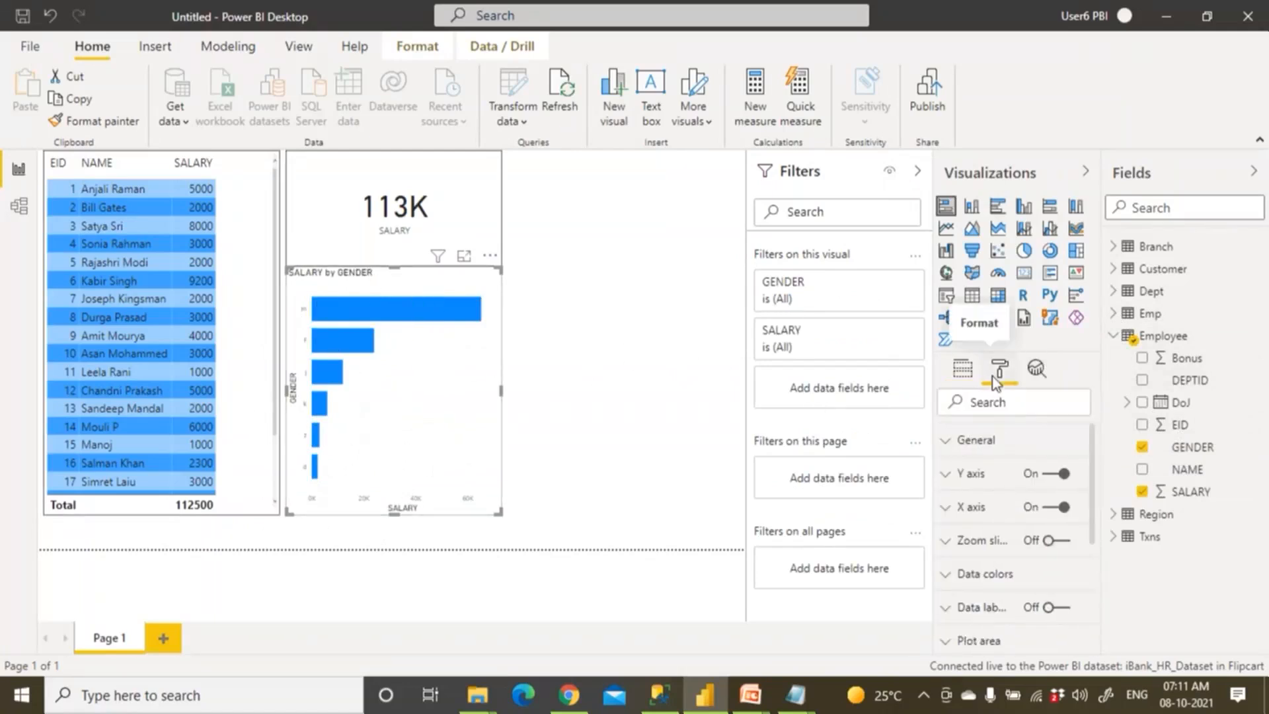
# - Set the text size of the bar chart's Y axis labels to 15 pt
pyautogui.click(946, 474)
pyautogui.scroll(-4, 974, 532)
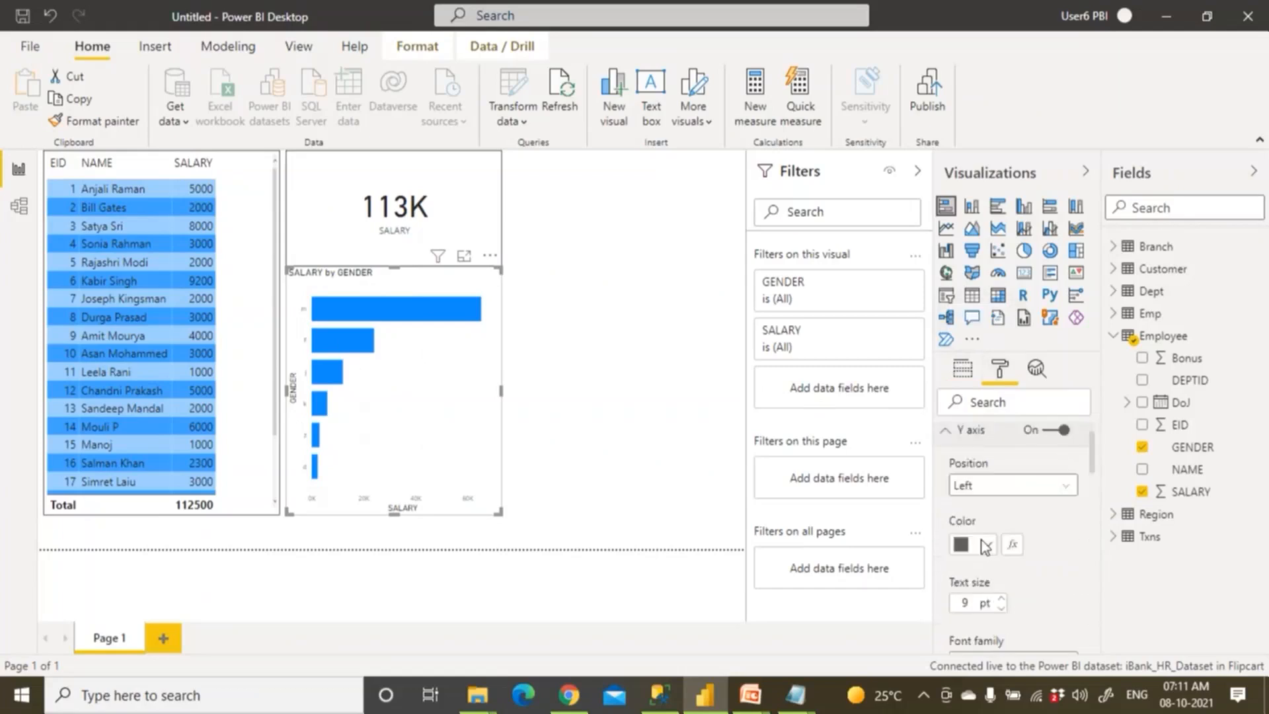
pyautogui.doubleClick(973, 465)
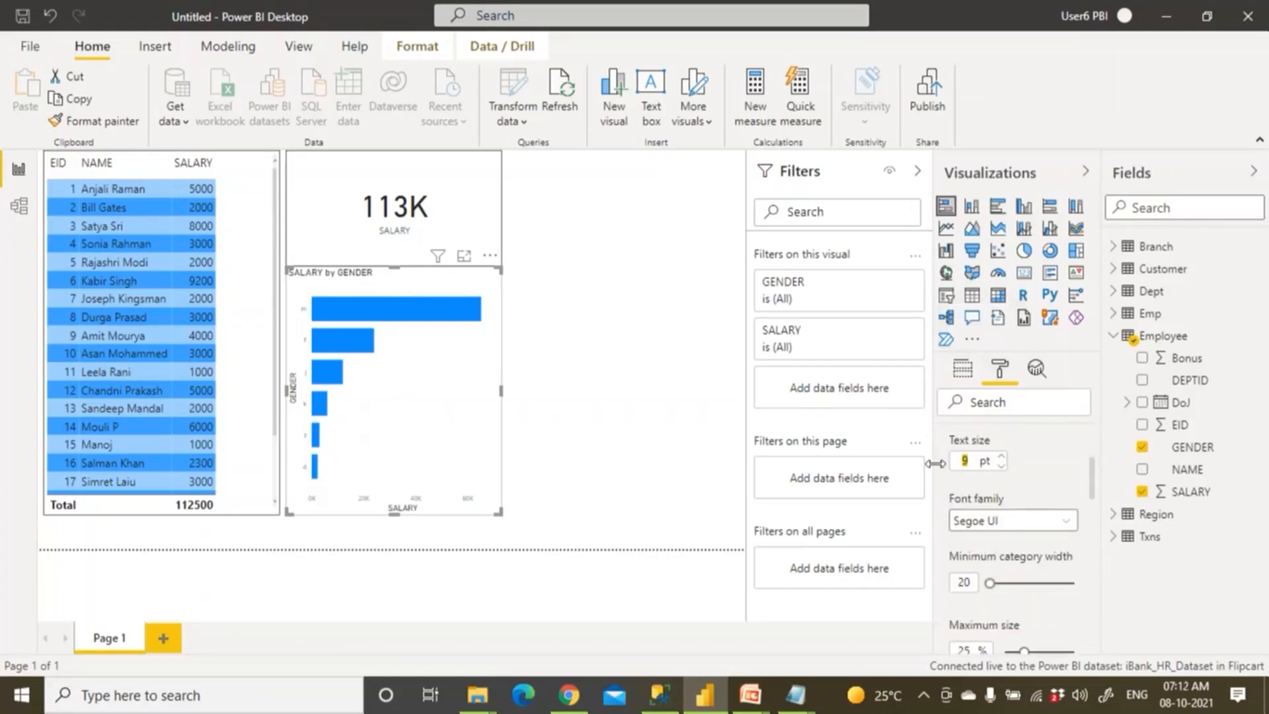
pyautogui.write('15')
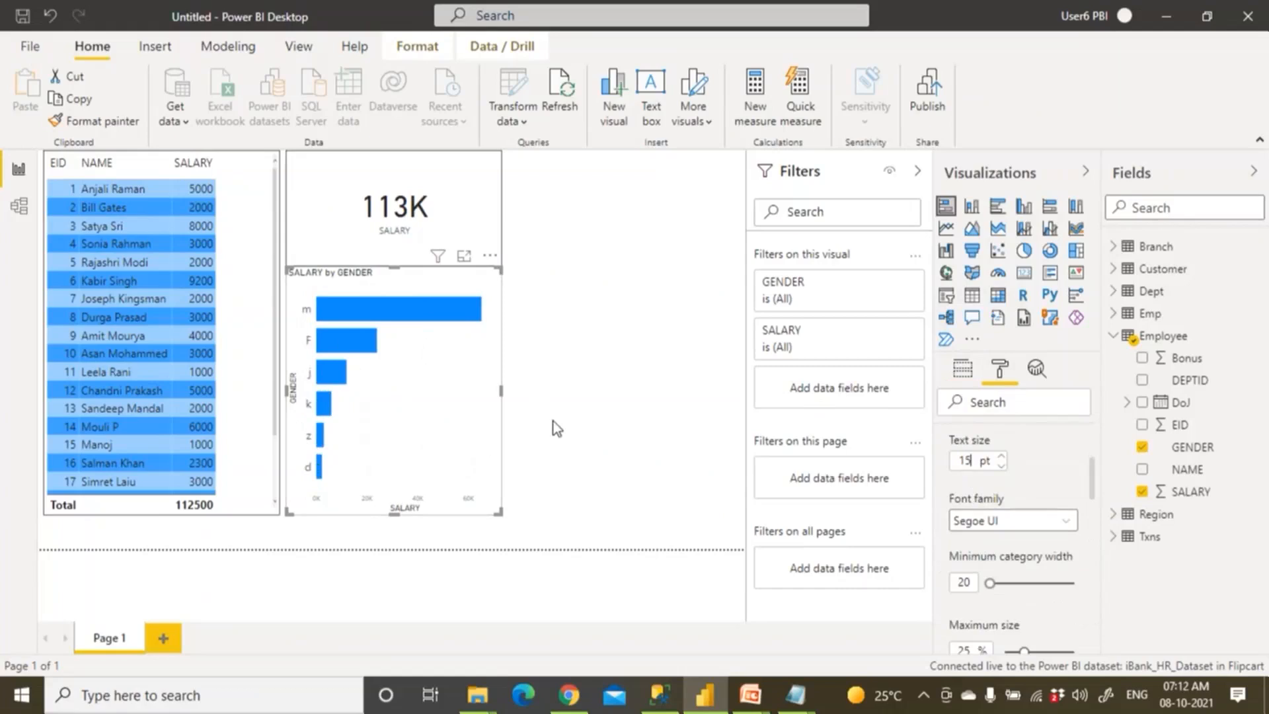
# - Filter the bar chart by GENDER to show only m and F, deselect the chart and collapse the filters
pyautogui.click(914, 256)
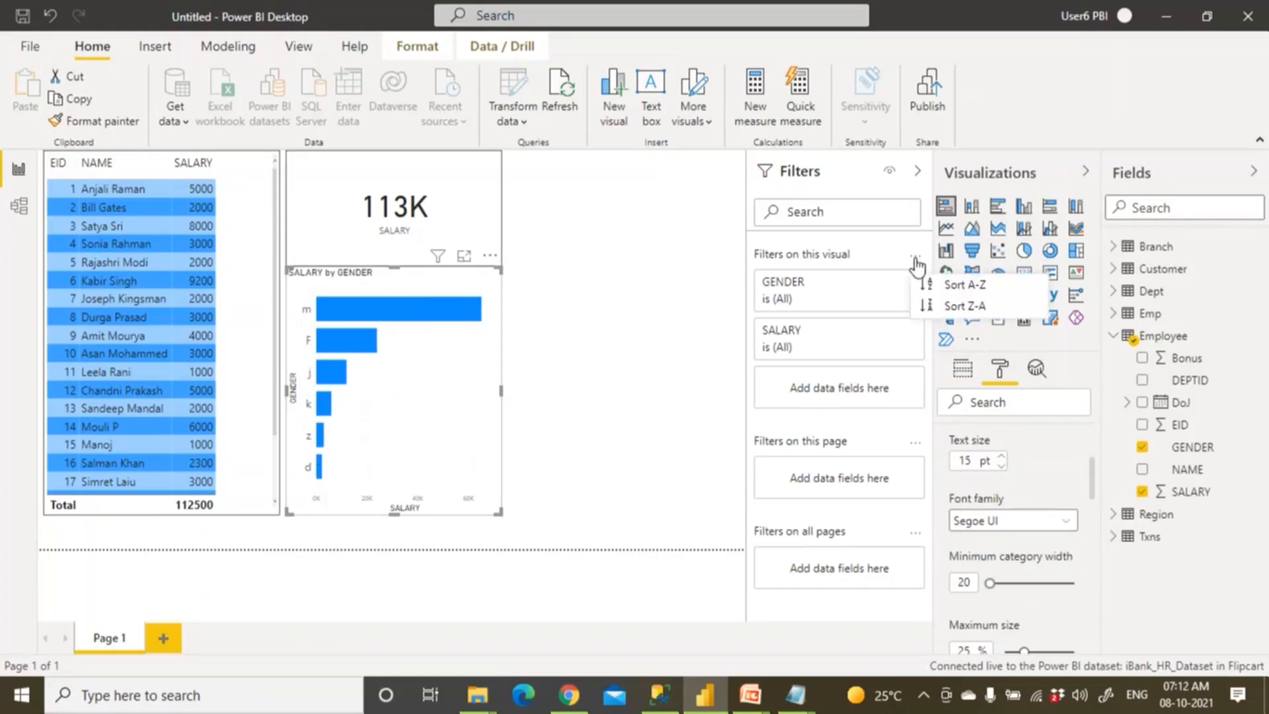
pyautogui.click(800, 304)
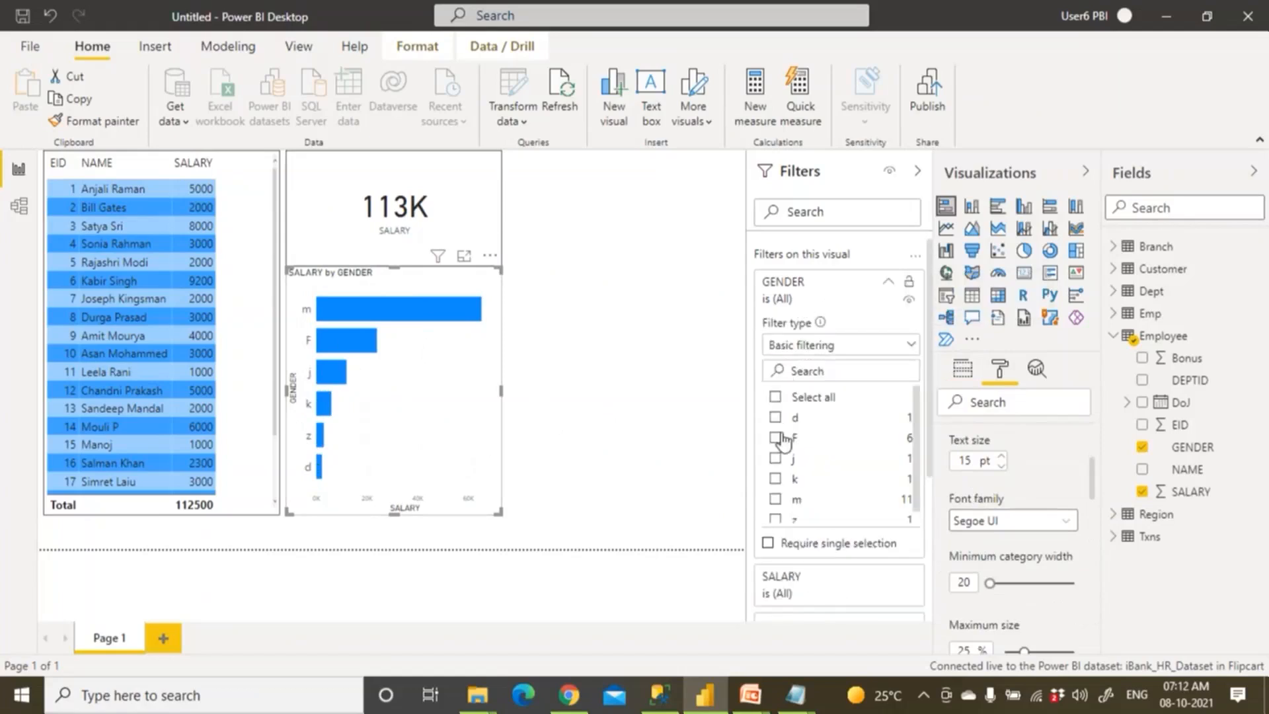
pyautogui.click(775, 500)
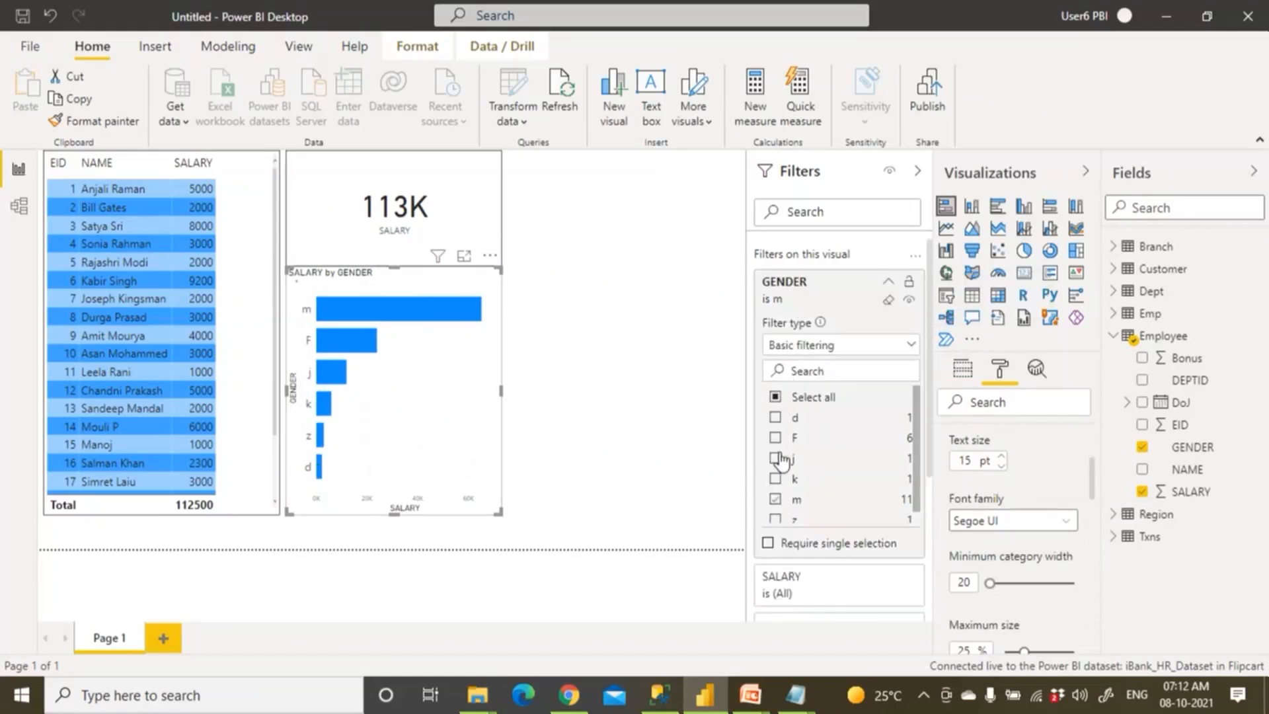
pyautogui.click(775, 437)
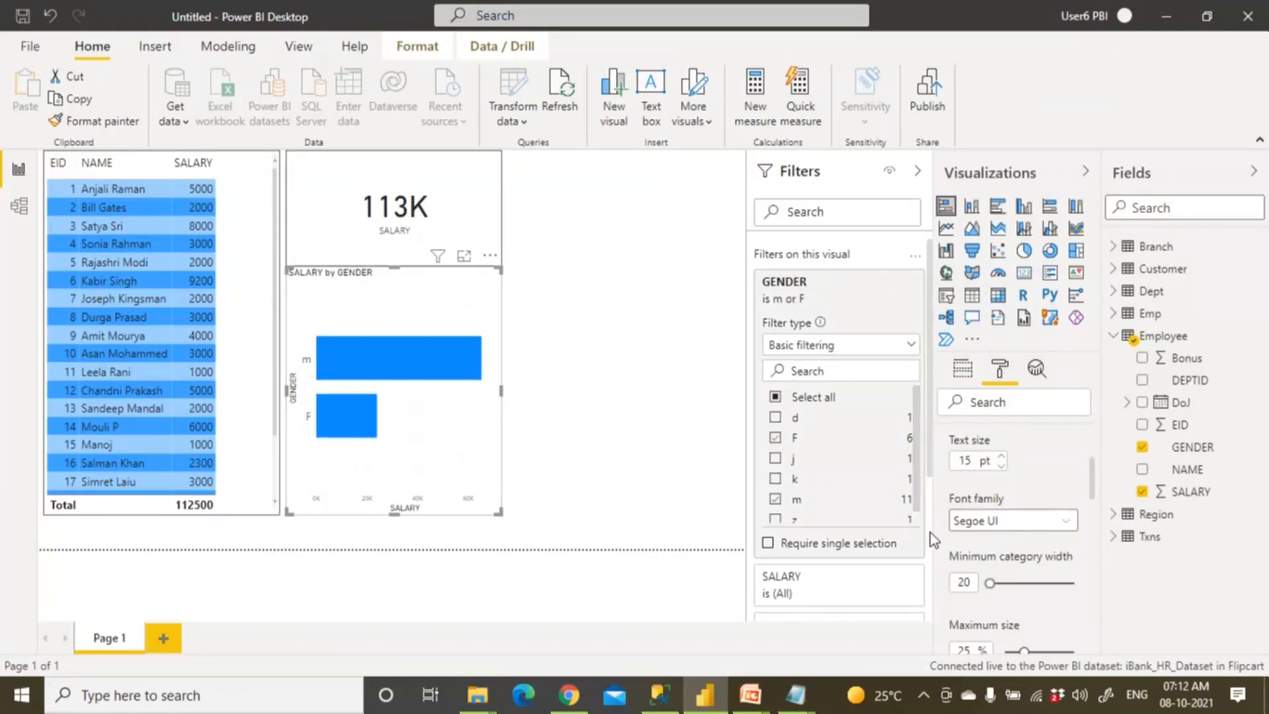
pyautogui.scroll(-2, 929, 488)
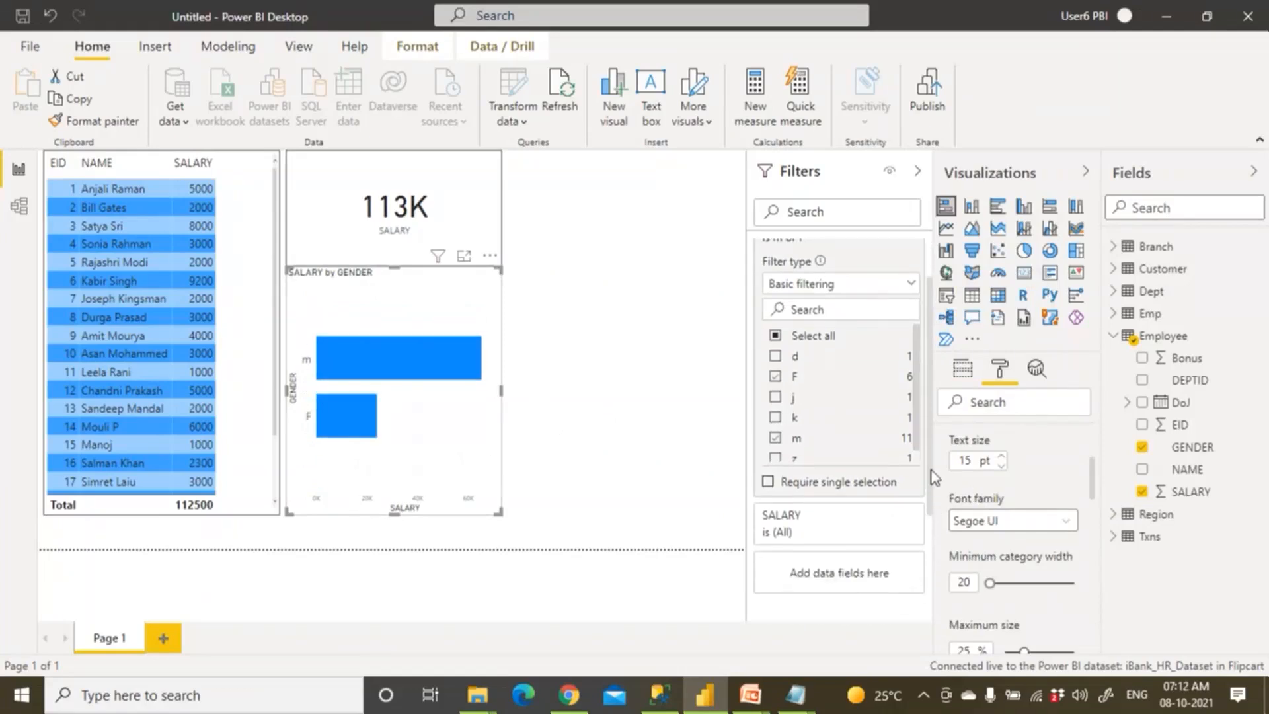
pyautogui.scroll(-3, 929, 528)
pyautogui.scroll(4, 929, 556)
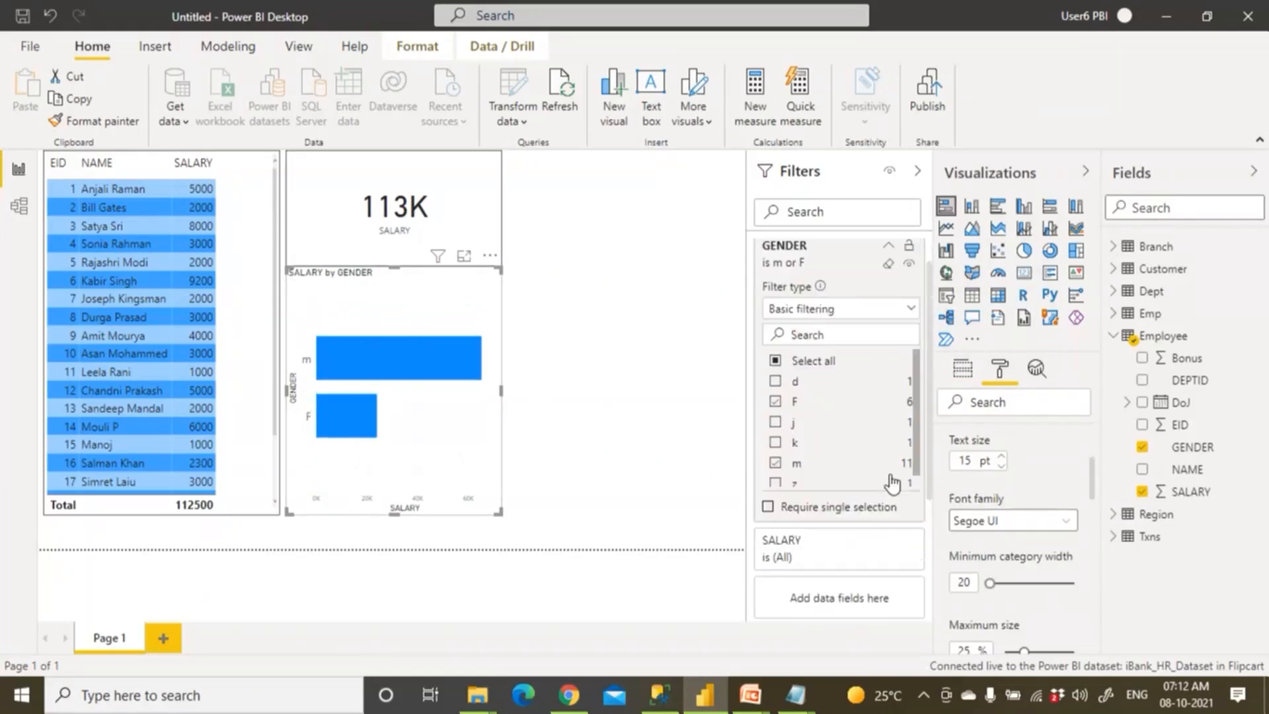
pyautogui.click(539, 384)
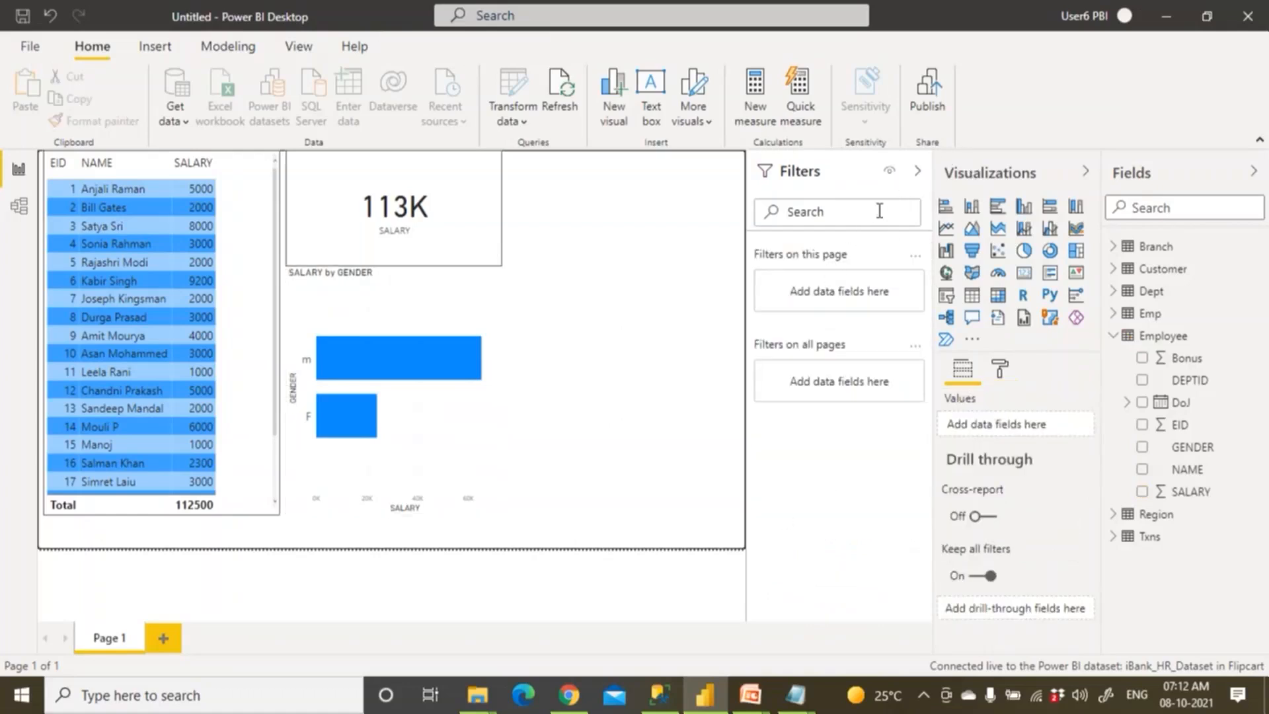
pyautogui.click(916, 172)
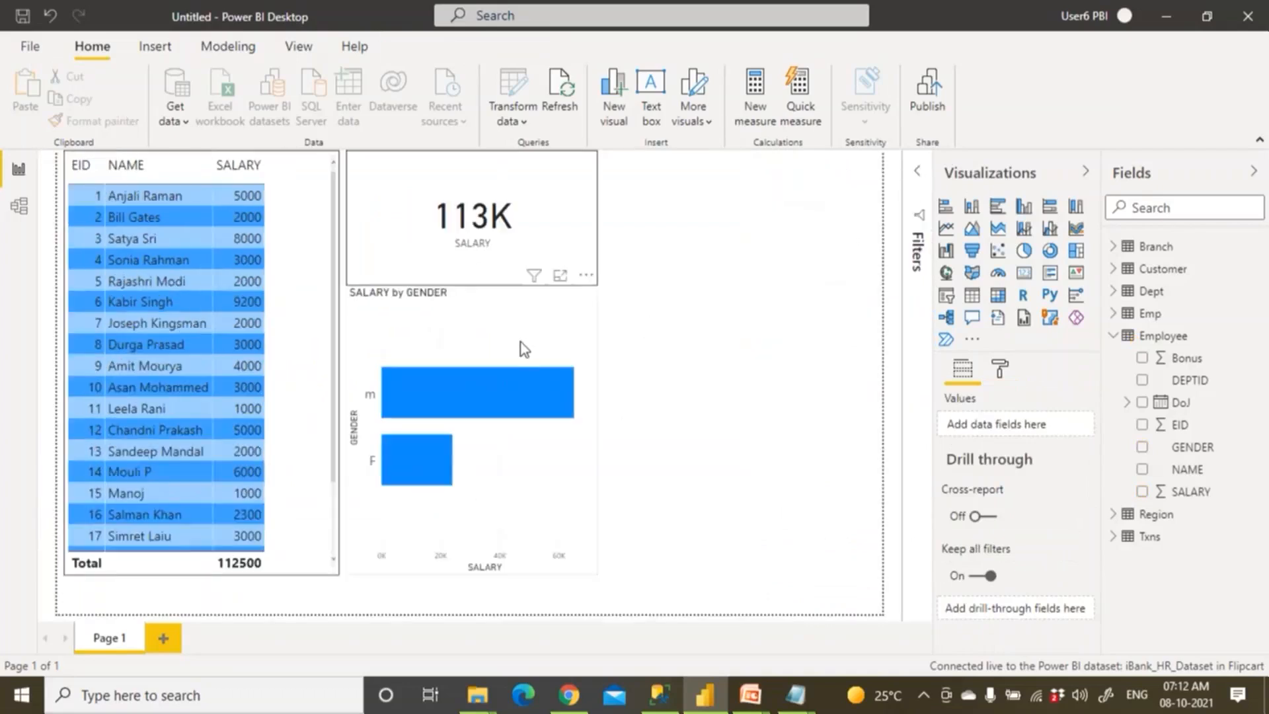
# - Copy the SALARY card's formatting onto the bar chart with Format Painter and deselect the chart
pyautogui.click(569, 231)
pyautogui.click(92, 120)
pyautogui.click(549, 365)
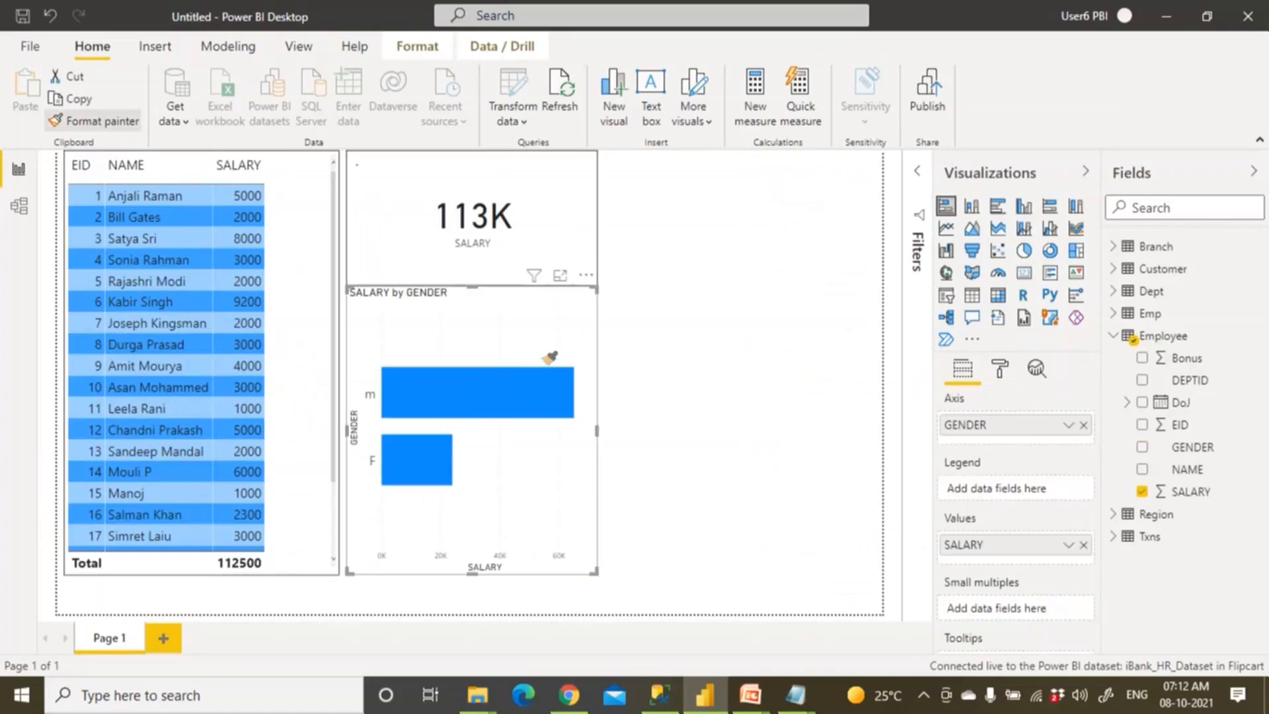
pyautogui.click(720, 425)
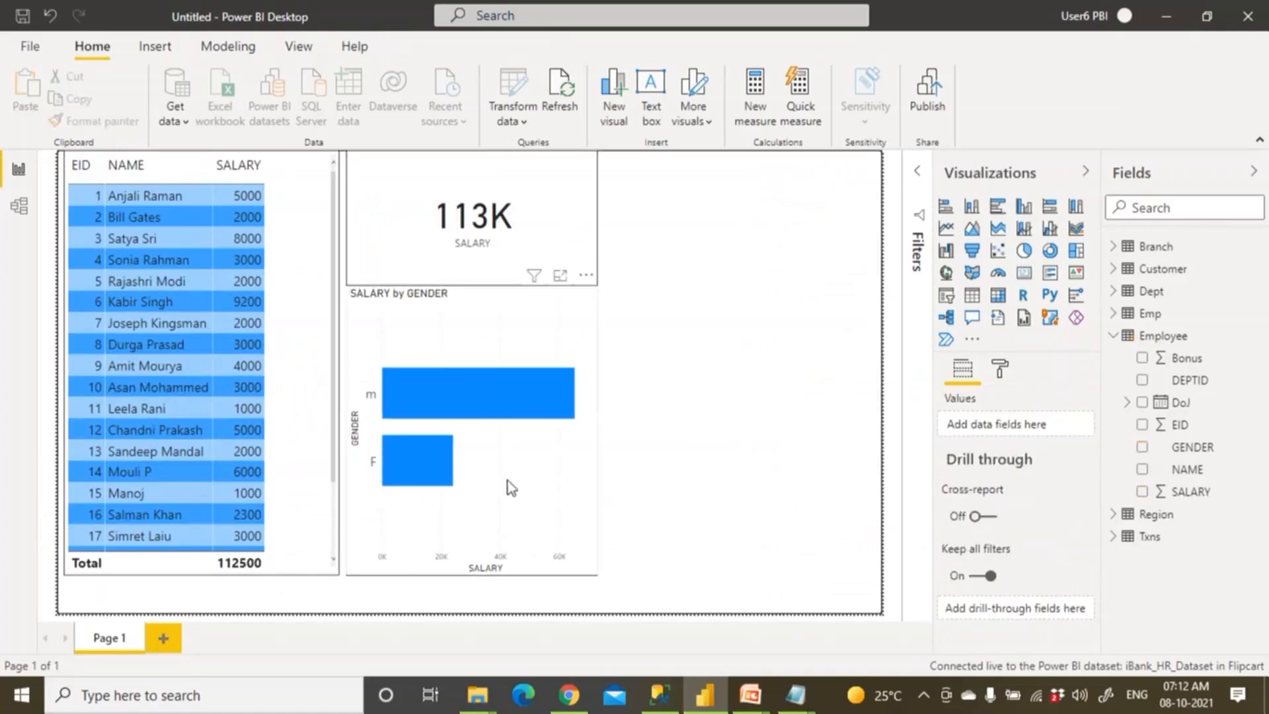
# - Save the report as a Power BI file named Emp_Latest_Reports in the SourceData folder
pyautogui.click(22, 24)
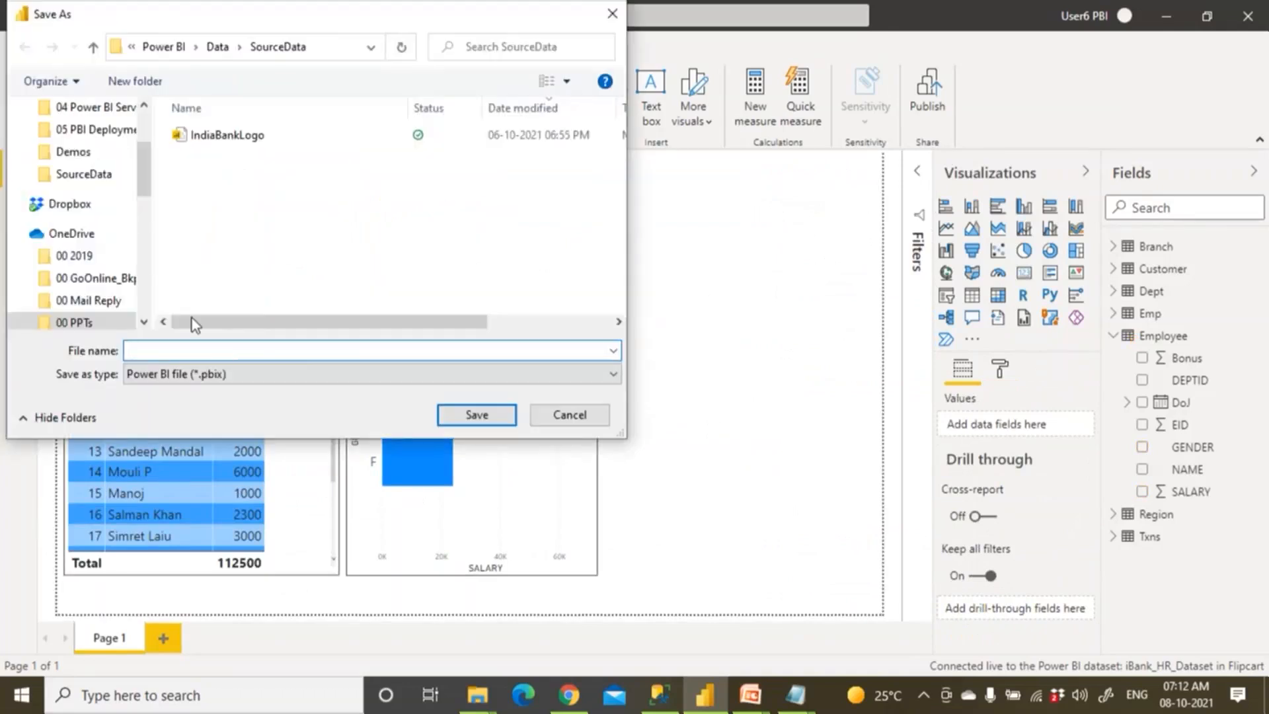
pyautogui.write('Emp')
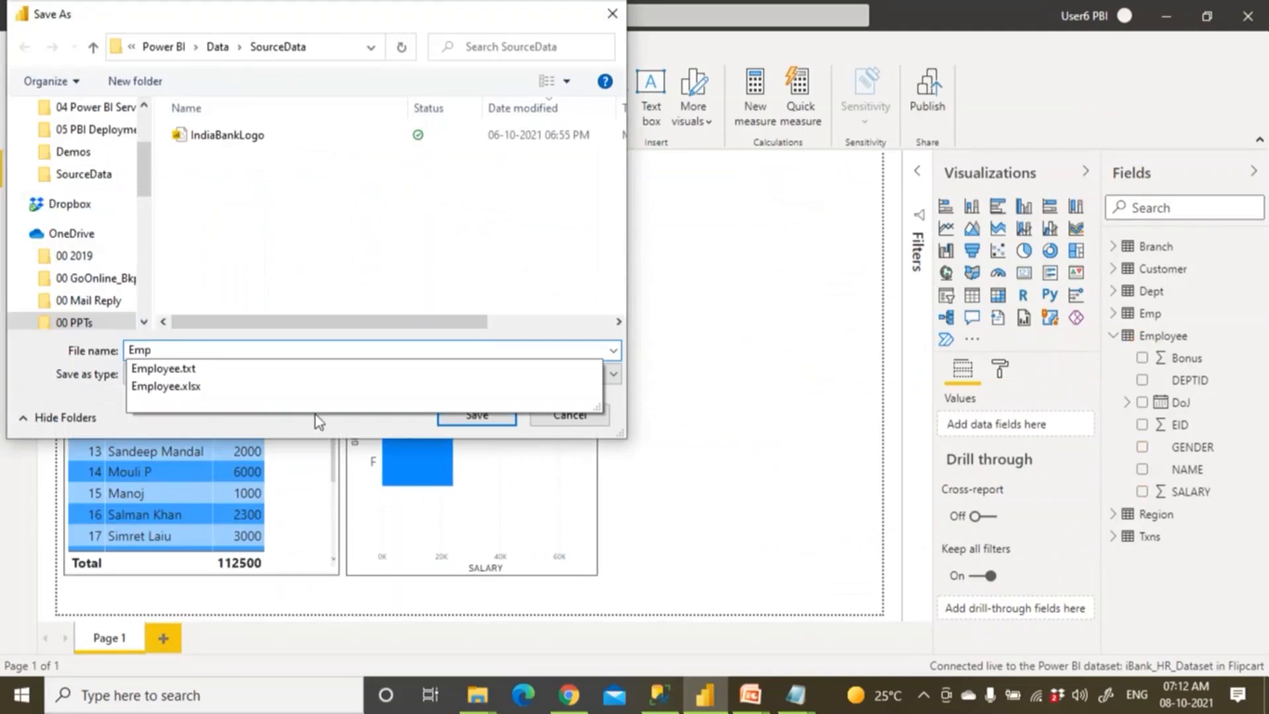
pyautogui.write('_la')
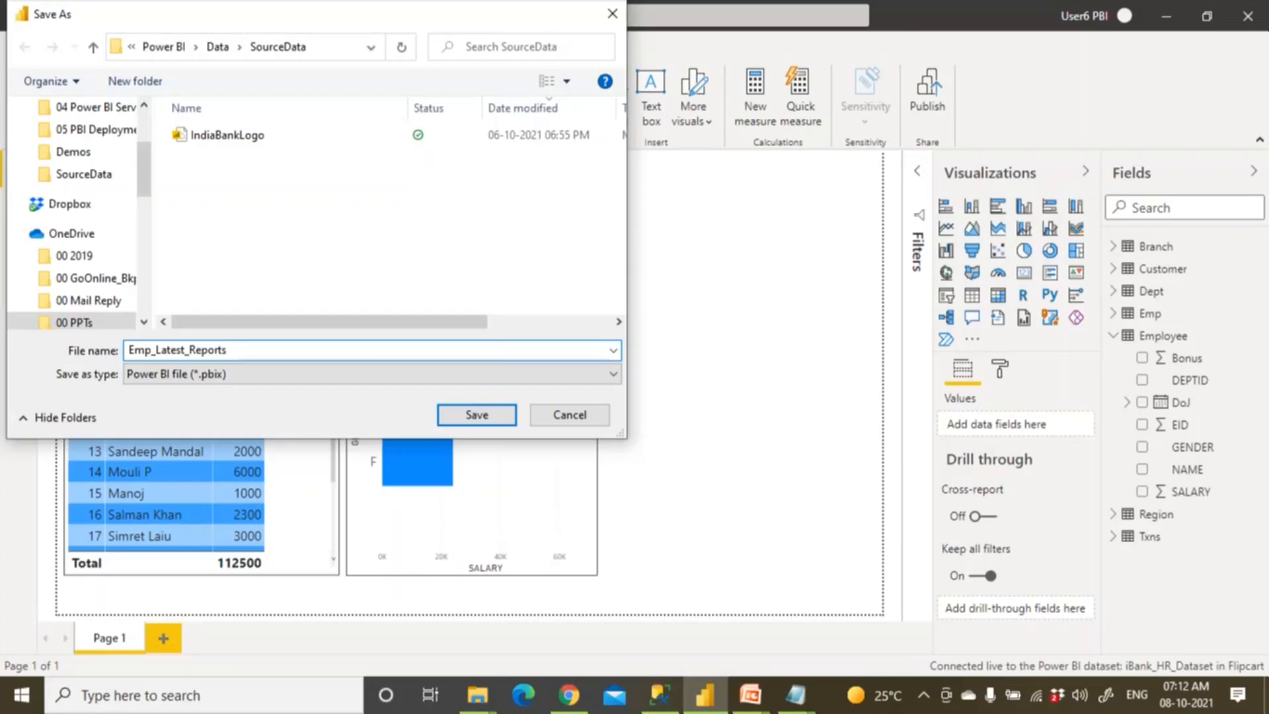
pyautogui.click(477, 416)
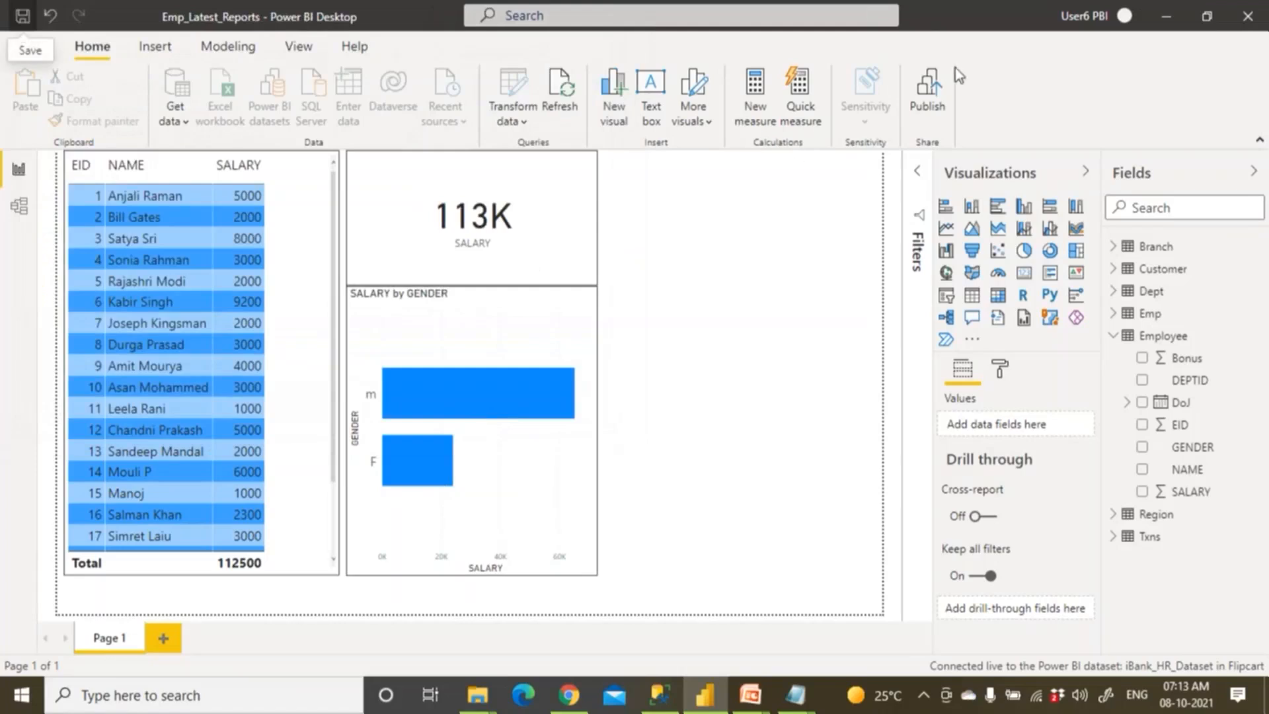
# - Publish the report to the Flipcart workspace and close Power BI Desktop
pyautogui.click(928, 103)
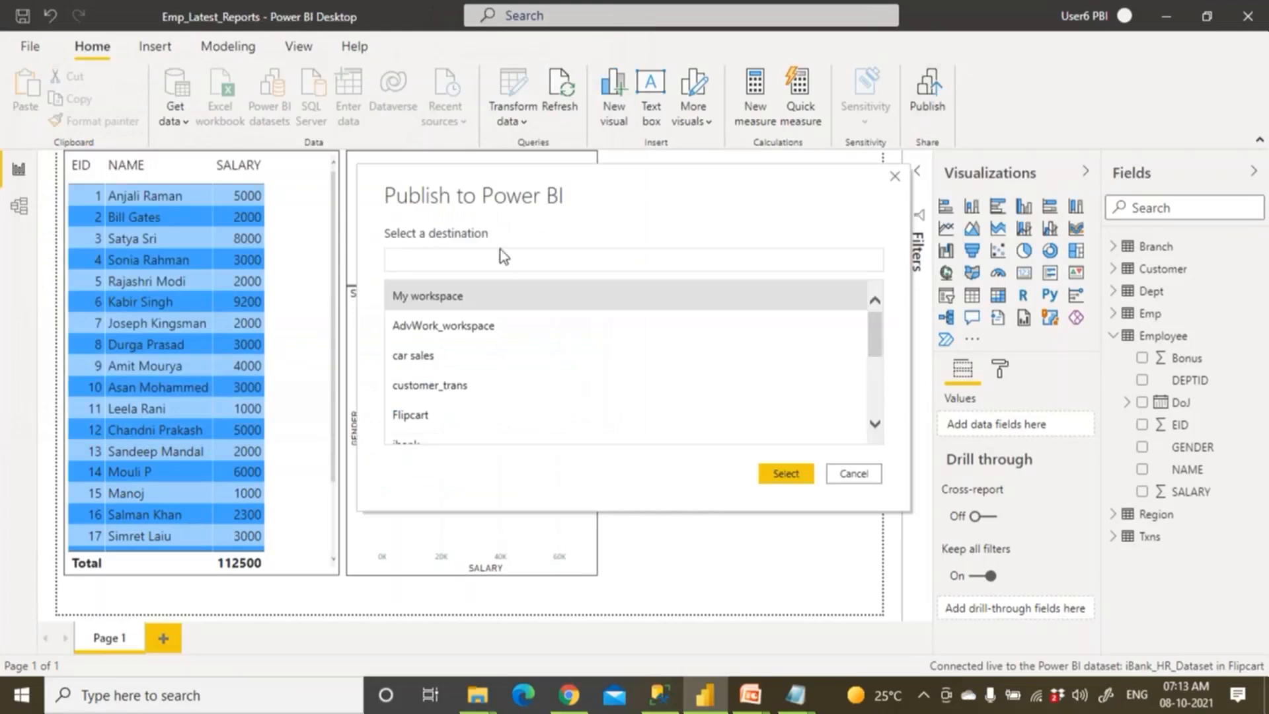
pyautogui.click(448, 418)
pyautogui.click(775, 476)
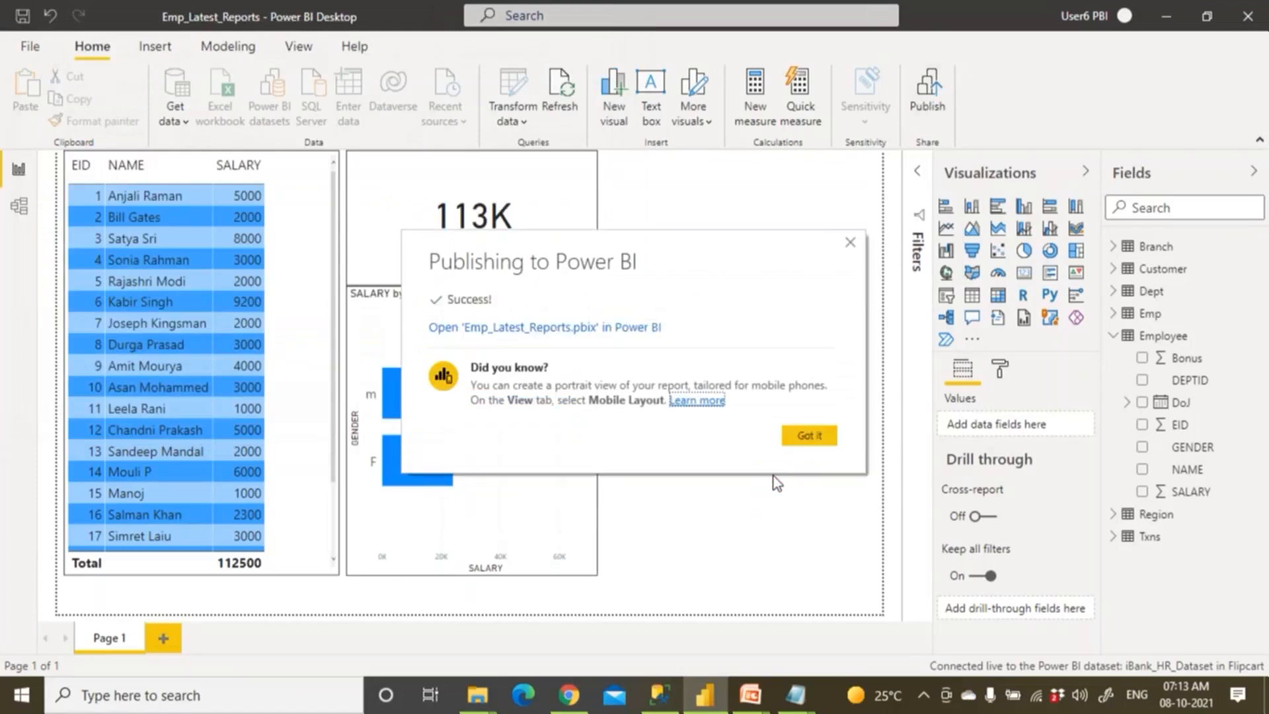
pyautogui.click(810, 435)
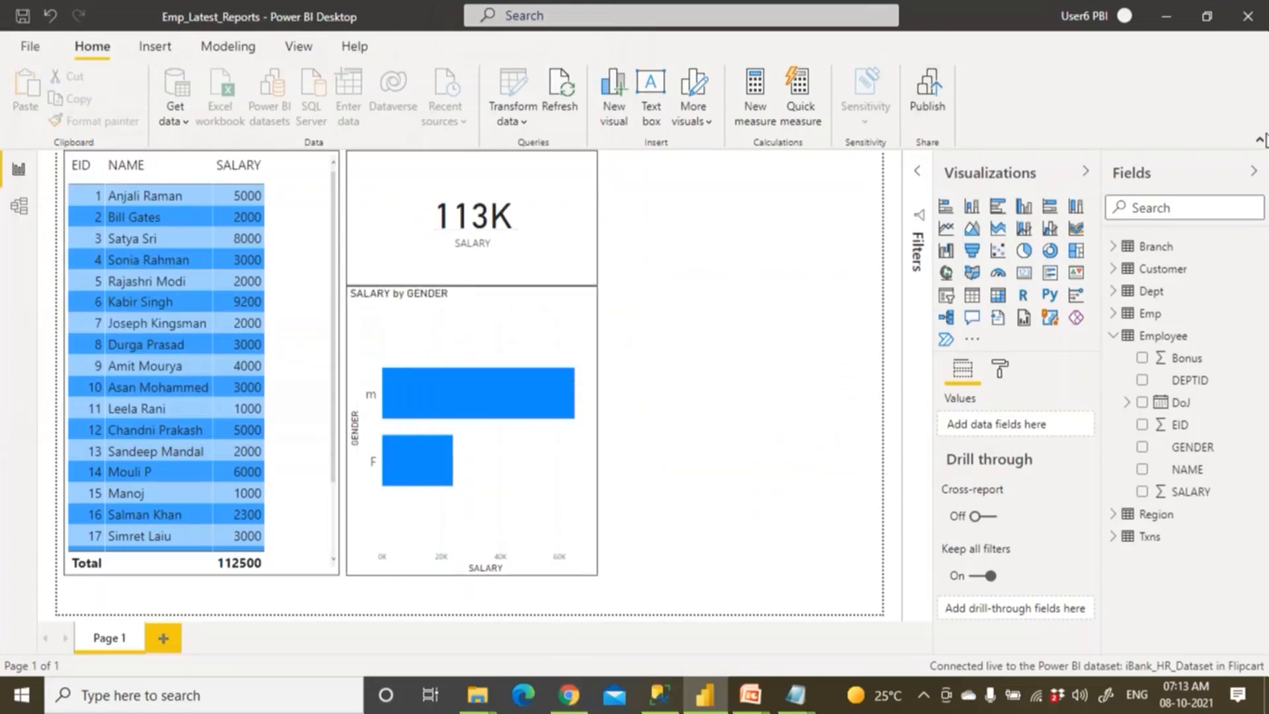
pyautogui.click(1251, 14)
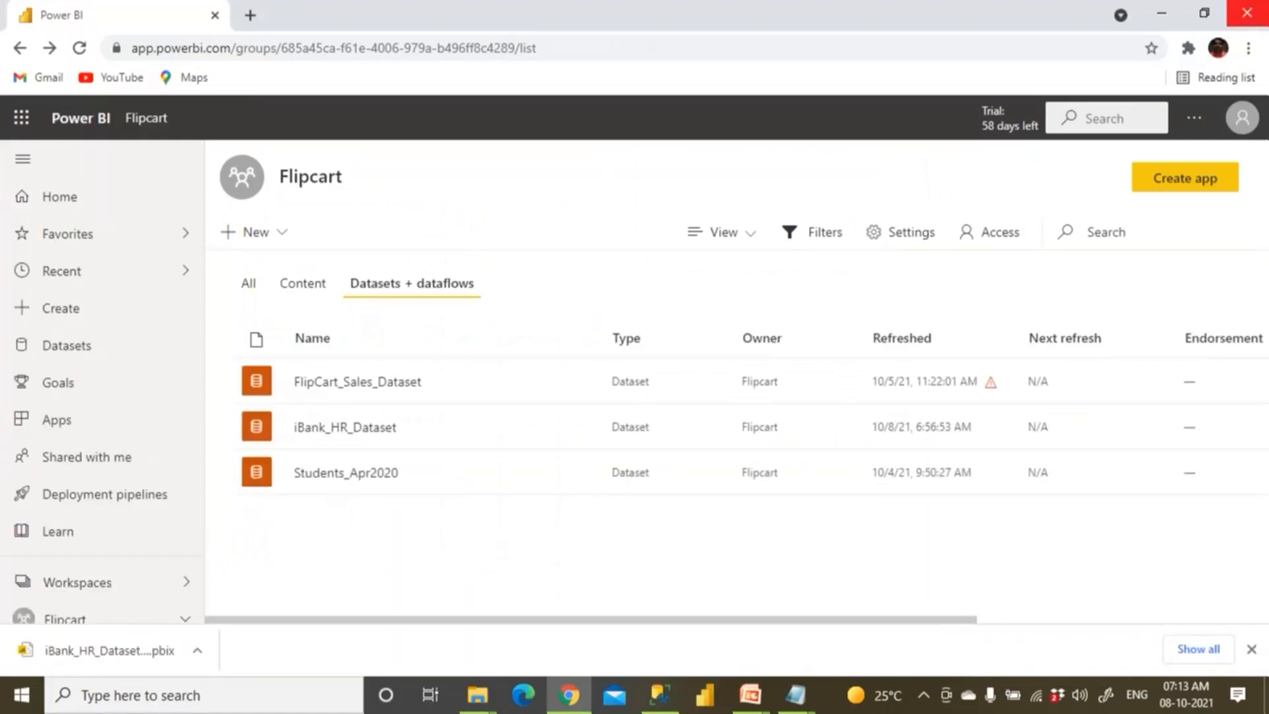
# - In the Power BI service in the browser, reload the Flipcart workspace and open the Emp_Latest_Reports report from its content list
pyautogui.click(79, 51)
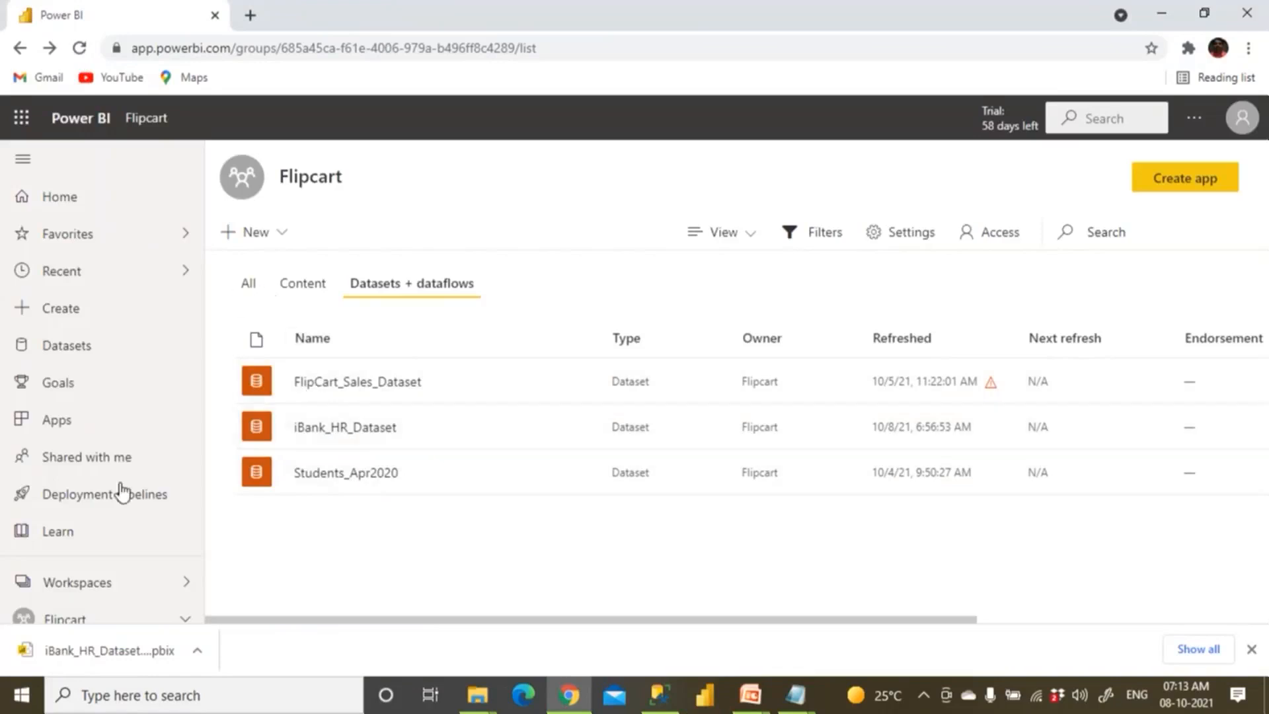
pyautogui.click(104, 588)
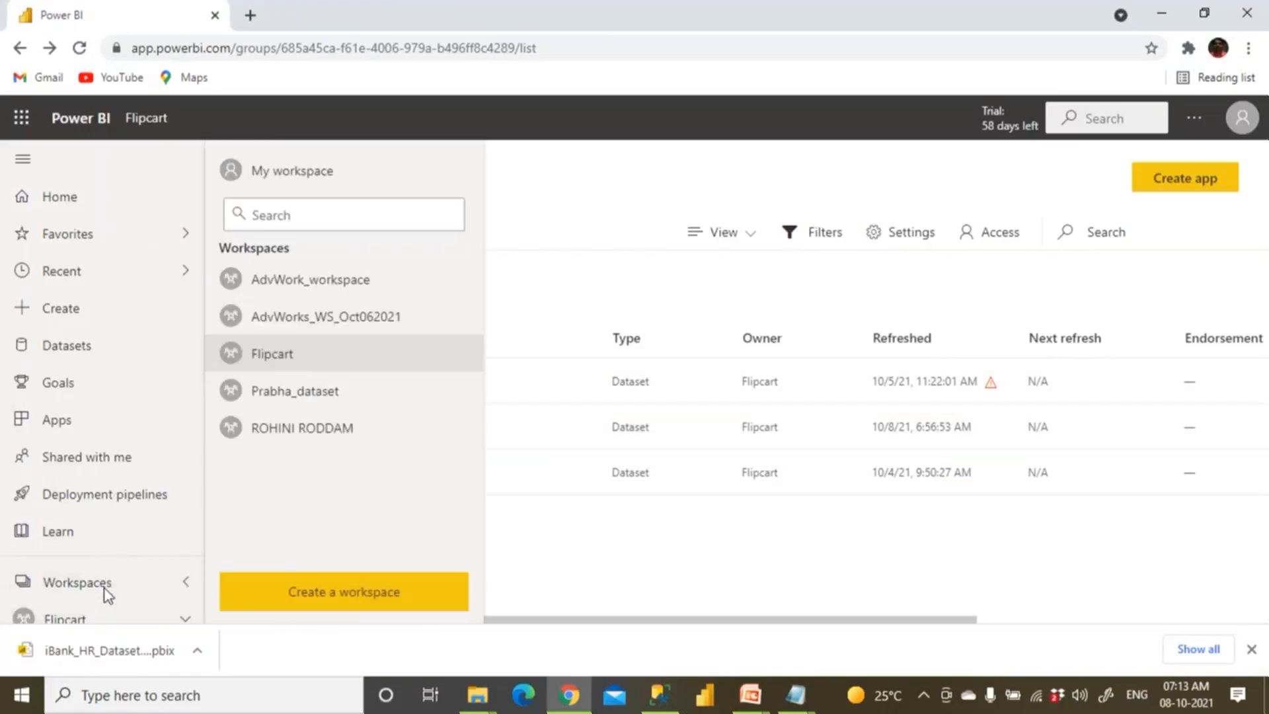
pyautogui.click(283, 353)
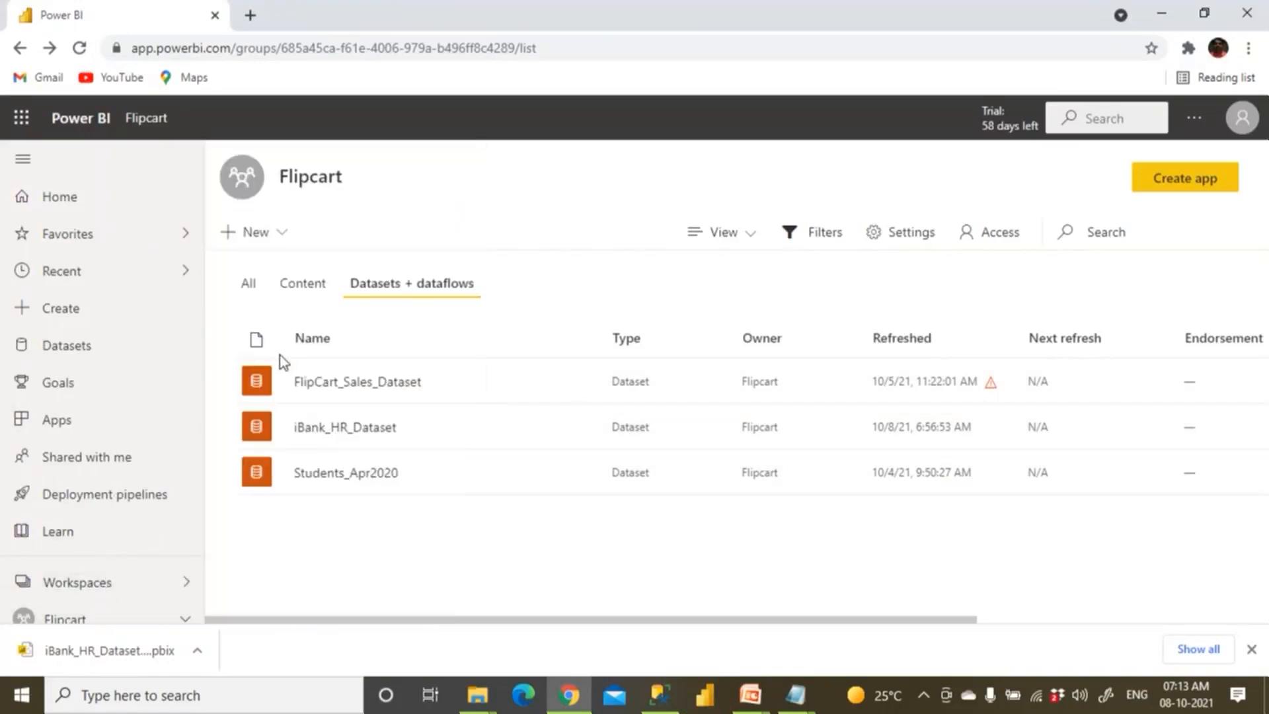
pyautogui.click(256, 300)
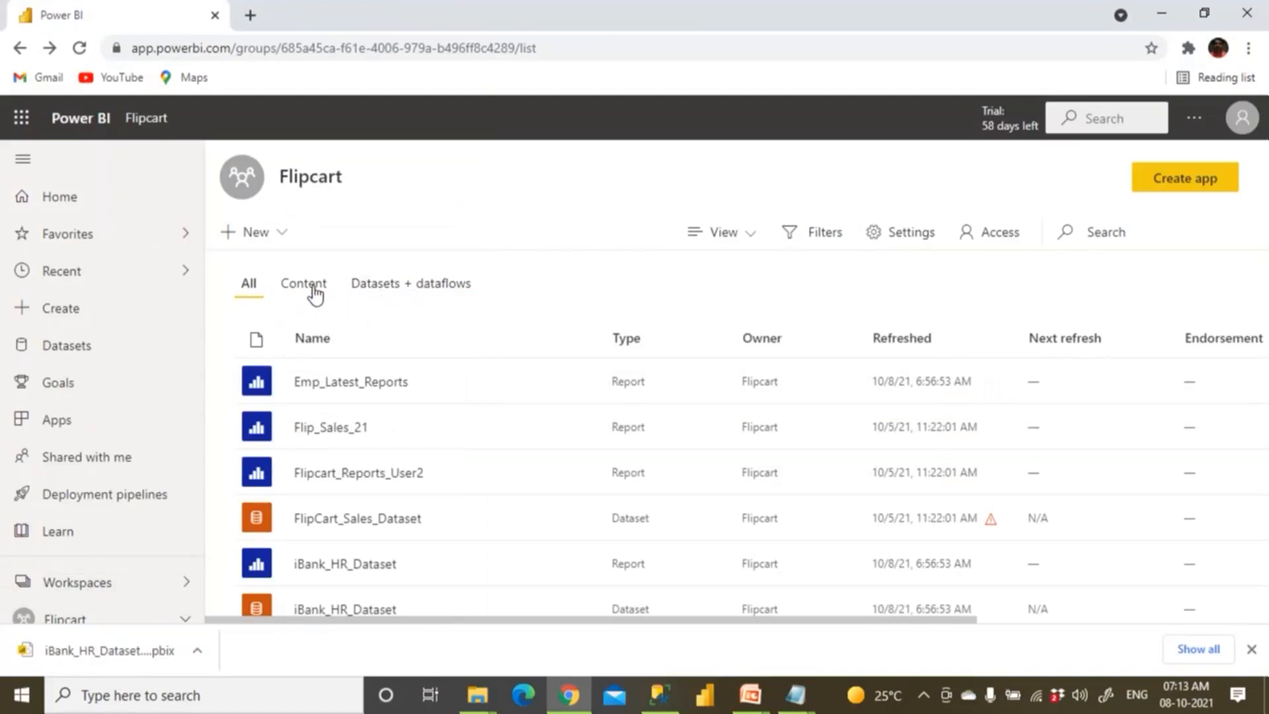
pyautogui.click(314, 294)
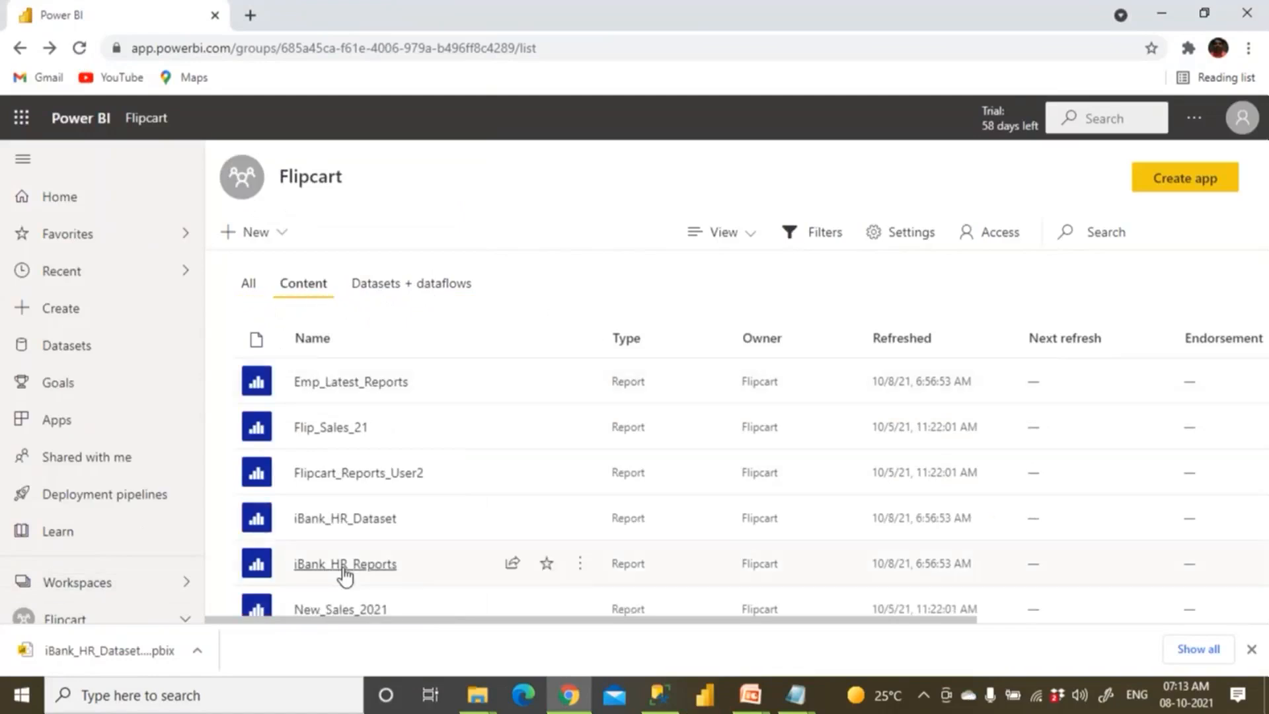
pyautogui.scroll(-1, 342, 574)
pyautogui.scroll(1, 342, 580)
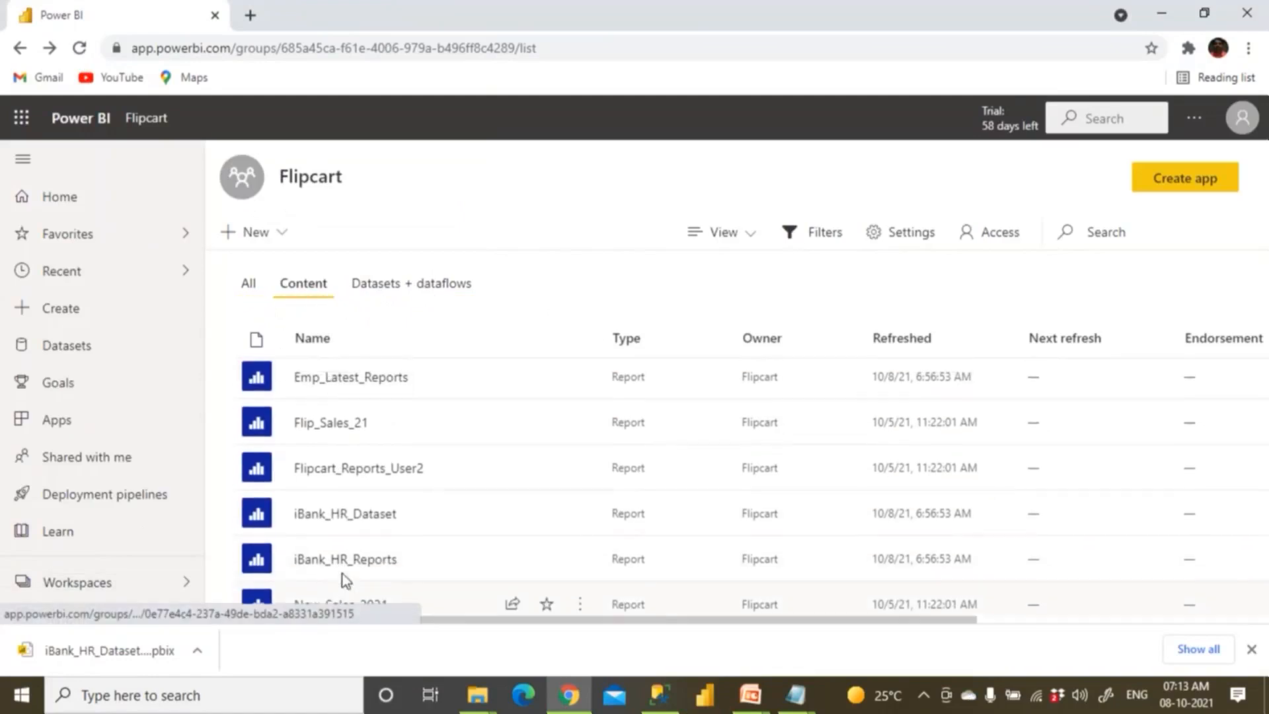
pyautogui.click(372, 390)
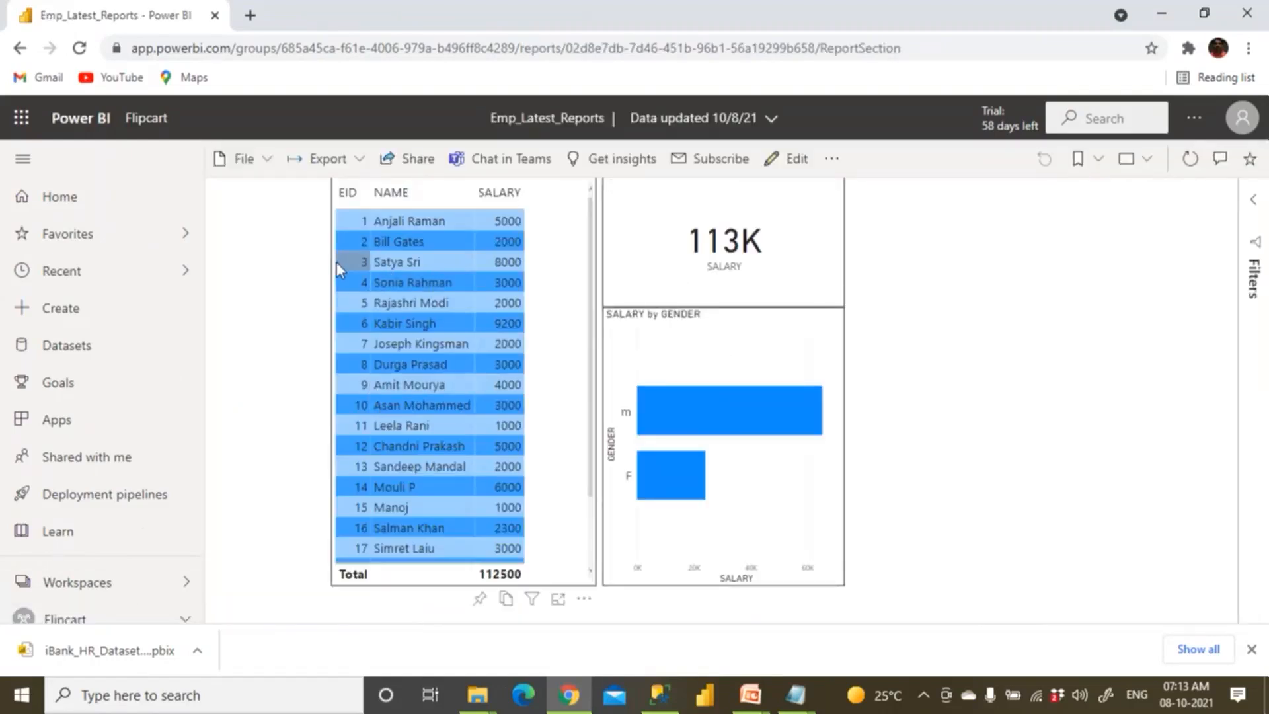
# - Go back to the Flipcart workspace, view the Flip_Sales_21 report and return to the workspace list
pyautogui.click(148, 118)
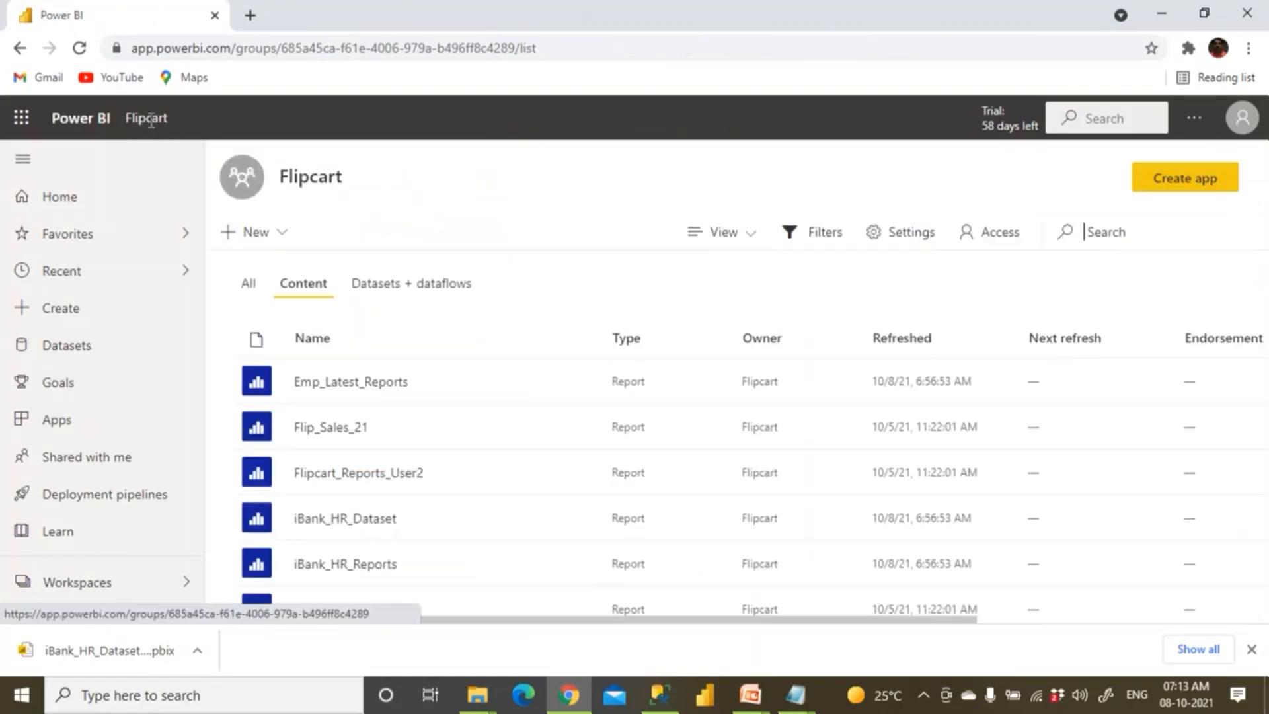
pyautogui.click(326, 431)
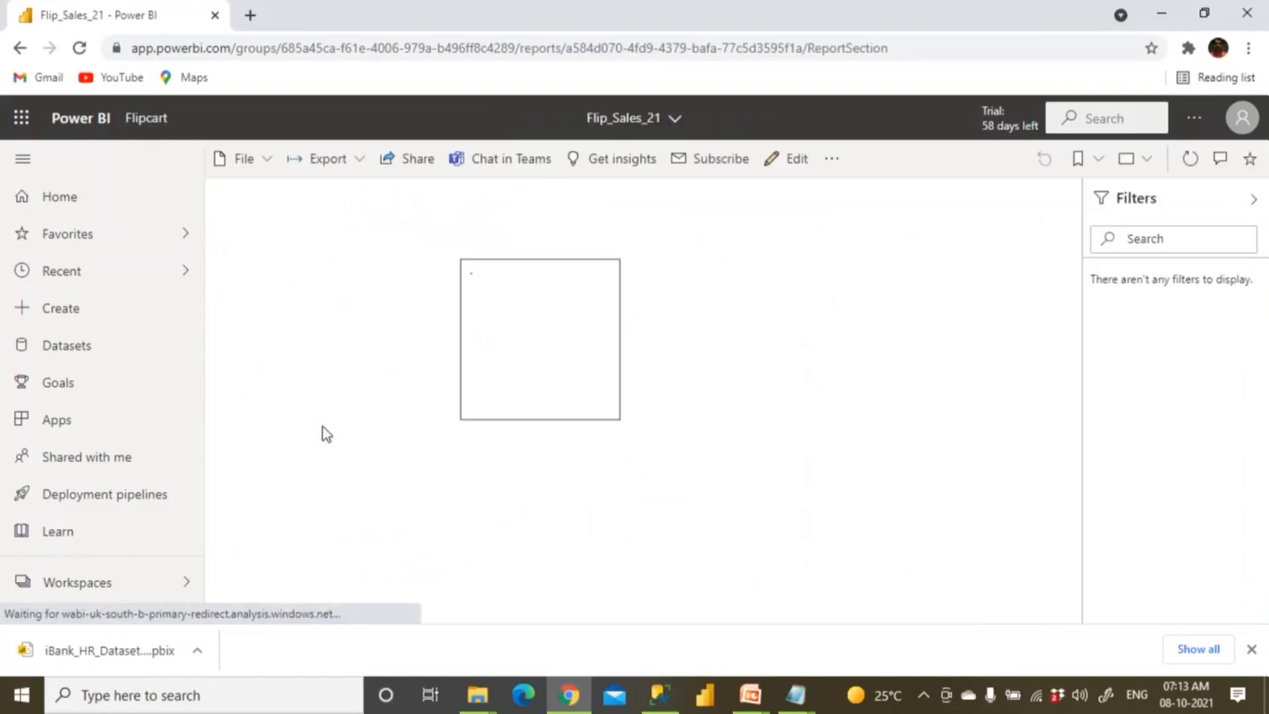
pyautogui.click(146, 126)
# - Open the Flipcart_Reports_User2 report and look through its Pages 1 to 4, ending on Page 2
pyautogui.click(342, 475)
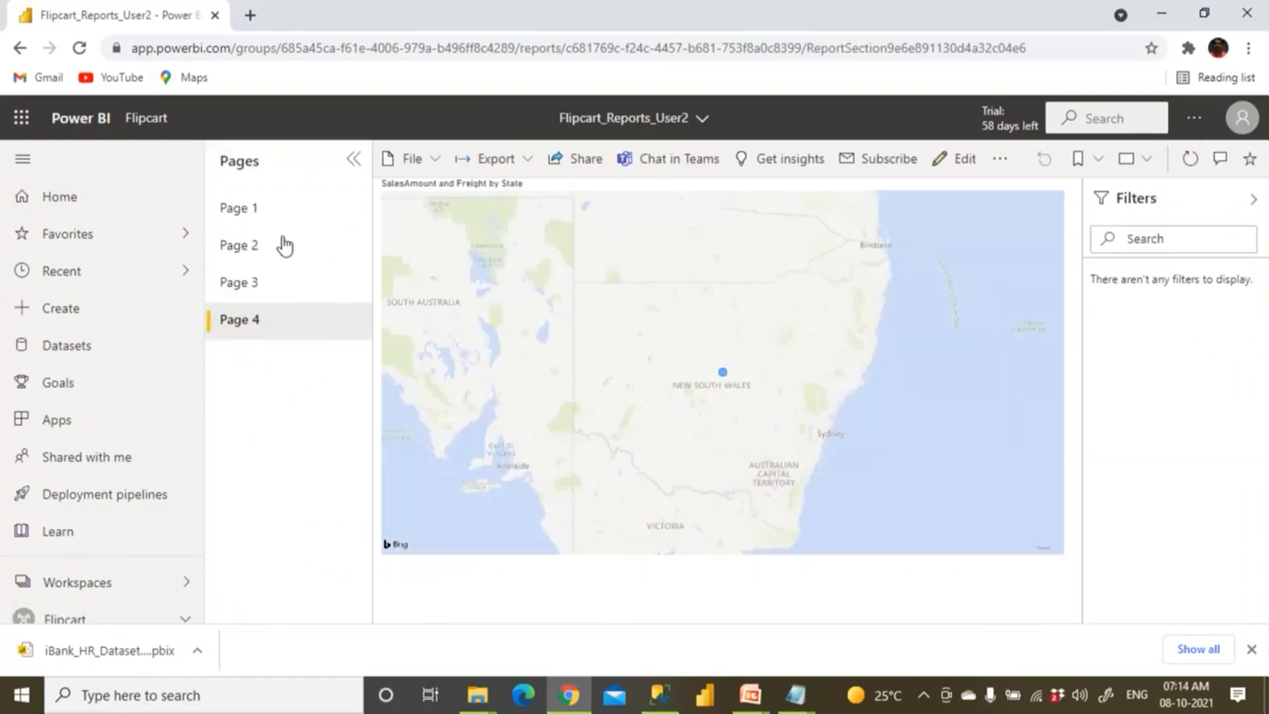
pyautogui.click(272, 208)
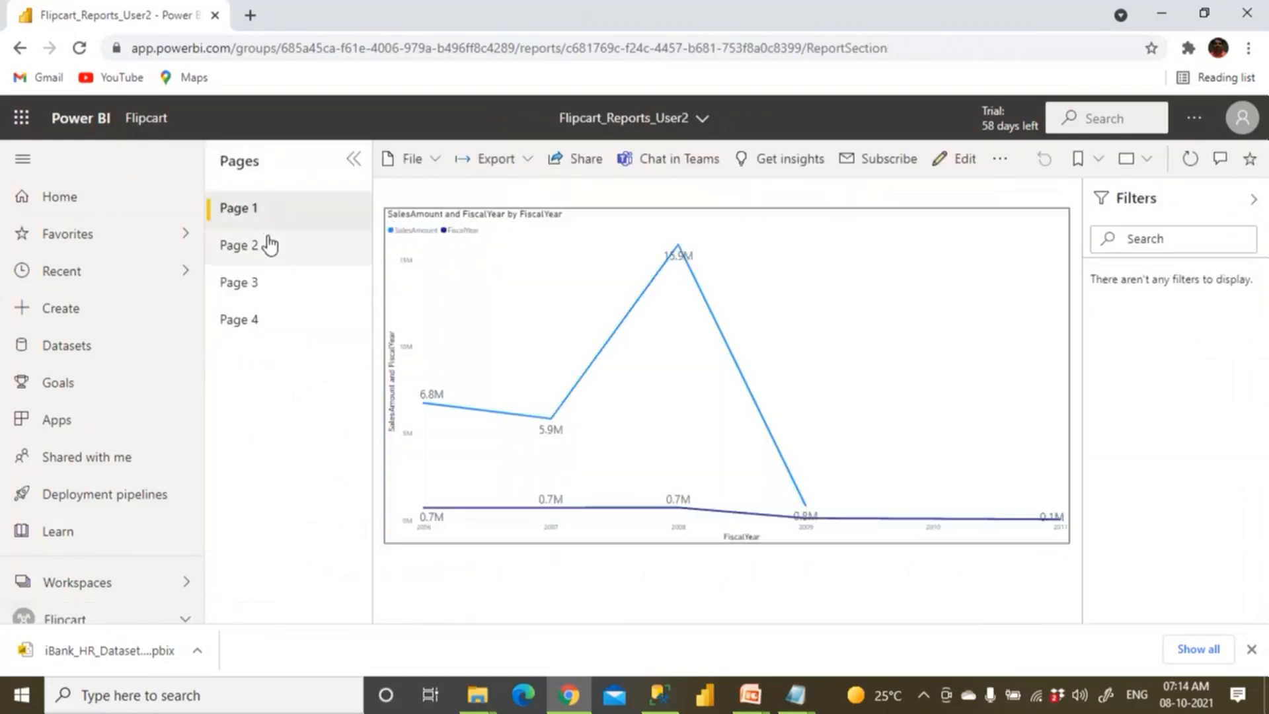
pyautogui.click(269, 245)
pyautogui.click(264, 283)
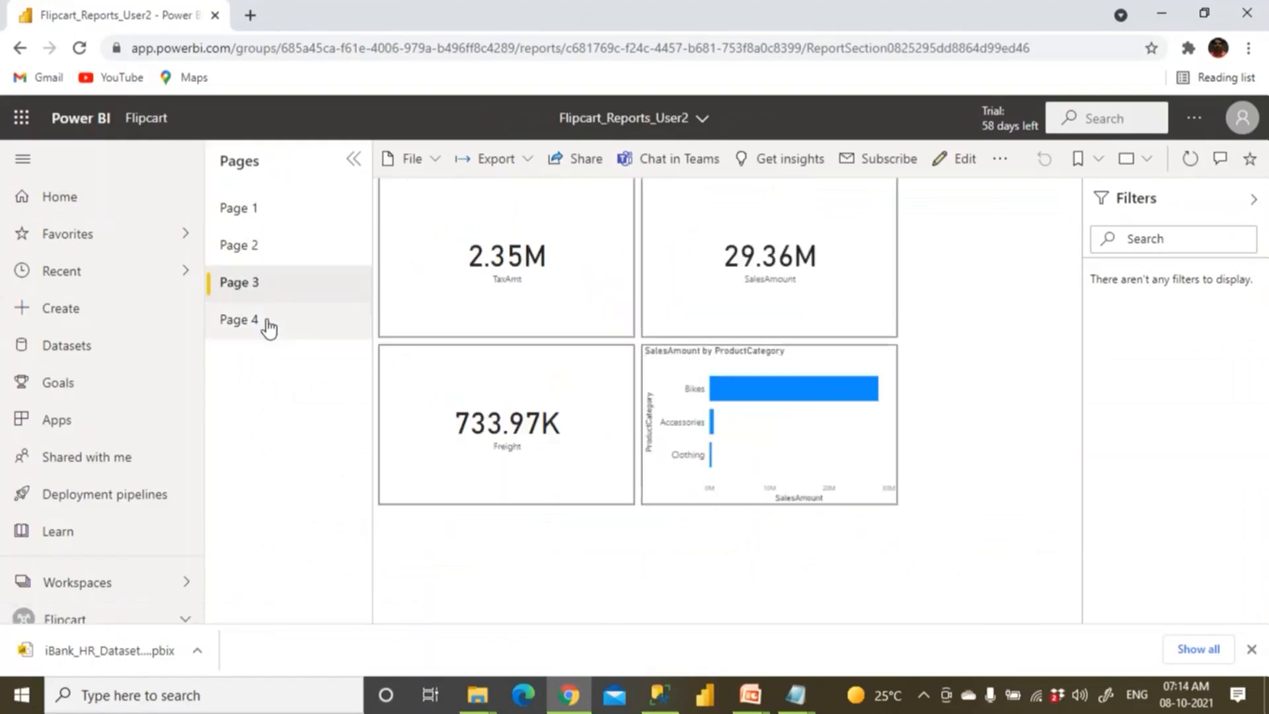
pyautogui.click(267, 326)
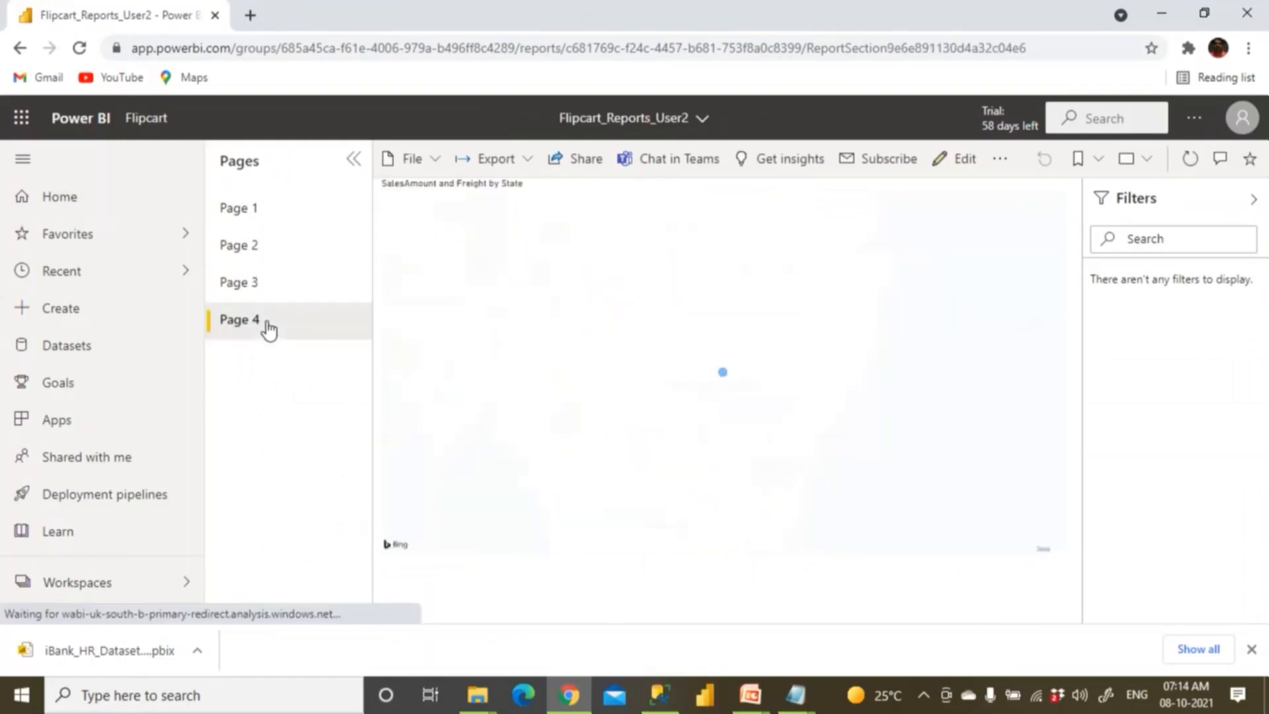
pyautogui.click(266, 284)
pyautogui.click(263, 247)
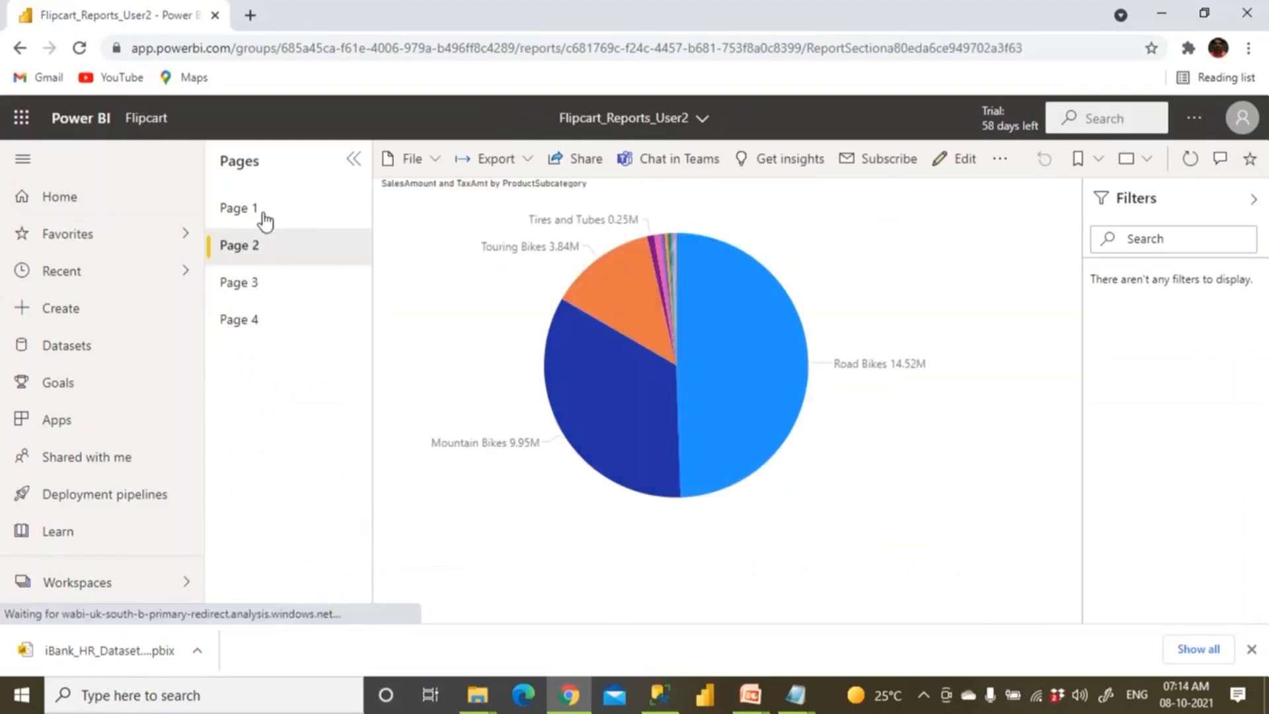
# - View Page 1 of the Flipcart_Reports_User2 report, return to the Flipcart workspace and look through its content list
pyautogui.click(264, 212)
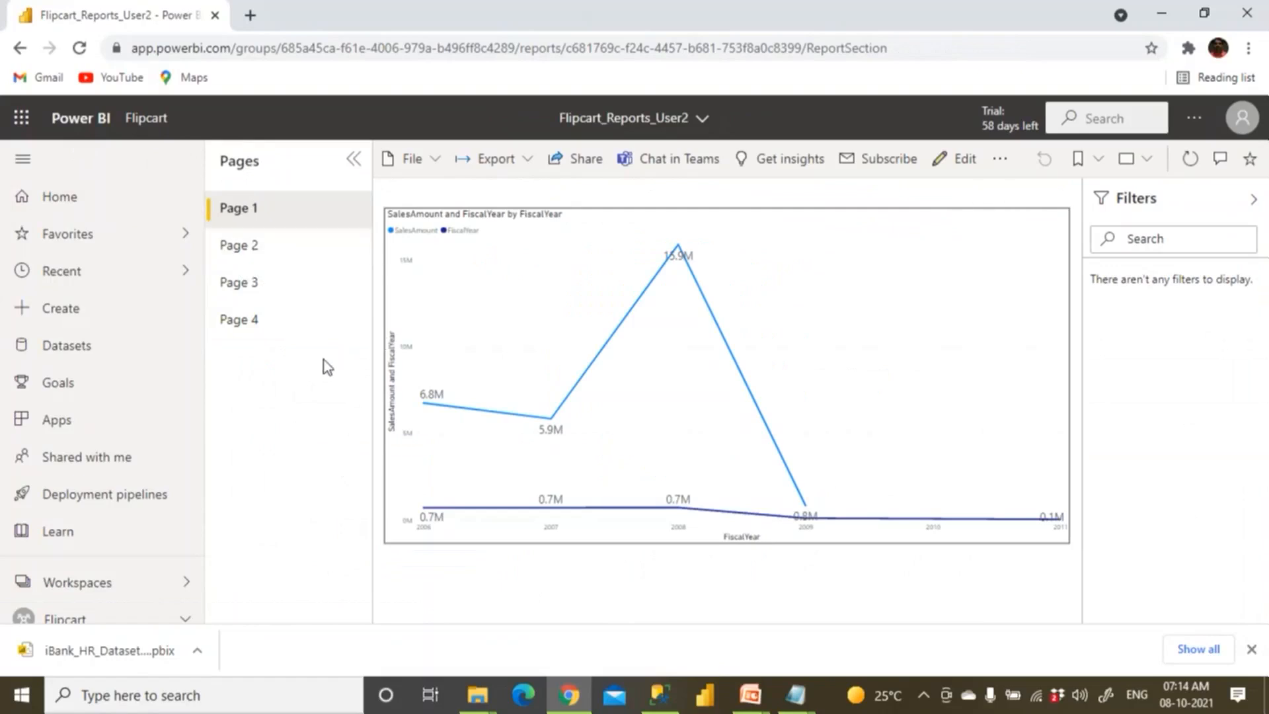
pyautogui.click(157, 121)
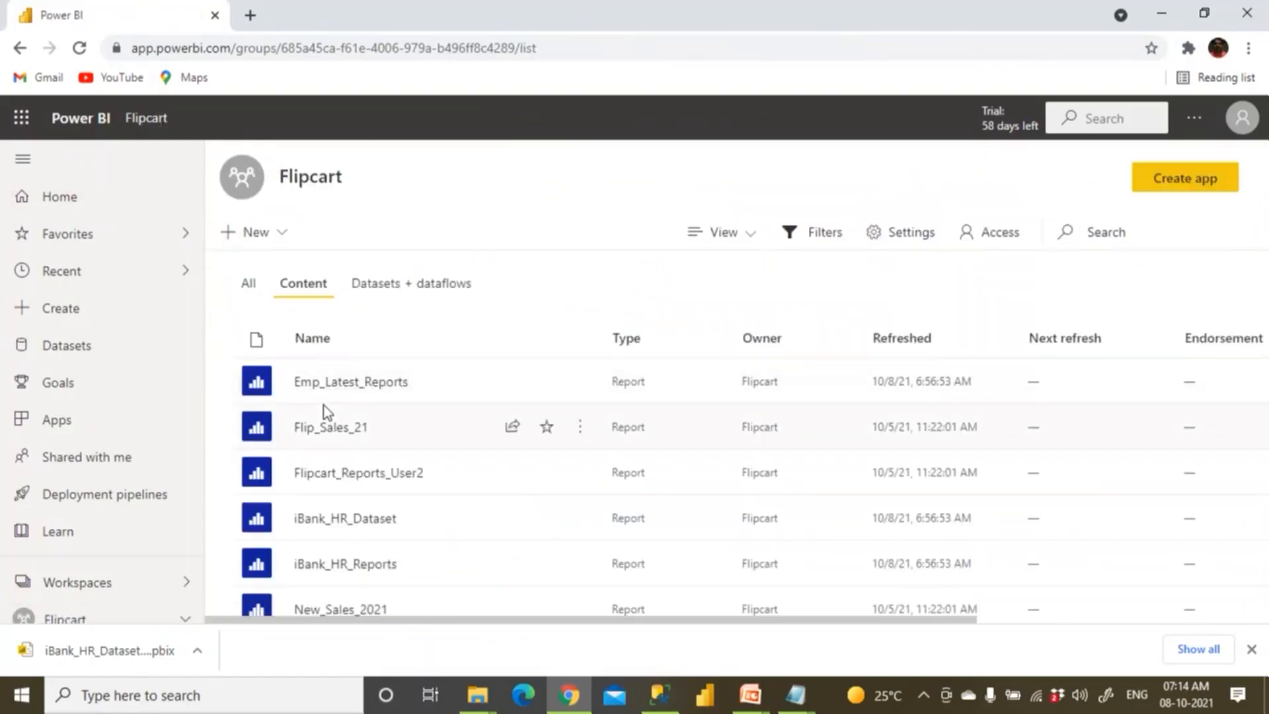
pyautogui.scroll(-1, 331, 410)
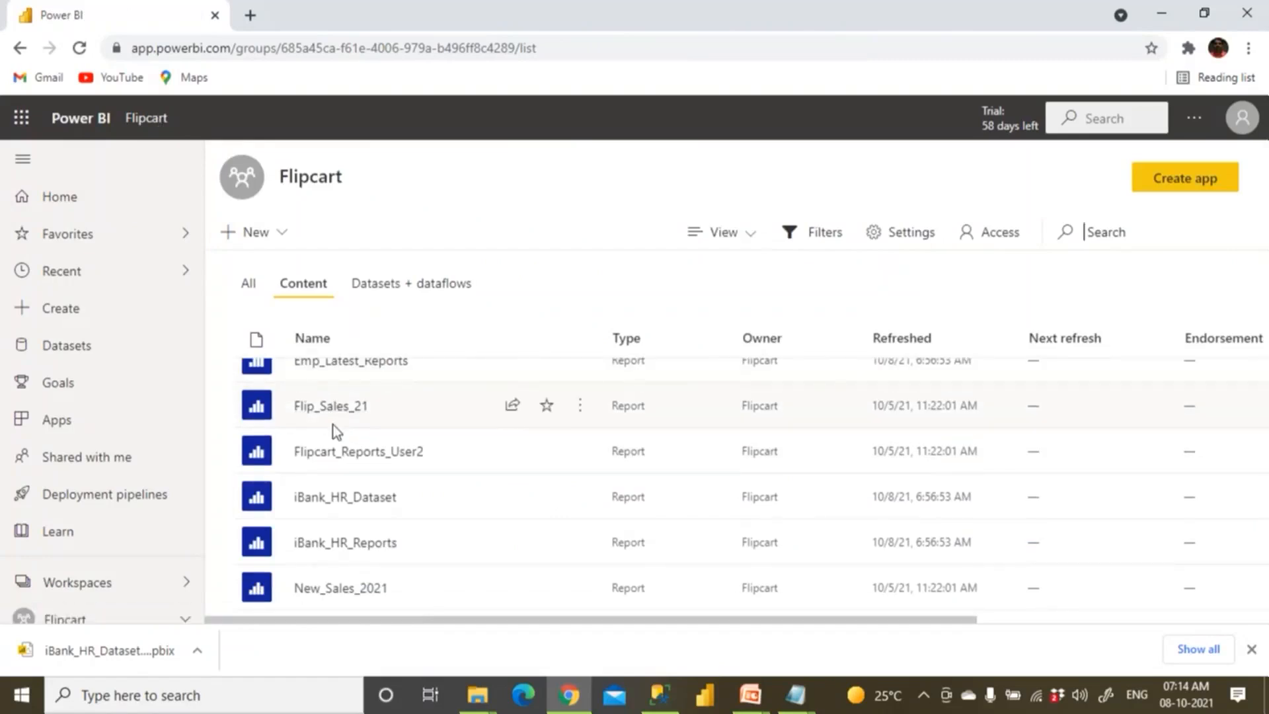
pyautogui.scroll(1, 336, 431)
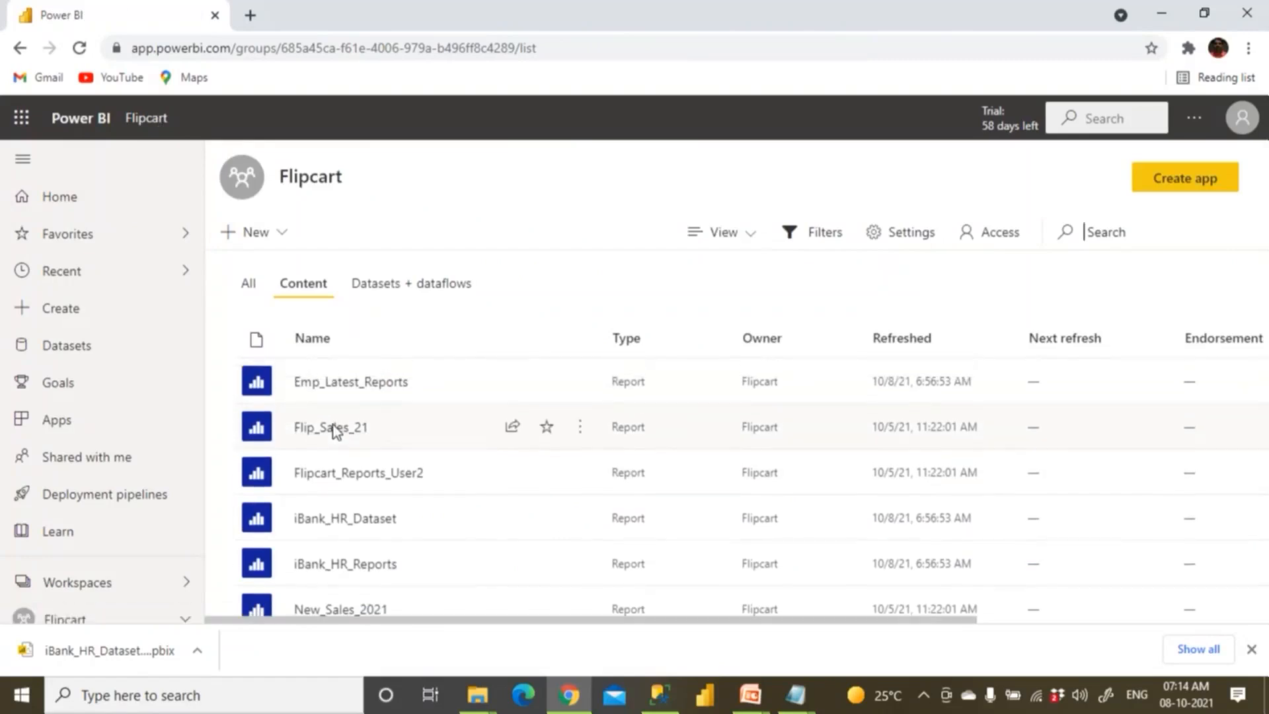
# - Show the Flipcart workspace in Lineage view, examine how data sources, datasets and reports are linked, and return to List view
pyautogui.click(751, 241)
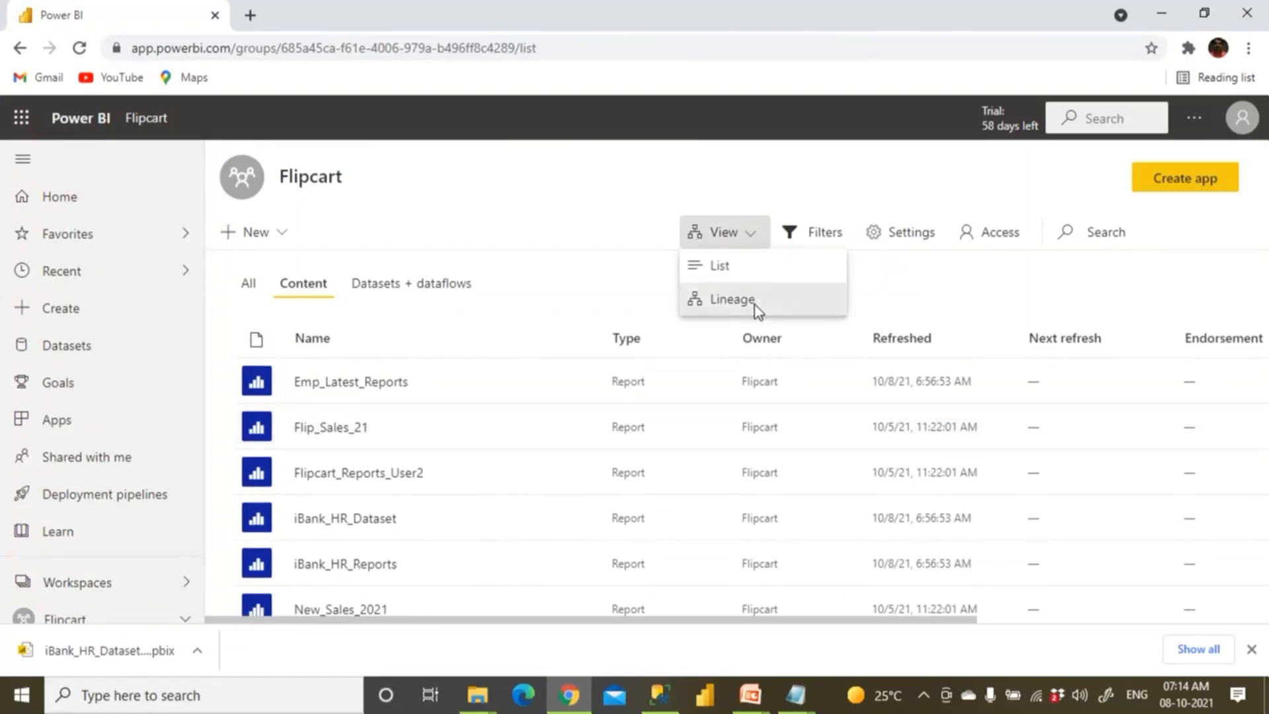
pyautogui.click(732, 300)
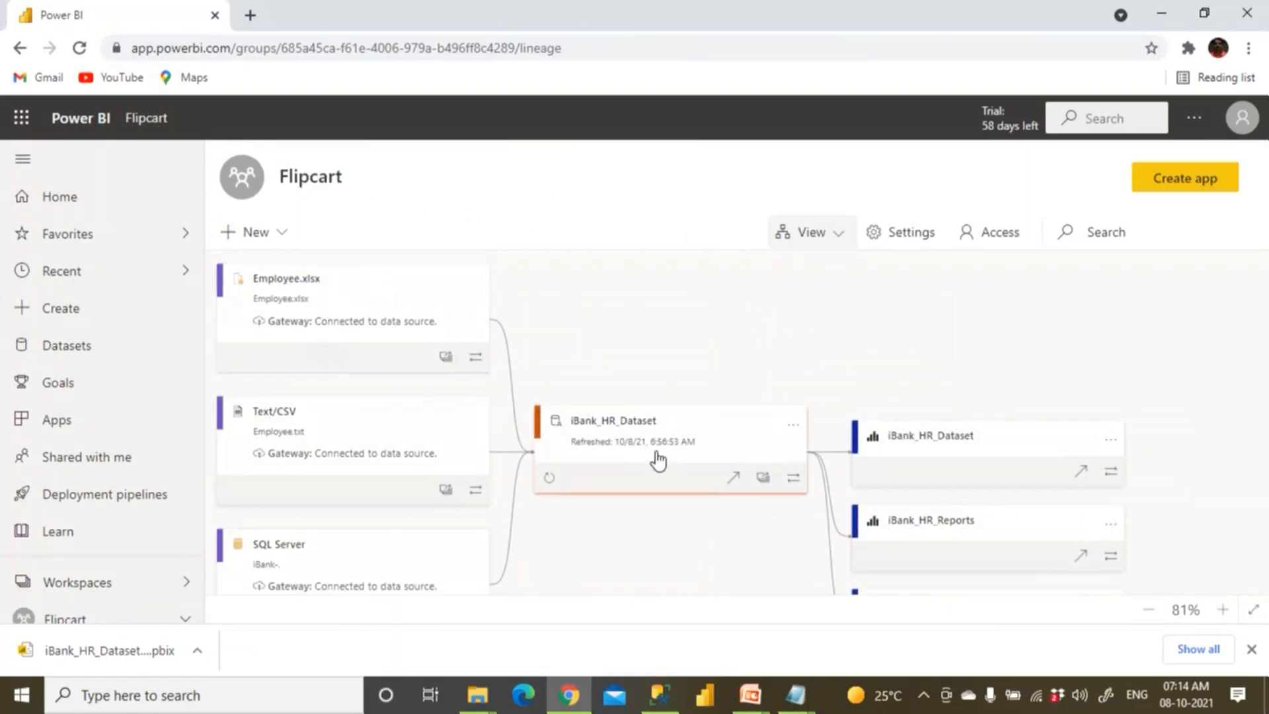
pyautogui.scroll(-2, 657, 452)
pyautogui.scroll(1, 659, 456)
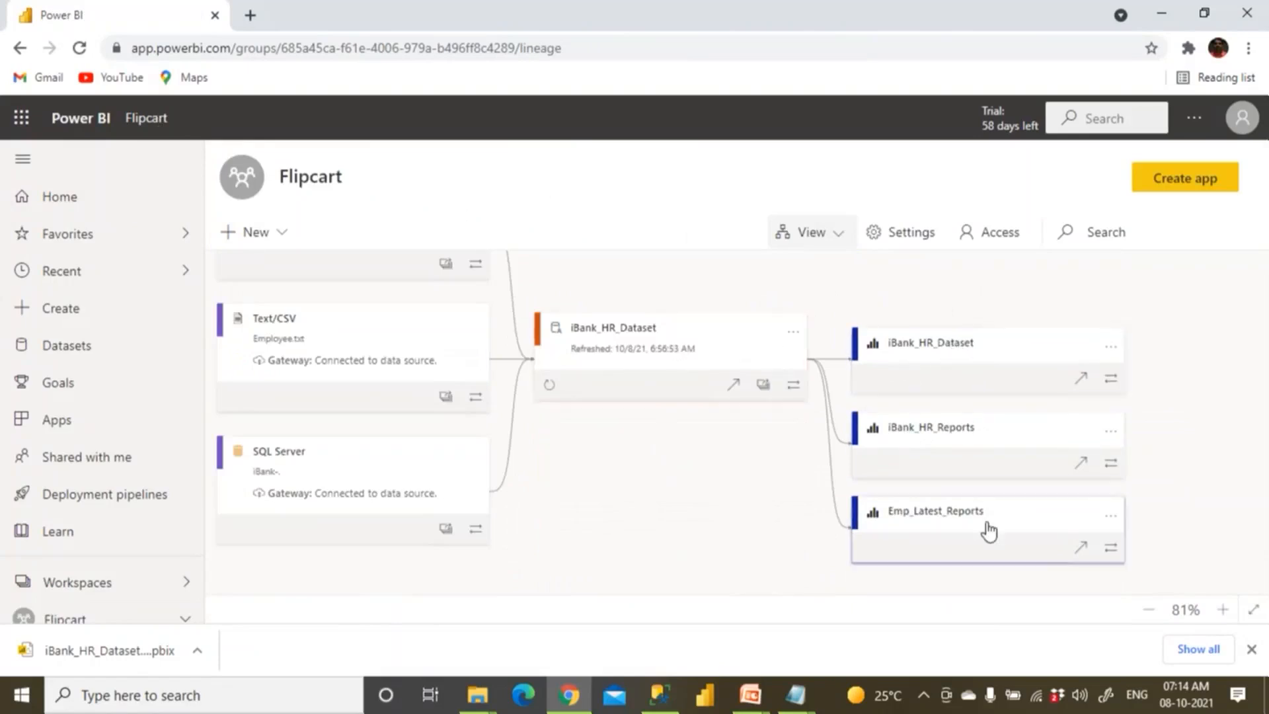
pyautogui.scroll(-3, 808, 441)
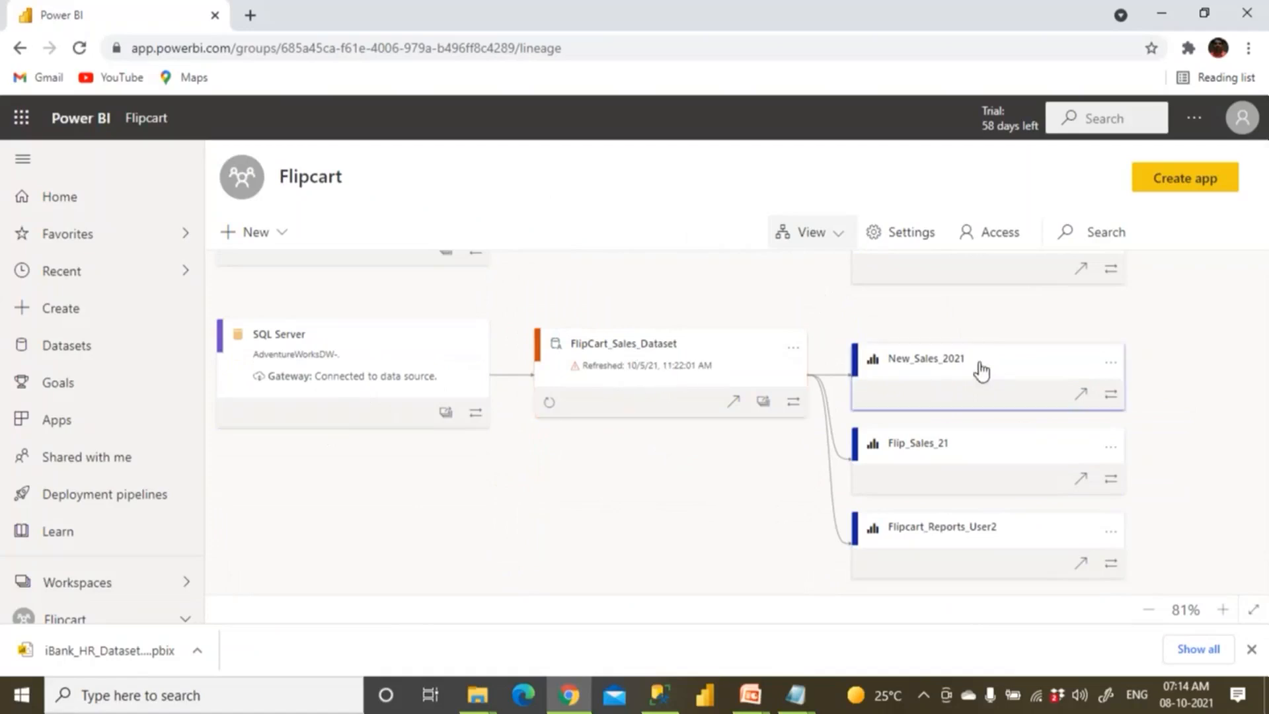
pyautogui.scroll(-4, 966, 486)
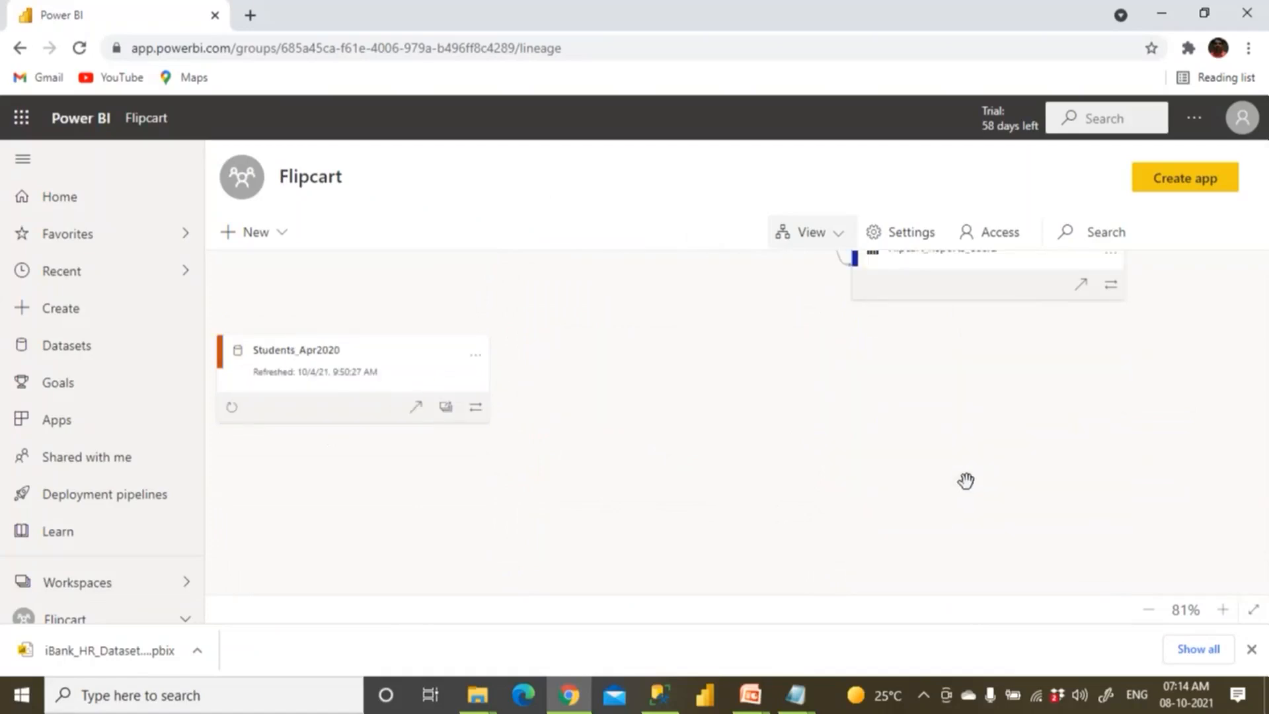
pyautogui.scroll(6, 670, 448)
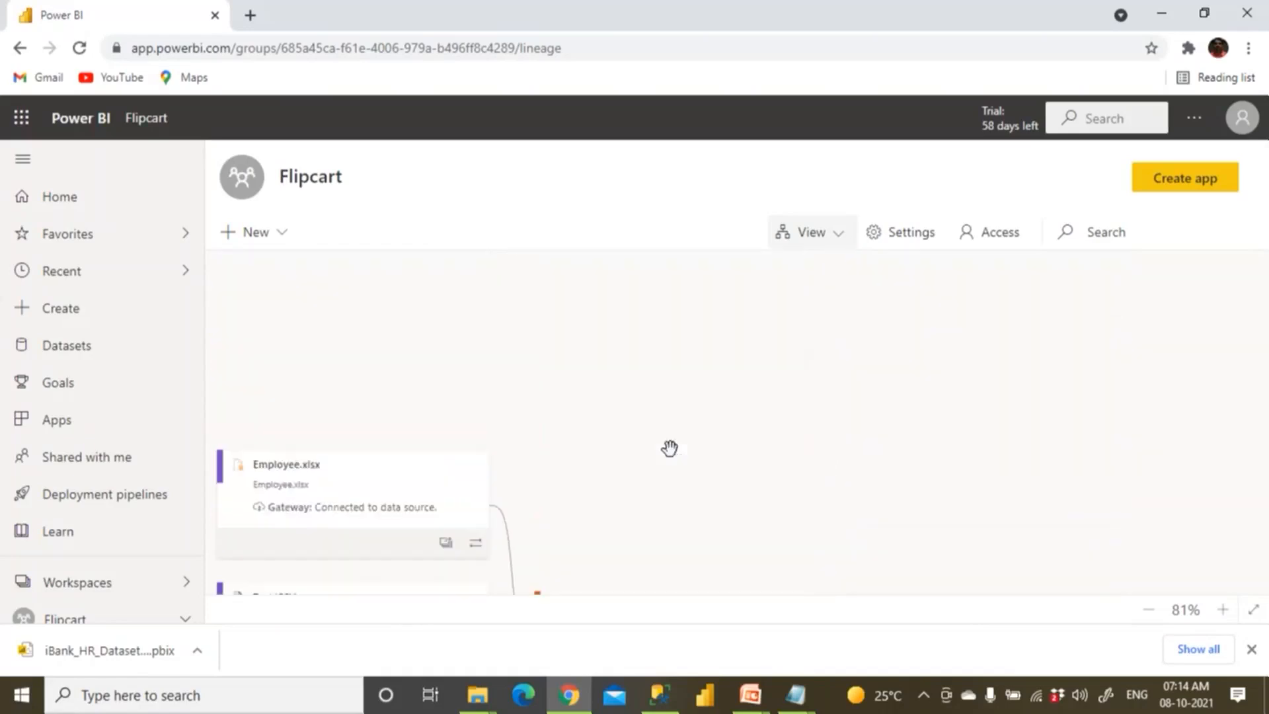
pyautogui.click(837, 248)
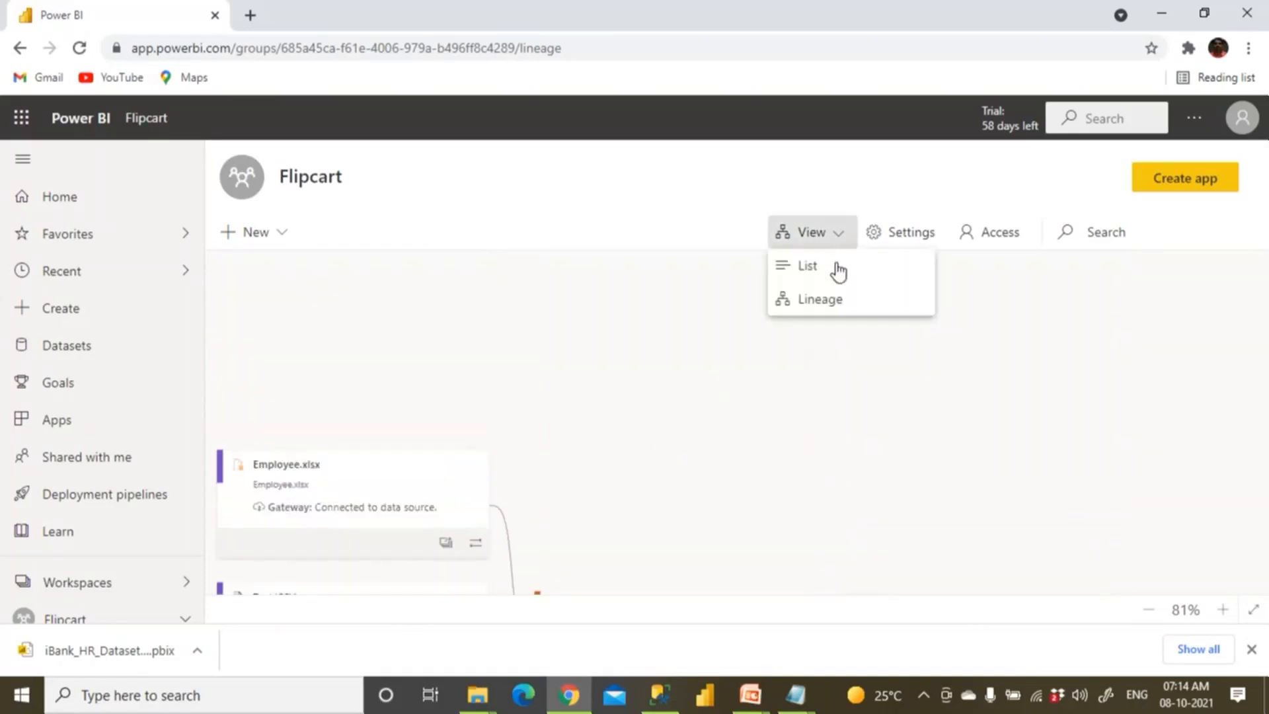
pyautogui.click(837, 267)
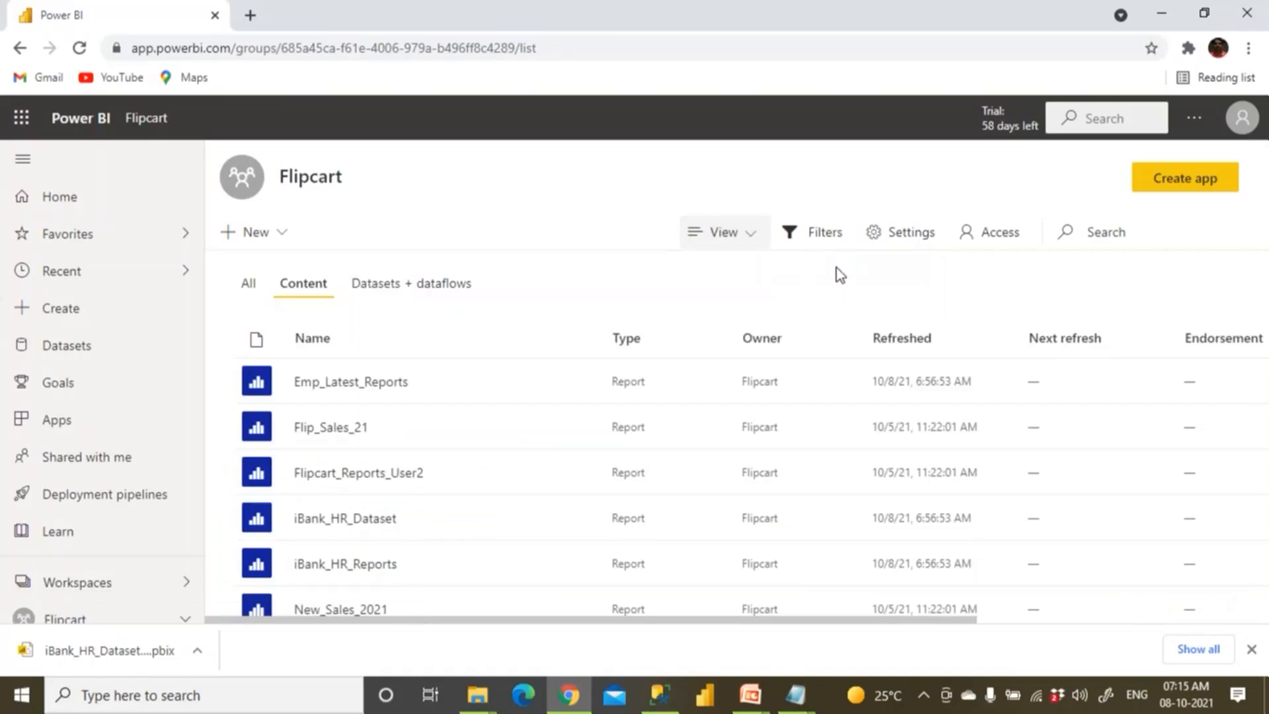
# - Switch the workspace to Lineage view and permanently delete the iBank_HR_Dataset report
pyautogui.click(748, 240)
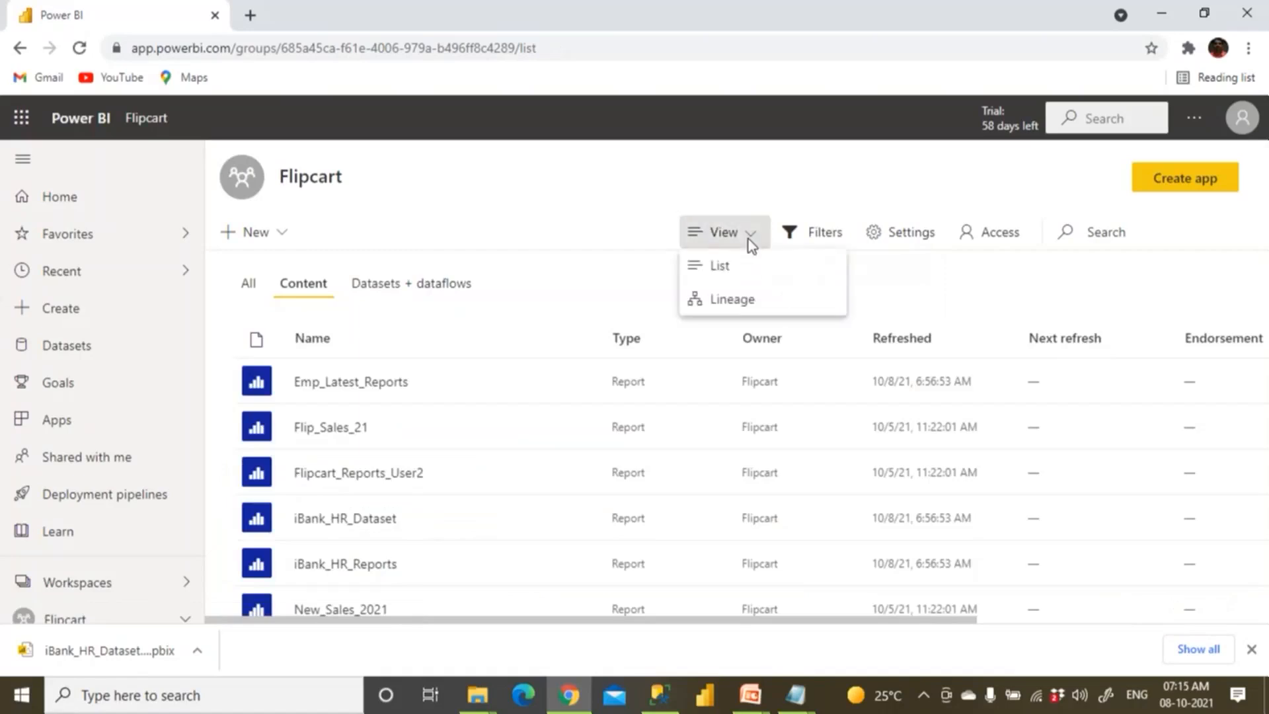
pyautogui.click(745, 305)
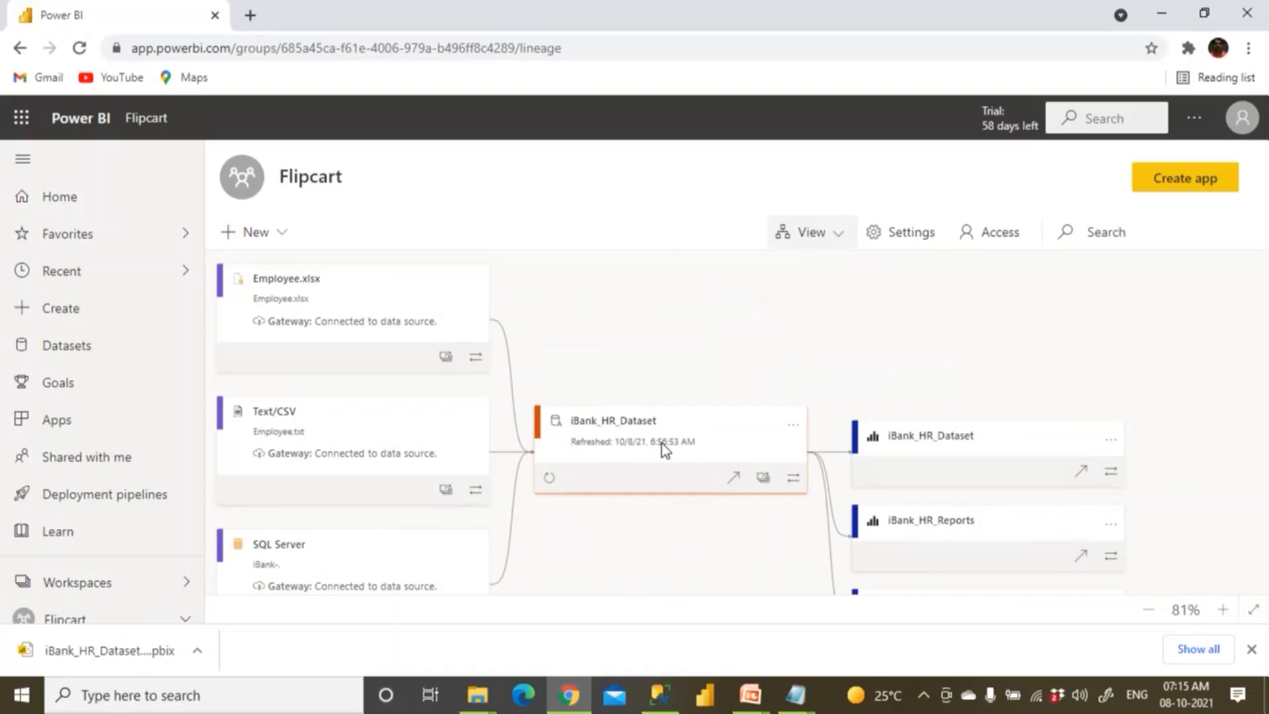
pyautogui.scroll(-1, 956, 454)
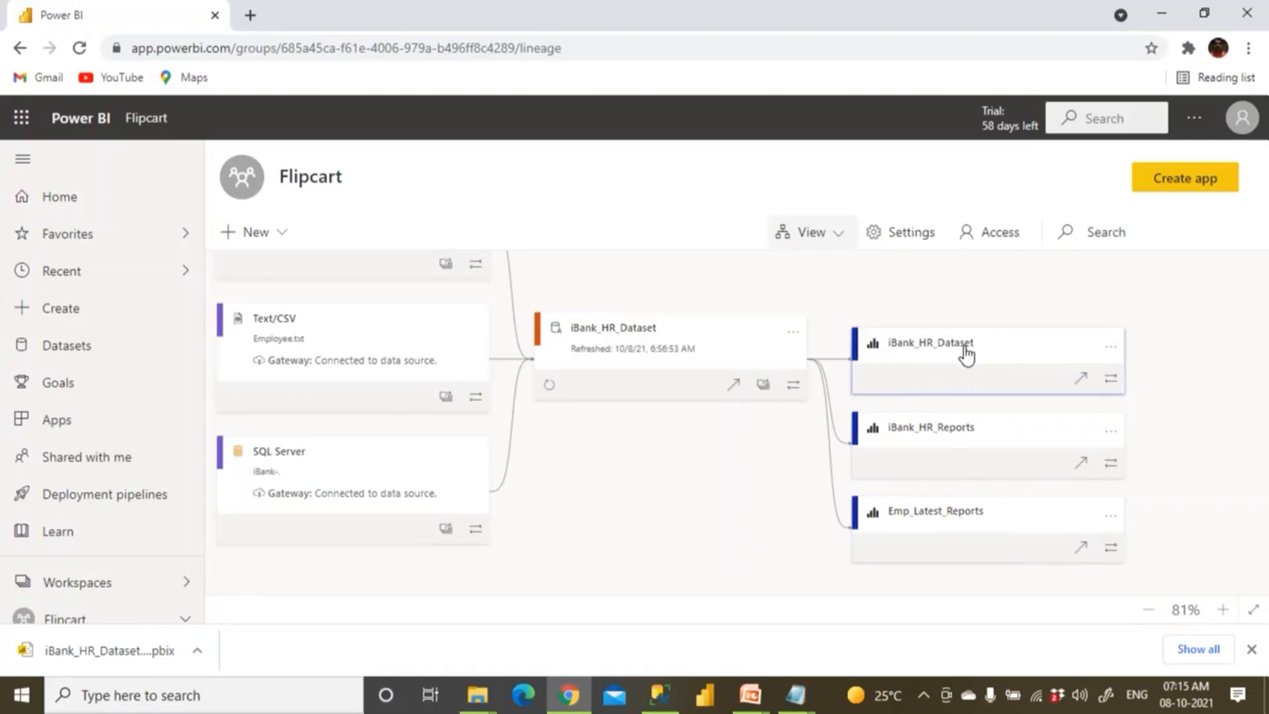
pyautogui.click(1109, 349)
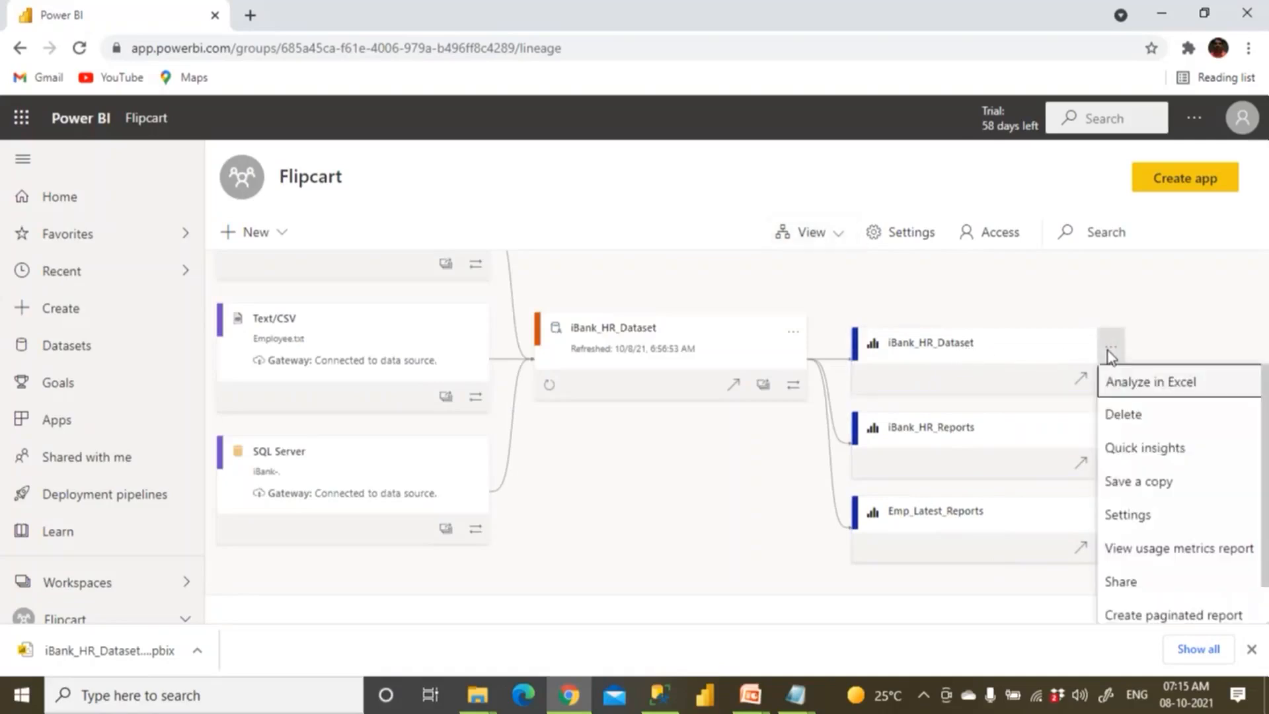
pyautogui.click(1115, 414)
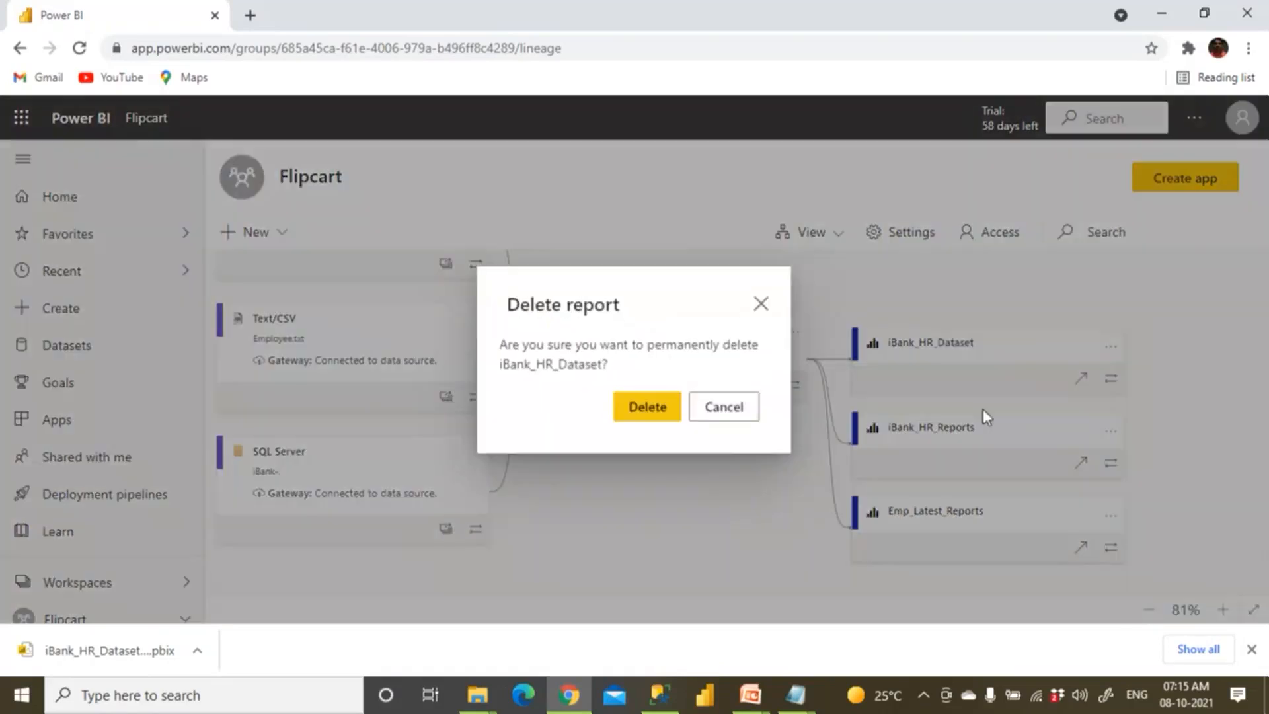
pyautogui.click(668, 414)
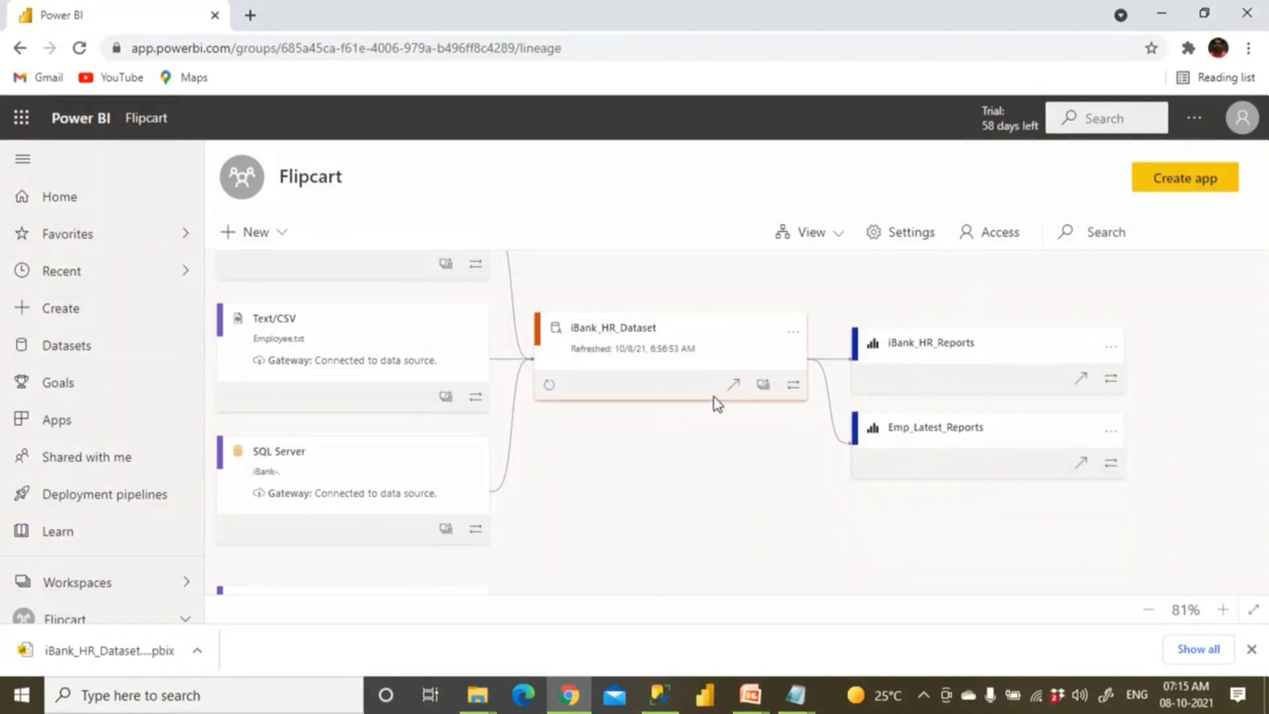
# - Open the settings of FlipCart_Sales_Dataset from the lineage view and take over the dataset settings
pyautogui.scroll(-3, 716, 402)
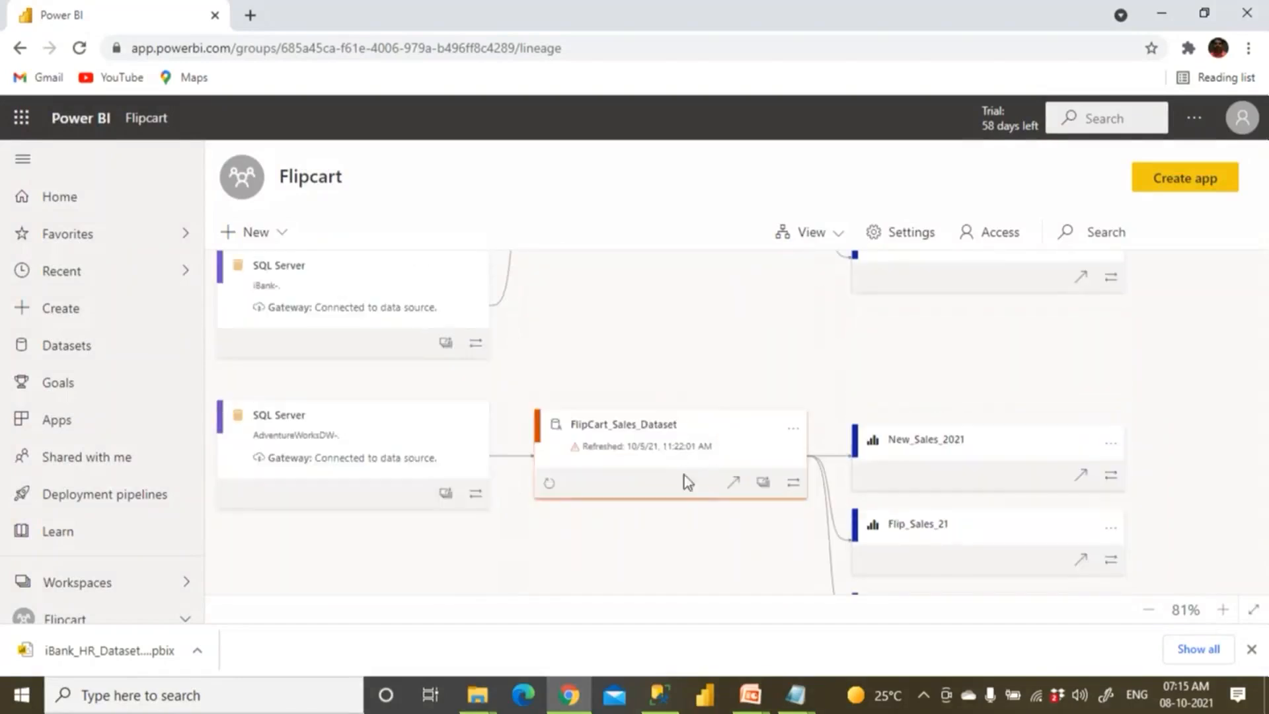
pyautogui.click(793, 429)
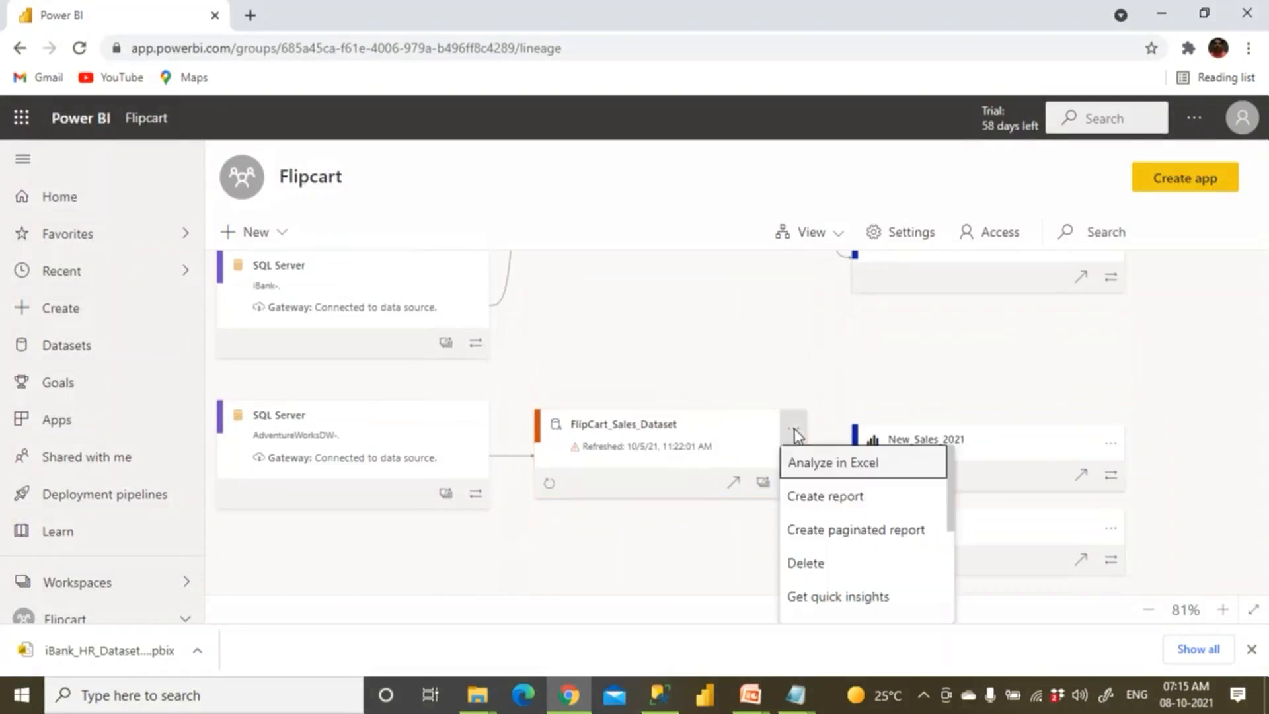
pyautogui.scroll(-3, 835, 504)
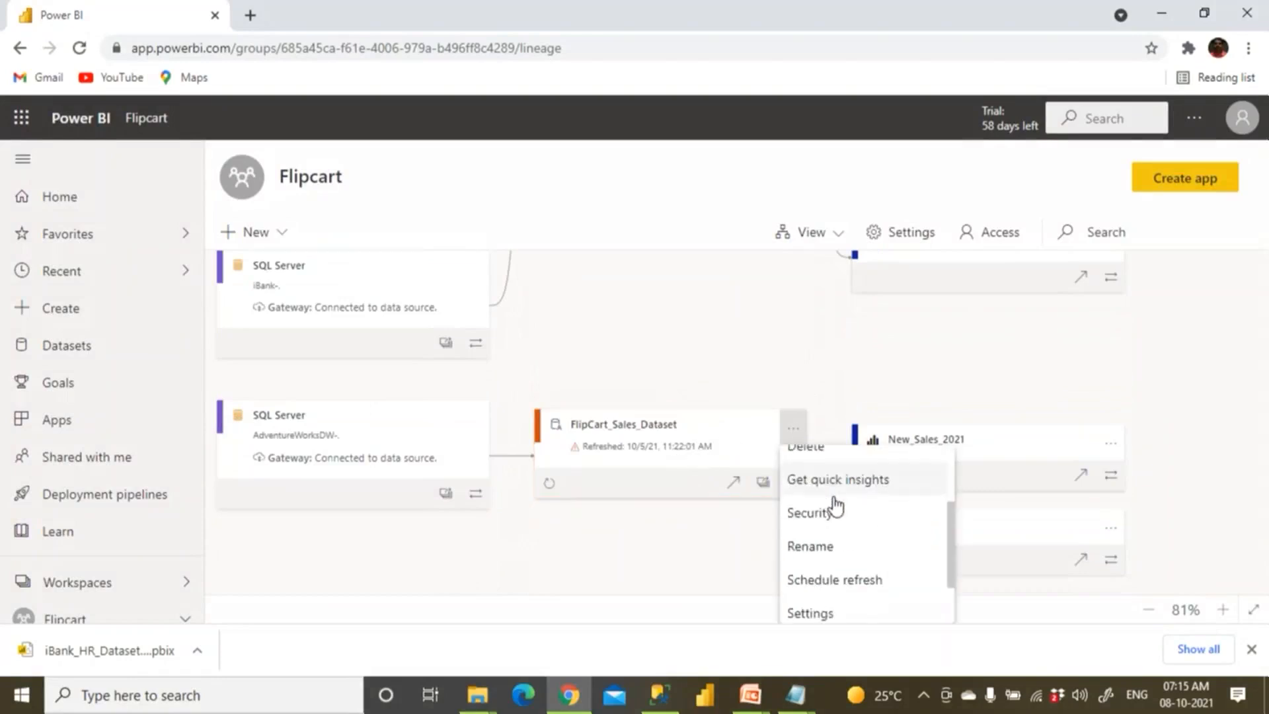
pyautogui.click(839, 507)
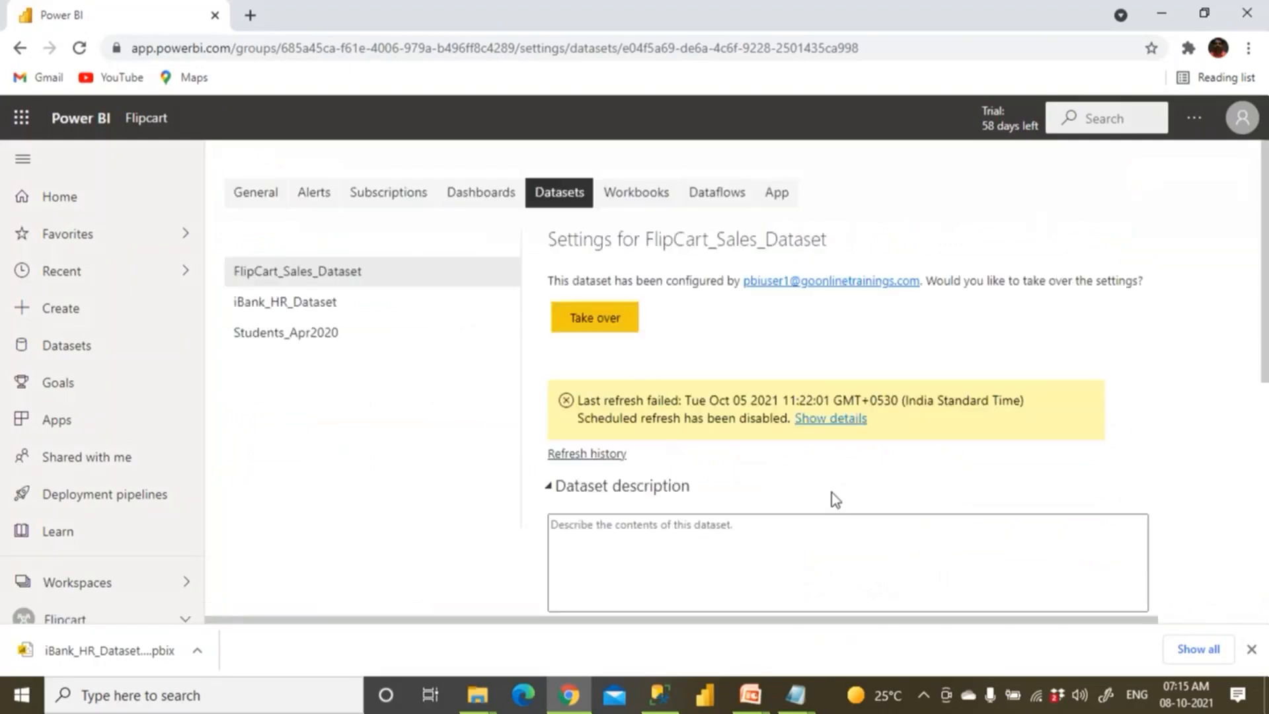
pyautogui.scroll(-5, 829, 491)
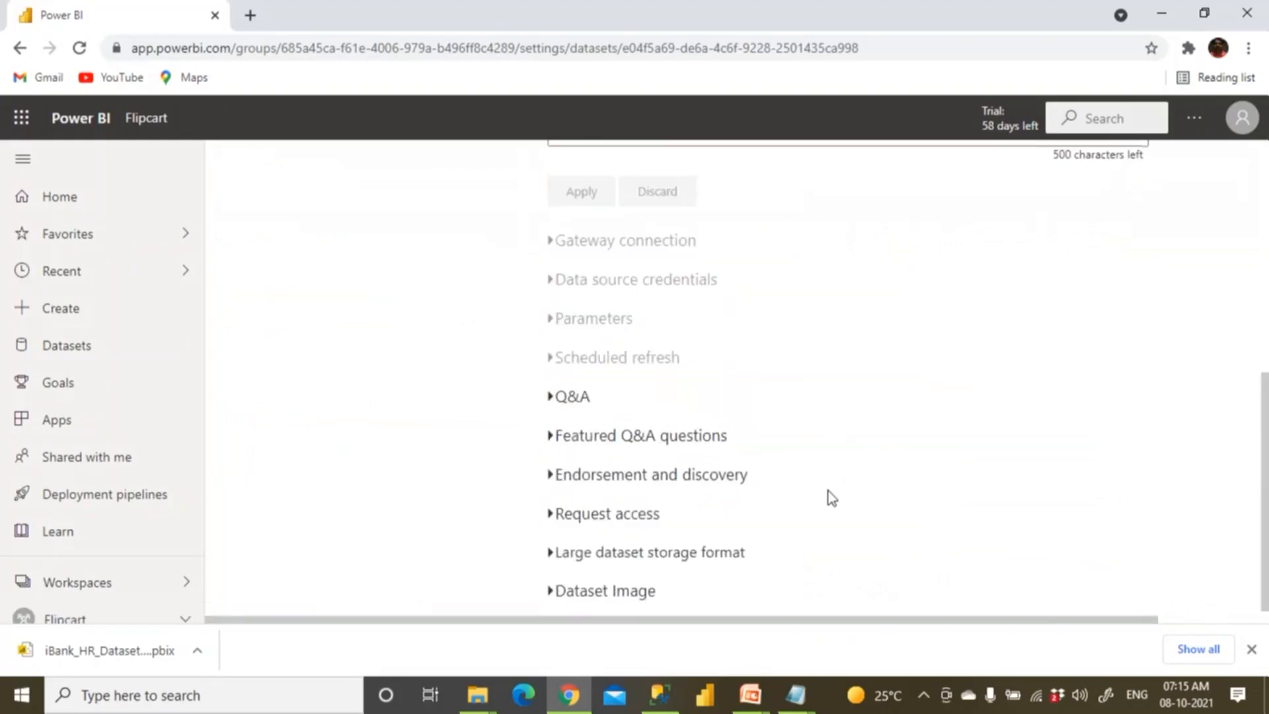
pyautogui.scroll(5, 829, 490)
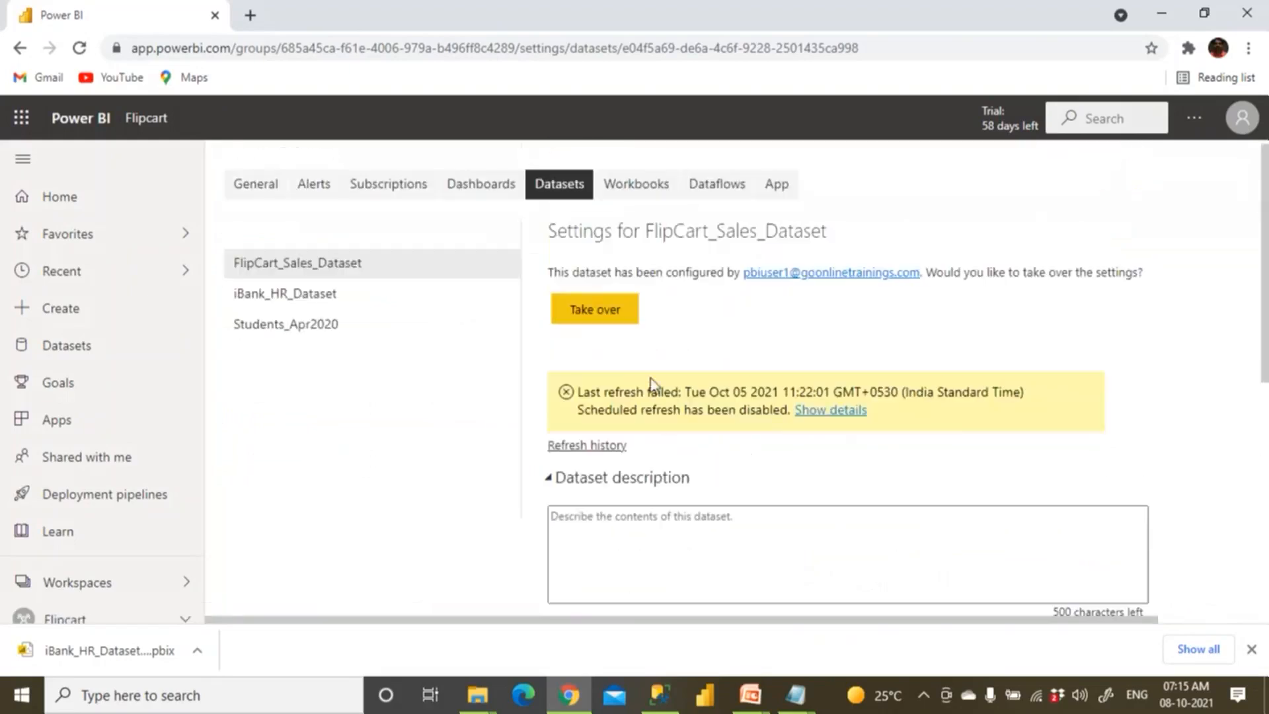
pyautogui.click(595, 310)
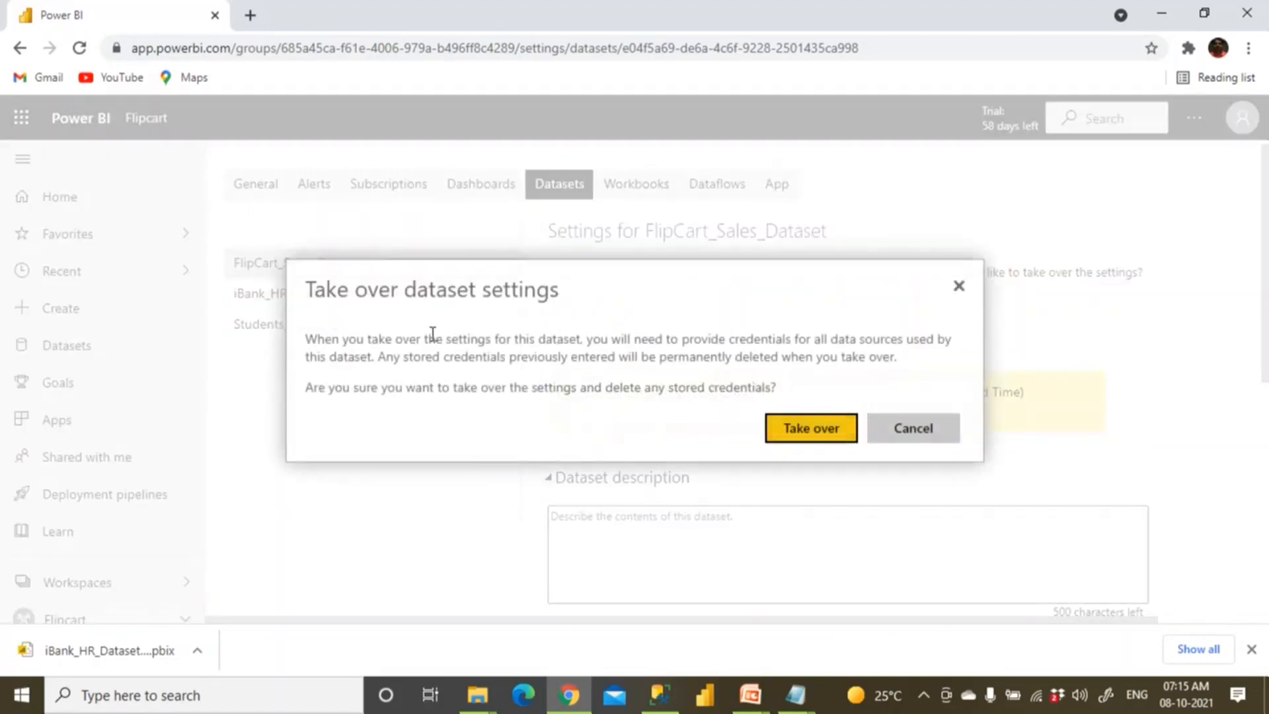
pyautogui.click(799, 433)
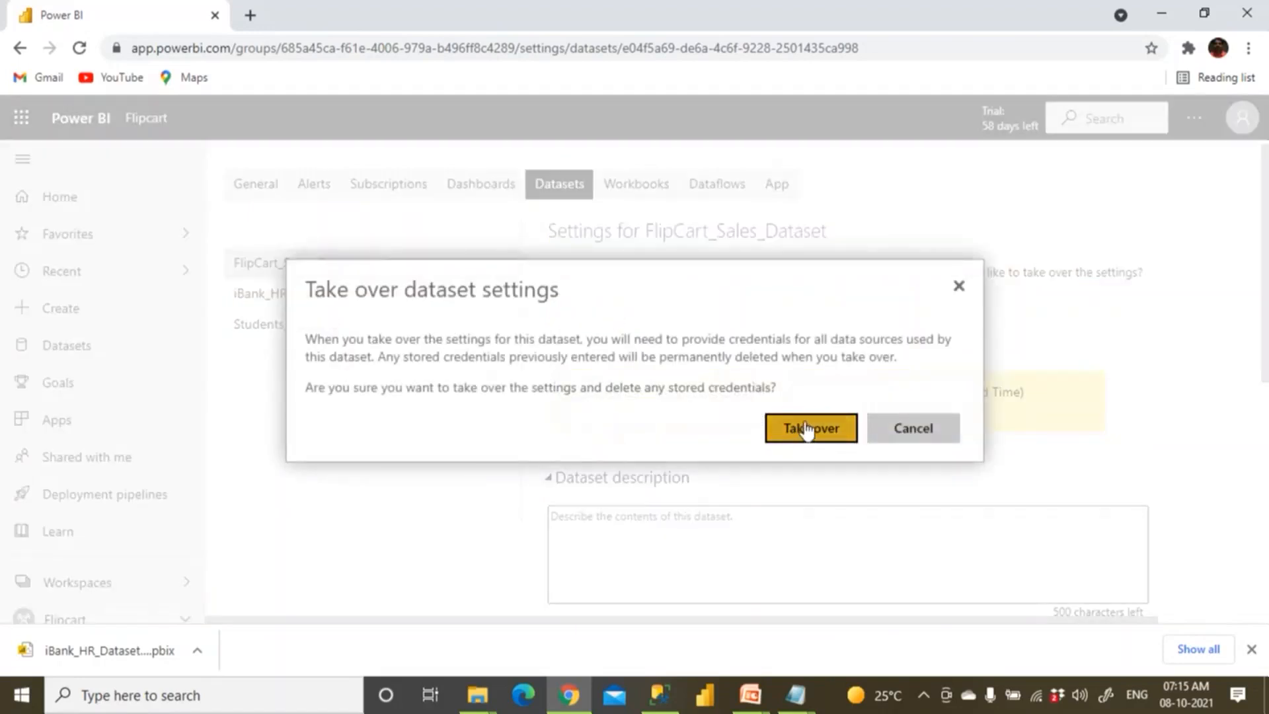
pyautogui.click(805, 426)
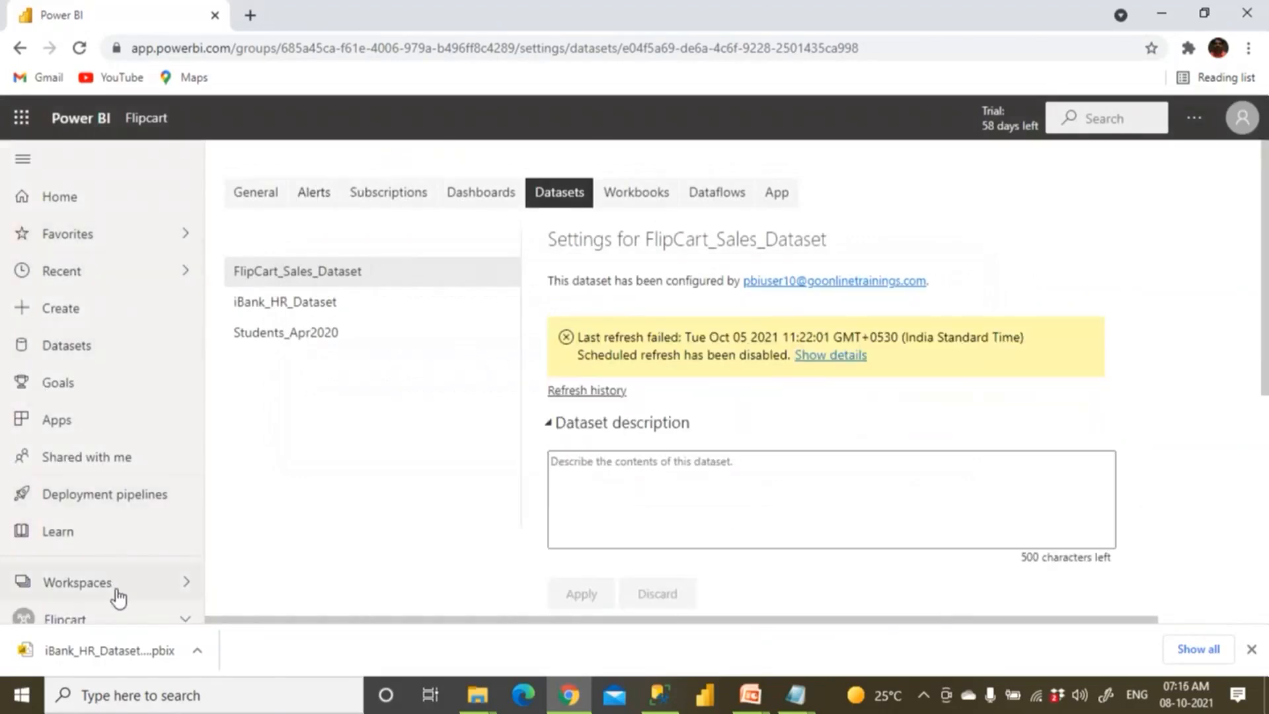
# - Return to the Flipcart workspace, examine the lineage of its datasets and reports, and switch back to List view
pyautogui.click(146, 119)
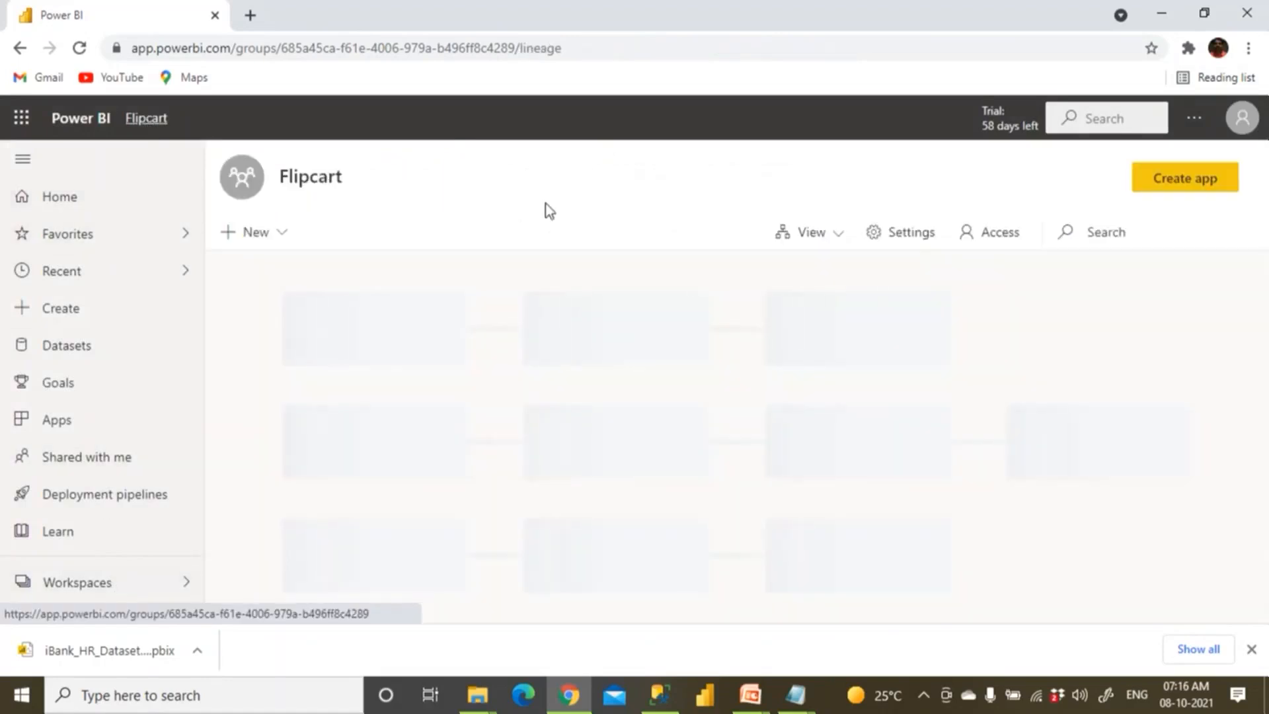
pyautogui.scroll(-2, 714, 349)
pyautogui.scroll(-3, 714, 349)
pyautogui.scroll(7, 715, 349)
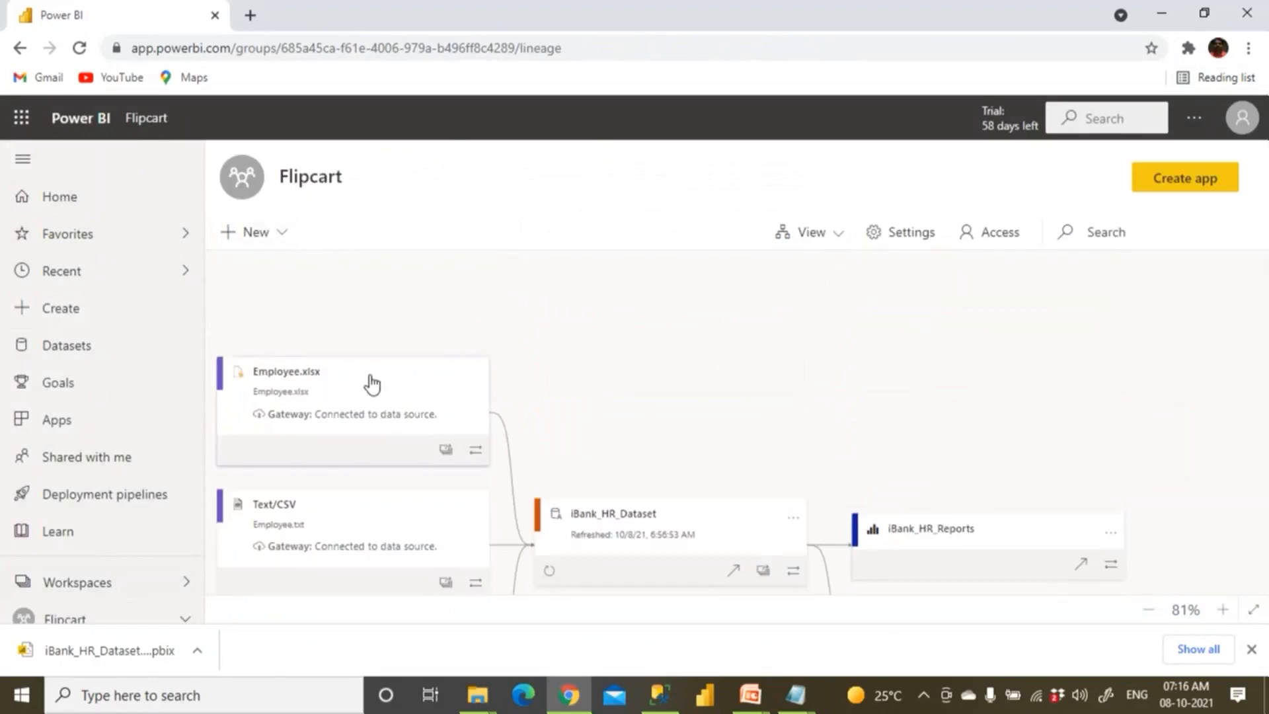
pyautogui.scroll(-5, 371, 379)
pyautogui.scroll(4, 372, 378)
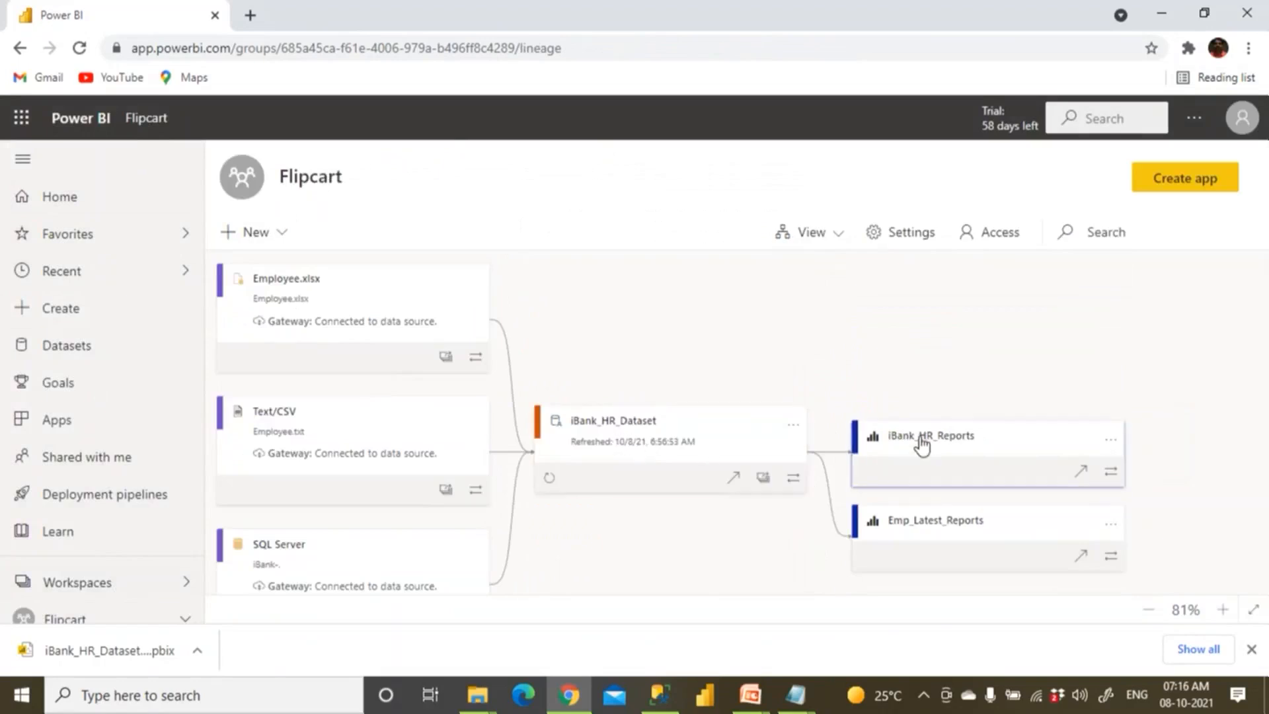
pyautogui.scroll(-3, 819, 469)
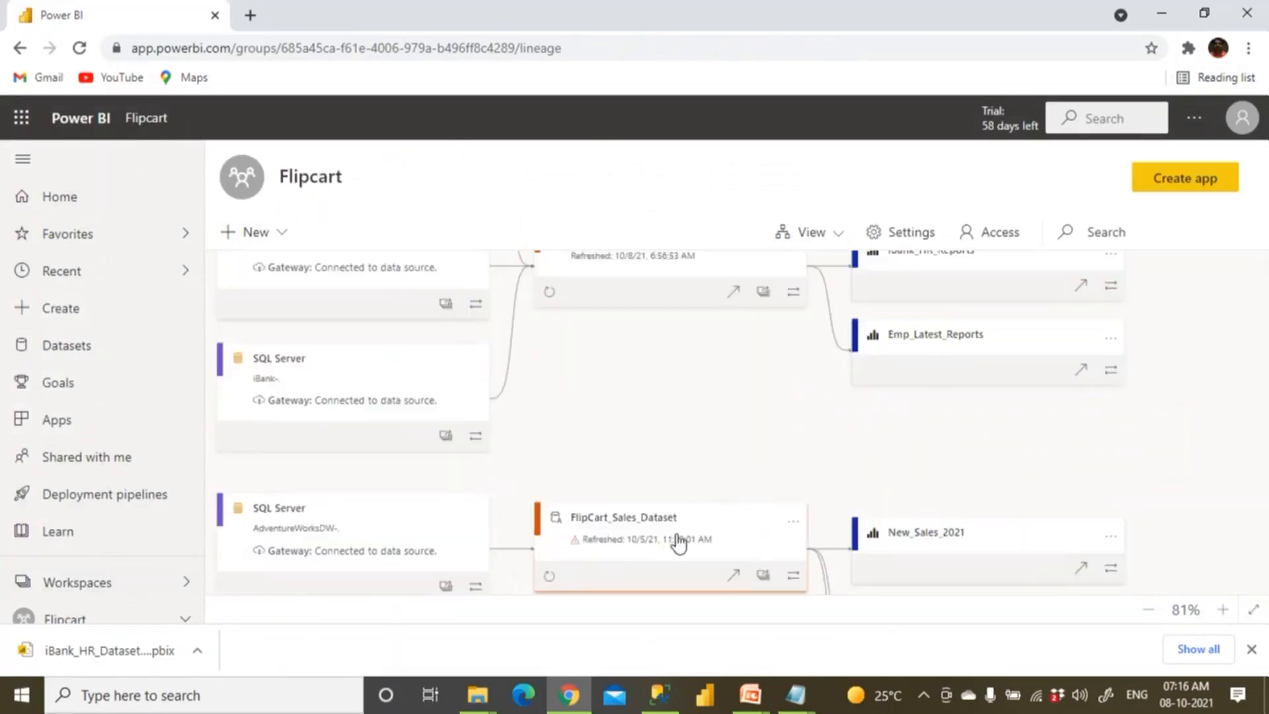
pyautogui.scroll(-5, 895, 555)
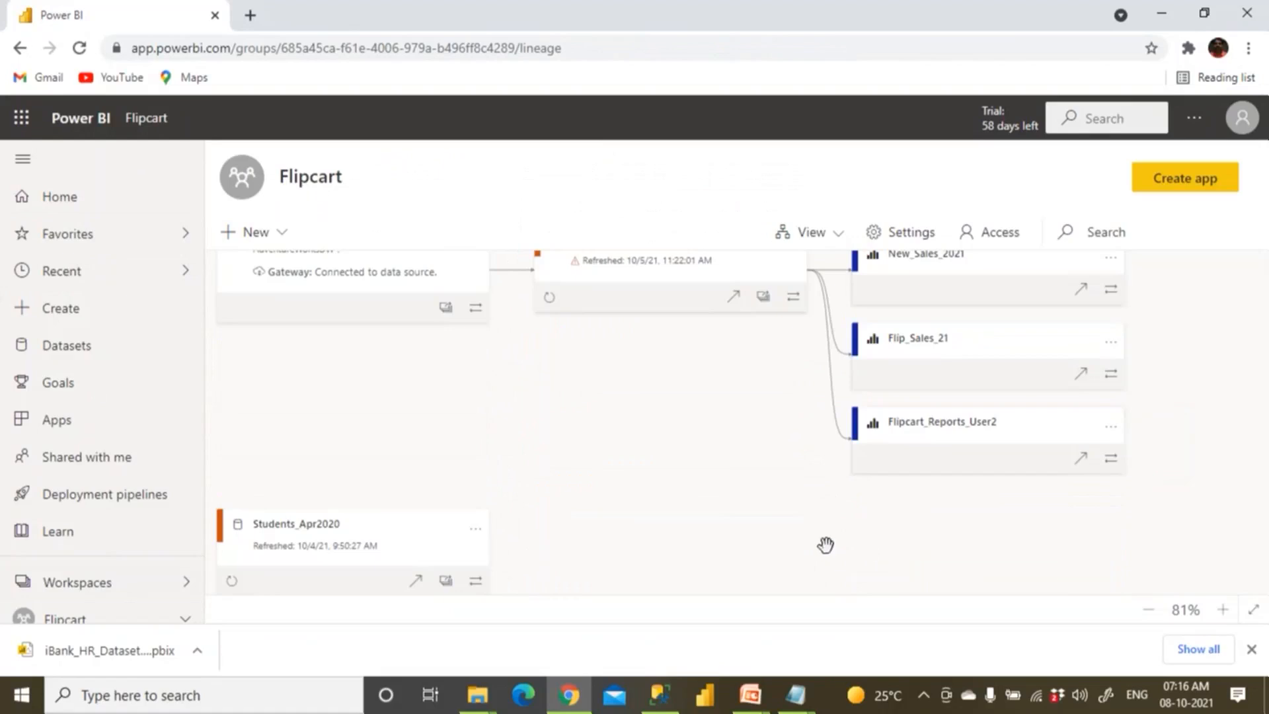
pyautogui.scroll(-3, 813, 544)
pyautogui.scroll(5, 796, 545)
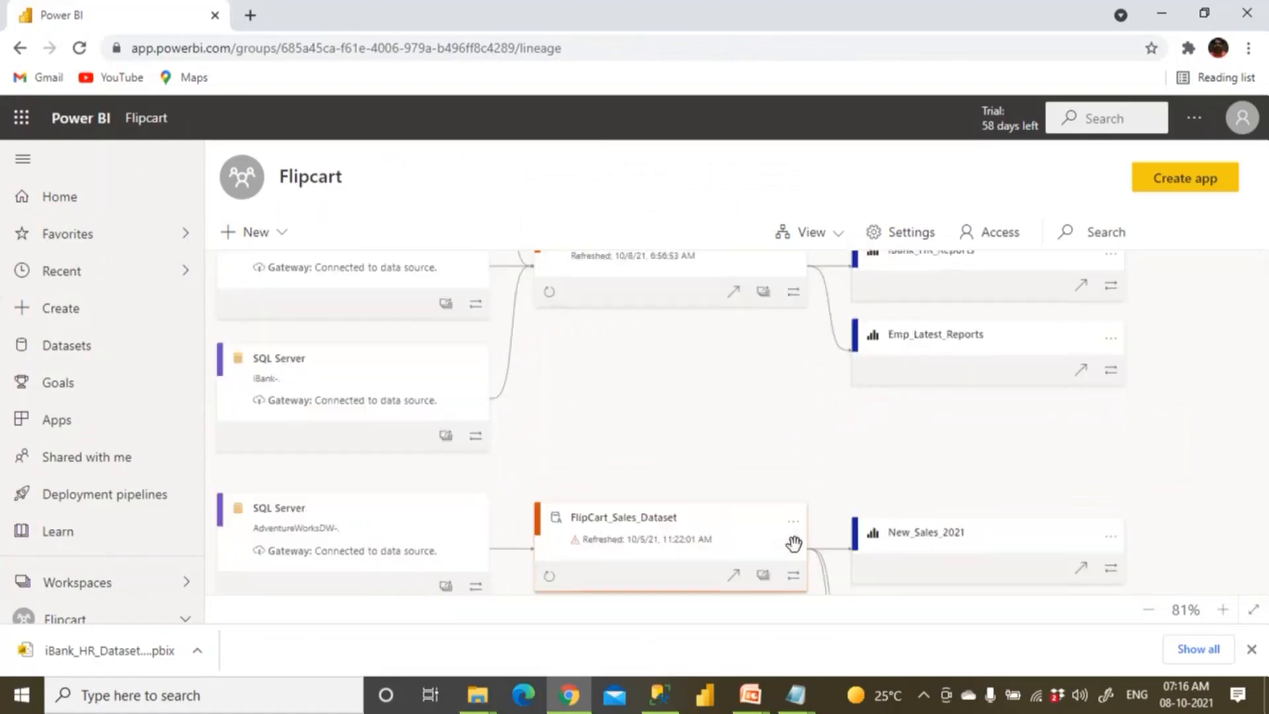
pyautogui.click(837, 240)
pyautogui.click(829, 271)
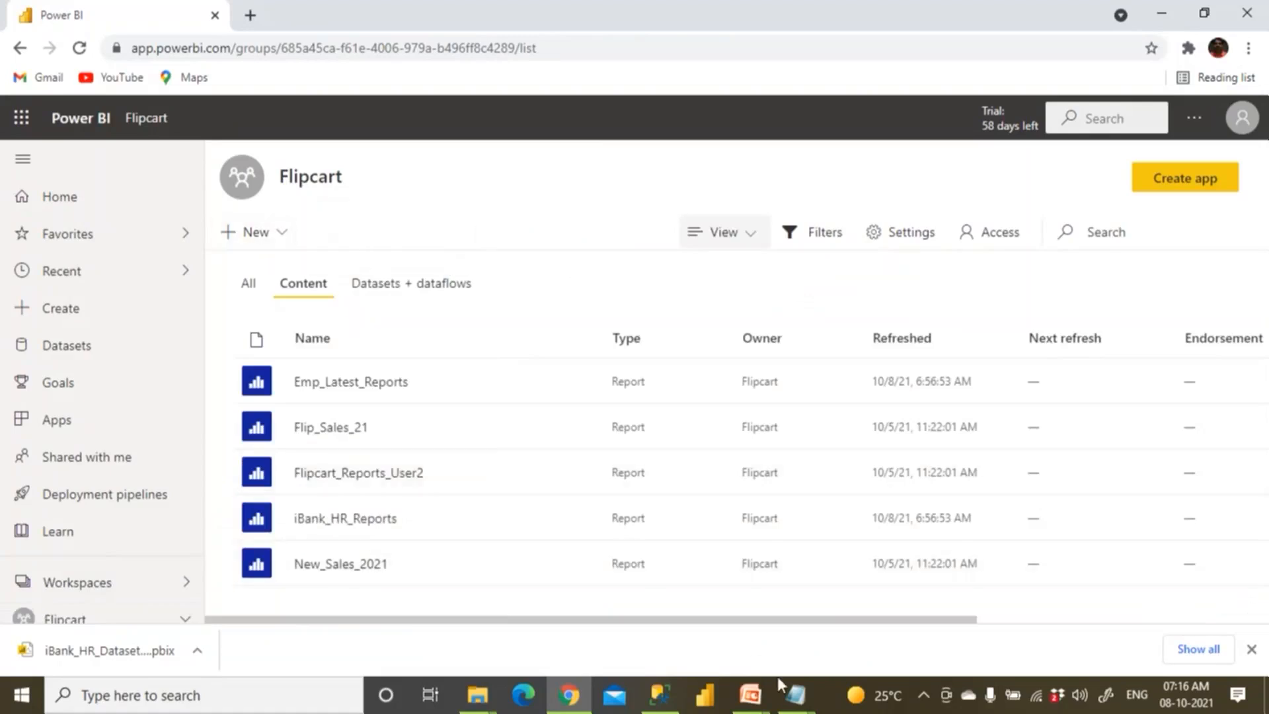
# - Switch to the PBI Email IDS notes in Notepad
pyautogui.moveTo(796, 701)
pyautogui.click(728, 636)
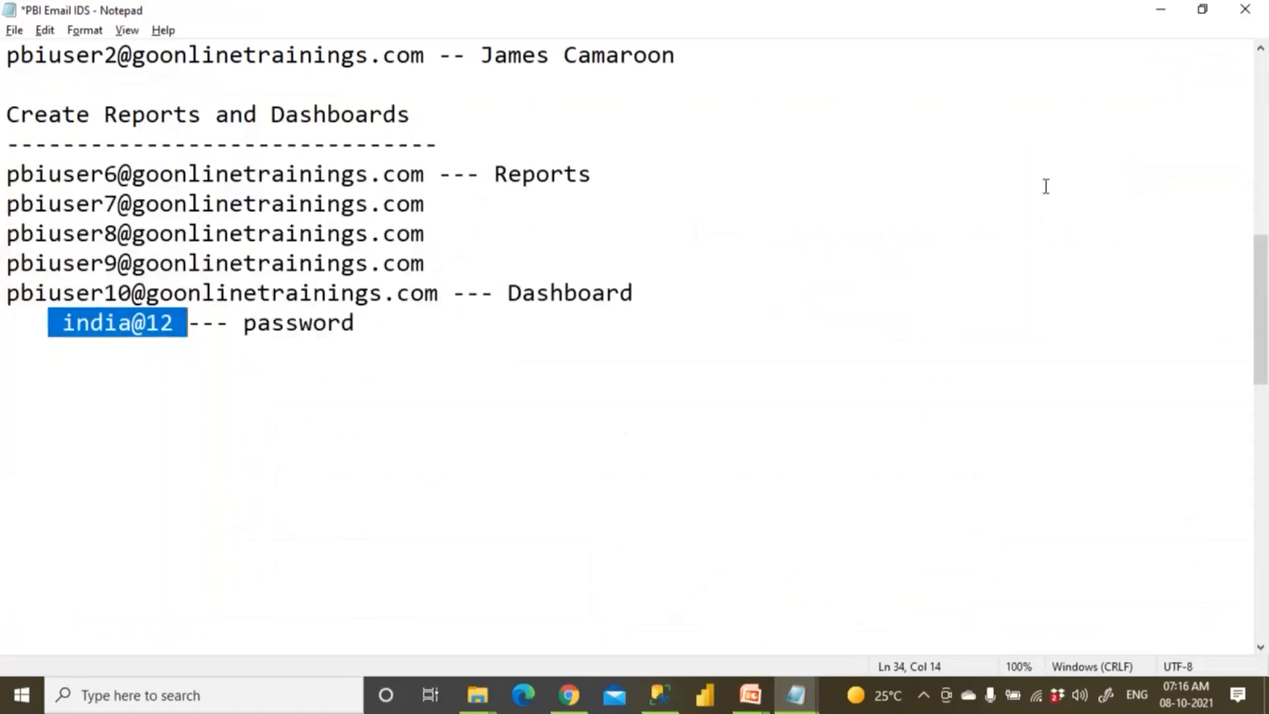
# - Switch to the untitled Notepad notes, delete everything from "Detailed -- High Level" through the dashed line below "Share to user", and select "Dashboard" in the first line
pyautogui.moveTo(796, 694)
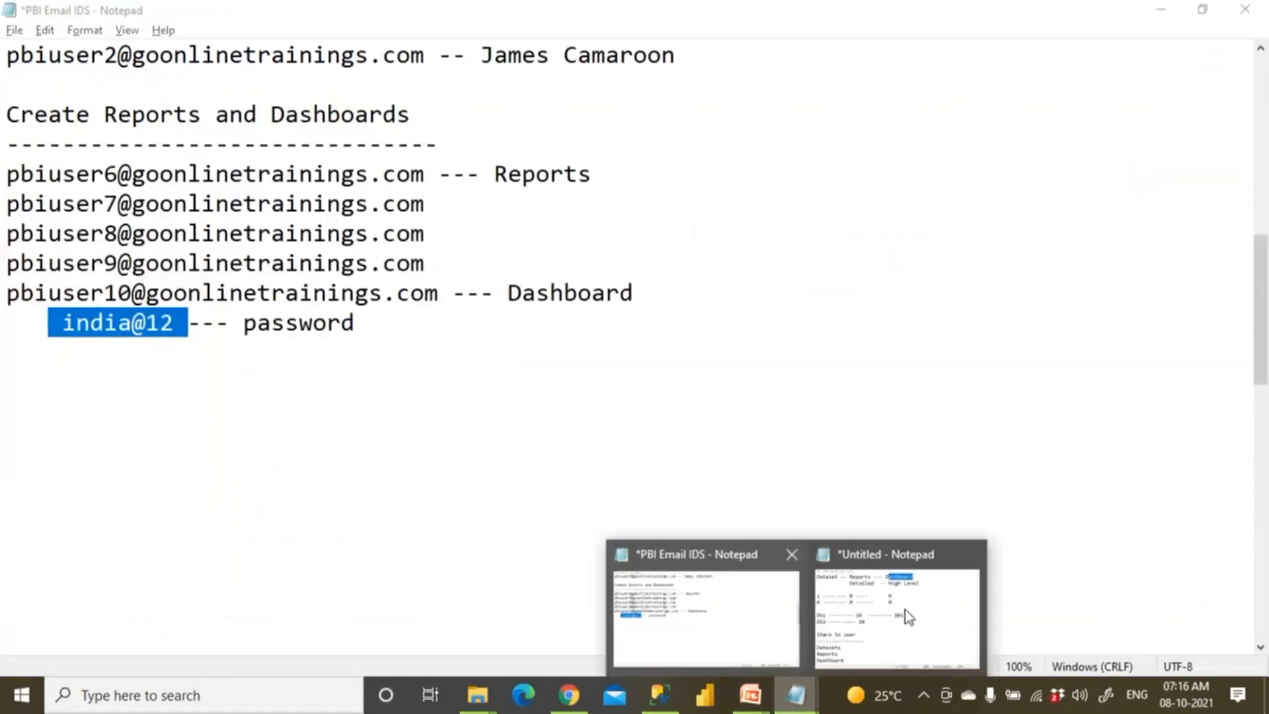
pyautogui.click(906, 615)
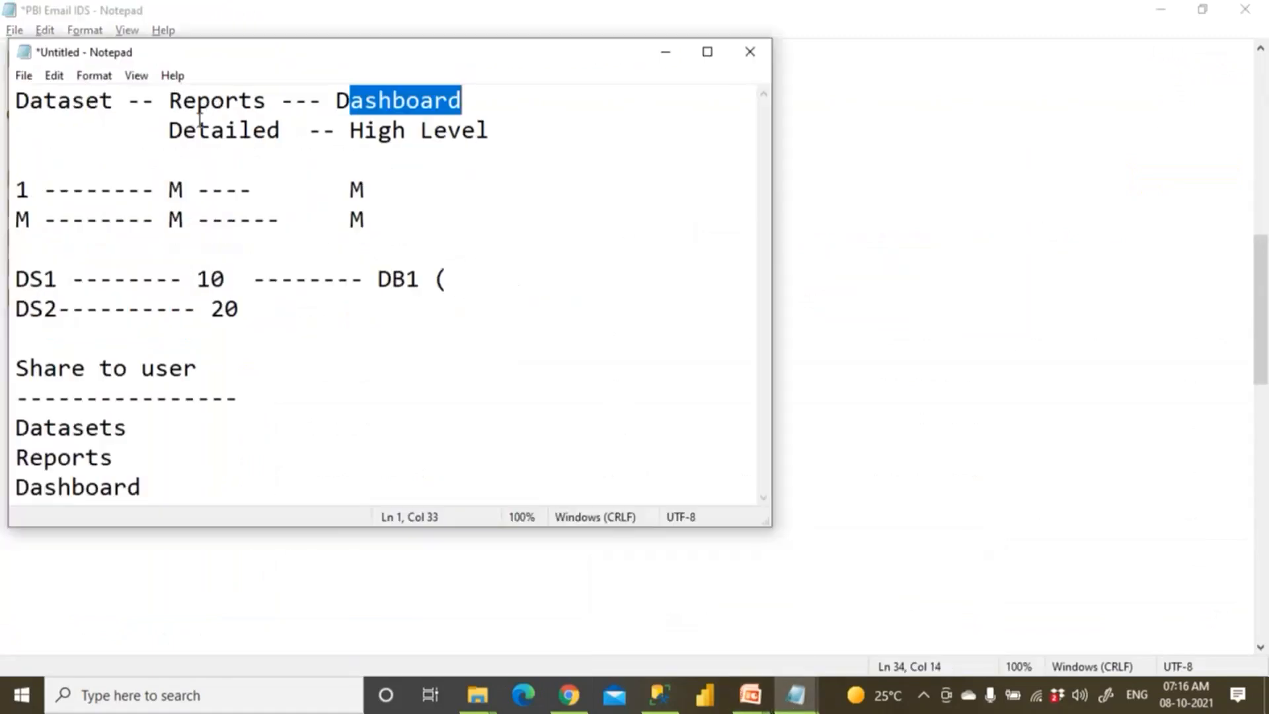
pyautogui.moveTo(140, 129); pyautogui.dragTo(387, 397)
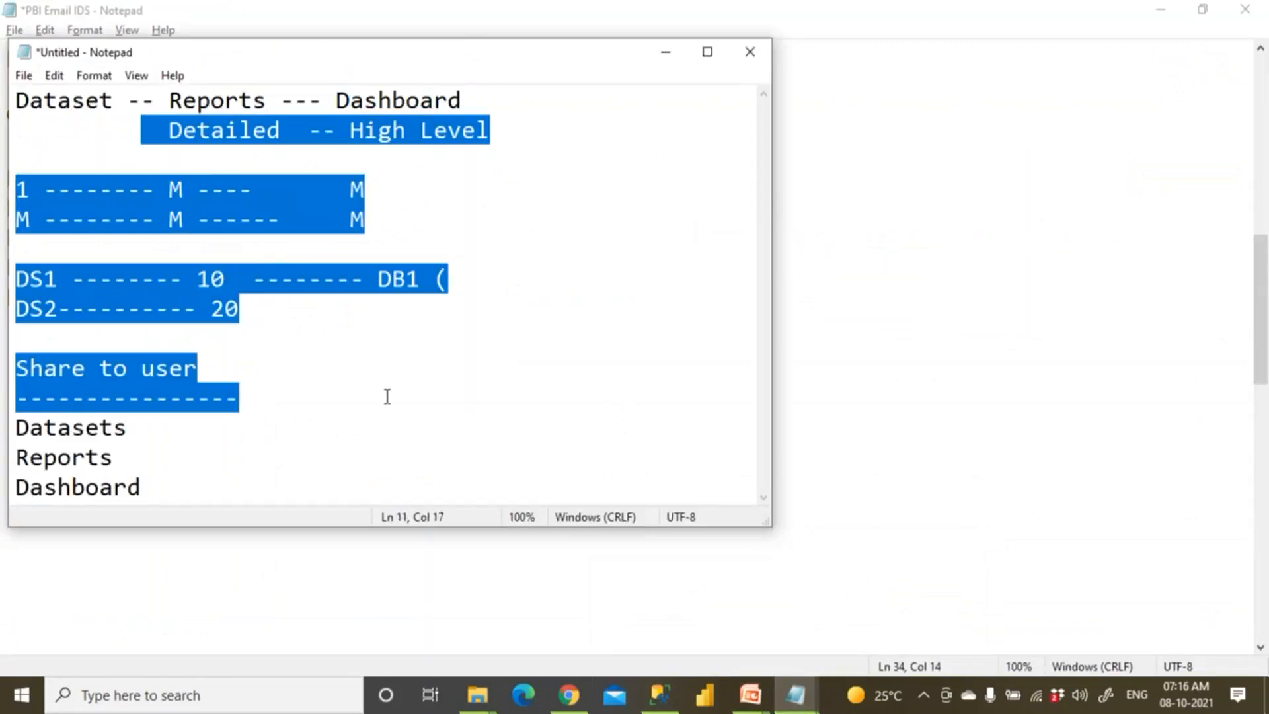
pyautogui.press('BackSpace')
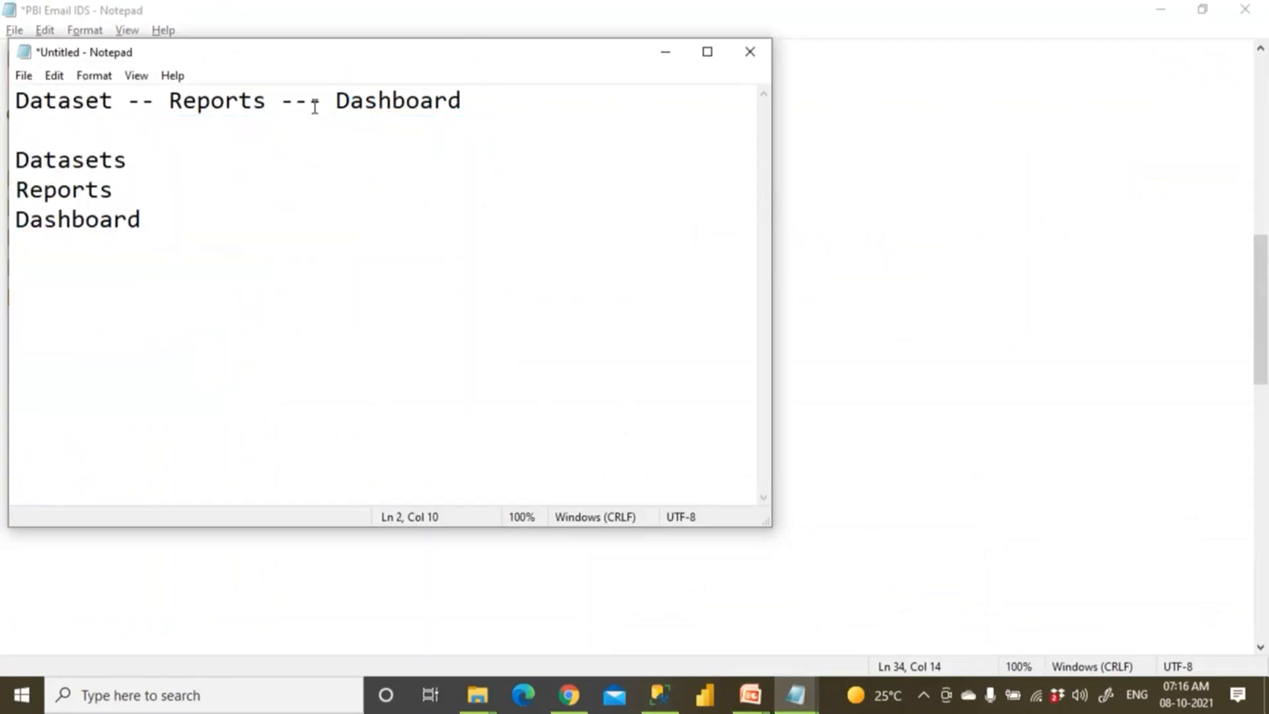
pyautogui.moveTo(323, 101); pyautogui.dragTo(543, 101)
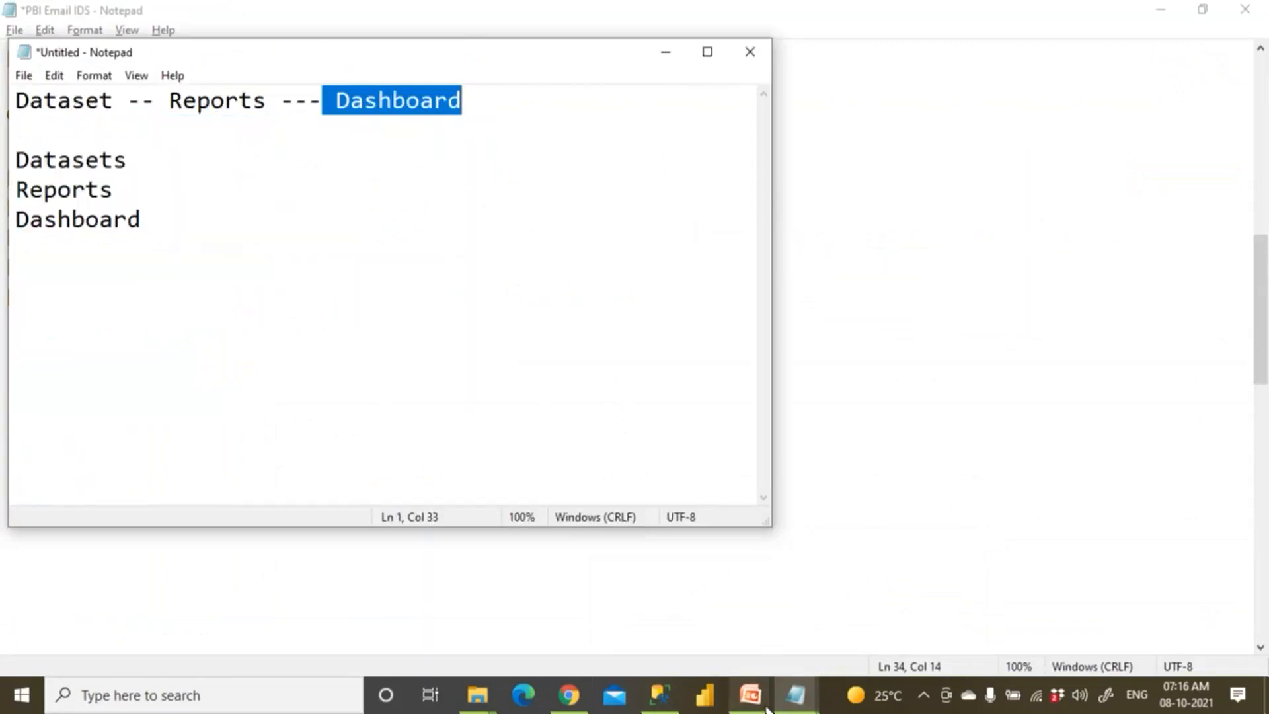
# - Switch to the Dashboards slide show in PowerPoint and advance to the Power BI Cloud Architecture slide
pyautogui.moveTo(767, 707)
pyautogui.click(824, 617)
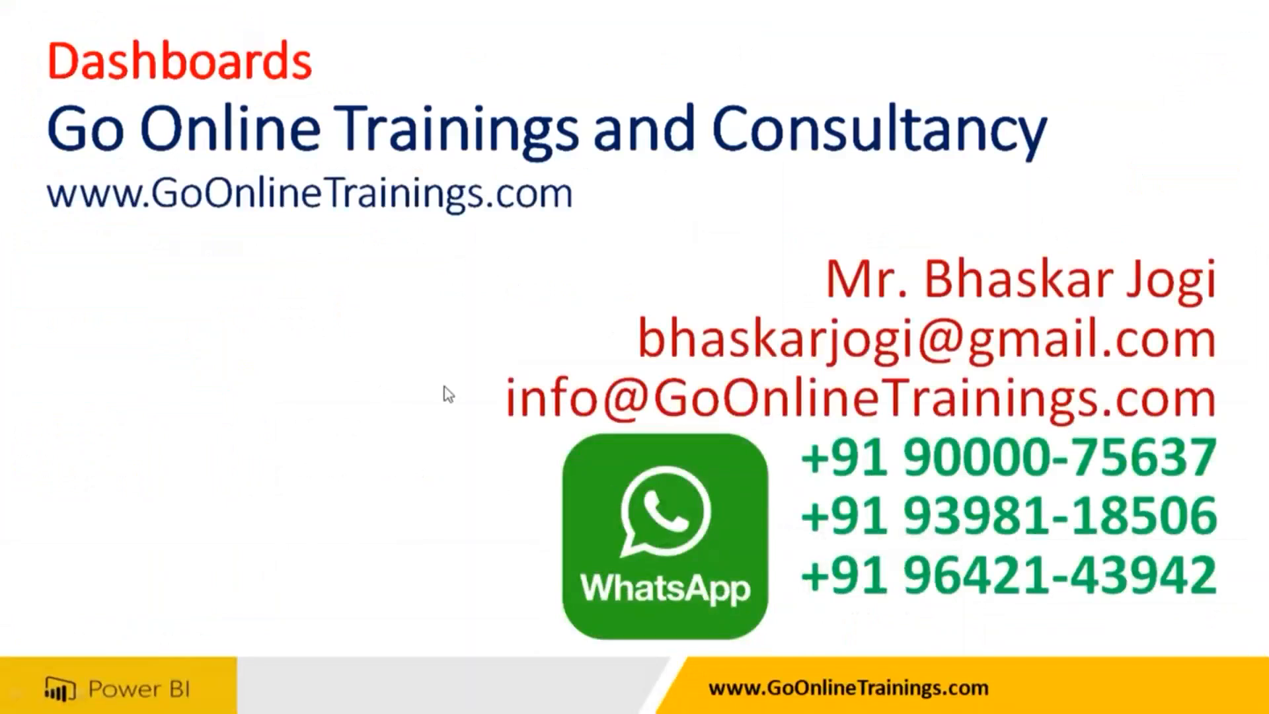
pyautogui.click(427, 357)
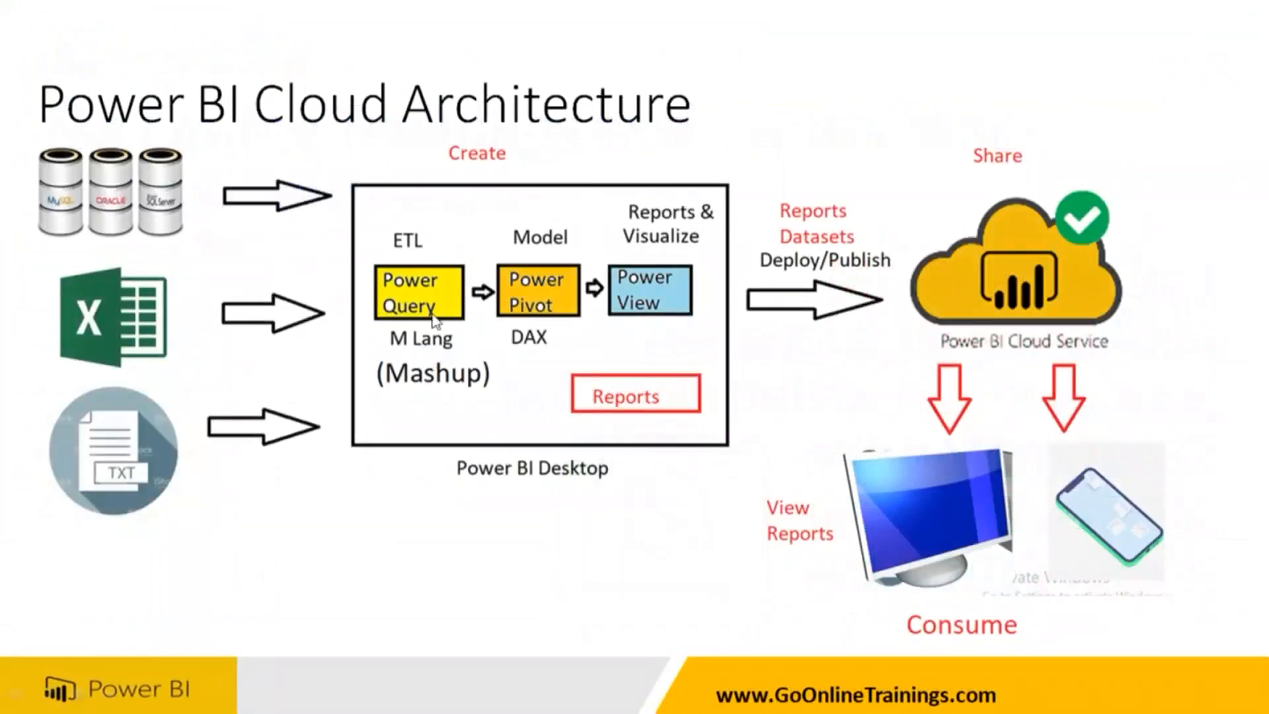
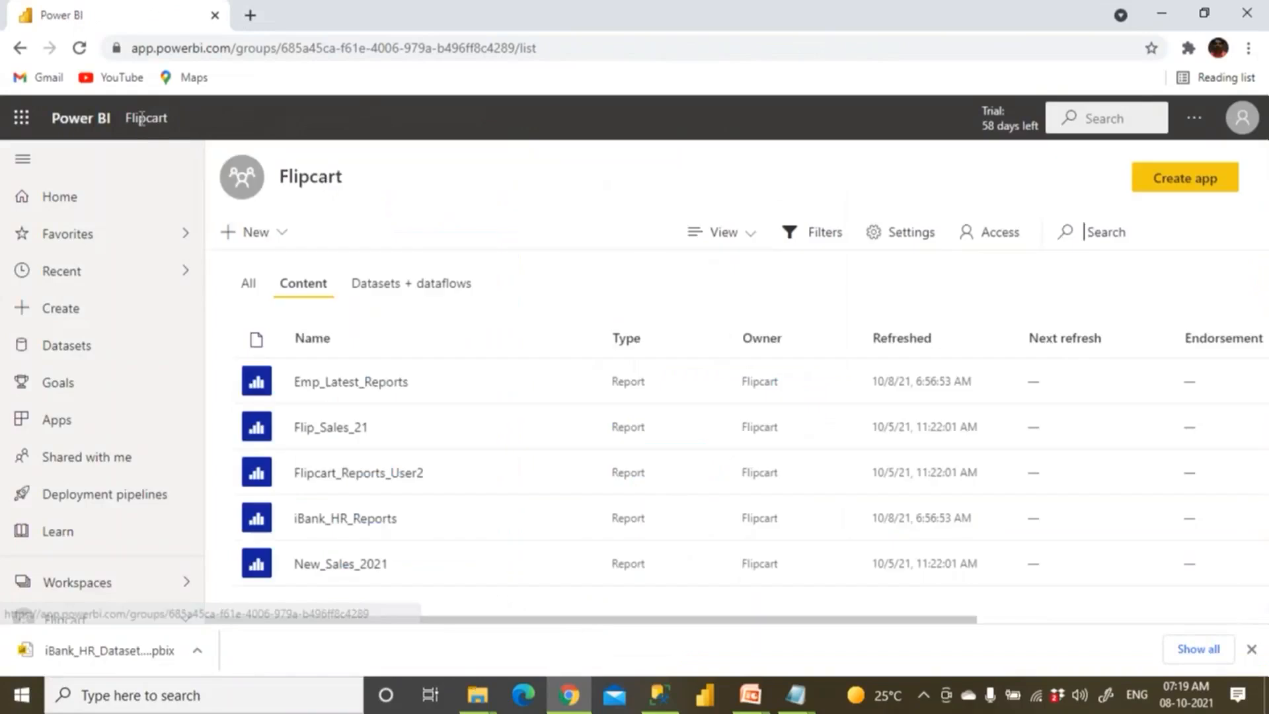
# - View the Flip_Sales_21 report and the four pages of Flipcart_Reports_User2, returning to the Flipcart workspace after each report
pyautogui.click(326, 436)
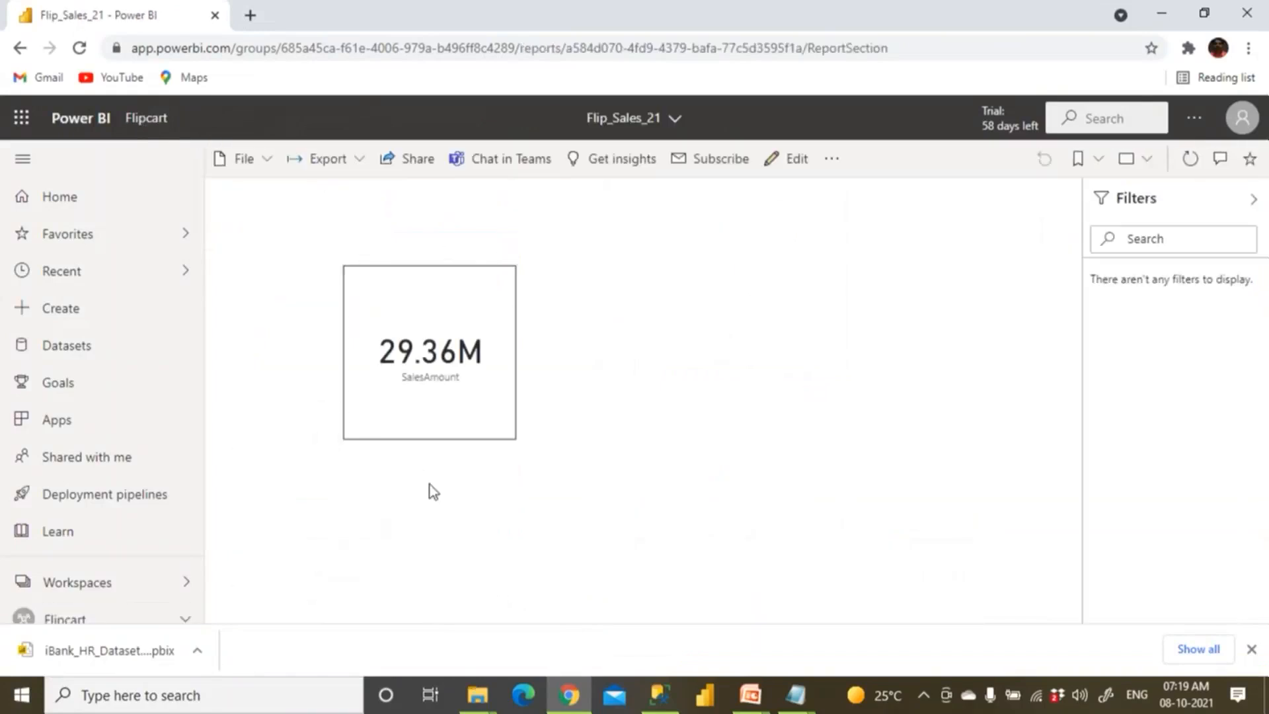
pyautogui.click(156, 119)
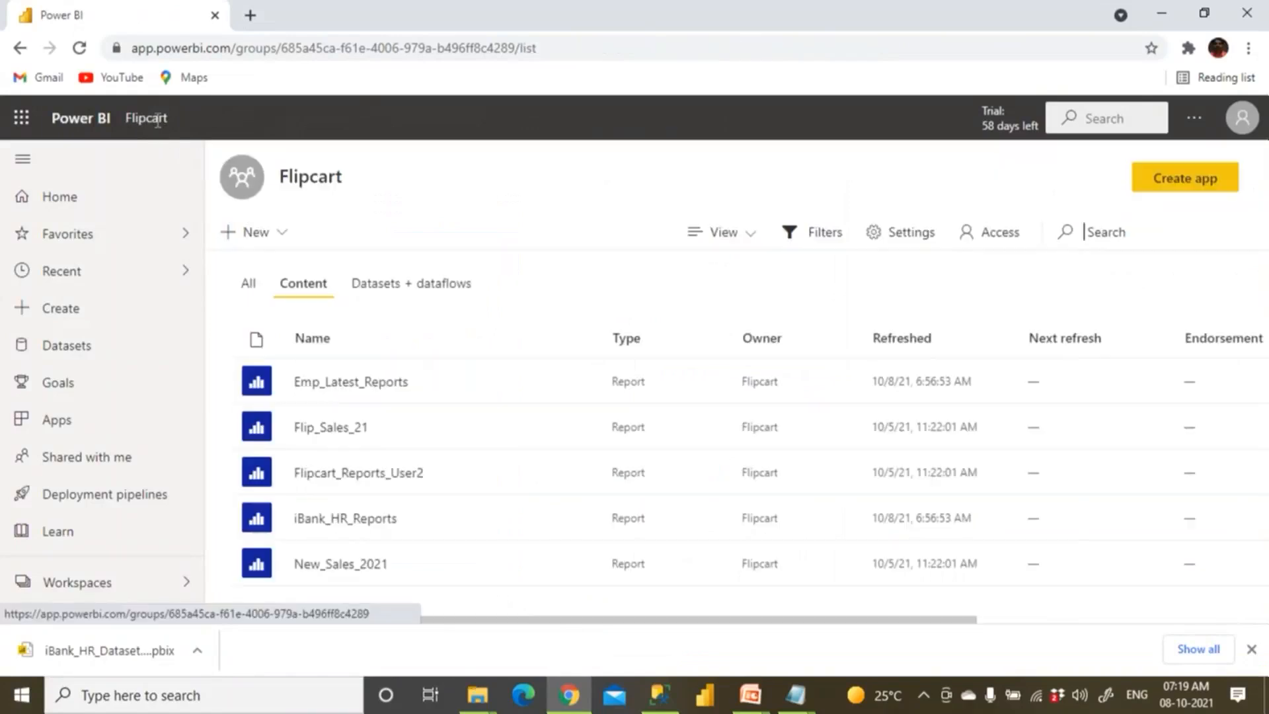
pyautogui.click(324, 473)
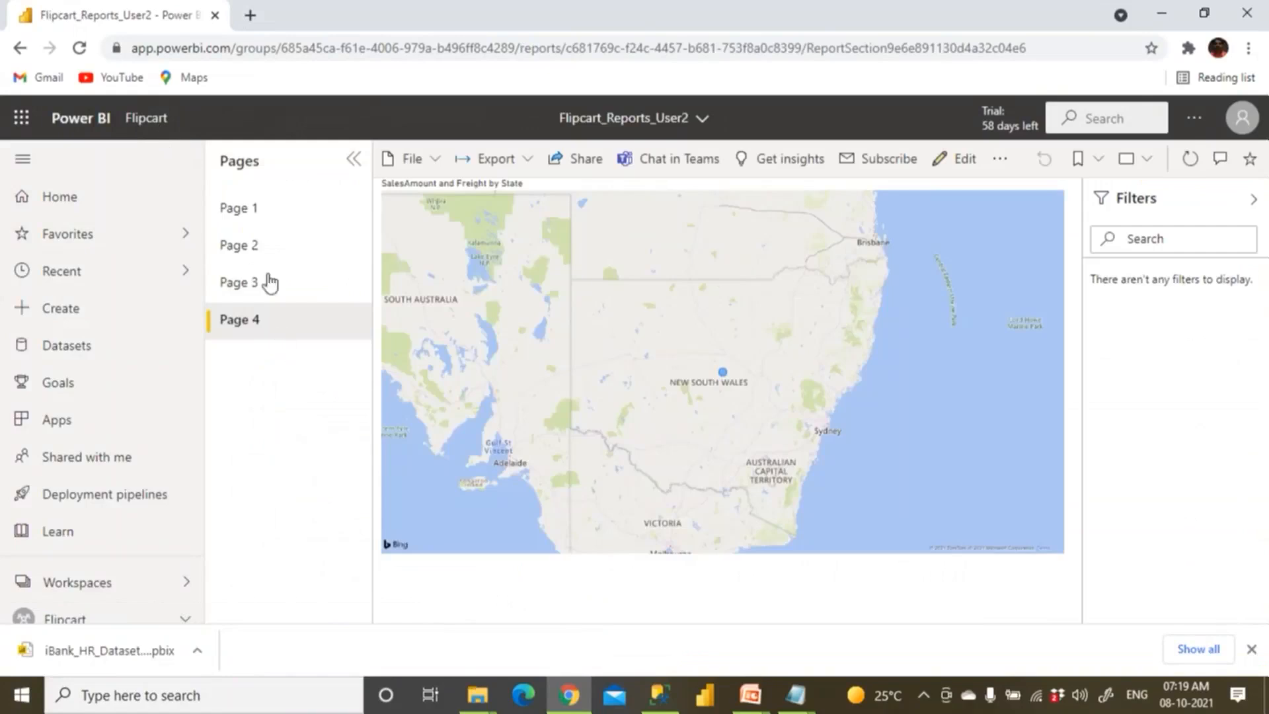
pyautogui.click(257, 210)
pyautogui.click(262, 246)
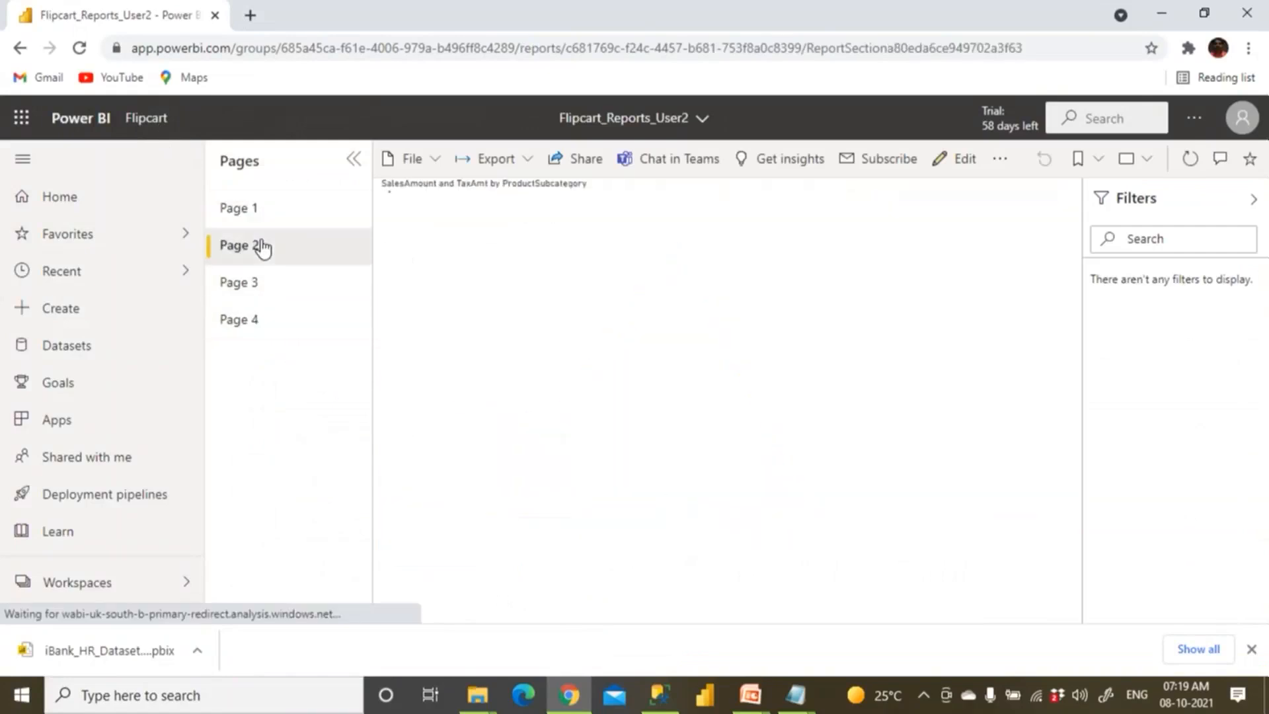
pyautogui.click(257, 284)
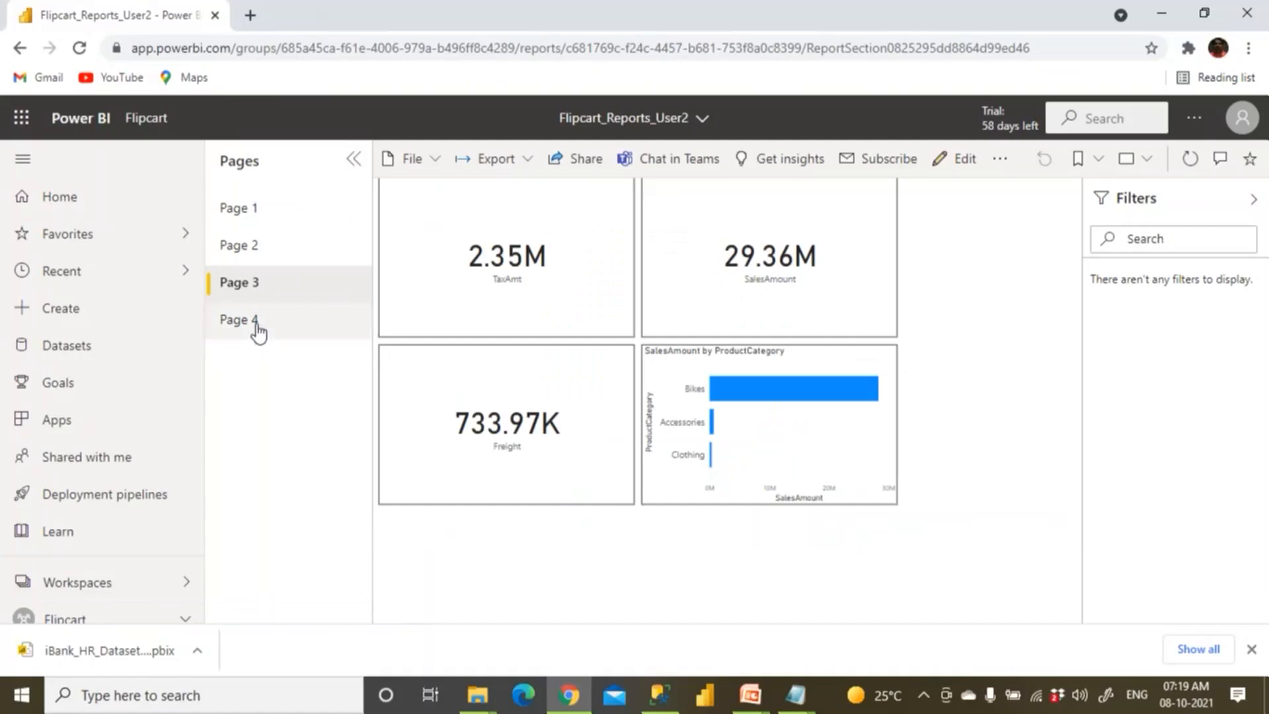
pyautogui.click(257, 324)
pyautogui.click(258, 255)
pyautogui.click(258, 210)
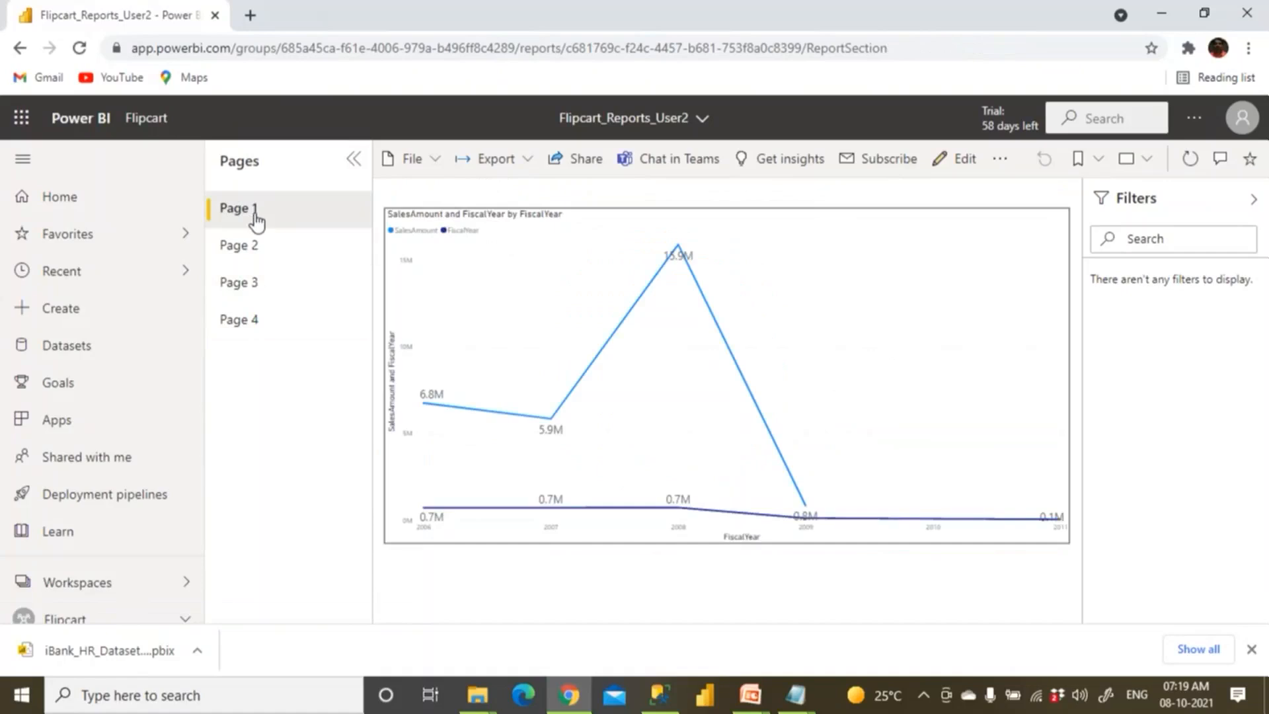
pyautogui.click(254, 242)
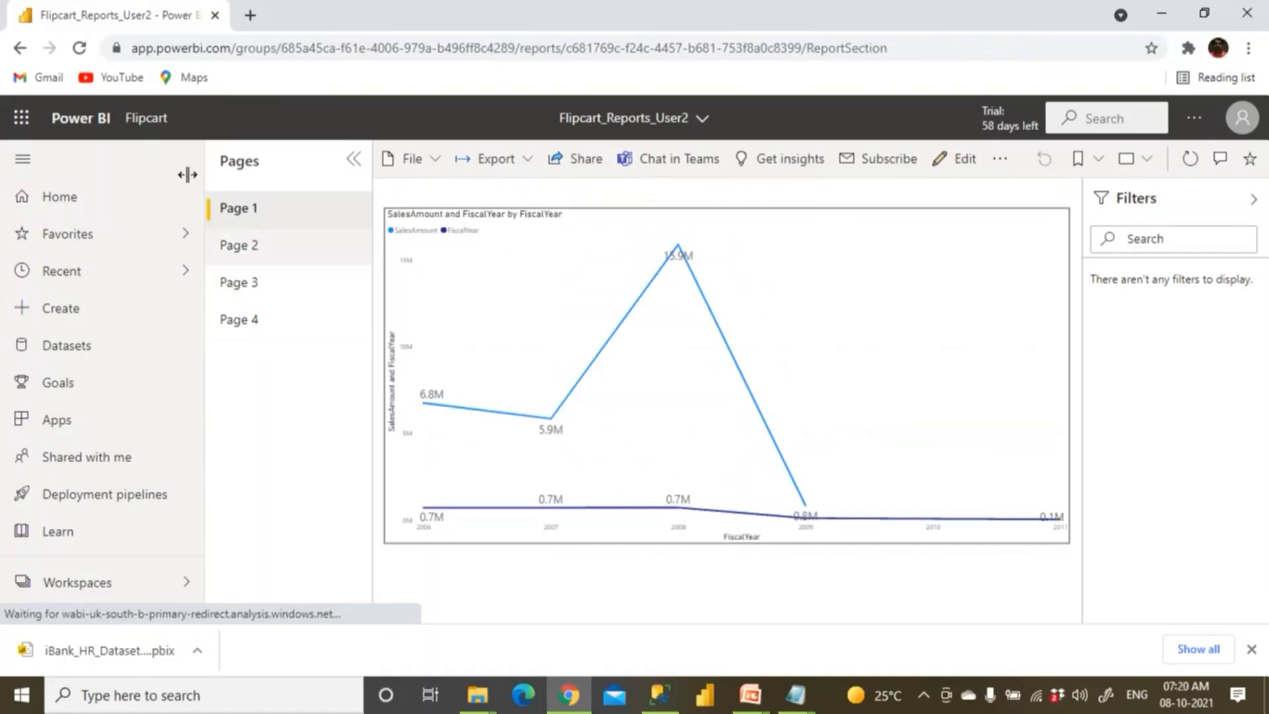
pyautogui.click(154, 119)
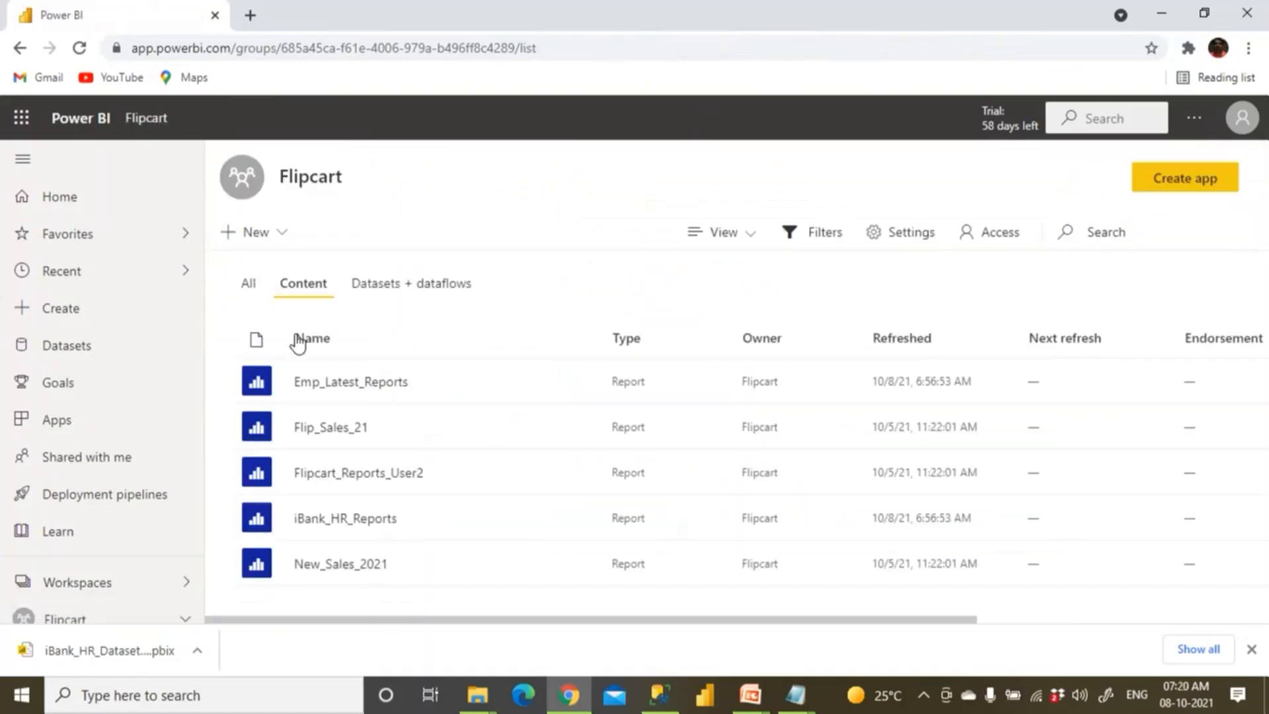
# - View both pages of iBank_HR_Reports and the New_Sales_2021 report, returning to the Flipcart workspace after each report
pyautogui.click(344, 520)
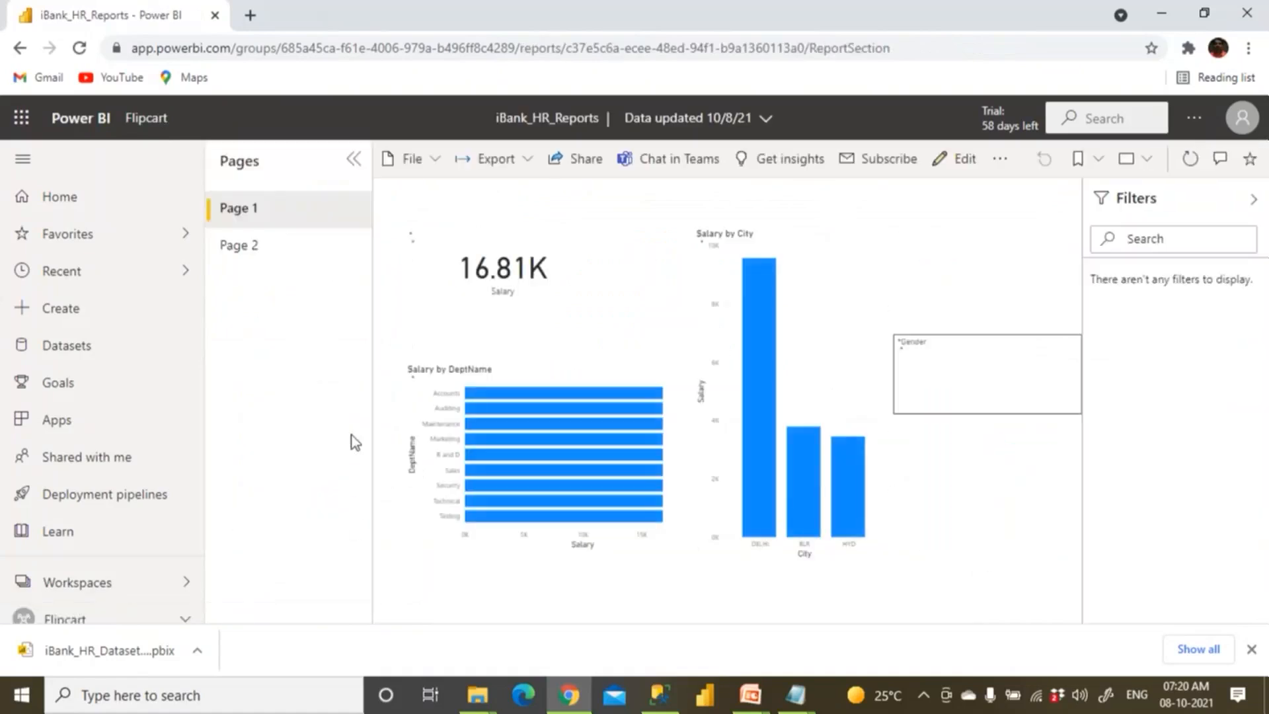
pyautogui.click(252, 250)
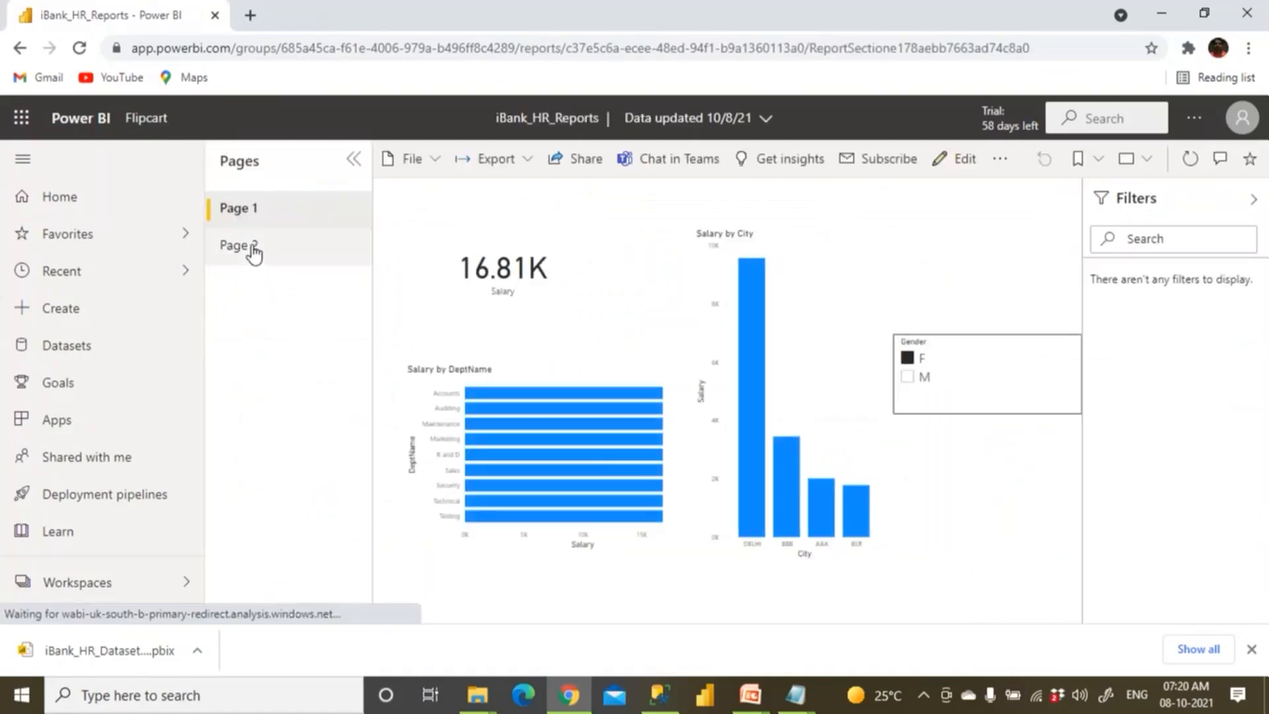
pyautogui.click(249, 210)
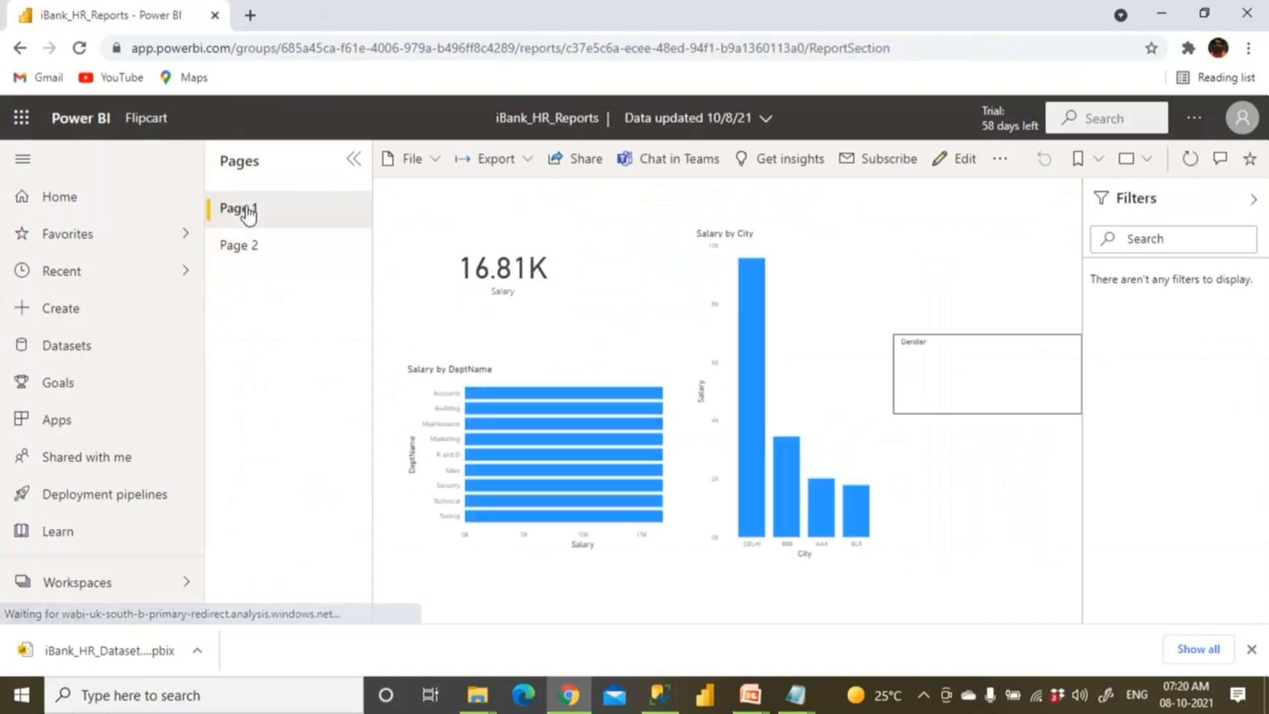
pyautogui.click(240, 244)
pyautogui.click(242, 212)
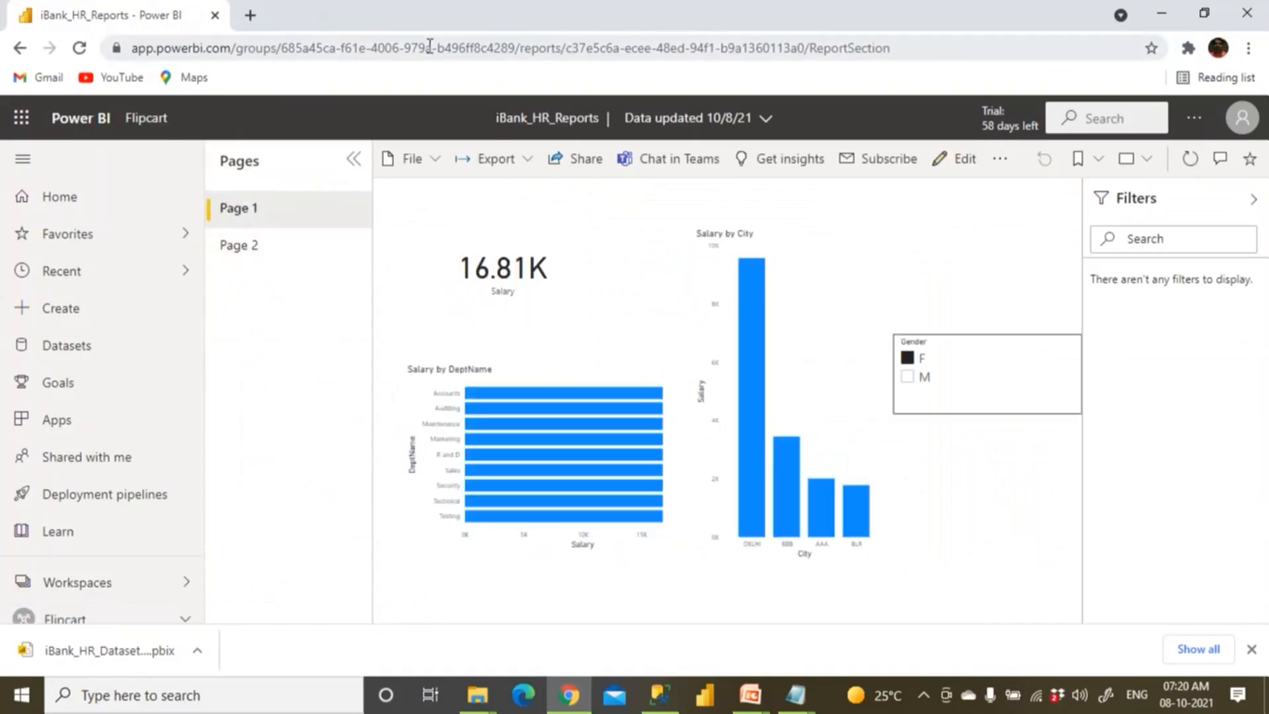
pyautogui.click(147, 121)
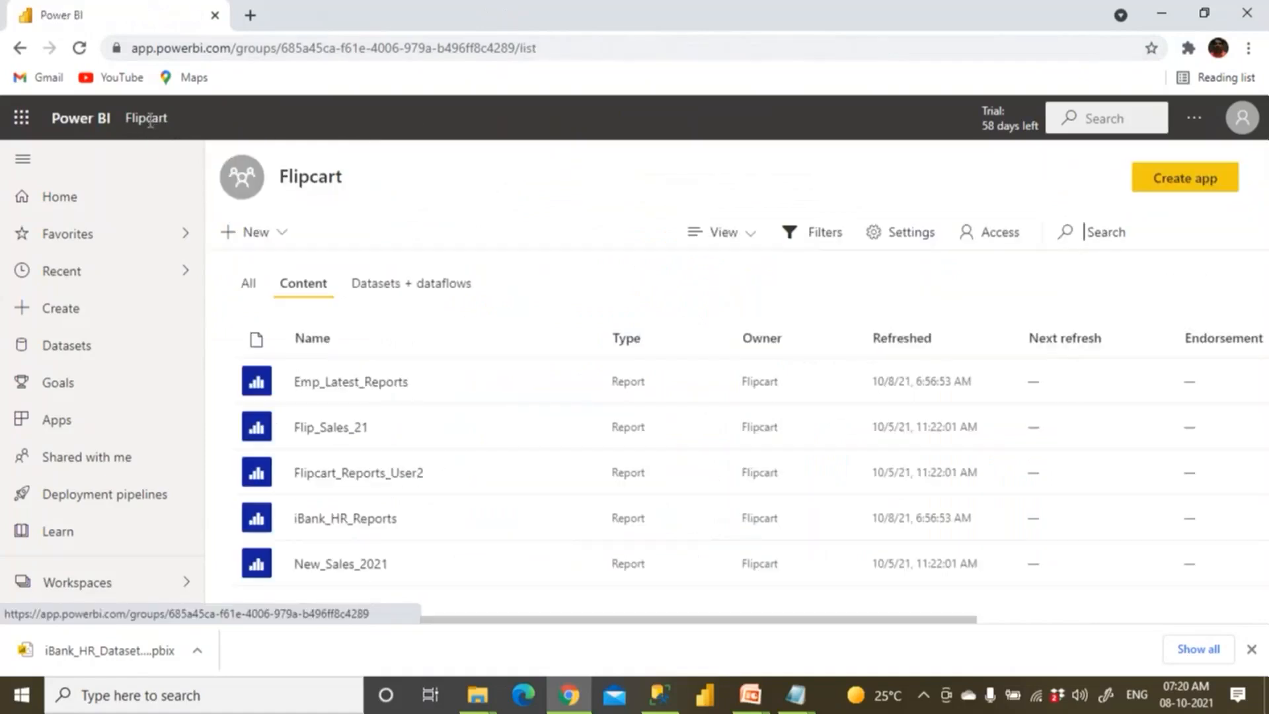
pyautogui.click(351, 565)
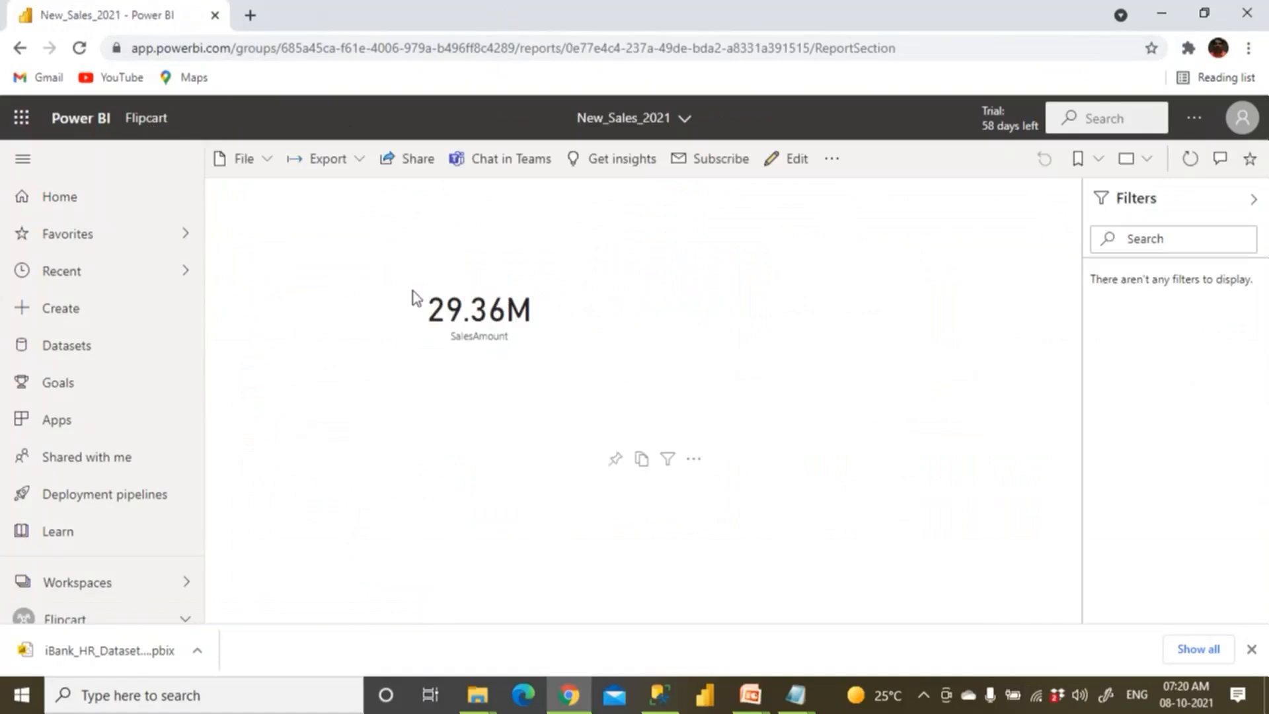
pyautogui.click(163, 122)
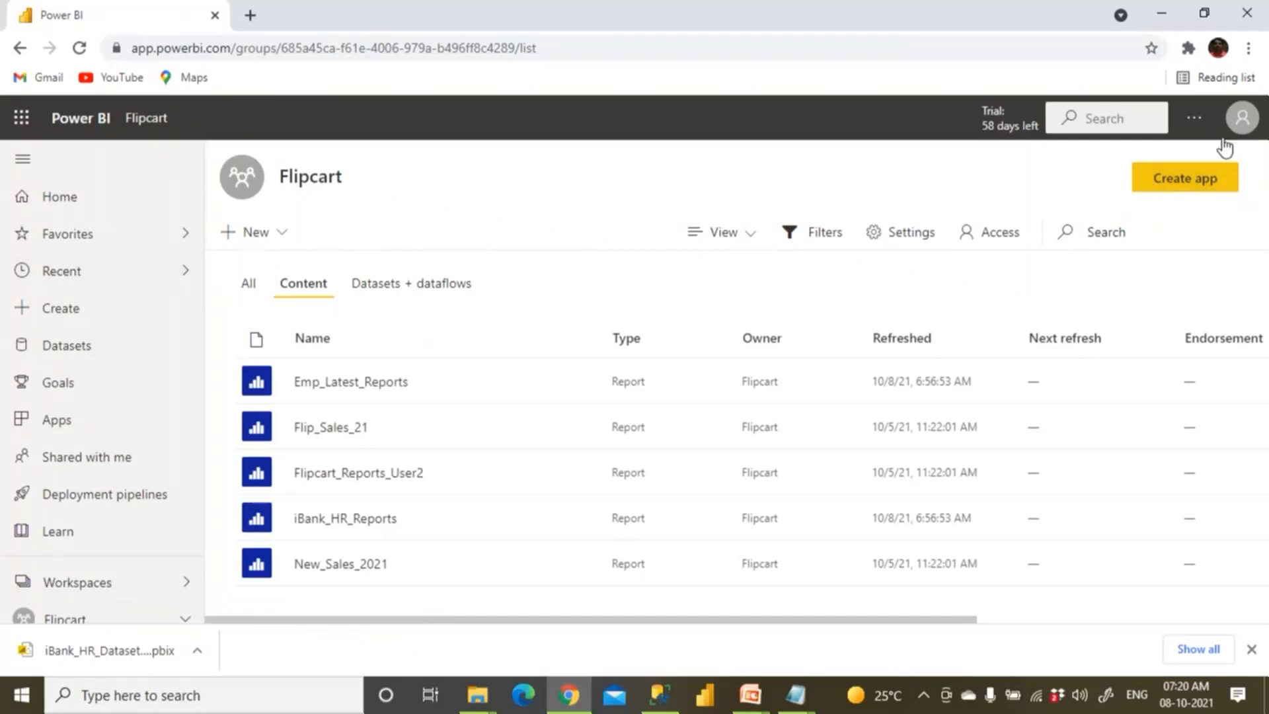
# - Check the signed-in account's profile details, reopen the Flipcart workspace, and list its datasets and dataflows
pyautogui.click(1240, 129)
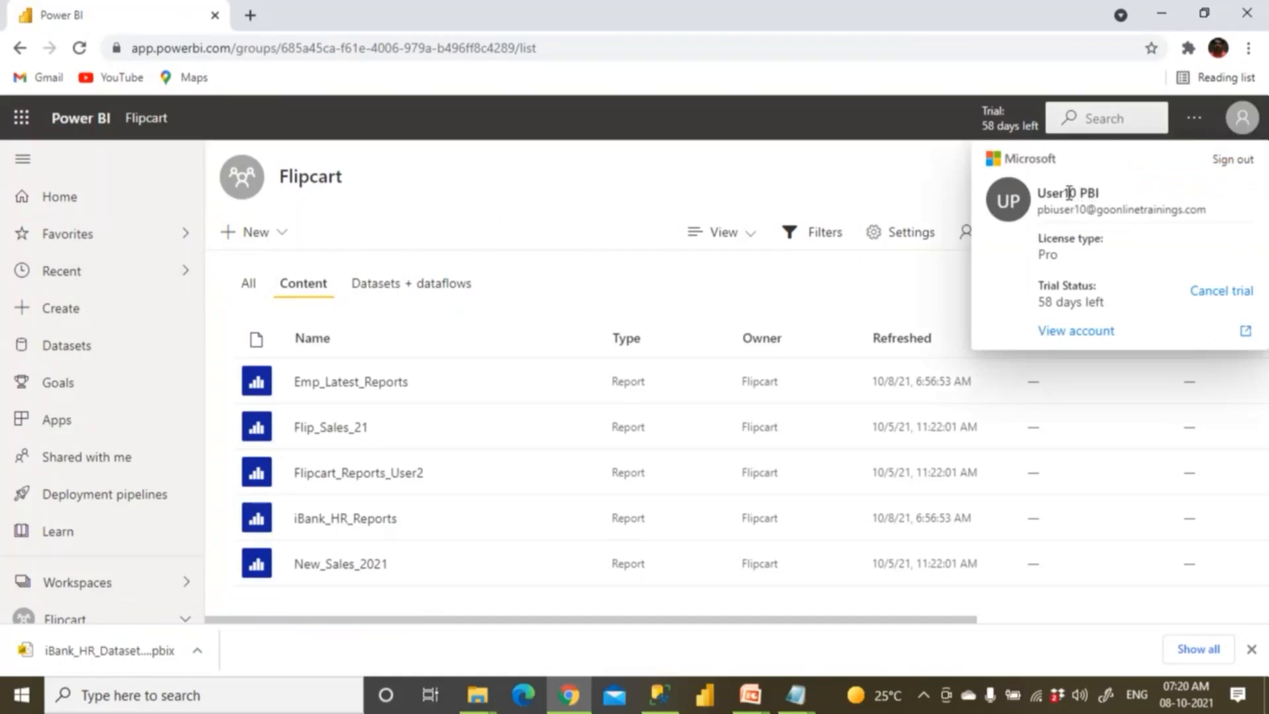
pyautogui.click(661, 185)
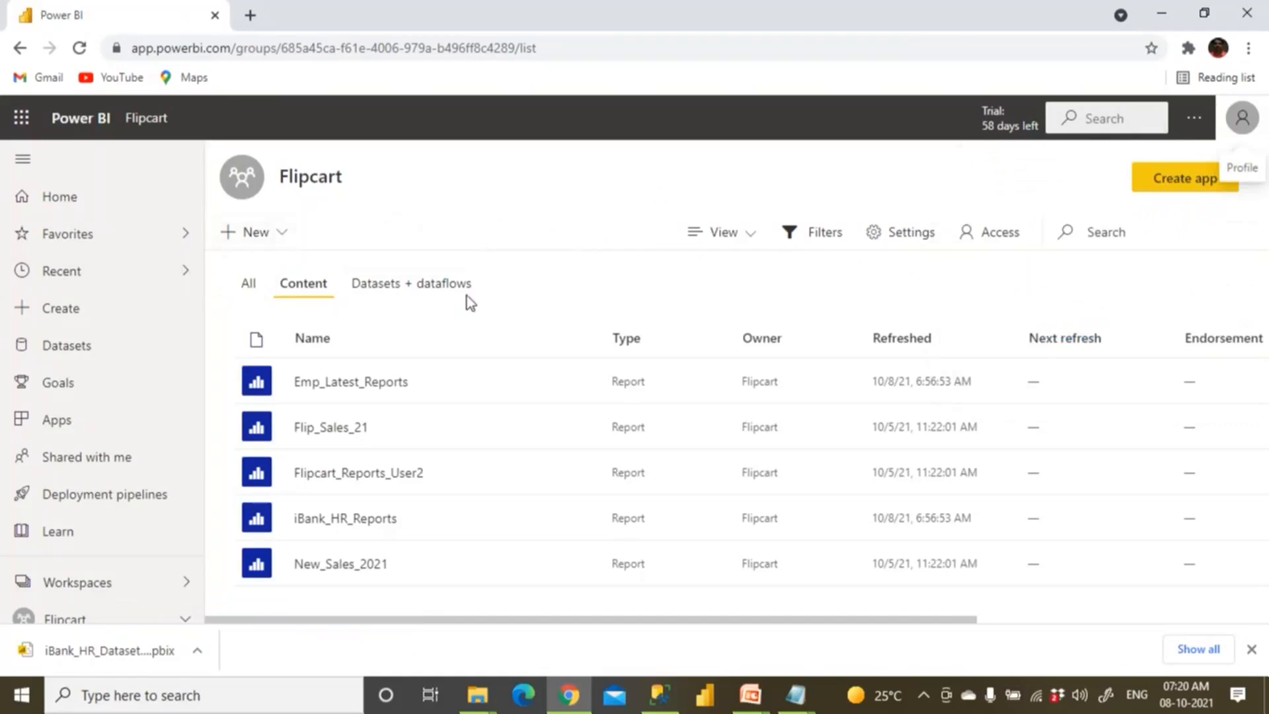
pyautogui.click(86, 589)
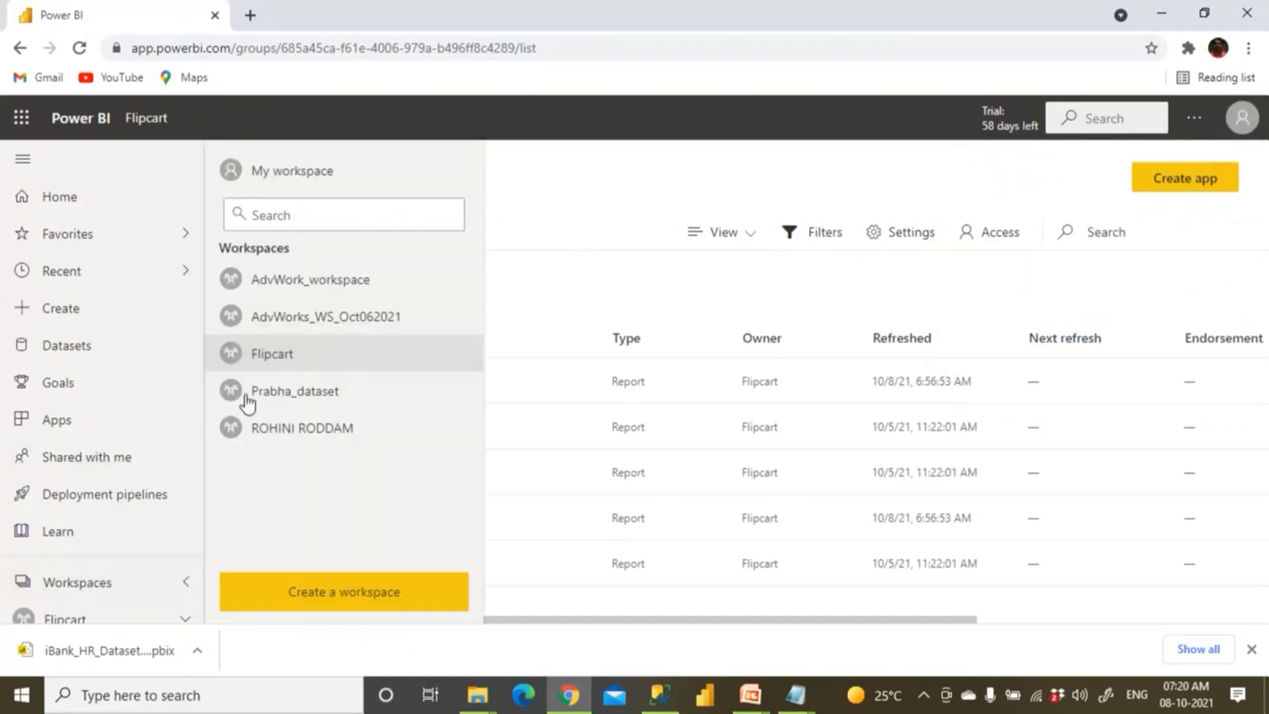
pyautogui.click(307, 352)
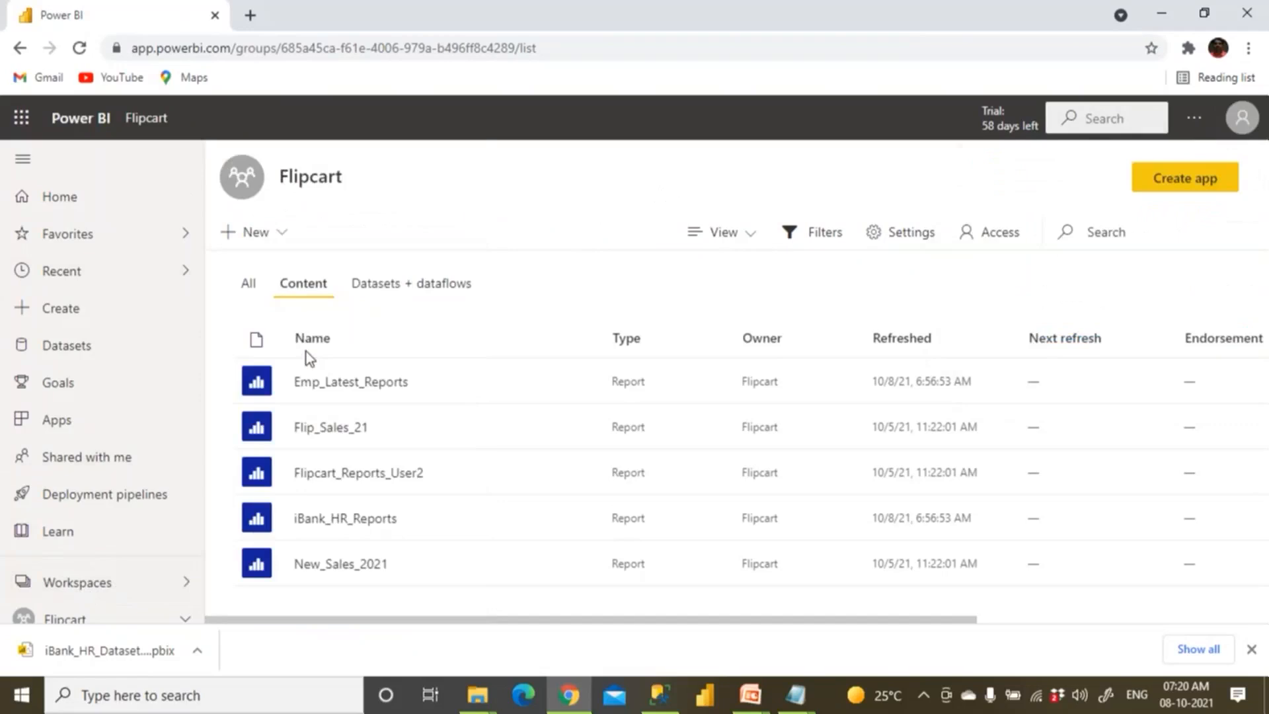
pyautogui.click(422, 286)
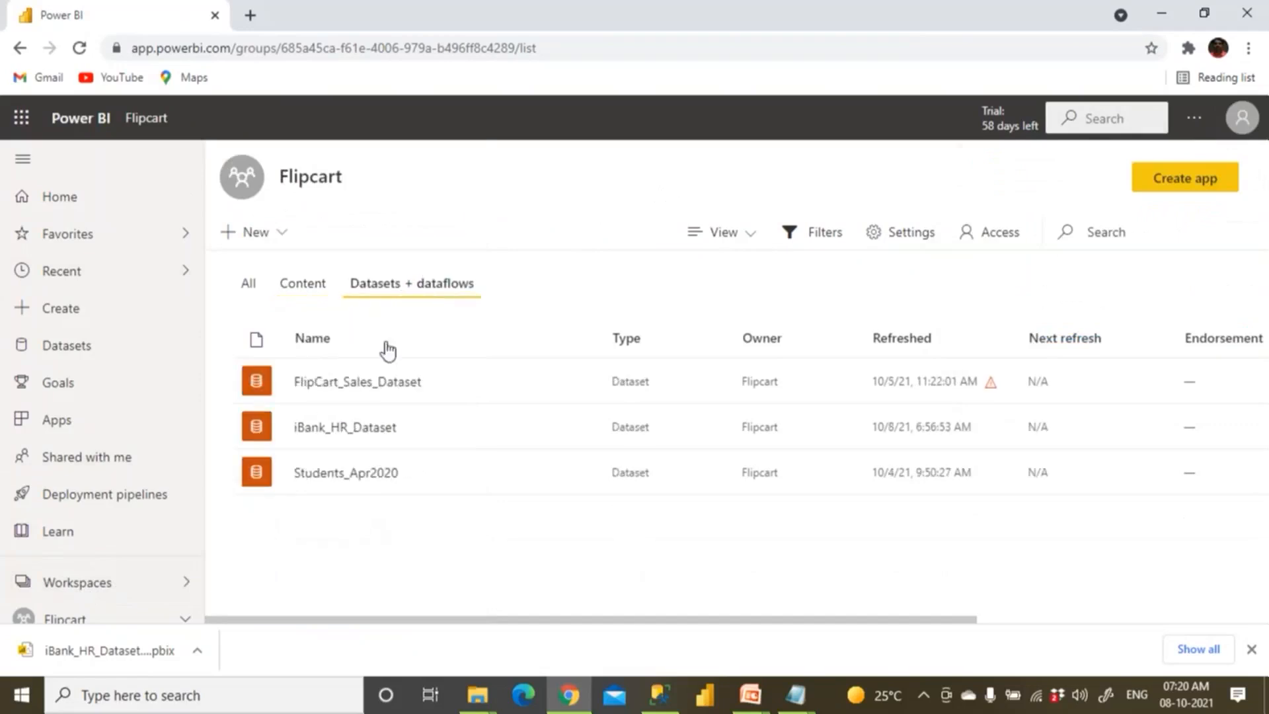
# - Create a new dashboard named Sales_Dashboard in the Flipcart workspace
pyautogui.click(279, 235)
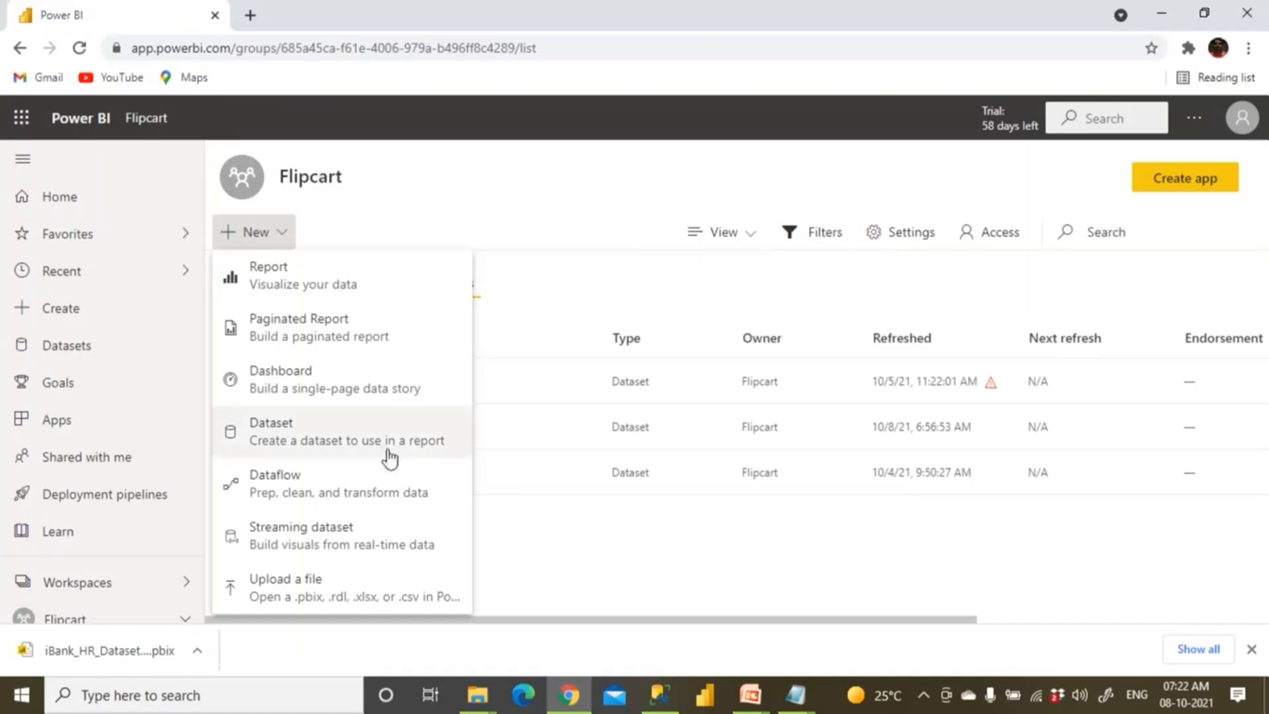
pyautogui.click(562, 539)
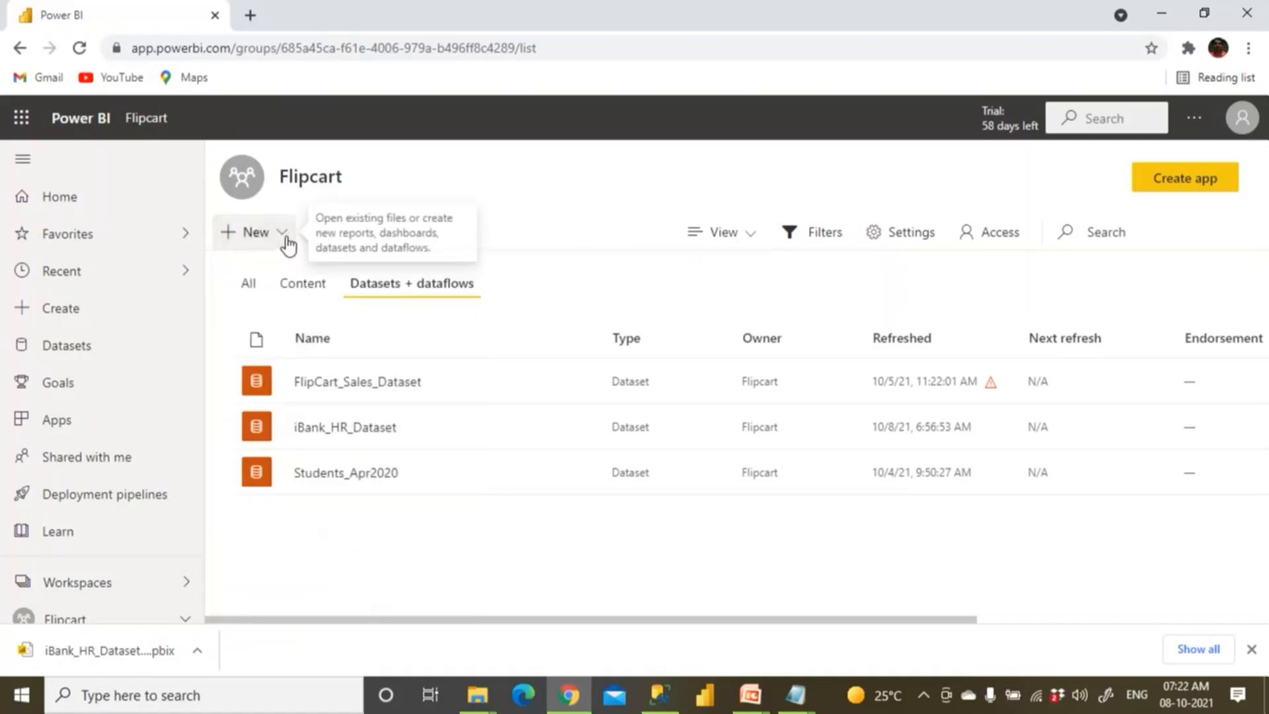
pyautogui.click(285, 239)
pyautogui.click(291, 374)
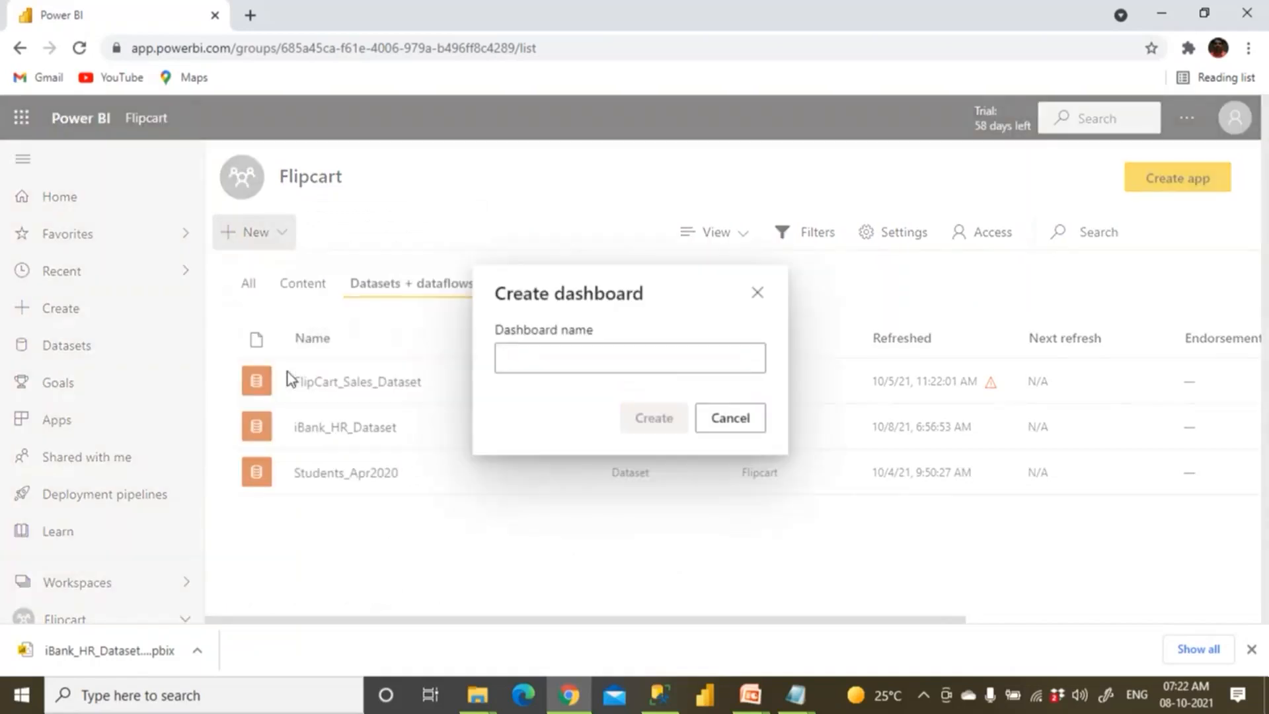
pyautogui.write('Sale')
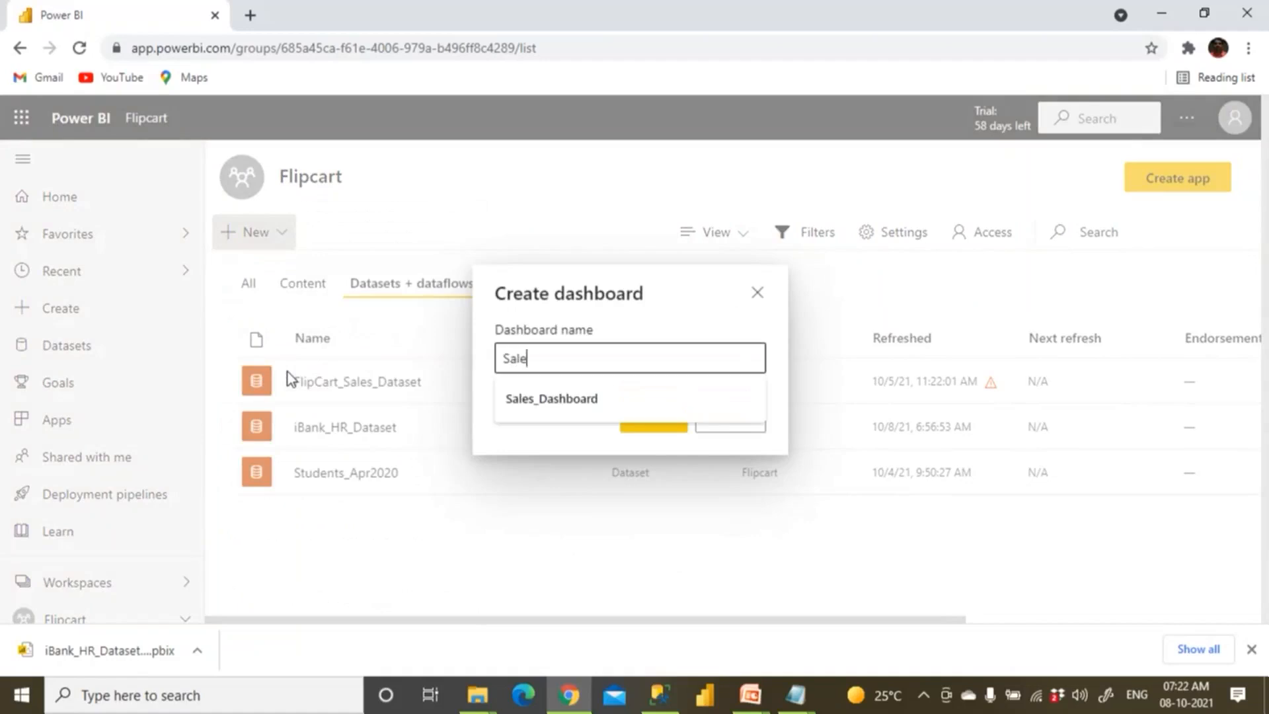
pyautogui.write('sDas')
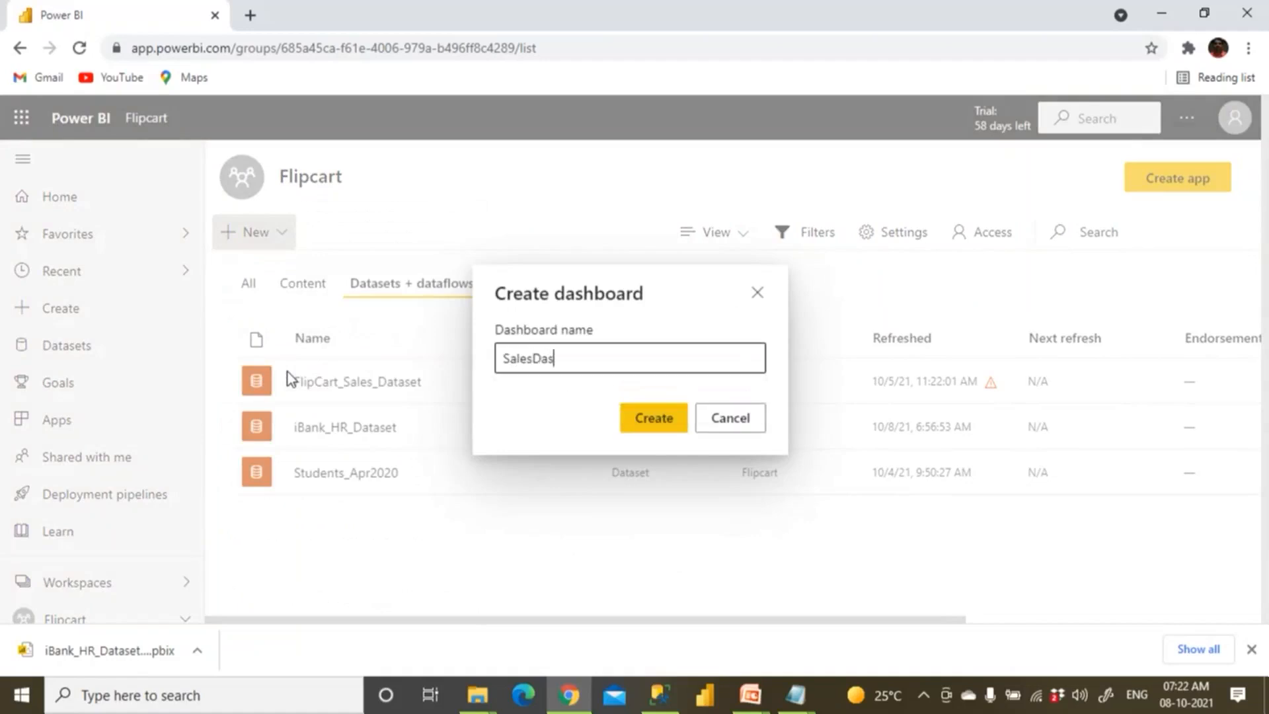
pyautogui.write('hboard')
pyautogui.press('Left')
pyautogui.press('Left')
pyautogui.press('Left')
pyautogui.press('Left')
pyautogui.press('Left')
pyautogui.press('Left')
pyautogui.press('Left')
pyautogui.write('_')
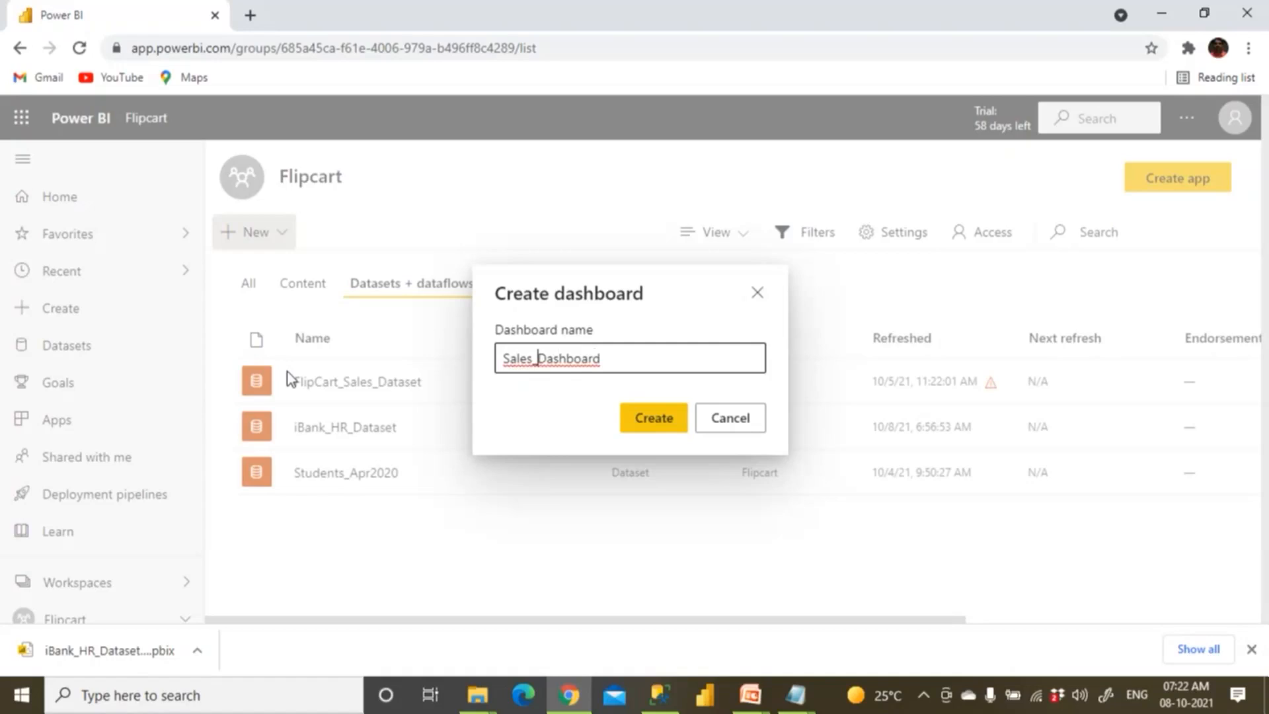
pyautogui.click(649, 418)
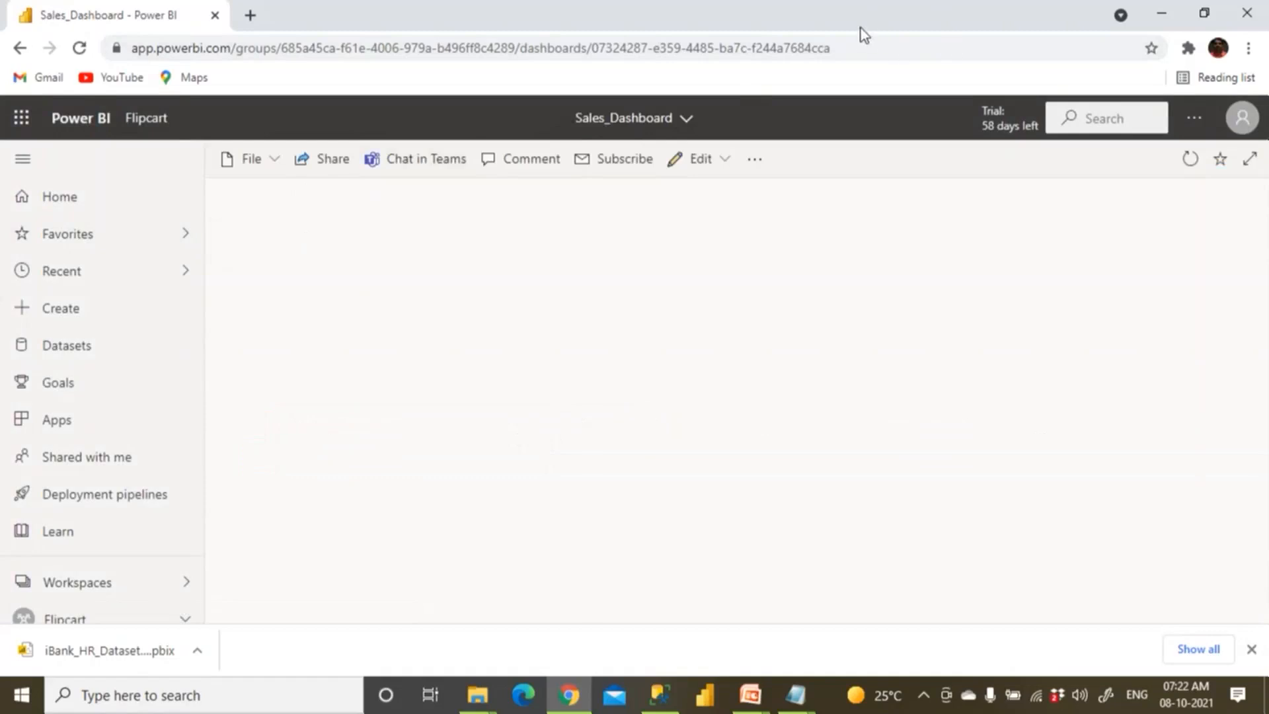
# - Sketch on screen a large dashboard frame with two rows of three tiles, and circle the Sales_Dashboard title
pyautogui.moveTo(235, 197)
pyautogui.mouseDown()
pyautogui.moveTo(259, 562)
pyautogui.moveTo(718, 572)
pyautogui.mouseUp()
pyautogui.moveTo(970, 553)
pyautogui.mouseDown()
pyautogui.moveTo(346, 213)
pyautogui.moveTo(240, 201)
pyautogui.mouseUp()
pyautogui.moveTo(307, 278)
pyautogui.mouseDown()
pyautogui.moveTo(309, 347)
pyautogui.moveTo(471, 304)
pyautogui.moveTo(274, 283)
pyautogui.mouseUp()
pyautogui.moveTo(558, 259)
pyautogui.mouseDown()
pyautogui.moveTo(549, 351)
pyautogui.moveTo(702, 242)
pyautogui.mouseUp()
pyautogui.moveTo(802, 244)
pyautogui.mouseDown()
pyautogui.moveTo(796, 341)
pyautogui.moveTo(922, 357)
pyautogui.moveTo(758, 269)
pyautogui.mouseUp()
pyautogui.moveTo(562, 140)
pyautogui.mouseDown()
pyautogui.moveTo(716, 122)
pyautogui.moveTo(529, 161)
pyautogui.moveTo(664, 210)
pyautogui.mouseUp()
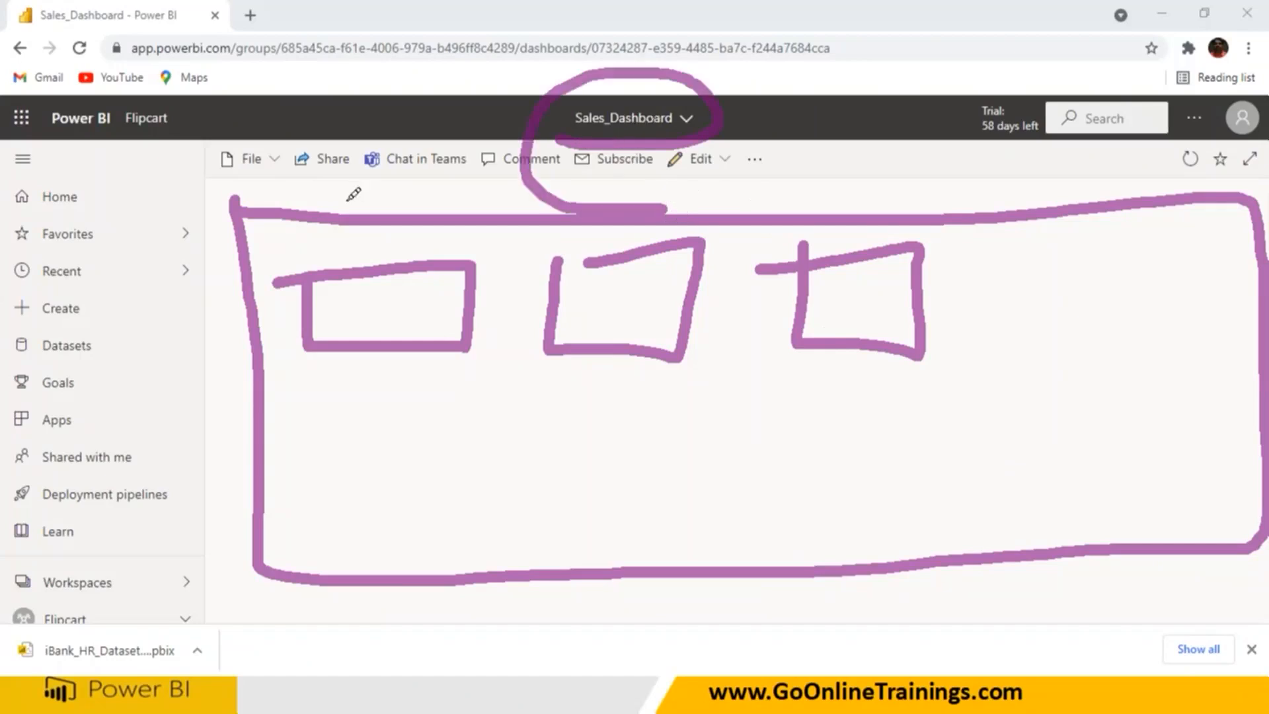
pyautogui.moveTo(350, 391)
pyautogui.mouseDown()
pyautogui.moveTo(482, 477)
pyautogui.moveTo(481, 377)
pyautogui.moveTo(331, 397)
pyautogui.mouseUp()
pyautogui.moveTo(587, 382)
pyautogui.mouseDown()
pyautogui.moveTo(603, 489)
pyautogui.moveTo(725, 381)
pyautogui.mouseUp()
pyautogui.moveTo(826, 383)
pyautogui.mouseDown()
pyautogui.moveTo(984, 463)
pyautogui.moveTo(863, 392)
pyautogui.mouseUp()
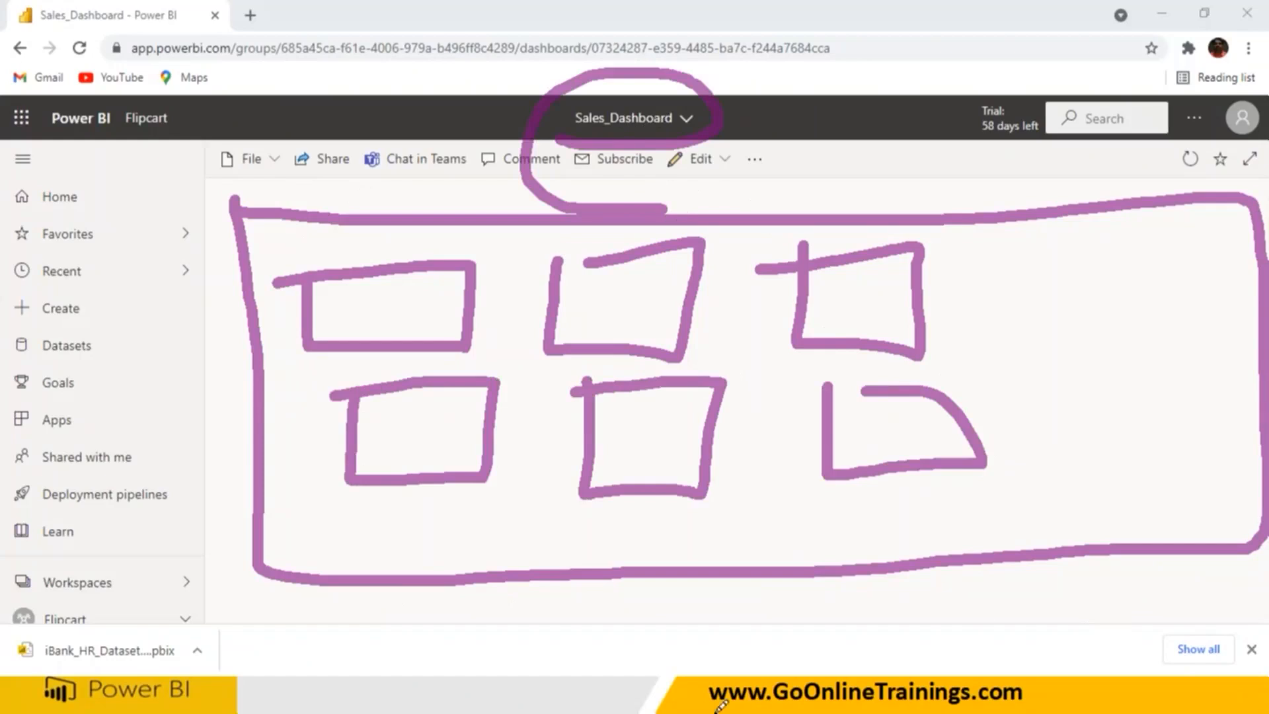
# - Label the first two sketched tiles as logo and name, add more tiles including a third row, and draw lines through the tile rows
pyautogui.moveTo(354, 298); pyautogui.dragTo(201, 411)
pyautogui.moveTo(156, 332)
pyautogui.mouseDown()
pyautogui.moveTo(157, 376)
pyautogui.moveTo(129, 373)
pyautogui.moveTo(250, 307)
pyautogui.moveTo(255, 350)
pyautogui.mouseUp()
pyautogui.moveTo(591, 301)
pyautogui.mouseDown()
pyautogui.moveTo(456, 225)
pyautogui.moveTo(510, 173)
pyautogui.moveTo(519, 205)
pyautogui.moveTo(595, 198)
pyautogui.moveTo(604, 177)
pyautogui.mouseUp()
pyautogui.moveTo(989, 236)
pyautogui.mouseDown()
pyautogui.moveTo(1085, 320)
pyautogui.moveTo(1091, 227)
pyautogui.moveTo(986, 235)
pyautogui.mouseUp()
pyautogui.moveTo(1155, 235)
pyautogui.mouseDown()
pyautogui.moveTo(1131, 320)
pyautogui.moveTo(1224, 245)
pyautogui.mouseUp()
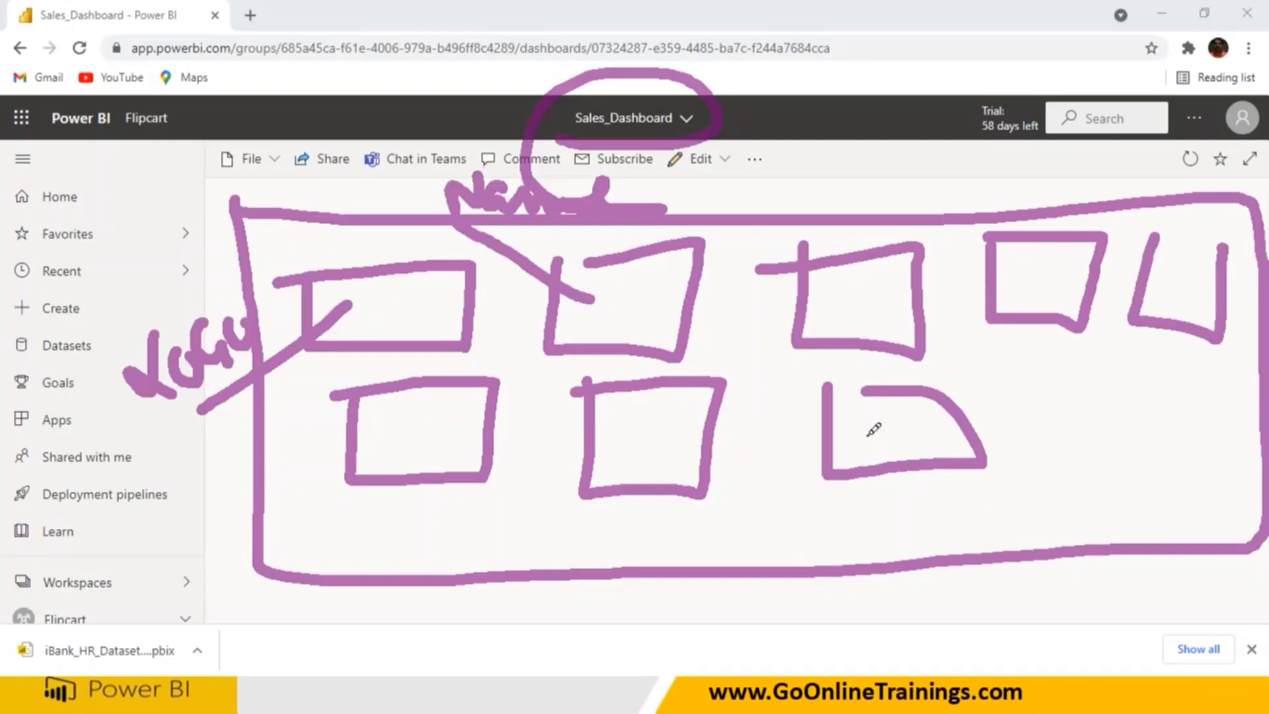
pyautogui.moveTo(360, 535)
pyautogui.mouseDown()
pyautogui.moveTo(434, 526)
pyautogui.moveTo(338, 527)
pyautogui.mouseUp()
pyautogui.moveTo(500, 523)
pyautogui.mouseDown()
pyautogui.moveTo(547, 579)
pyautogui.moveTo(549, 543)
pyautogui.mouseUp()
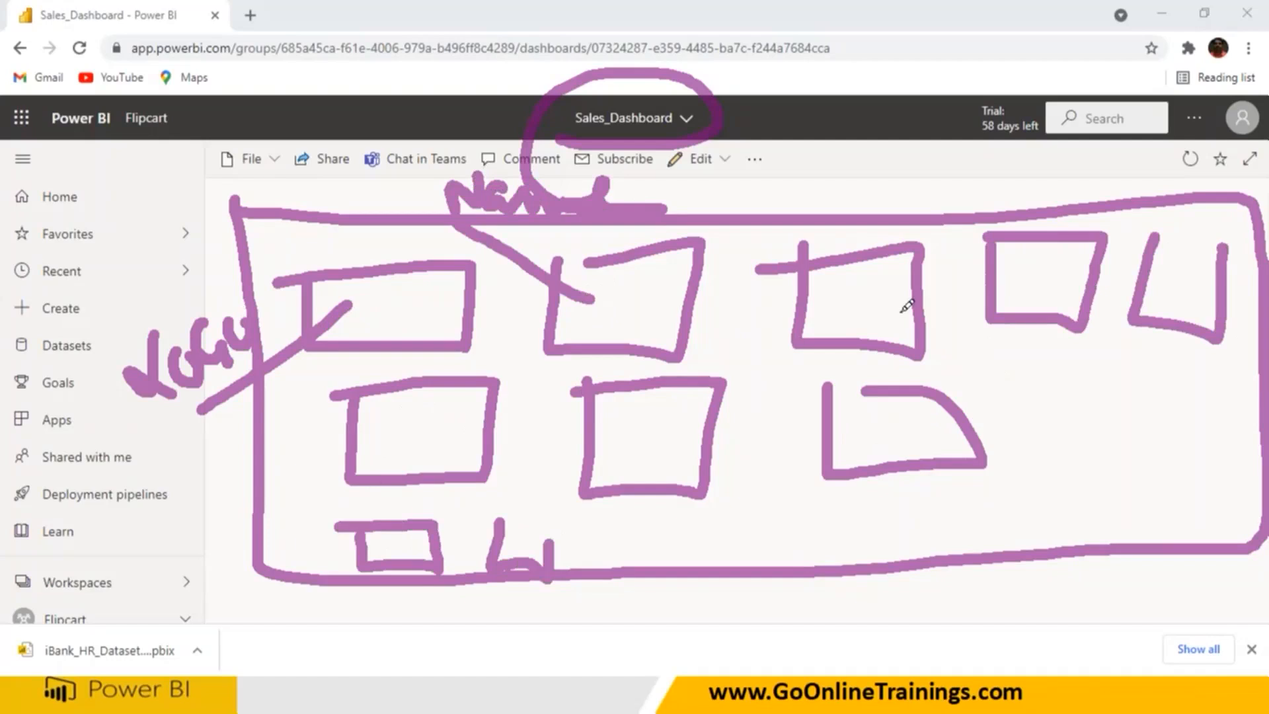
pyautogui.moveTo(866, 299); pyautogui.dragTo(1213, 278)
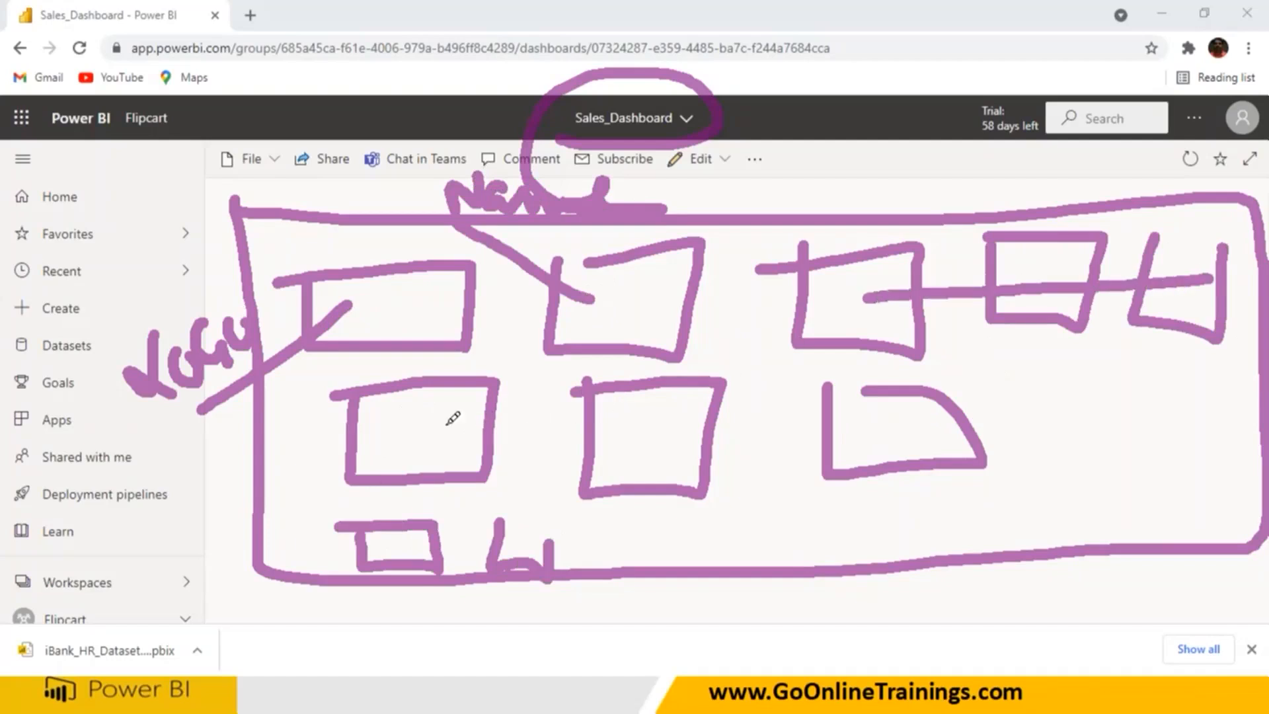
pyautogui.moveTo(444, 423); pyautogui.dragTo(823, 432)
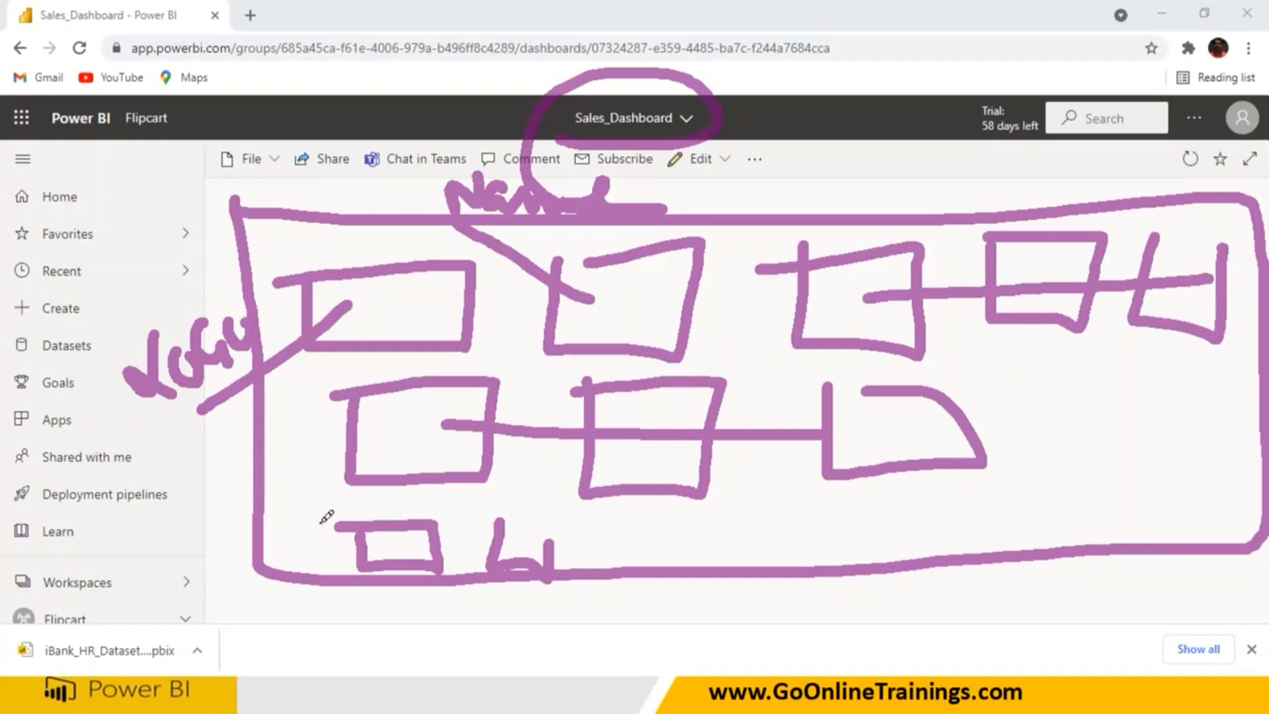
pyautogui.moveTo(314, 518); pyautogui.dragTo(309, 600)
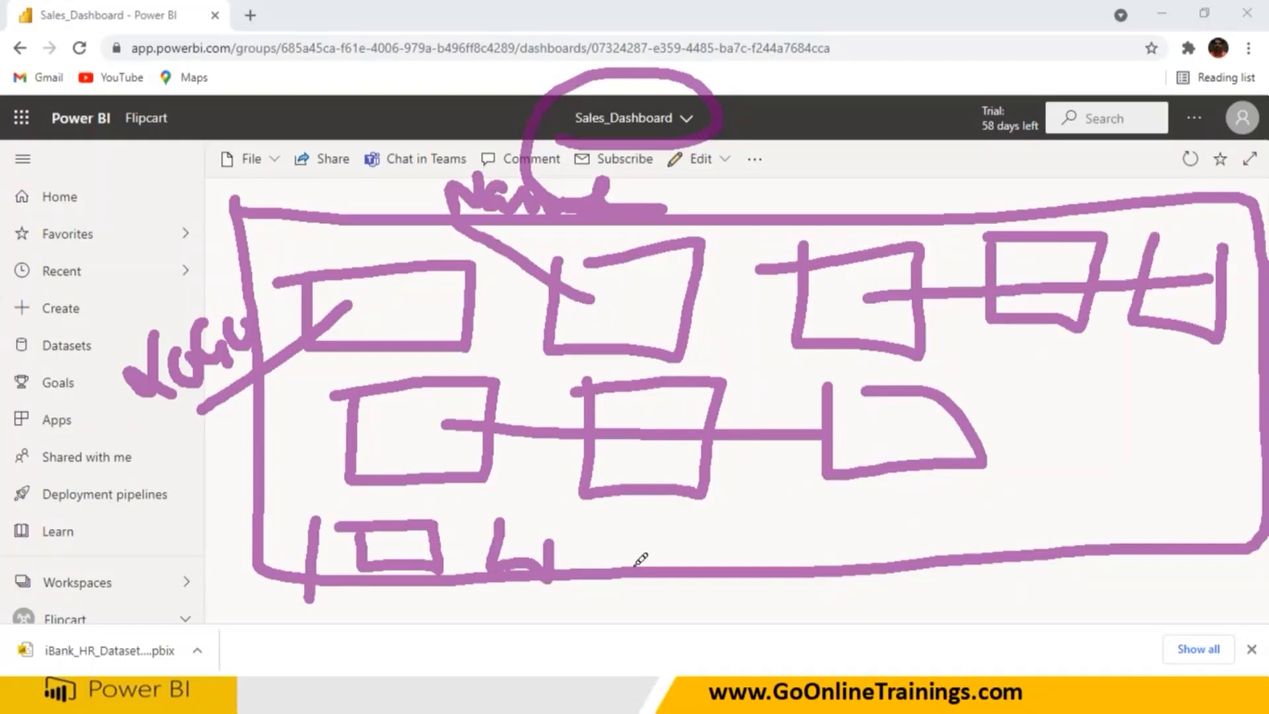
pyautogui.moveTo(411, 298)
pyautogui.mouseDown()
pyautogui.moveTo(195, 472)
pyautogui.moveTo(192, 546)
pyautogui.moveTo(198, 513)
pyautogui.moveTo(228, 526)
pyautogui.moveTo(238, 558)
pyautogui.moveTo(268, 494)
pyautogui.mouseUp()
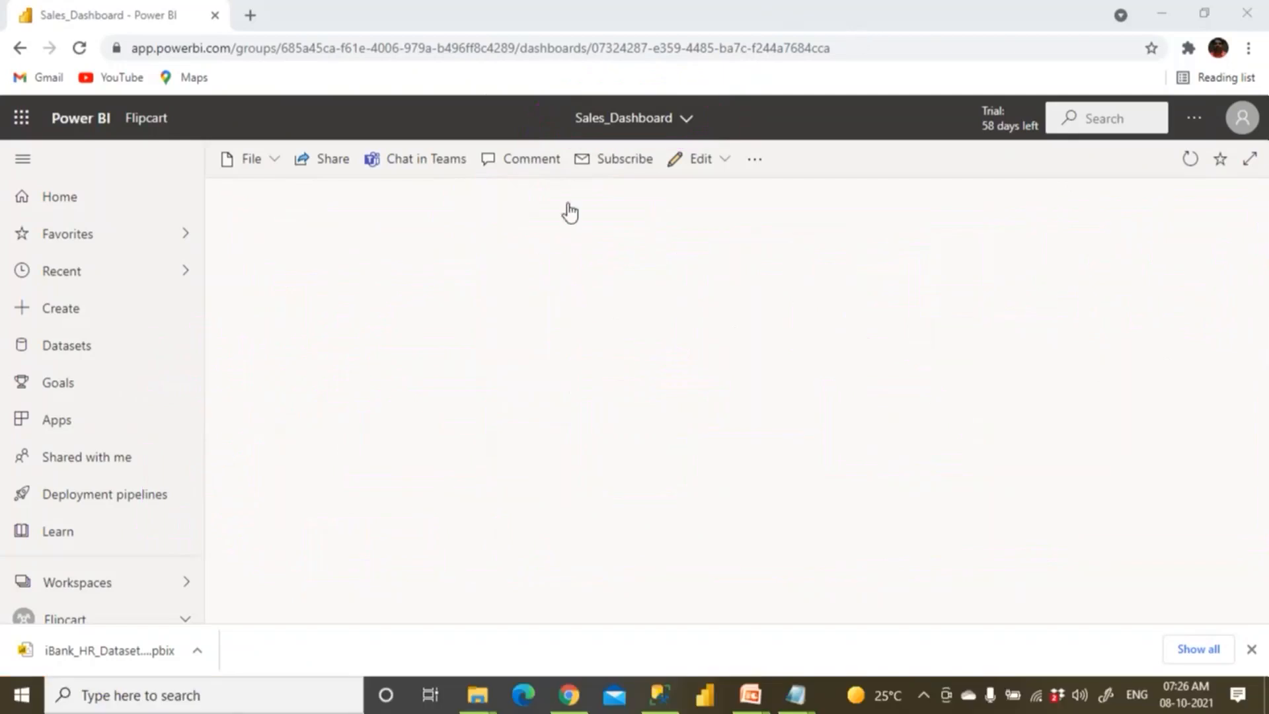
# - Examine the additional options and the editing options available for the Sales_Dashboard
pyautogui.click(755, 165)
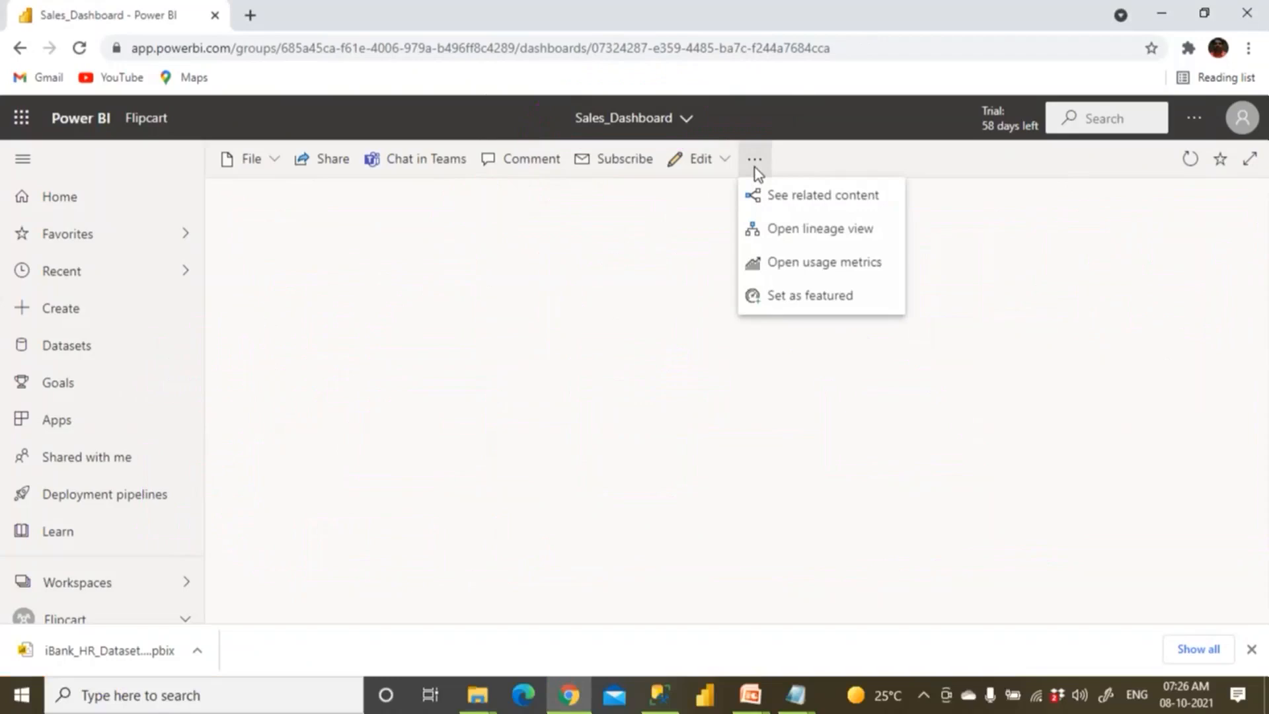
pyautogui.click(720, 161)
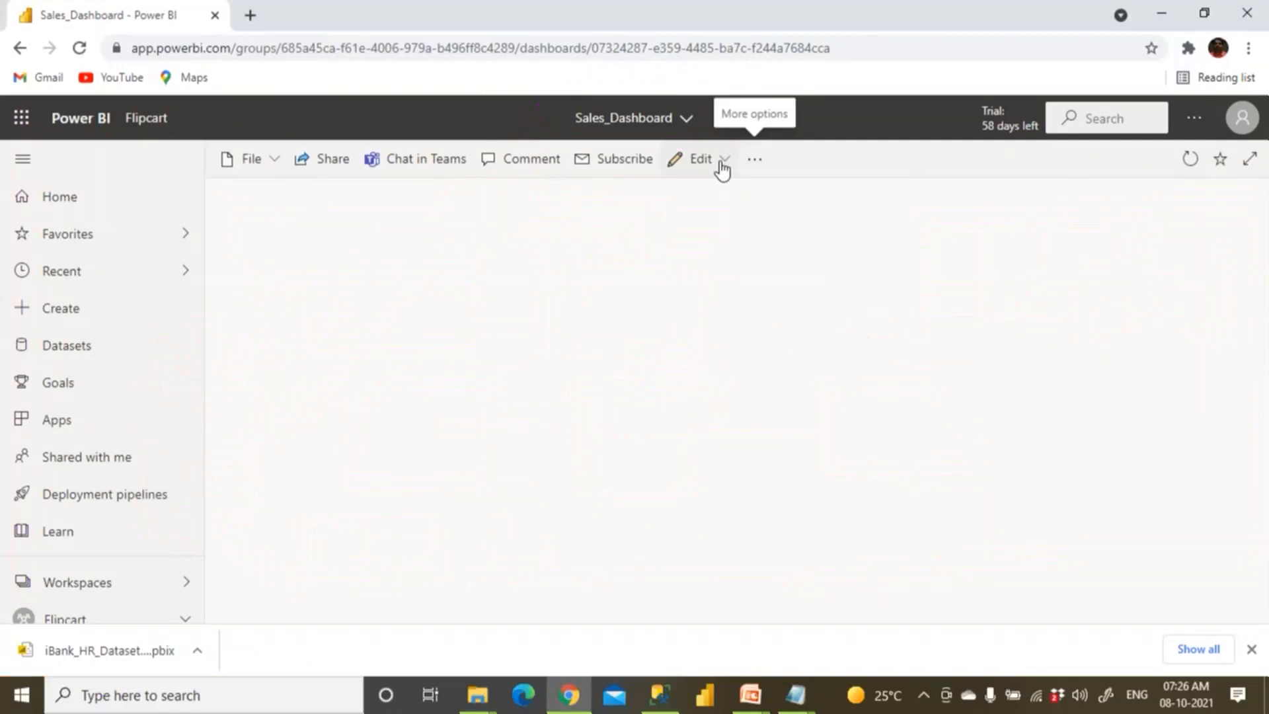
pyautogui.click(722, 163)
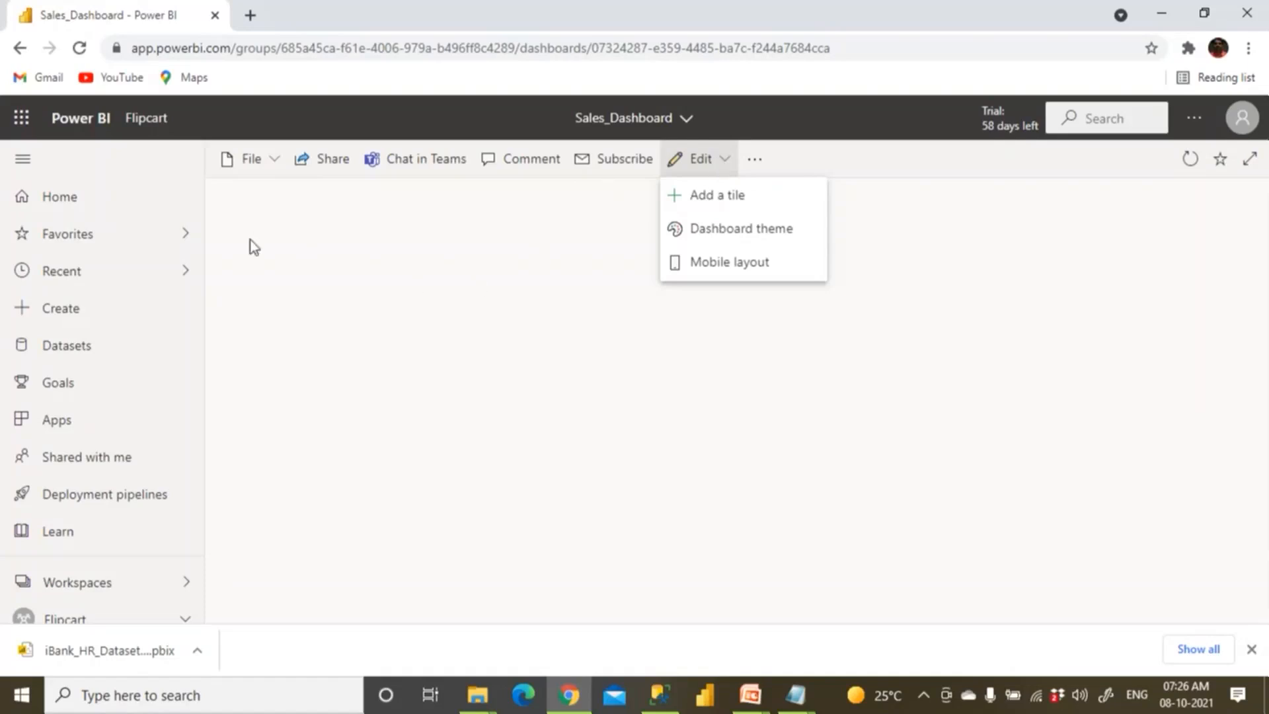
pyautogui.click(473, 309)
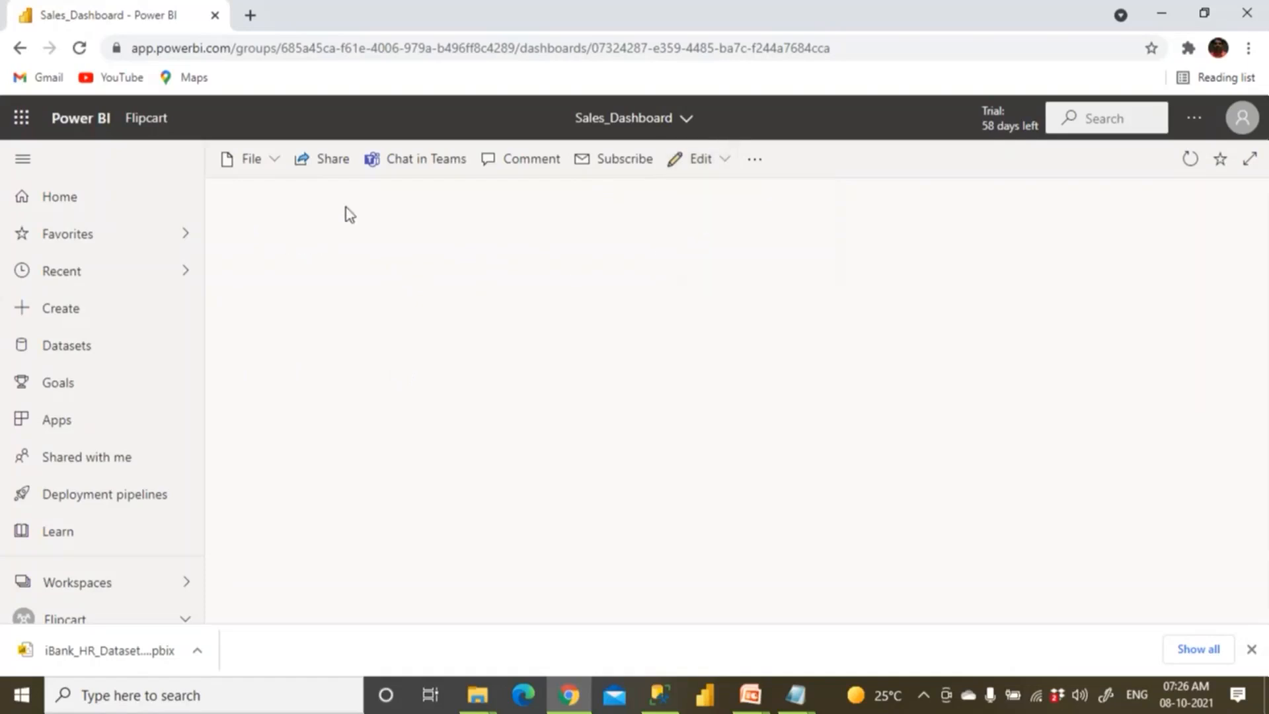
pyautogui.click(722, 168)
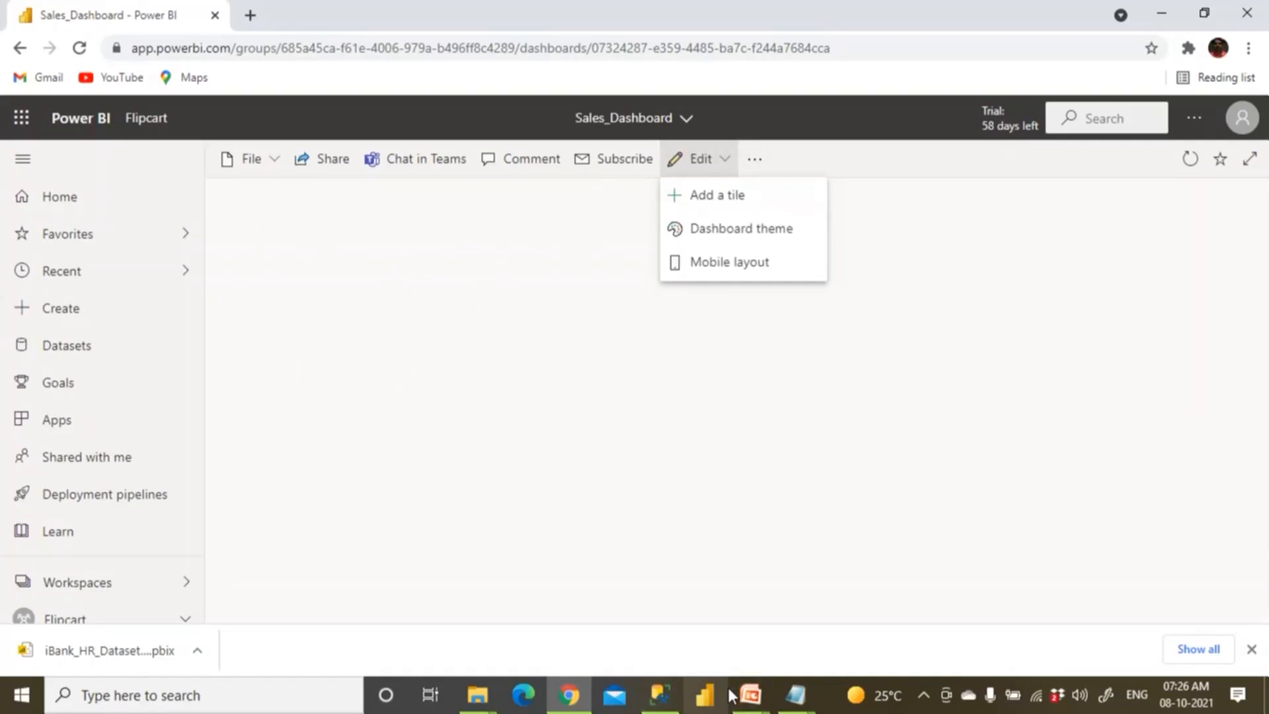
# - Switch to Power BI Desktop, dismiss its start screen, and insert the IndiaBankLogo image from the SourceData folder on the report page
pyautogui.click(712, 698)
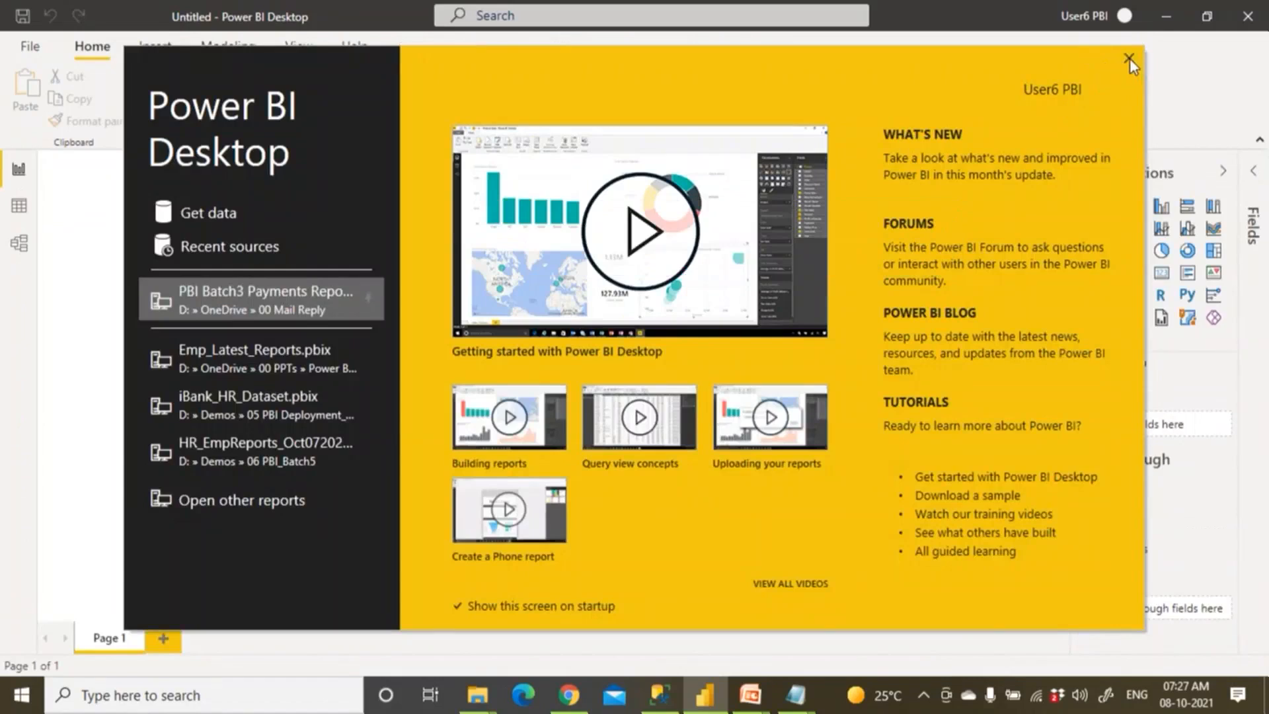
pyautogui.click(1129, 59)
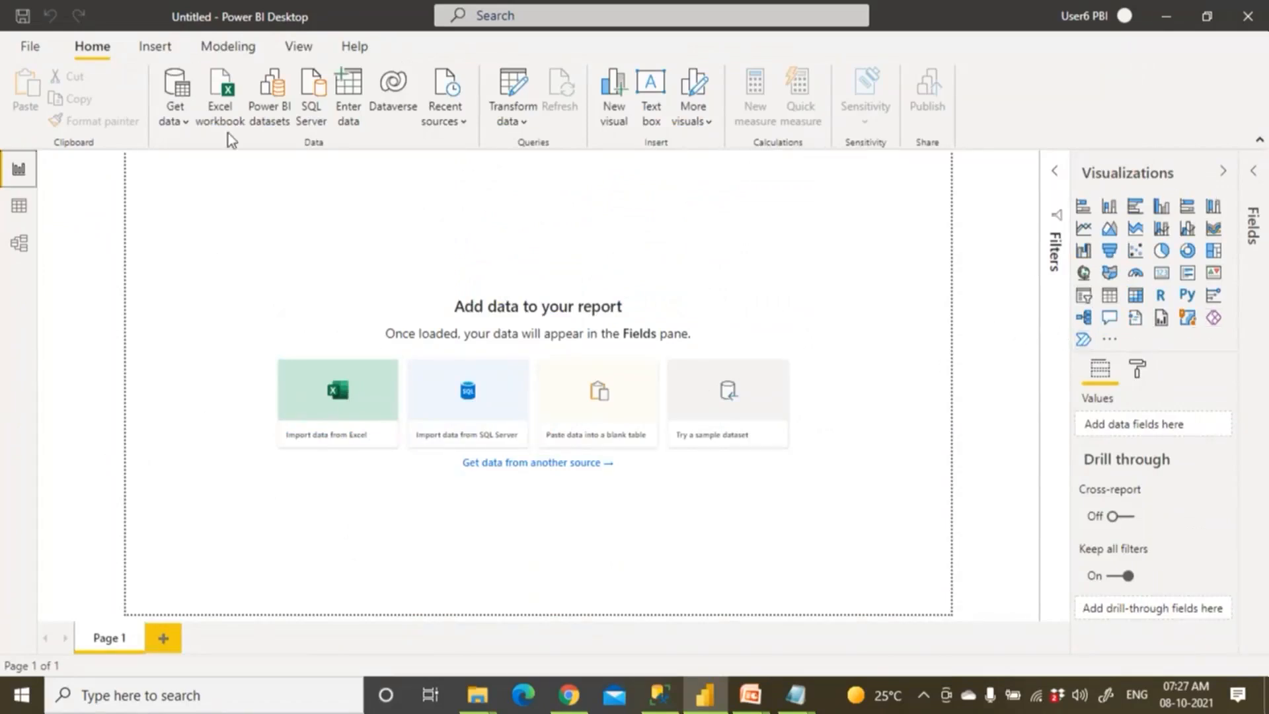
pyautogui.click(164, 46)
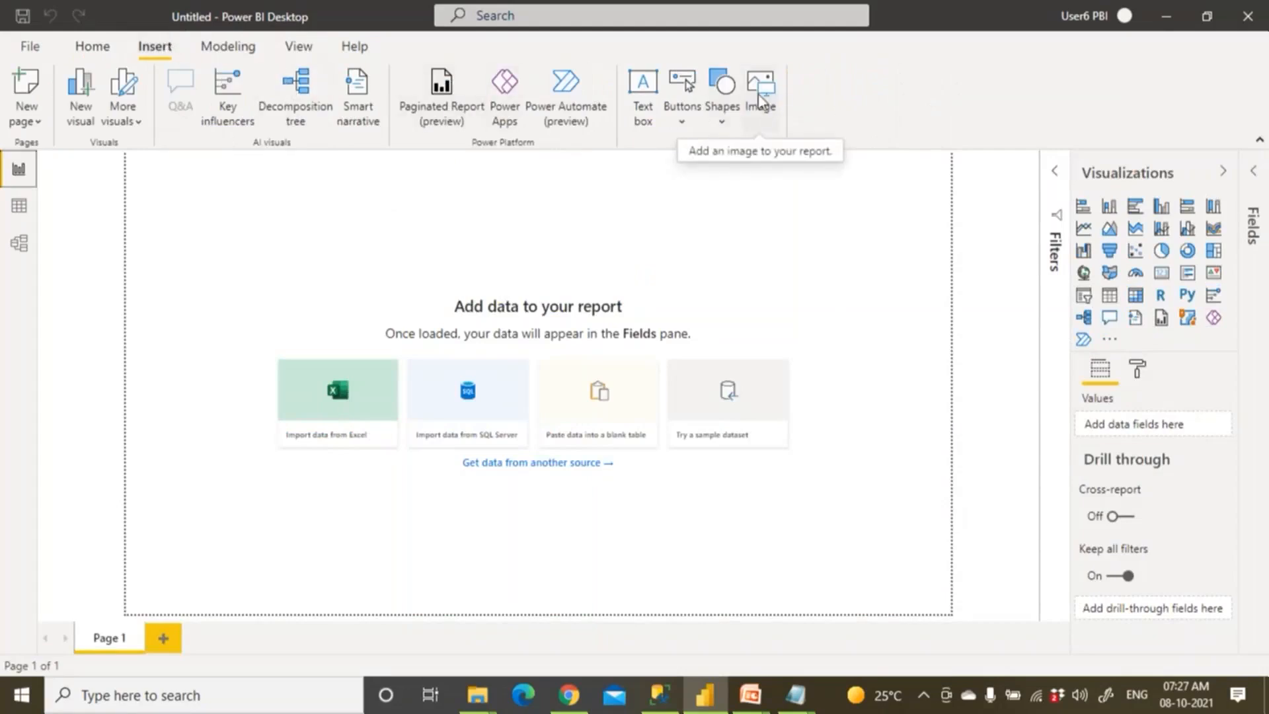
pyautogui.click(86, 51)
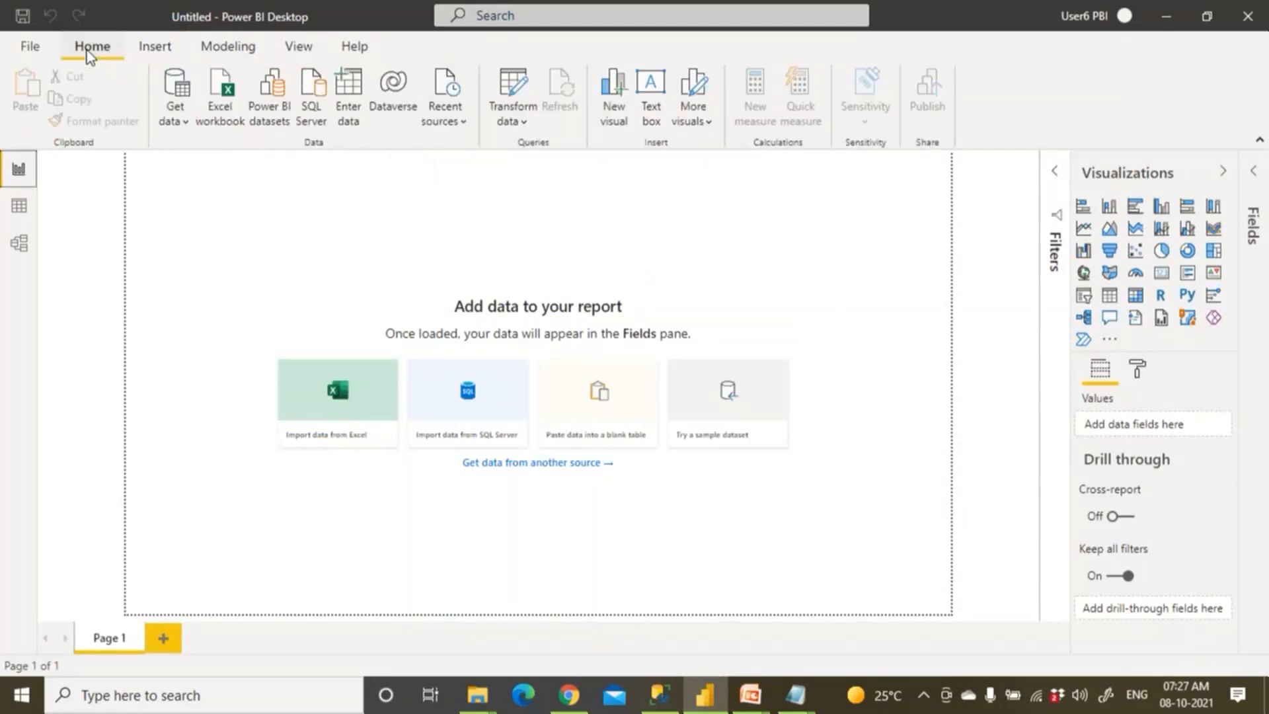
pyautogui.click(164, 49)
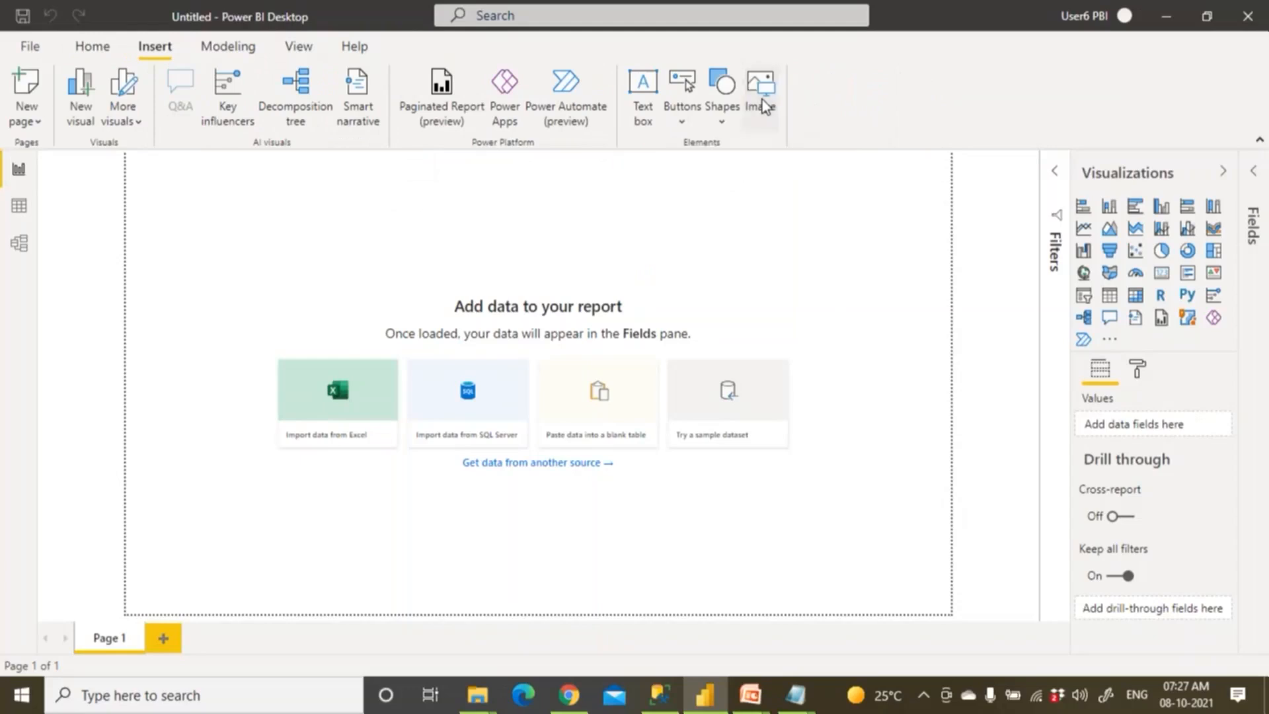
pyautogui.click(762, 100)
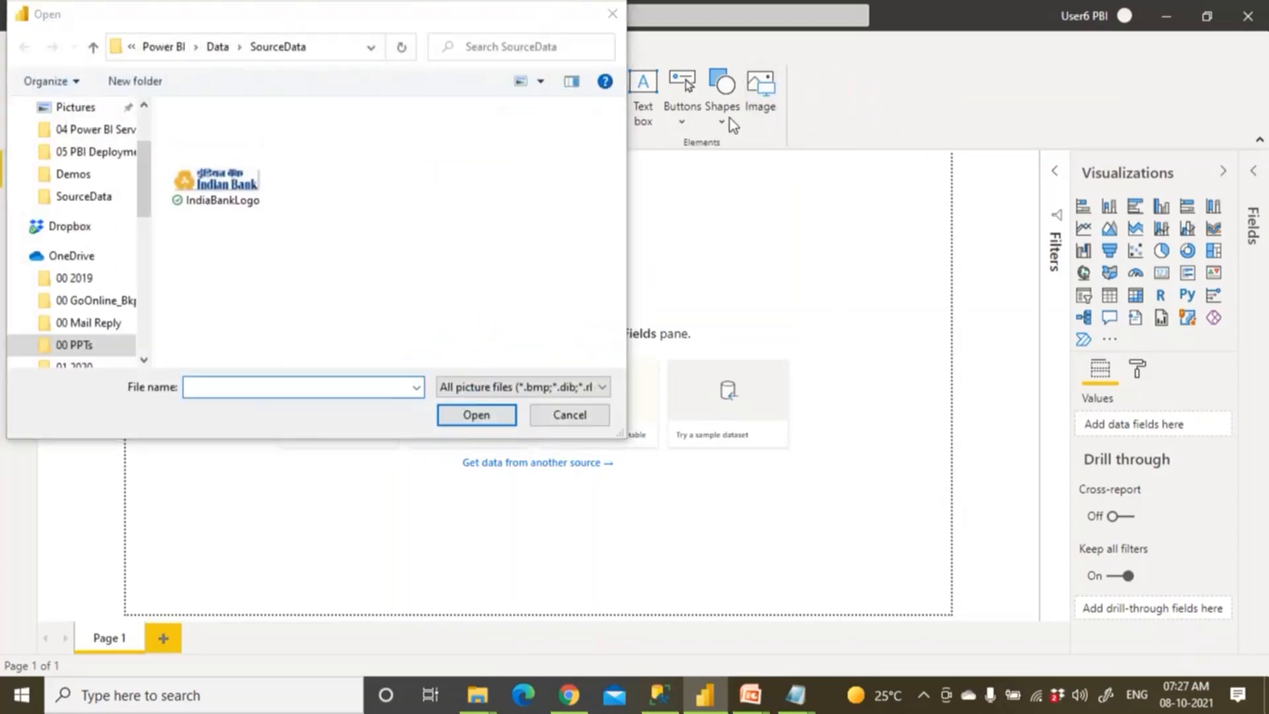
pyautogui.click(343, 51)
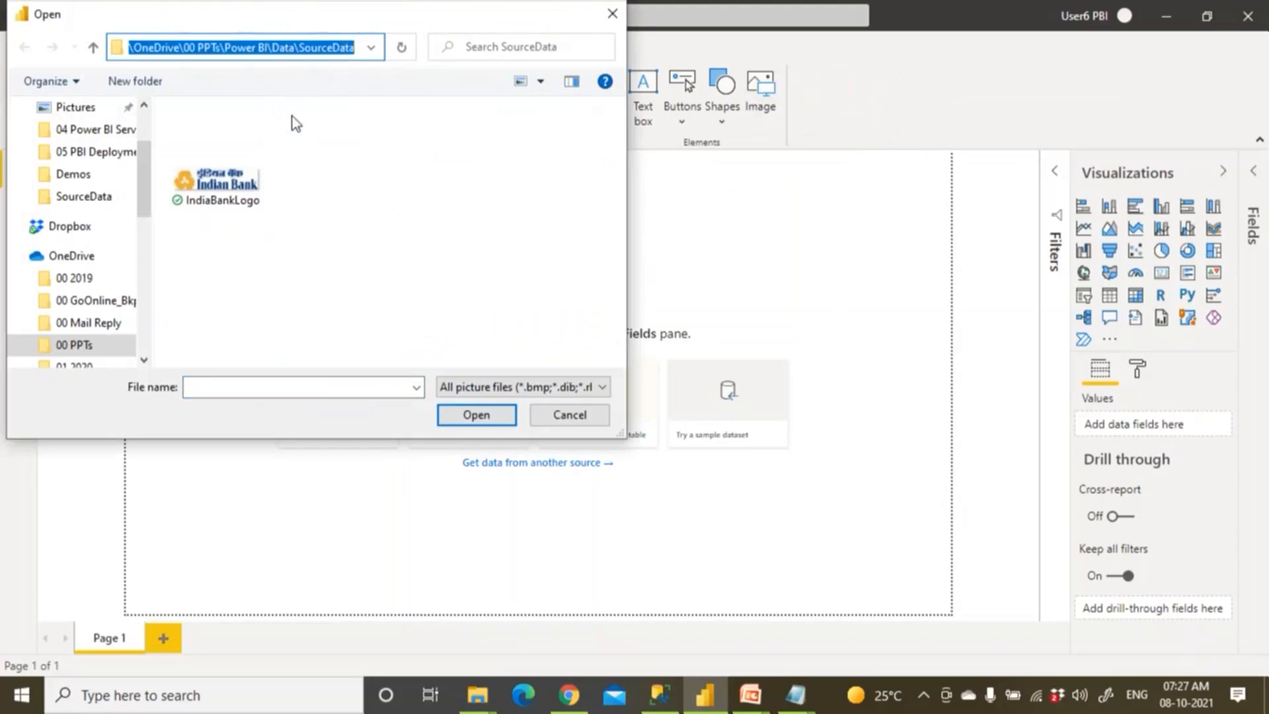
pyautogui.click(218, 171)
pyautogui.click(477, 415)
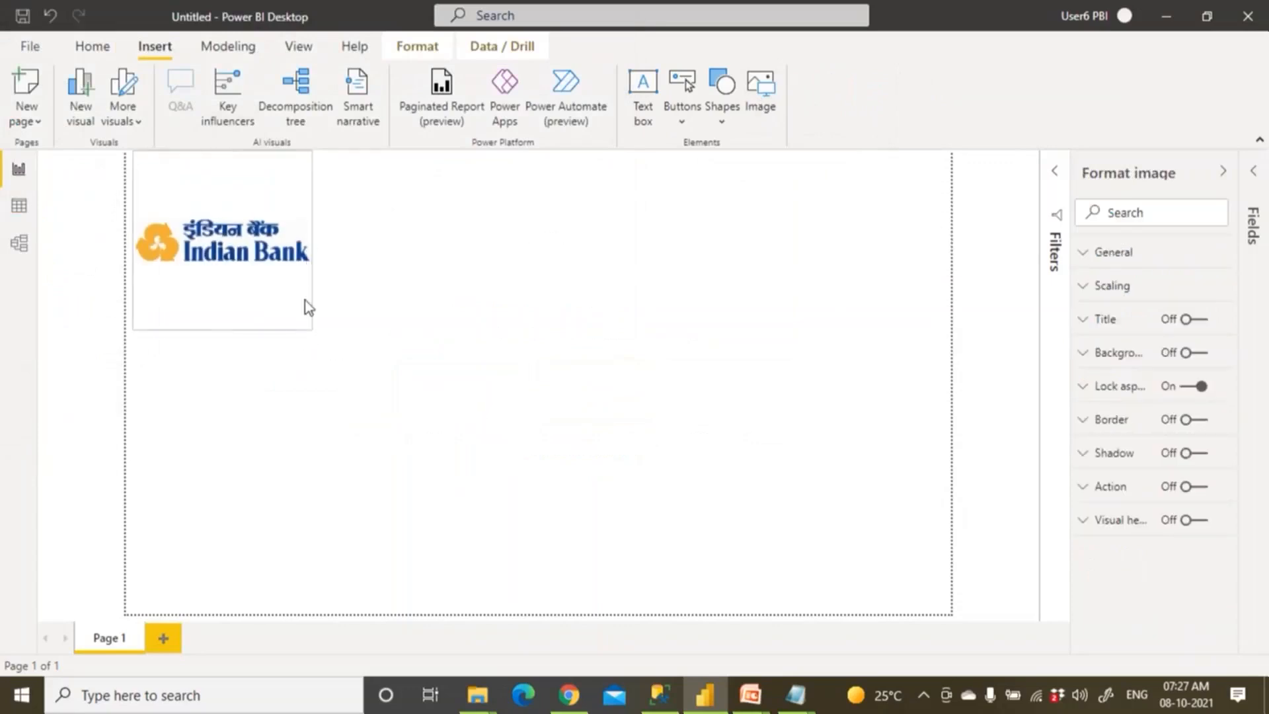
# - Resize the logo image, turn off its aspect-ratio lock, and enlarge it further
pyautogui.moveTo(309, 248); pyautogui.dragTo(463, 238)
pyautogui.moveTo(456, 315); pyautogui.dragTo(347, 259)
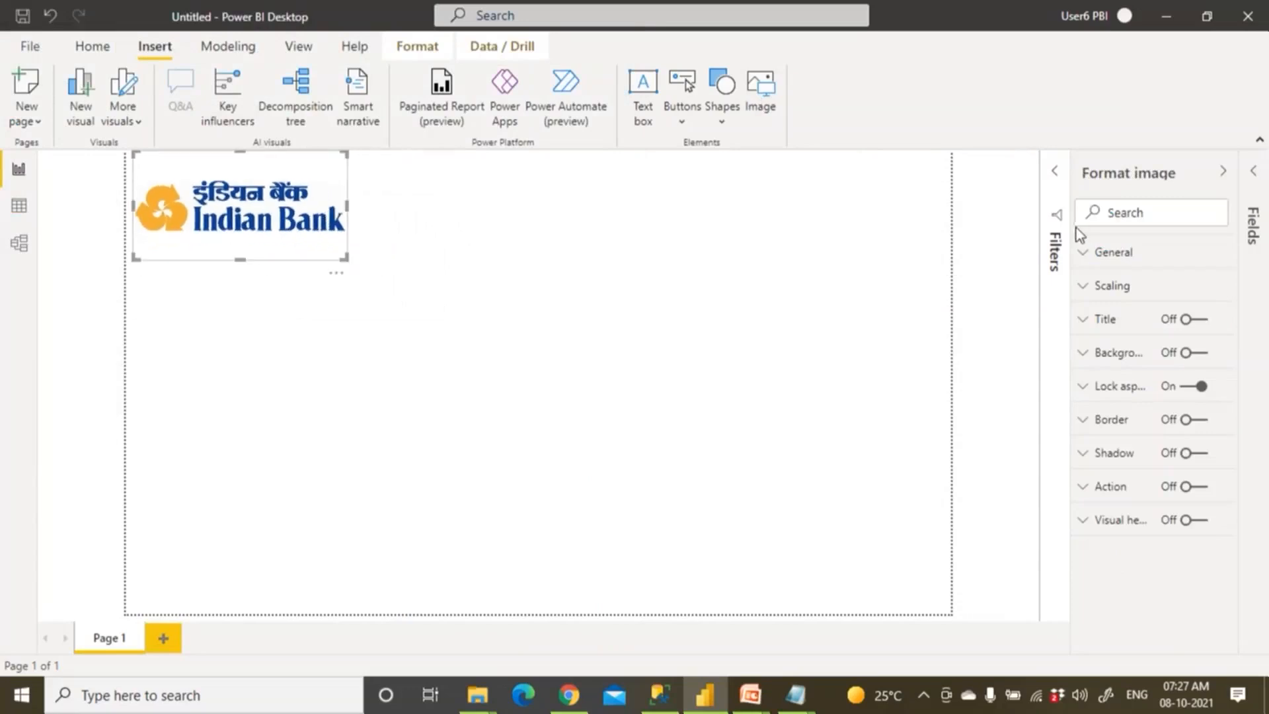
pyautogui.click(1192, 388)
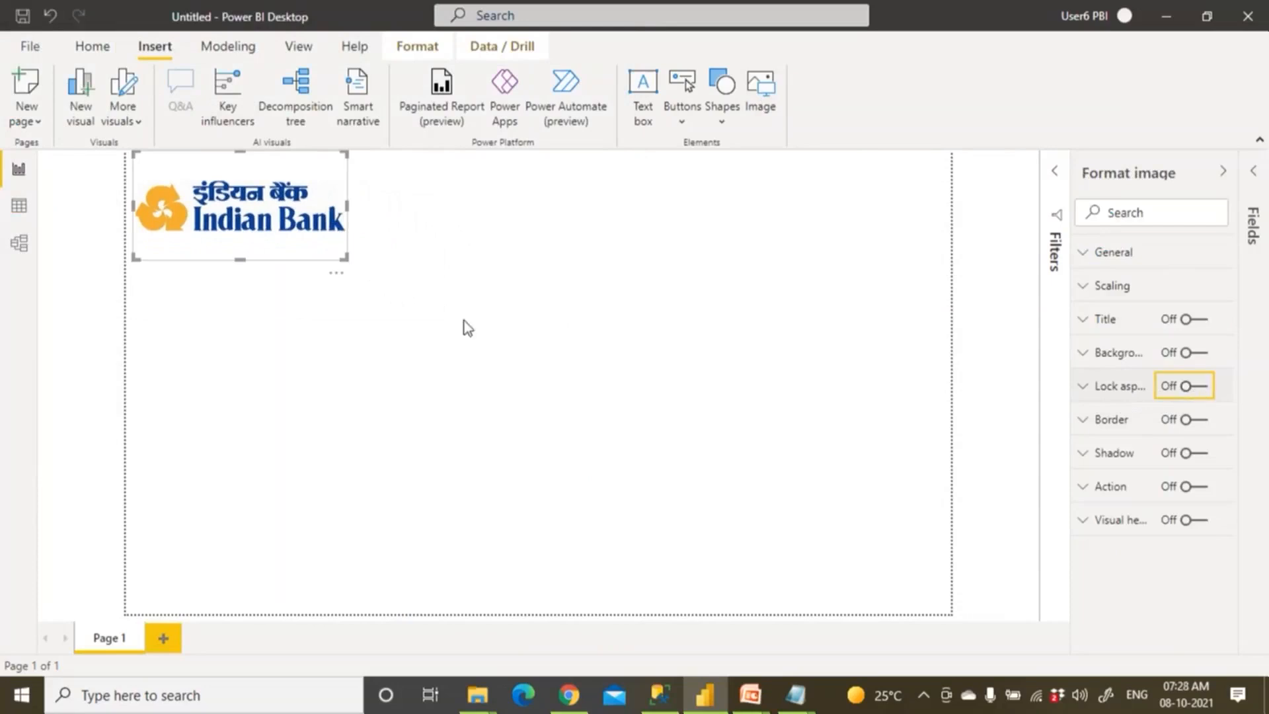
pyautogui.moveTo(345, 258); pyautogui.dragTo(707, 463)
pyautogui.moveTo(531, 308)
pyautogui.mouseDown()
pyautogui.moveTo(395, 212)
pyautogui.moveTo(723, 519)
pyautogui.moveTo(518, 323)
pyautogui.moveTo(601, 376)
pyautogui.moveTo(512, 299)
pyautogui.mouseUp()
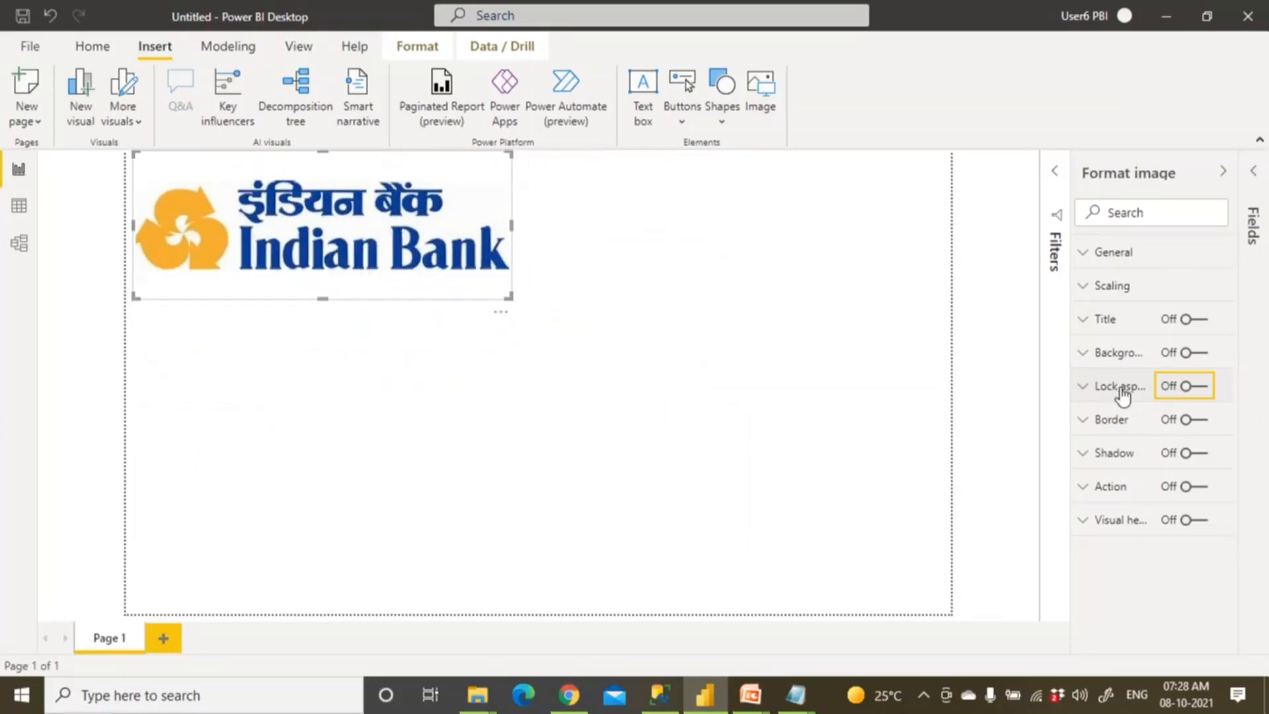
# - Resize the logo slightly with its aspect-ratio lock on, turn the lock off again, and narrow the image horizontally
pyautogui.click(1202, 393)
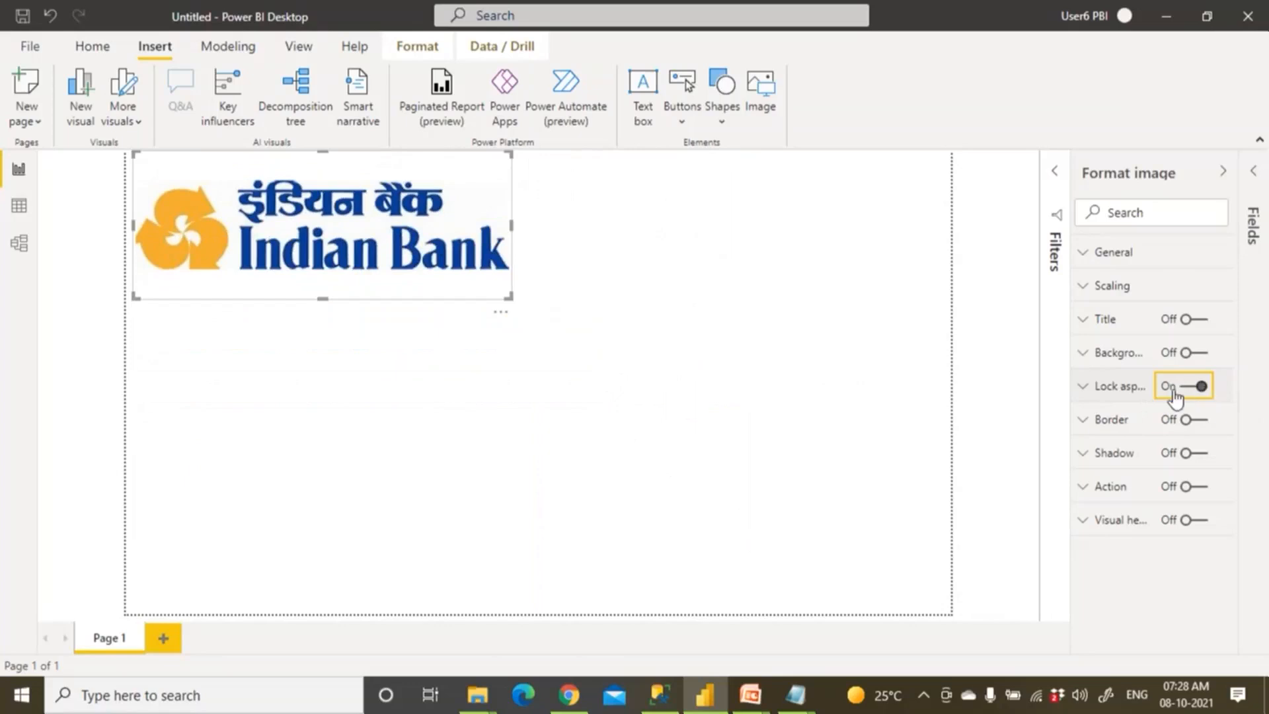
pyautogui.click(514, 304)
pyautogui.click(498, 287)
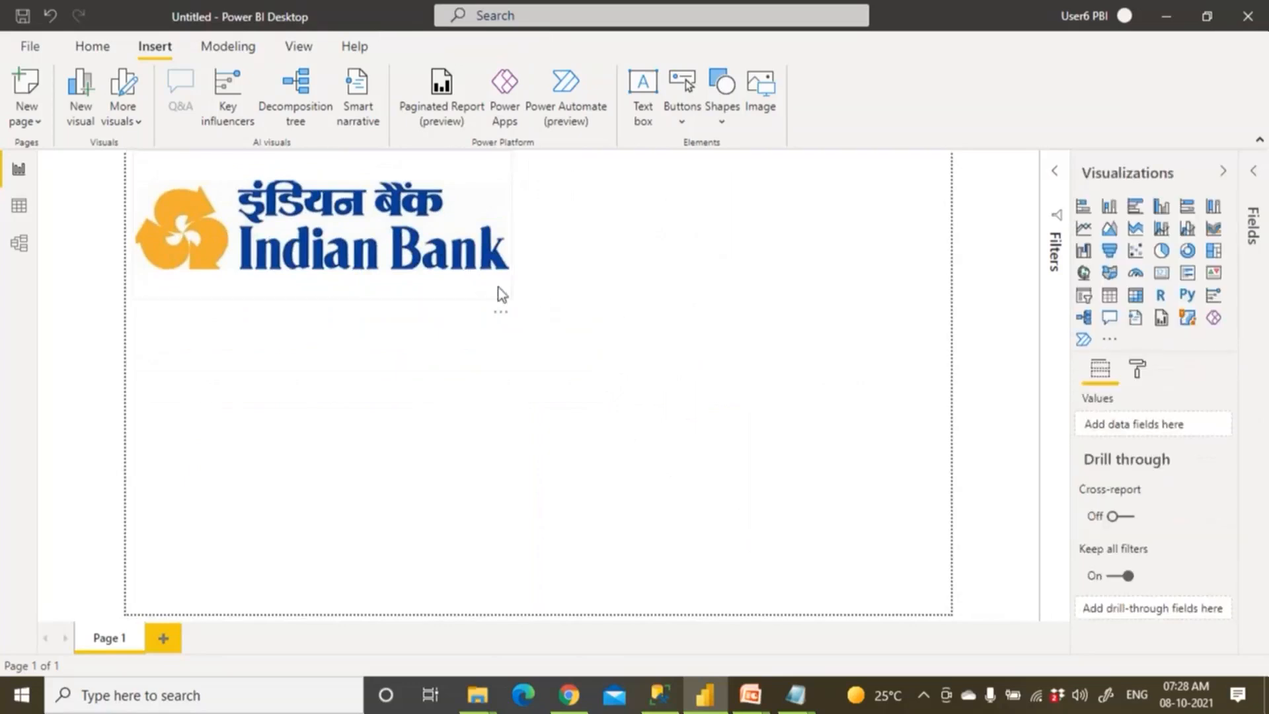
pyautogui.moveTo(511, 299); pyautogui.dragTo(505, 484)
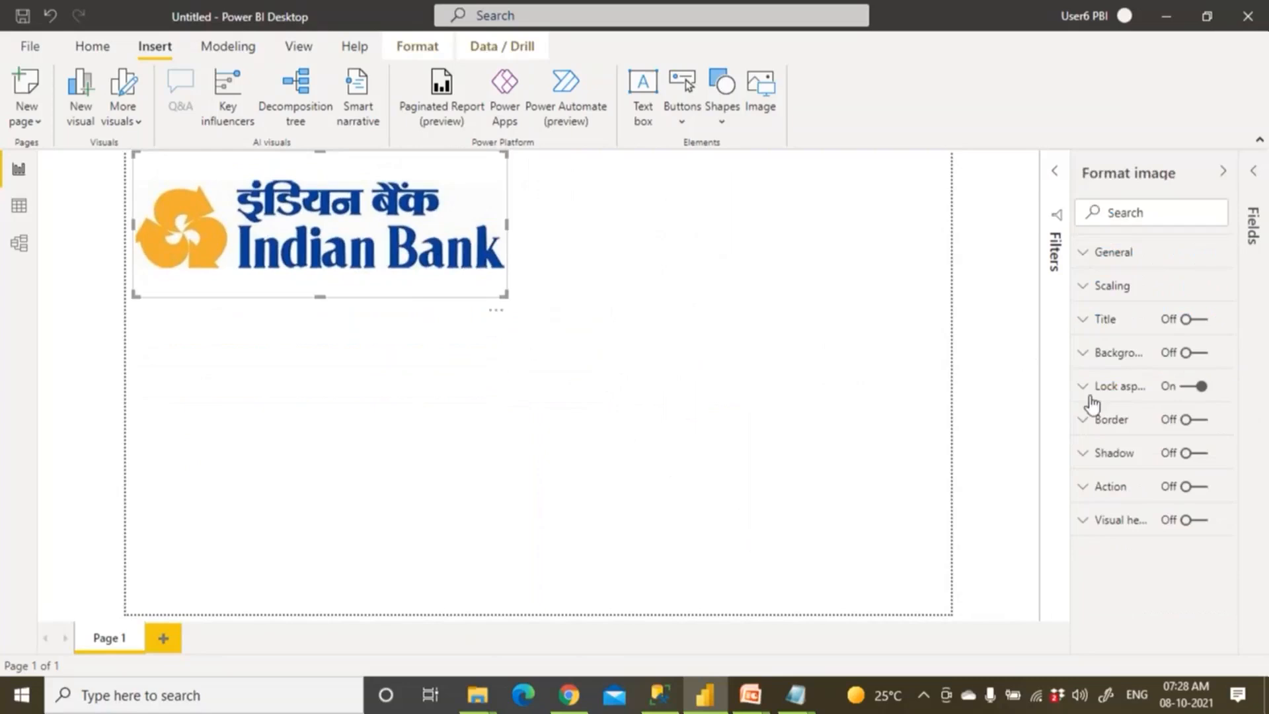
pyautogui.click(1182, 391)
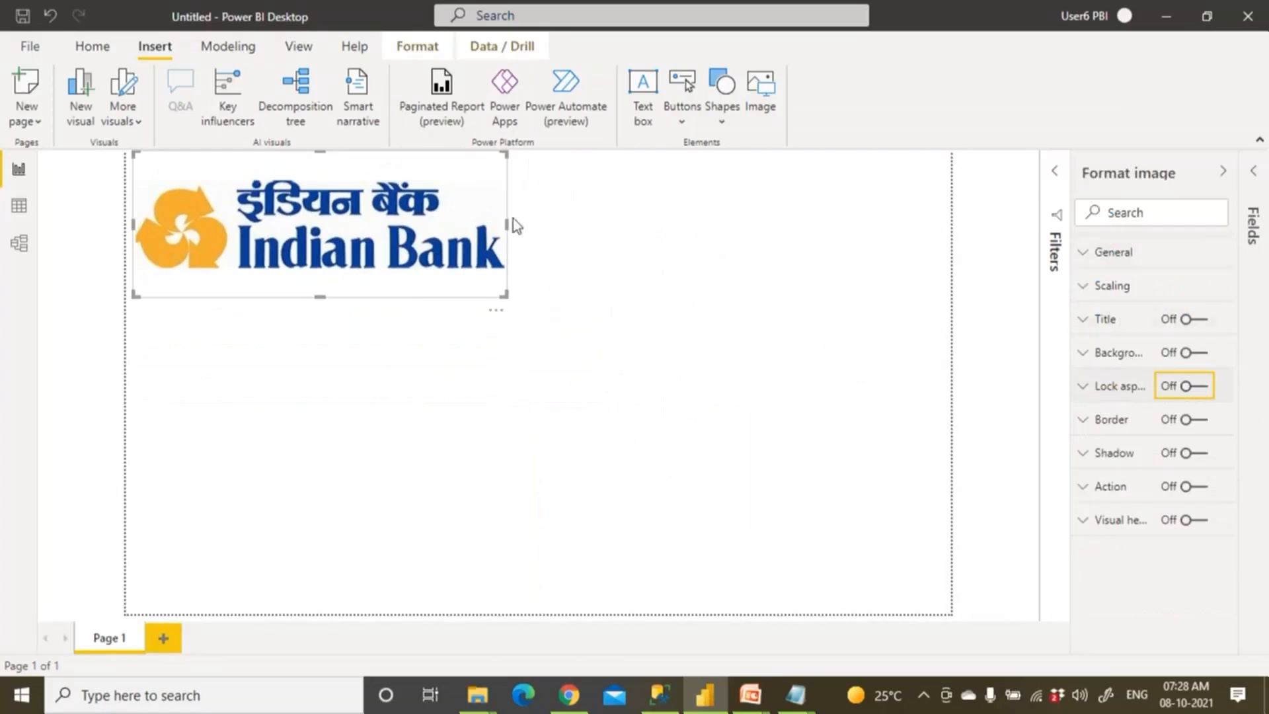
pyautogui.moveTo(507, 224); pyautogui.dragTo(406, 246)
pyautogui.click(508, 266)
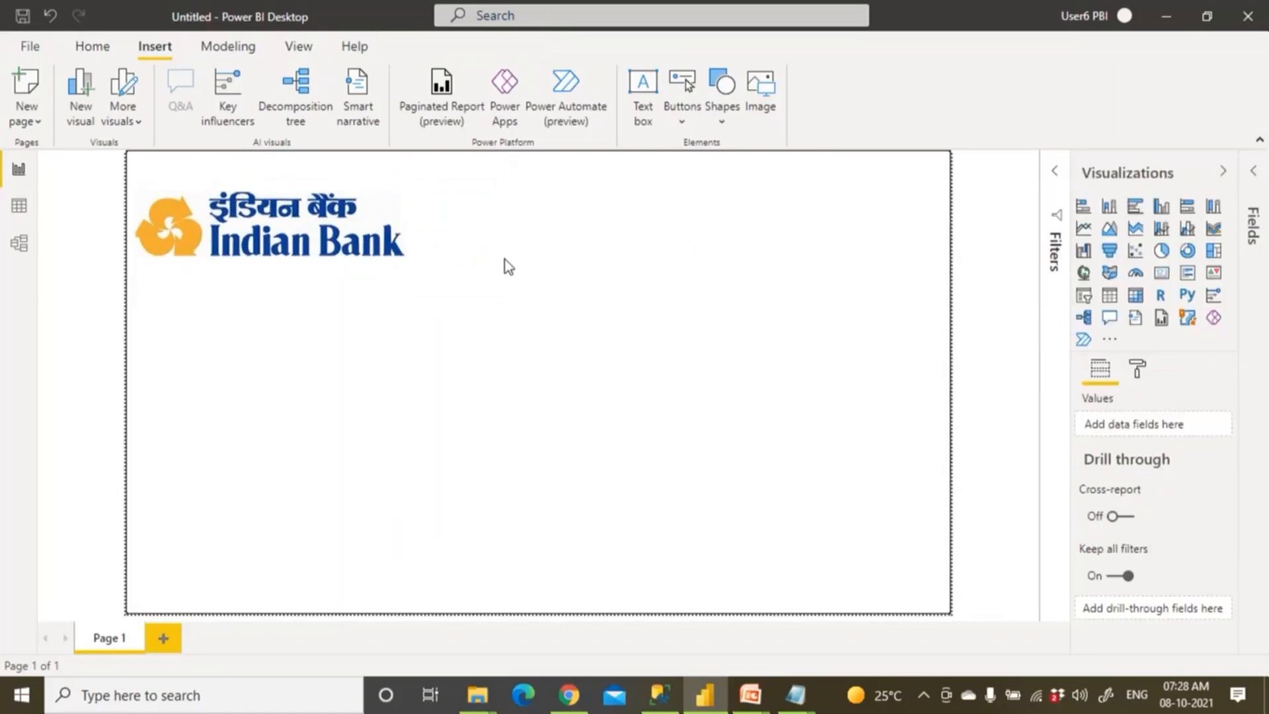
# - Turn on the border of the Indian Bank logo image
pyautogui.click(358, 264)
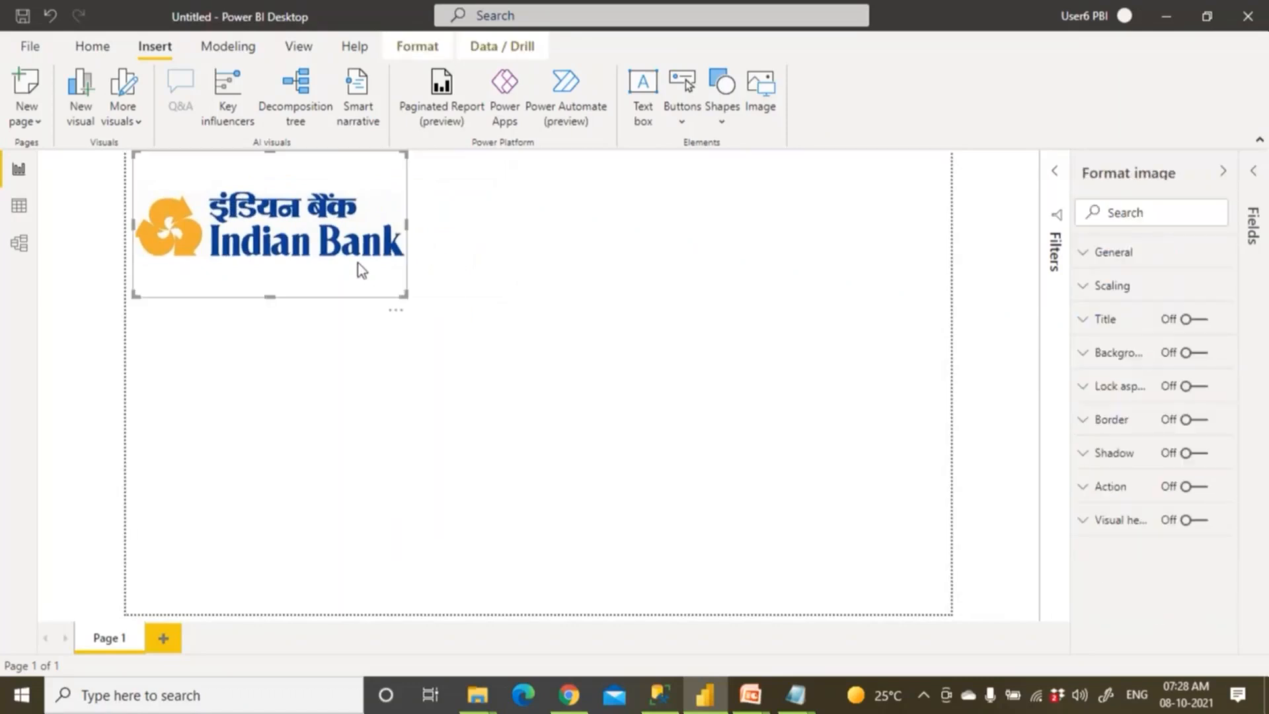
pyautogui.click(1197, 422)
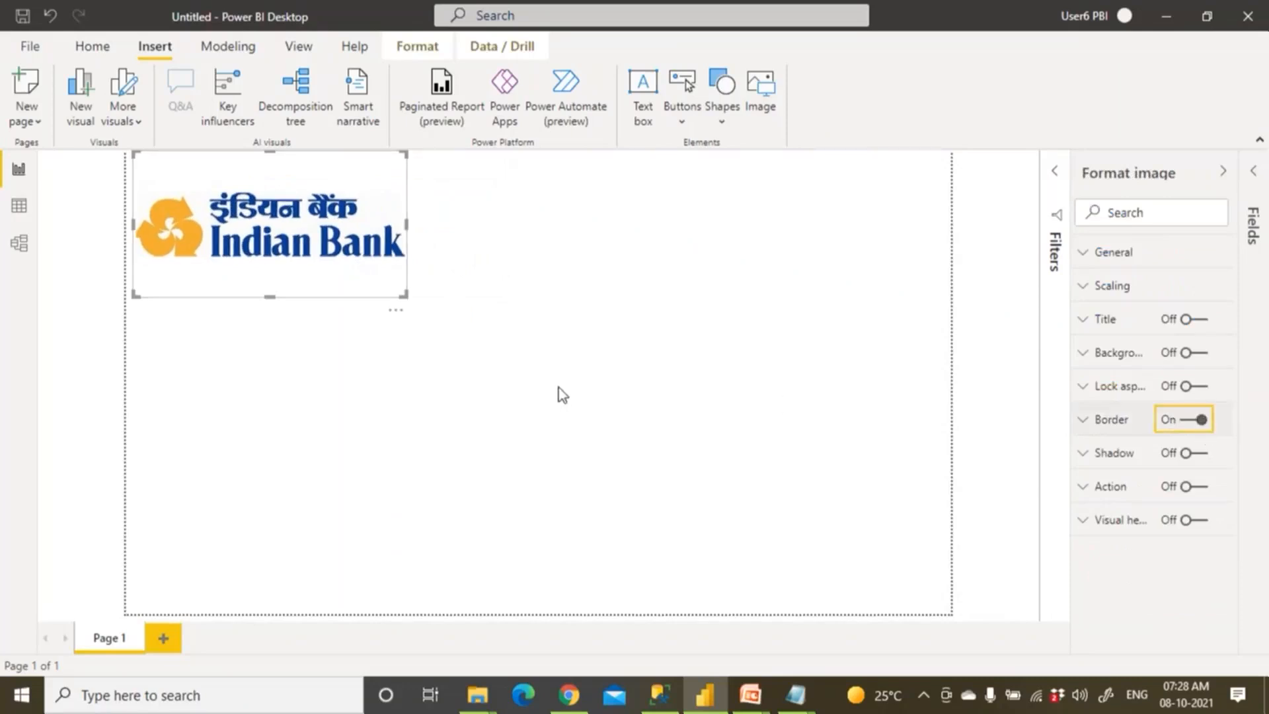
pyautogui.click(516, 394)
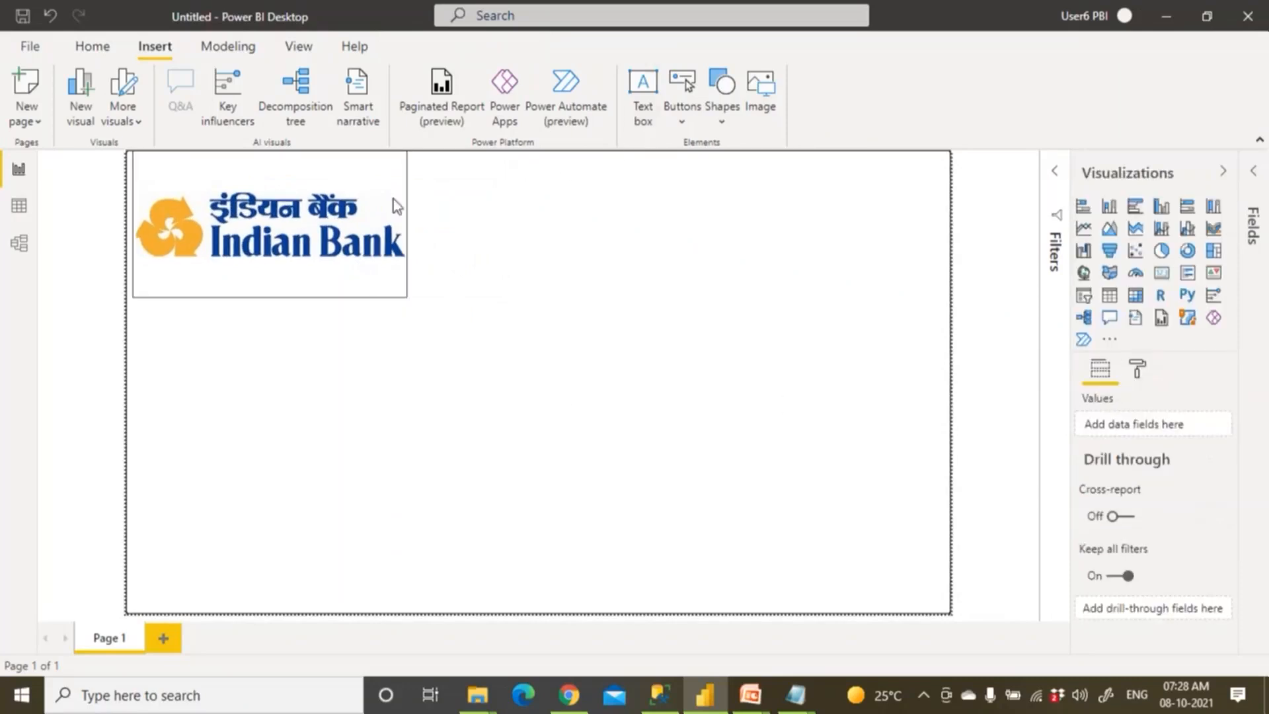
# - Add a text box below the logo reading "Sales Dashbaord" and set its font size to 42
pyautogui.click(642, 115)
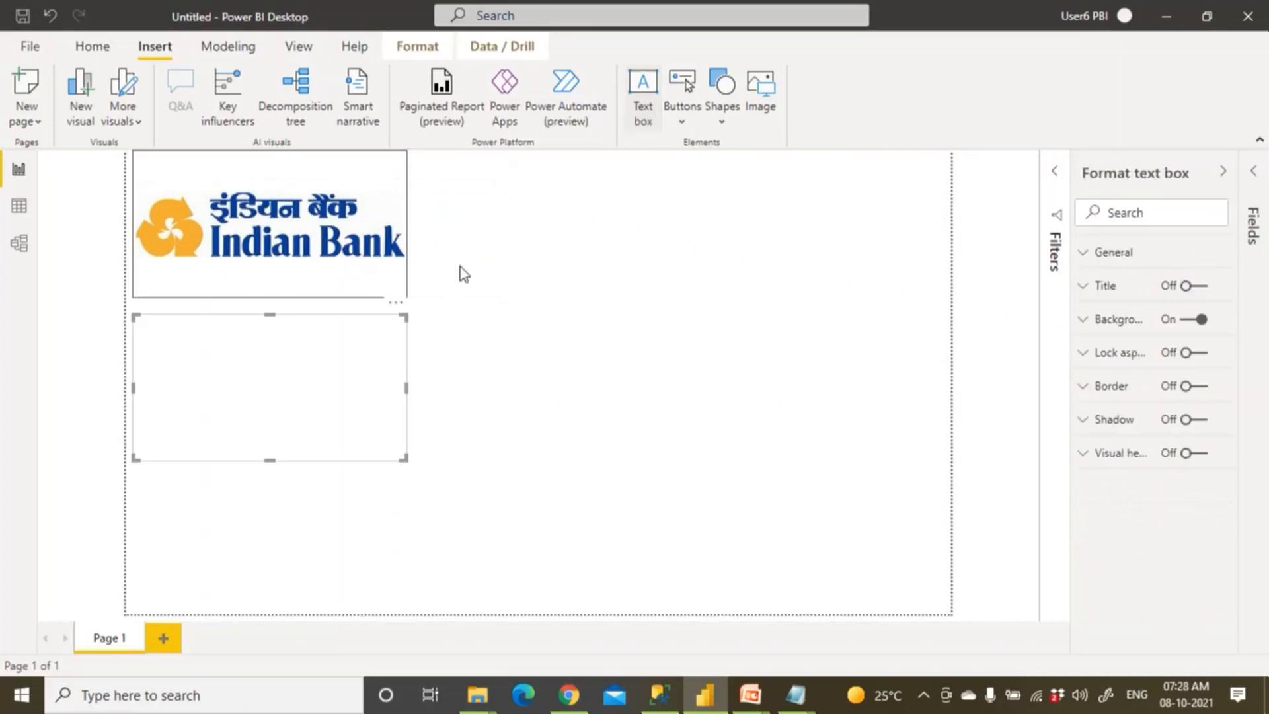
pyautogui.click(271, 374)
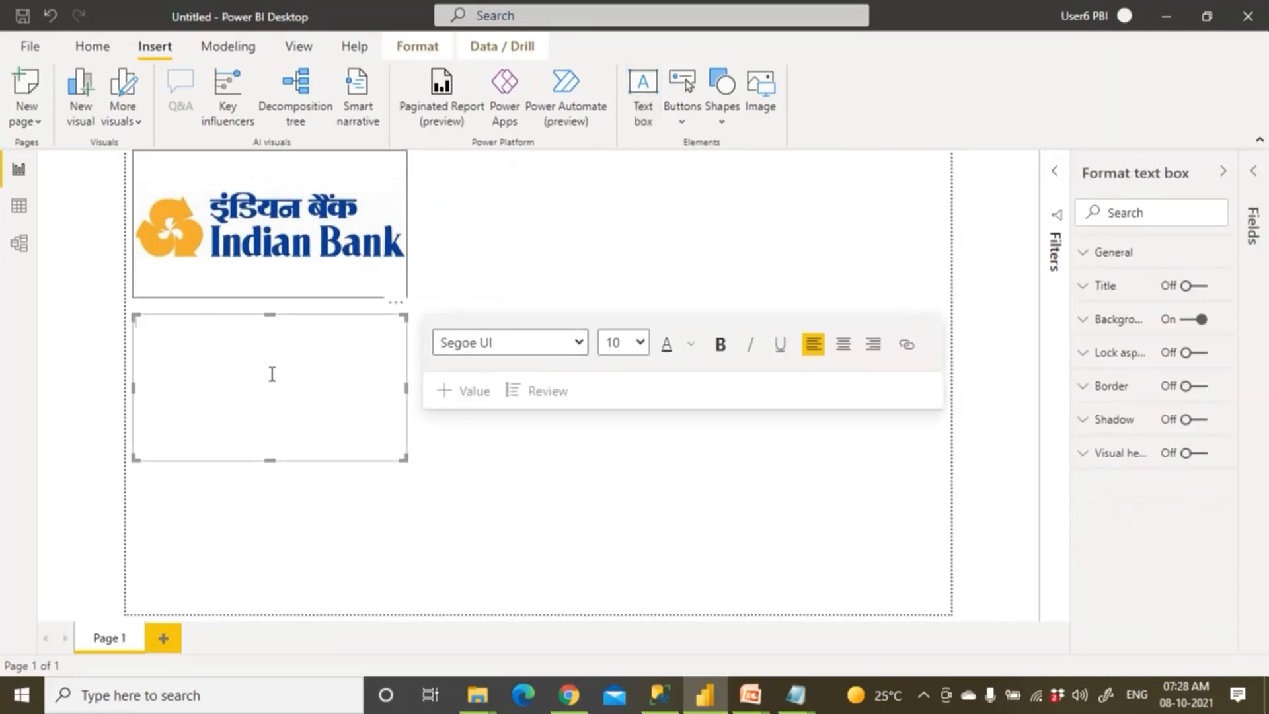
pyautogui.write('Sales Dhas')
pyautogui.press('BackSpace')
pyautogui.press('BackSpace')
pyautogui.press('BackSpace')
pyautogui.write('ashbaord')
pyautogui.hotkey('ctrl', 'a')
pyautogui.click(638, 344)
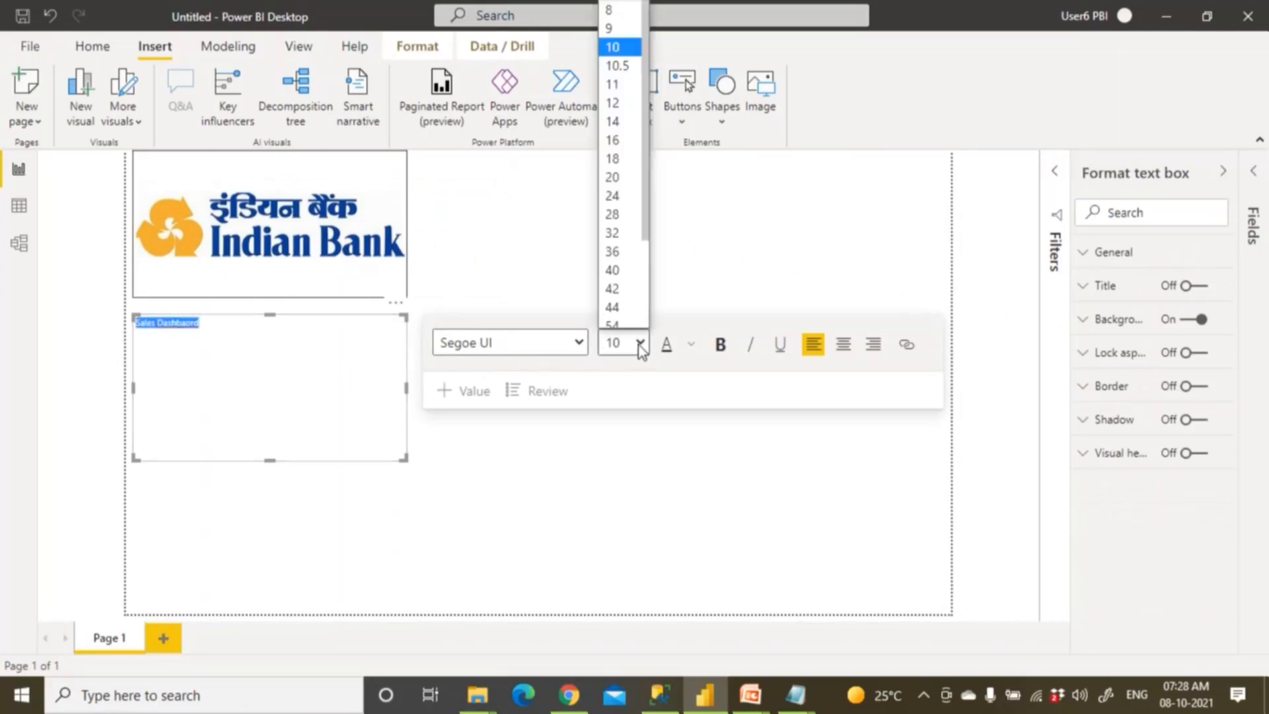
pyautogui.click(621, 282)
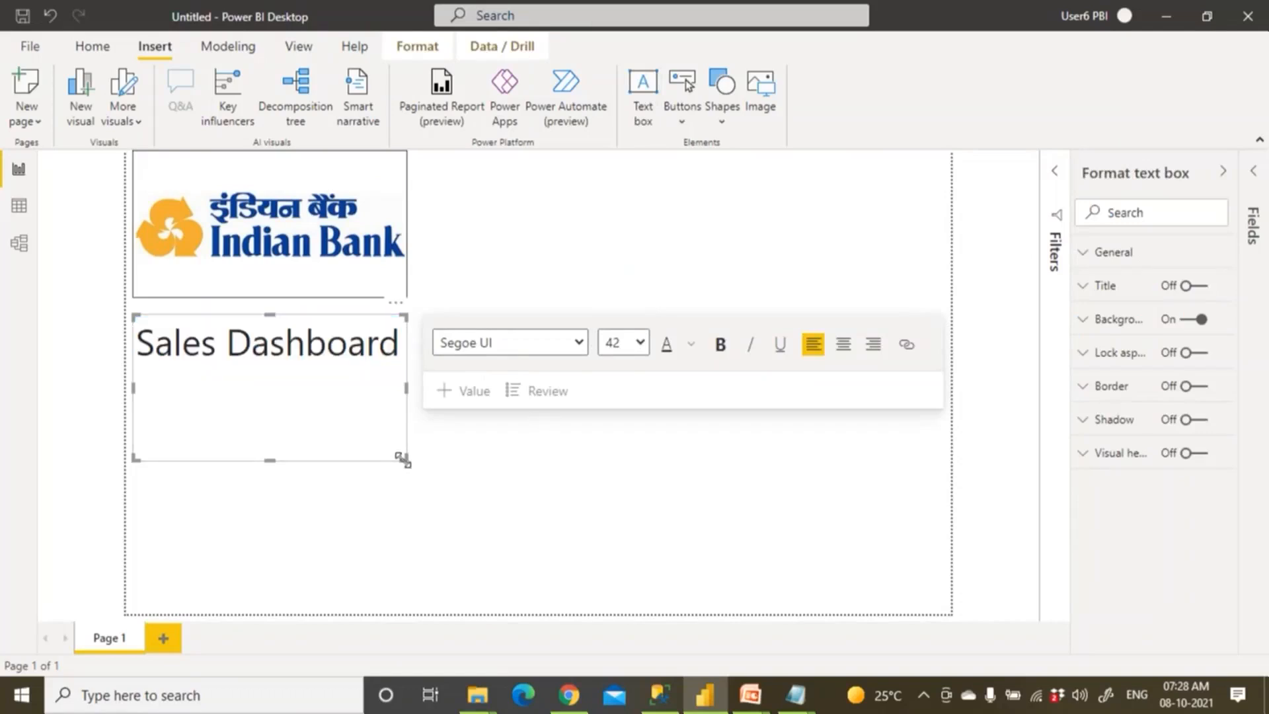
# - Correct the text box wording to "Sales Dashboard" and reduce the box's height, keeping the text on one line
pyautogui.moveTo(403, 459); pyautogui.dragTo(396, 411)
pyautogui.click(322, 370)
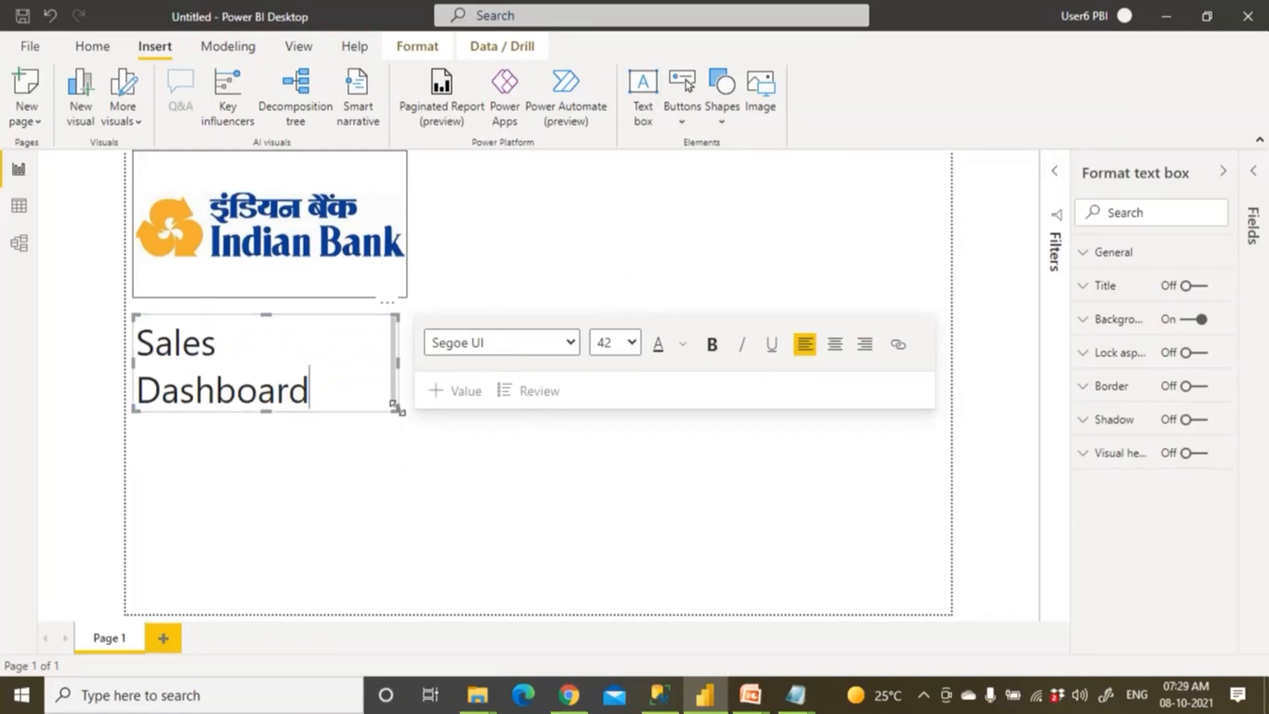
pyautogui.moveTo(397, 410); pyautogui.dragTo(408, 457)
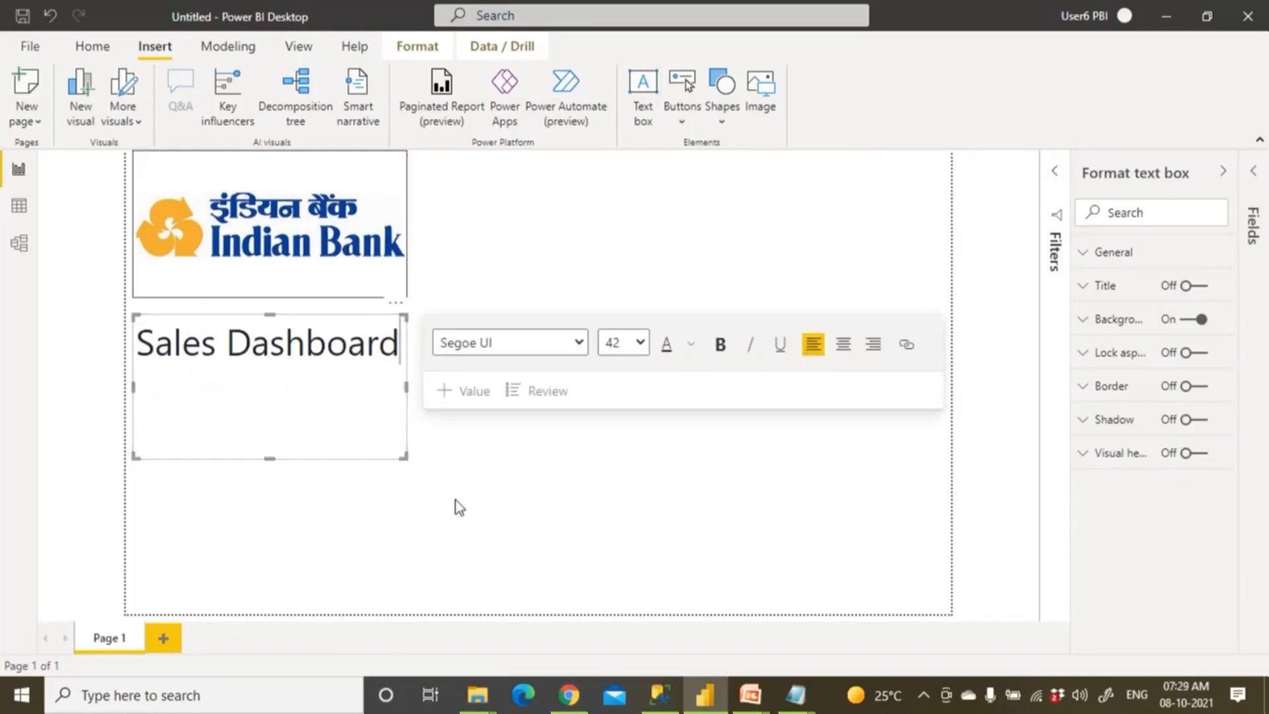
pyautogui.moveTo(270, 456); pyautogui.dragTo(272, 405)
pyautogui.click(349, 473)
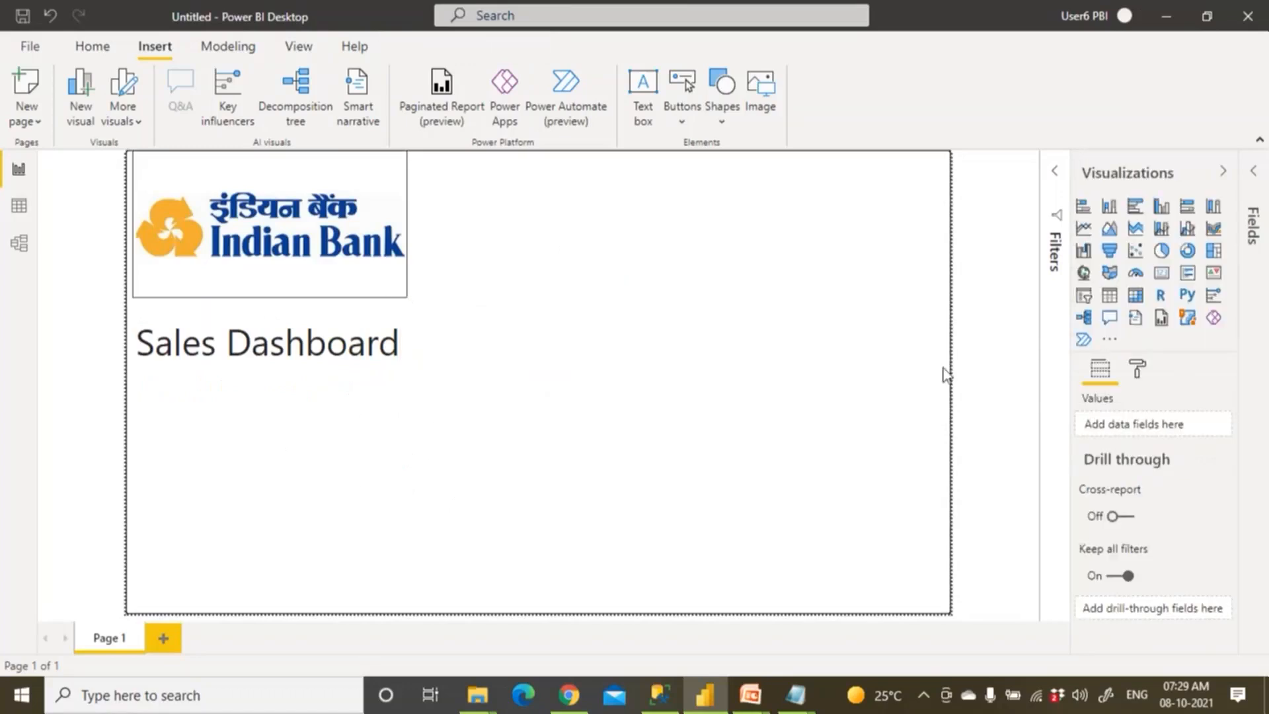
# - Turn on the border of the Sales Dashboard text box and try to make its text bold
pyautogui.click(1148, 374)
pyautogui.click(326, 381)
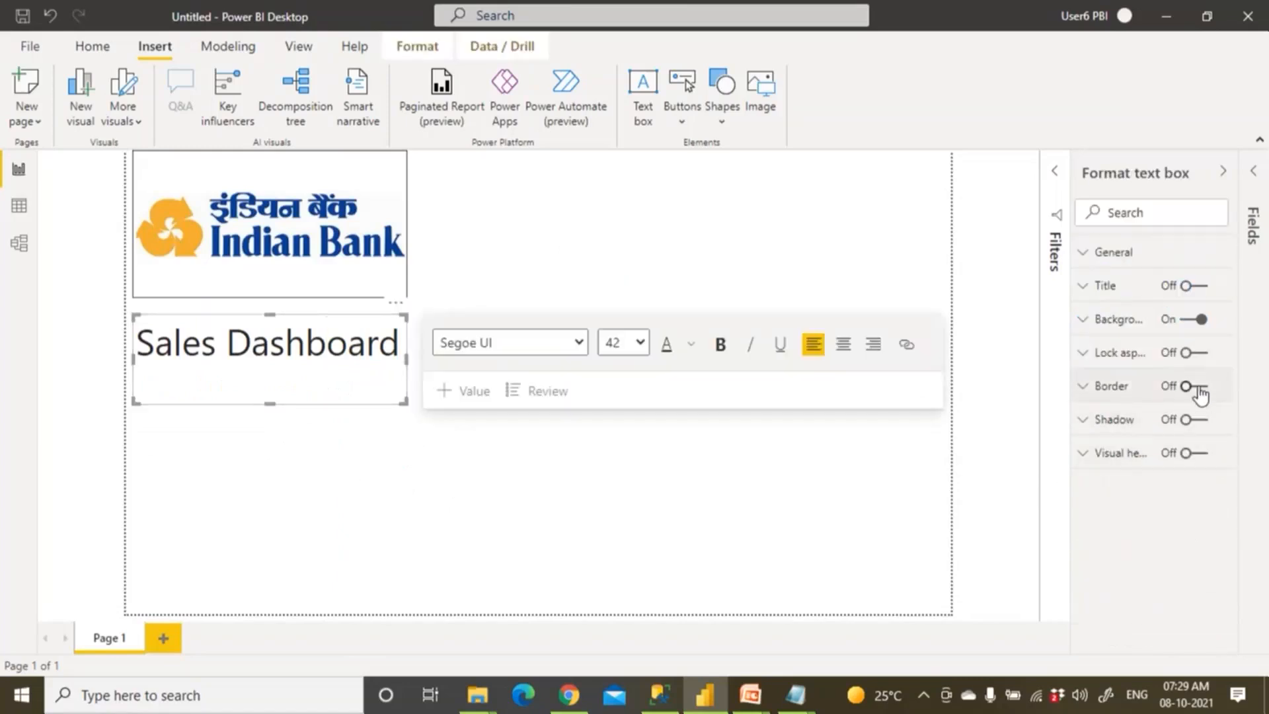
pyautogui.click(1199, 387)
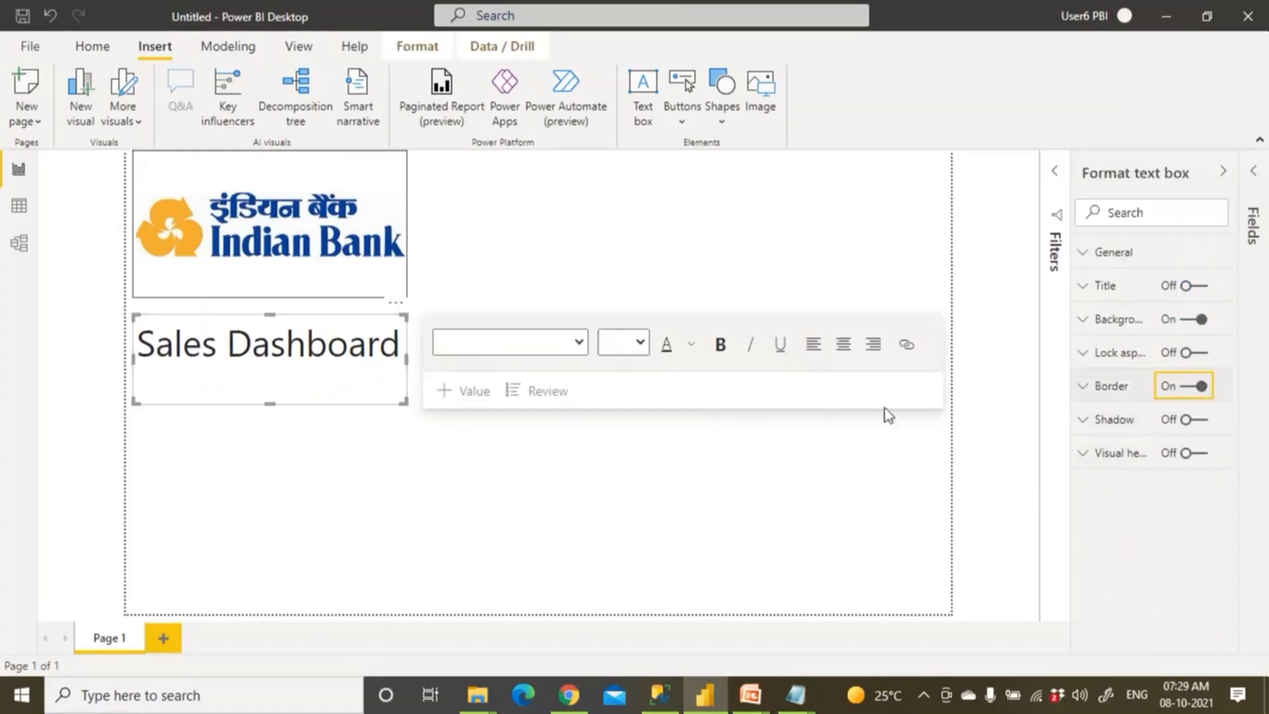
pyautogui.click(721, 350)
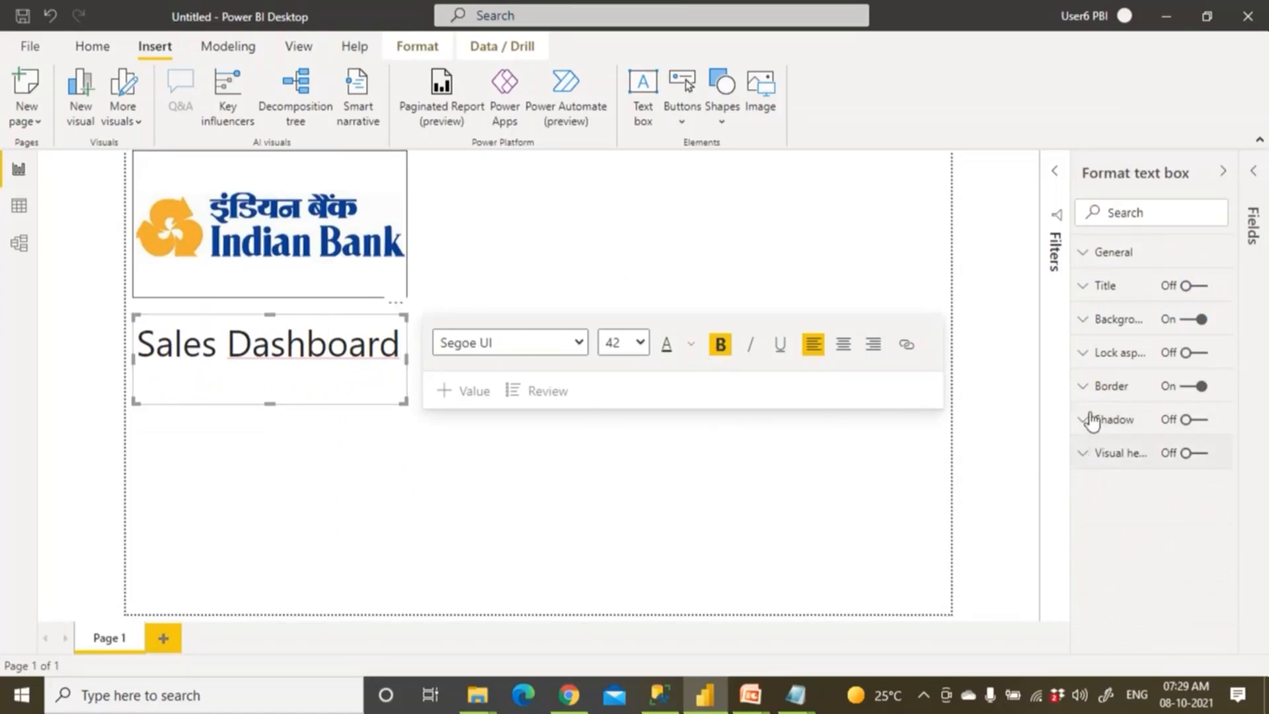
# - Examine the Sales Dashboard text box's general and title formatting options, then deselect the box
pyautogui.click(1090, 259)
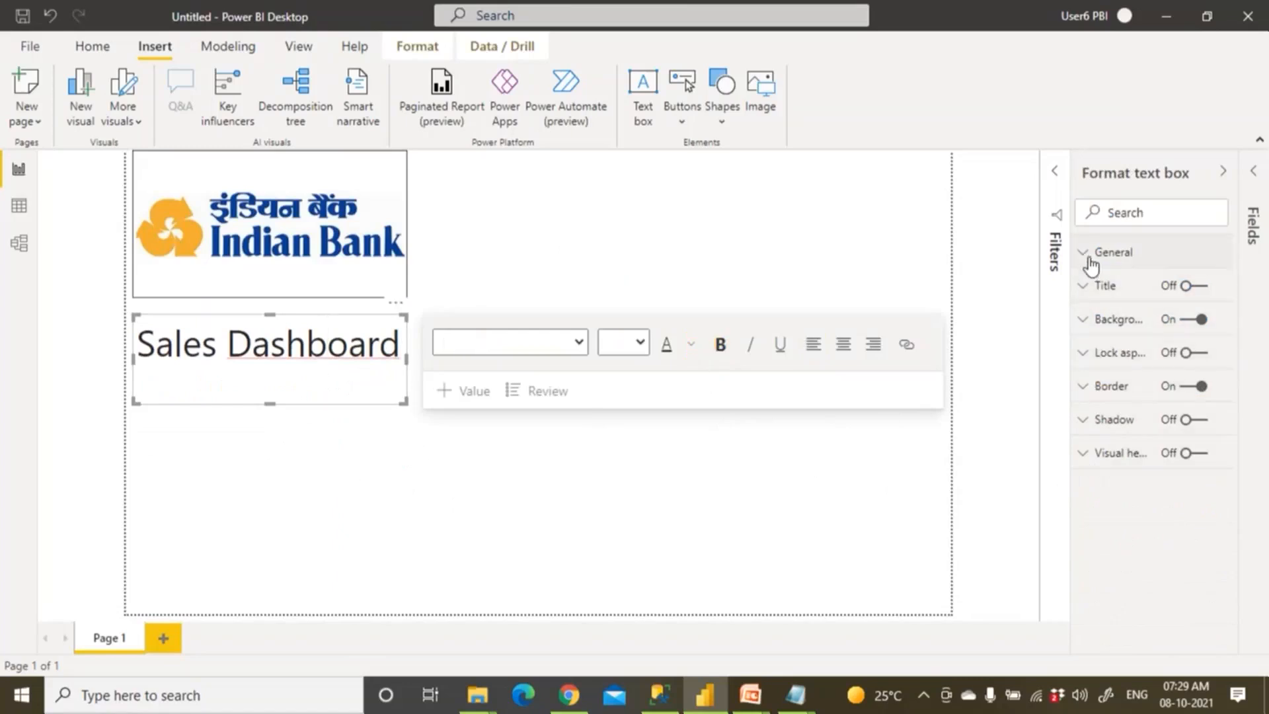
pyautogui.click(1090, 261)
pyautogui.click(1086, 296)
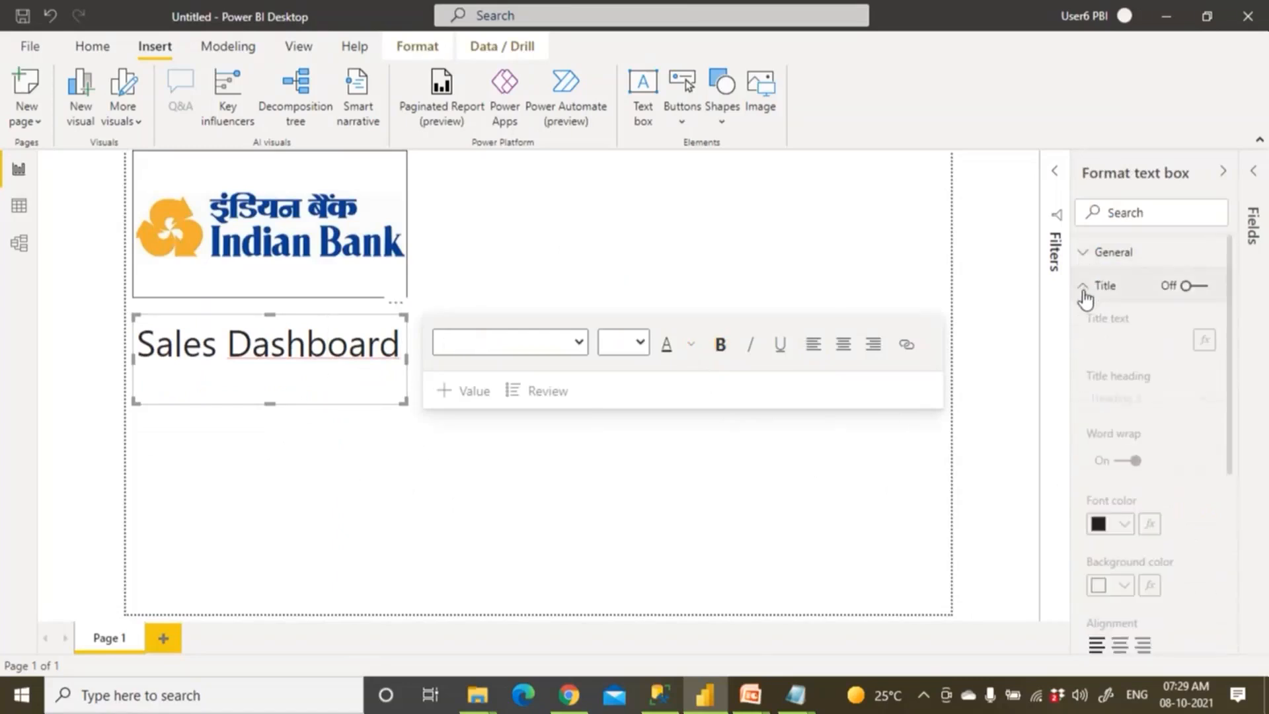
pyautogui.scroll(-5, 1188, 489)
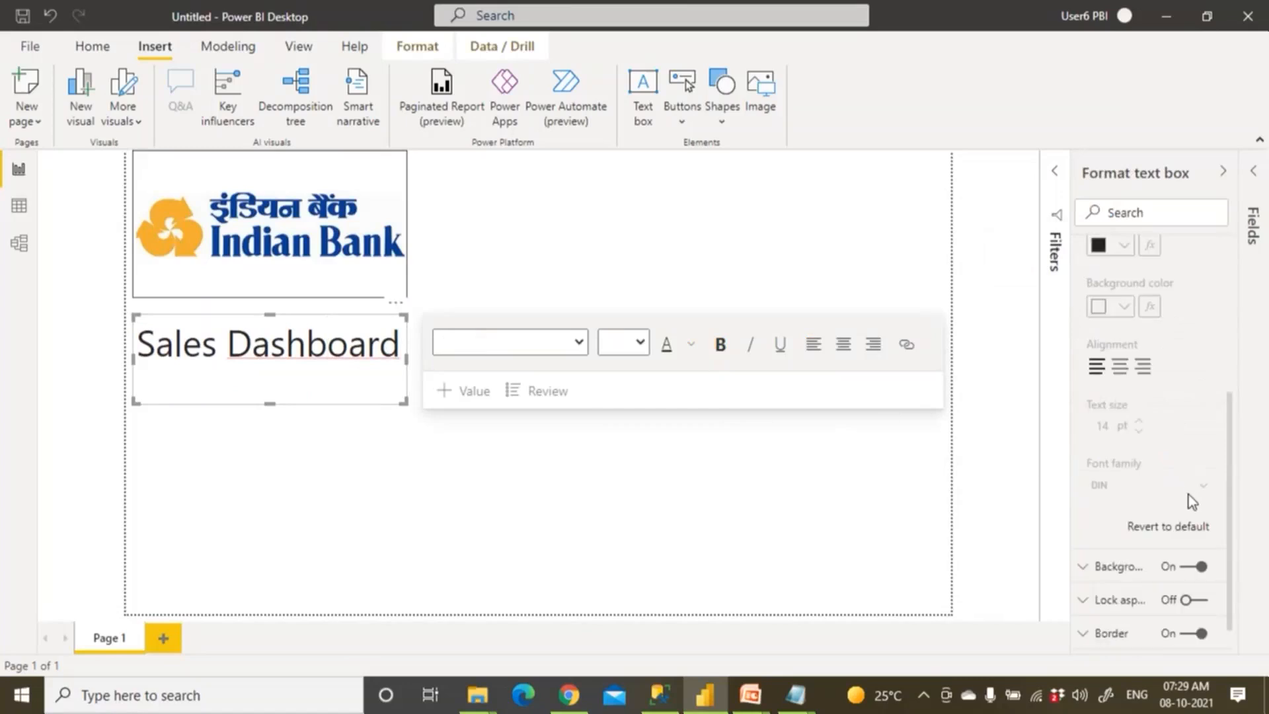
pyautogui.scroll(5, 1183, 462)
pyautogui.click(464, 545)
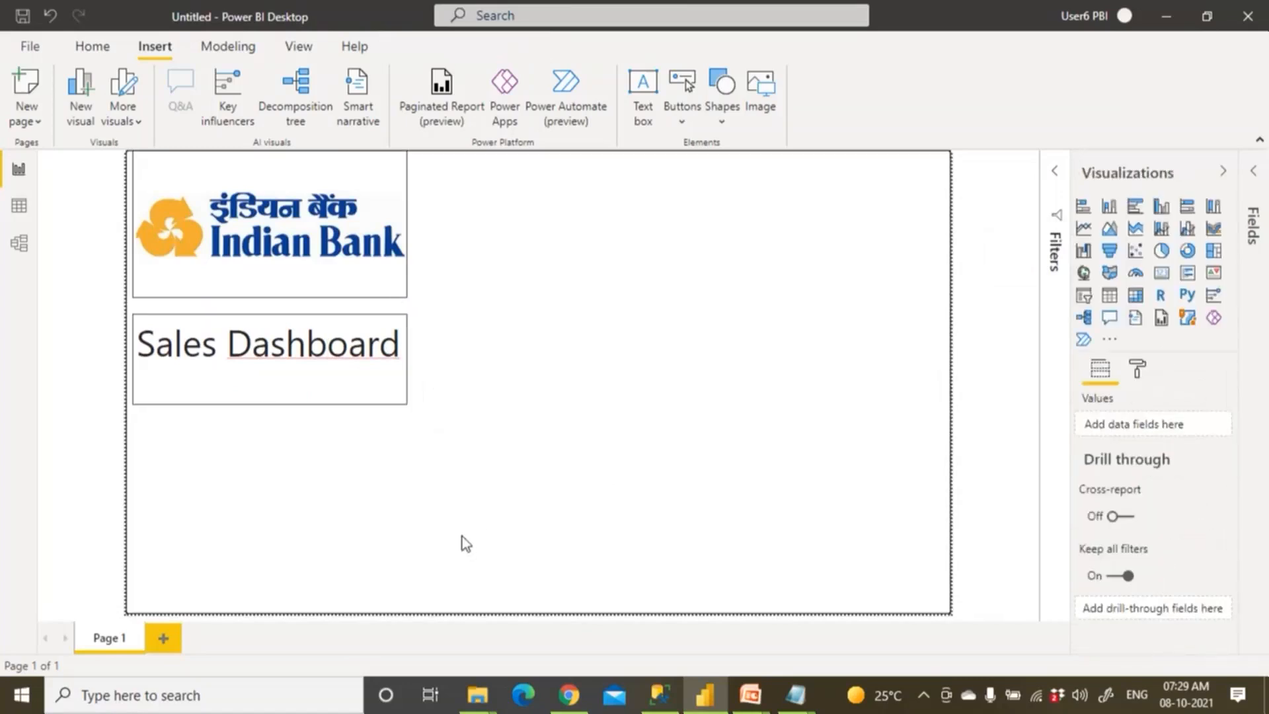
pyautogui.click(281, 351)
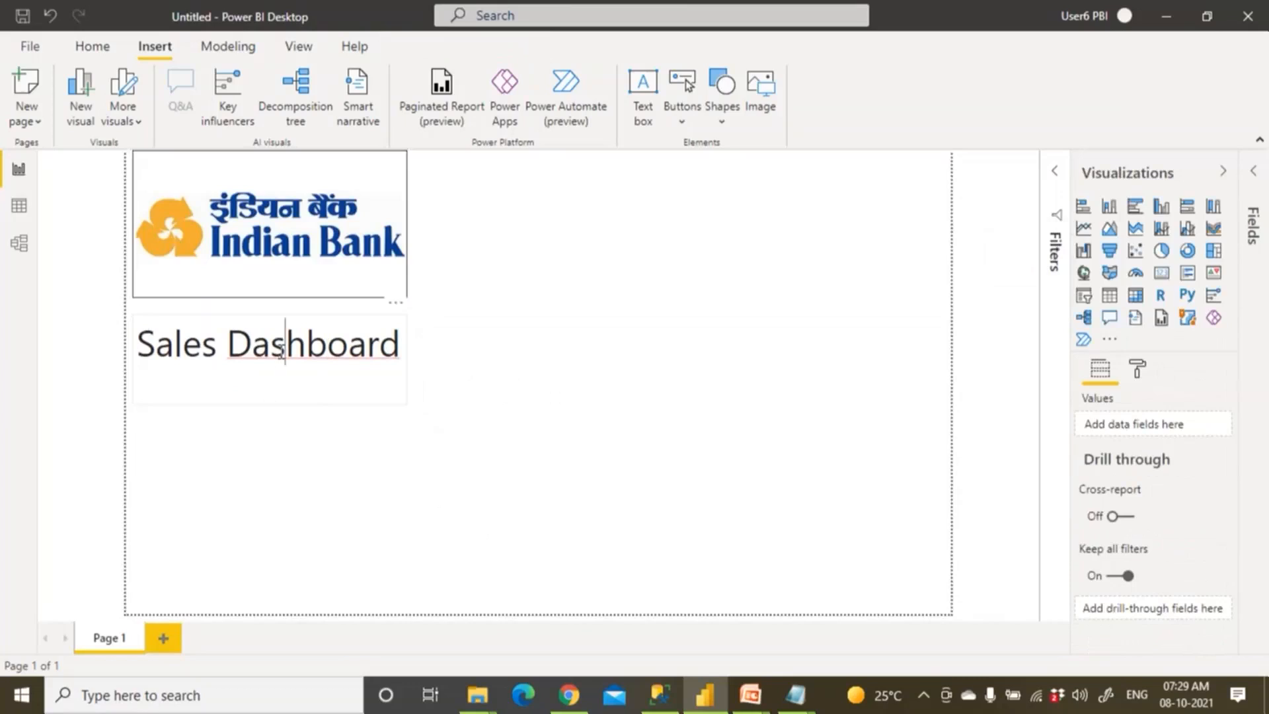
pyautogui.click(440, 482)
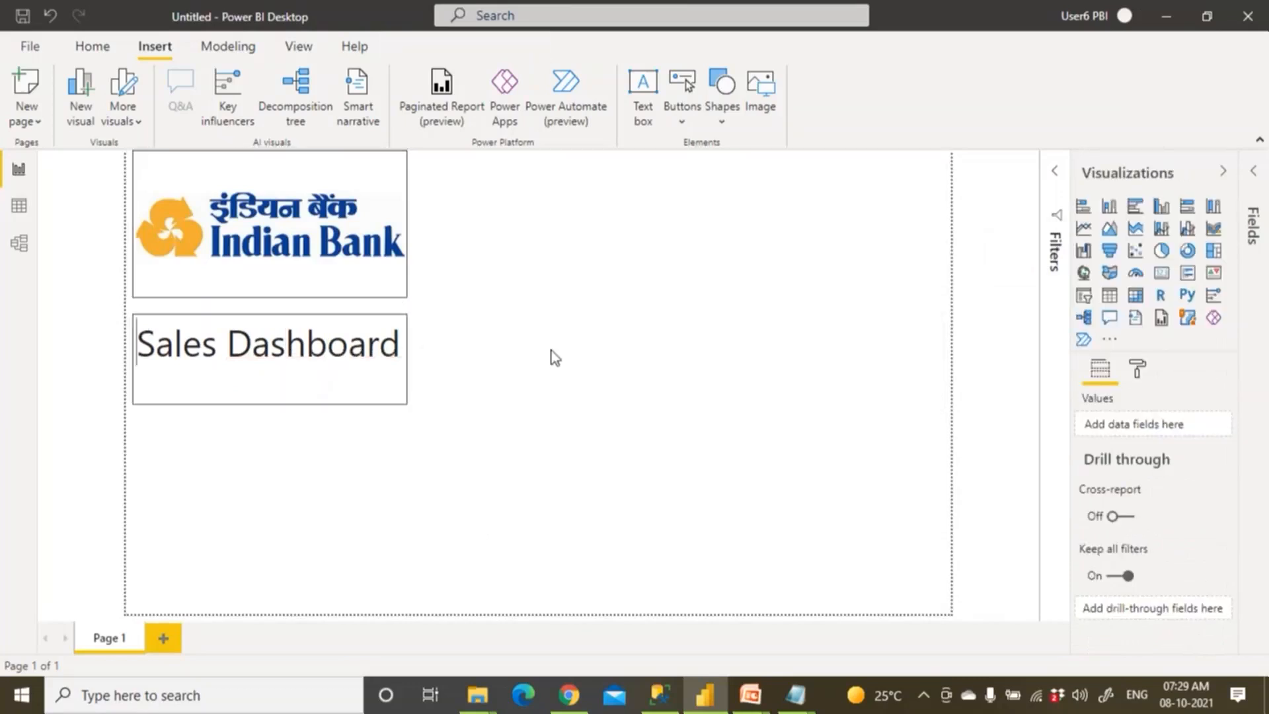
# - Save the report in the SourceData folder as a Power BI file named IndiaBankReportWithLogoAndName
pyautogui.click(30, 48)
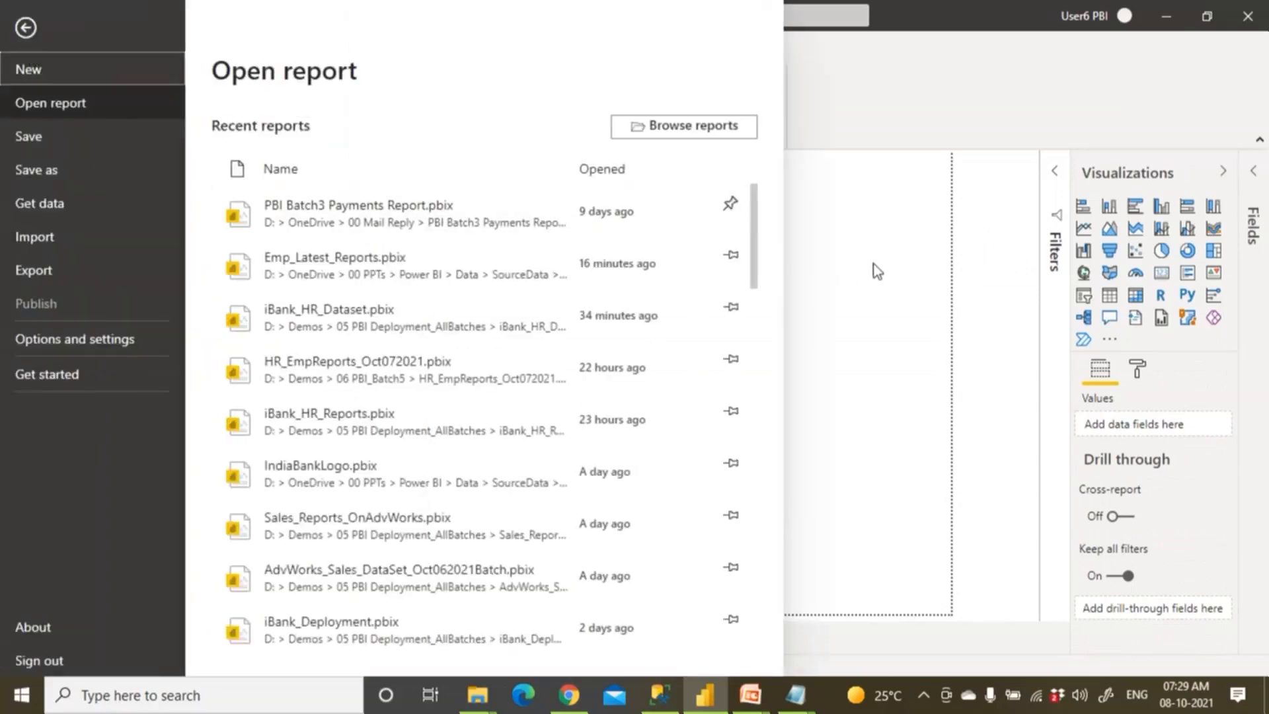
pyautogui.click(25, 27)
pyautogui.click(21, 20)
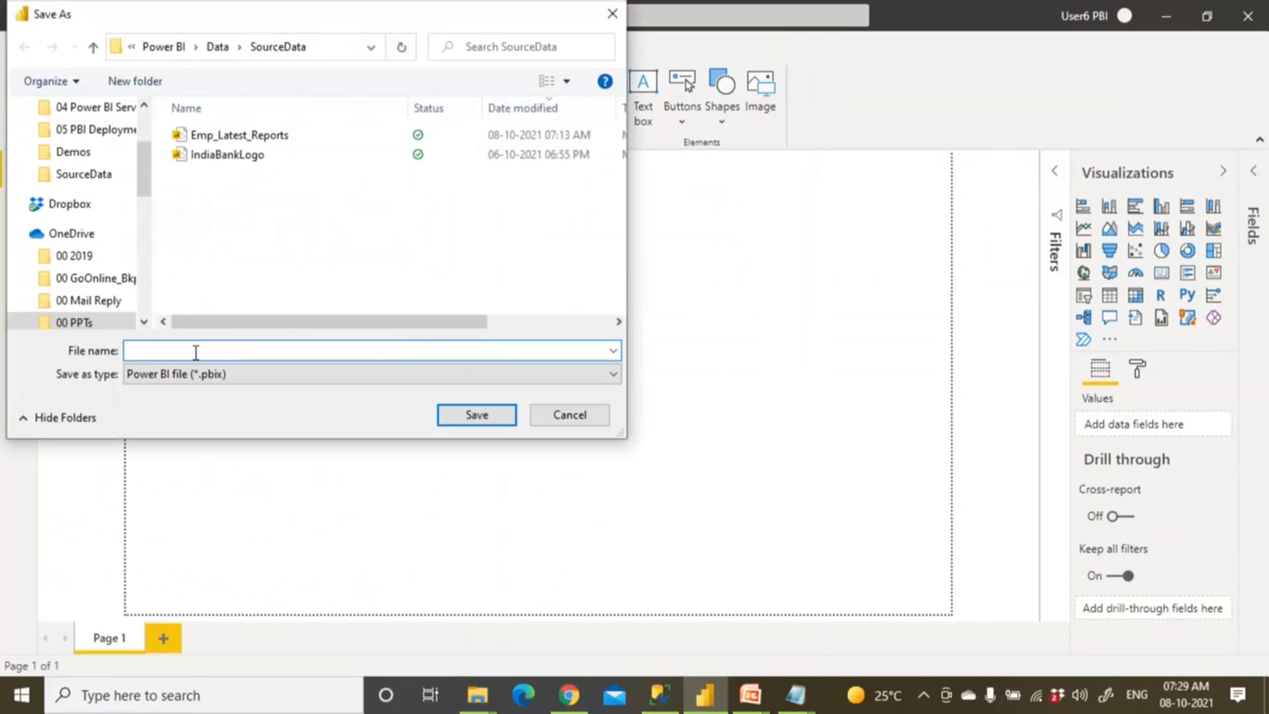
pyautogui.write('India')
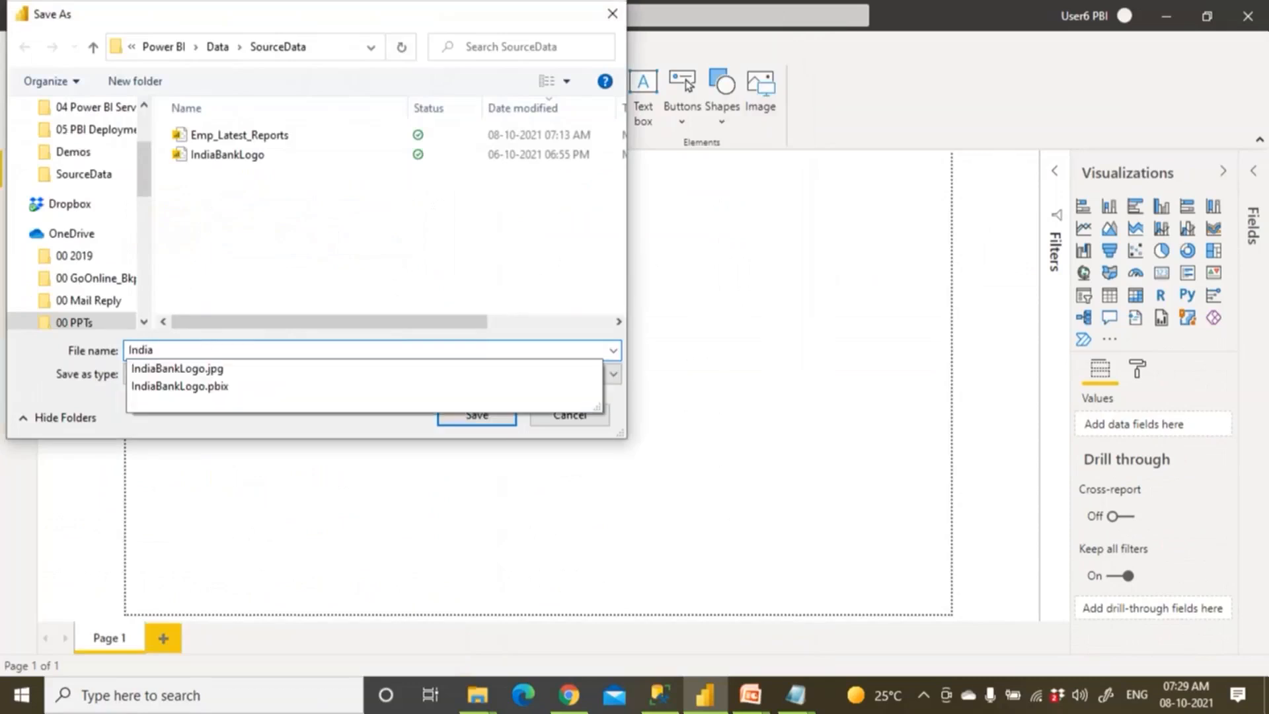
pyautogui.write('BankReport')
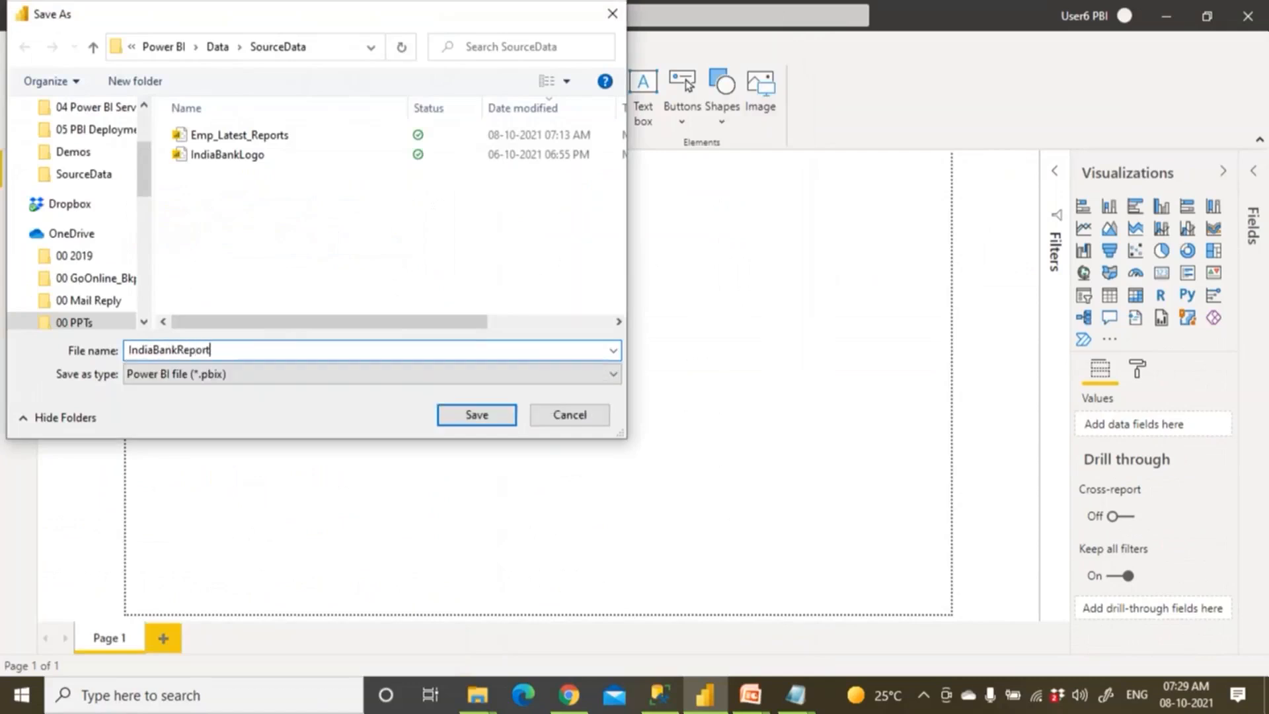
pyautogui.write('WithLogoAndName')
pyautogui.click(180, 374)
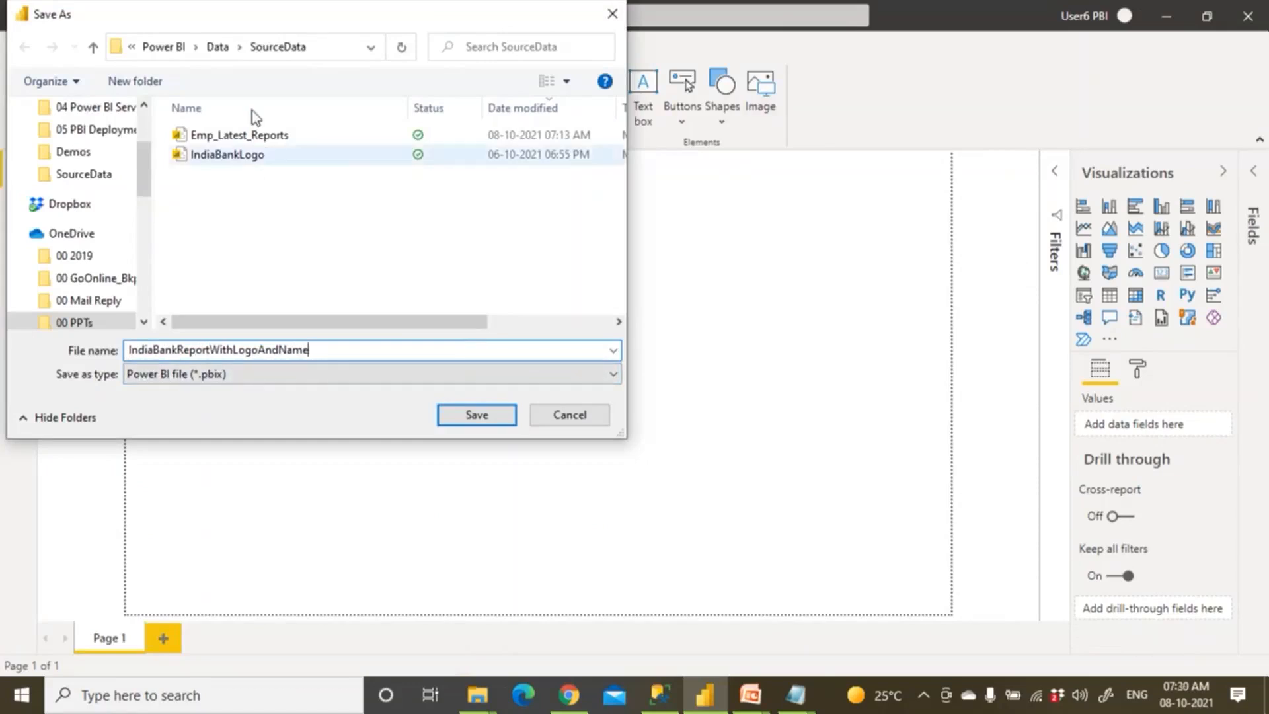
pyautogui.click(468, 417)
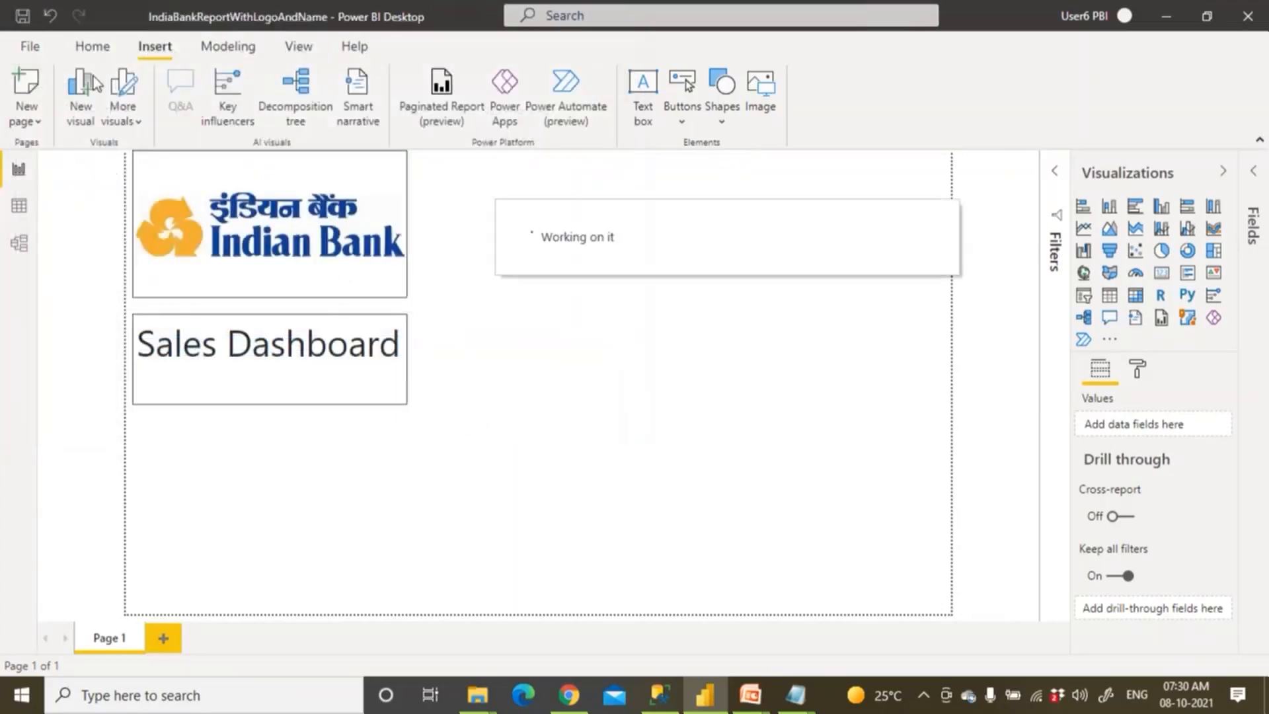
# - Connect the report to the Power BI dataset iBank_HR_Dataset from the Flipcart workspace
pyautogui.click(99, 51)
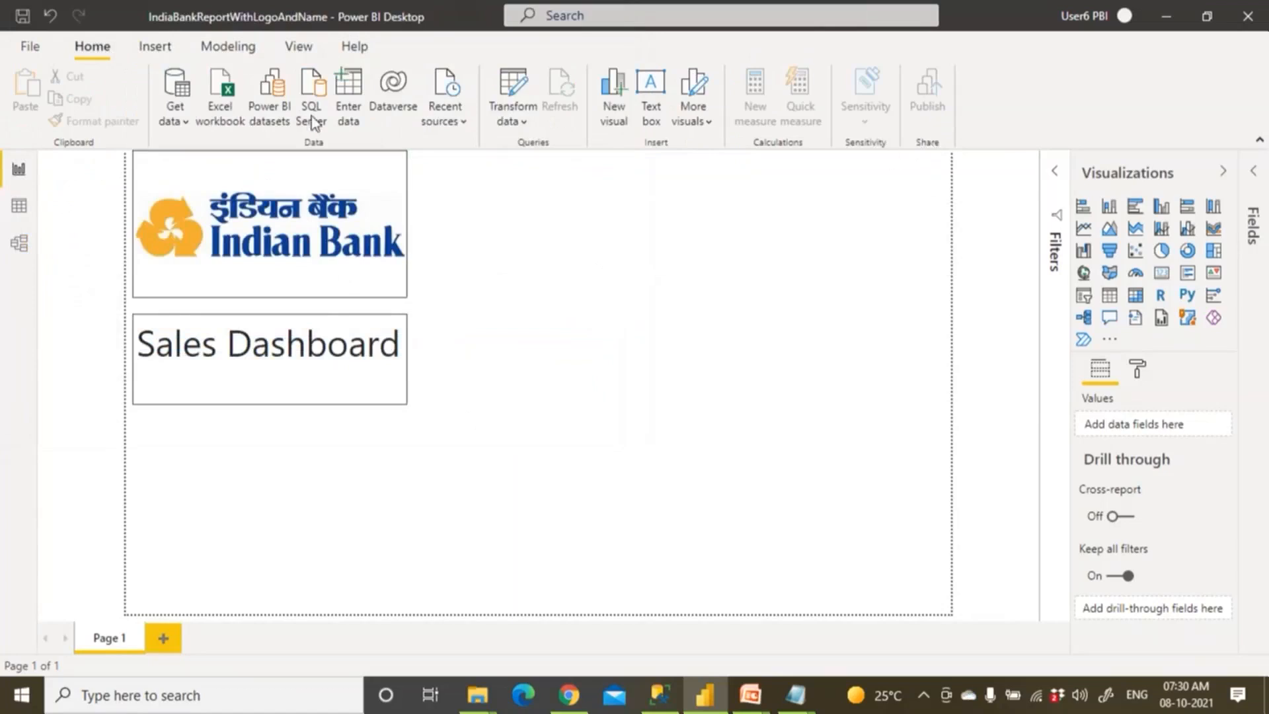
pyautogui.click(186, 119)
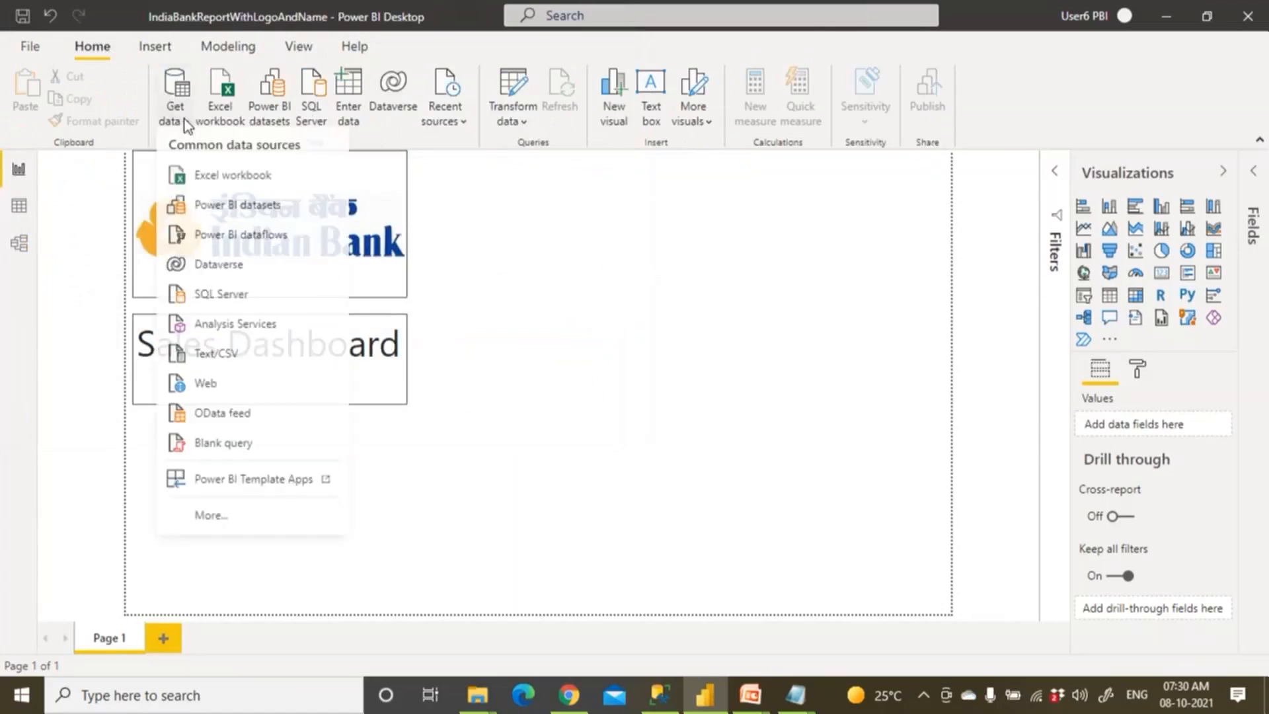
pyautogui.click(209, 212)
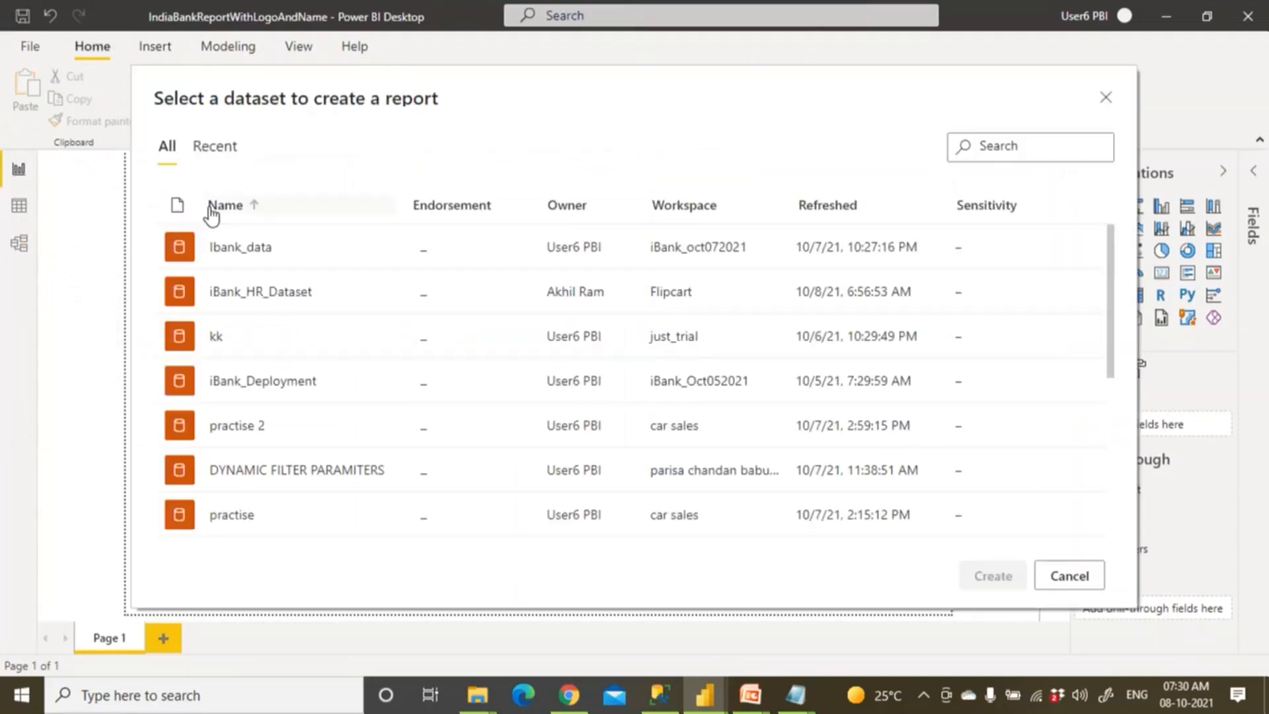
pyautogui.click(233, 294)
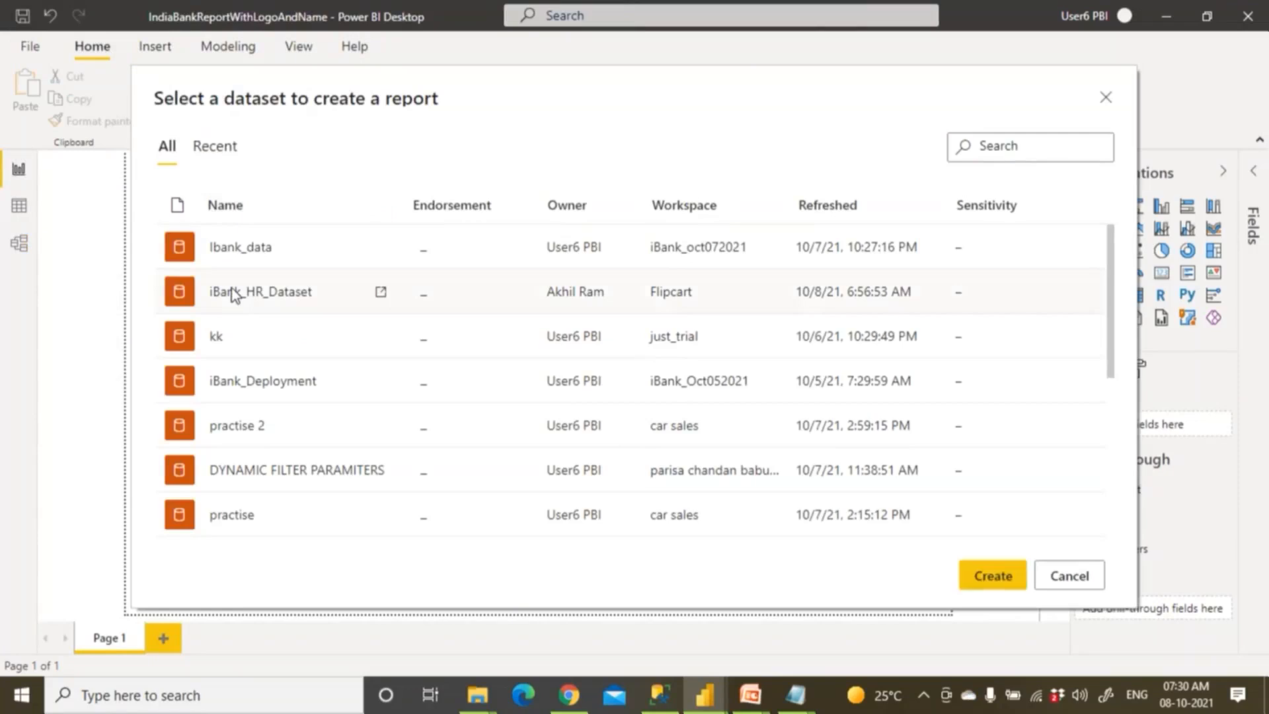
pyautogui.click(976, 581)
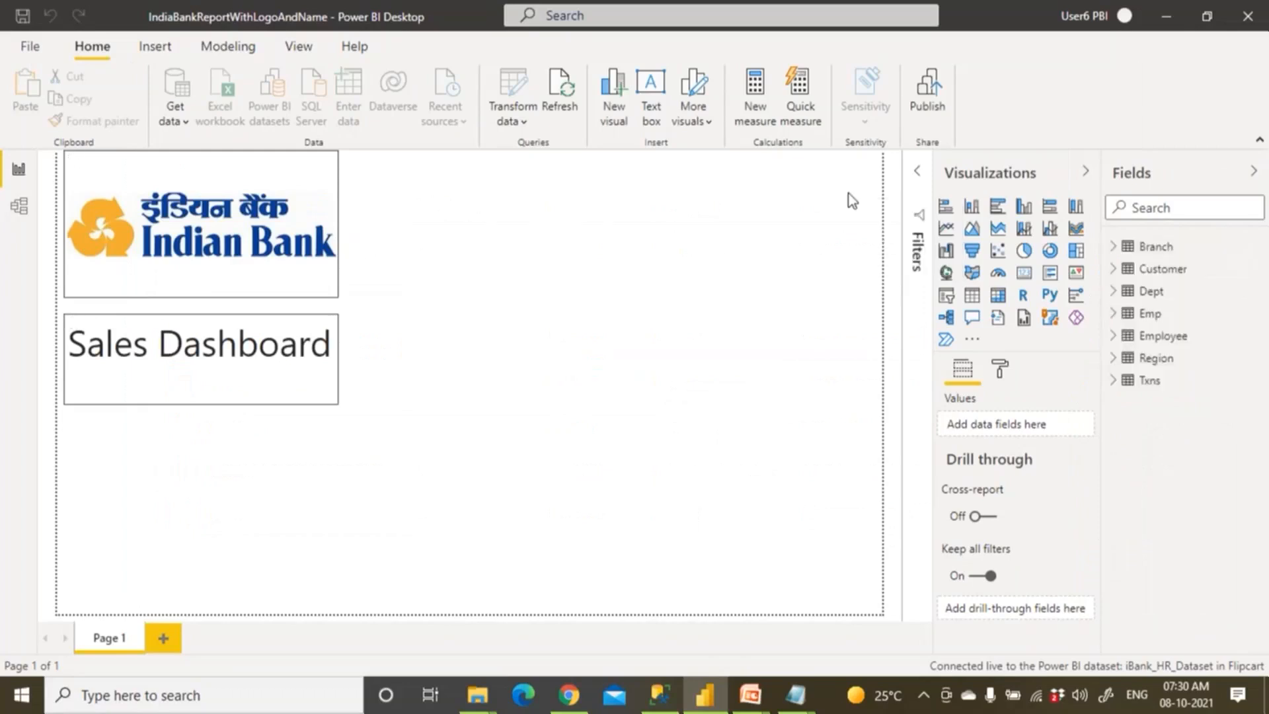
# - Publish the report to the Flipcart workspace, saving the changes, and close Power BI Desktop
pyautogui.click(924, 89)
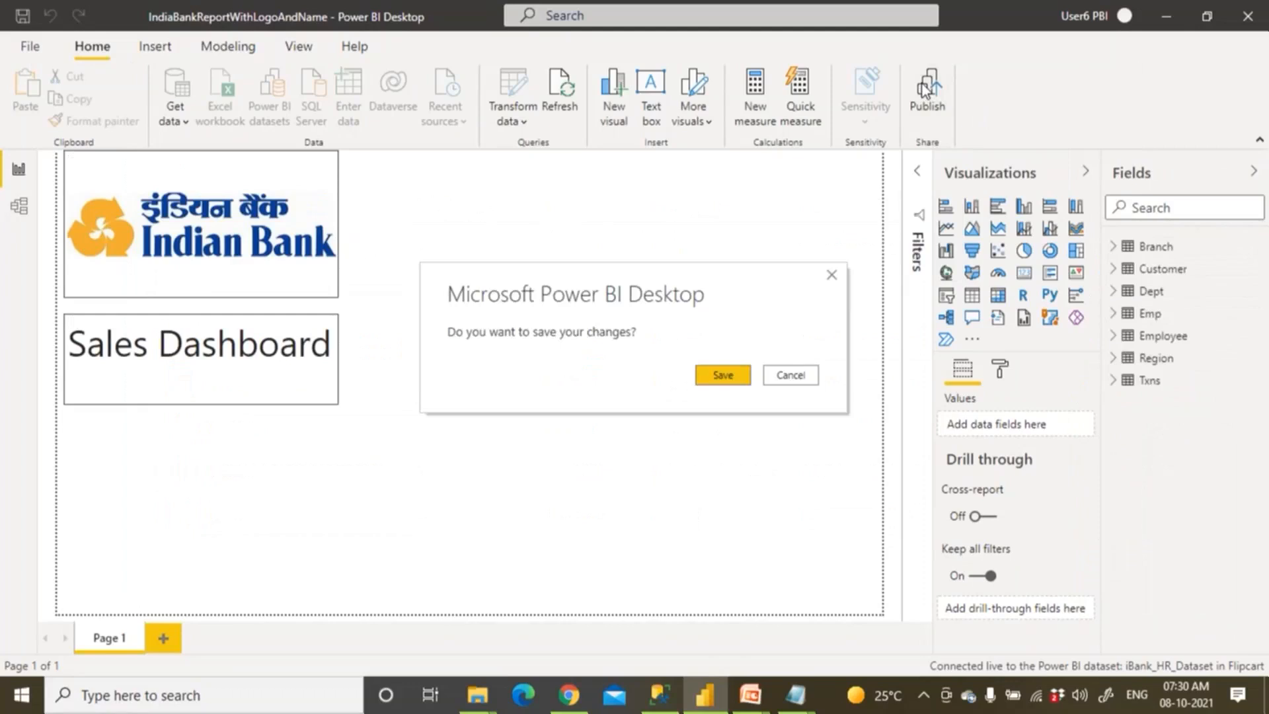
pyautogui.click(727, 376)
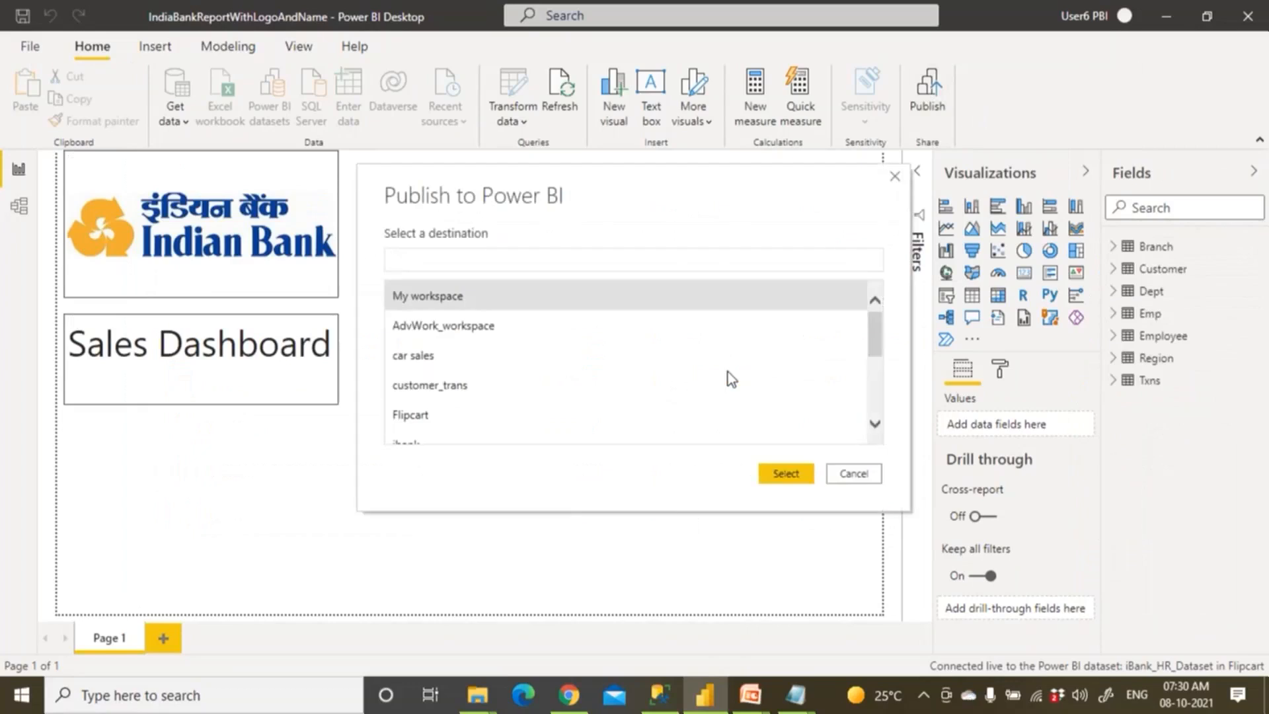
pyautogui.click(454, 417)
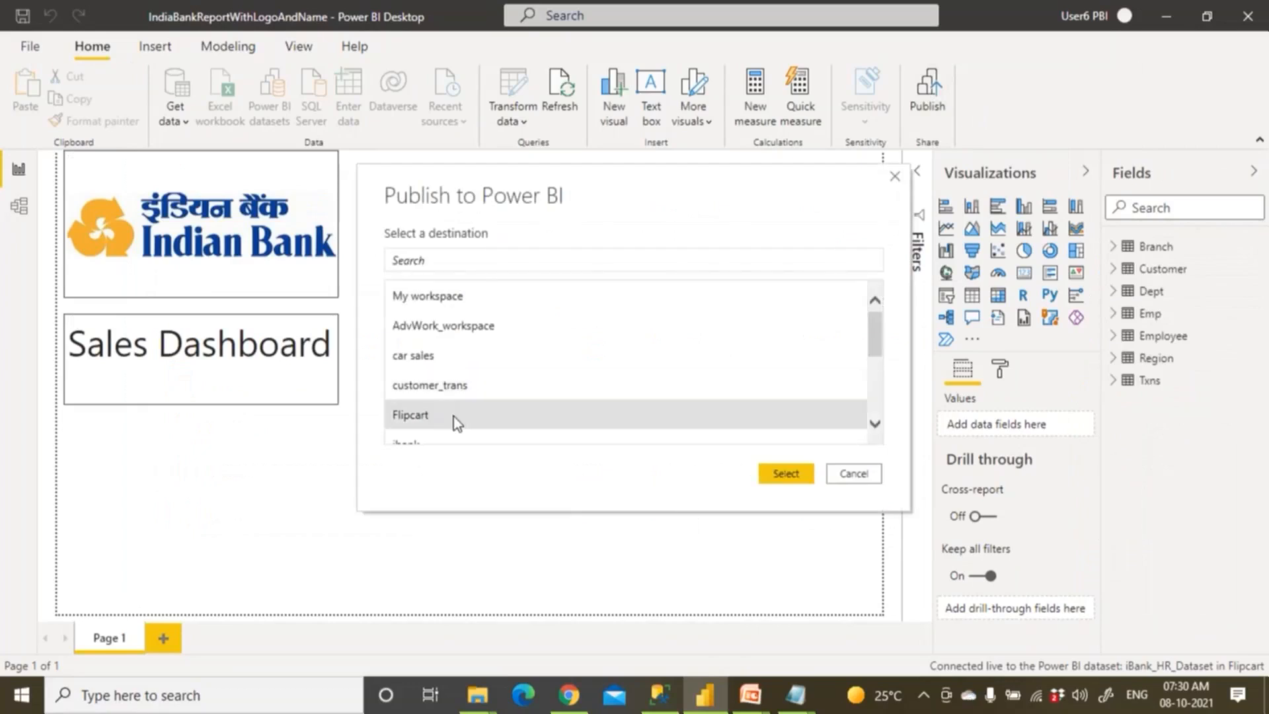
pyautogui.click(787, 473)
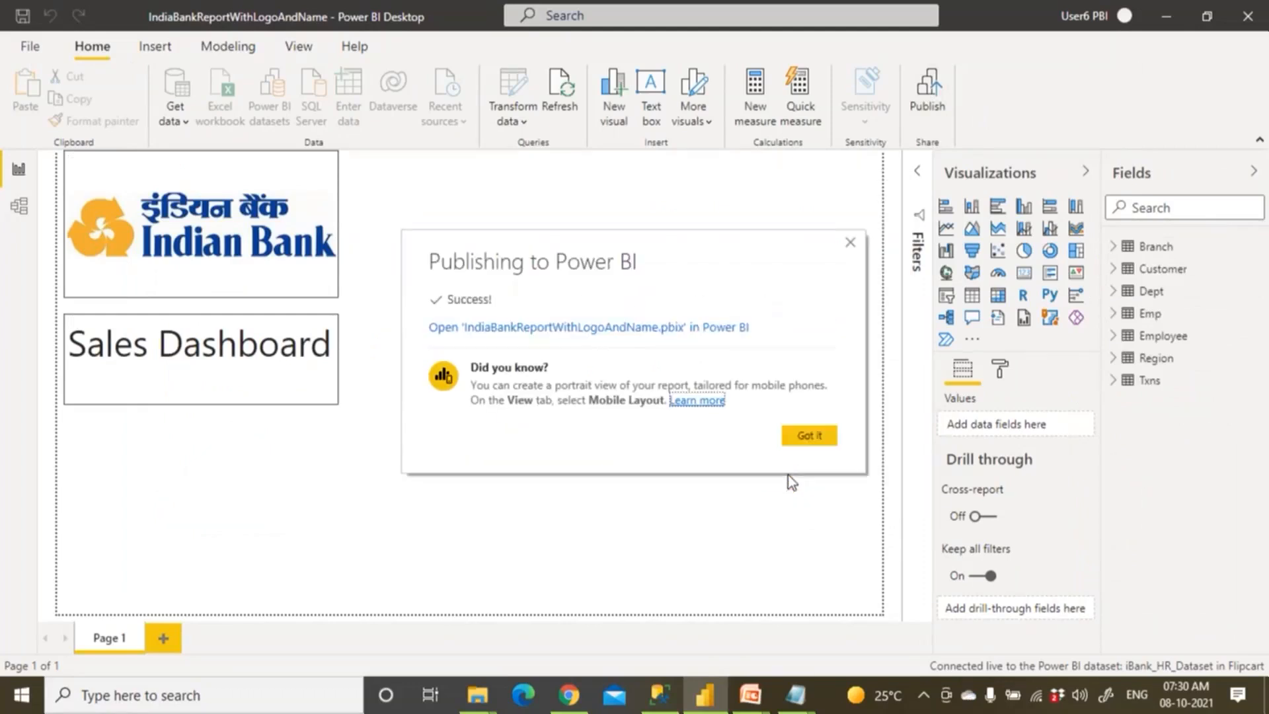
pyautogui.click(818, 439)
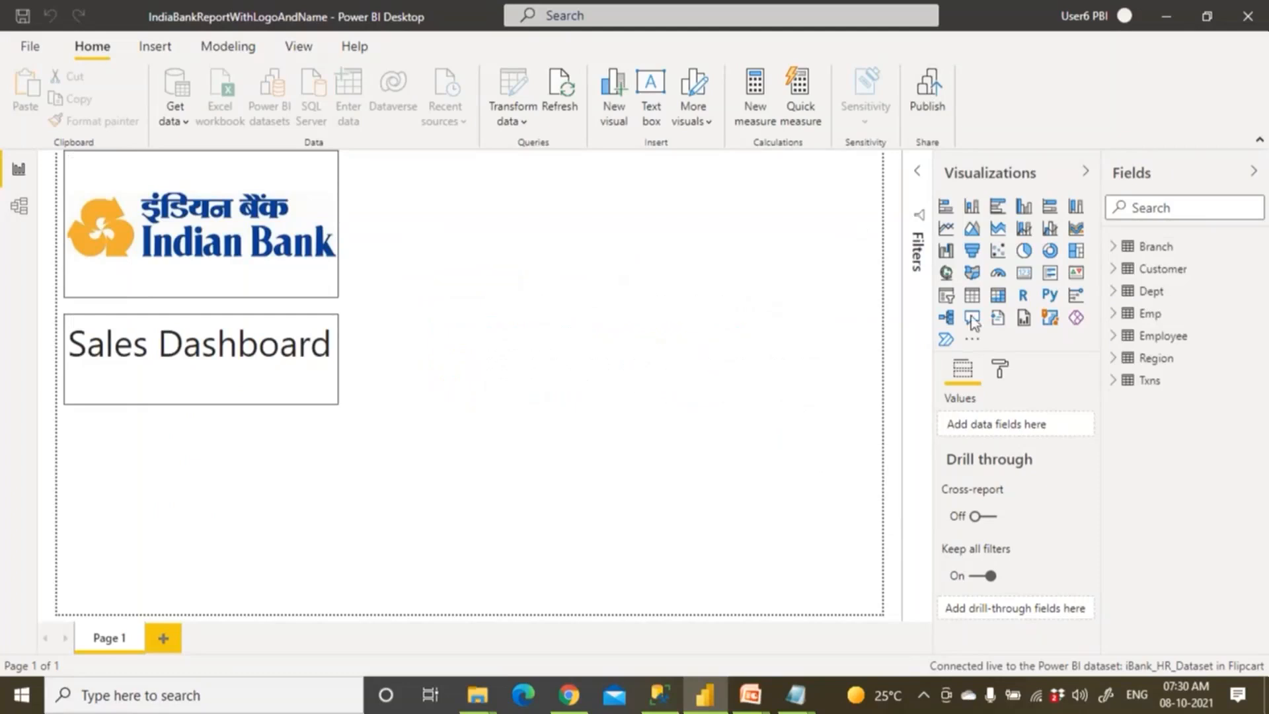
pyautogui.click(1248, 18)
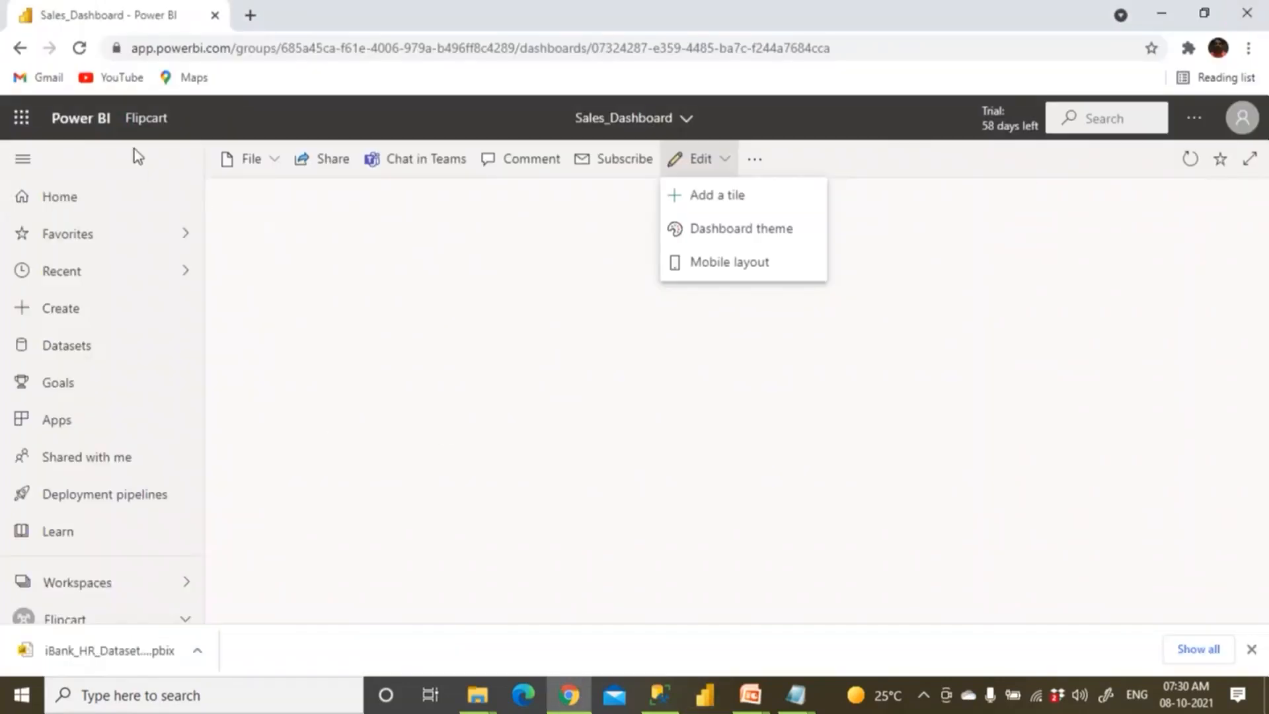
# - In the Power BI service in Chrome, open the published IndiaBankReportWithLogoAndName report from the Flipcart workspace content
pyautogui.click(142, 120)
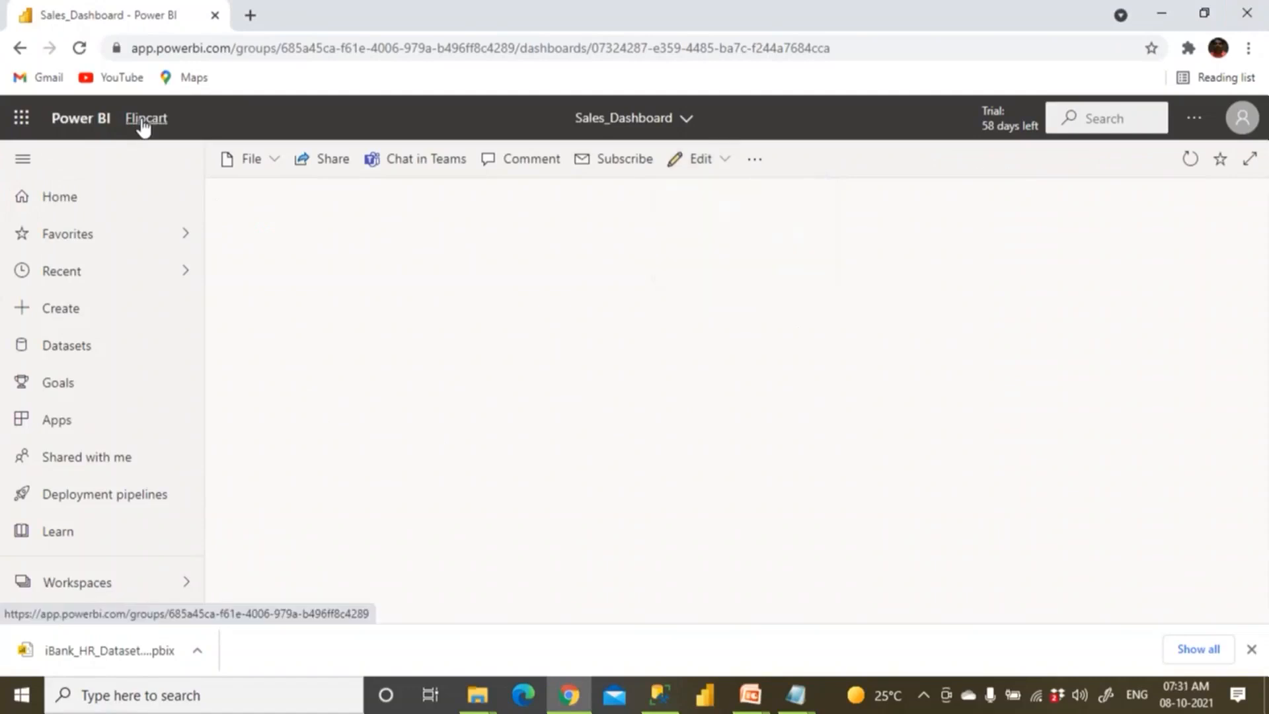
pyautogui.click(143, 124)
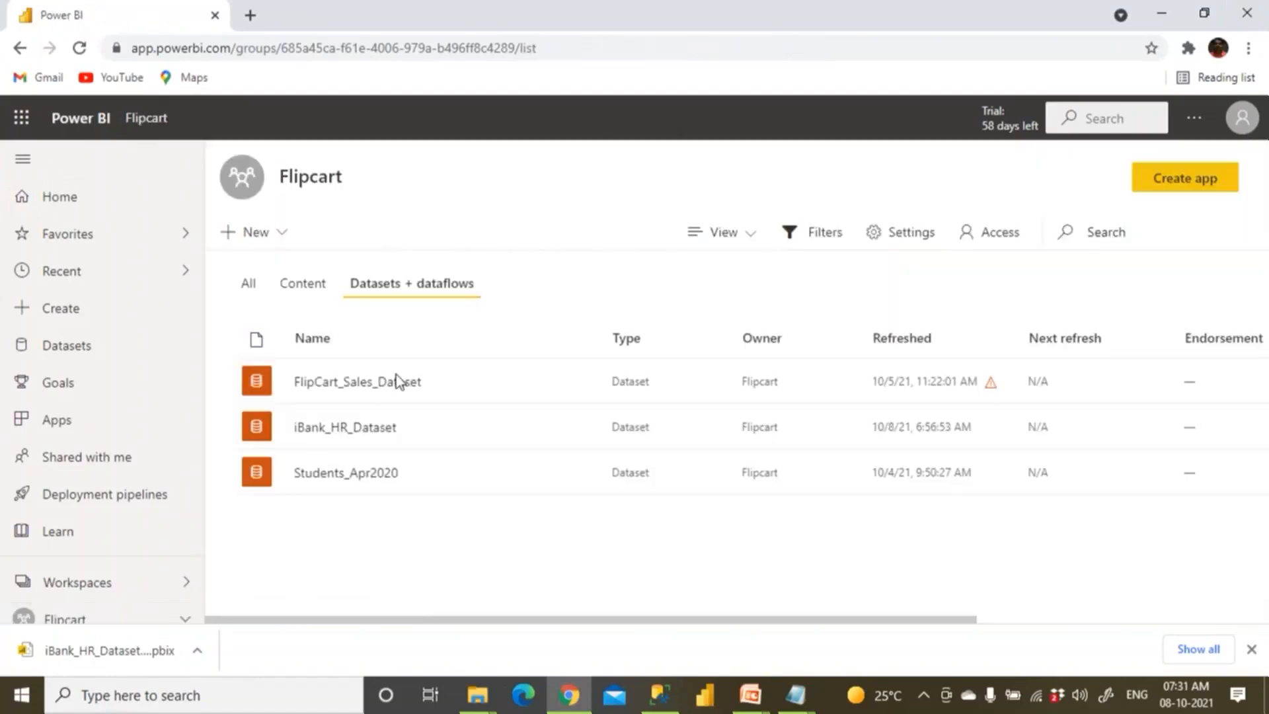
pyautogui.click(314, 297)
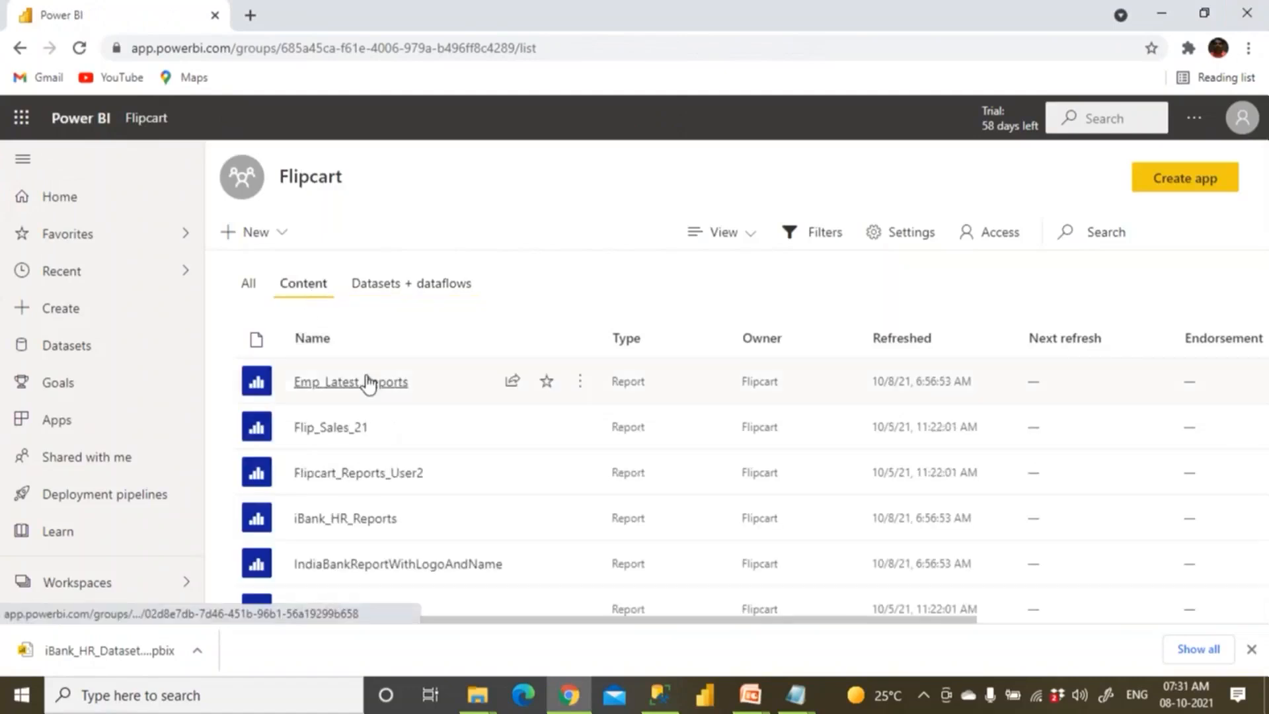
pyautogui.click(391, 566)
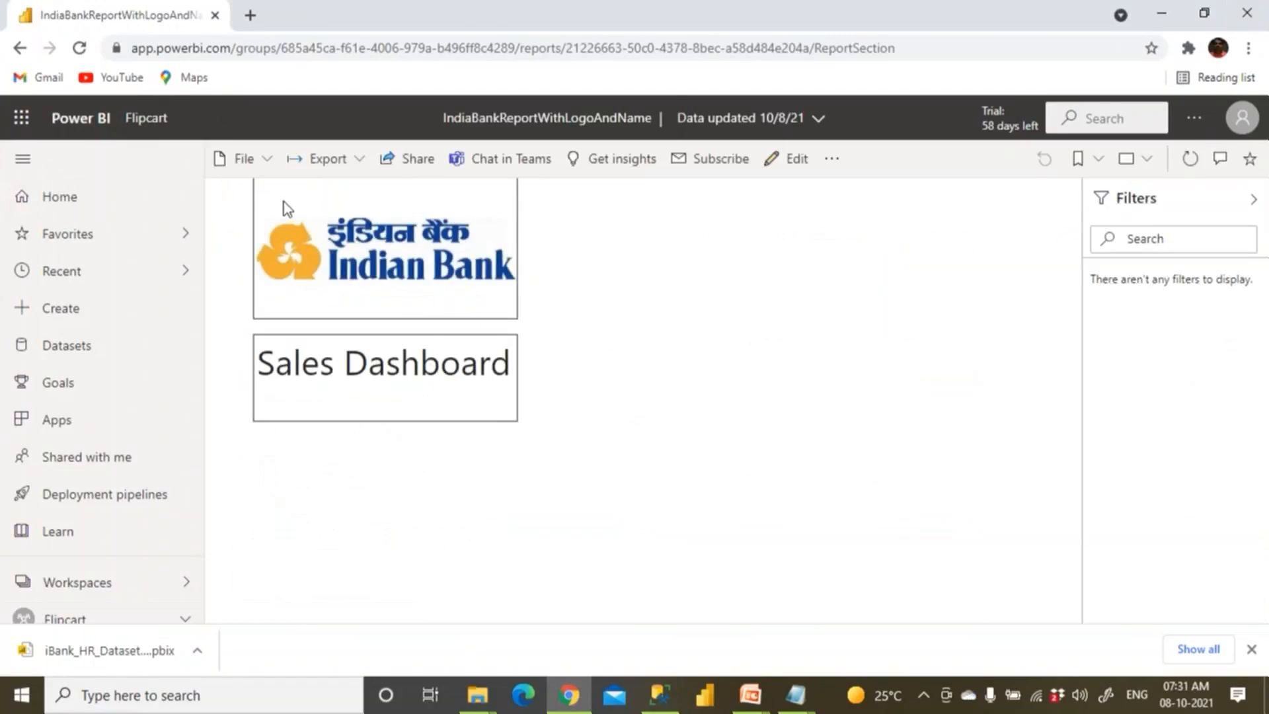
# - Return to the Flipcart workspace content and open Sales_Dashboard to check it
pyautogui.click(147, 119)
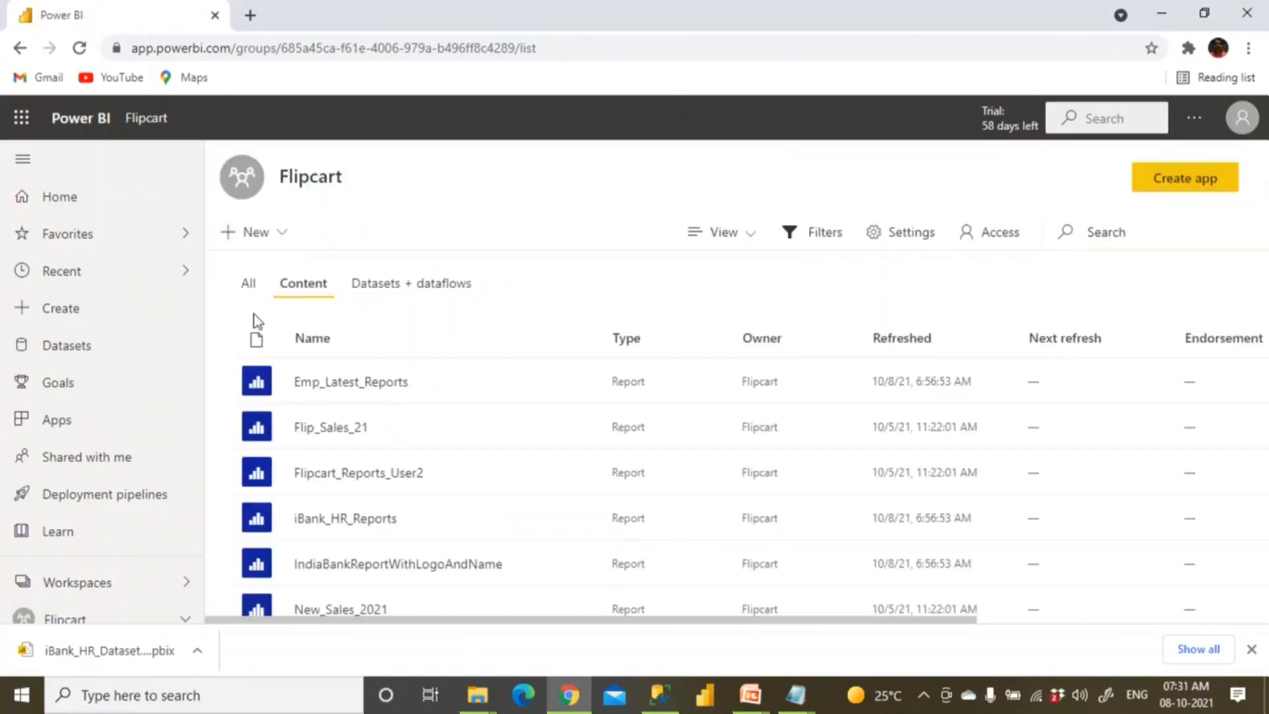
pyautogui.scroll(-2, 320, 378)
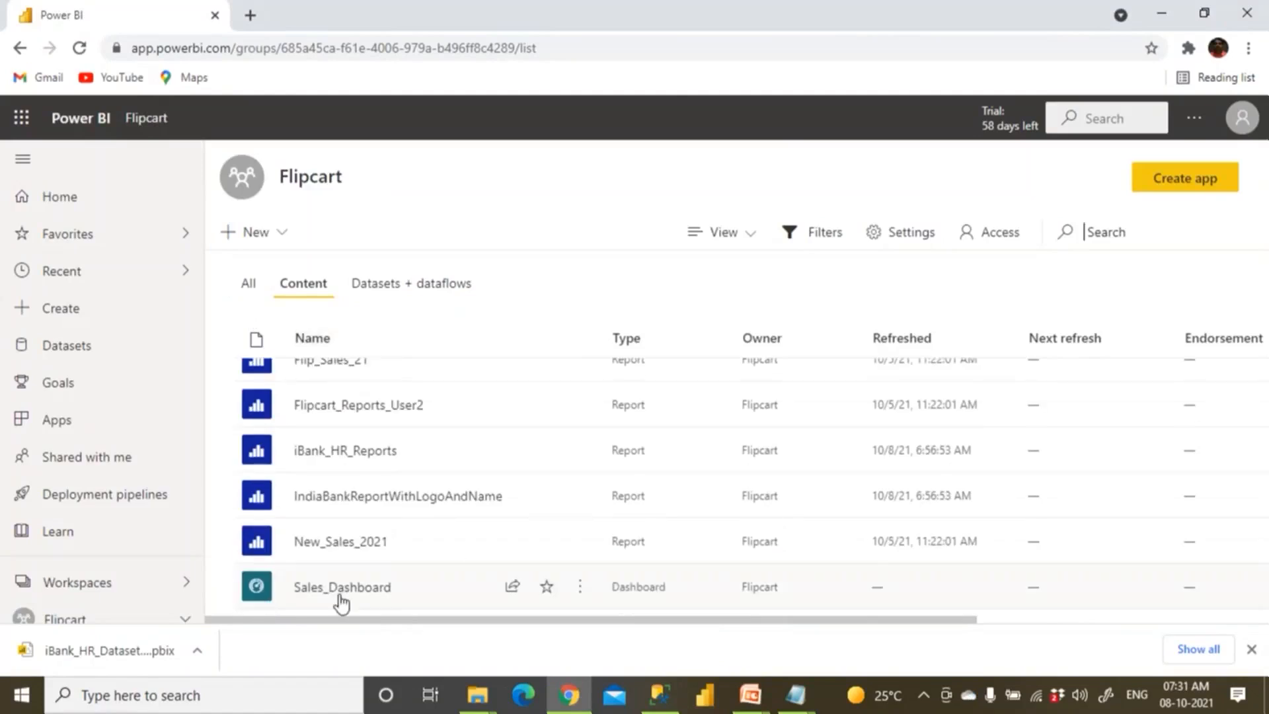
pyautogui.click(340, 590)
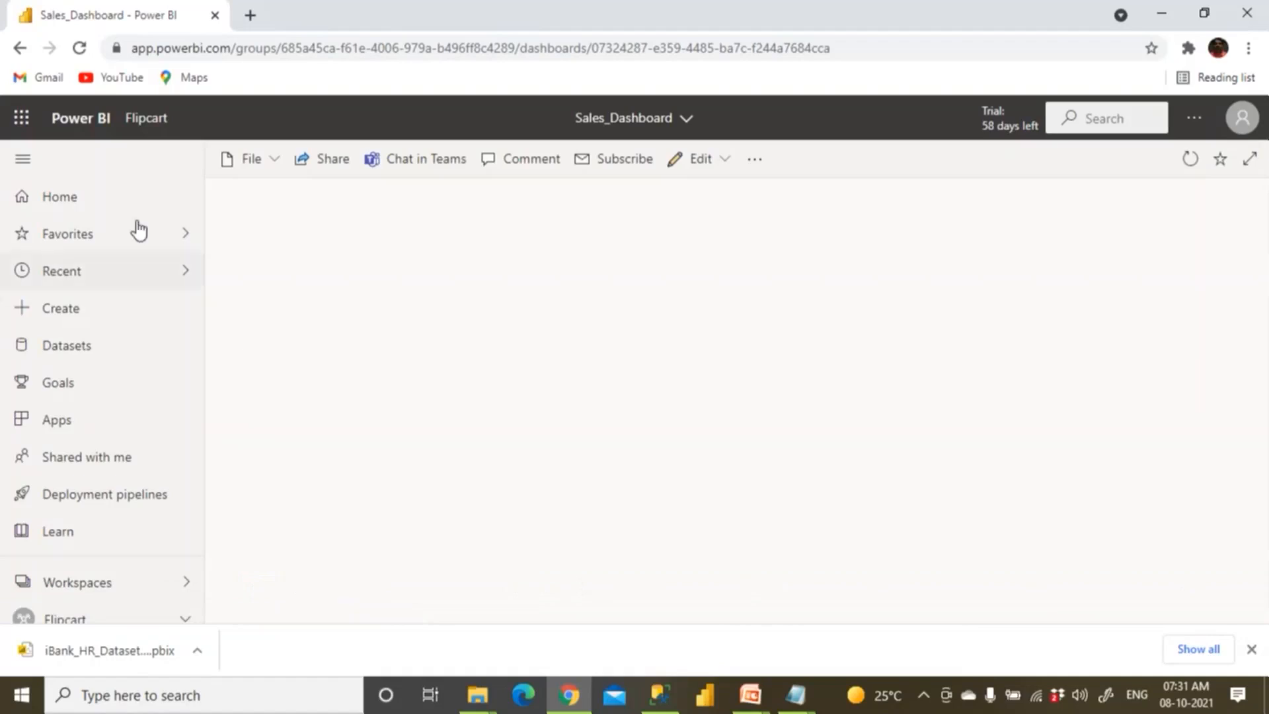
# - Reopen the IndiaBankReportWithLogoAndName report from the Flipcart workspace and switch it to edit mode
pyautogui.click(147, 119)
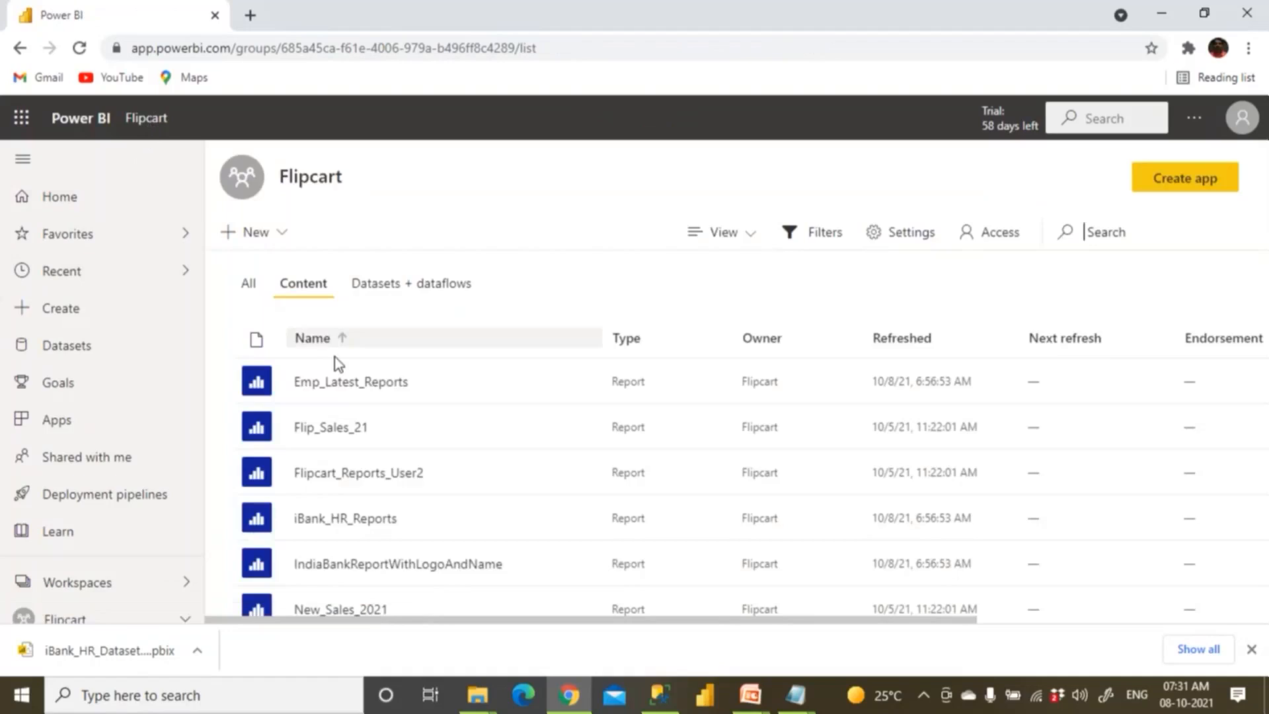
pyautogui.click(465, 569)
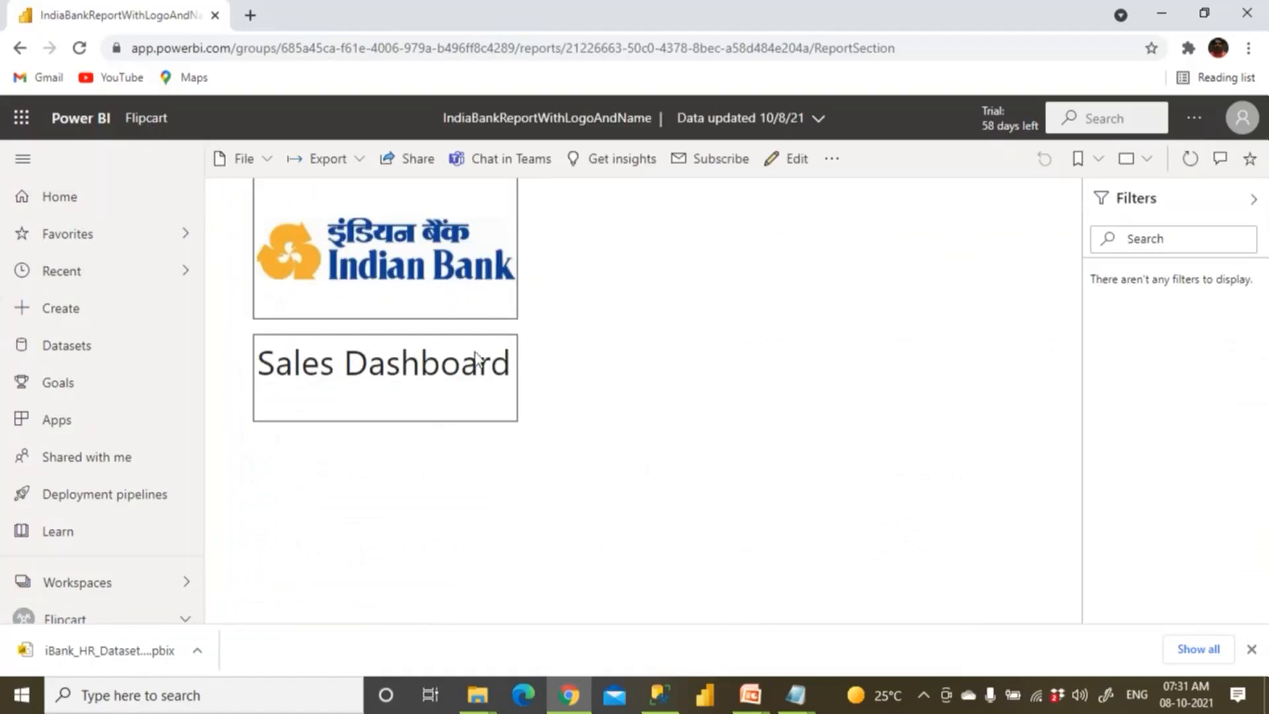
pyautogui.click(797, 159)
# - Change the font color of the "Sales Dashboard" text in the text box to light orange
pyautogui.click(480, 400)
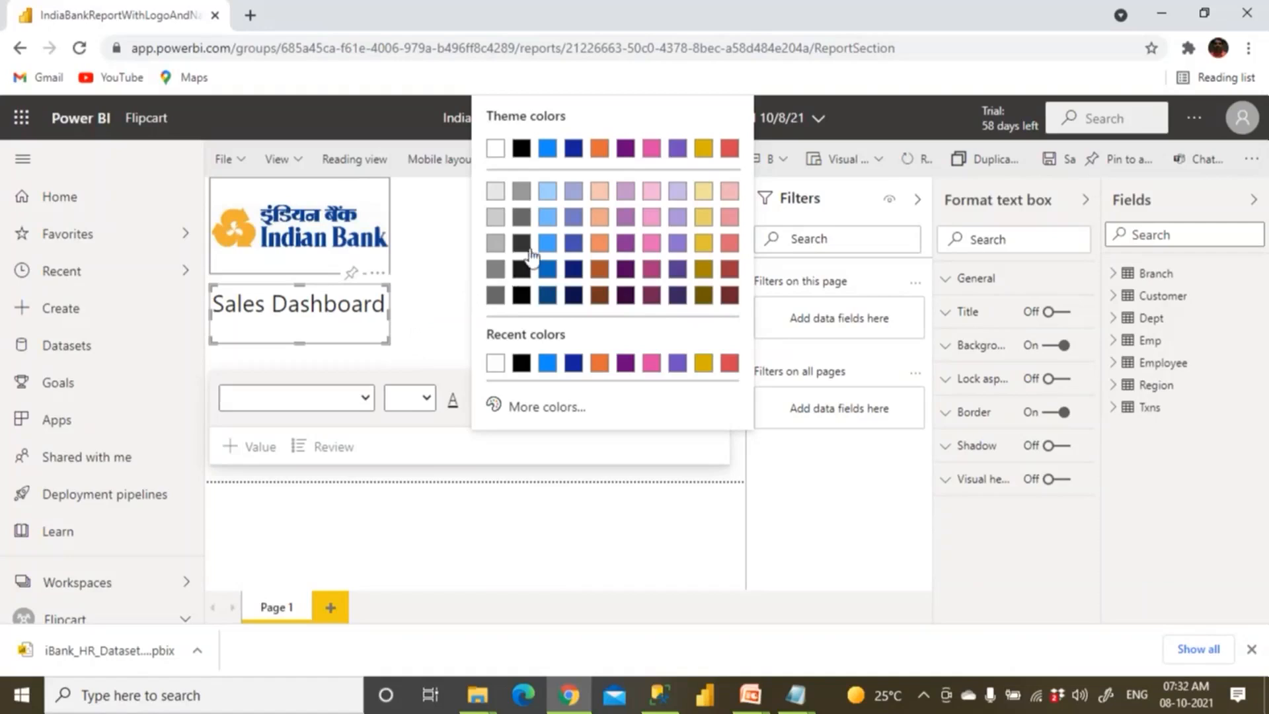
pyautogui.click(406, 347)
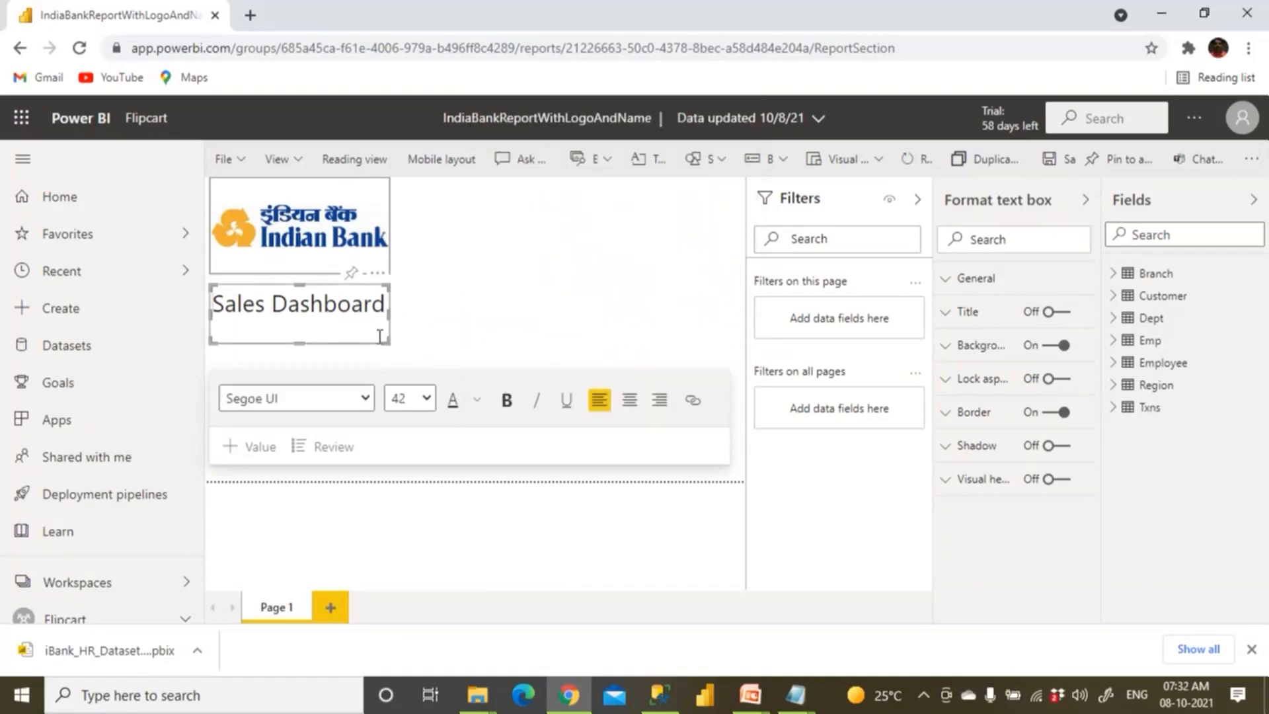
pyautogui.moveTo(386, 308); pyautogui.dragTo(170, 311)
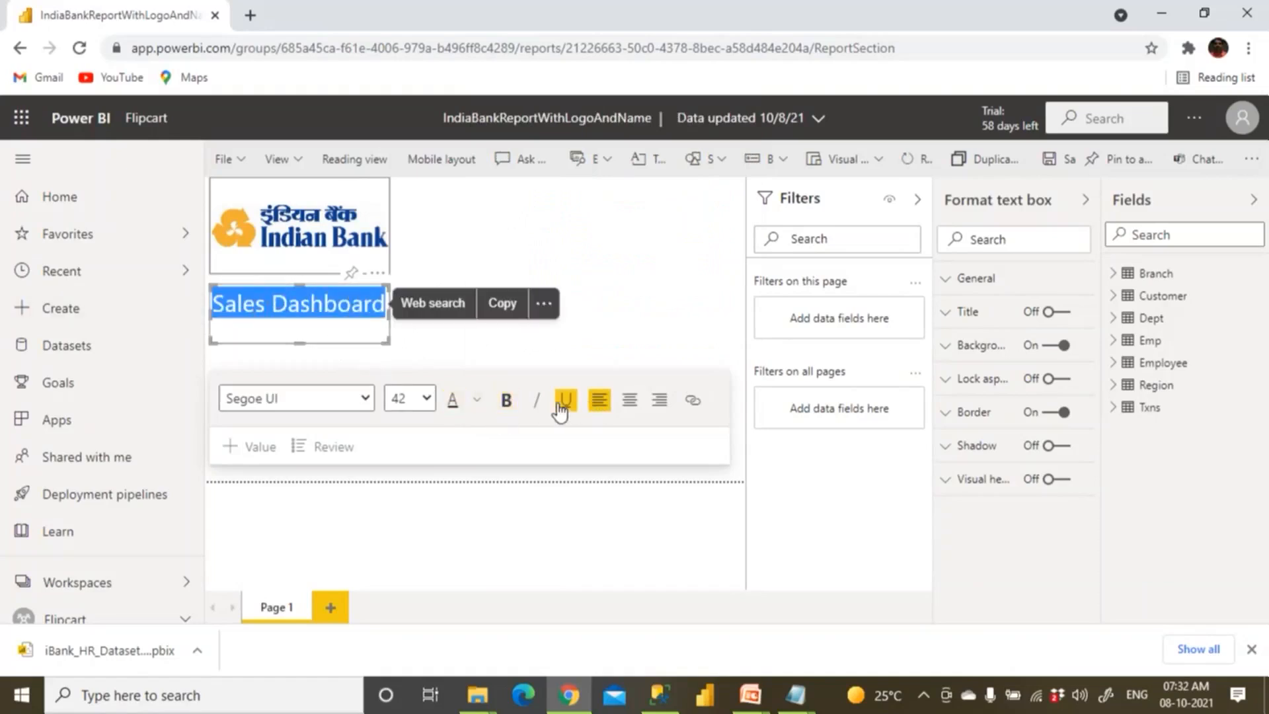
pyautogui.click(477, 400)
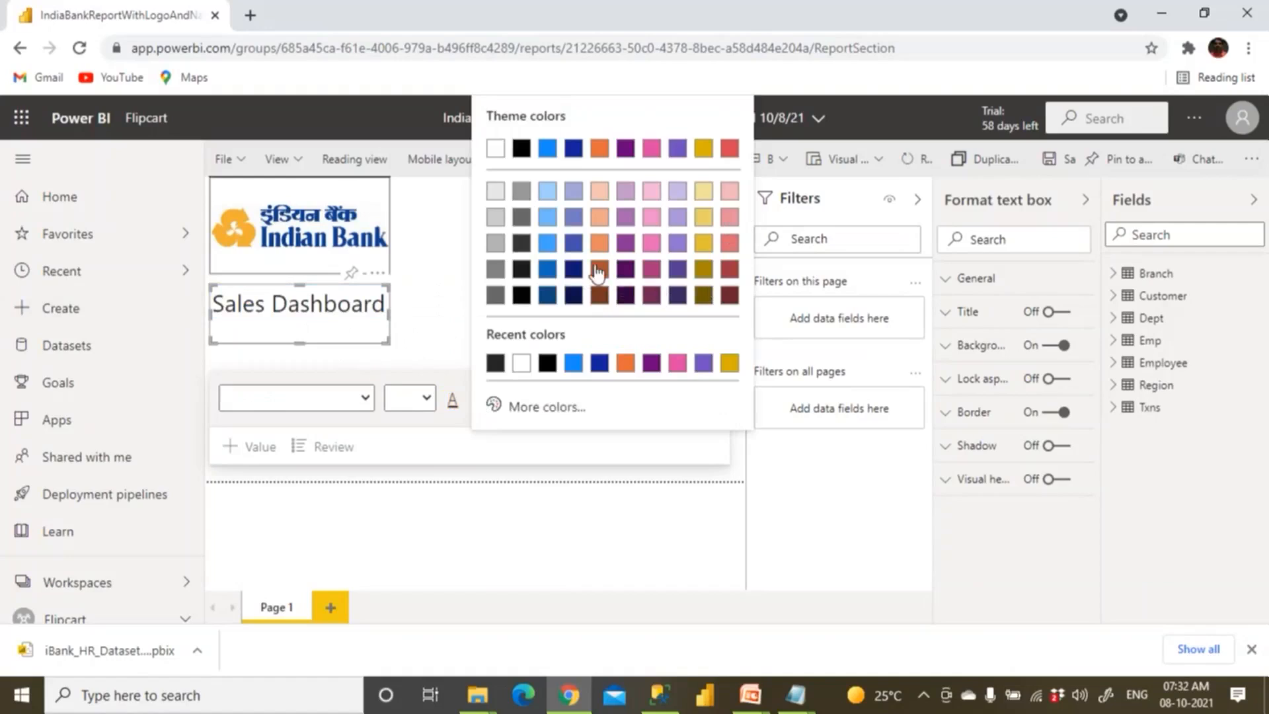
pyautogui.click(598, 243)
pyautogui.click(572, 241)
pyautogui.click(369, 248)
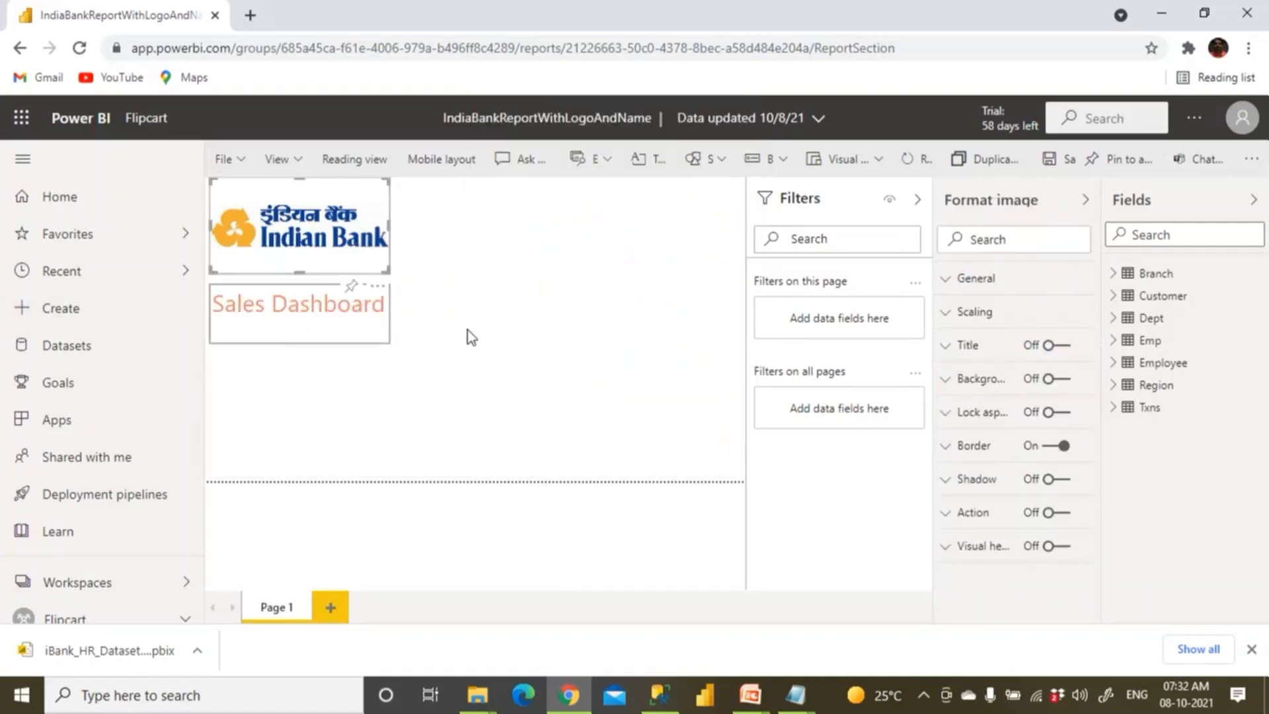
# - Return to the Flipcart workspace, saving the report changes, and reopen IndiaBankReportWithLogoAndName to check the text color
pyautogui.click(158, 128)
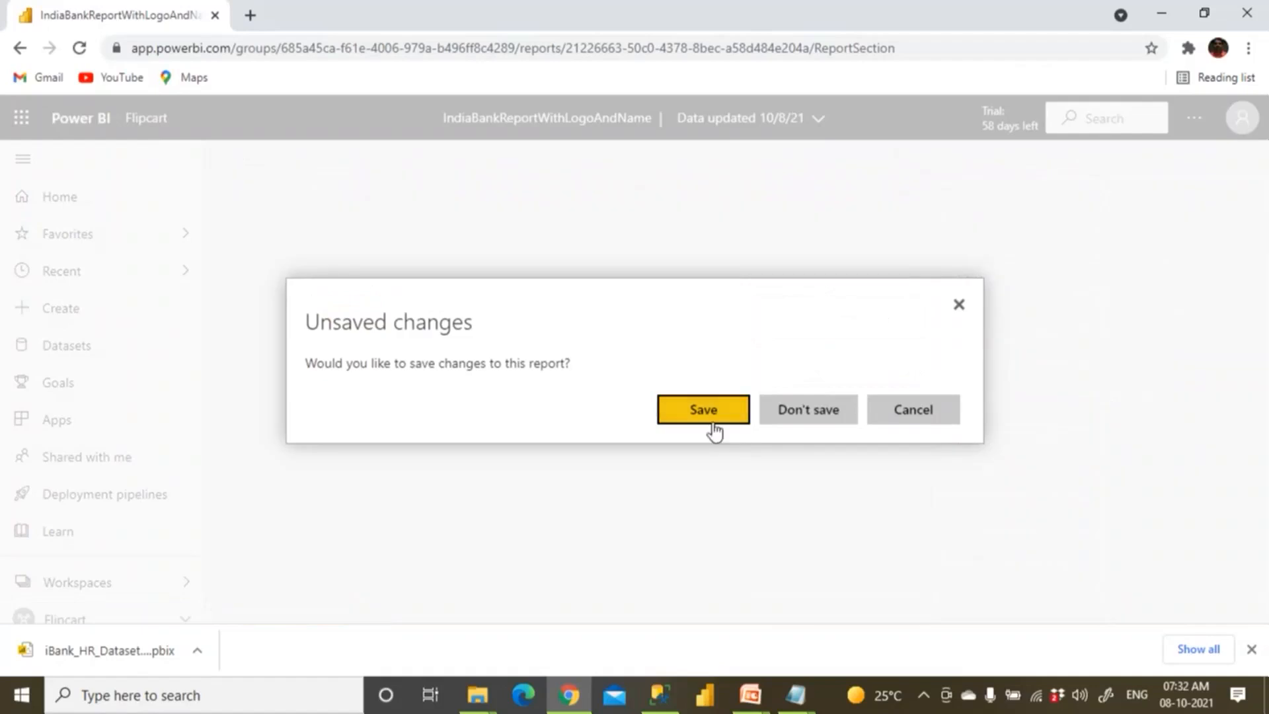
pyautogui.click(711, 415)
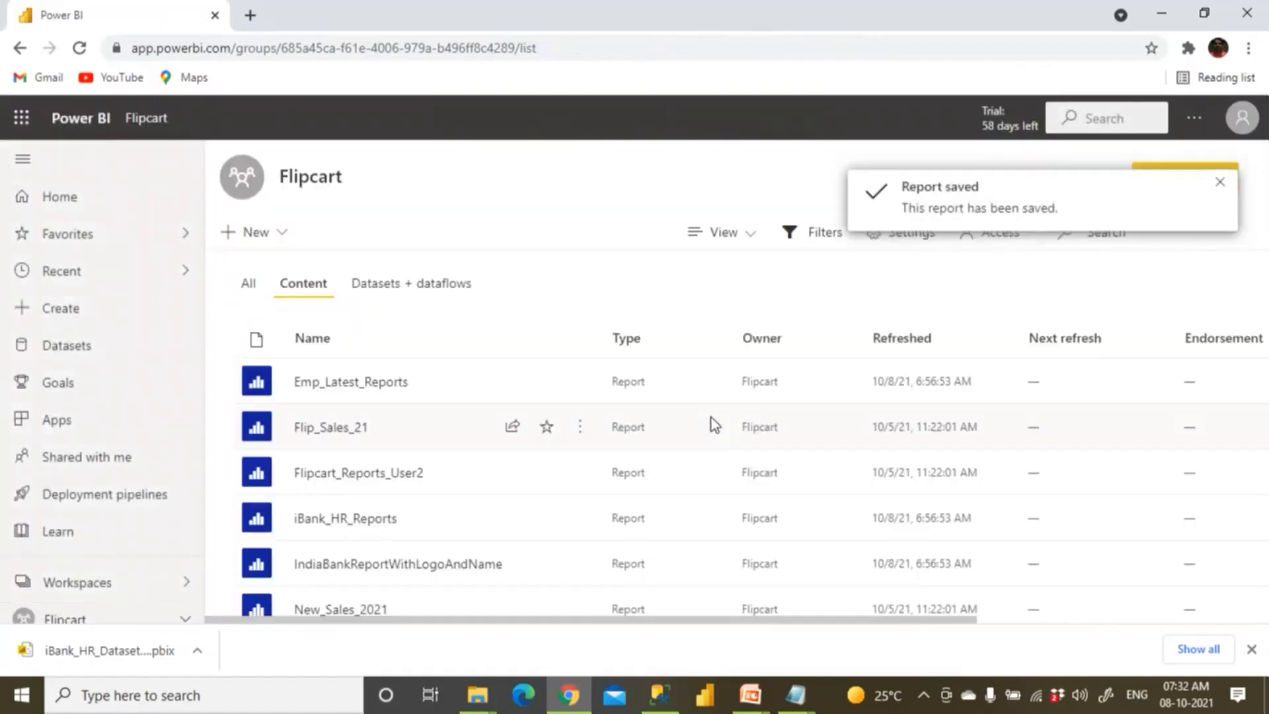
pyautogui.scroll(-1, 592, 460)
pyautogui.click(489, 504)
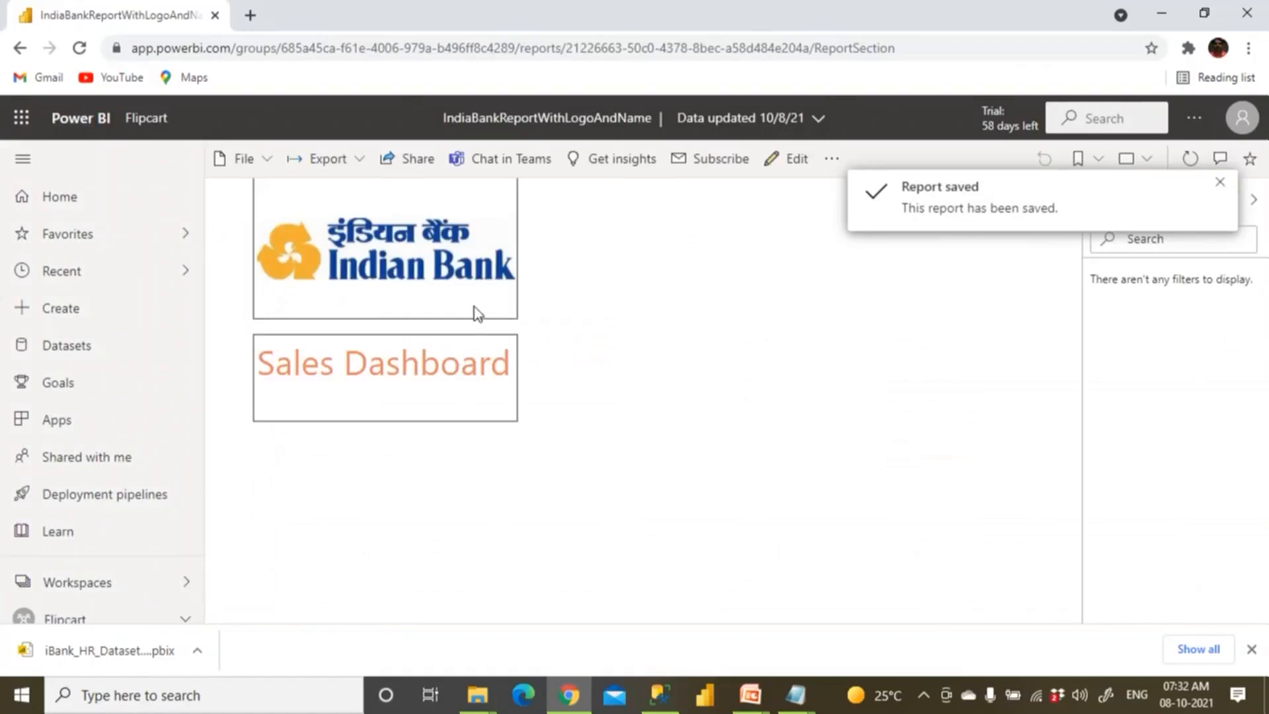
# - Go back to the Flipcart workspace, open the Emp_Latest_Reports report and switch it to edit mode
pyautogui.click(144, 118)
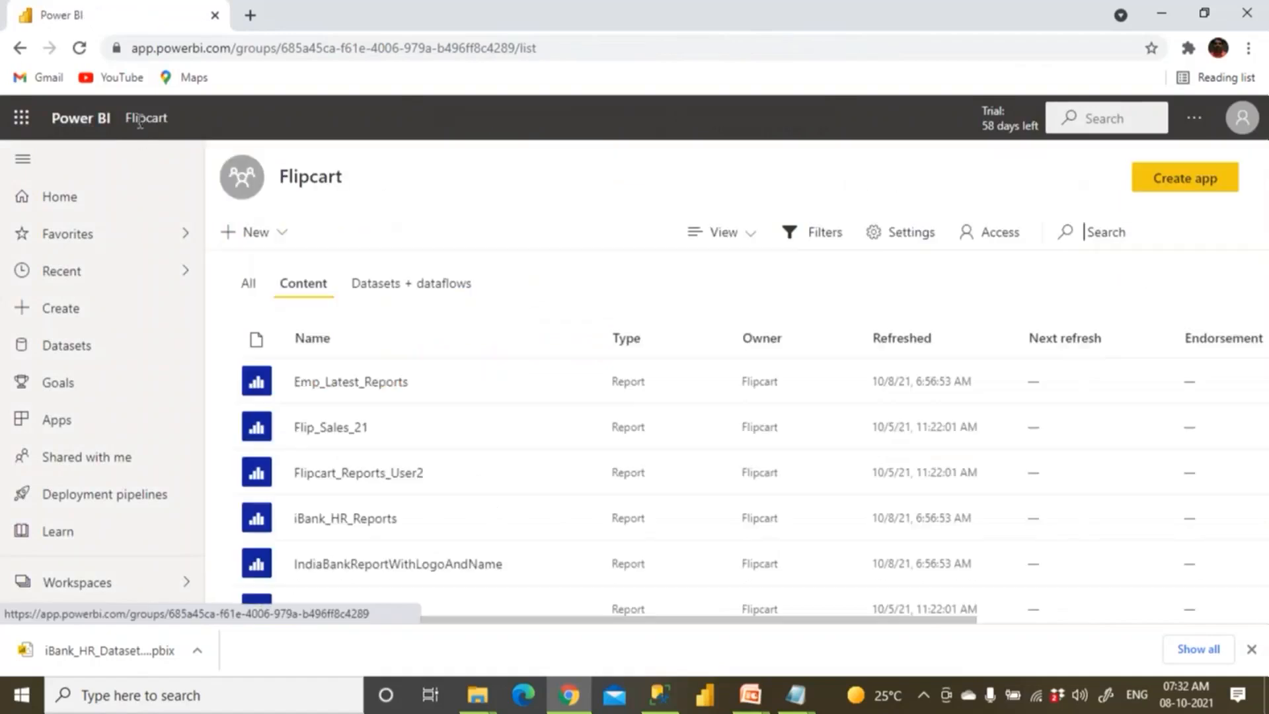
pyautogui.click(357, 388)
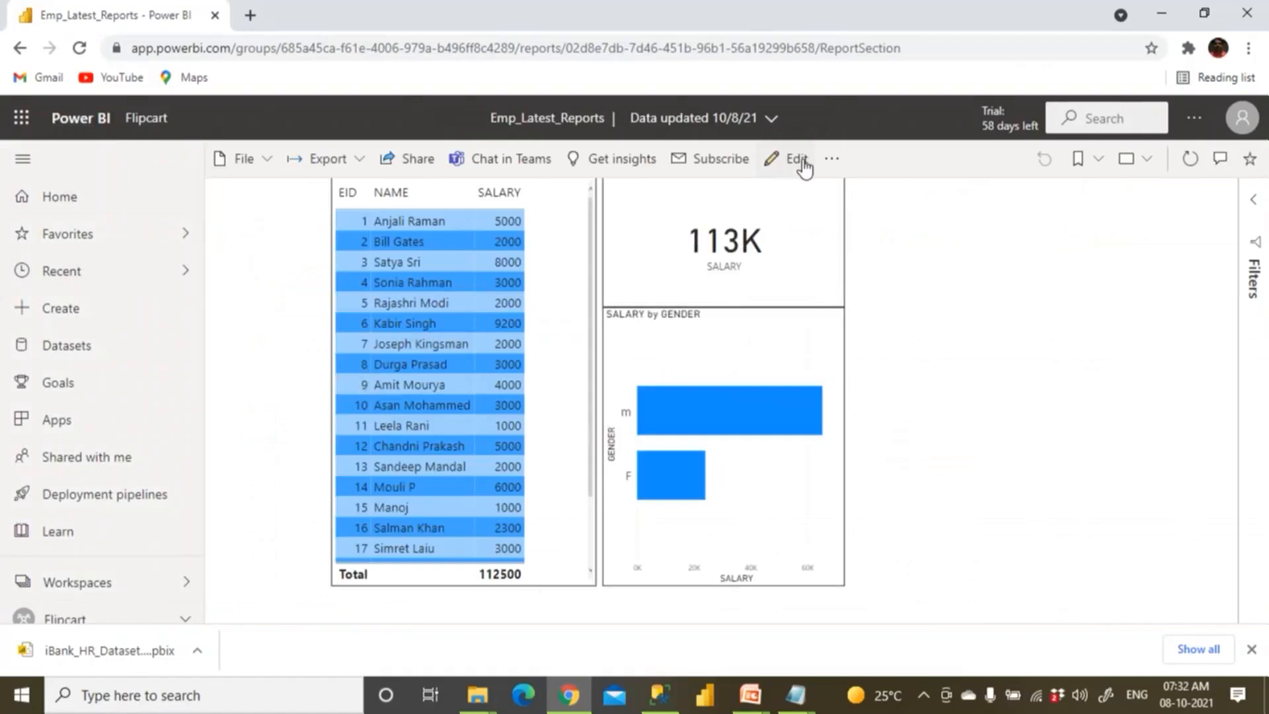
pyautogui.click(829, 160)
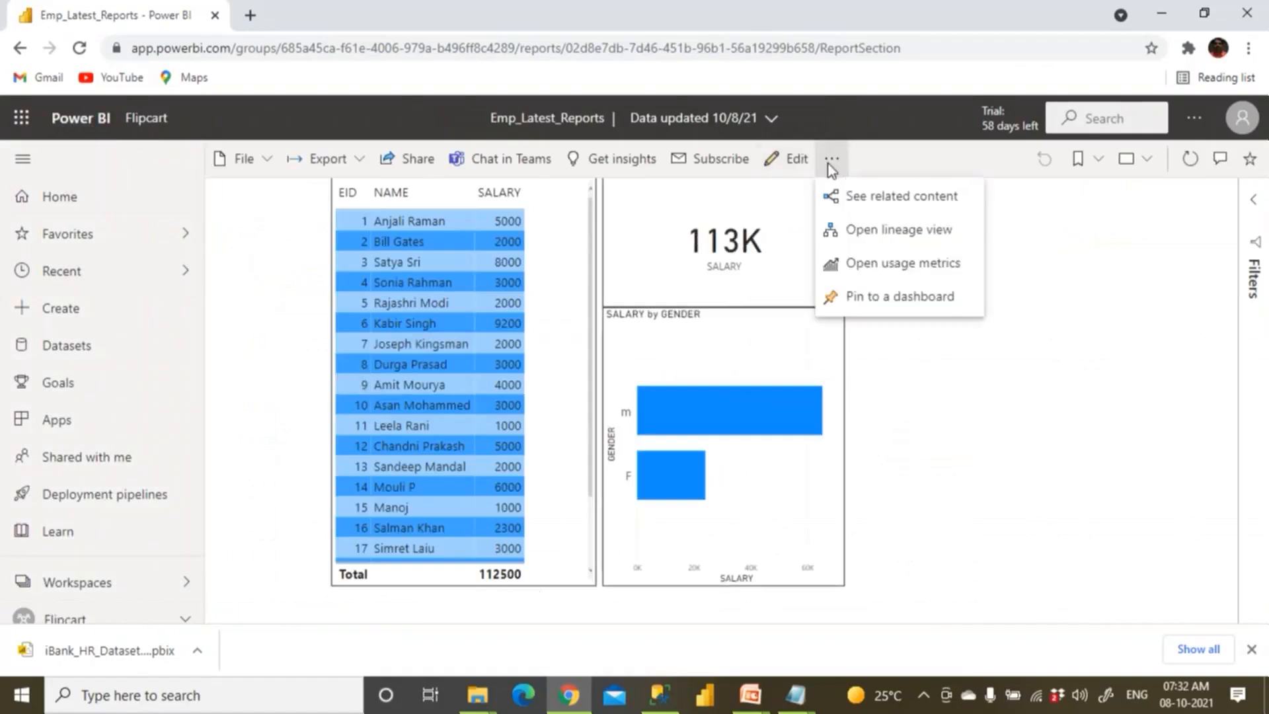
pyautogui.click(795, 167)
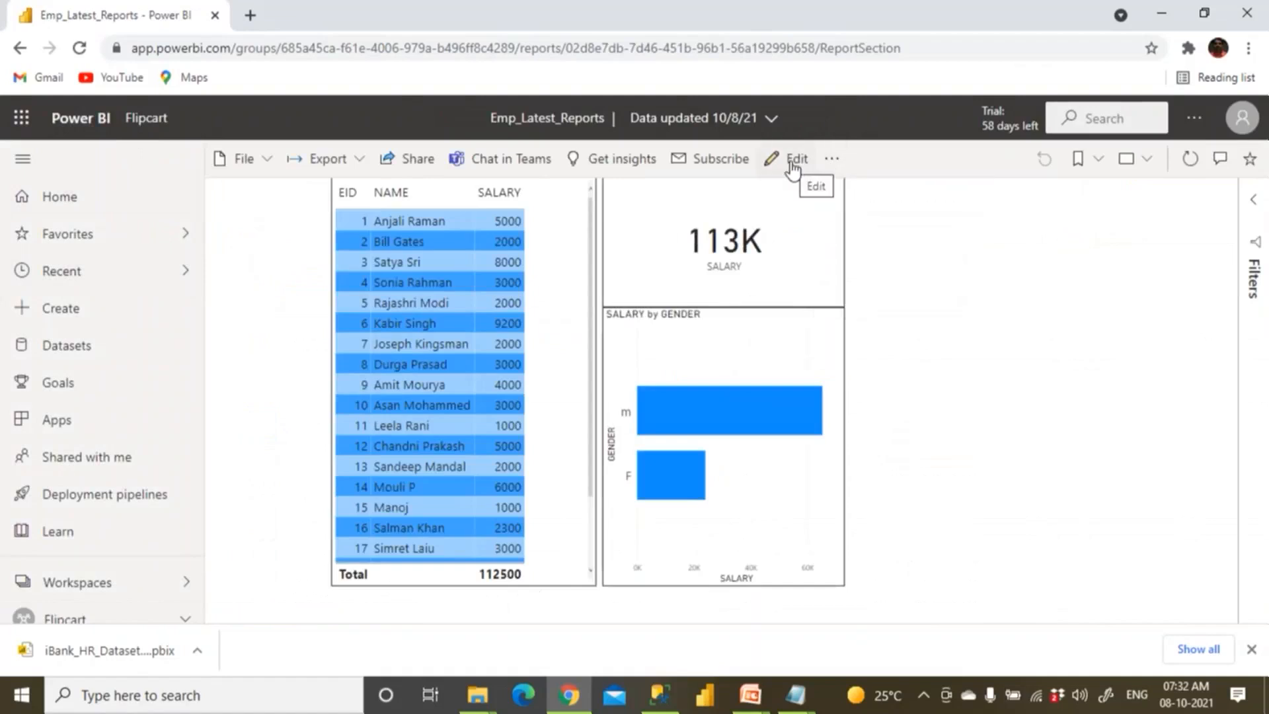
pyautogui.click(794, 167)
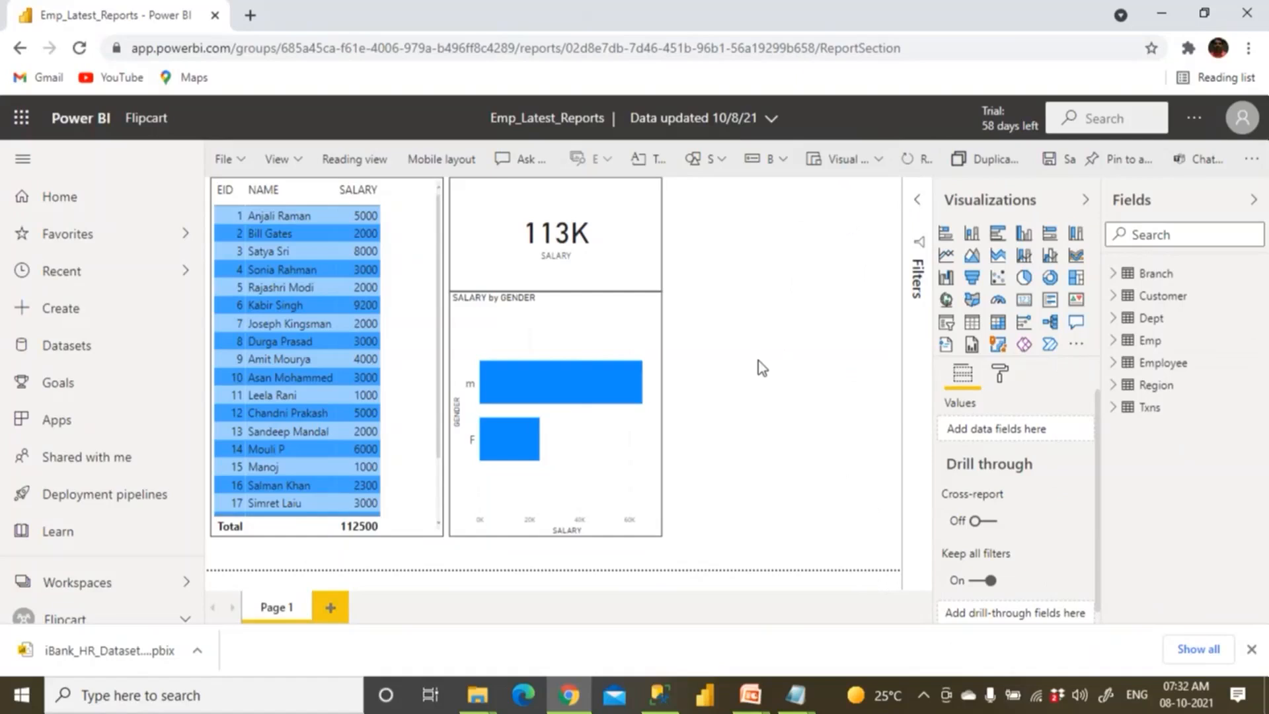
# - Turn on data labels in the formatting of the SALARY by GENDER bar chart
pyautogui.moveTo(563, 395)
pyautogui.click(1000, 376)
pyautogui.scroll(-5, 994, 476)
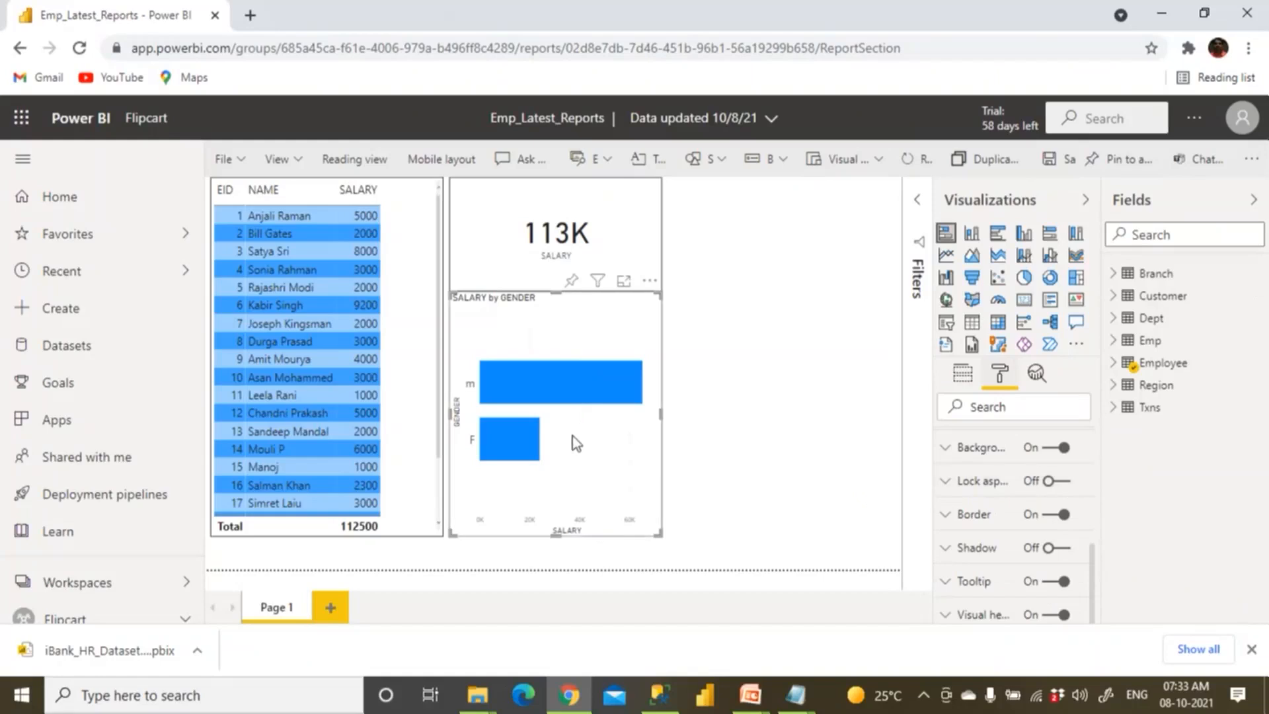
pyautogui.scroll(5, 994, 489)
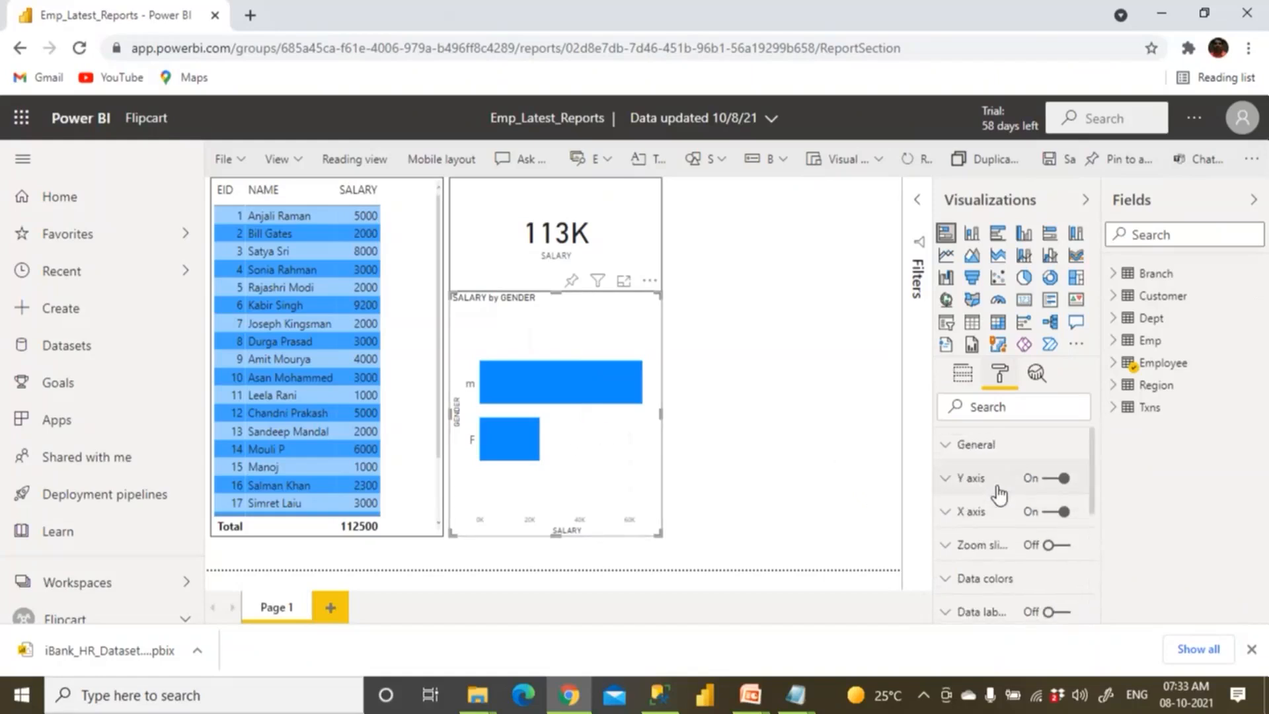
pyautogui.click(1064, 613)
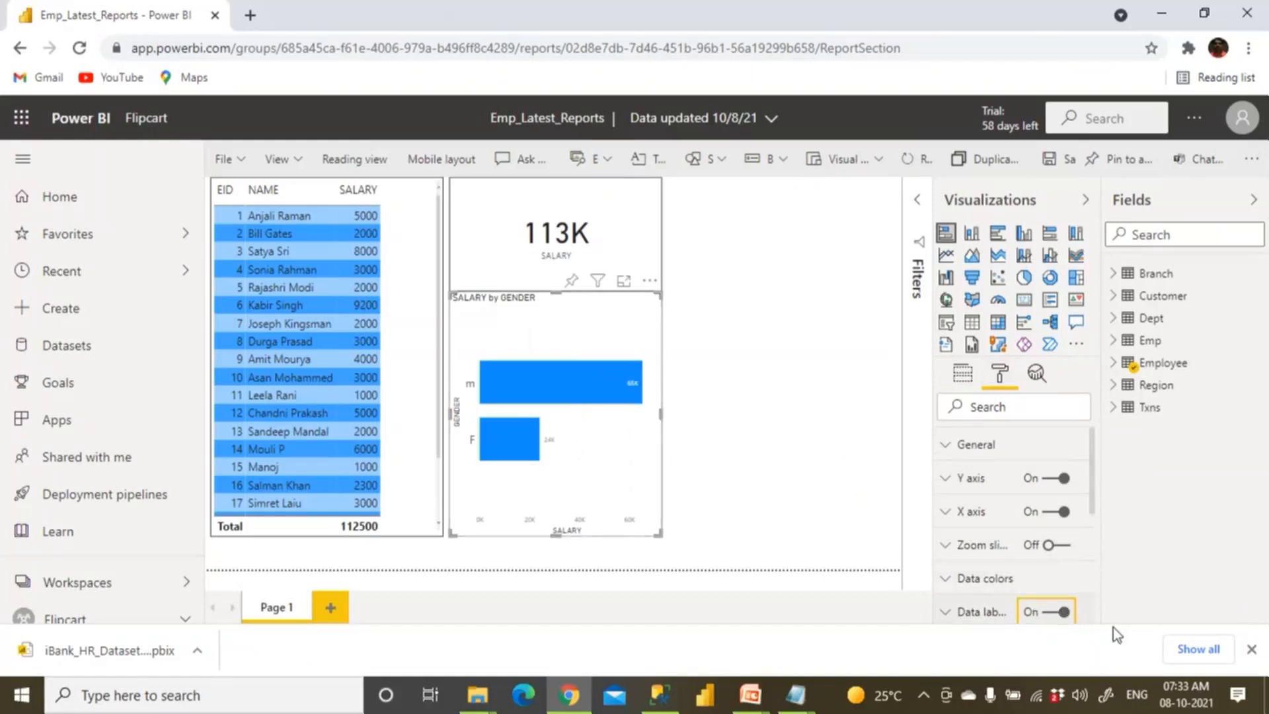
# - Set the text size of the bar chart's data labels to 15 pt
pyautogui.scroll(-3, 1070, 575)
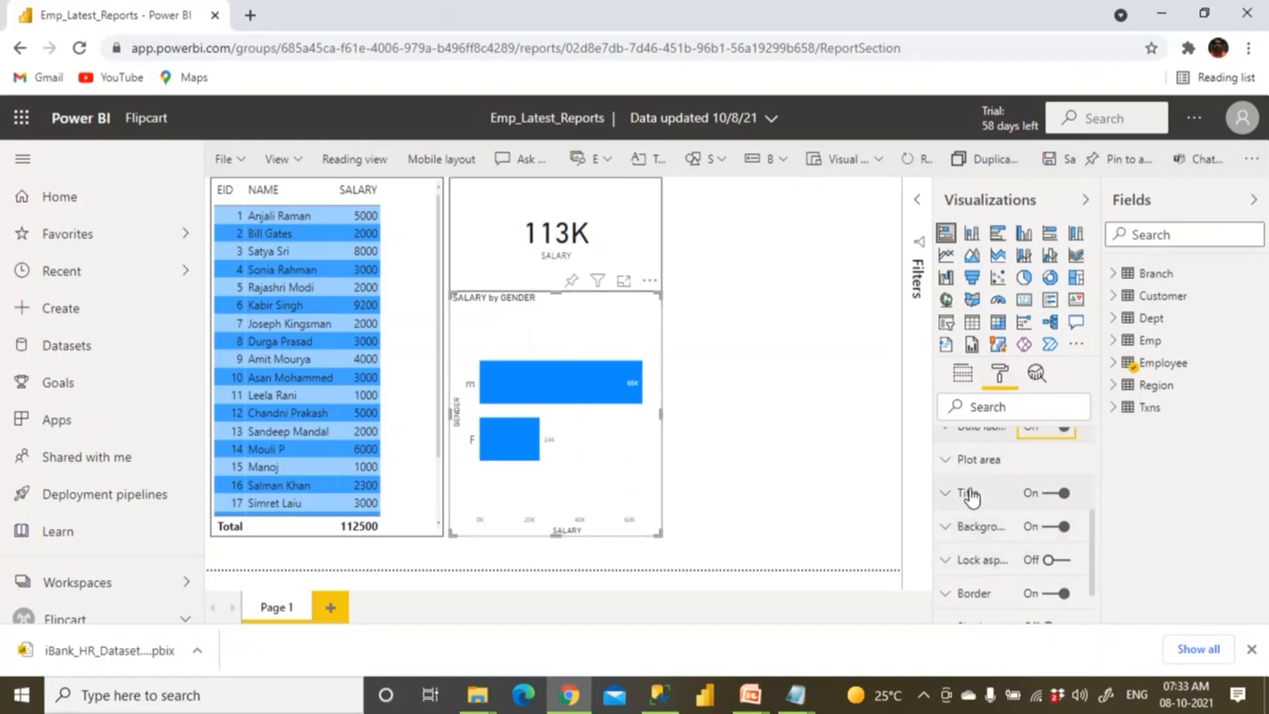
pyautogui.scroll(2, 971, 503)
pyautogui.click(953, 522)
pyautogui.scroll(-3, 981, 577)
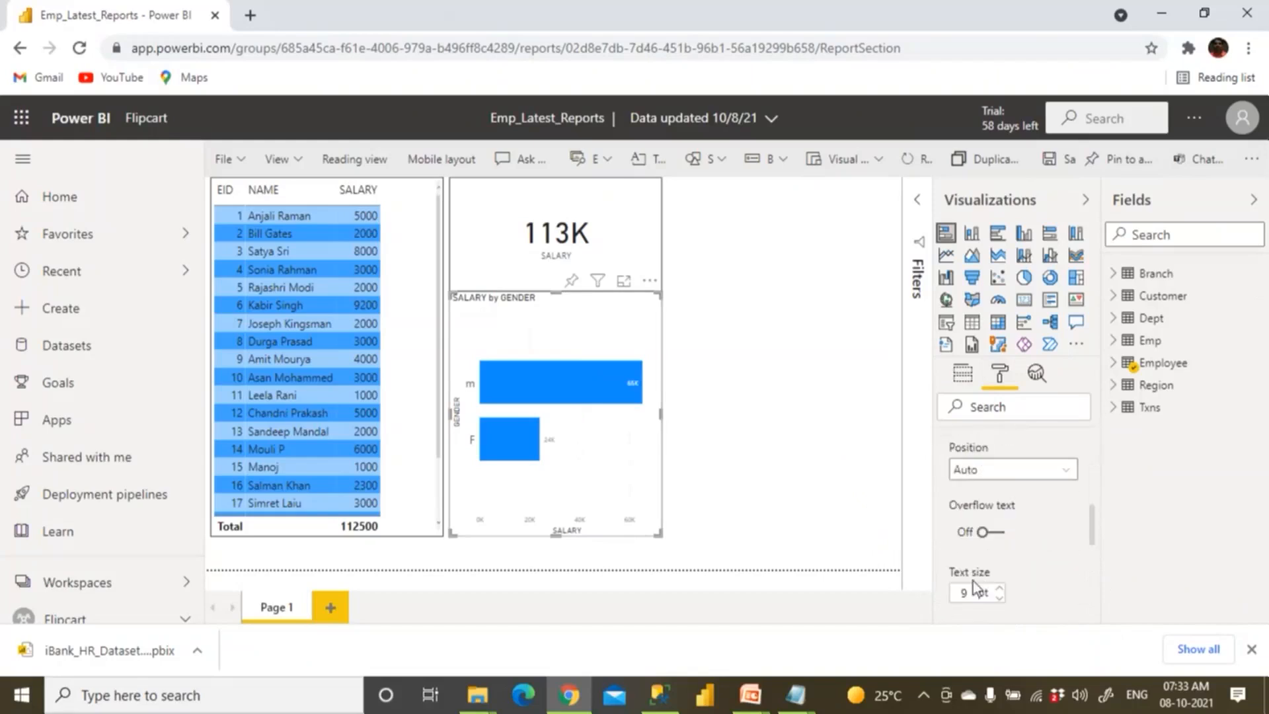
pyautogui.write('15')
pyautogui.click(735, 403)
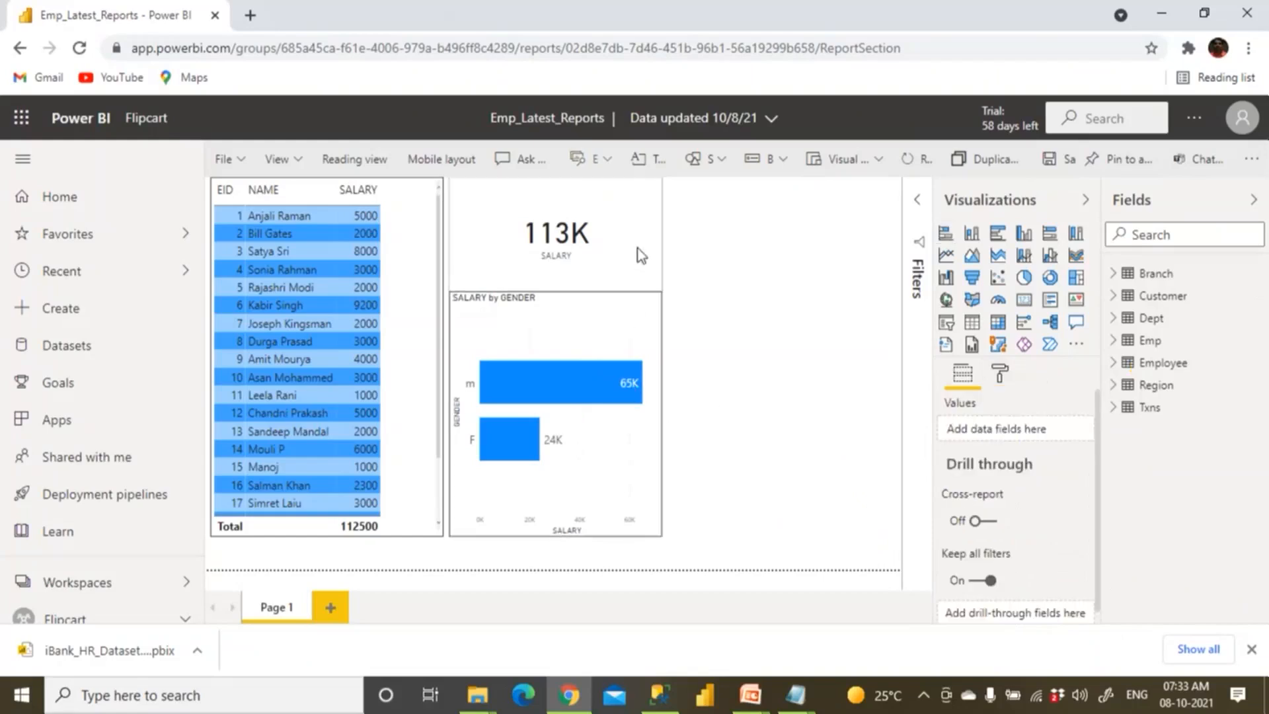
# - Spread the three visuals across the page with the salary card between the employee table and the bar chart, and save the report
pyautogui.click(653, 235)
pyautogui.moveTo(658, 300); pyautogui.dragTo(879, 250)
pyautogui.moveTo(586, 265); pyautogui.dragTo(583, 354)
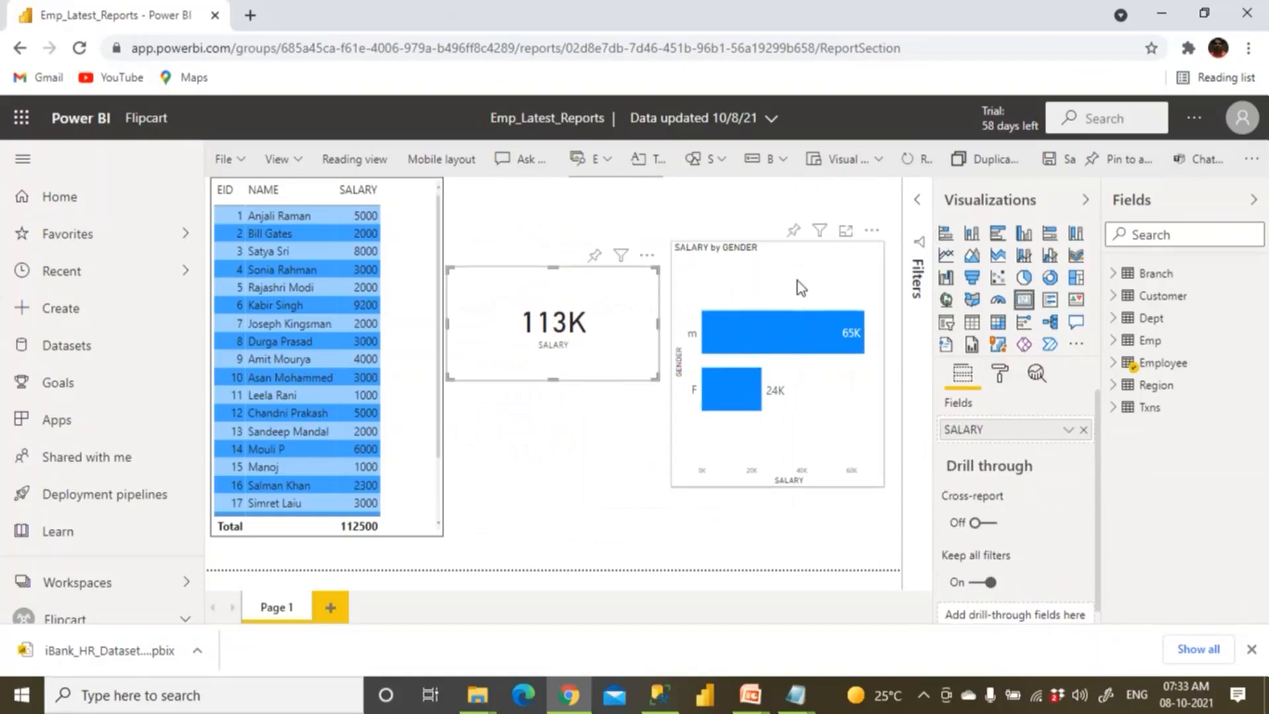
pyautogui.moveTo(795, 284); pyautogui.dragTo(797, 243)
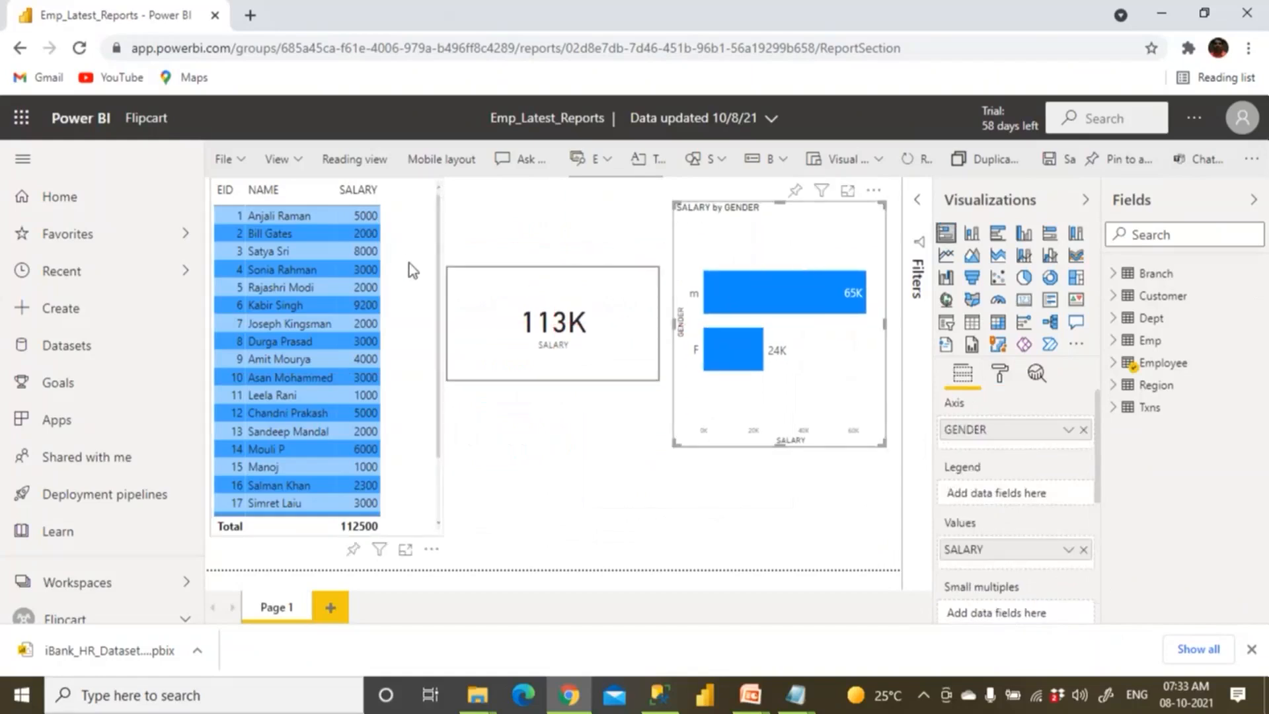
pyautogui.moveTo(410, 263); pyautogui.dragTo(421, 287)
pyautogui.moveTo(545, 296); pyautogui.dragTo(558, 288)
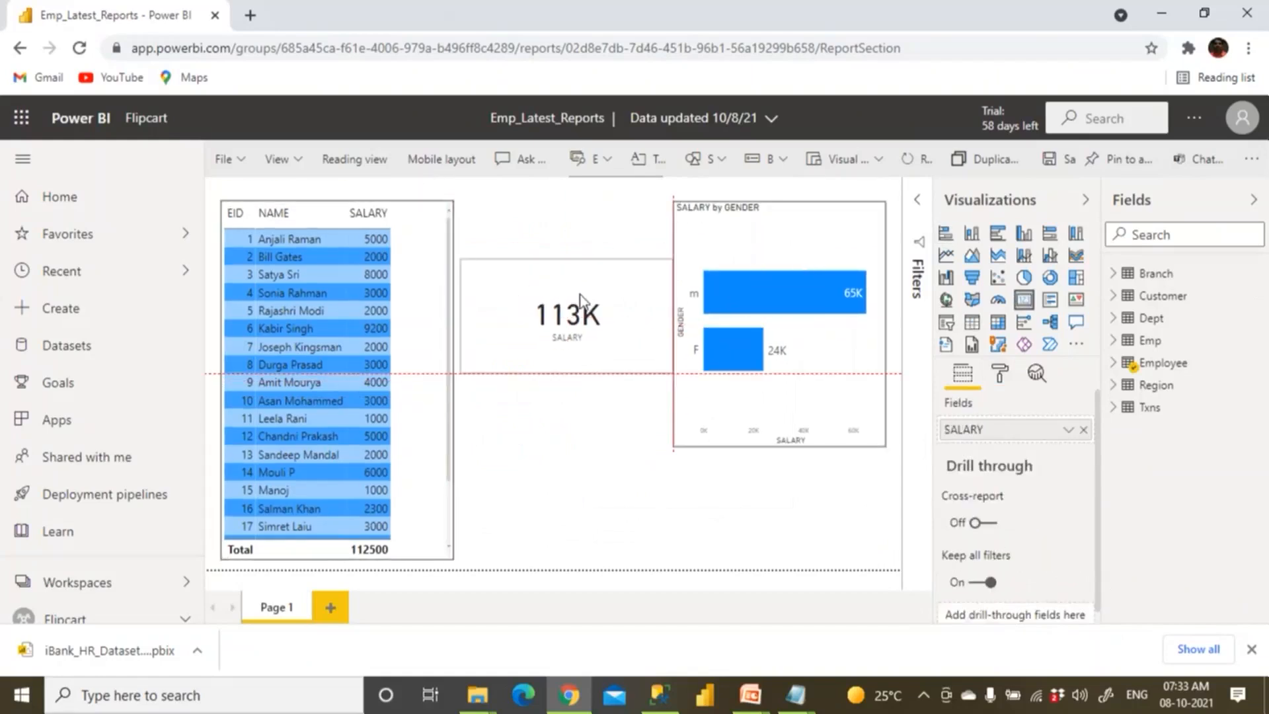
pyautogui.moveTo(739, 367); pyautogui.dragTo(756, 386)
pyautogui.click(620, 471)
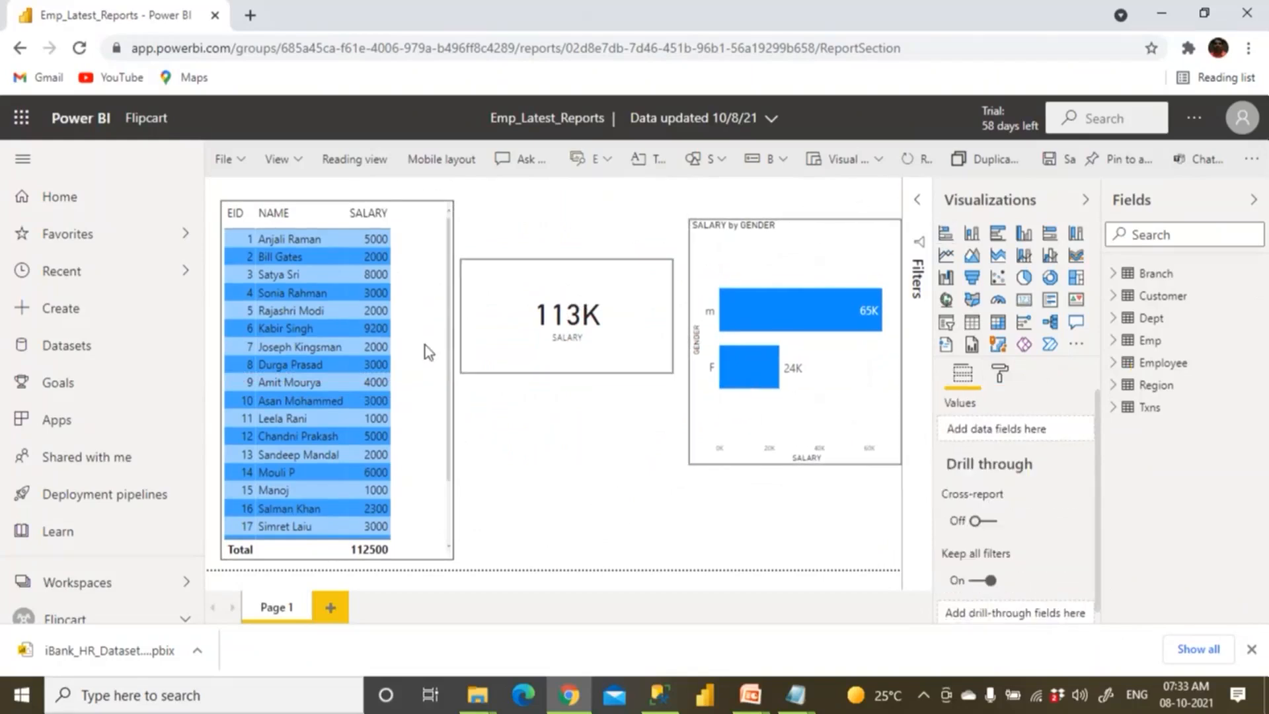
pyautogui.click(1066, 158)
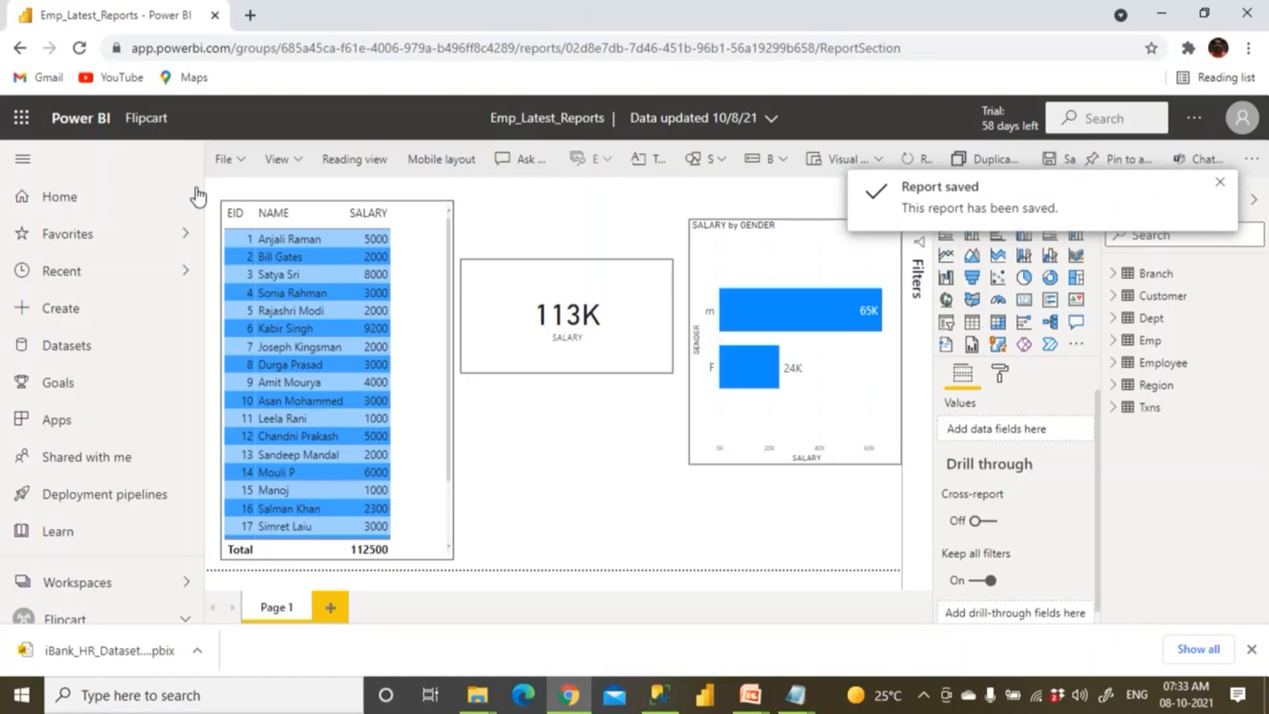
# - Return to the Flipcart workspace content and open Sales_Dashboard to check its contents
pyautogui.click(157, 116)
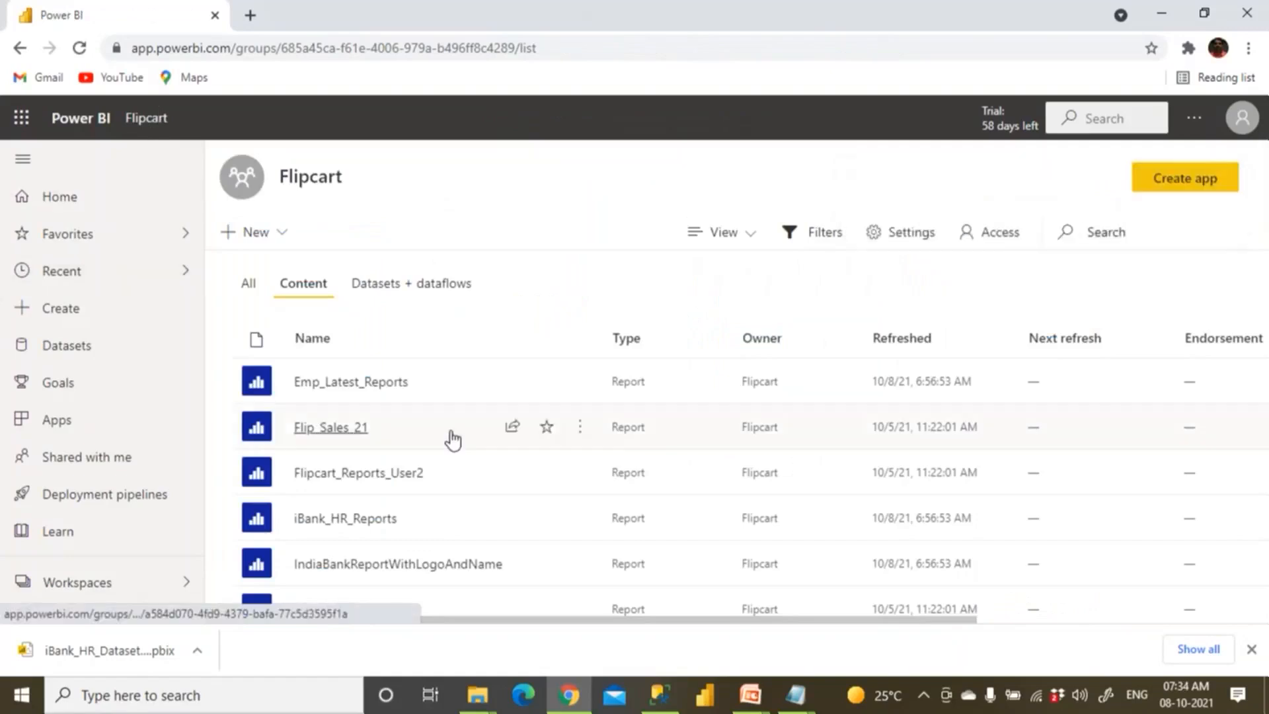
pyautogui.scroll(-1, 447, 439)
pyautogui.click(357, 588)
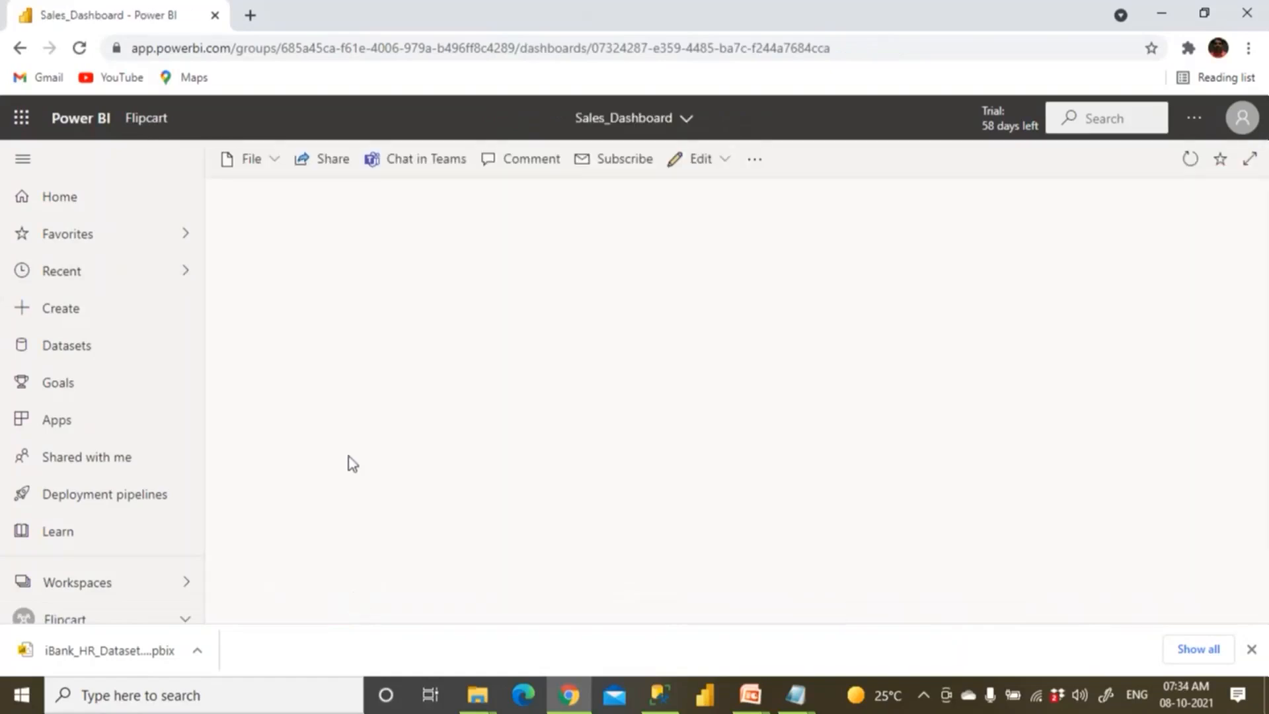
# - Reopen Emp_Latest_Reports from the Flipcart workspace and pin its salary card to the existing Sales_Dashboard
pyautogui.click(139, 119)
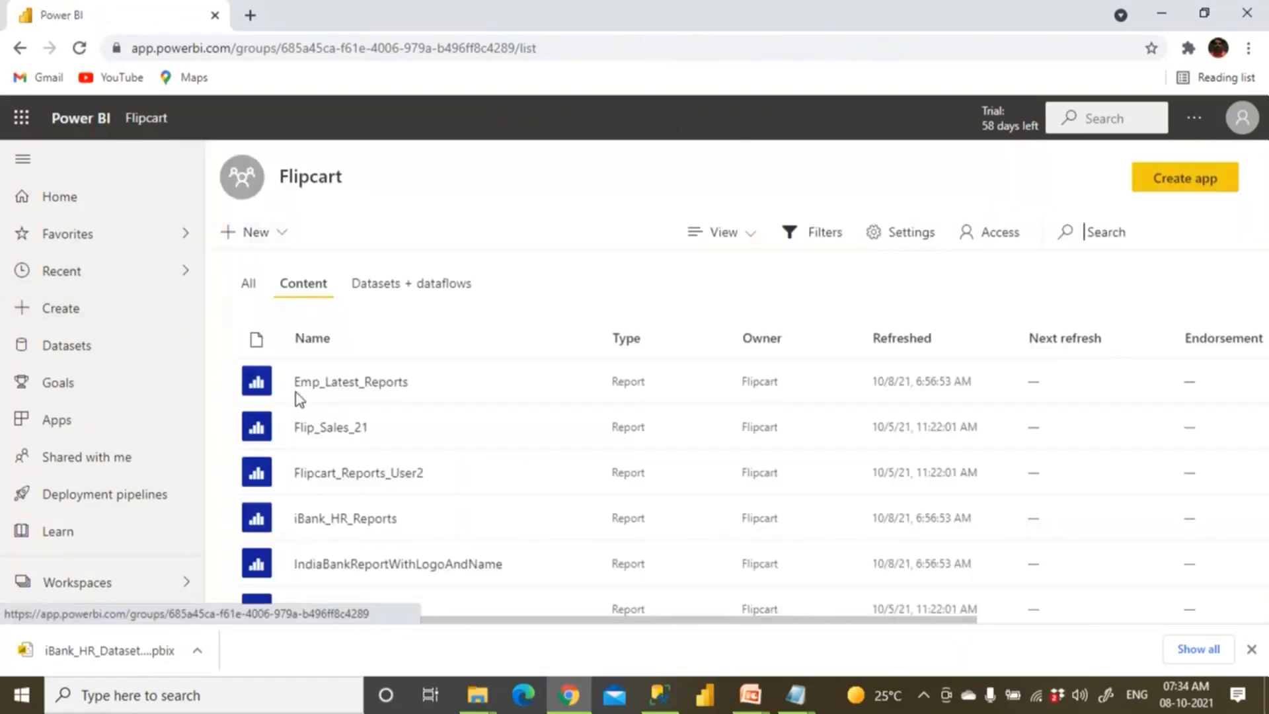
pyautogui.click(374, 387)
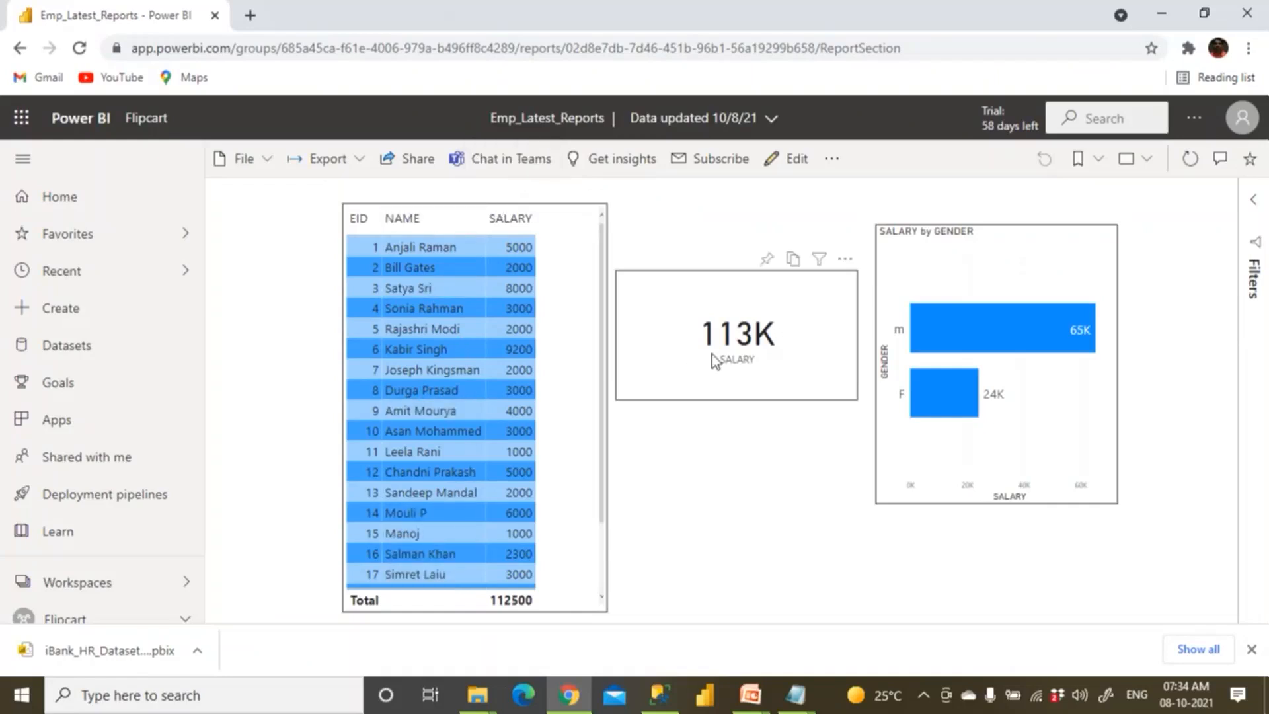
pyautogui.click(766, 265)
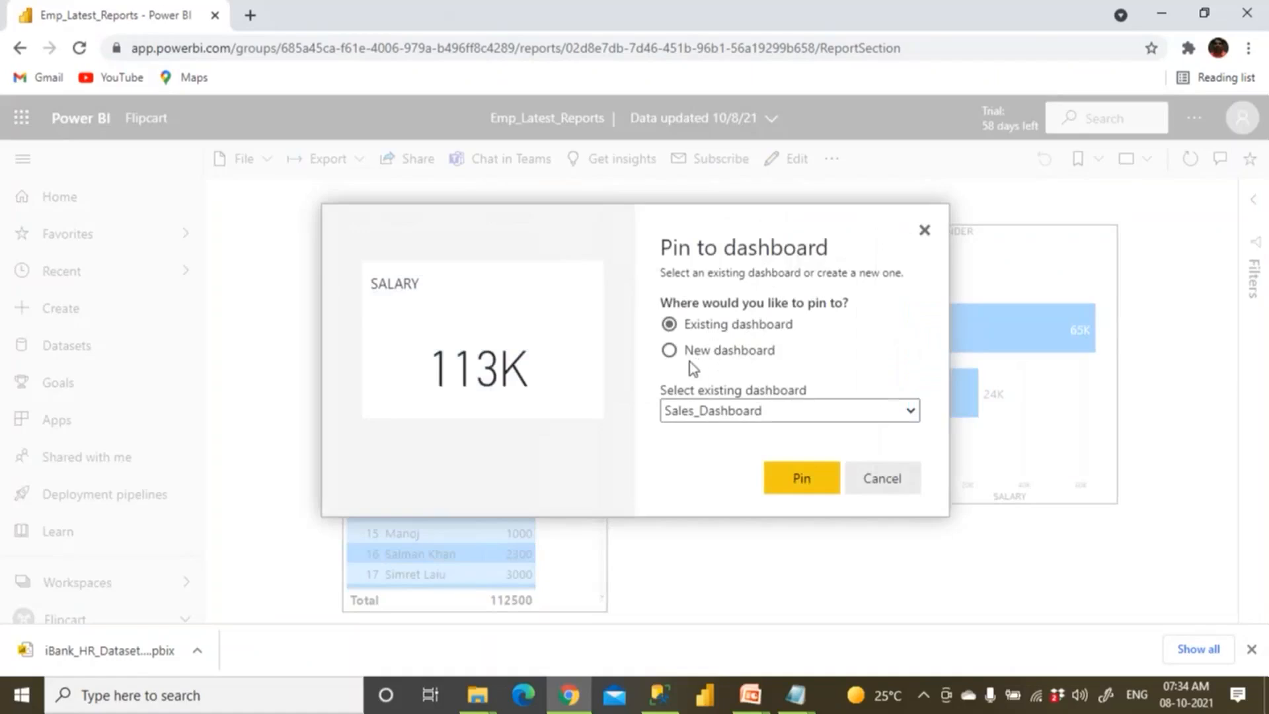
pyautogui.click(771, 406)
pyautogui.click(763, 432)
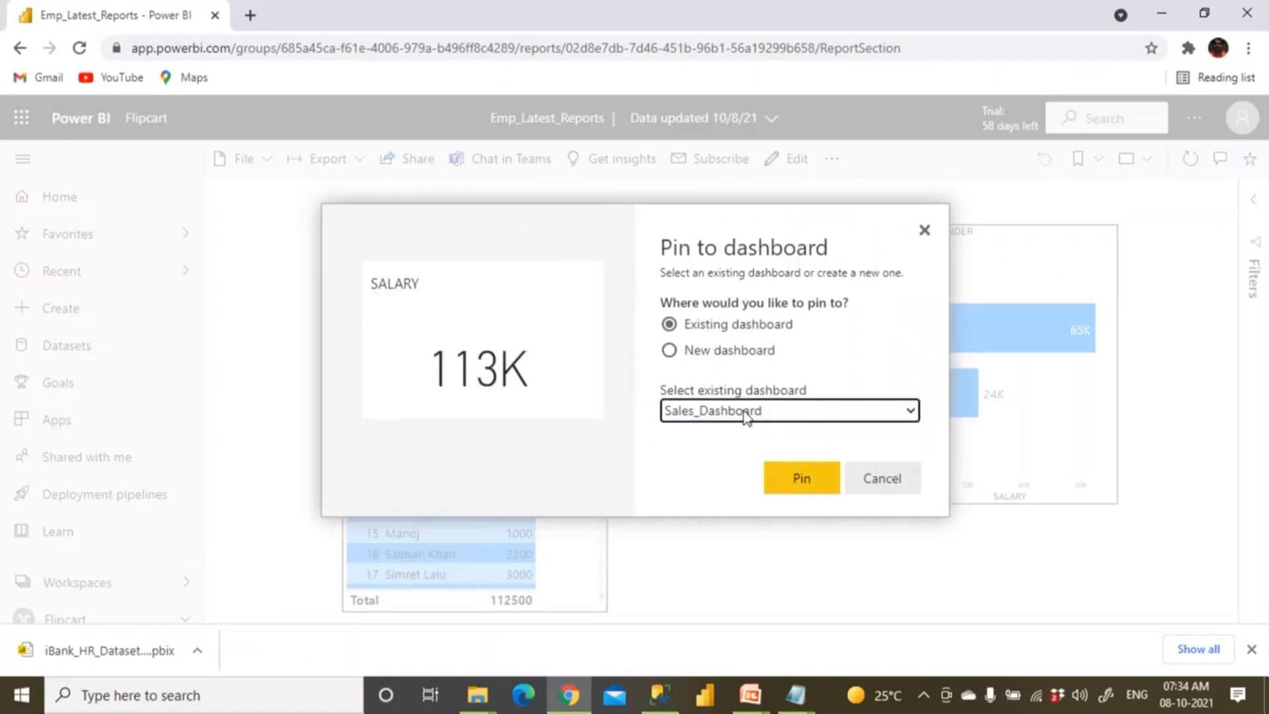
pyautogui.click(789, 479)
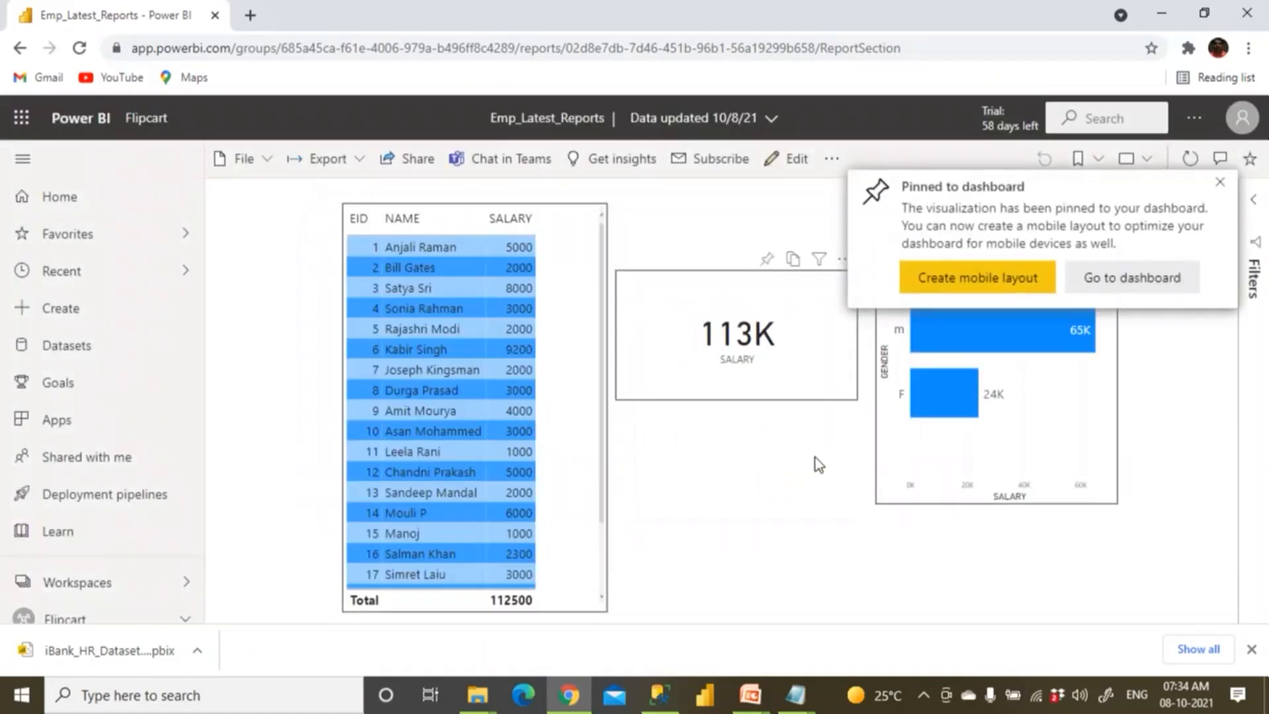
pyautogui.click(1220, 185)
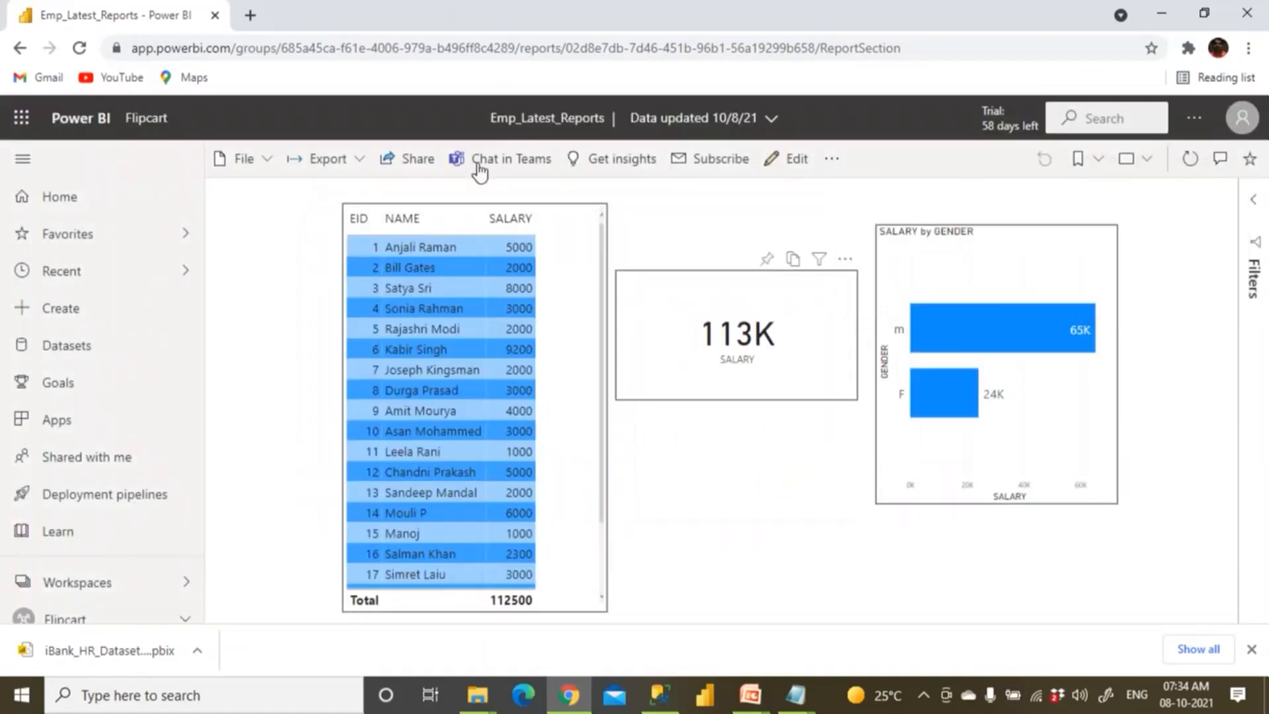
# - Open Sales_Dashboard from the Flipcart workspace content and try to shrink the pinned SALARY tile
pyautogui.click(140, 120)
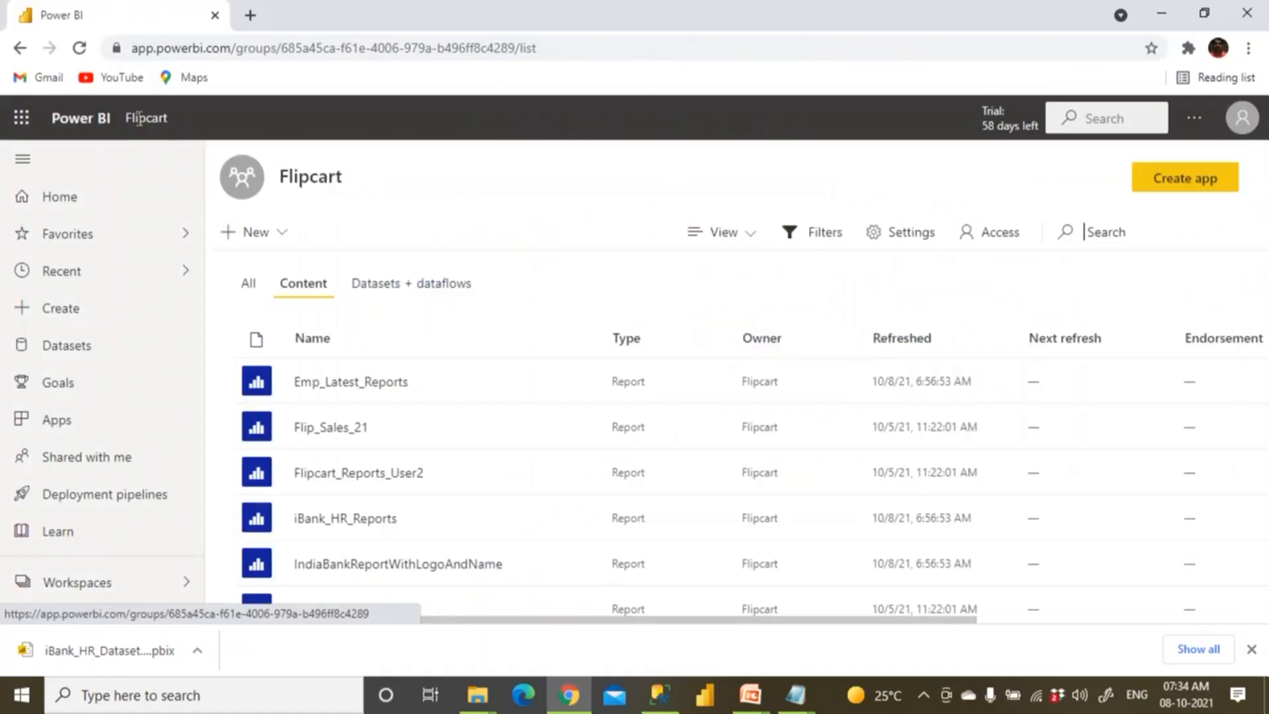
pyautogui.scroll(-1, 518, 509)
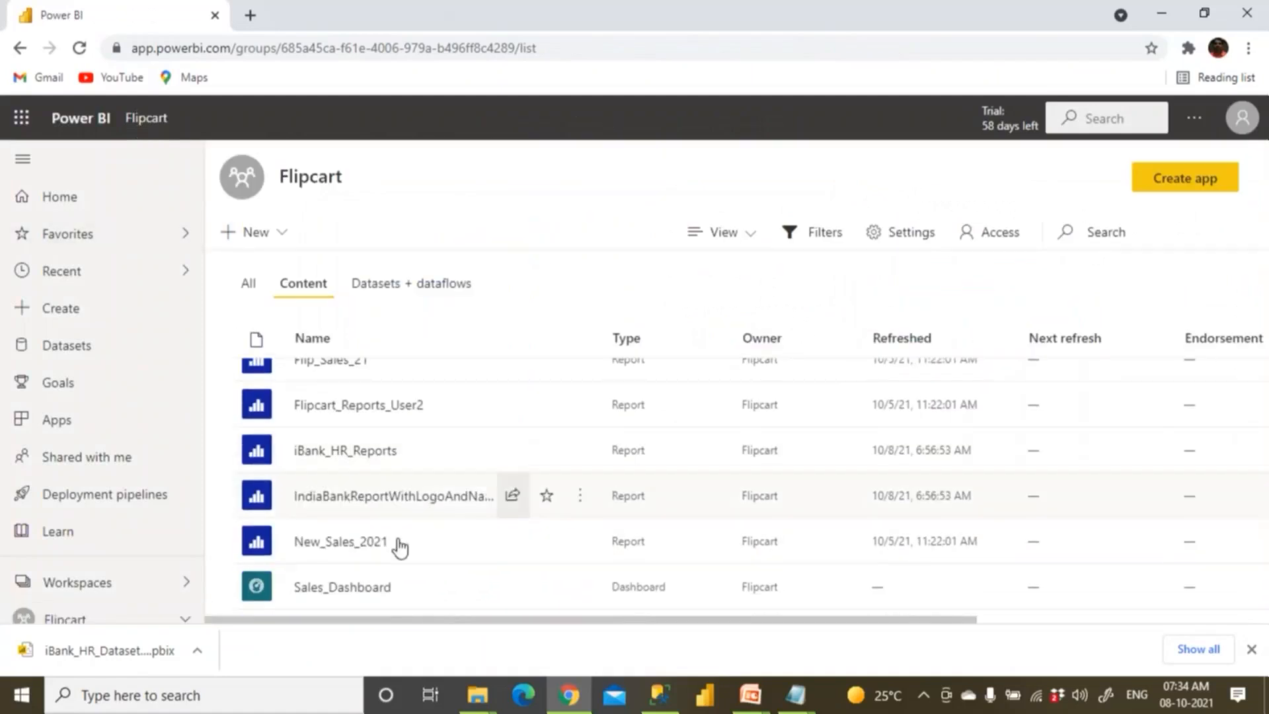
pyautogui.click(340, 587)
pyautogui.moveTo(445, 376); pyautogui.dragTo(410, 309)
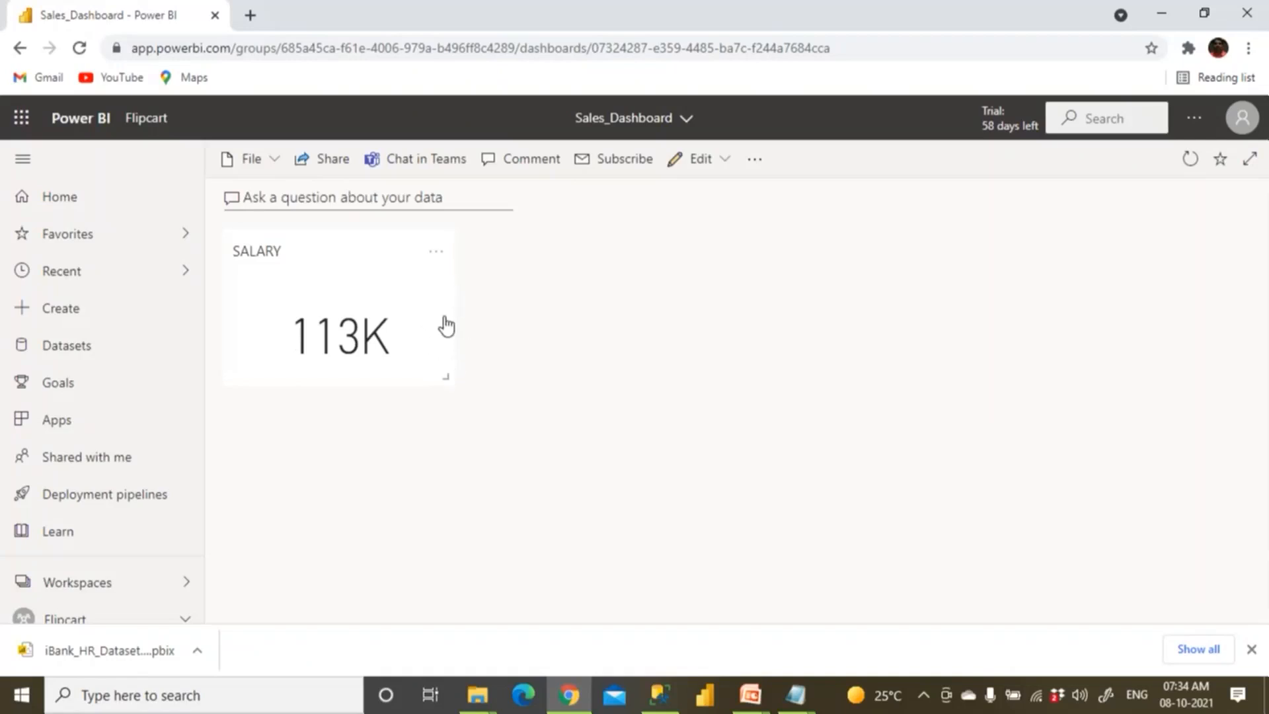
# - Check the SALARY tile's options and its source report, and reopen Sales_Dashboard from the Flipcart workspace content
pyautogui.click(438, 255)
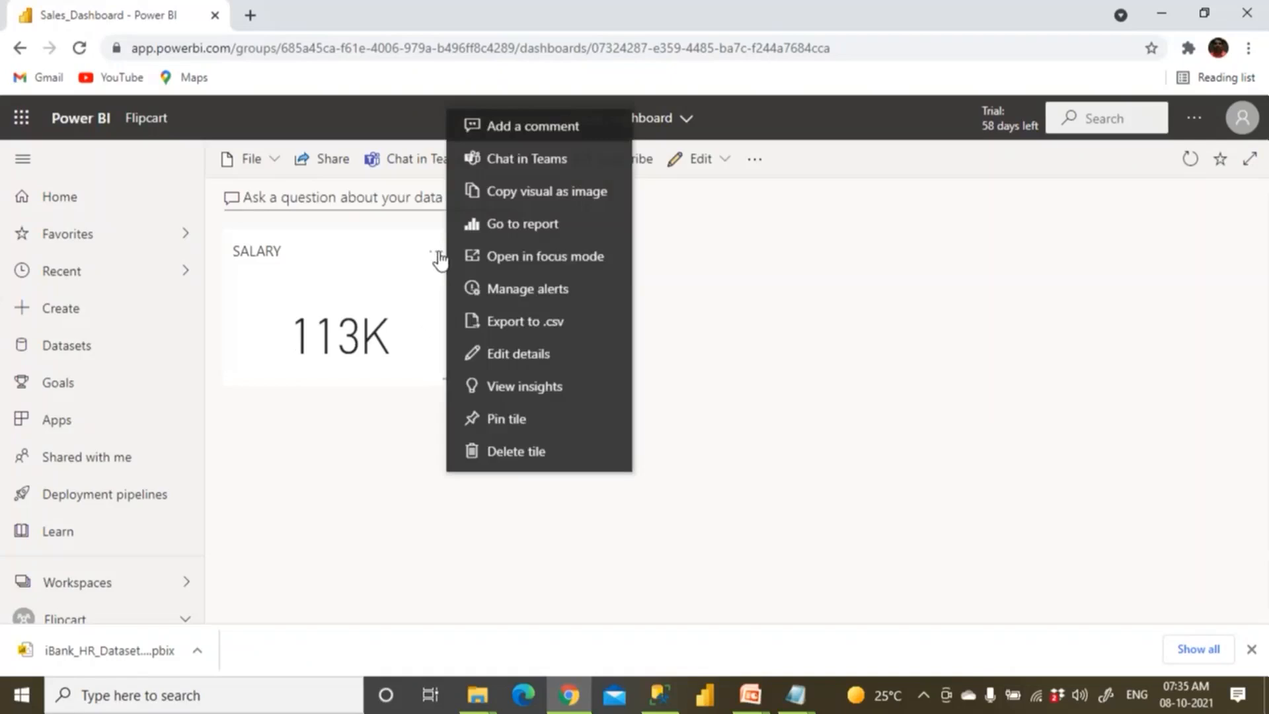
pyautogui.click(362, 378)
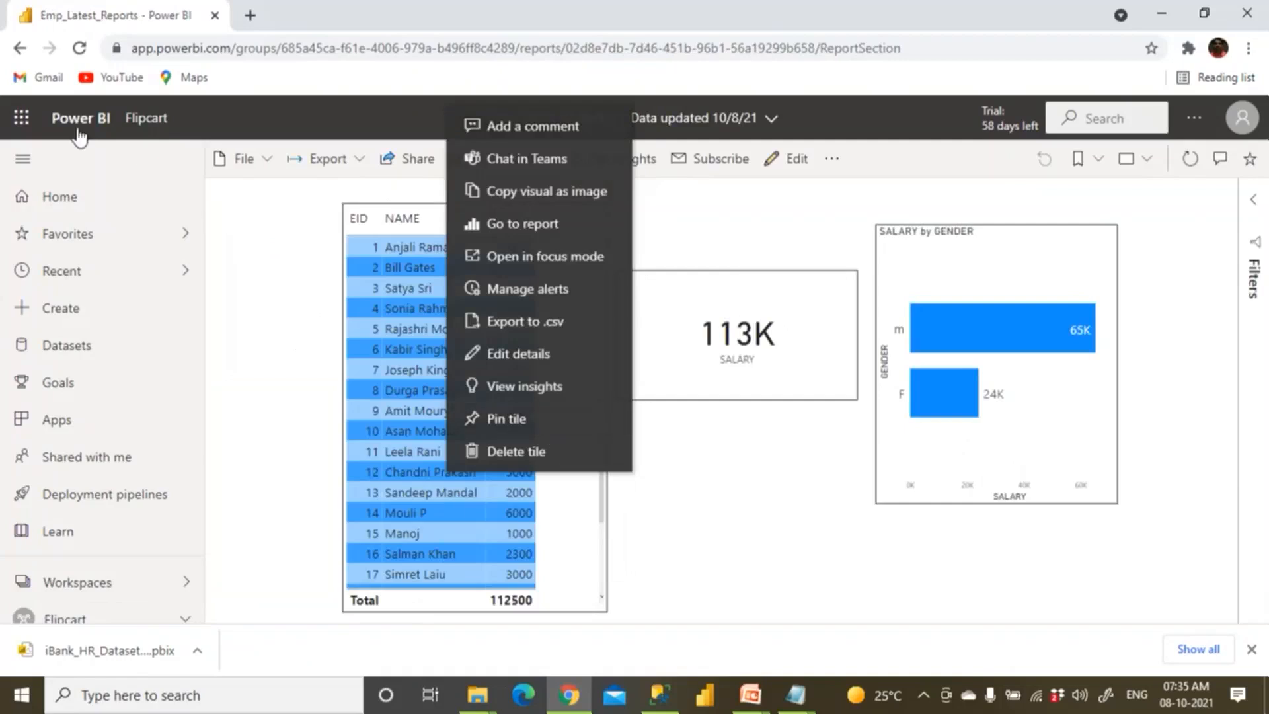
pyautogui.click(146, 119)
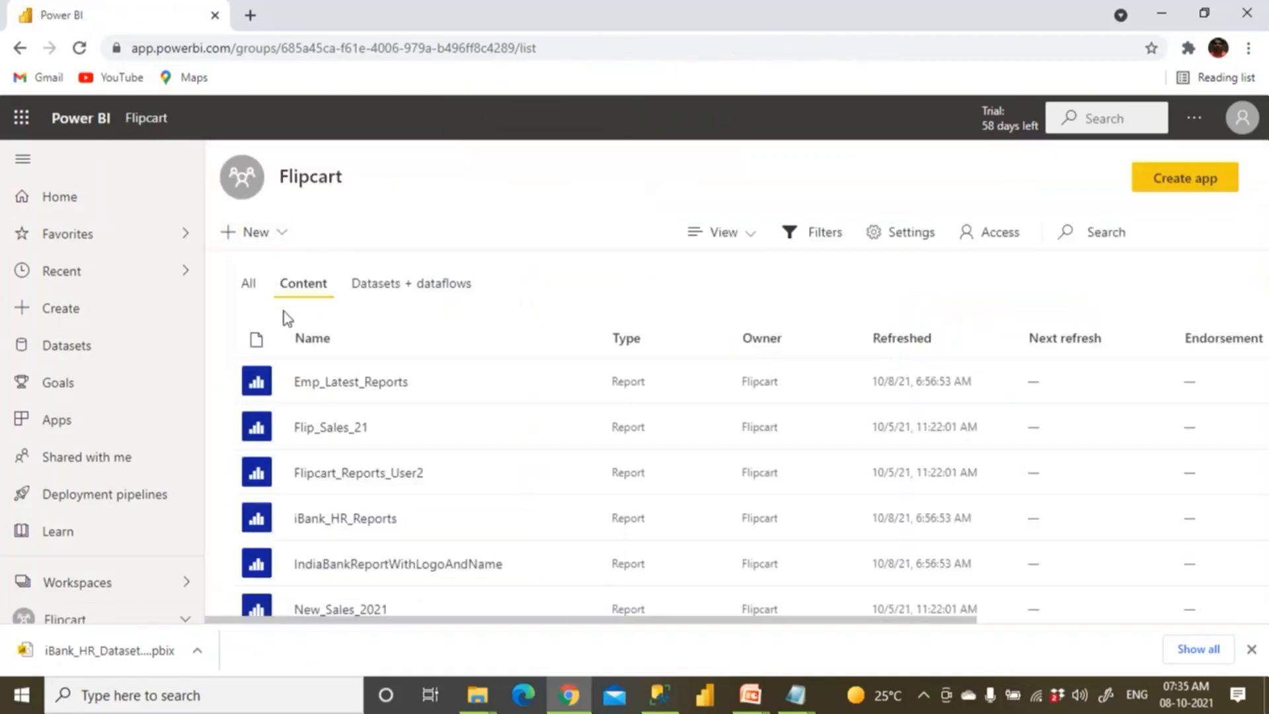
pyautogui.scroll(-1, 311, 360)
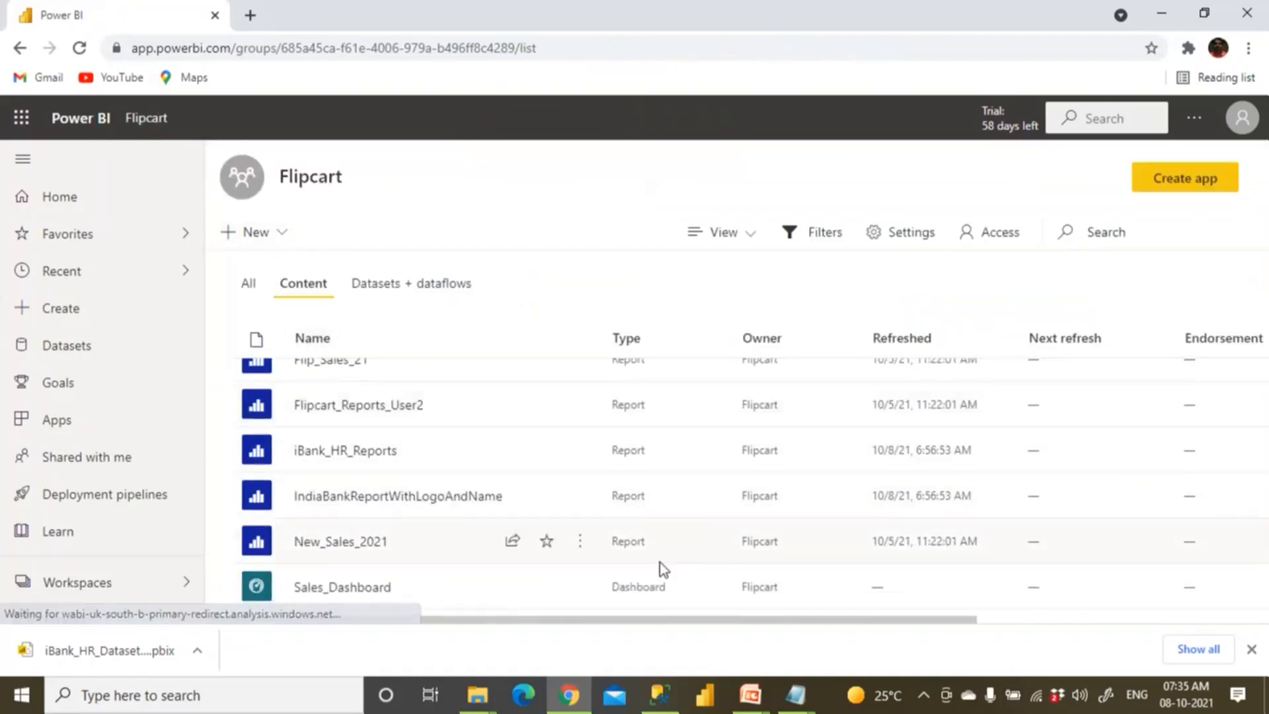
pyautogui.click(339, 595)
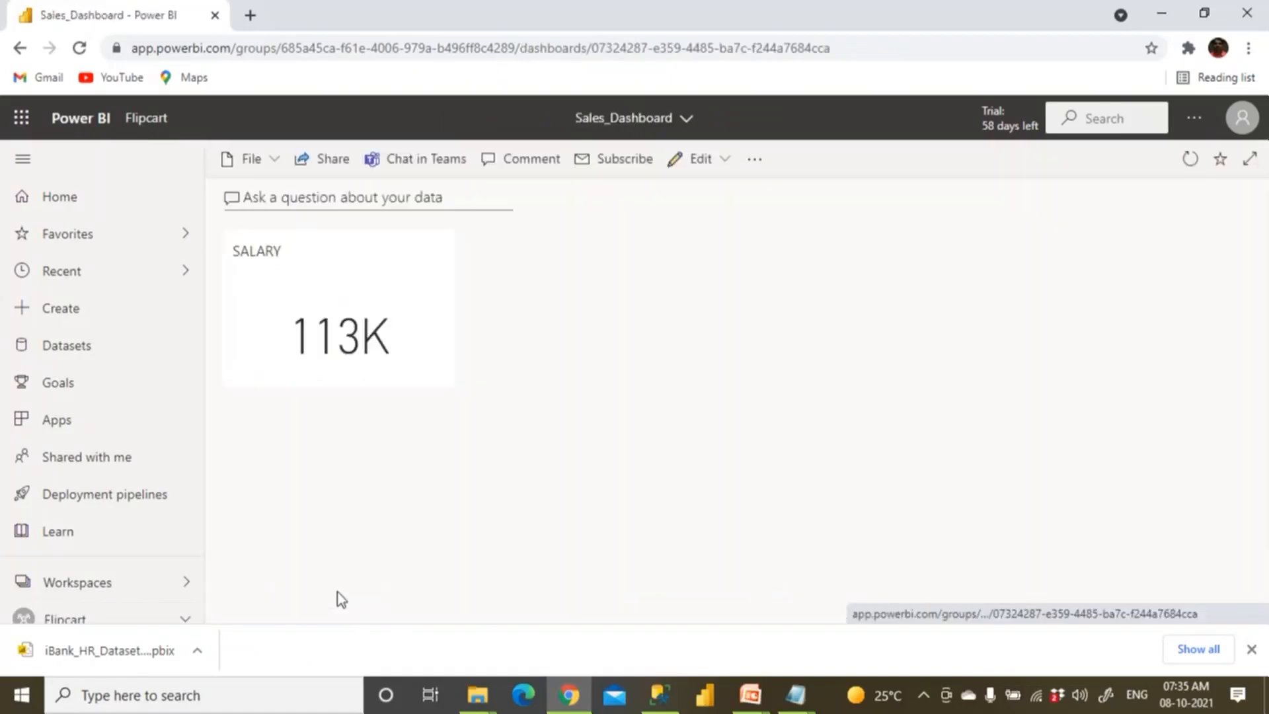
# - Widen the SALARY tile to about three times its width without changing its height, and look through the tile's options
pyautogui.moveTo(450, 380); pyautogui.dragTo(785, 353)
pyautogui.moveTo(927, 377); pyautogui.dragTo(402, 402)
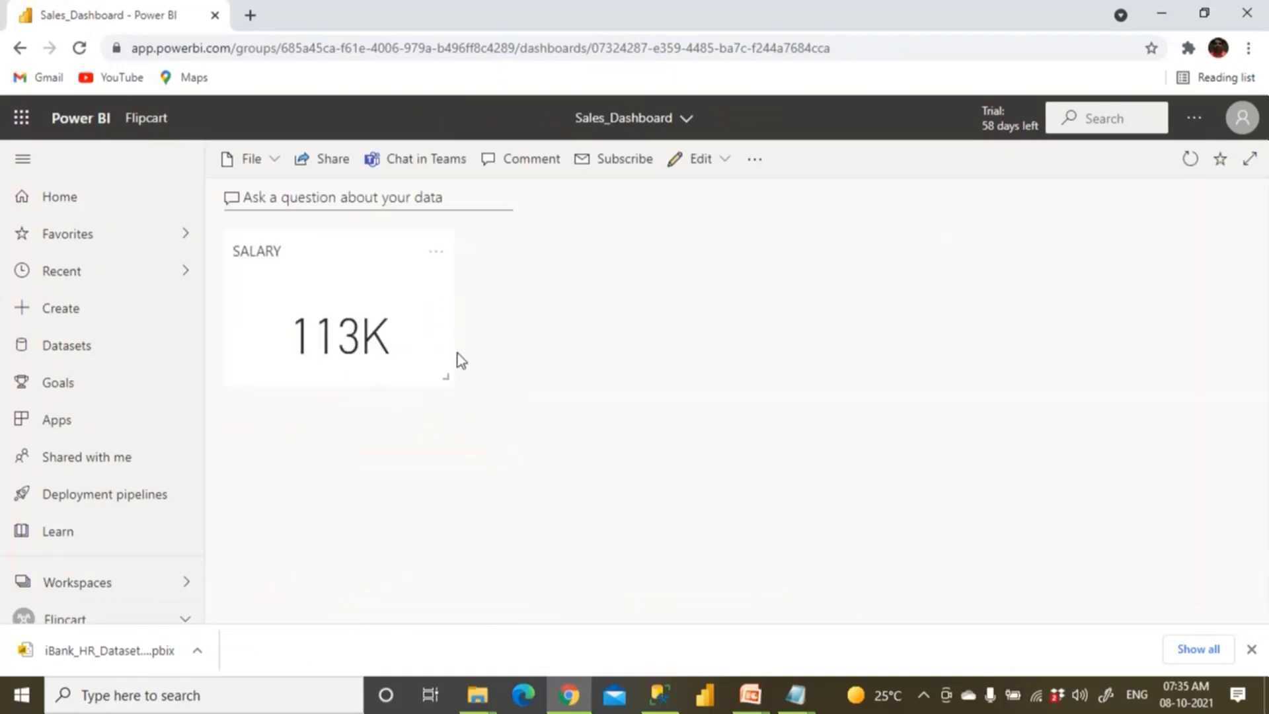
pyautogui.moveTo(447, 369); pyautogui.dragTo(929, 351)
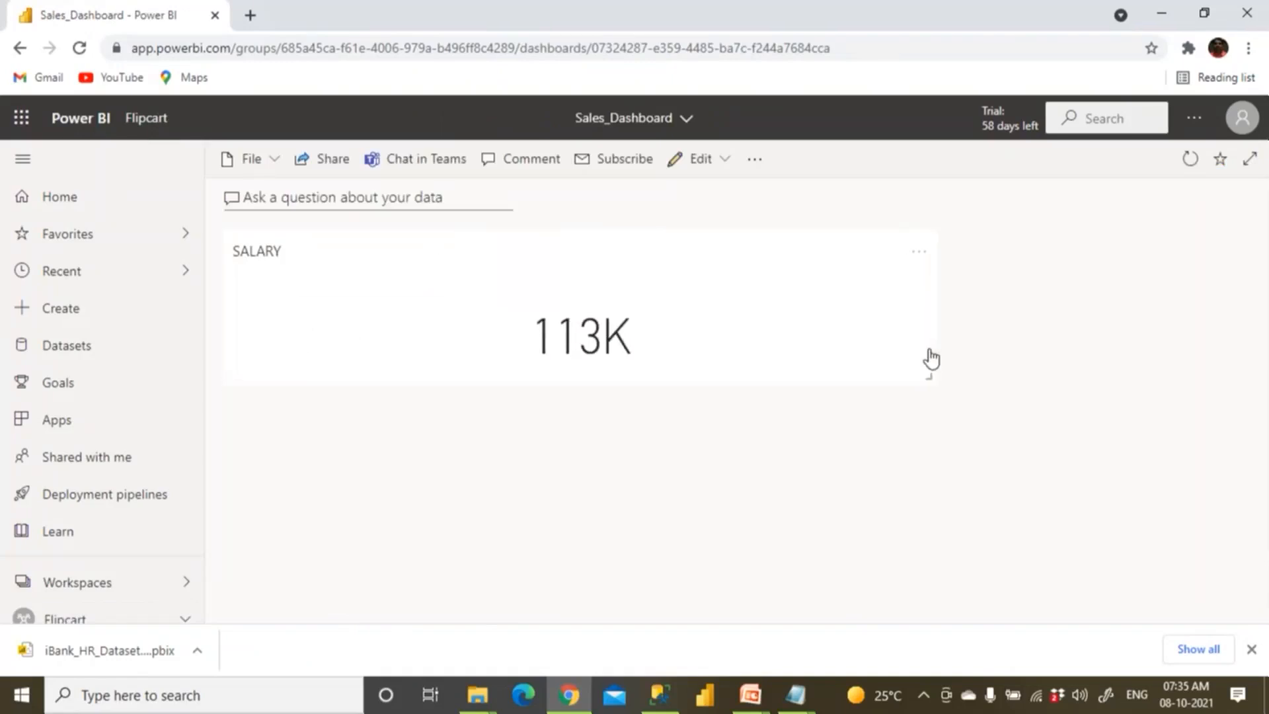
pyautogui.click(919, 254)
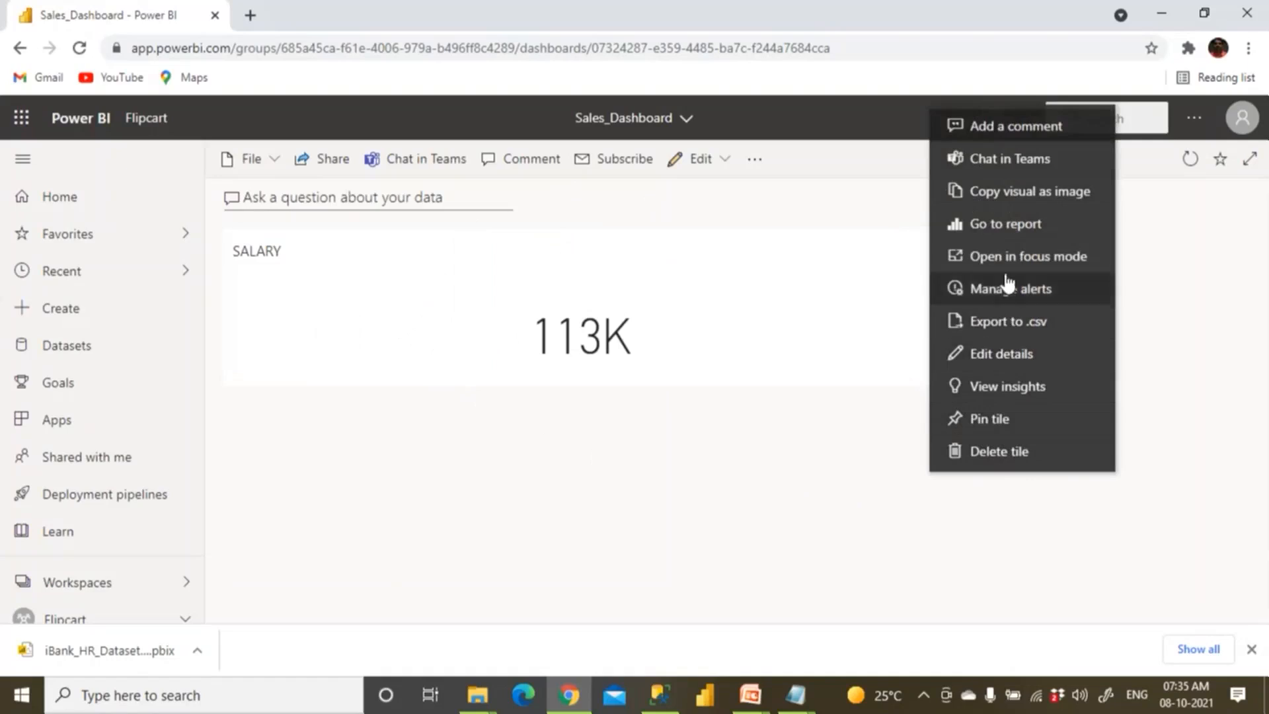
pyautogui.click(785, 505)
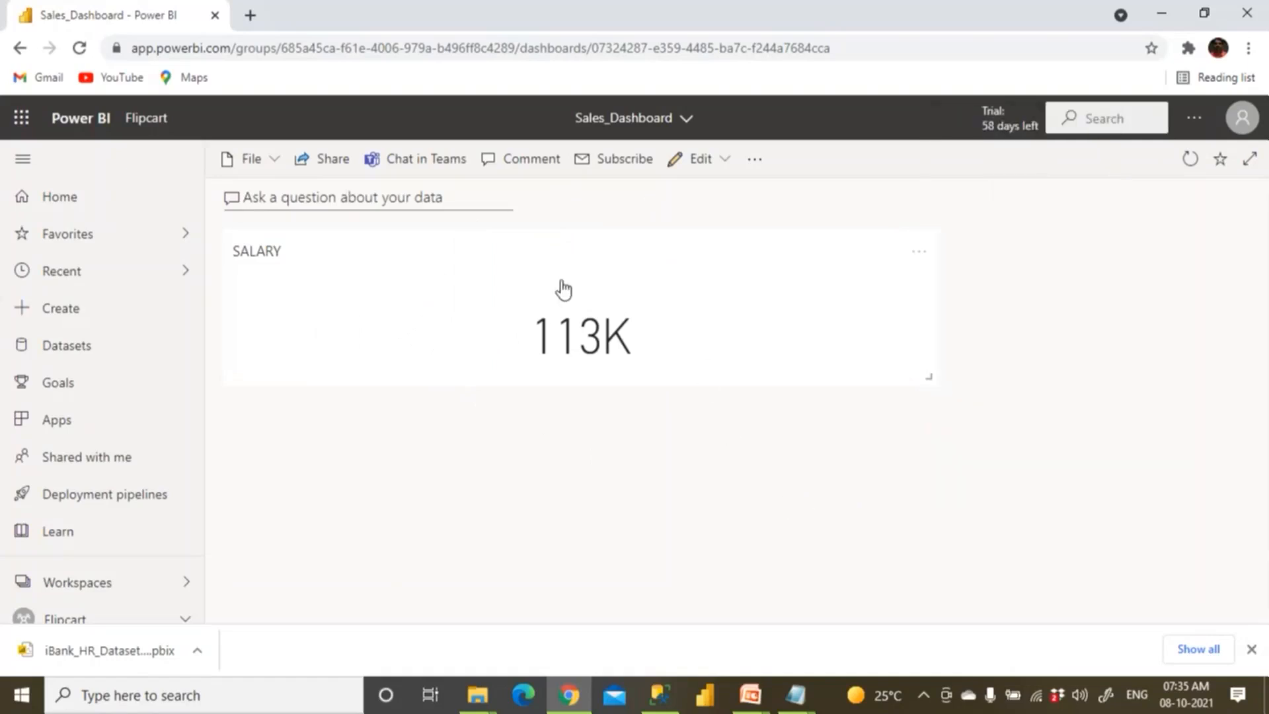
# - Follow the widened SALARY tile to its underlying report, and return to Sales_Dashboard through the Flipcart workspace
pyautogui.moveTo(603, 349)
pyautogui.moveTo(620, 371)
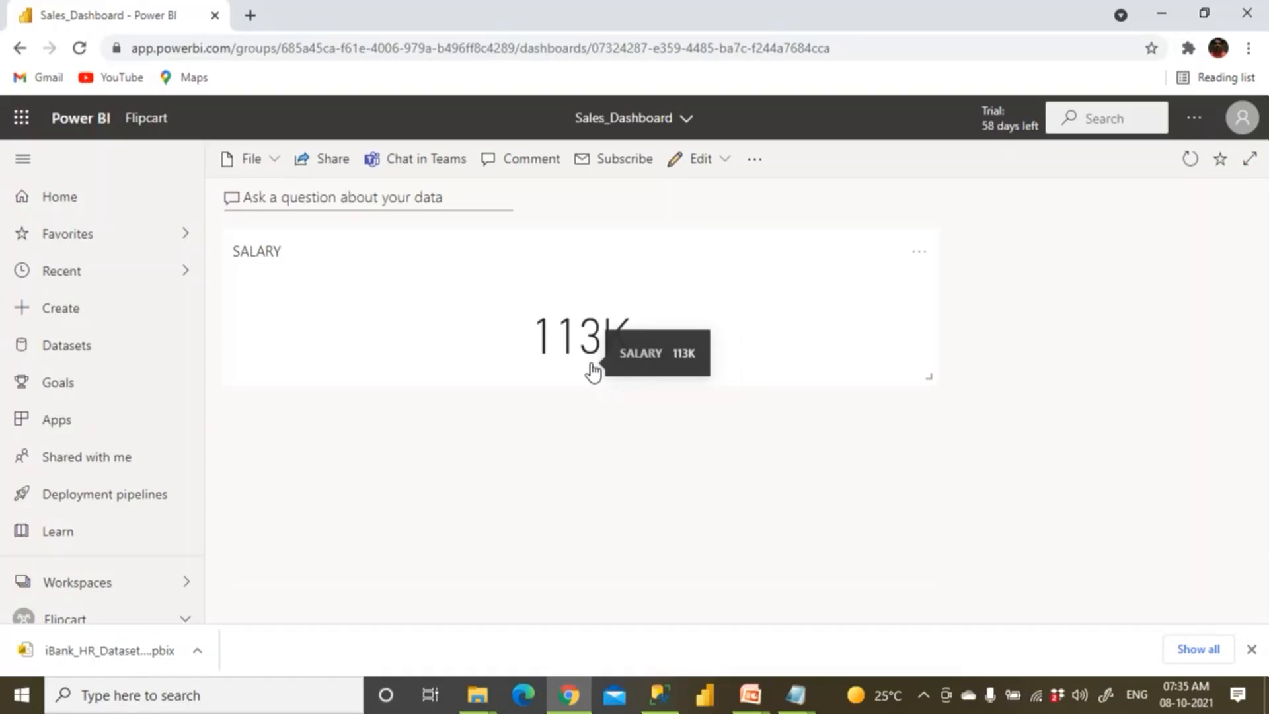
pyautogui.click(592, 365)
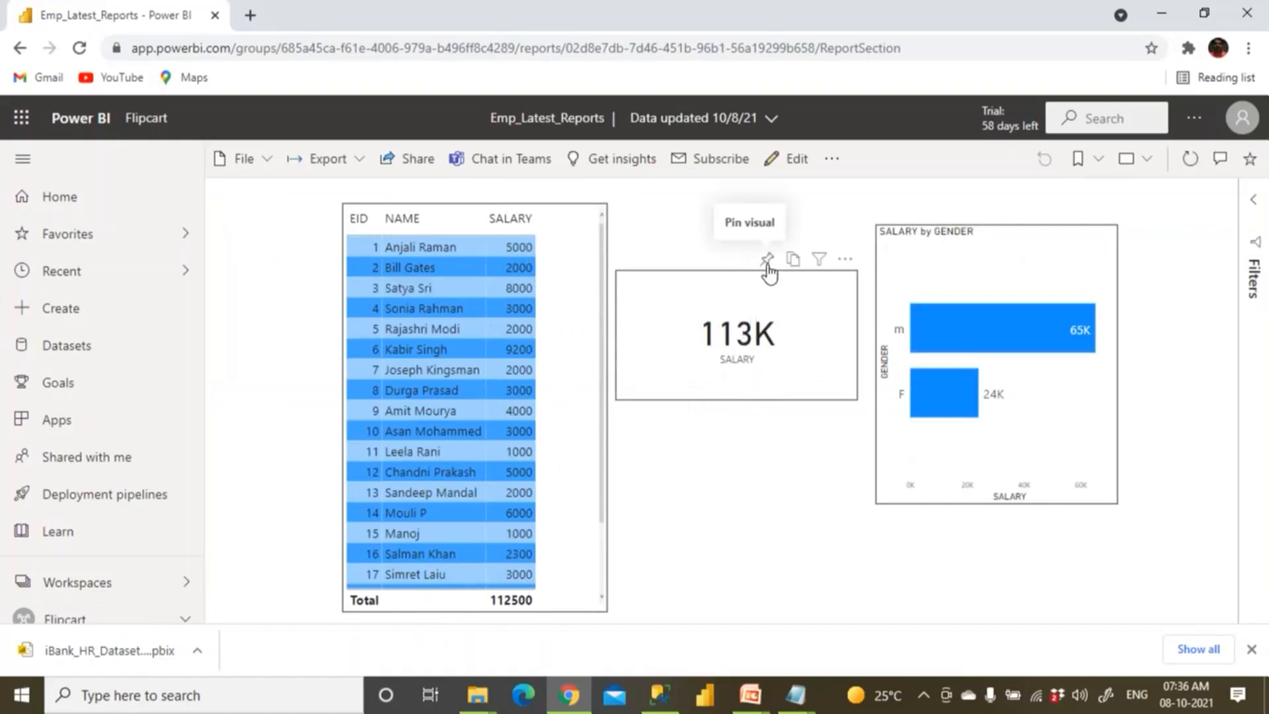
pyautogui.click(143, 118)
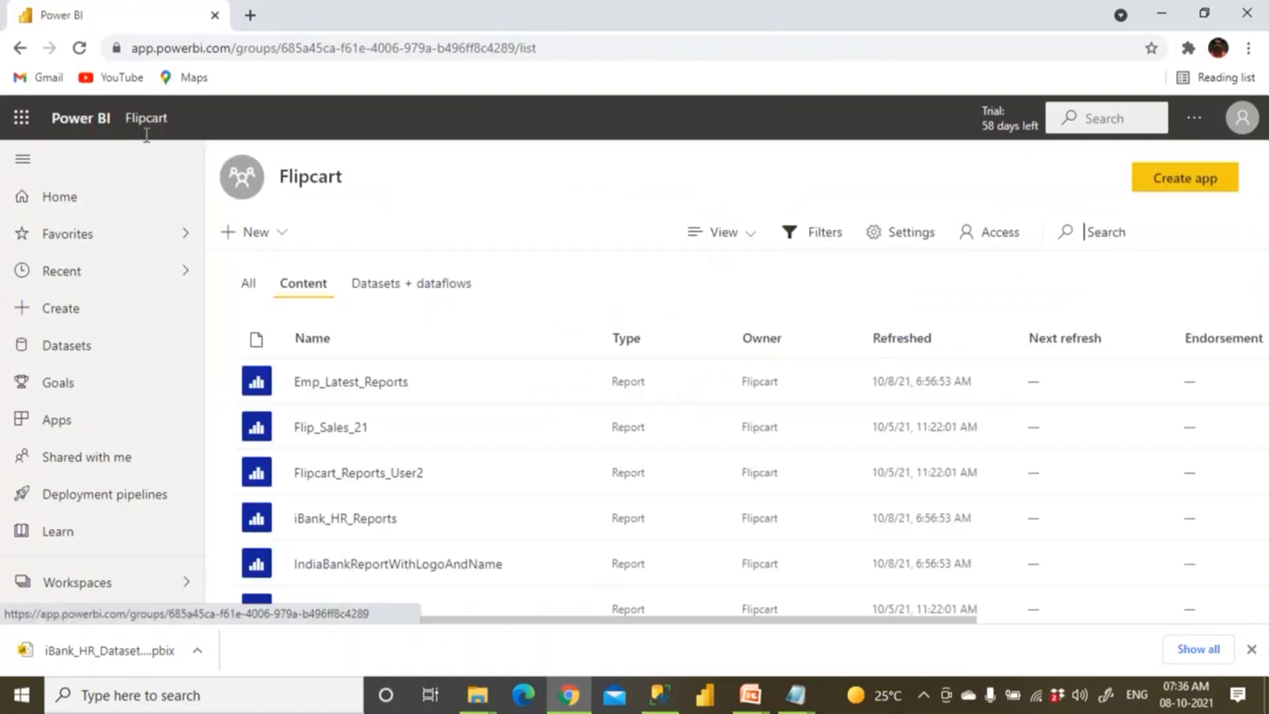
pyautogui.scroll(-1, 292, 415)
pyautogui.click(350, 587)
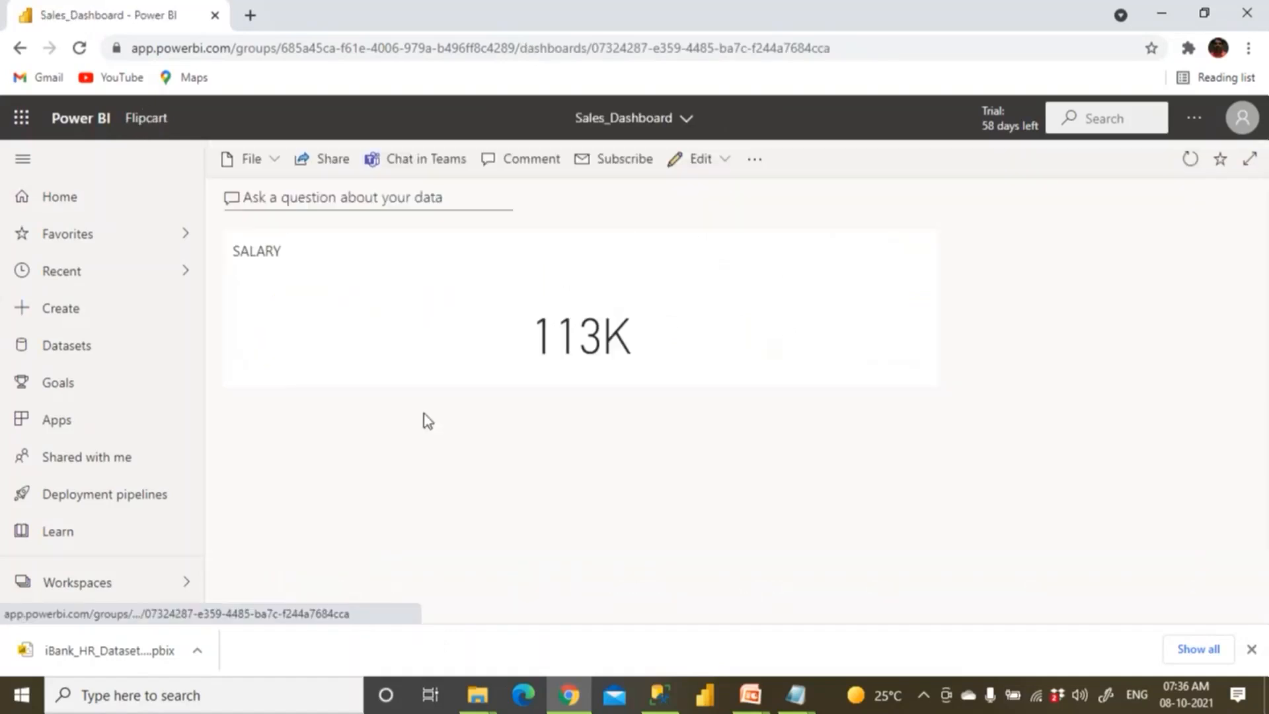
# - Narrow the SALARY tile to about two-thirds of its width, open its underlying report and go back to Sales_Dashboard
pyautogui.moveTo(932, 377); pyautogui.dragTo(546, 343)
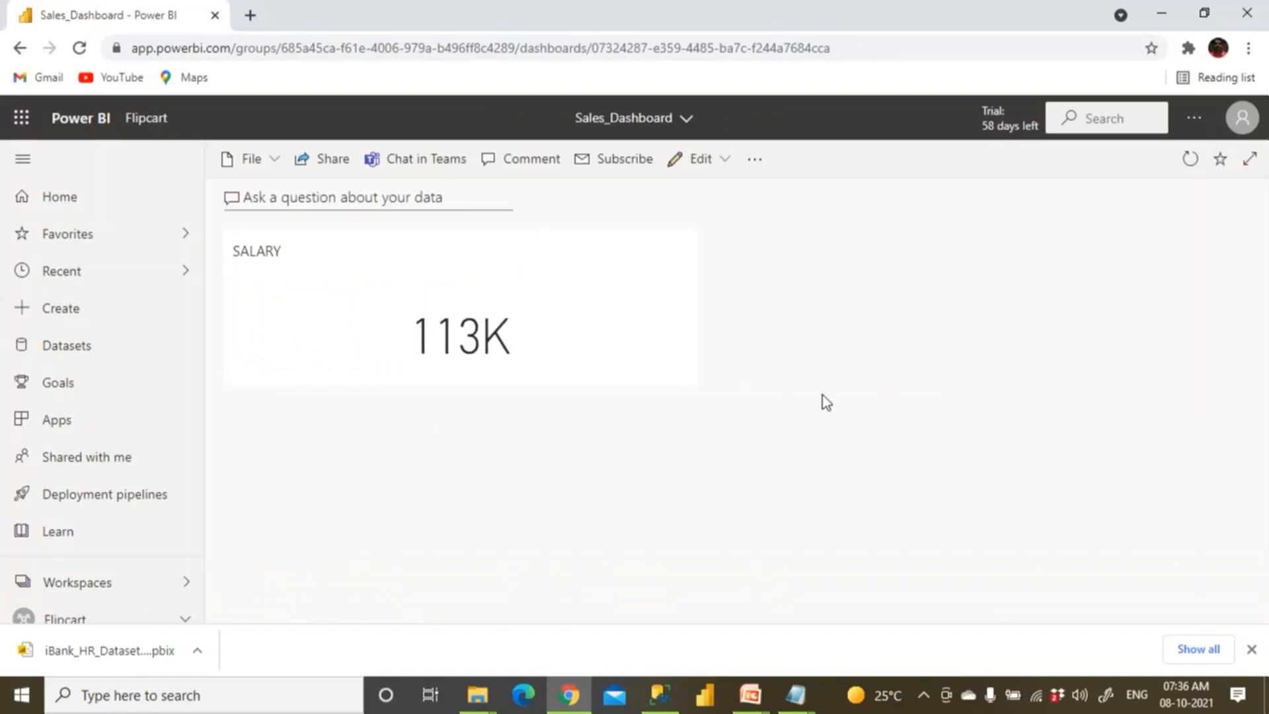
pyautogui.click(680, 360)
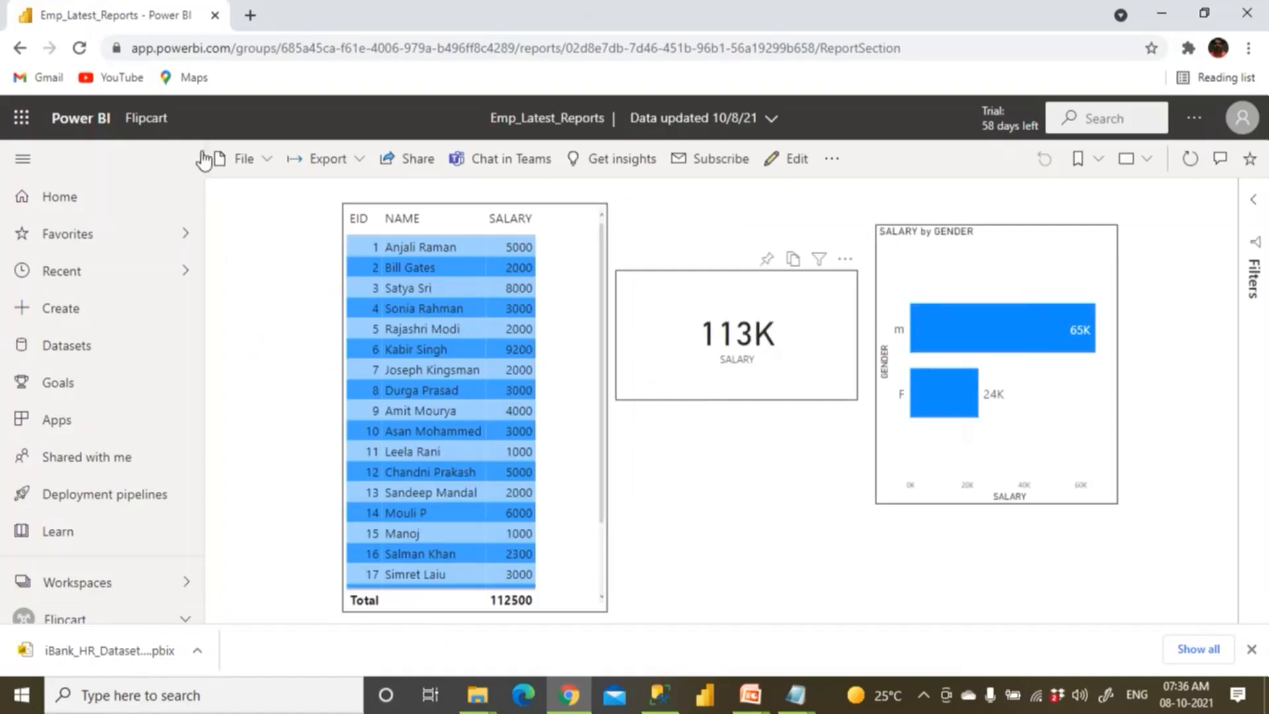
pyautogui.click(146, 118)
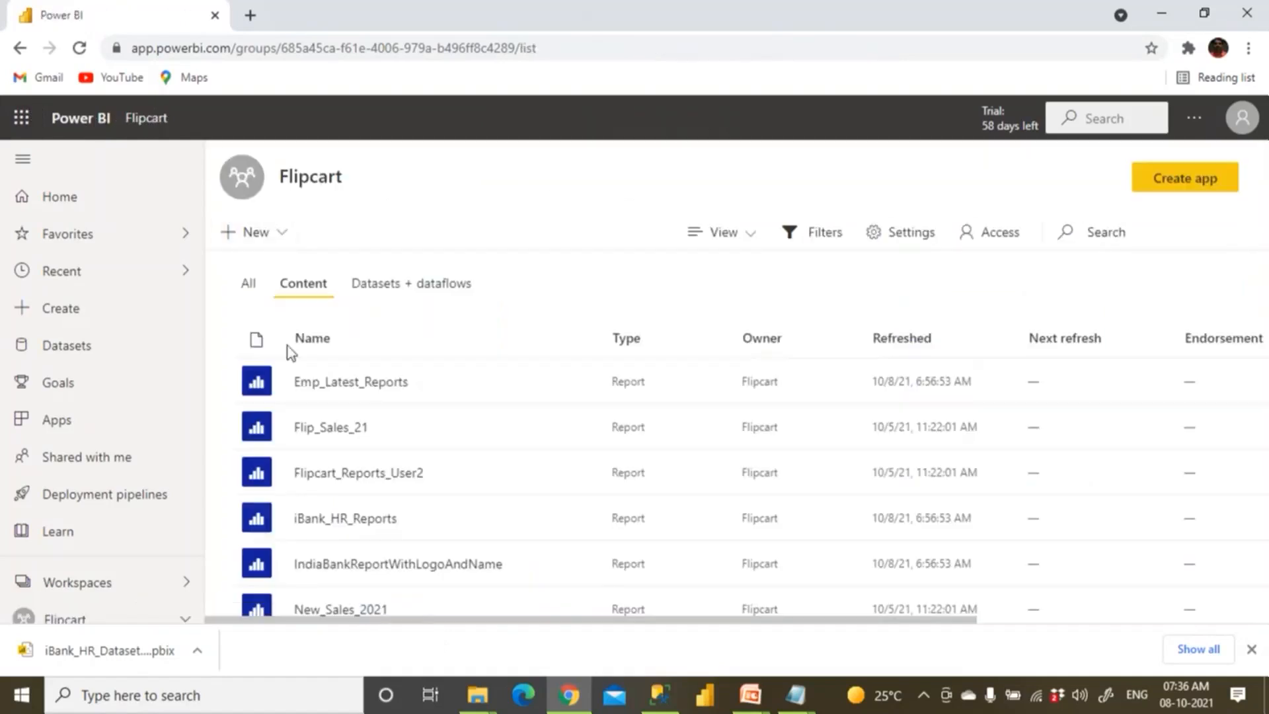
pyautogui.scroll(-1, 326, 373)
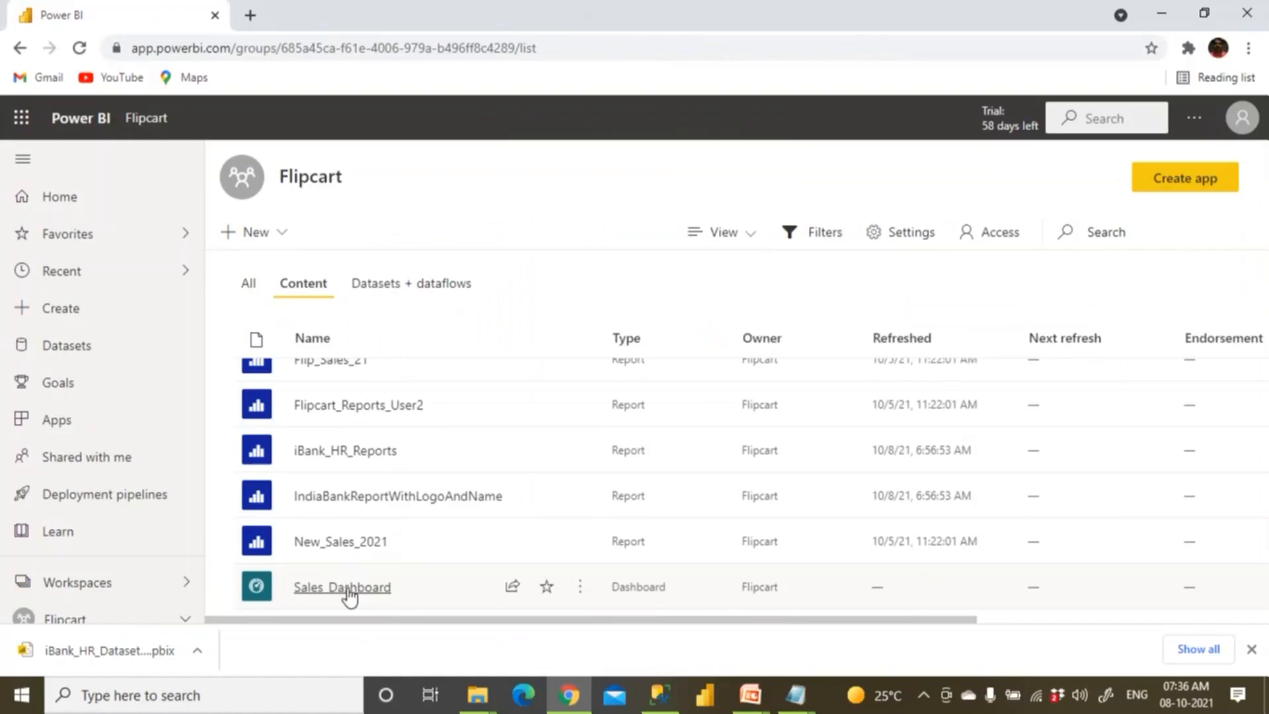
pyautogui.click(348, 593)
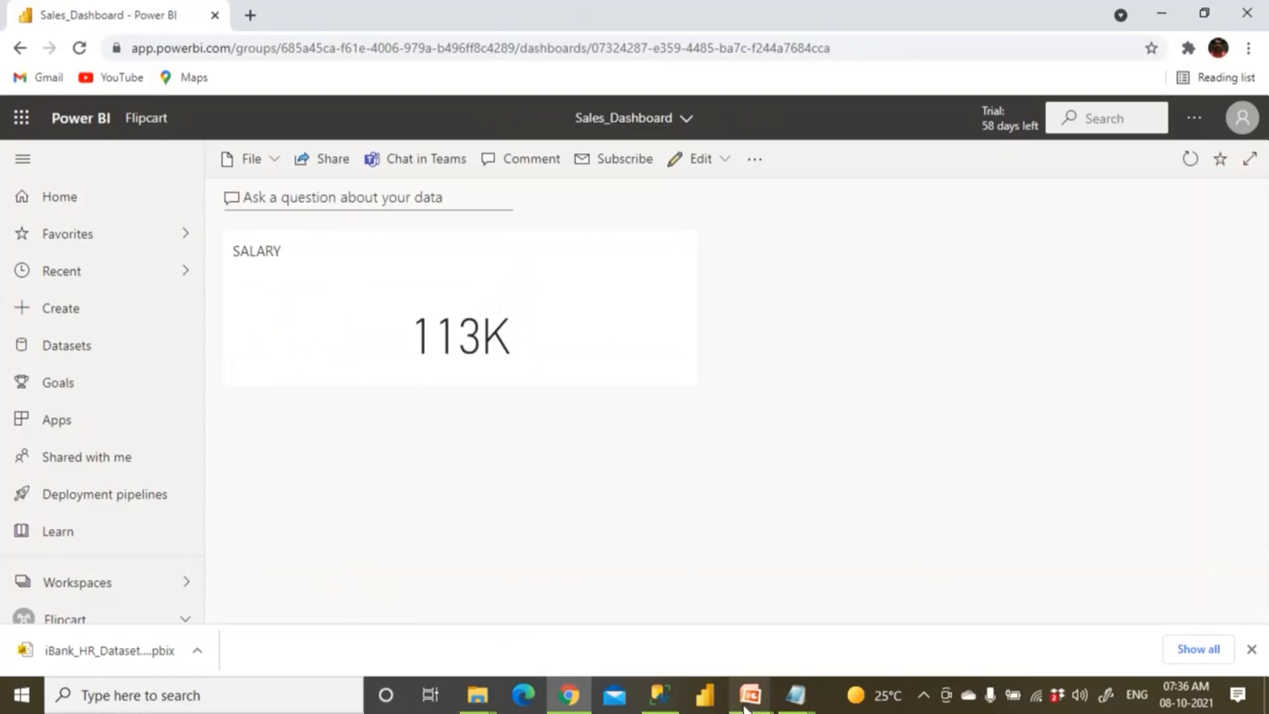
# - Switch to the PowerPoint presentation, review the Dashboard slide on shared access and datasets, and return to Power BI
pyautogui.moveTo(746, 704)
pyautogui.click(796, 644)
pyautogui.click(398, 529)
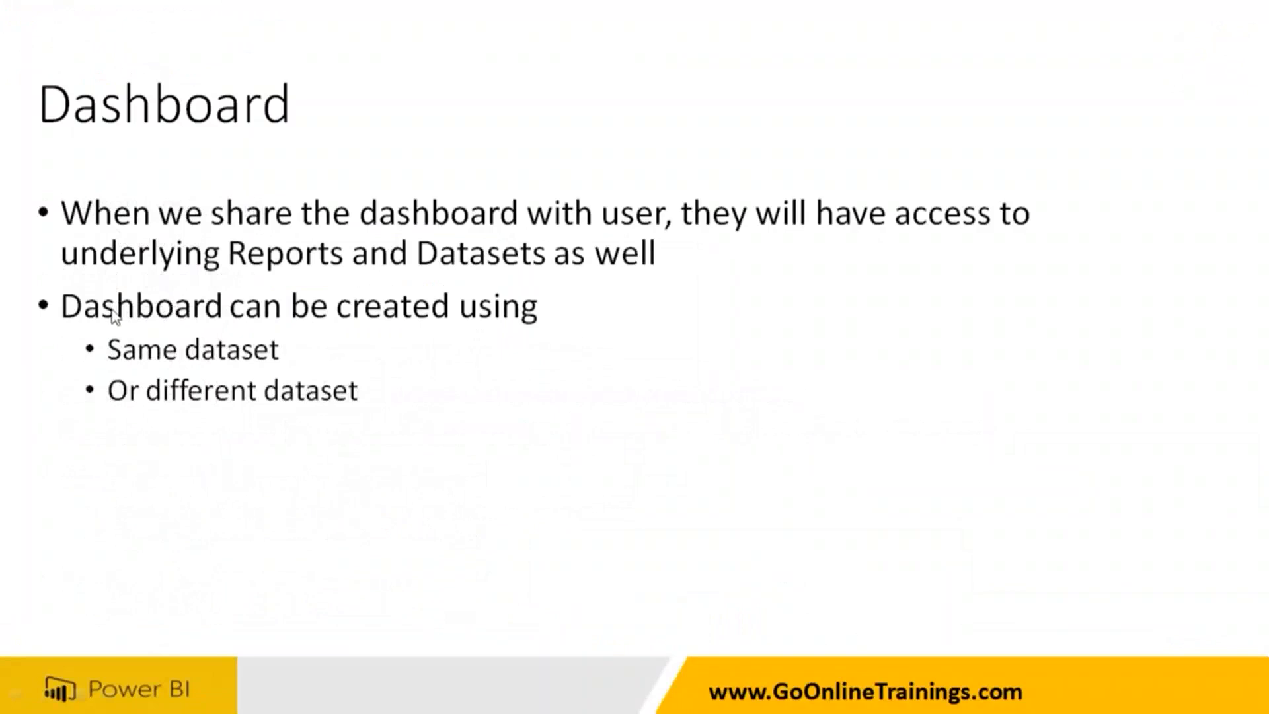
pyautogui.click(255, 340)
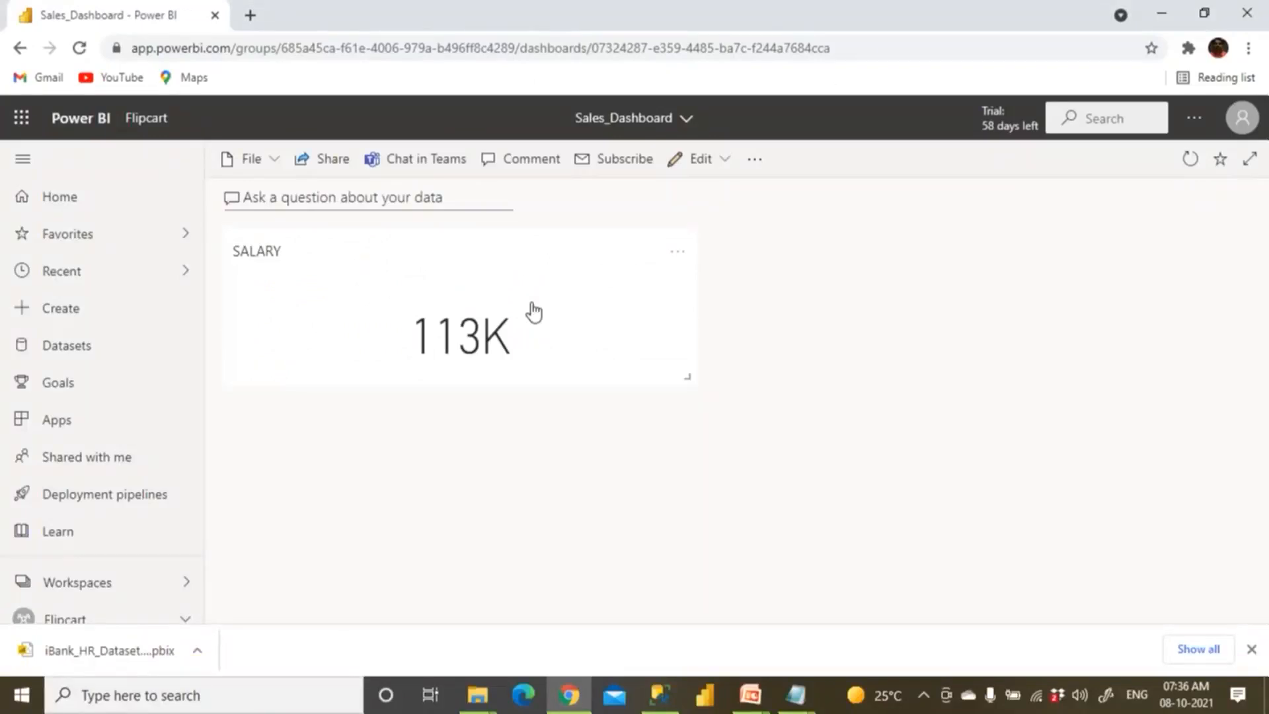
# - Open Emp_Latest_Reports through the SALARY tile and pin its SALARY by GENDER bar chart to the existing Sales_Dashboard
pyautogui.click(533, 306)
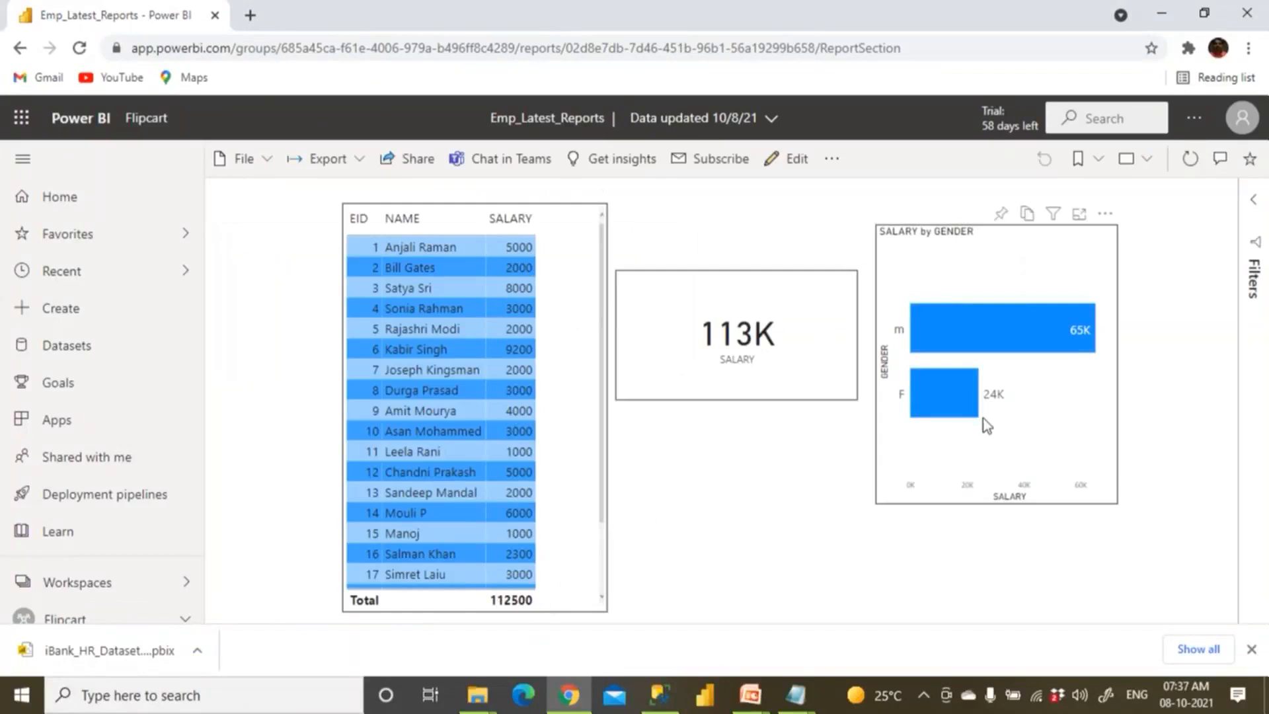
pyautogui.moveTo(1033, 328)
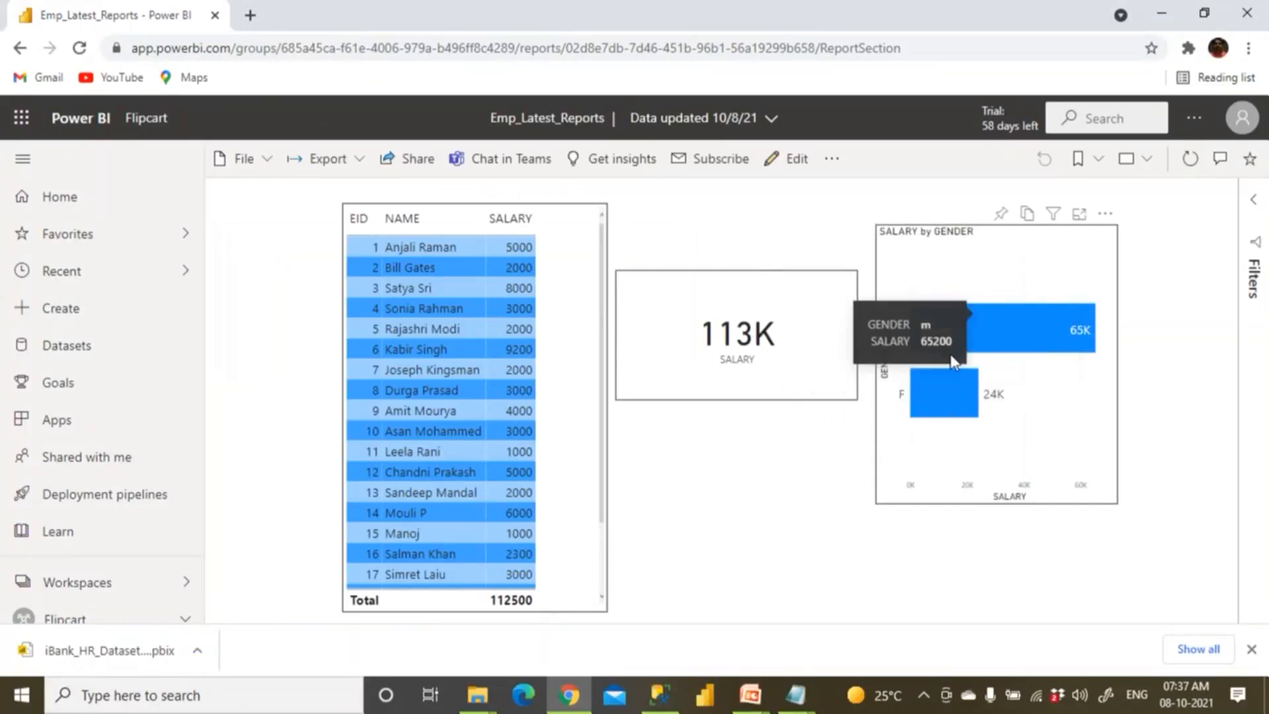
pyautogui.click(1001, 216)
pyautogui.click(814, 473)
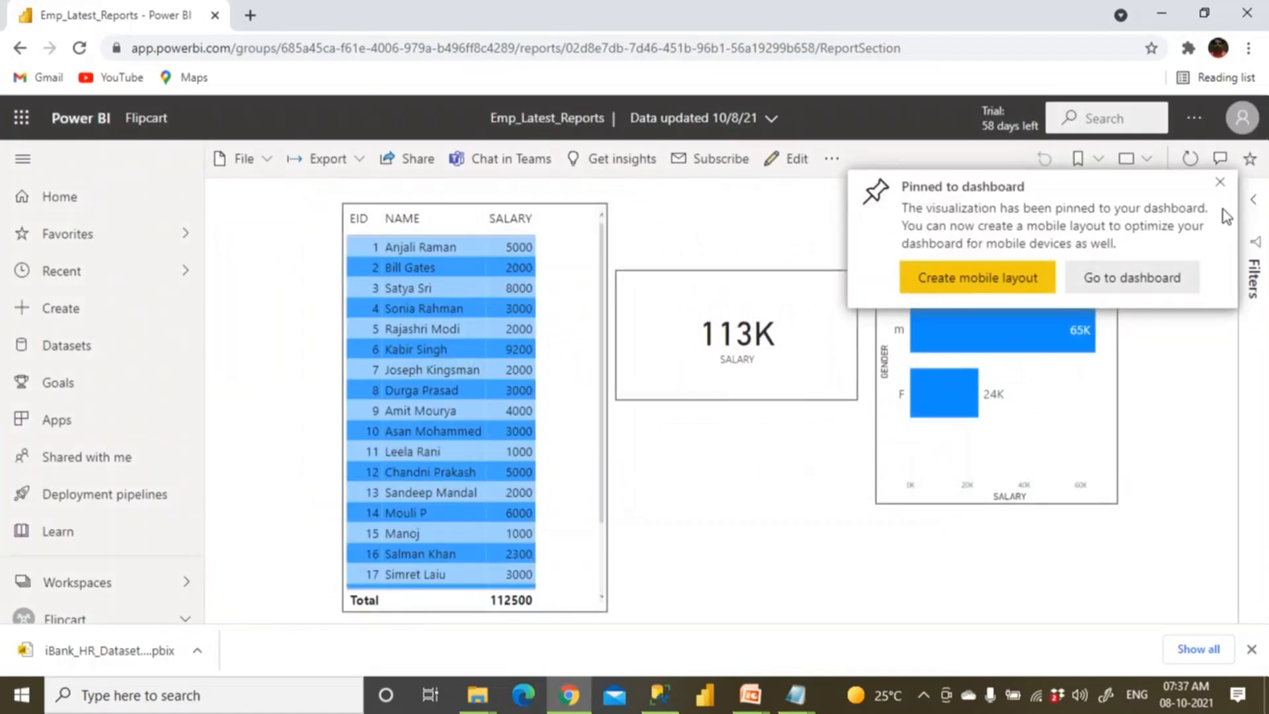
pyautogui.click(1220, 182)
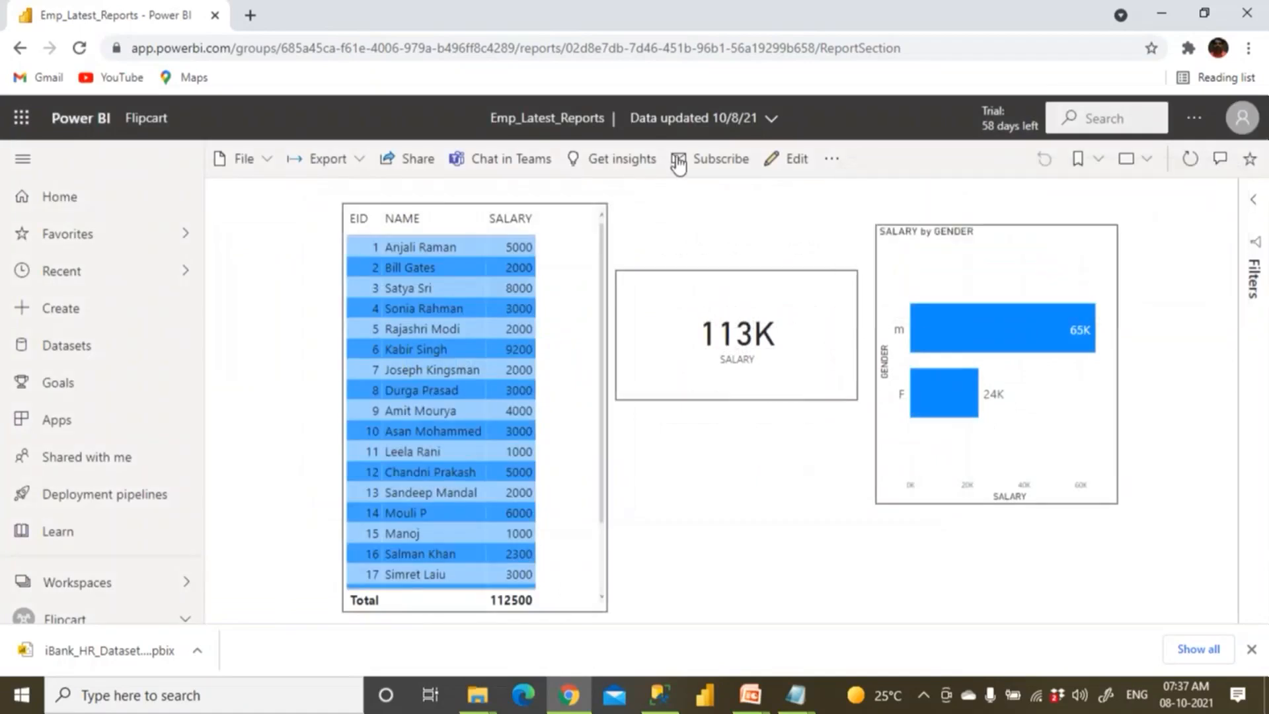
# - Open Sales_Dashboard from the Flipcart workspace and resize the SALARY by gender tile wider and as short as the SALARY tile
pyautogui.click(147, 118)
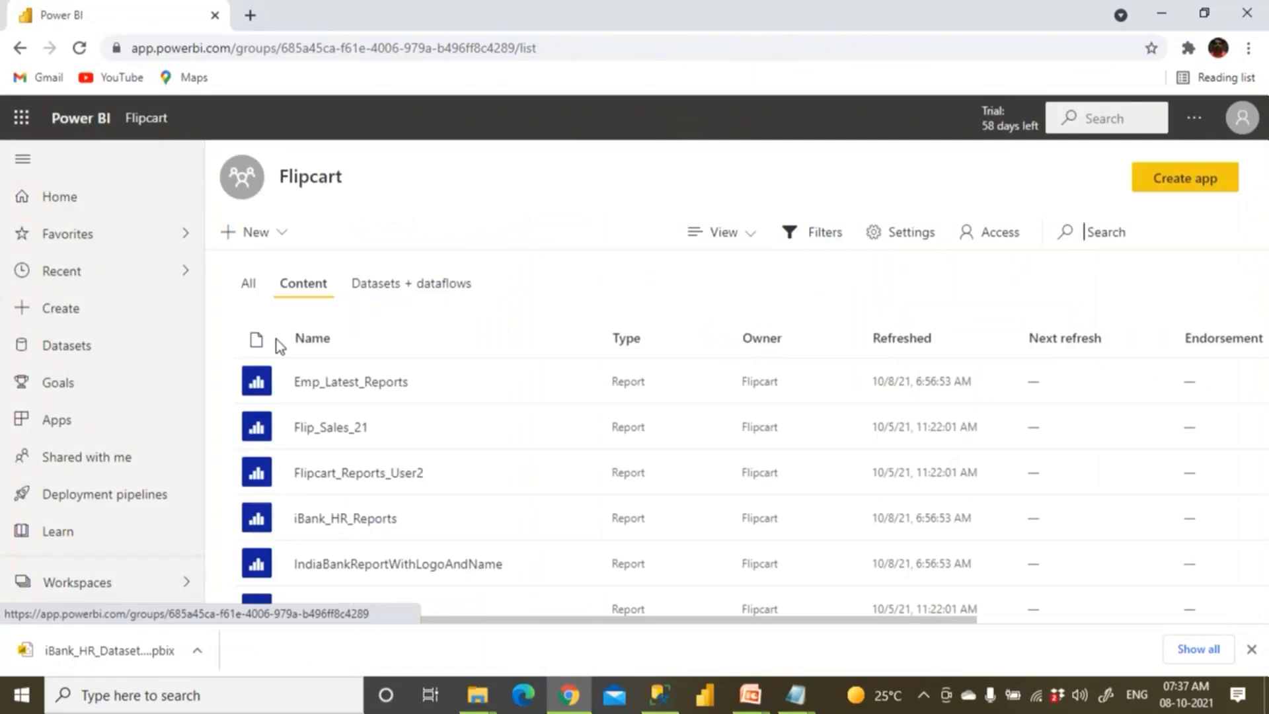
pyautogui.scroll(-2, 383, 594)
pyautogui.click(387, 588)
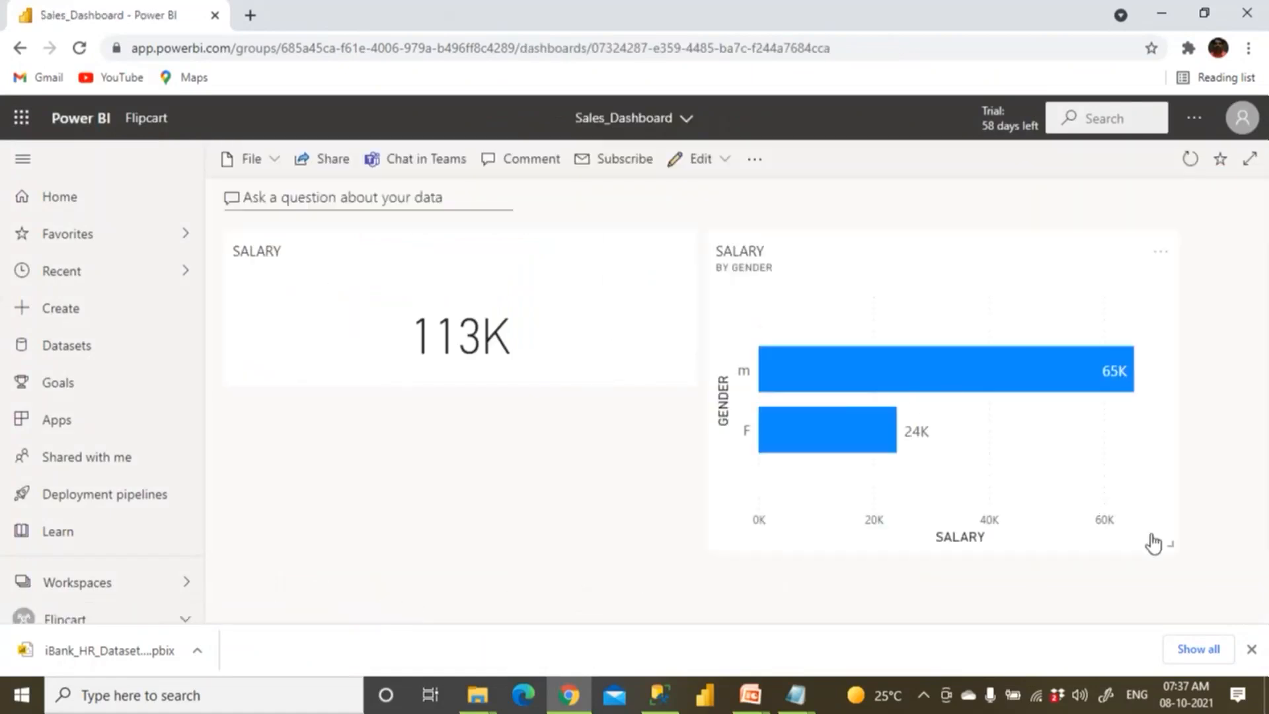
pyautogui.moveTo(1167, 546); pyautogui.dragTo(1180, 388)
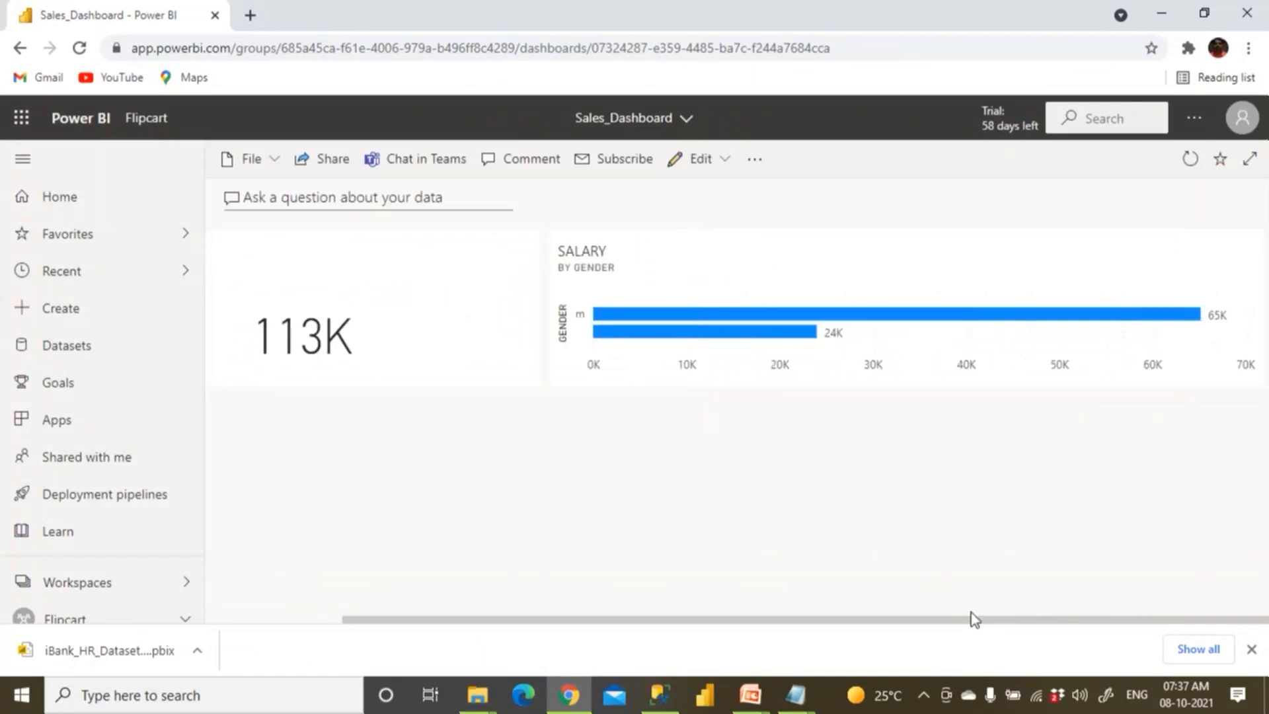
pyautogui.moveTo(967, 618); pyautogui.dragTo(1042, 615)
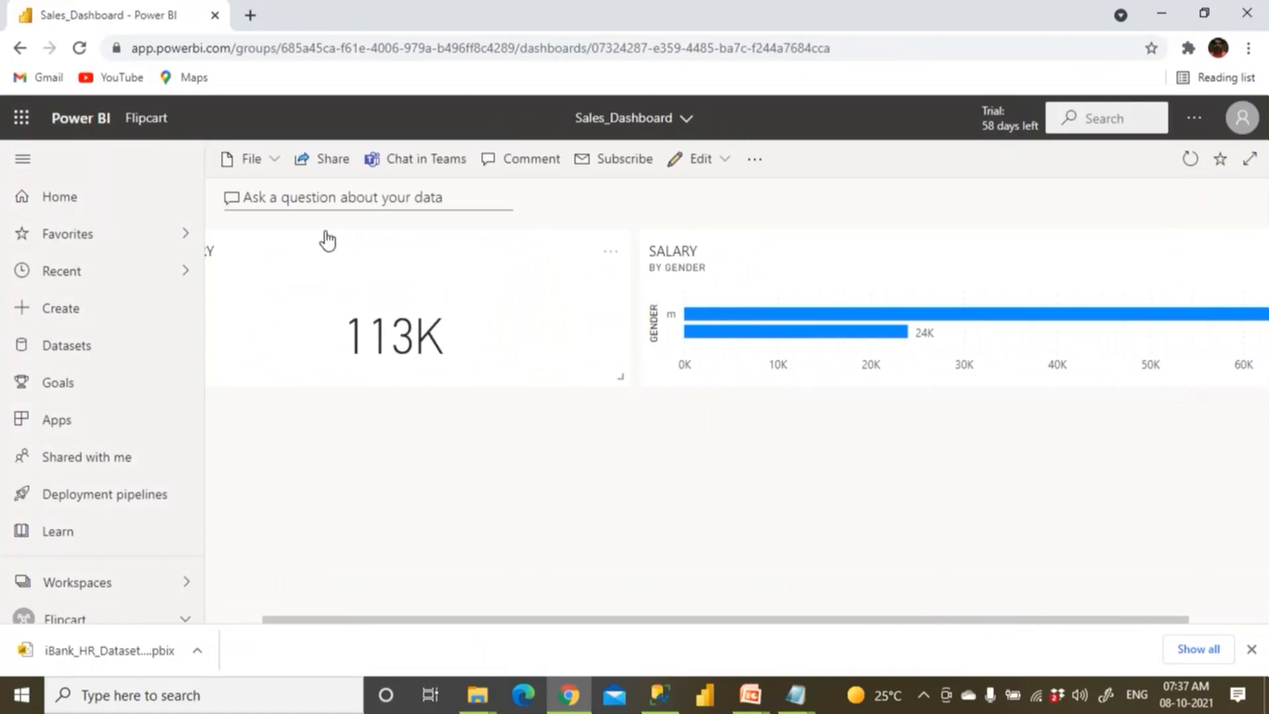
# - Open the IndiaBankReportWithLogoAndName report from the Flipcart workspace content in editing mode
pyautogui.click(129, 119)
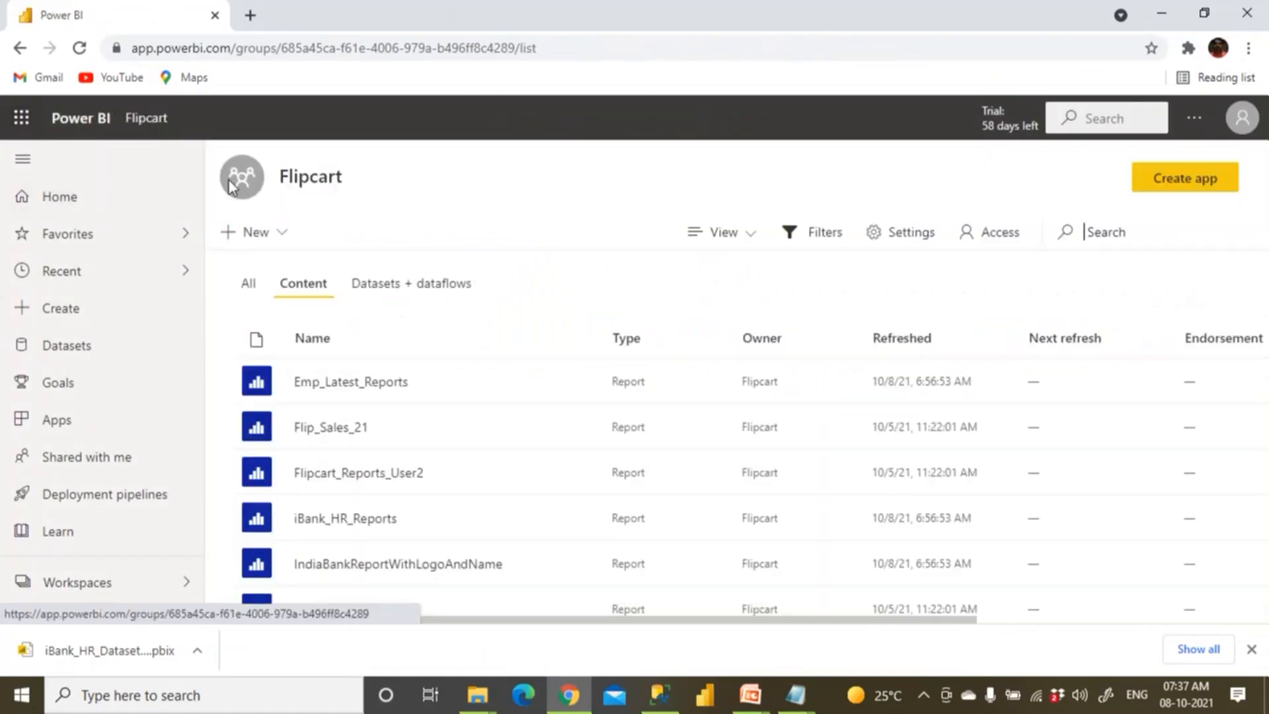
pyautogui.scroll(-2, 470, 487)
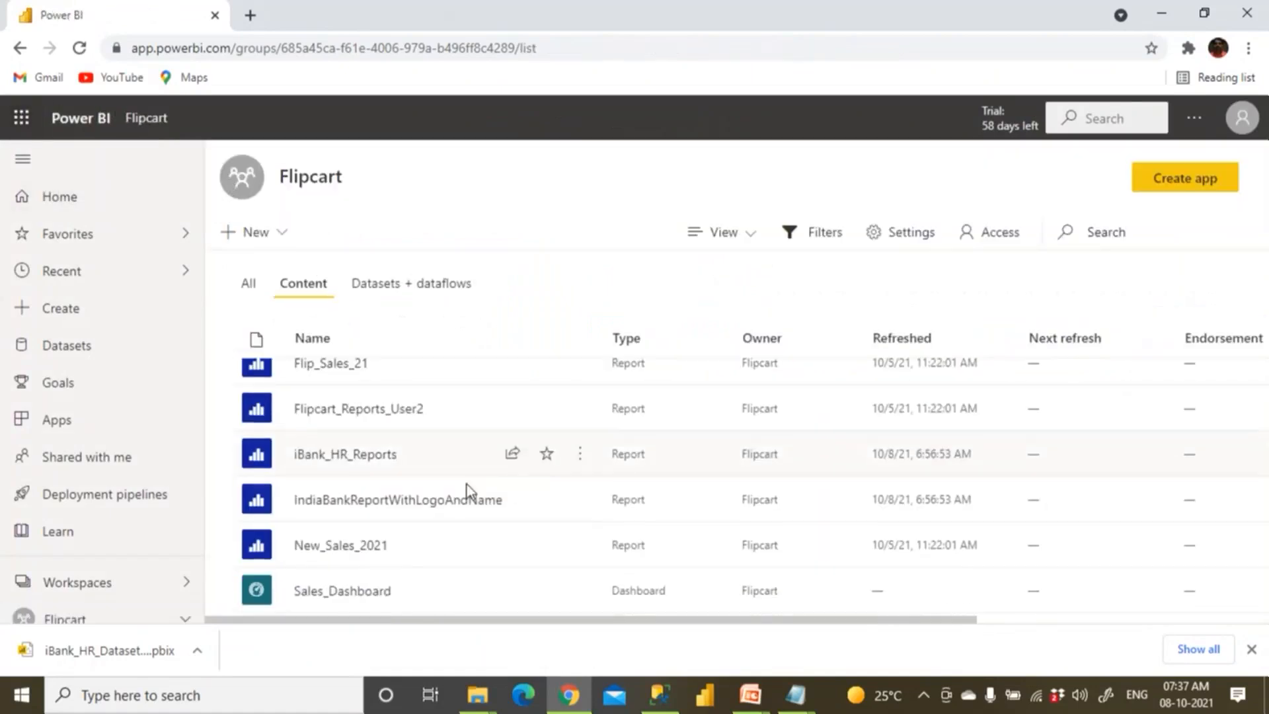
pyautogui.click(473, 502)
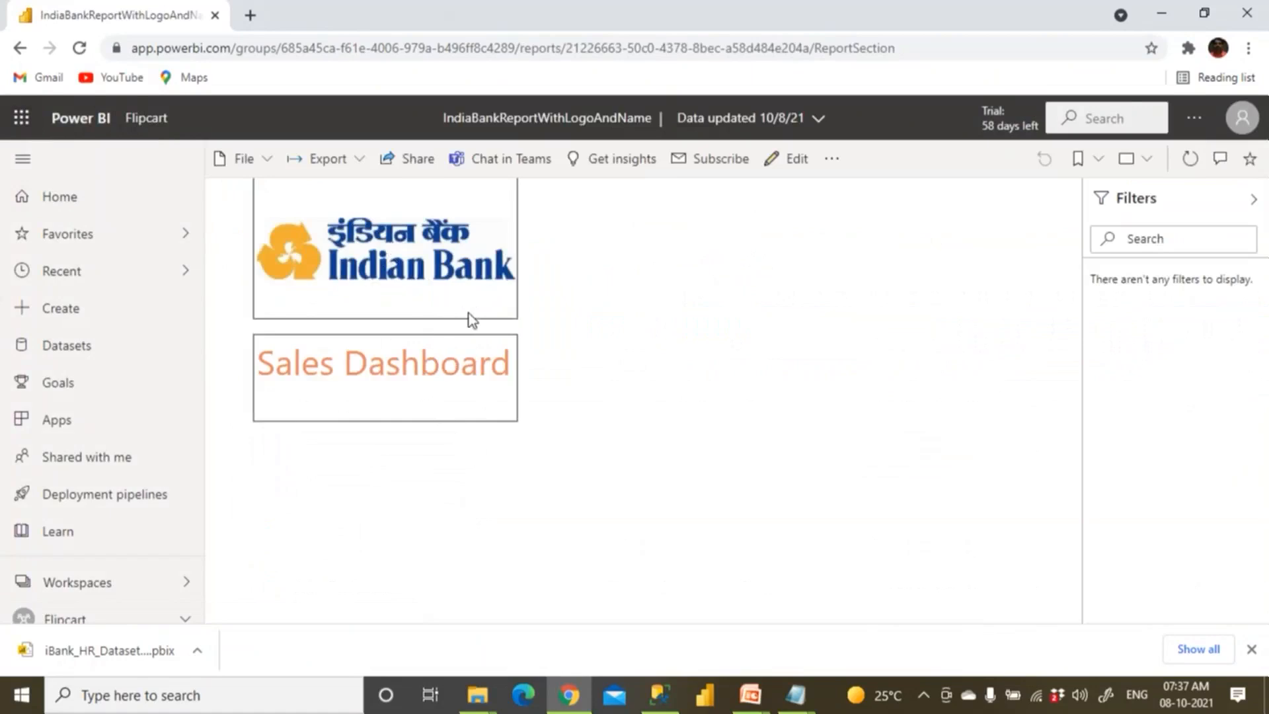
pyautogui.click(800, 165)
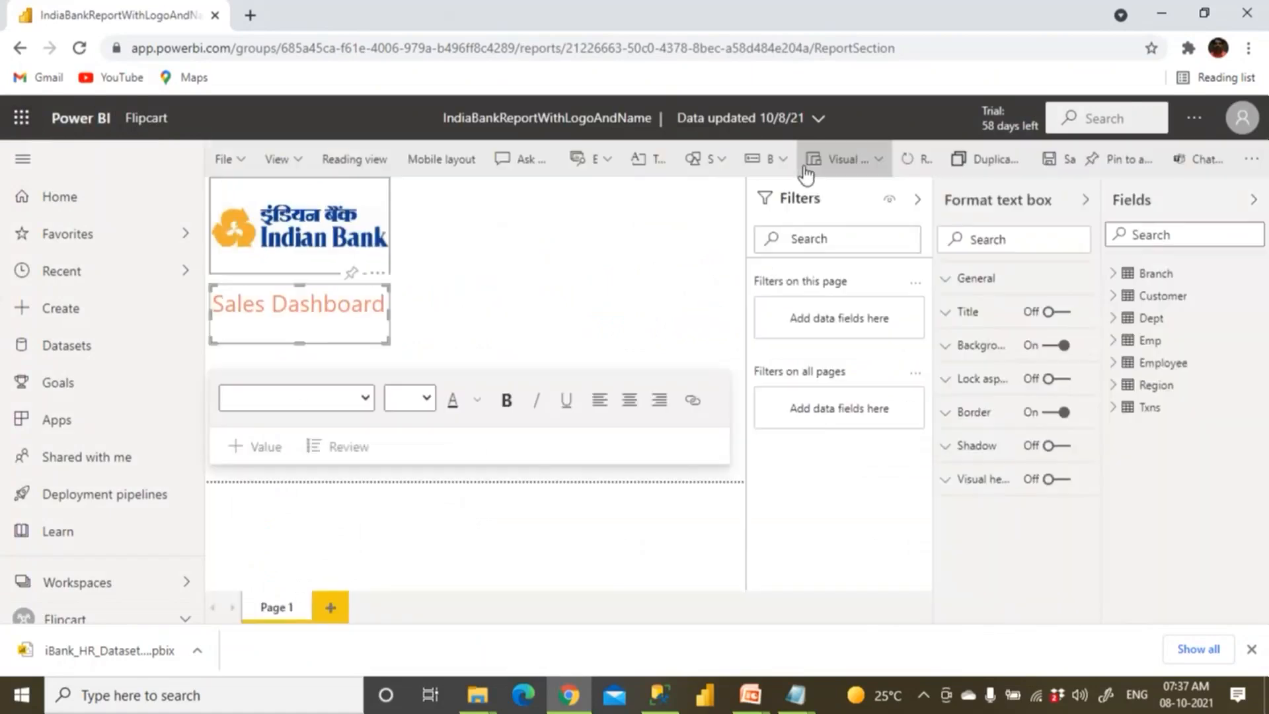
# - Pin the "Sales Dashboard" title text box to the existing Sales_Dashboard
pyautogui.click(352, 275)
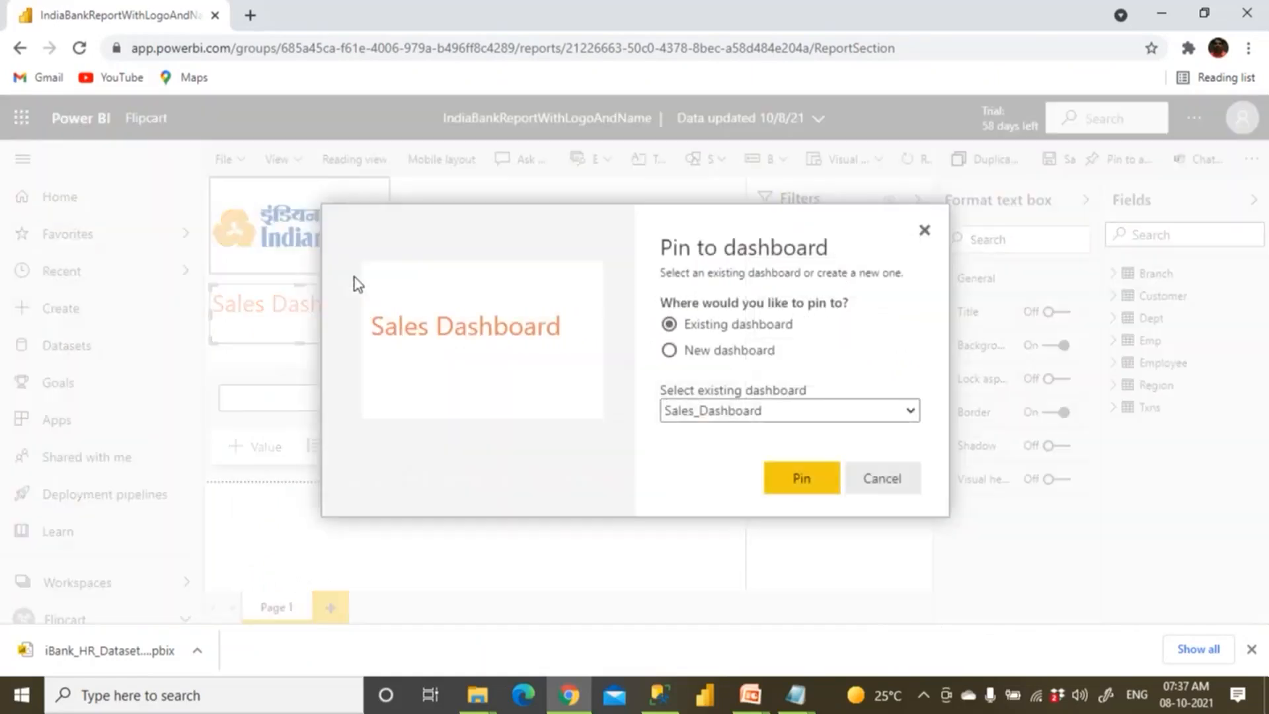
pyautogui.click(782, 482)
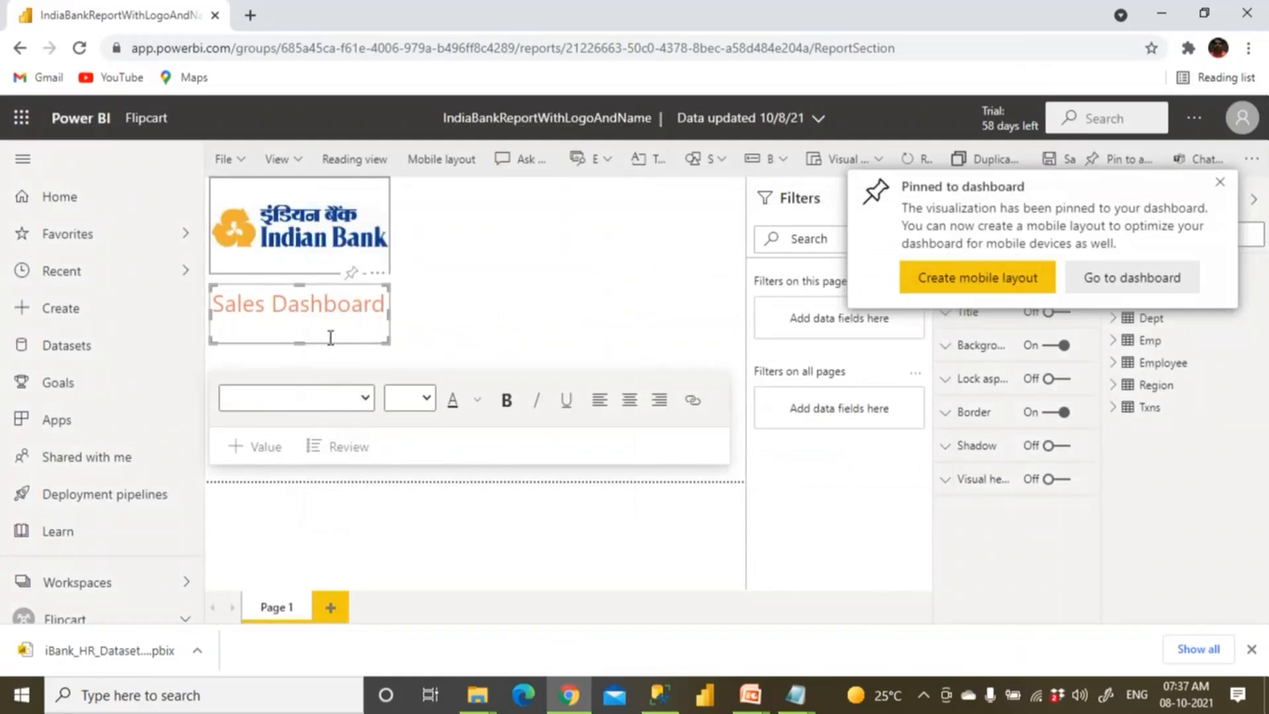
pyautogui.click(411, 332)
pyautogui.click(366, 328)
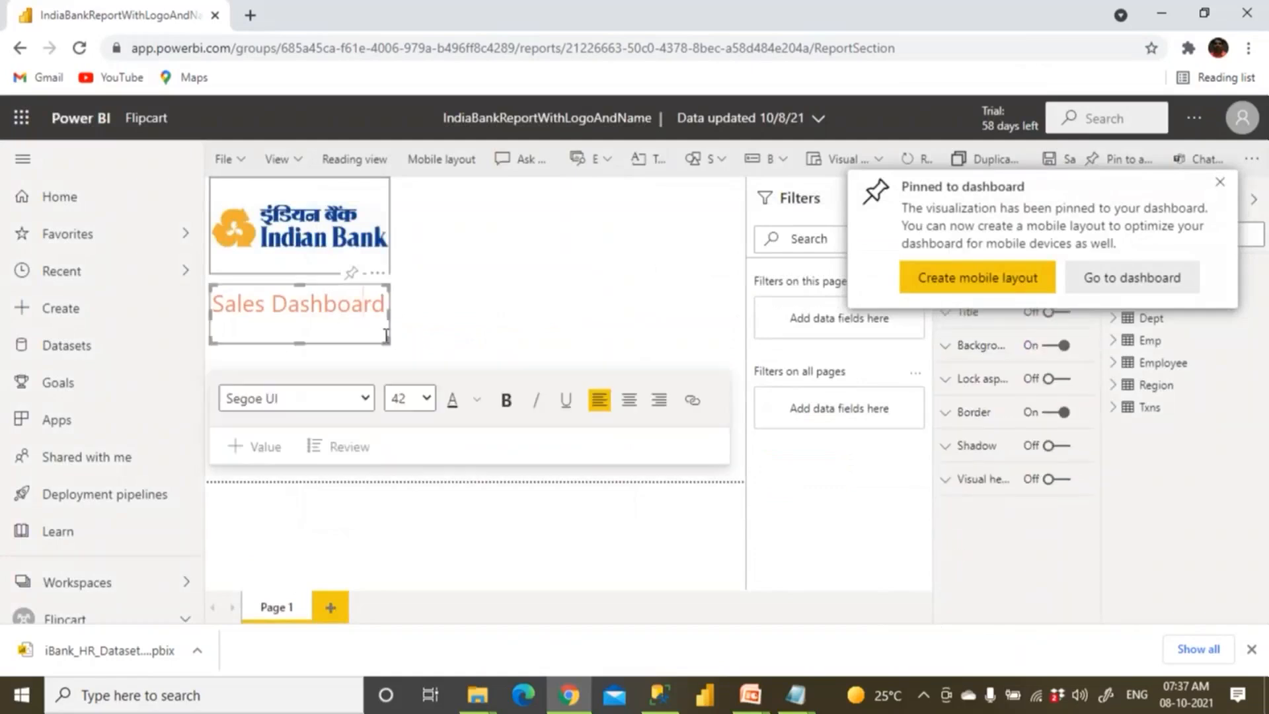
pyautogui.moveTo(301, 319); pyautogui.dragTo(351, 321)
pyautogui.click(363, 337)
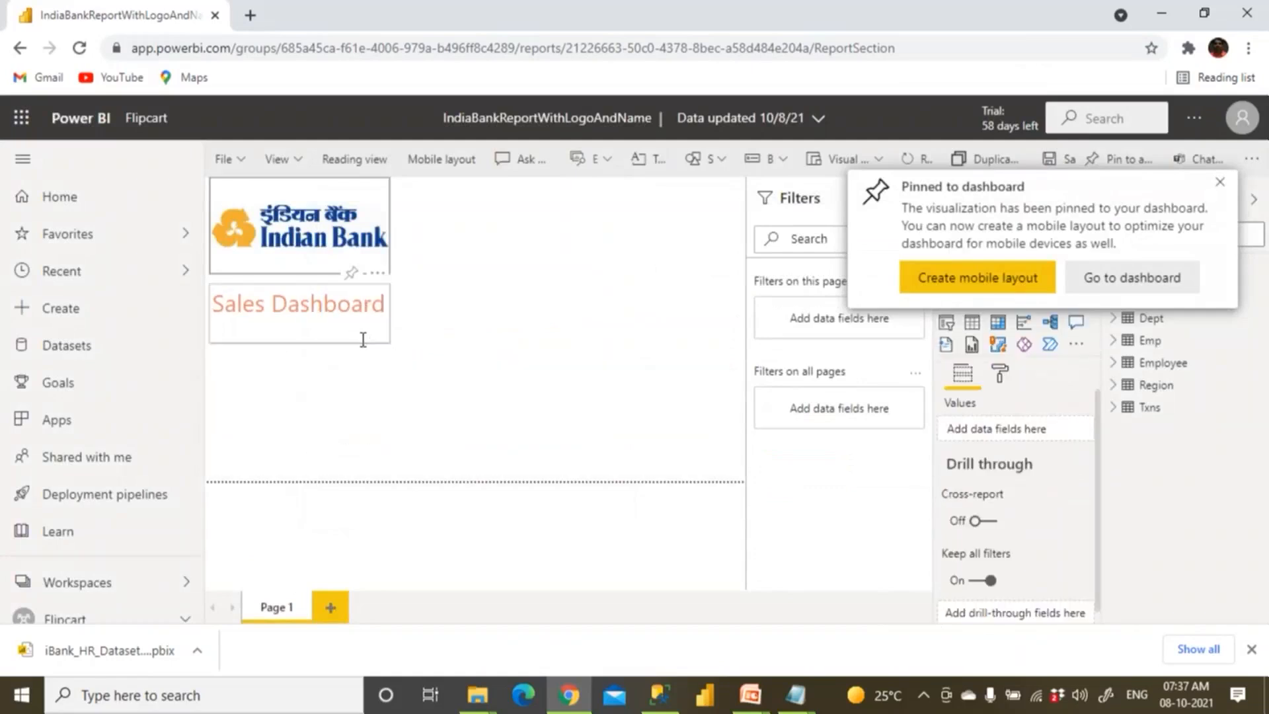
pyautogui.click(352, 343)
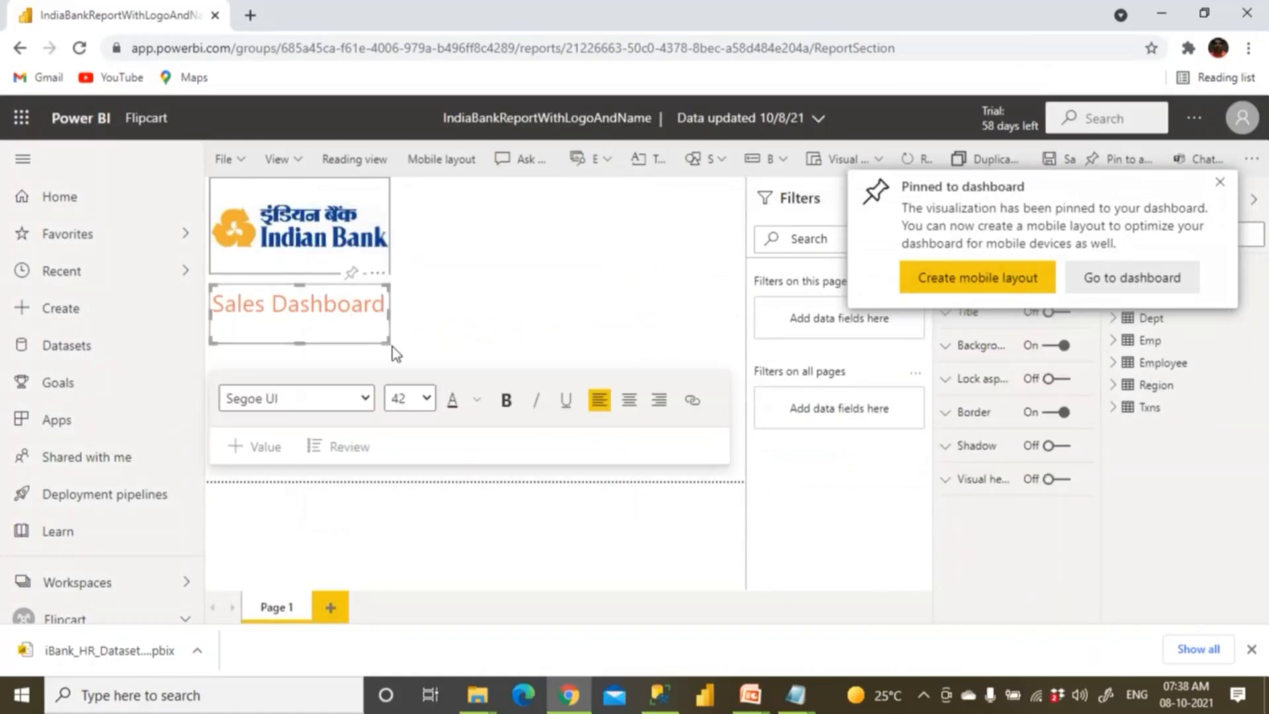
pyautogui.click(448, 336)
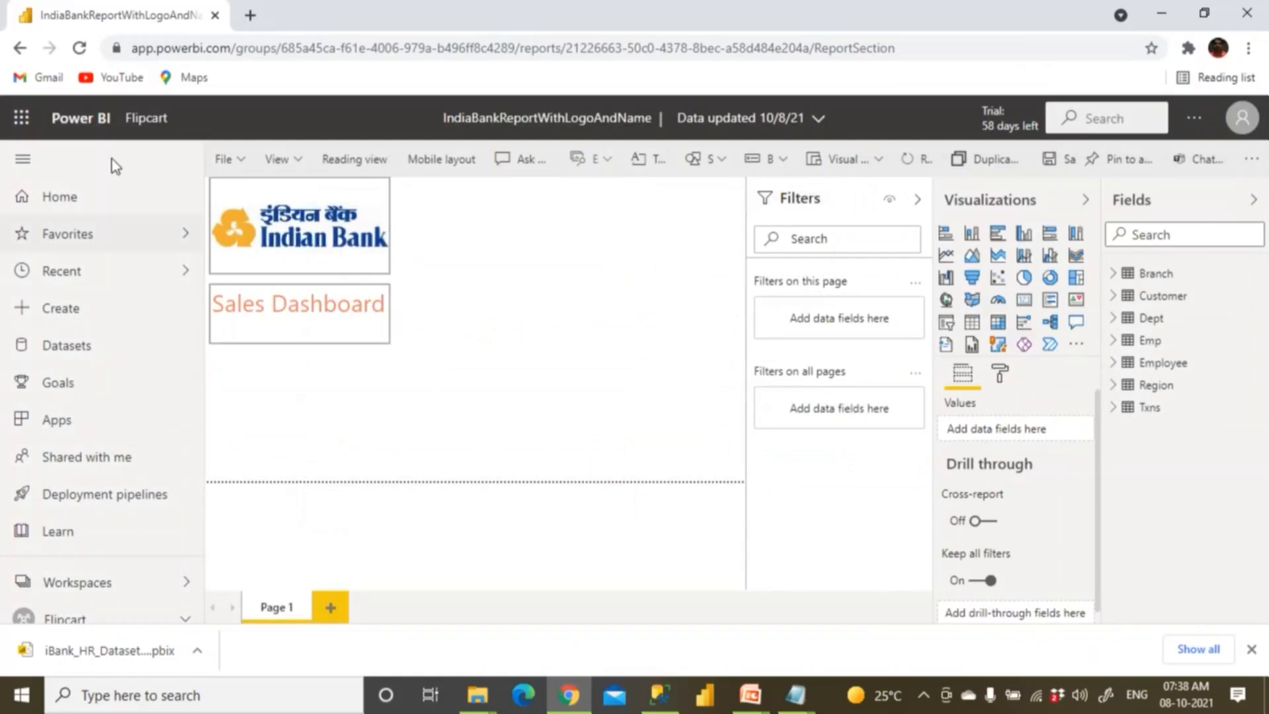
# - Open Sales_Dashboard from the Flipcart workspace and shorten the "Sales Dashboard" title tile to the height of the SALARY tile
pyautogui.click(156, 121)
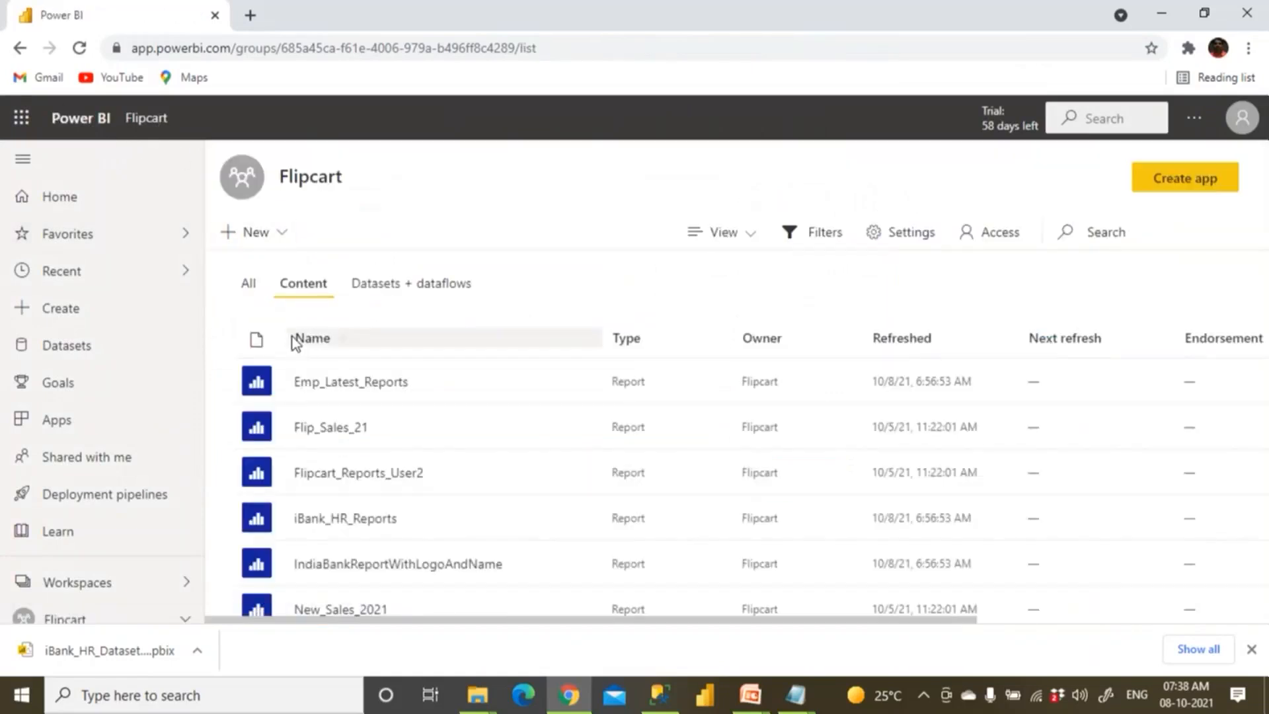
pyautogui.scroll(-1, 389, 568)
pyautogui.click(389, 583)
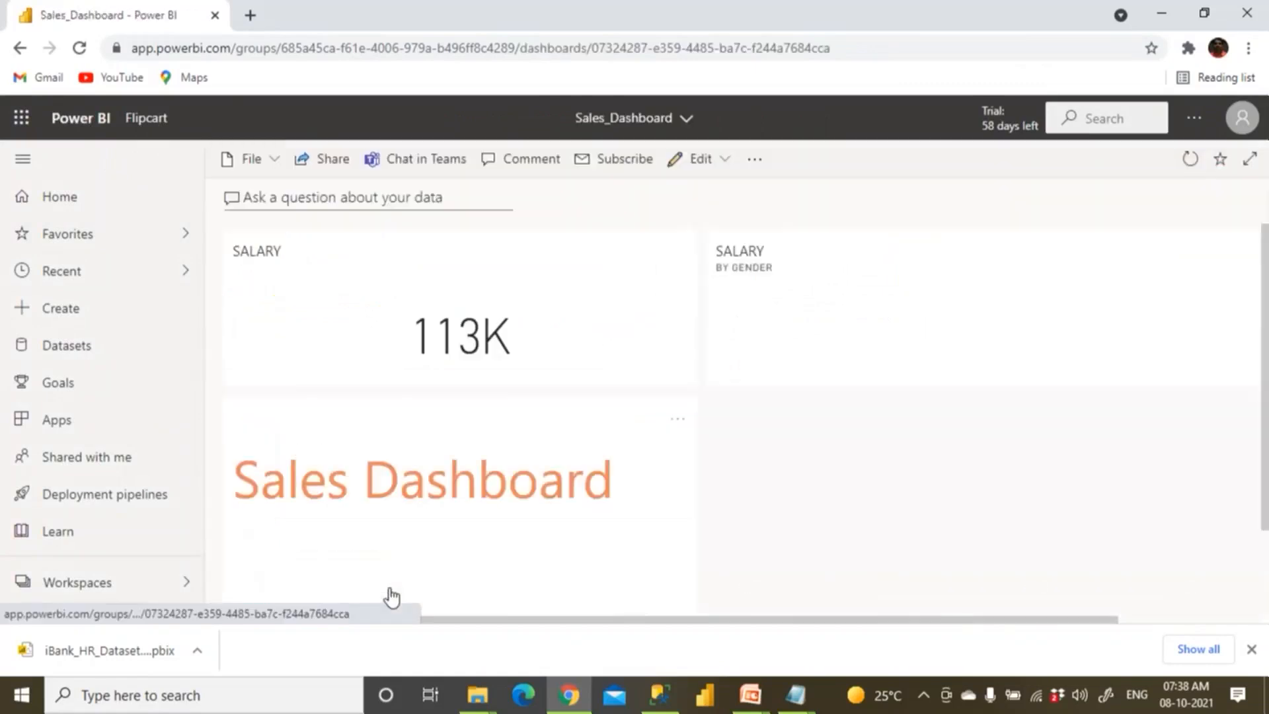
pyautogui.scroll(-2, 487, 518)
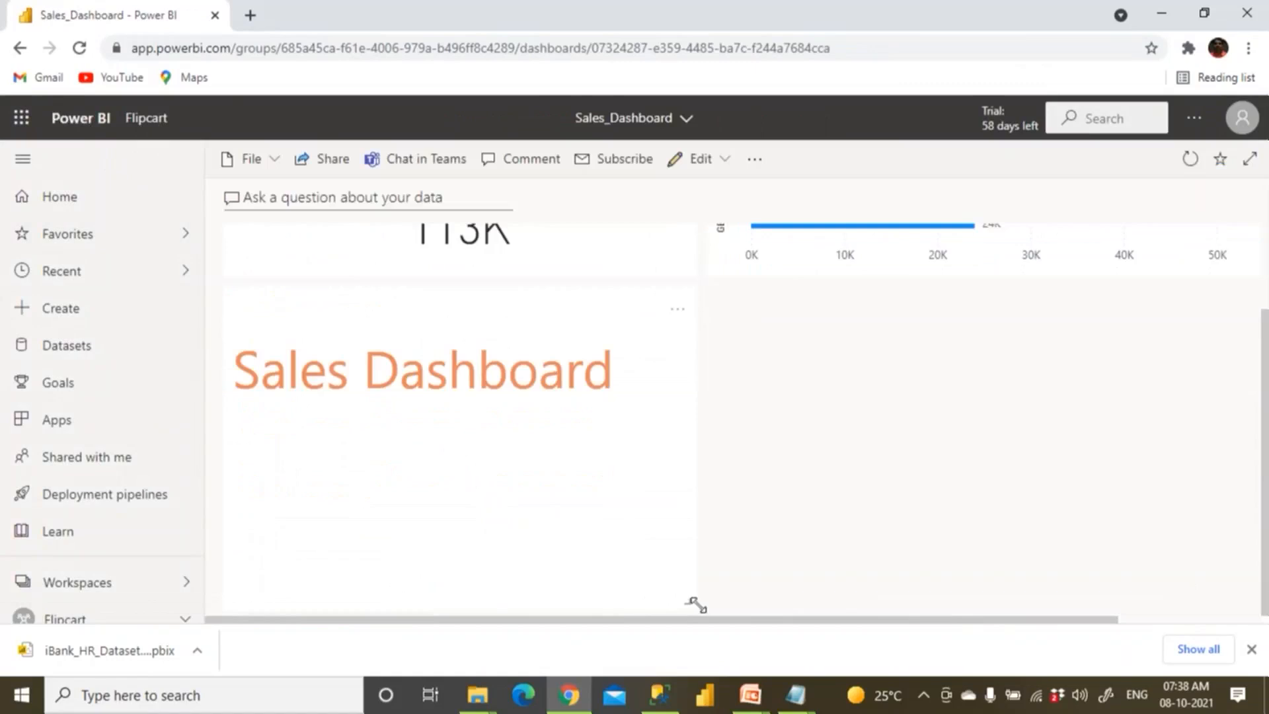
pyautogui.moveTo(686, 573); pyautogui.dragTo(654, 455)
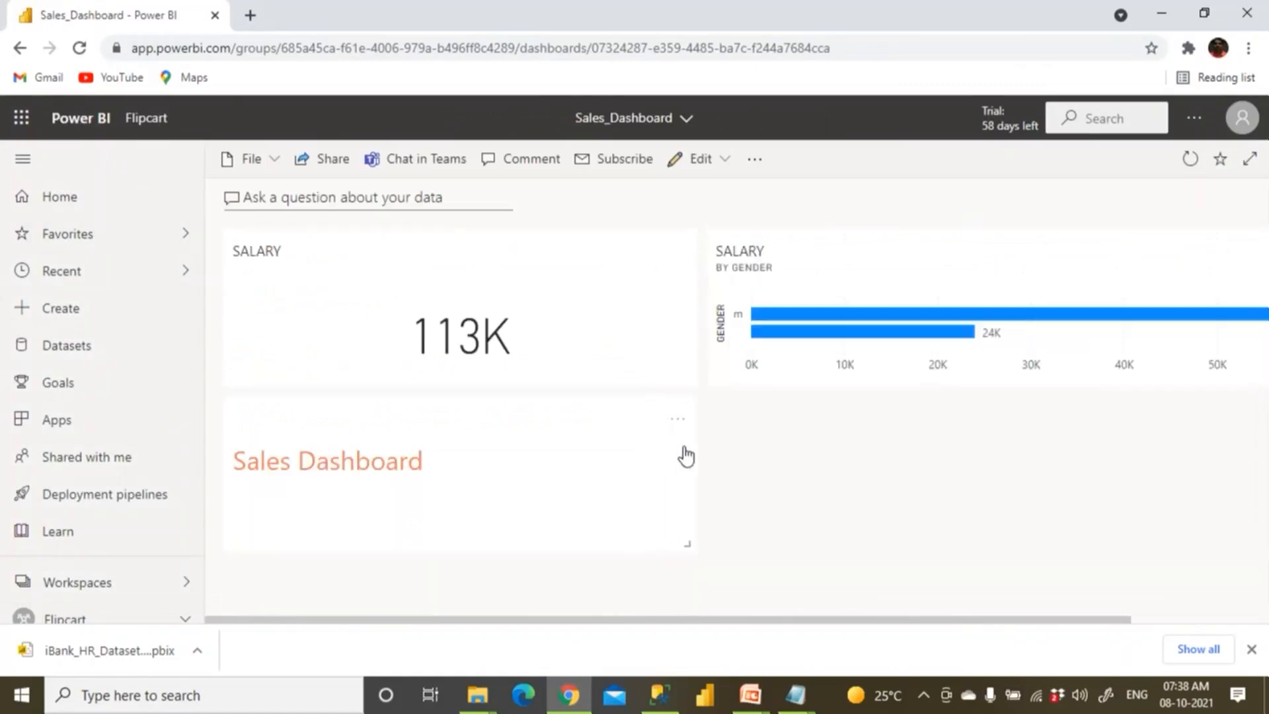
# - Move the title tile to the start of the top row, with the SALARY and SALARY by GENDER tiles side by side beneath it
pyautogui.moveTo(787, 297); pyautogui.dragTo(813, 568)
pyautogui.moveTo(654, 332); pyautogui.dragTo(962, 335)
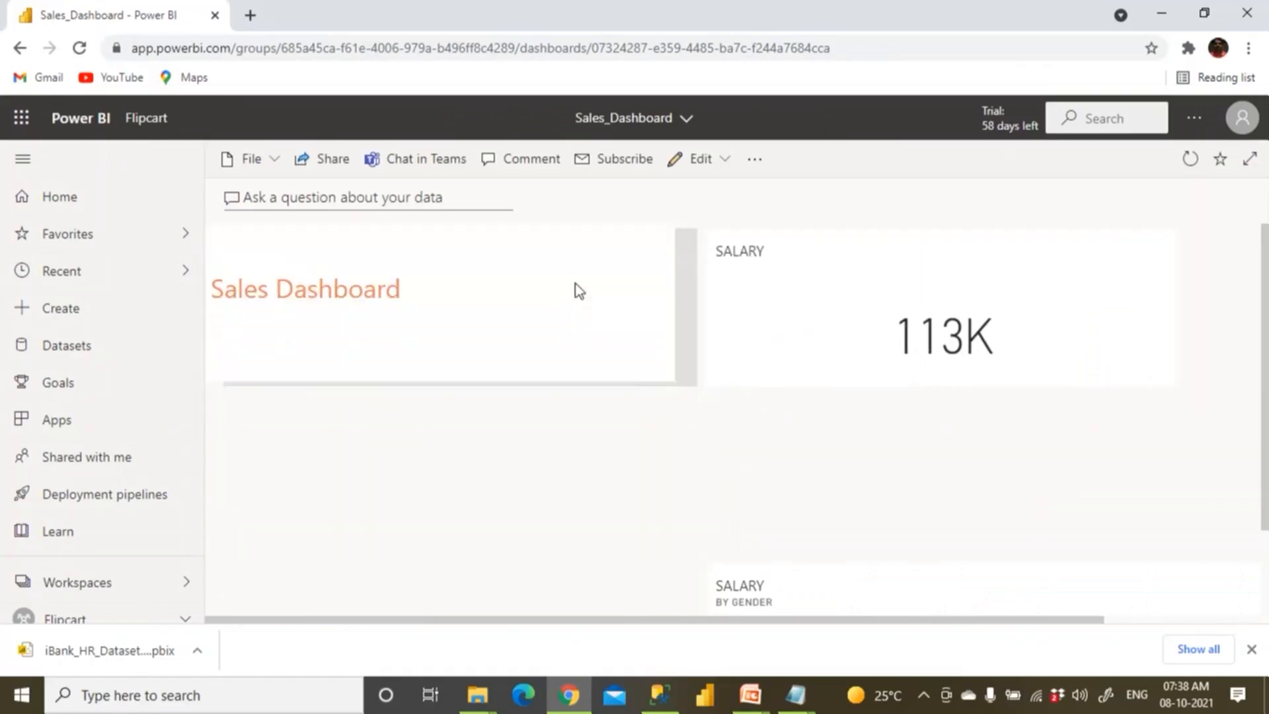
pyautogui.moveTo(686, 380); pyautogui.dragTo(486, 378)
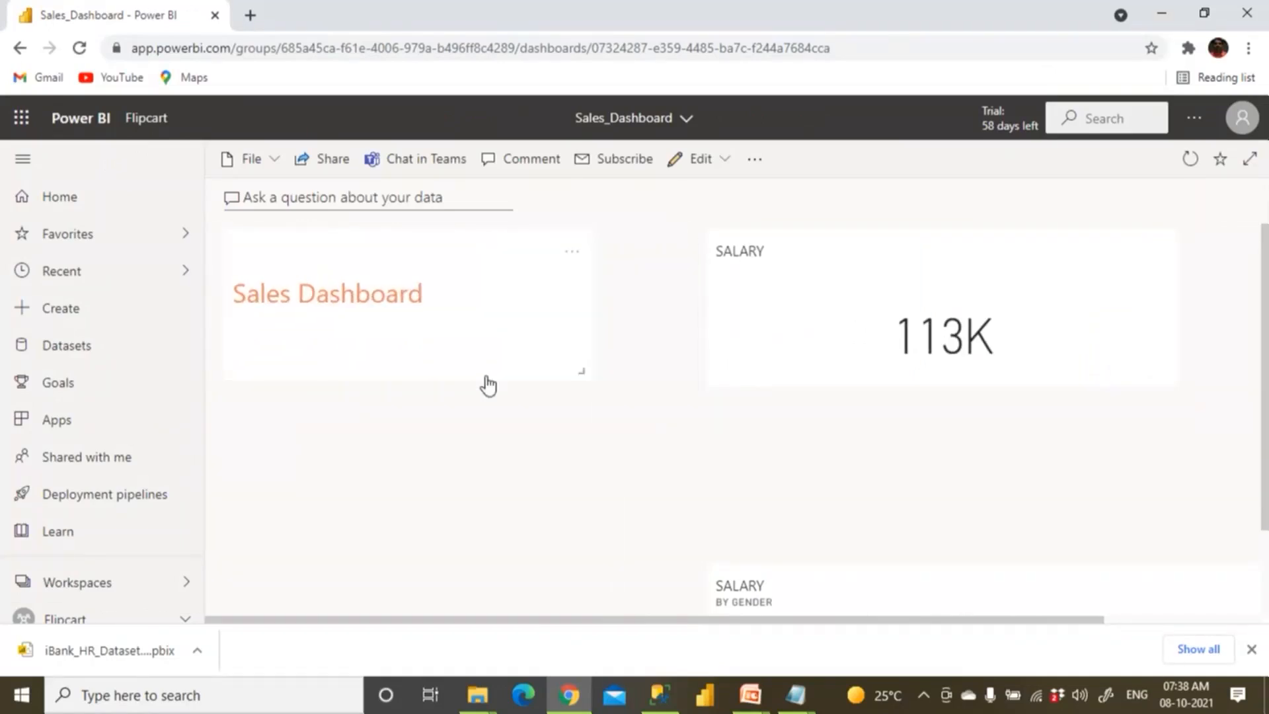
pyautogui.moveTo(795, 368); pyautogui.dragTo(441, 555)
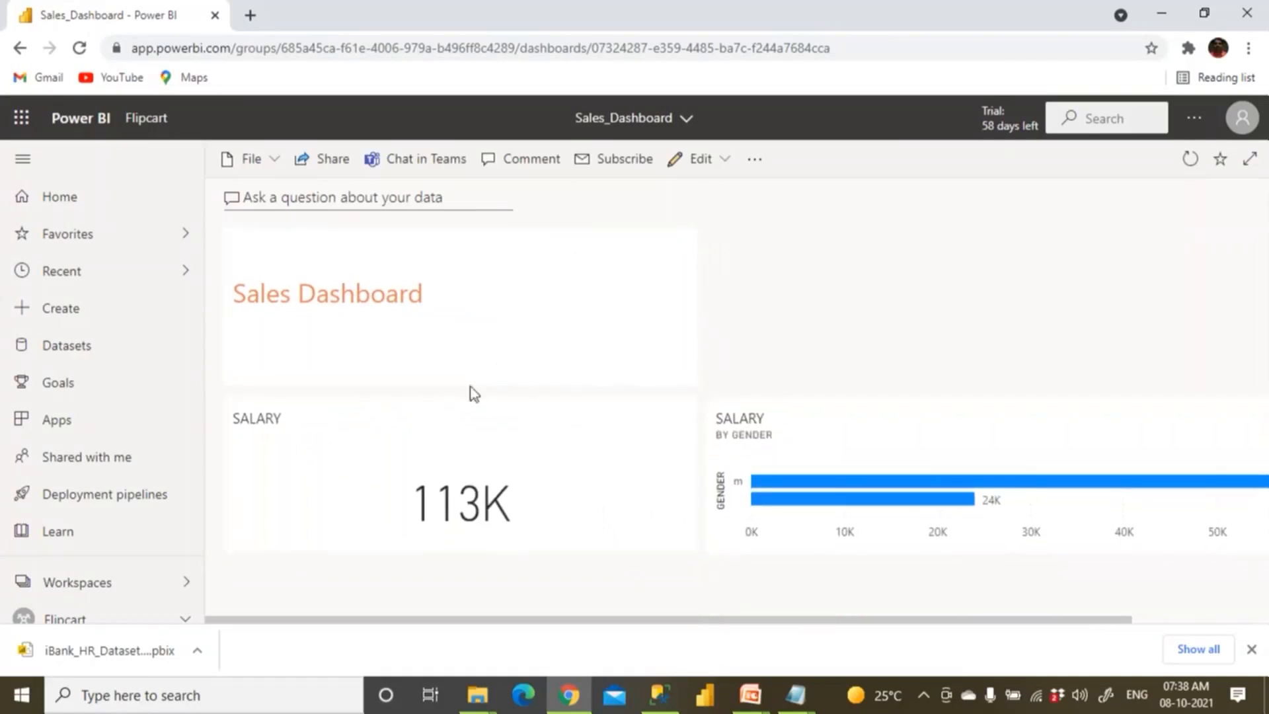
# - Open the IndiaBankReportWithLogoAndName report from the Flipcart workspace for editing
pyautogui.click(164, 120)
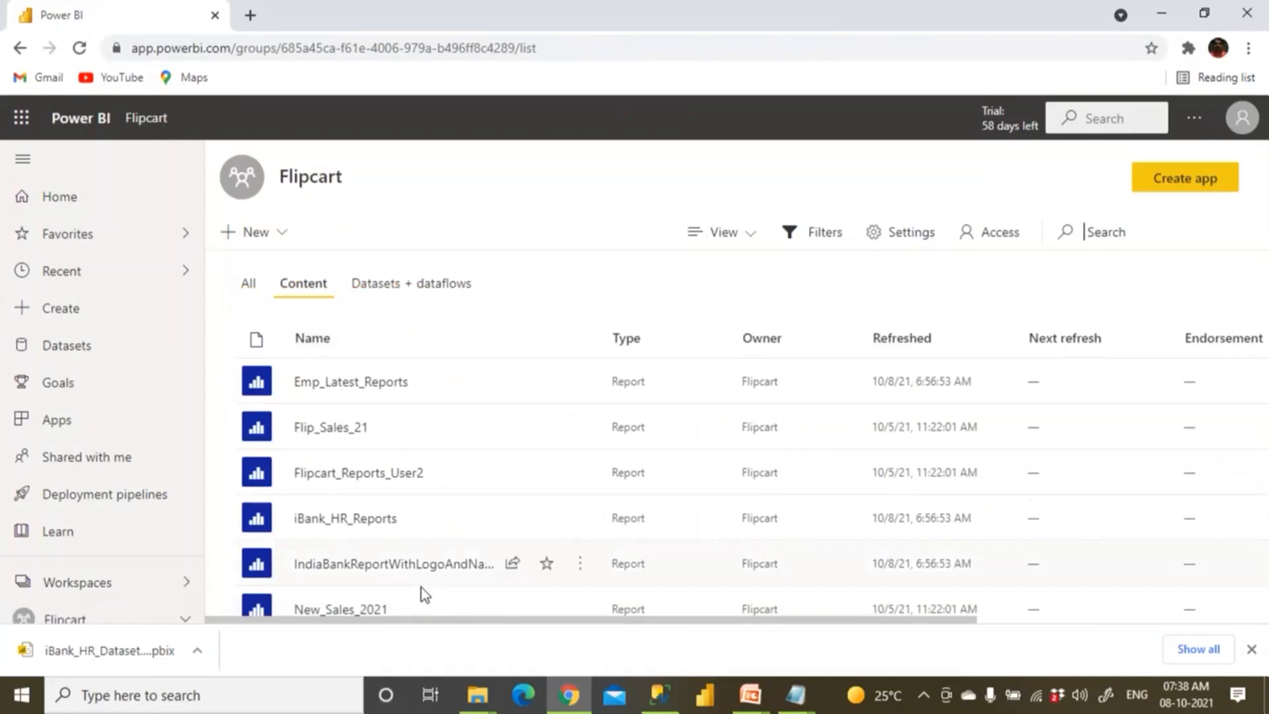
pyautogui.click(418, 565)
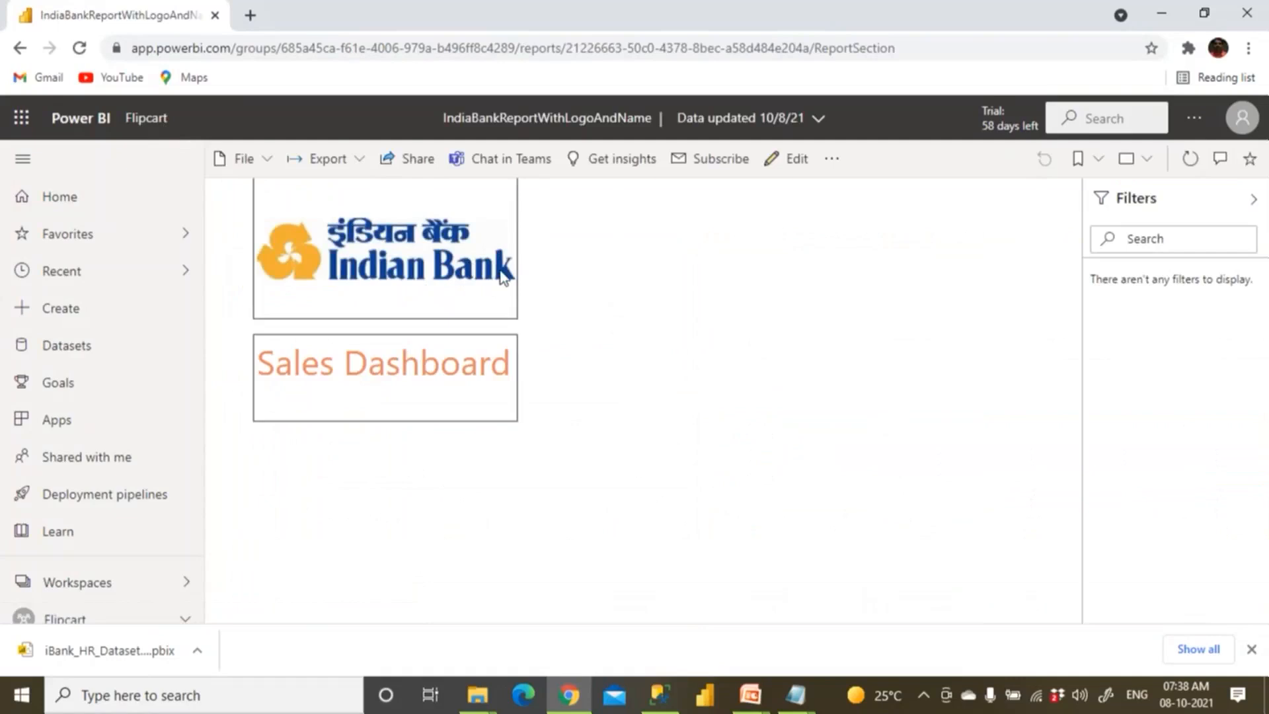
pyautogui.click(796, 158)
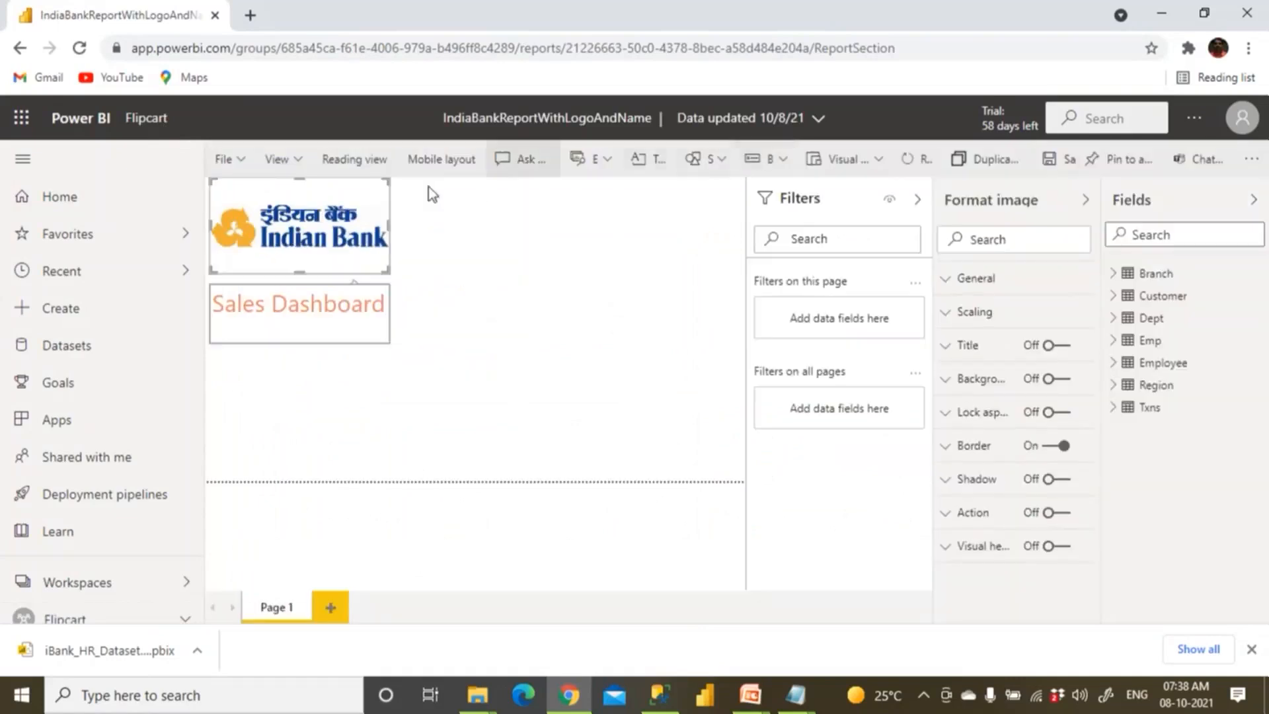
# - Move the Indian Bank logo image to the right of the title text box and pin it to the existing Sales_Dashboard
pyautogui.moveTo(343, 193); pyautogui.dragTo(595, 248)
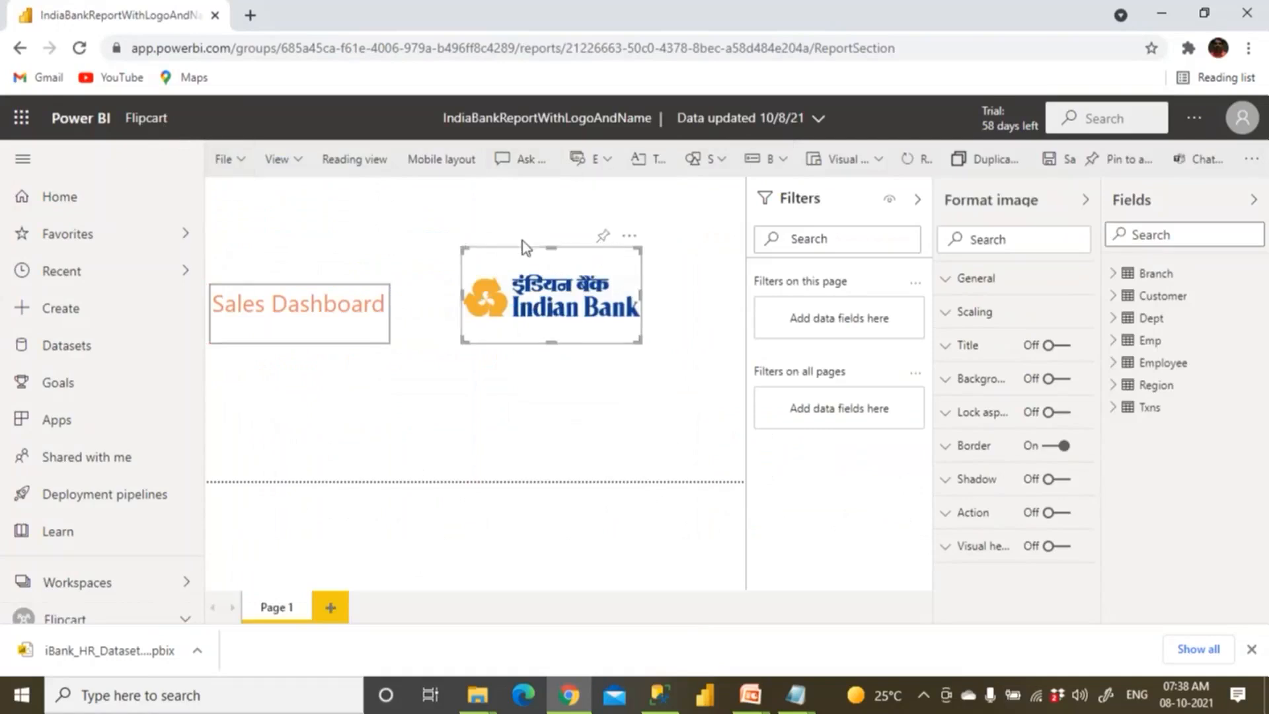
pyautogui.click(604, 246)
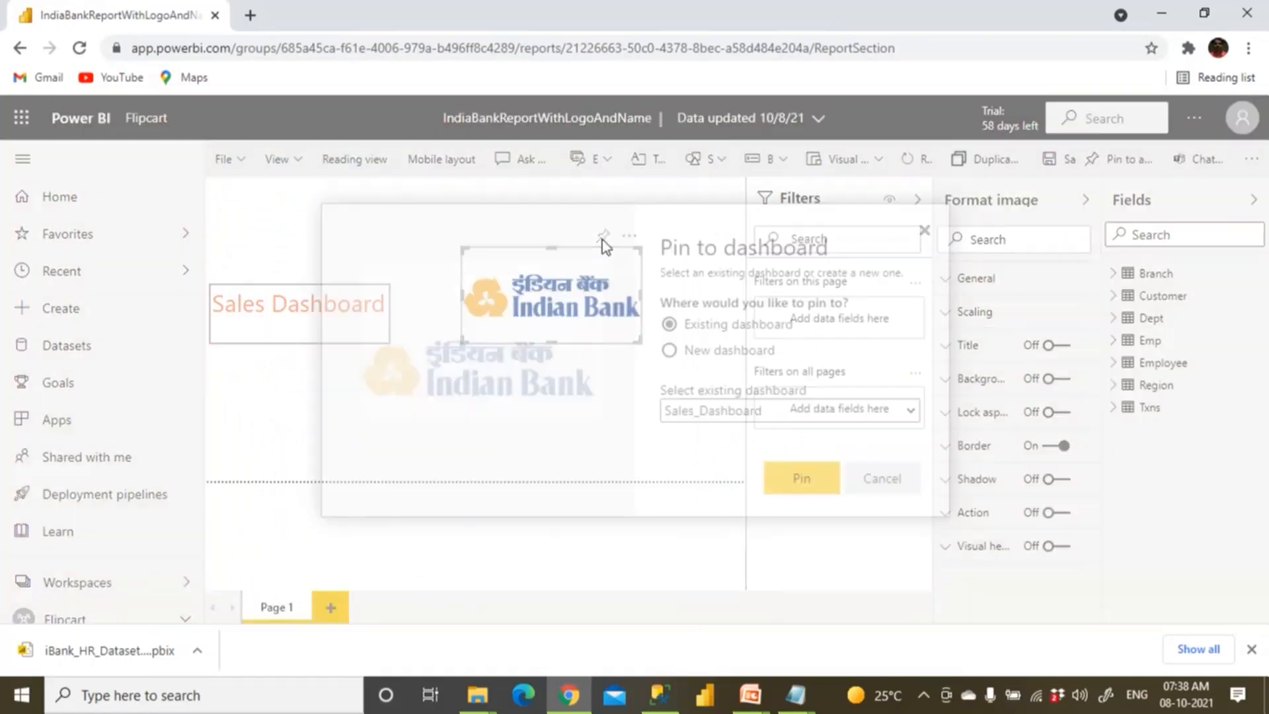
pyautogui.click(802, 481)
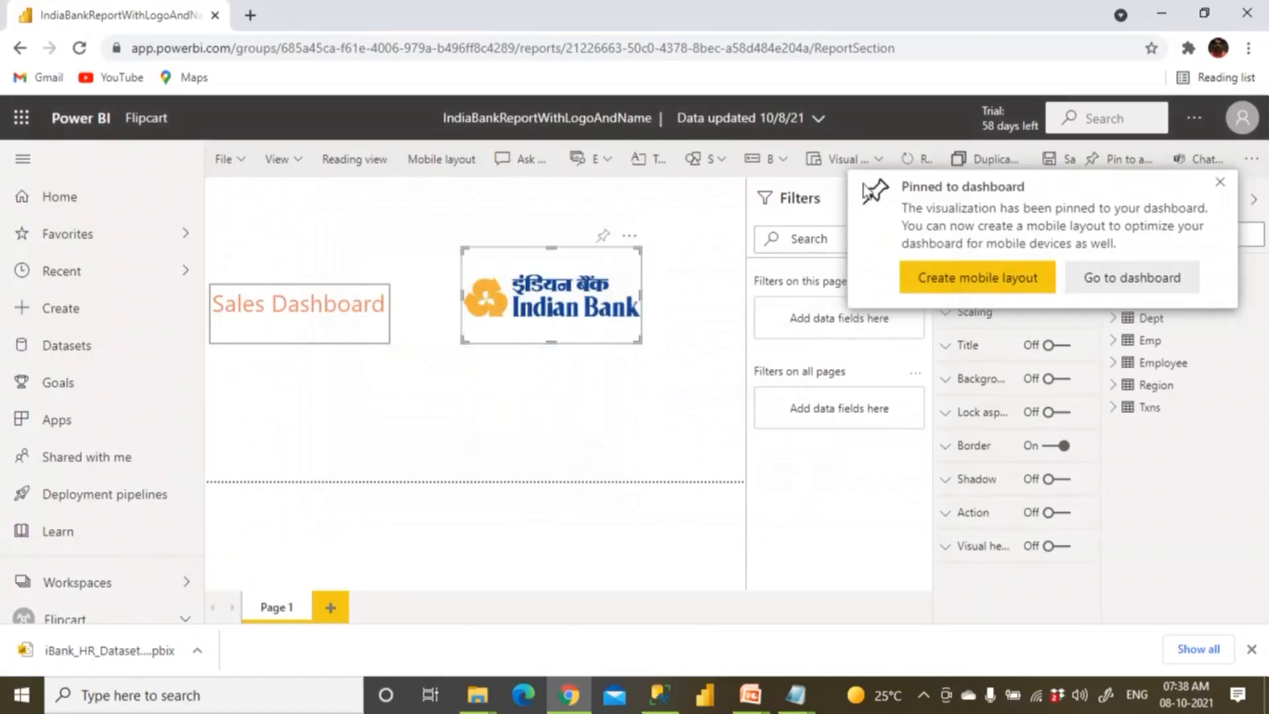
# - Return to the Flipcart workspace, saving the report changes, and open Sales_Dashboard
pyautogui.click(146, 120)
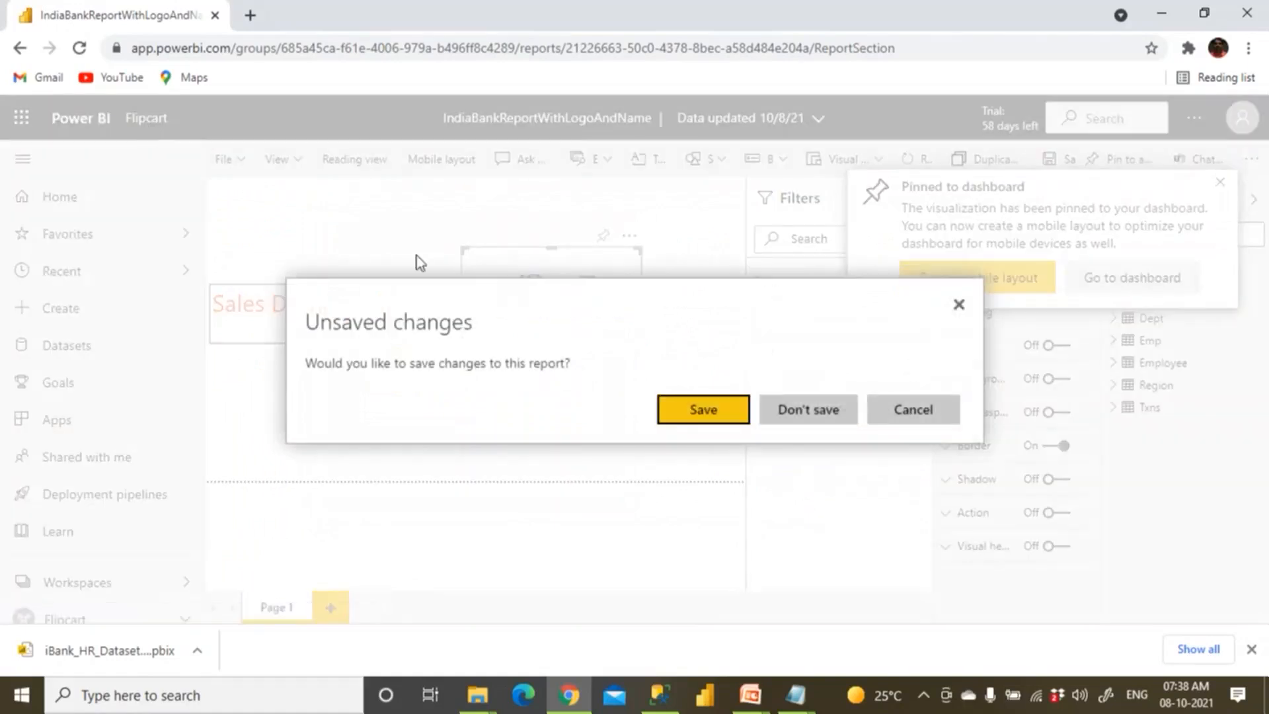
pyautogui.click(697, 413)
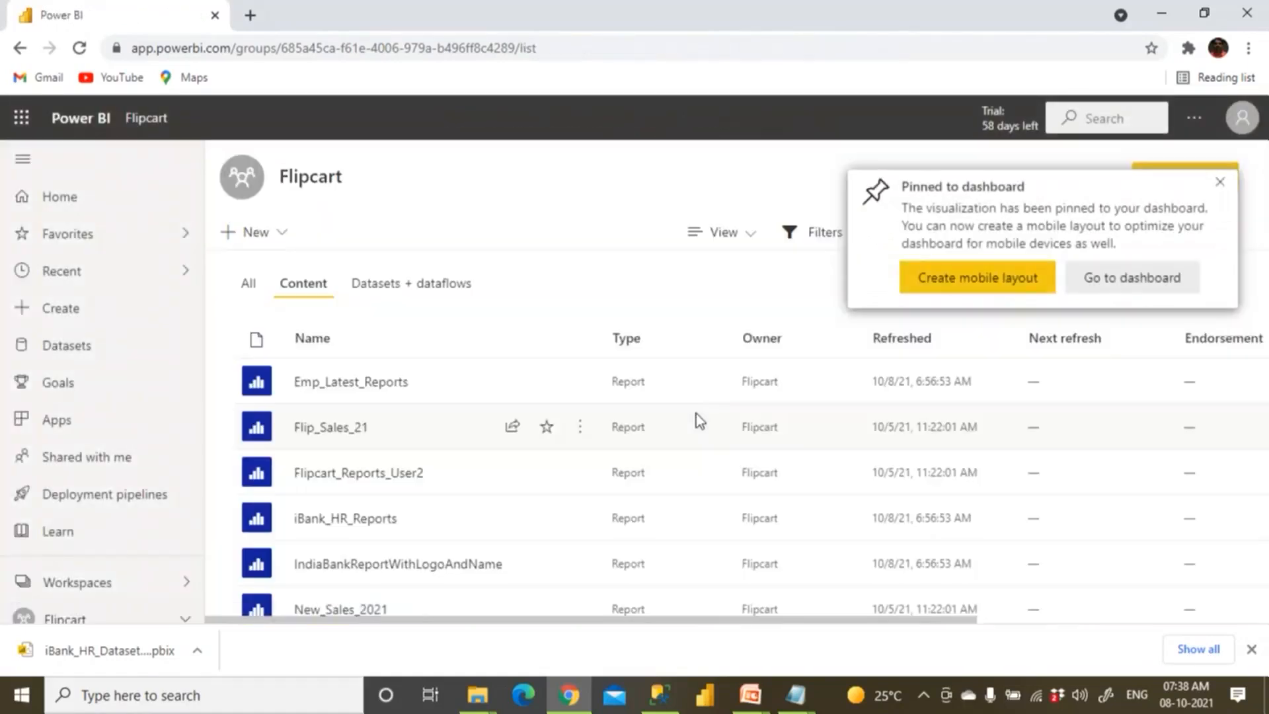
pyautogui.scroll(-1, 358, 378)
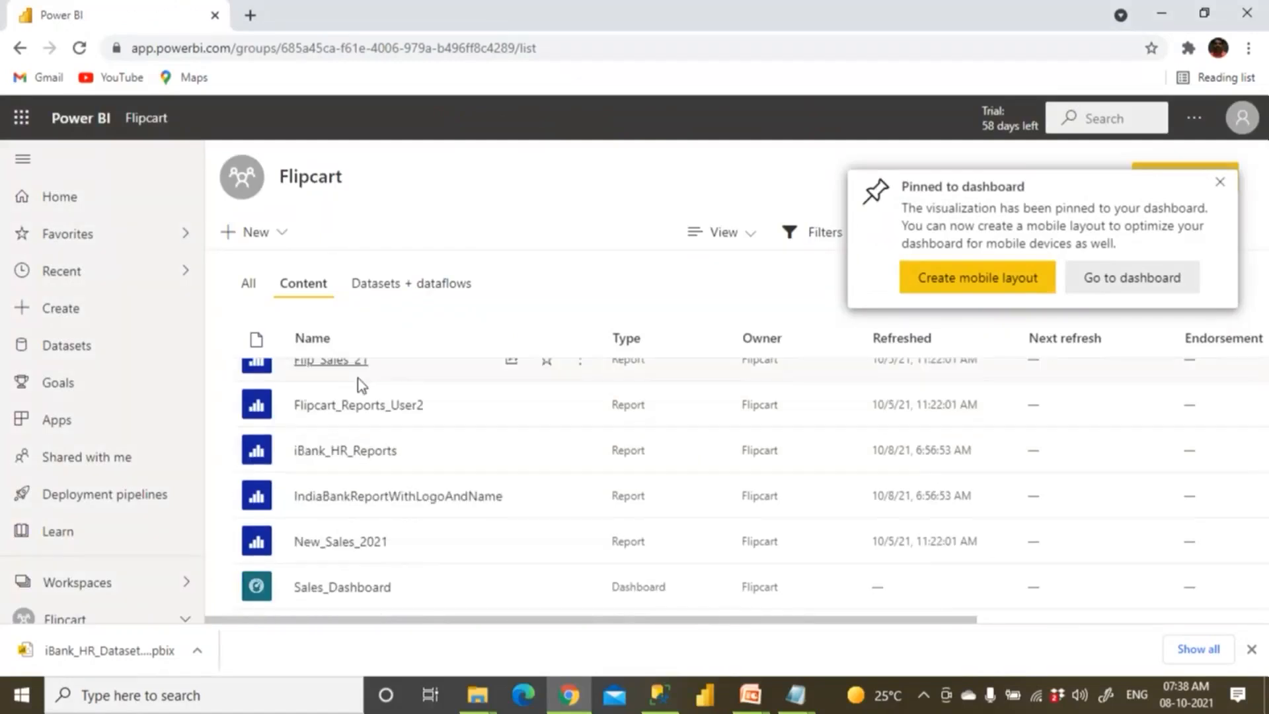
pyautogui.click(345, 588)
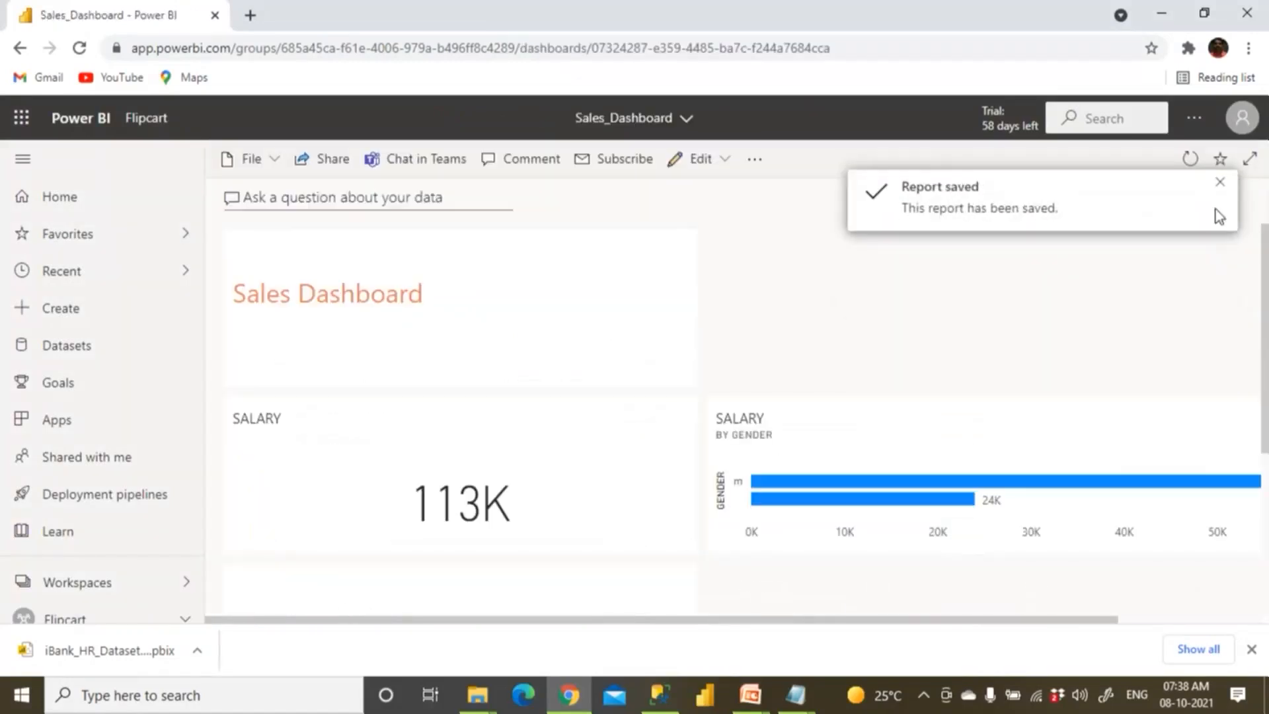
pyautogui.click(1220, 182)
# - Move the Indian Bank logo tile to the start of the dashboard's top row, with the title tile to its right
pyautogui.scroll(-4, 821, 345)
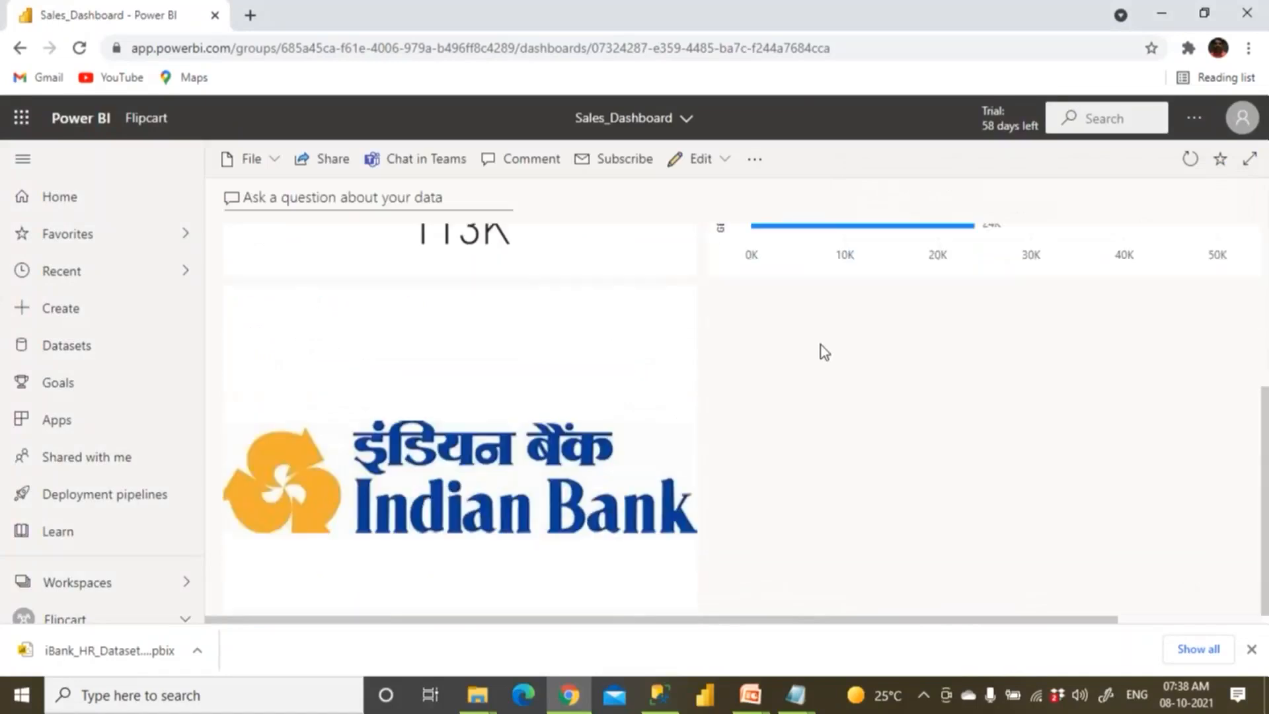
pyautogui.moveTo(624, 475); pyautogui.dragTo(874, 359)
pyautogui.moveTo(545, 442); pyautogui.dragTo(530, 569)
pyautogui.moveTo(501, 274); pyautogui.dragTo(519, 426)
pyautogui.moveTo(860, 320); pyautogui.dragTo(622, 370)
pyautogui.moveTo(831, 238); pyautogui.dragTo(938, 277)
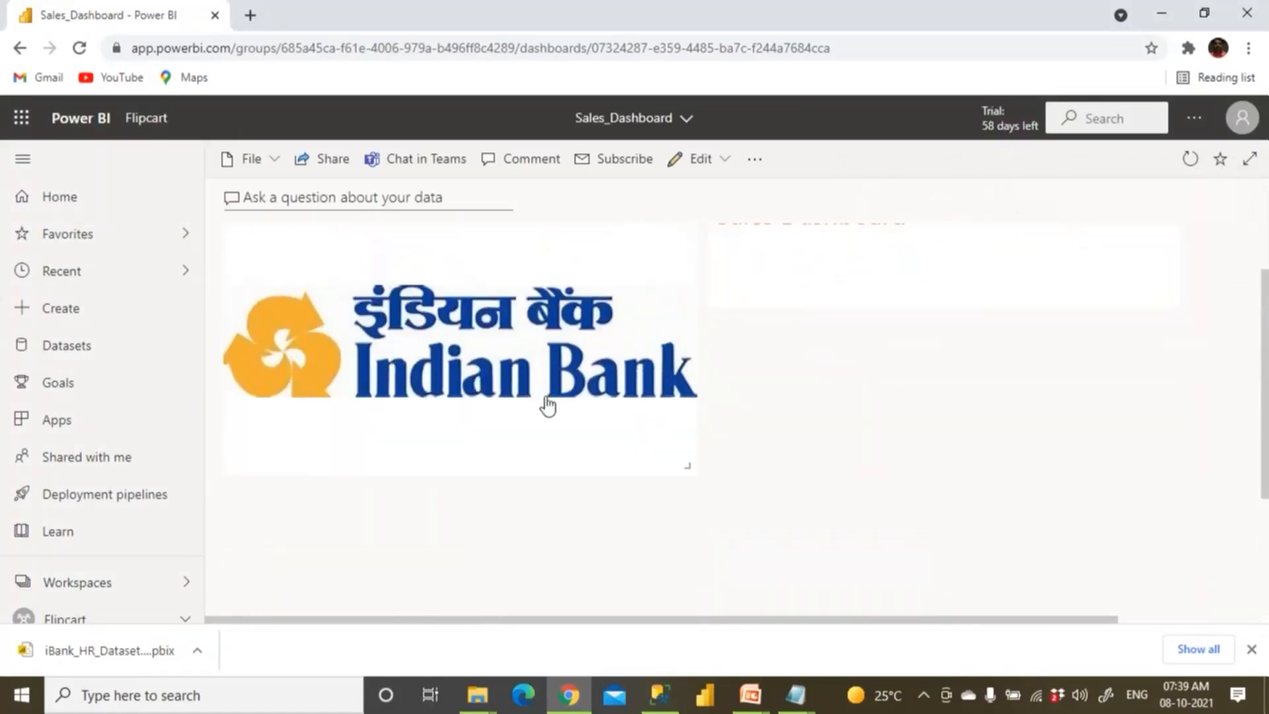
# - Resize the Indian Bank logo tile to be wider than the SALARY tile and as short as the title tile
pyautogui.scroll(1, 538, 405)
pyautogui.moveTo(690, 545); pyautogui.dragTo(708, 380)
pyautogui.moveTo(661, 562); pyautogui.dragTo(708, 438)
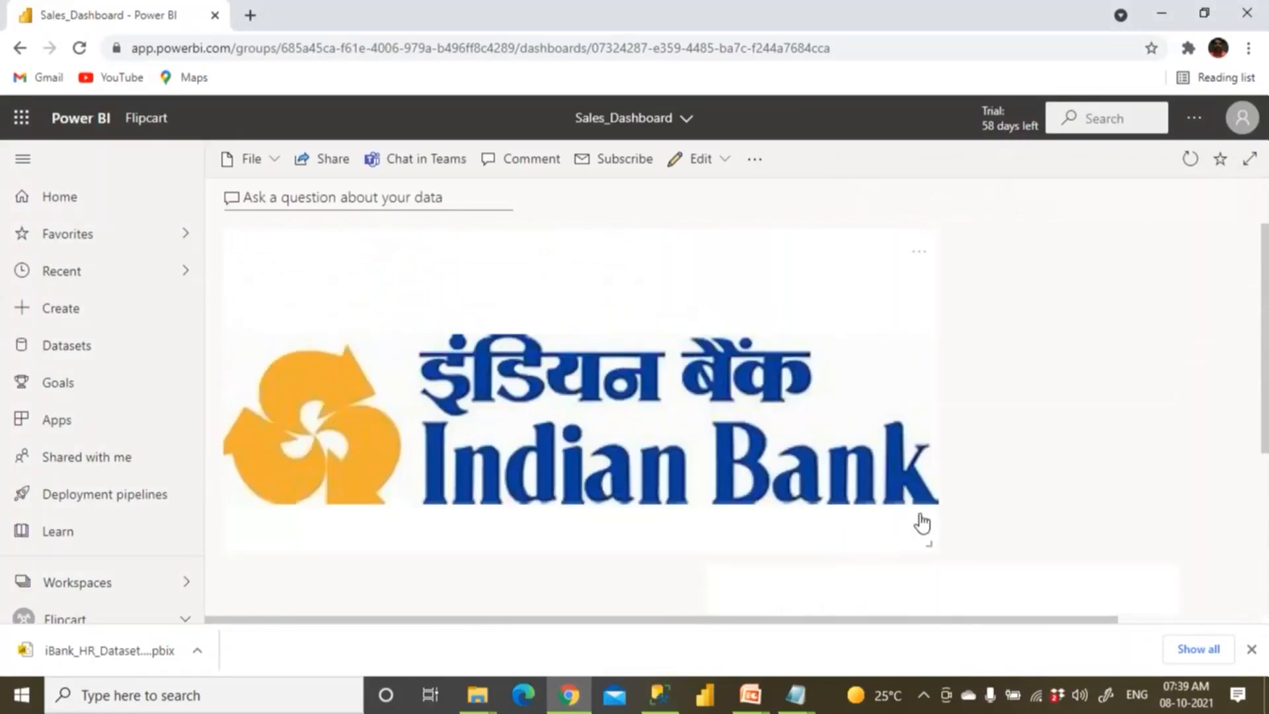
pyautogui.moveTo(929, 544); pyautogui.dragTo(704, 426)
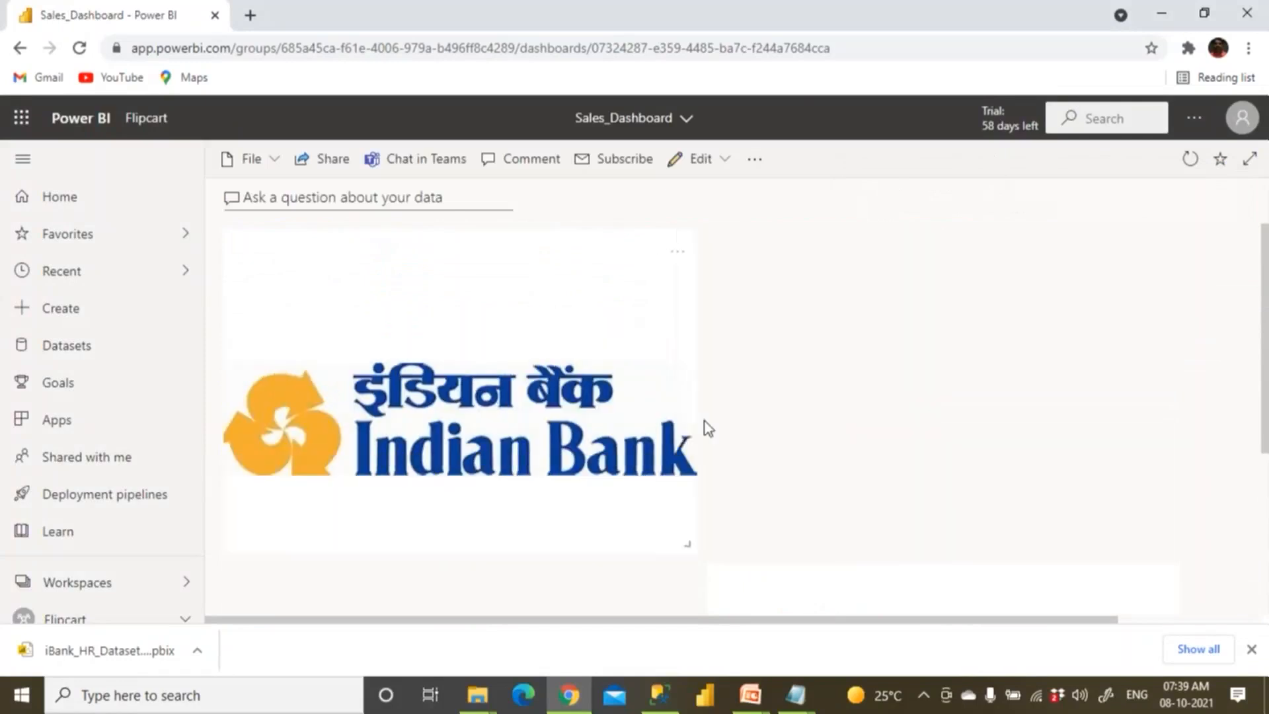
pyautogui.moveTo(689, 546); pyautogui.dragTo(721, 345)
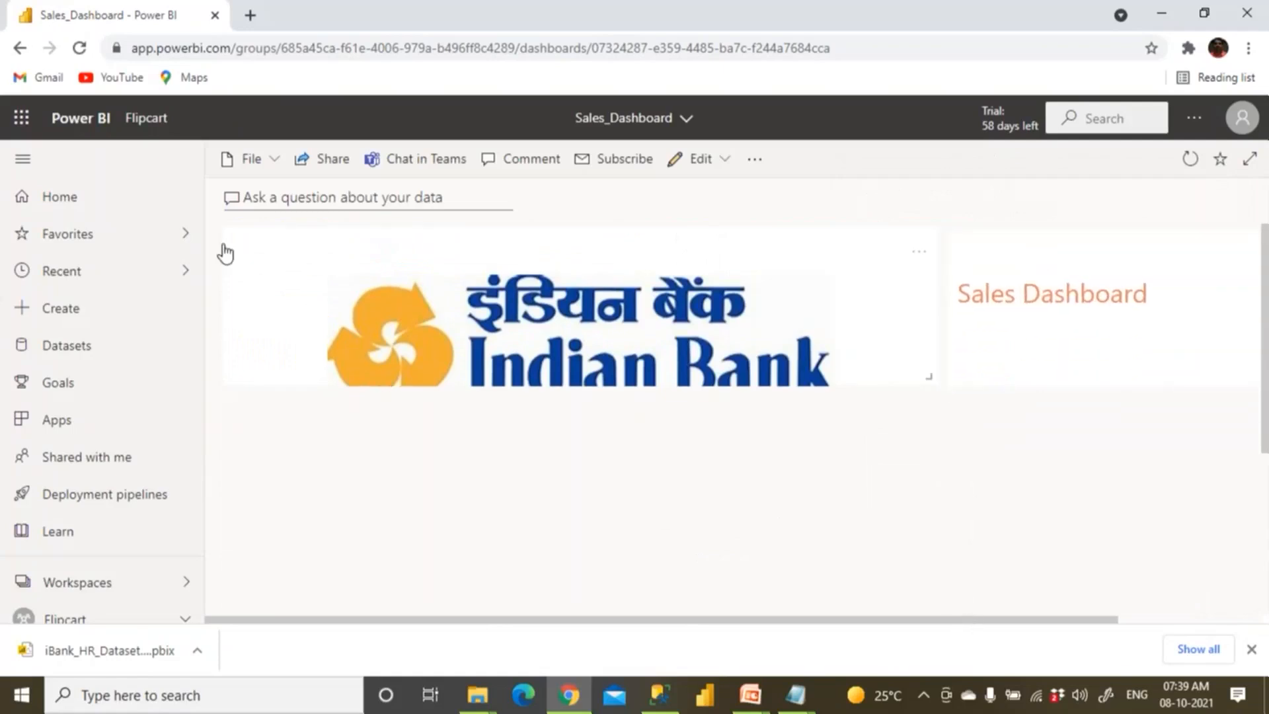
# - Move the SALARY and SALARY by GENDER tiles up, side by side directly beneath the logo and title tiles
pyautogui.moveTo(597, 620); pyautogui.dragTo(512, 569)
pyautogui.scroll(-4, 494, 509)
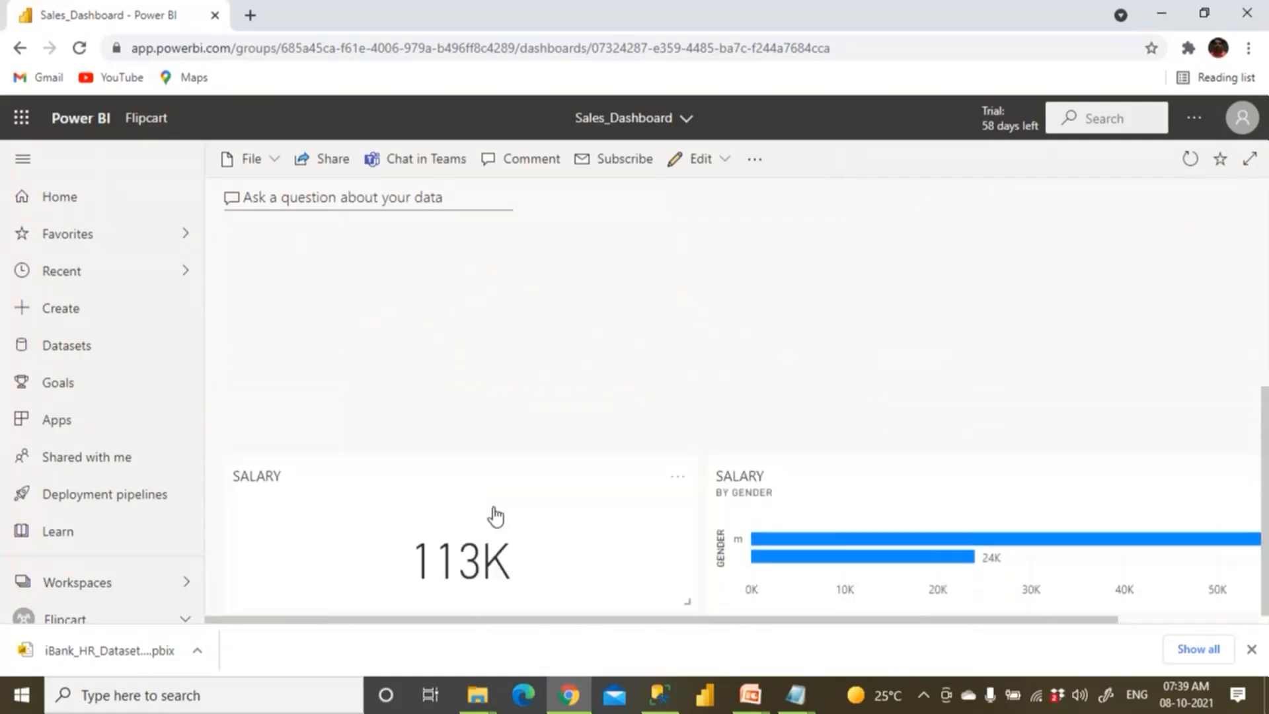
pyautogui.moveTo(494, 508); pyautogui.dragTo(468, 299)
pyautogui.moveTo(795, 492); pyautogui.dragTo(788, 317)
pyautogui.moveTo(611, 522); pyautogui.dragTo(702, 462)
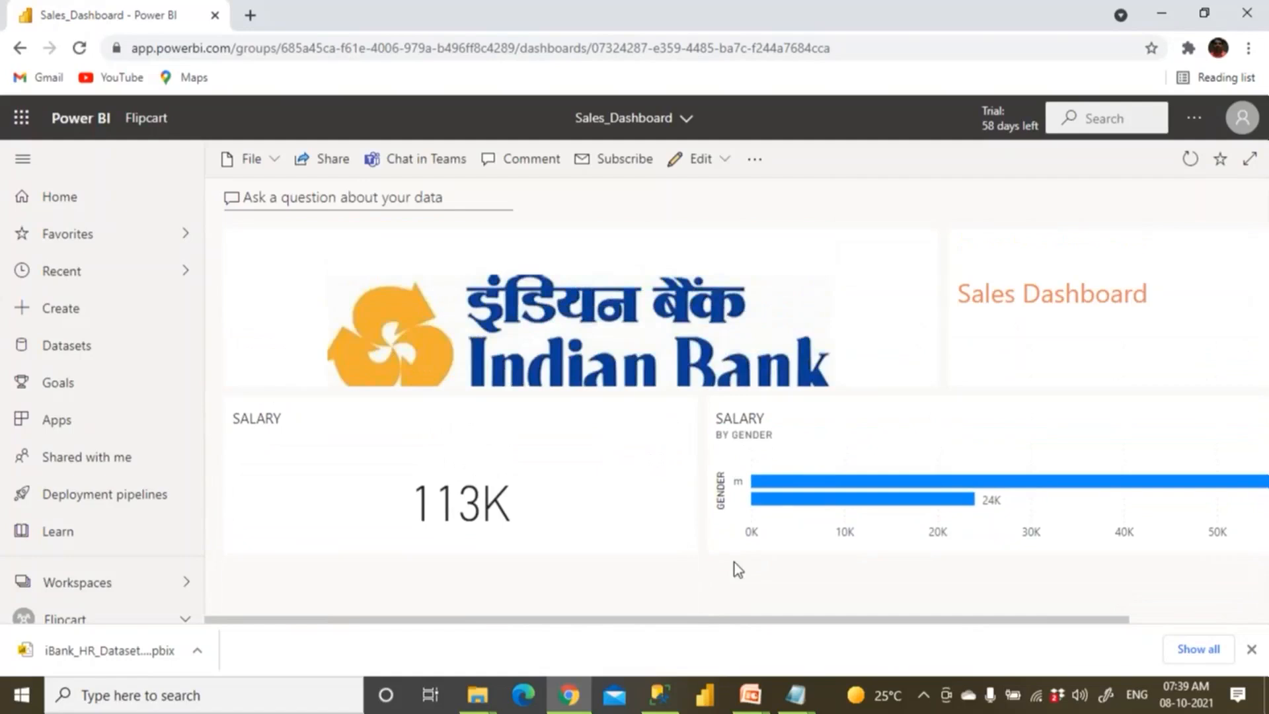
# - Start adding an Image tile to the dashboard and review its detail fields down to the required URL
pyautogui.click(723, 158)
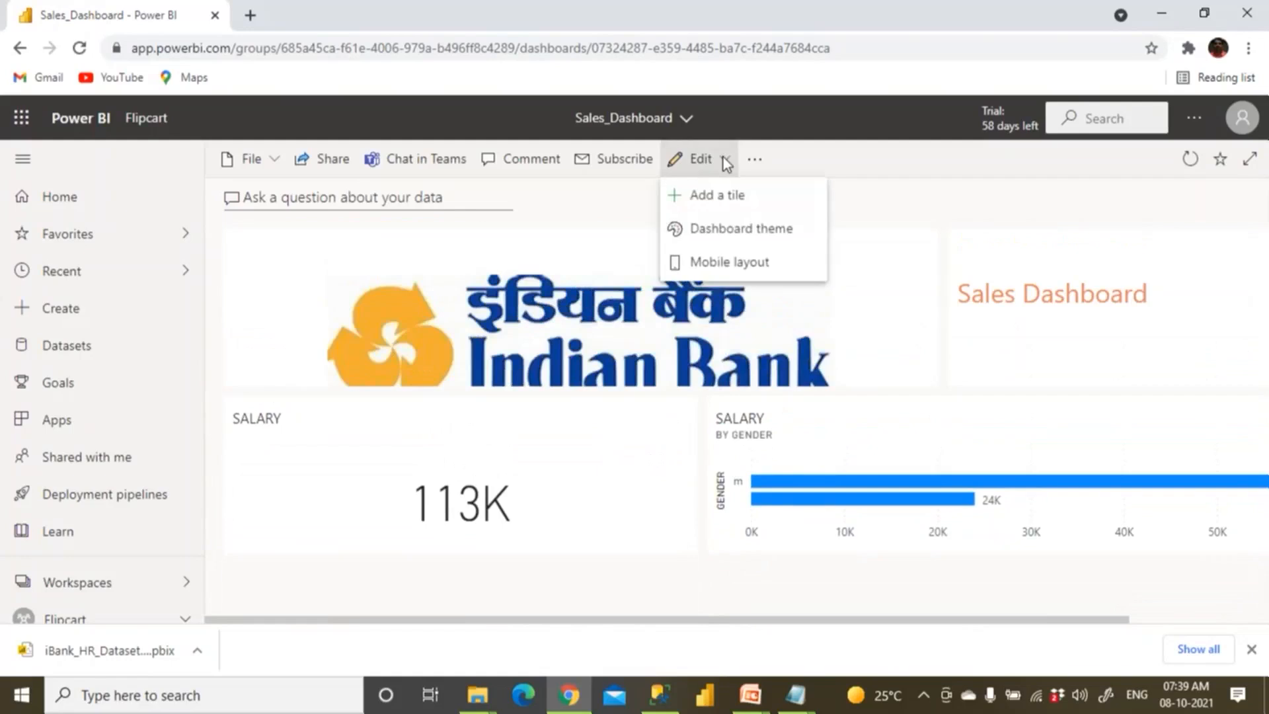
pyautogui.click(728, 195)
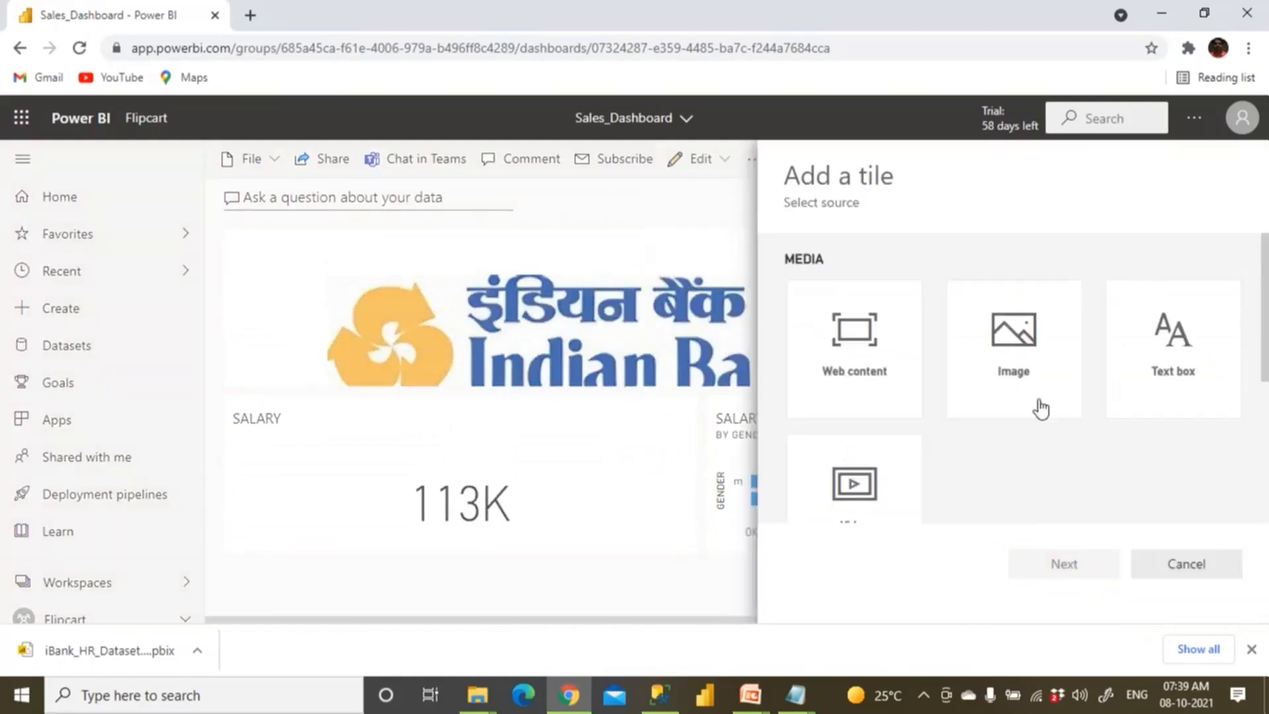
pyautogui.click(1025, 363)
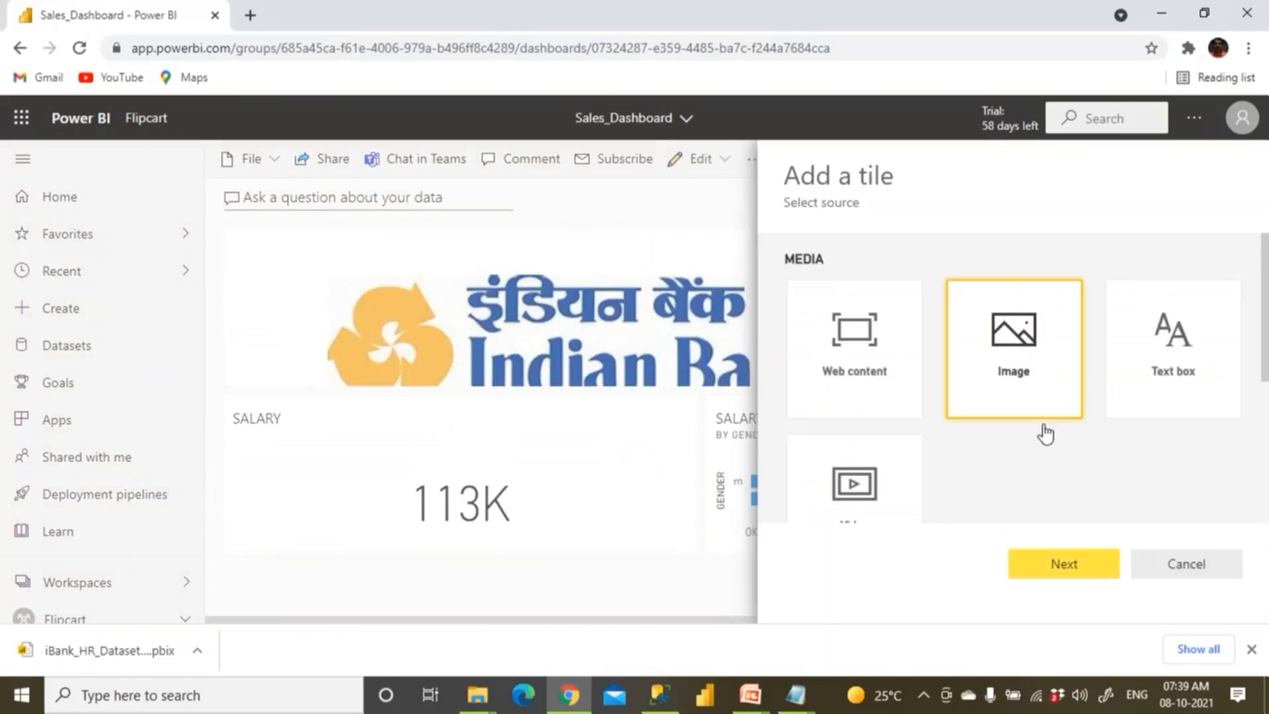
pyautogui.click(1074, 566)
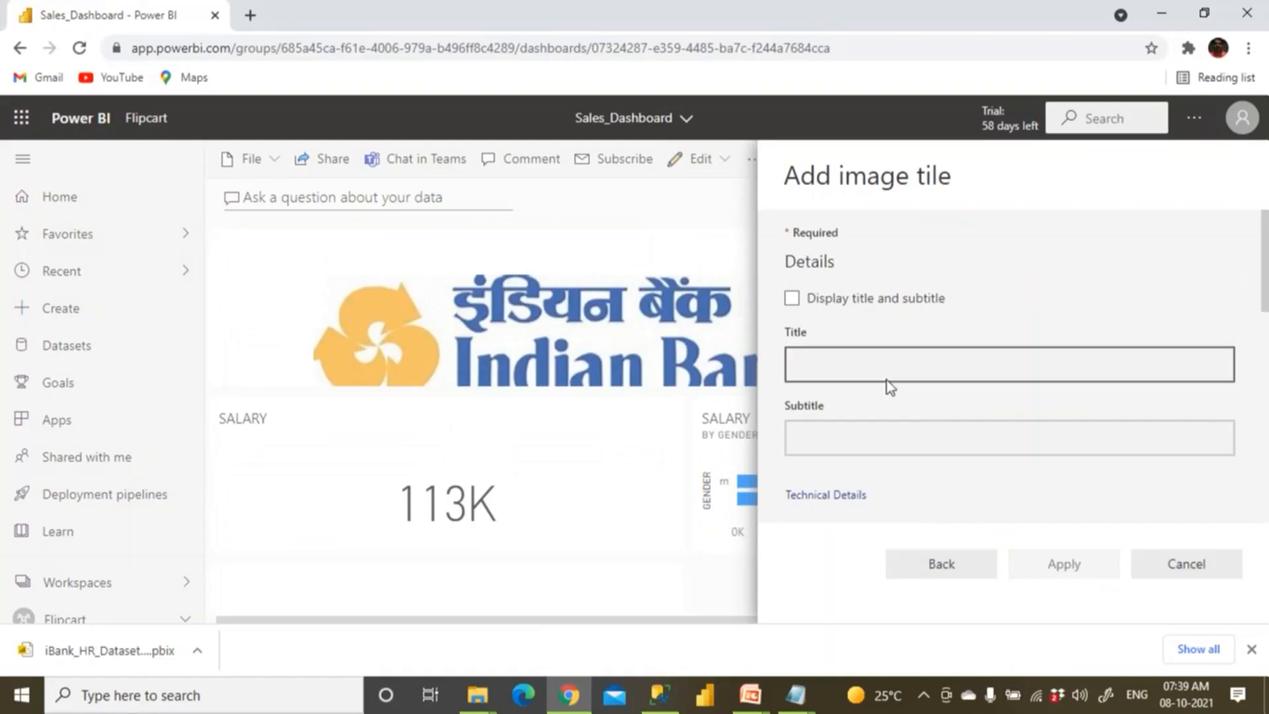
pyautogui.scroll(-3, 855, 334)
pyautogui.scroll(3, 855, 334)
pyautogui.scroll(-3, 830, 427)
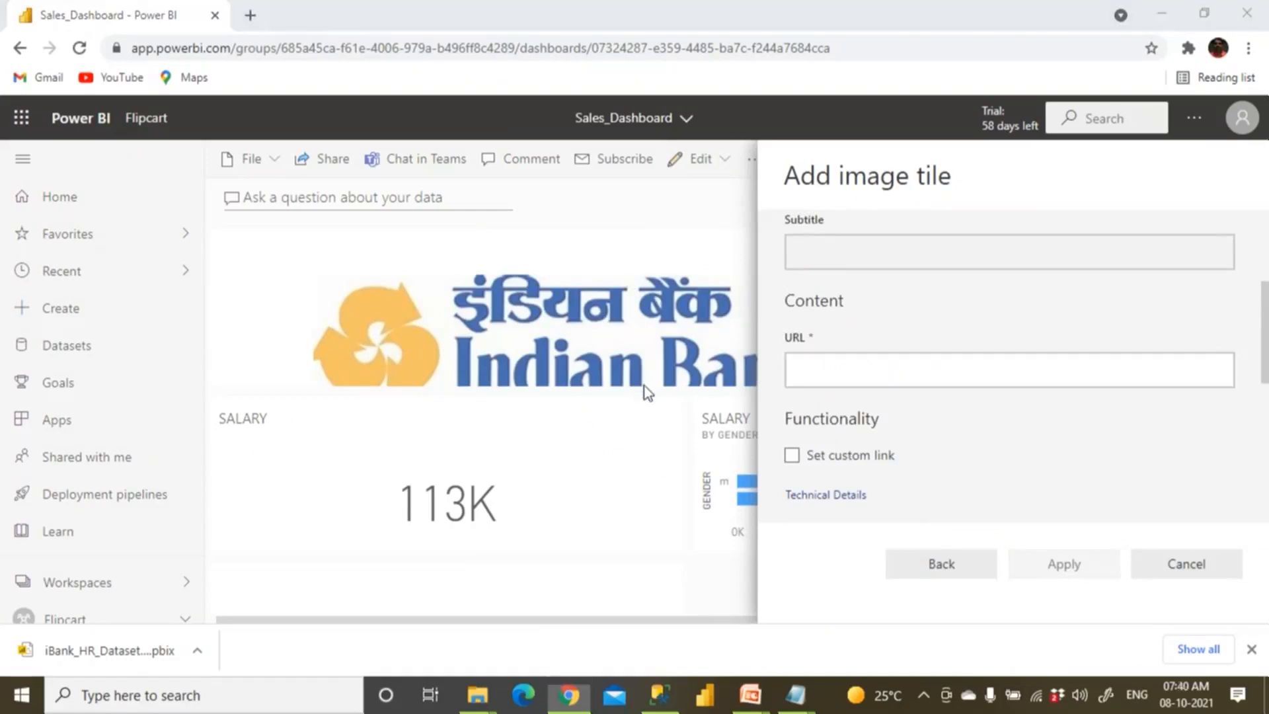
# - Open google.com in a new browser tab
pyautogui.press('super')
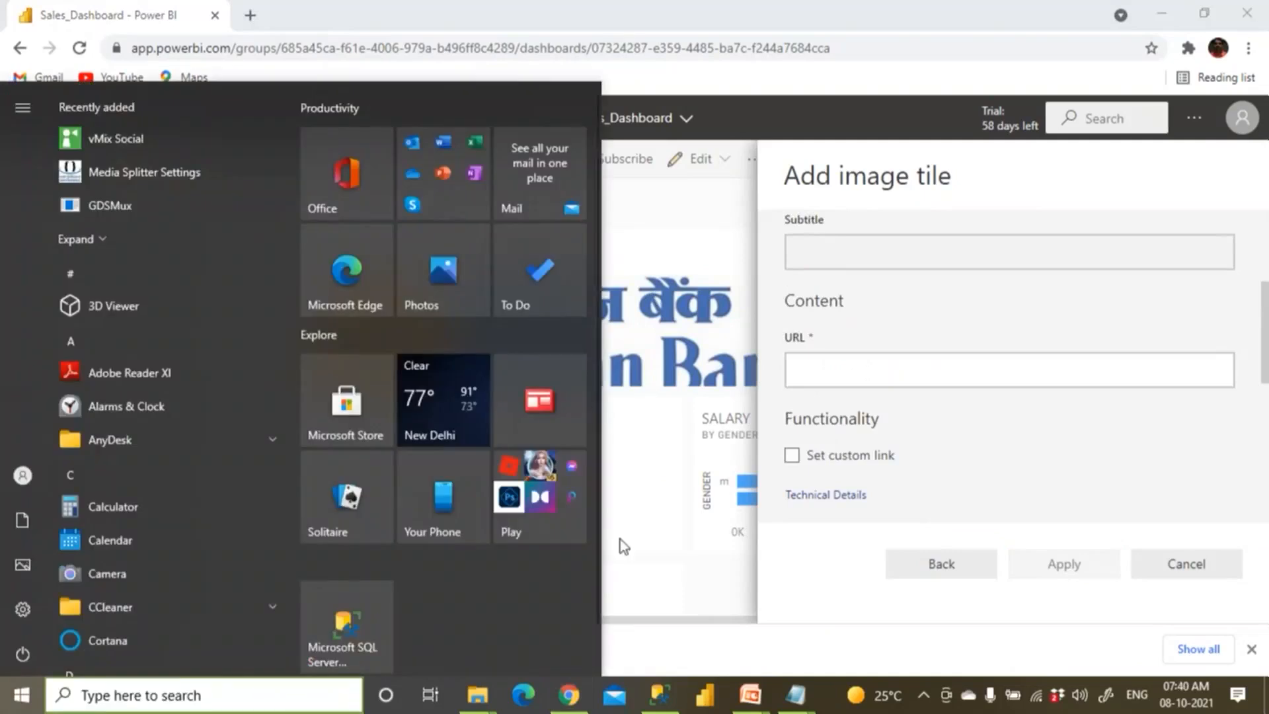
pyautogui.click(569, 695)
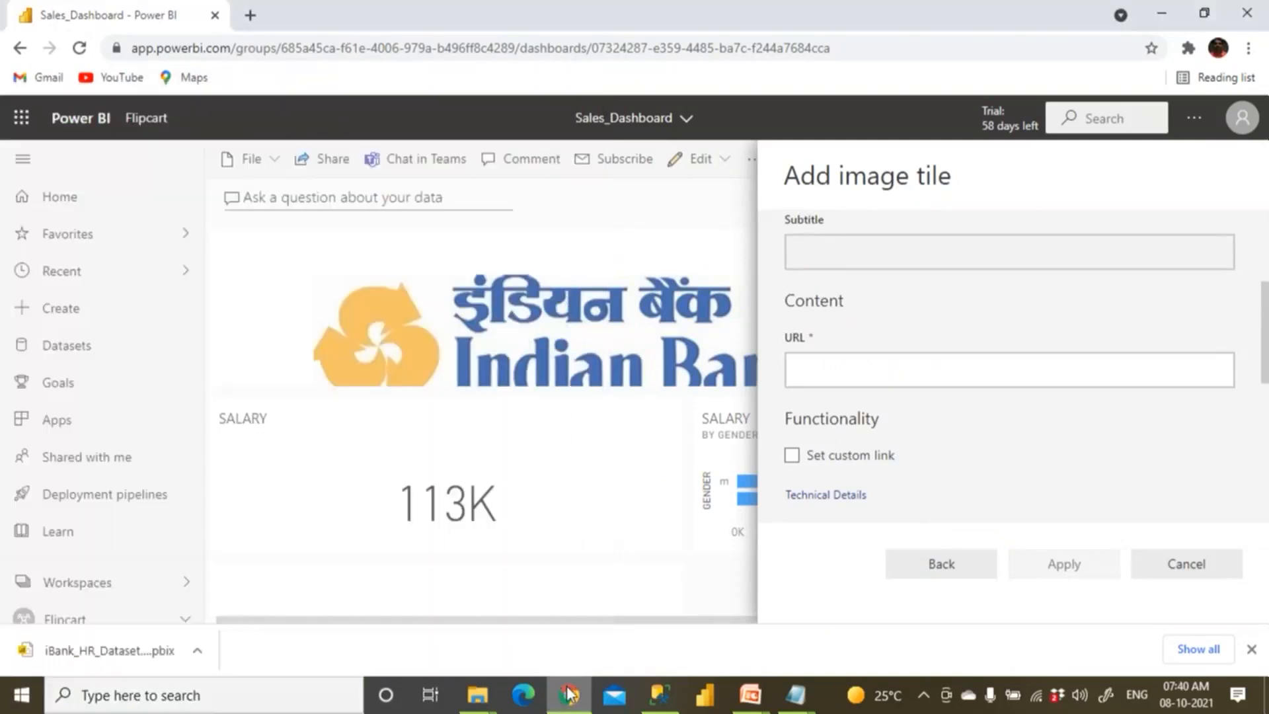
pyautogui.click(249, 15)
pyautogui.write('google.com')
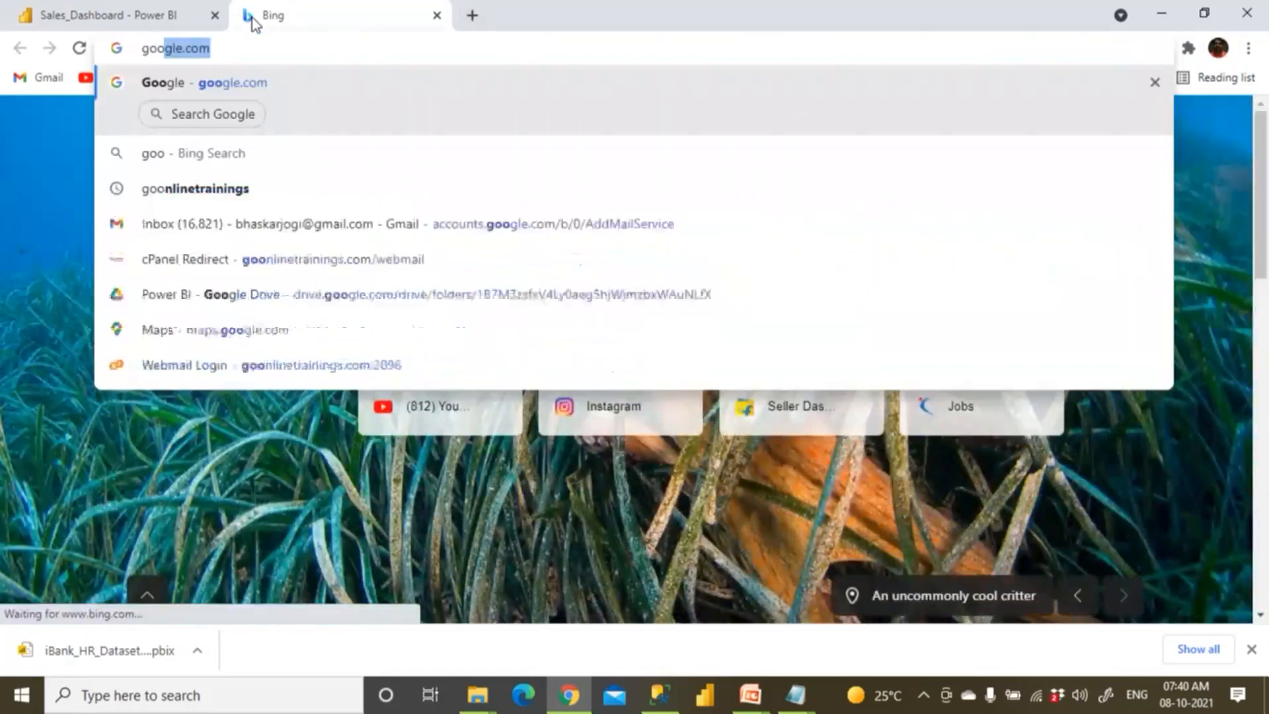
pyautogui.press('Return')
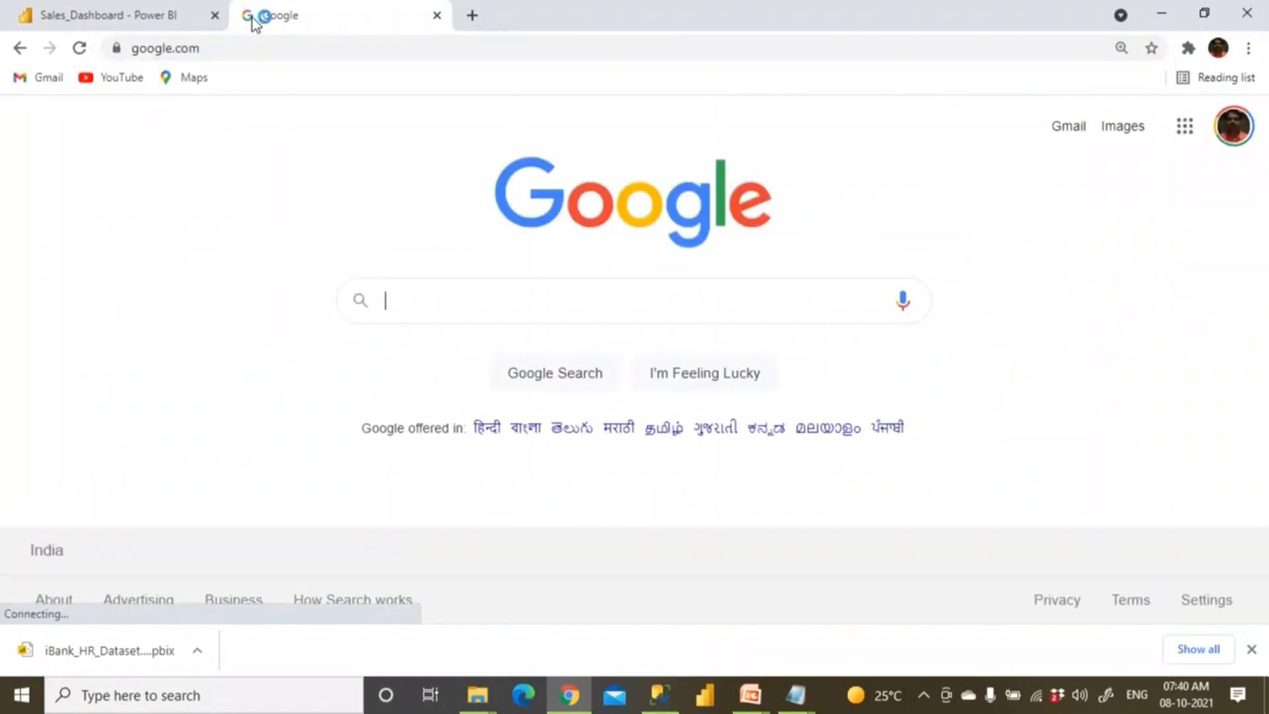
# - Search Google for "India Bank logo" and show the image results
pyautogui.write('India')
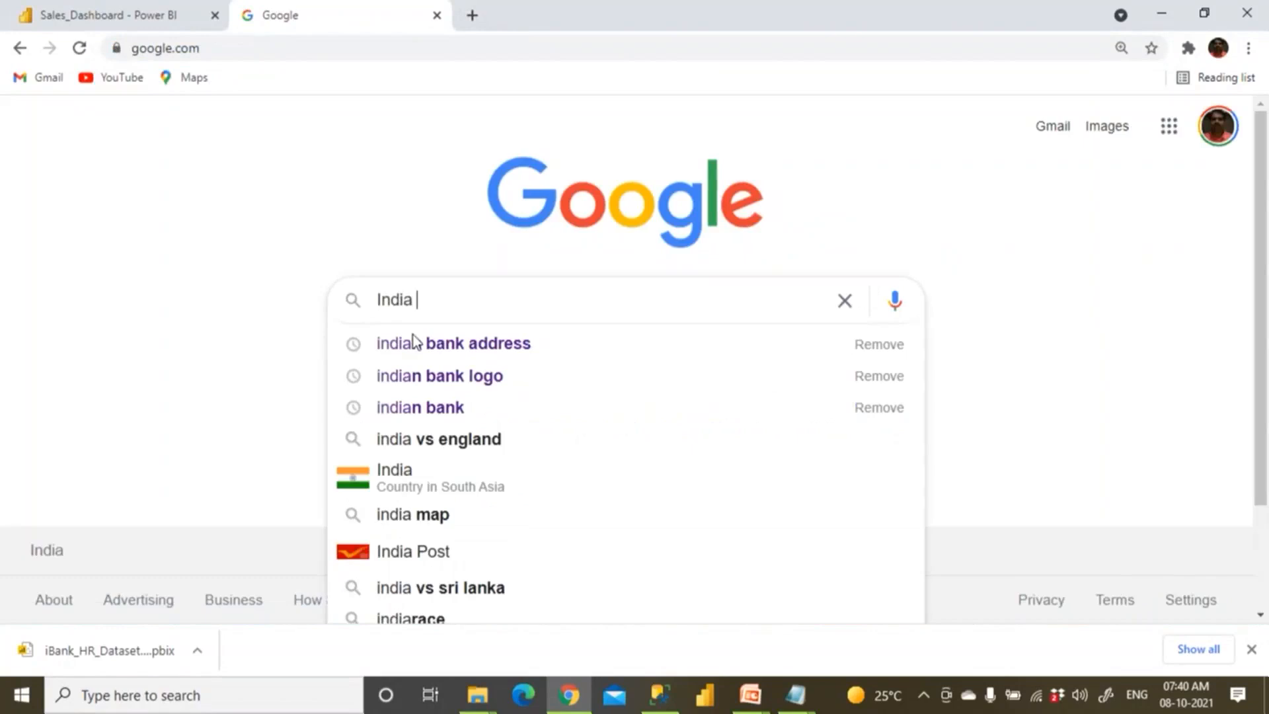
pyautogui.write(' Bank log')
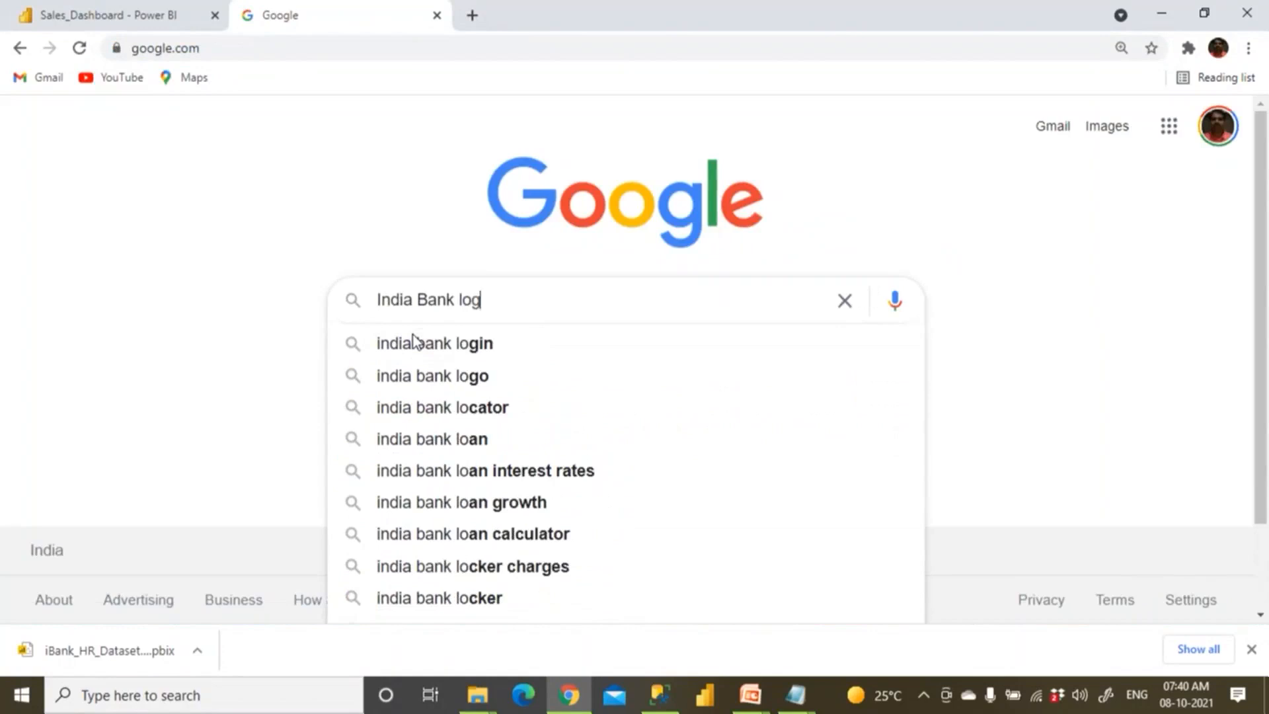
pyautogui.write('o')
pyautogui.press('Return')
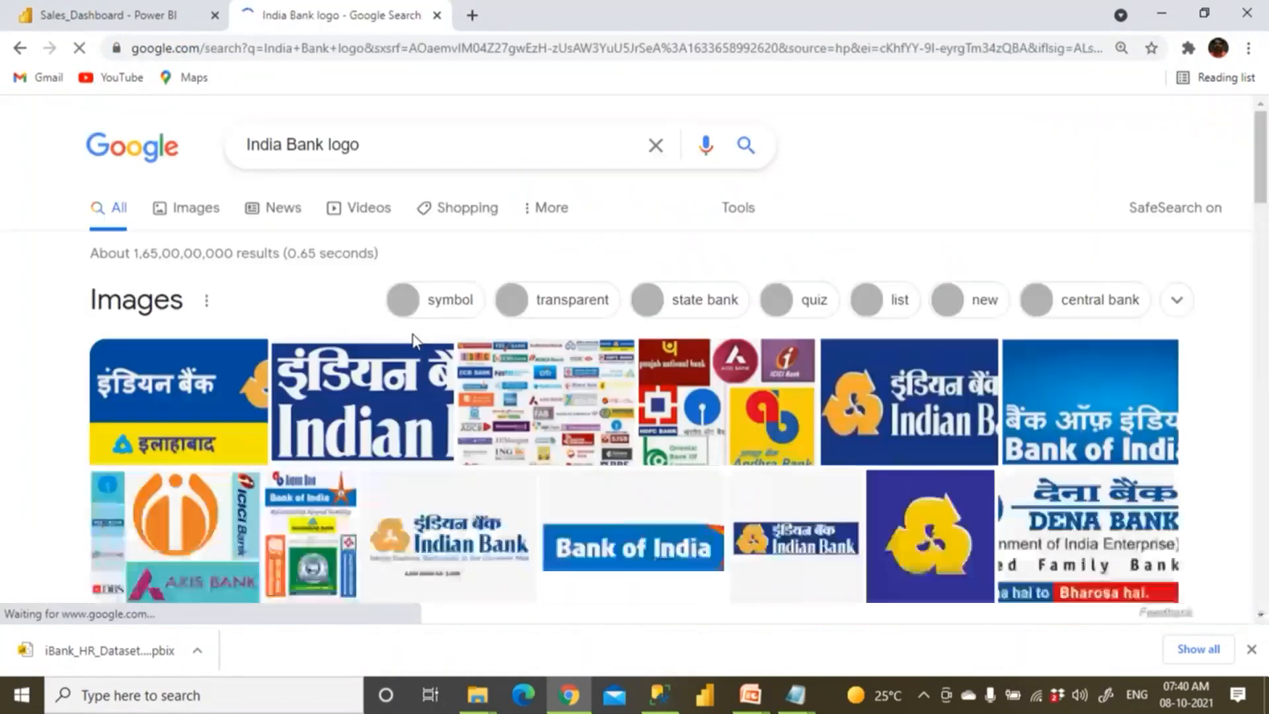
pyautogui.scroll(-7, 409, 370)
pyautogui.scroll(6, 271, 284)
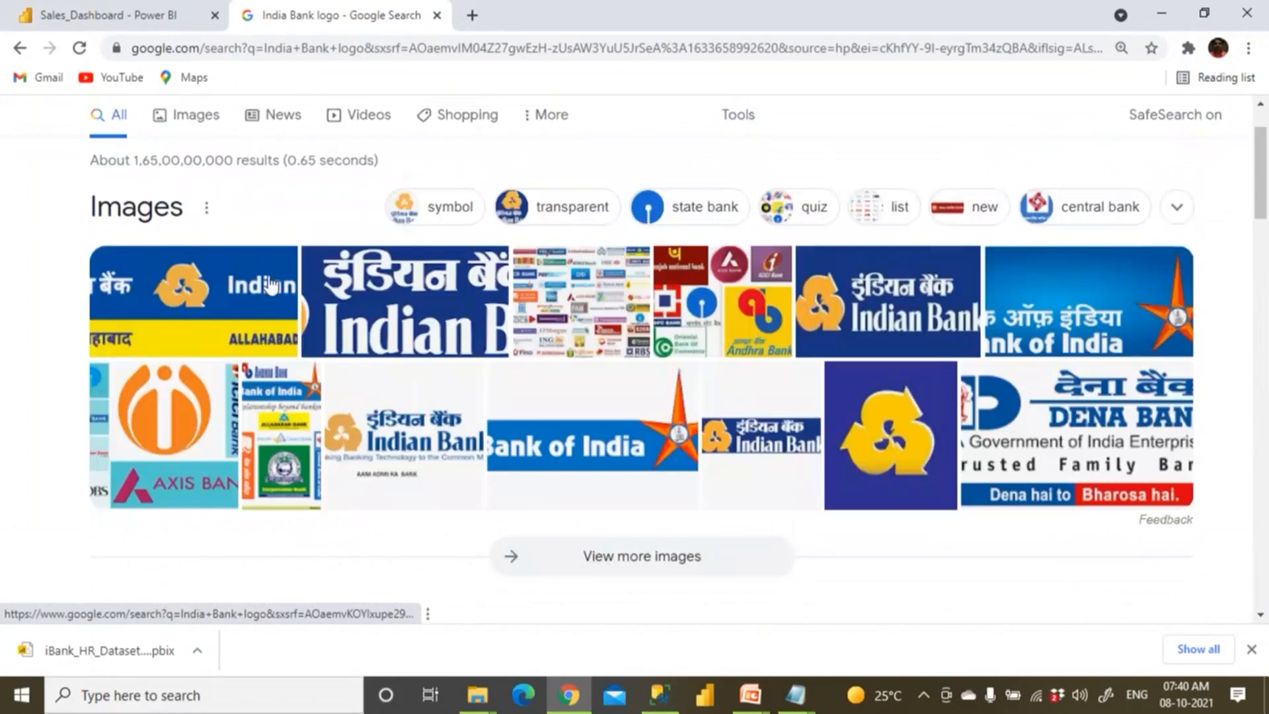
pyautogui.click(208, 119)
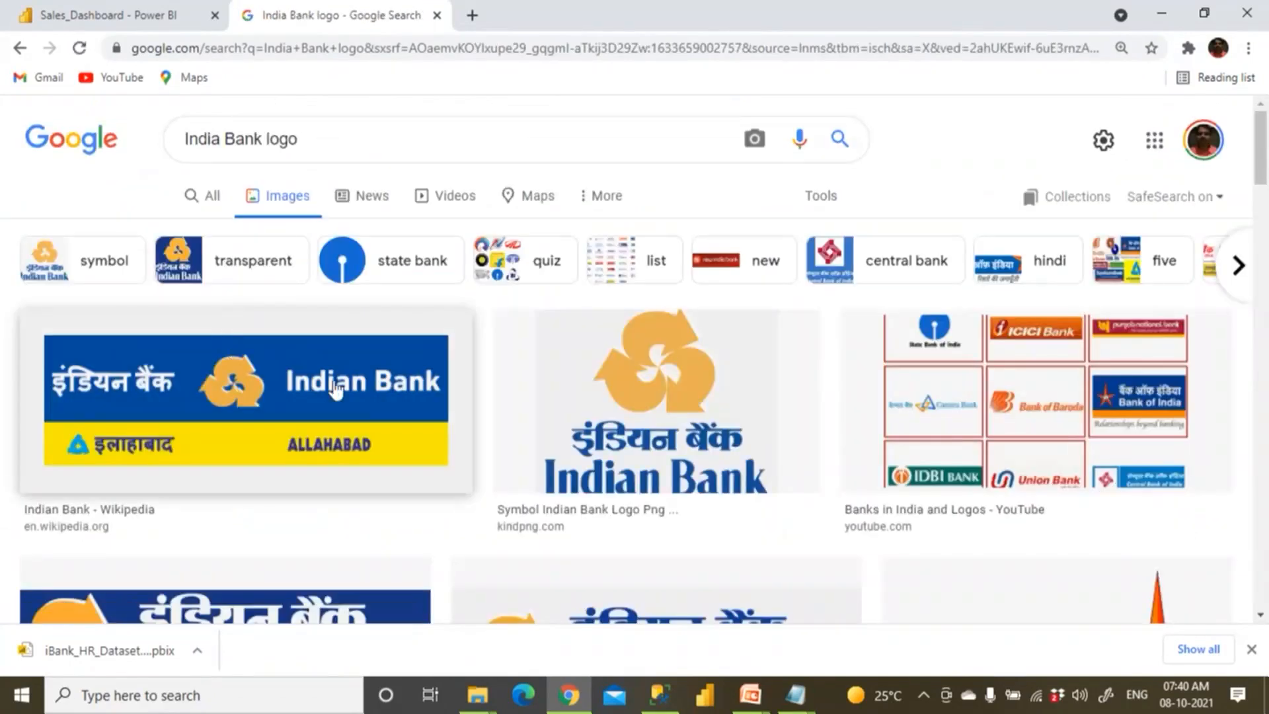
# - Copy the image address of the Wikipedia Indian Bank logo and add the dashboard image tile with it as the URL
pyautogui.rightClick(336, 390)
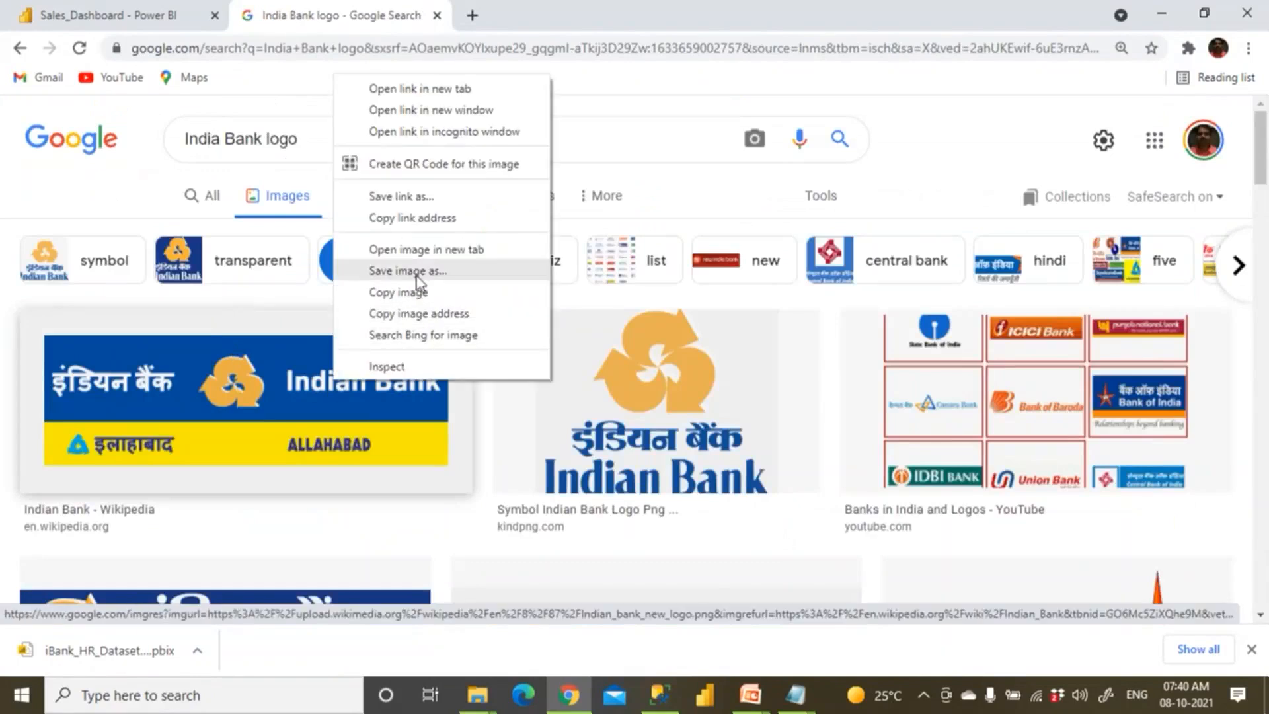
pyautogui.click(493, 315)
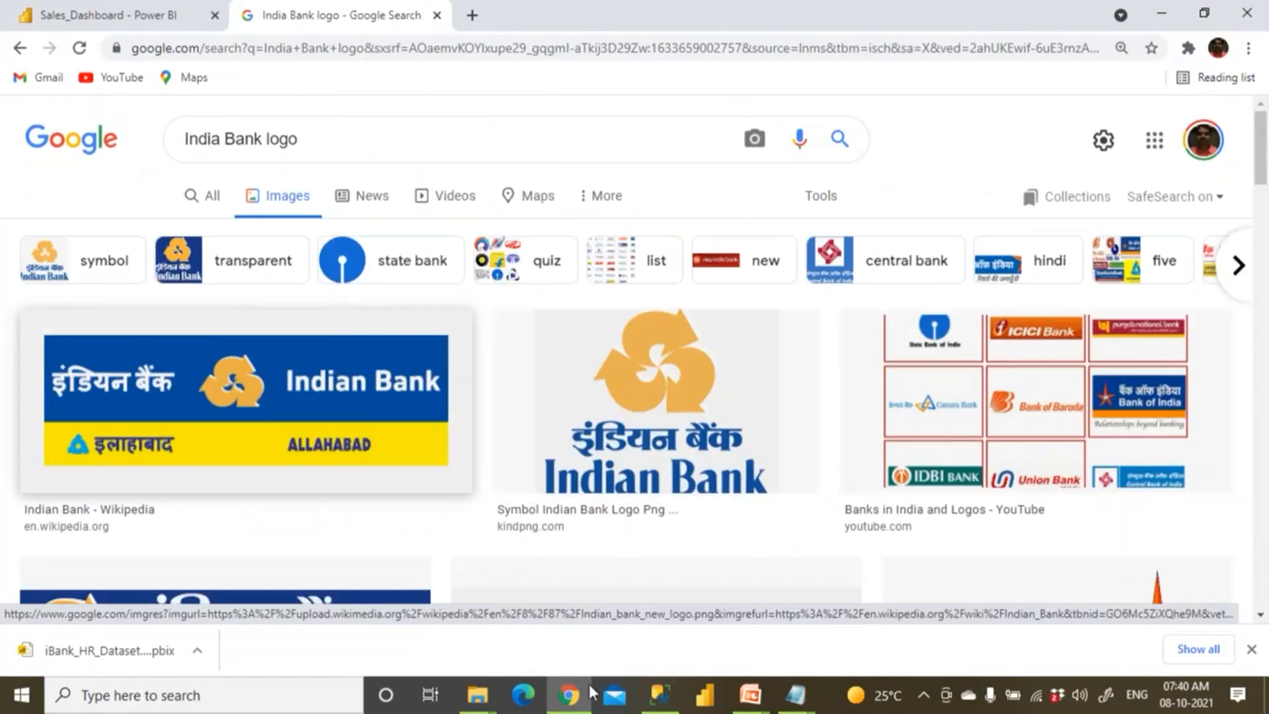
pyautogui.click(179, 25)
pyautogui.click(815, 364)
pyautogui.hotkey('ctrl', 'v')
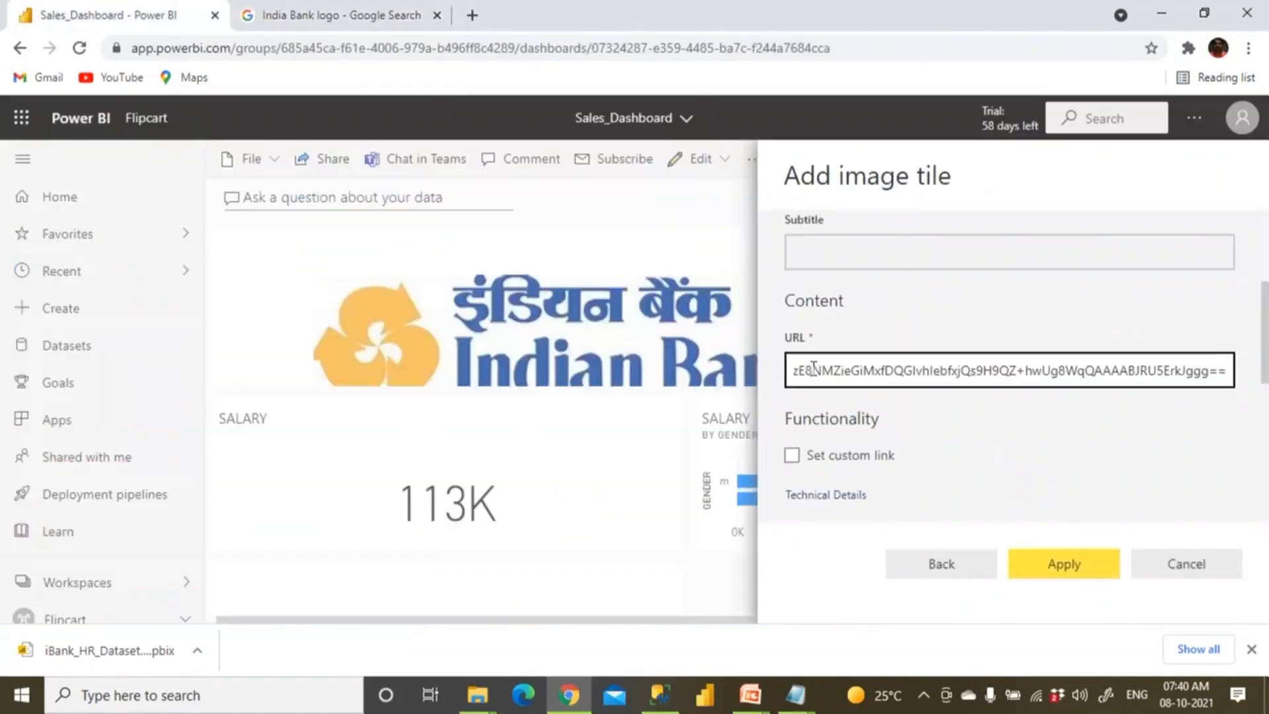
pyautogui.click(1048, 563)
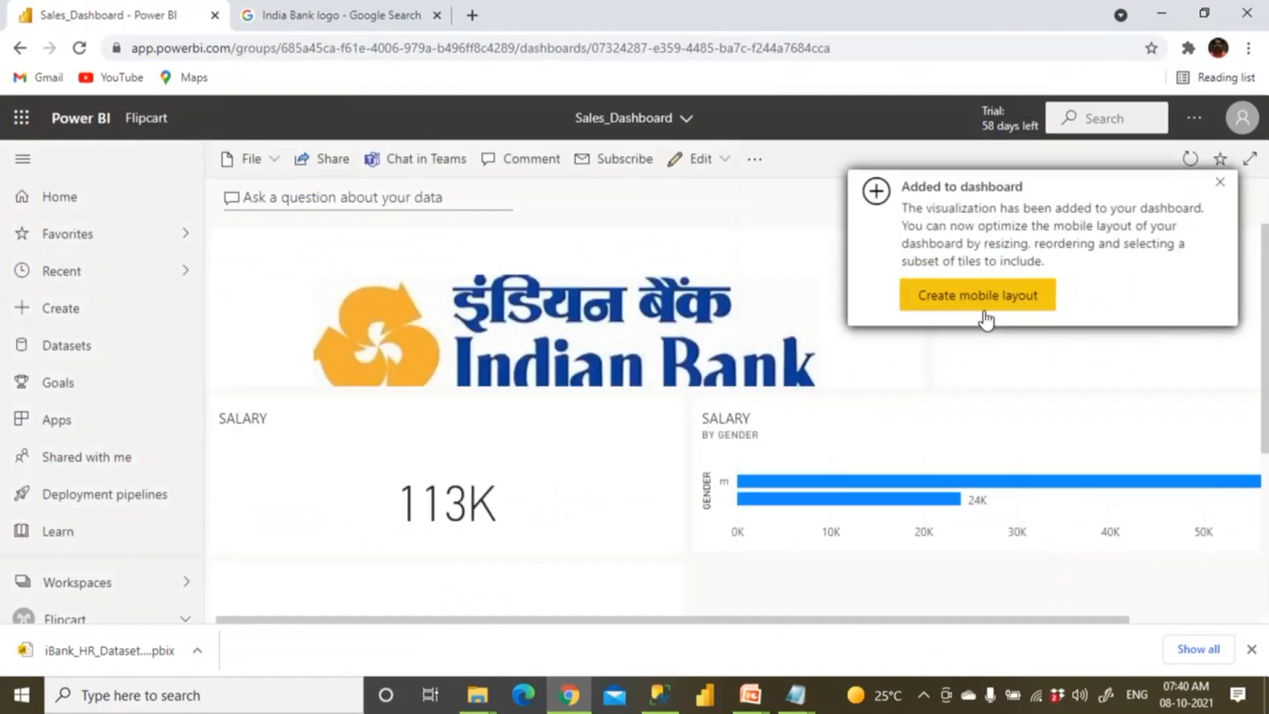
pyautogui.click(1220, 182)
pyautogui.scroll(-4, 1043, 385)
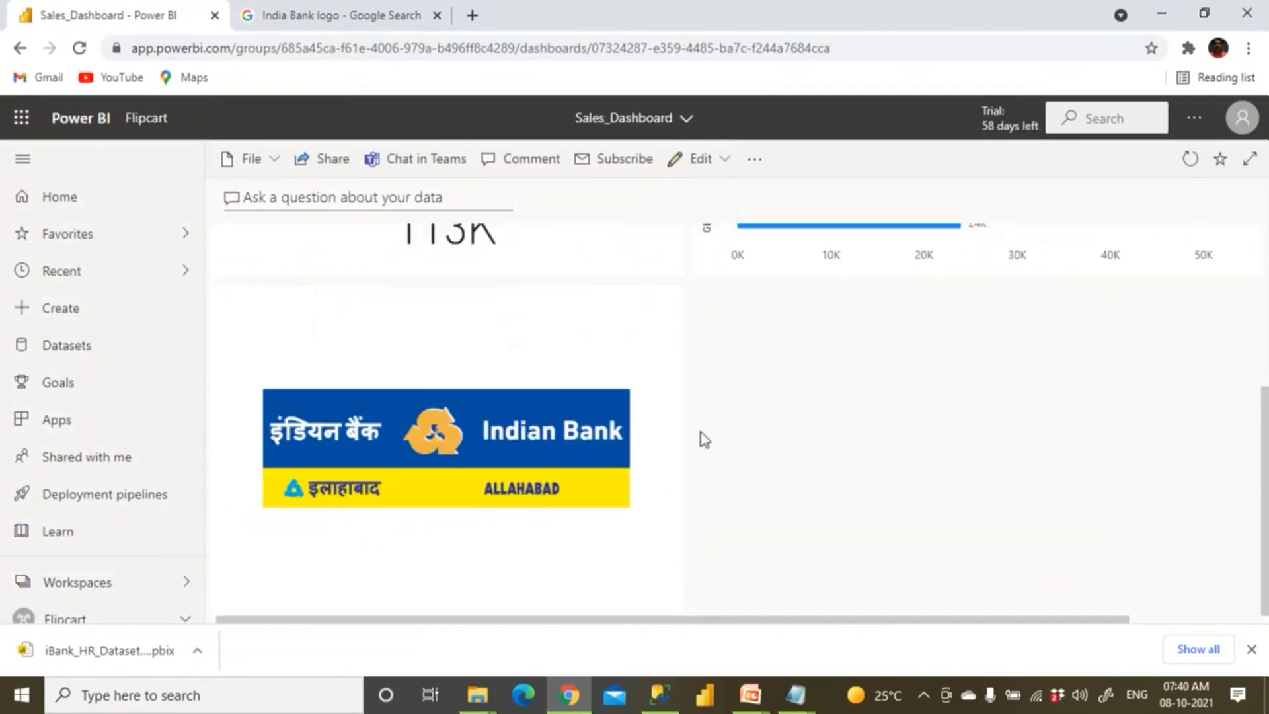
pyautogui.moveTo(671, 603); pyautogui.dragTo(617, 458)
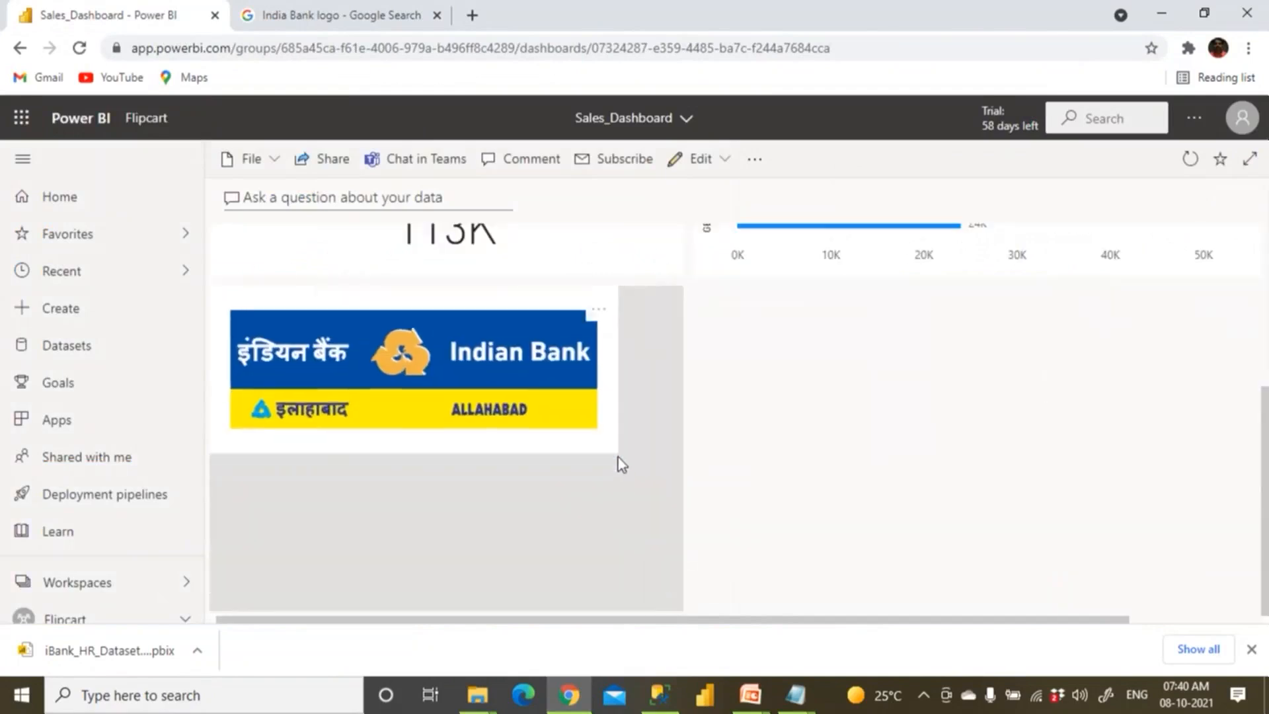
pyautogui.scroll(4, 620, 465)
pyautogui.click(708, 343)
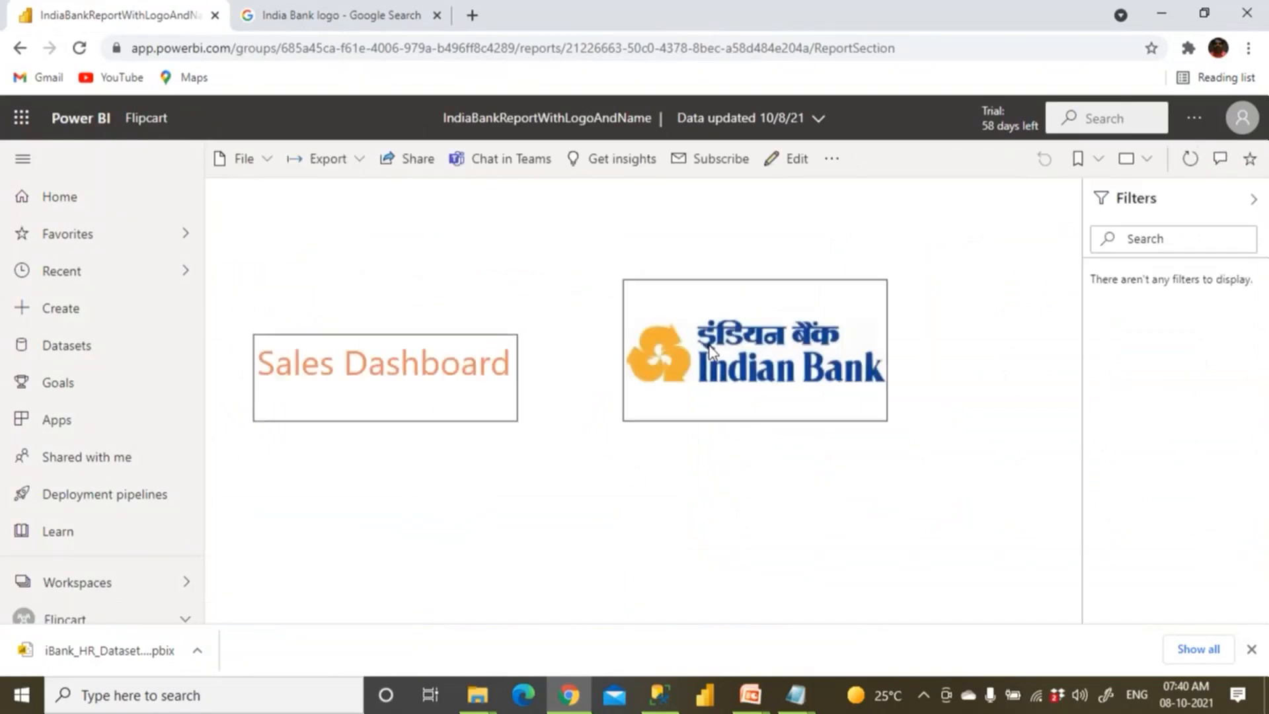
pyautogui.click(20, 48)
# - Shorten the blue and yellow Indian Bank image tile to about half its height, keeping it as wide as the SALARY tile
pyautogui.scroll(-4, 404, 443)
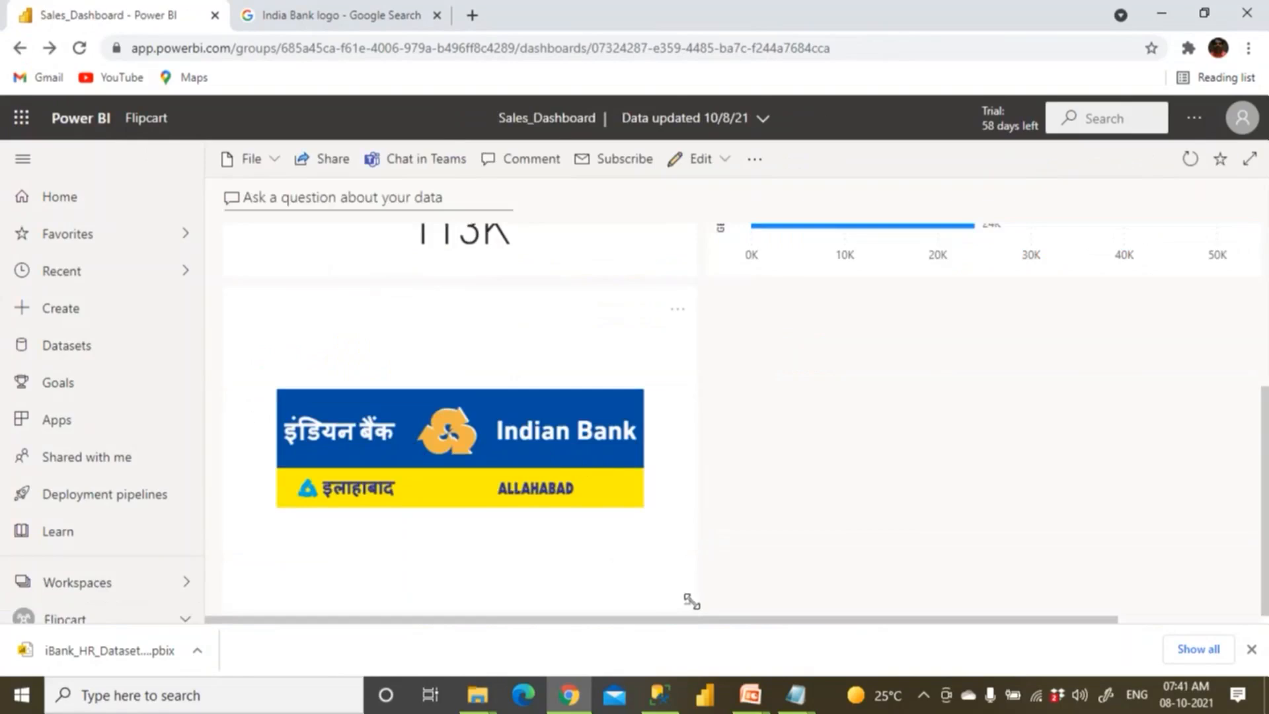
pyautogui.moveTo(691, 601); pyautogui.dragTo(679, 439)
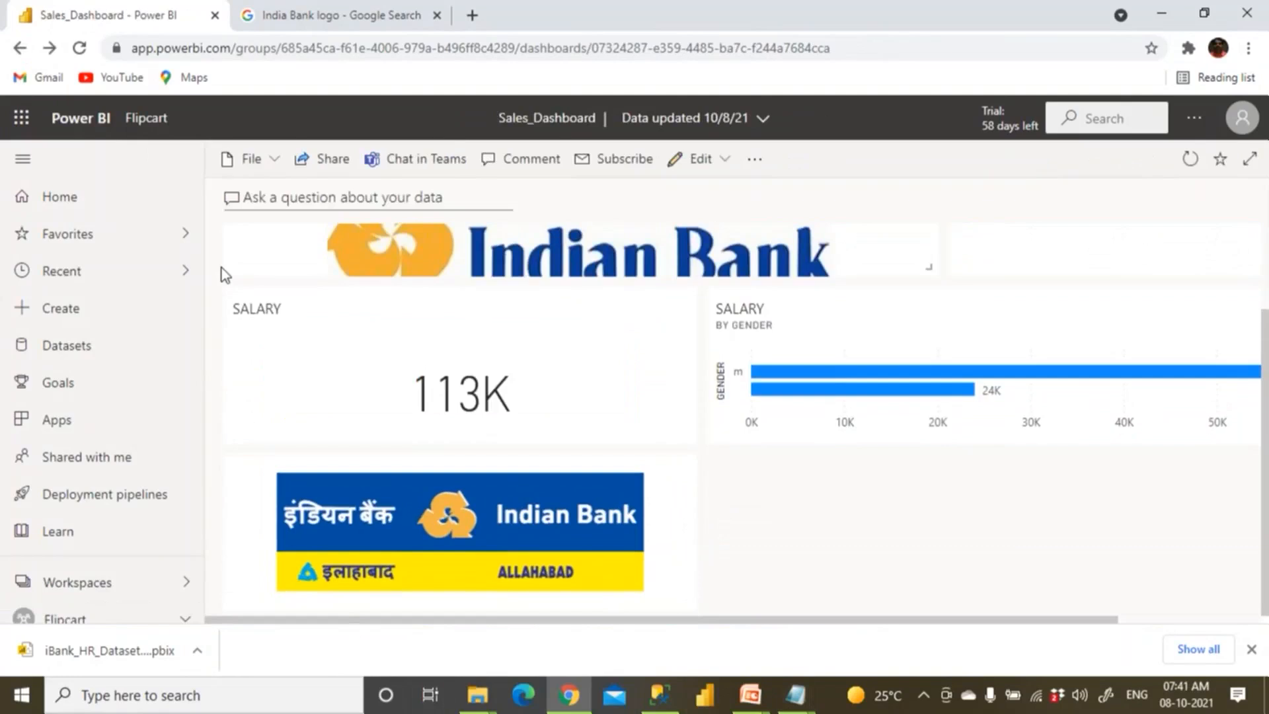
# - Open the New_Sales_2021 report from the Flipcart workspace in editing mode
pyautogui.click(136, 118)
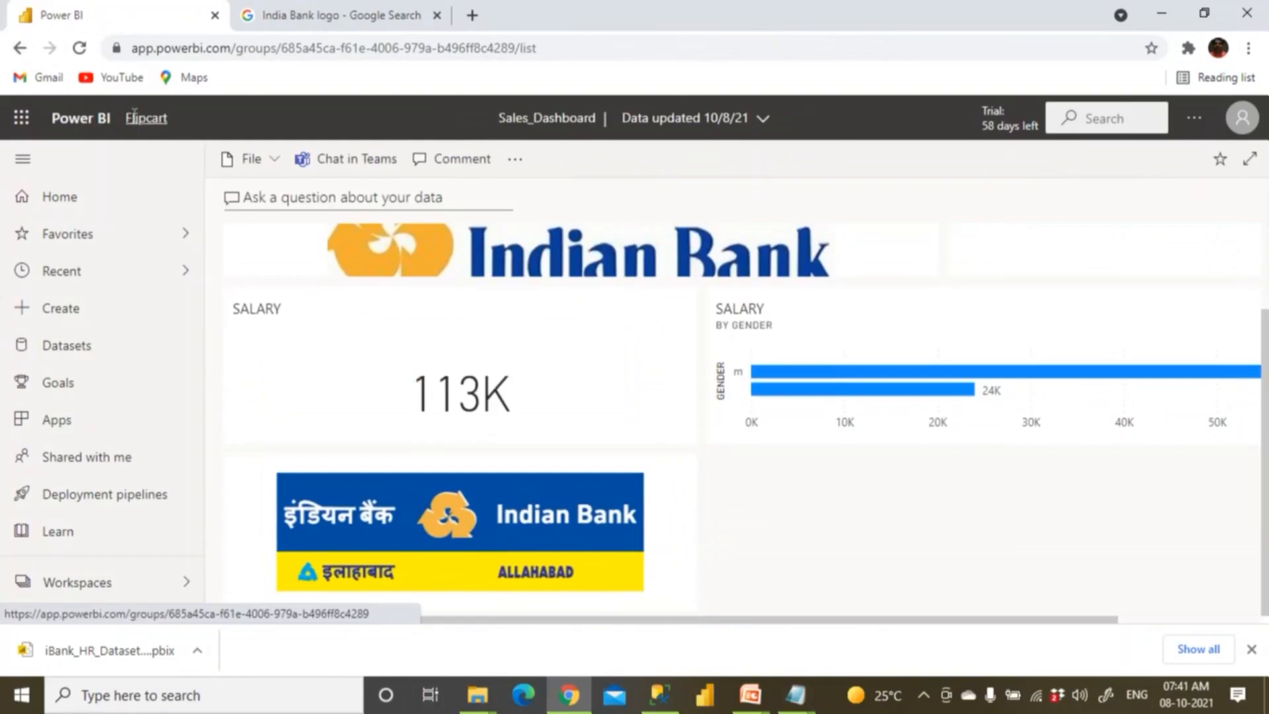
pyautogui.scroll(-1, 343, 489)
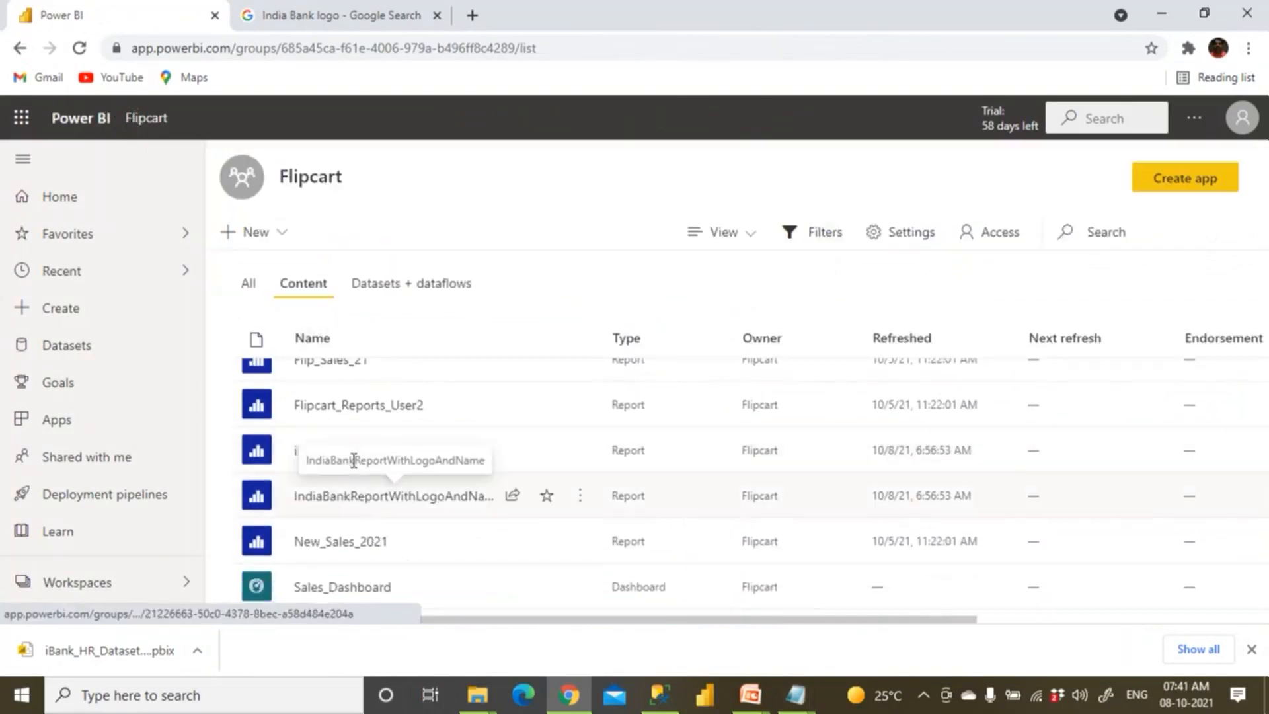
pyautogui.click(368, 544)
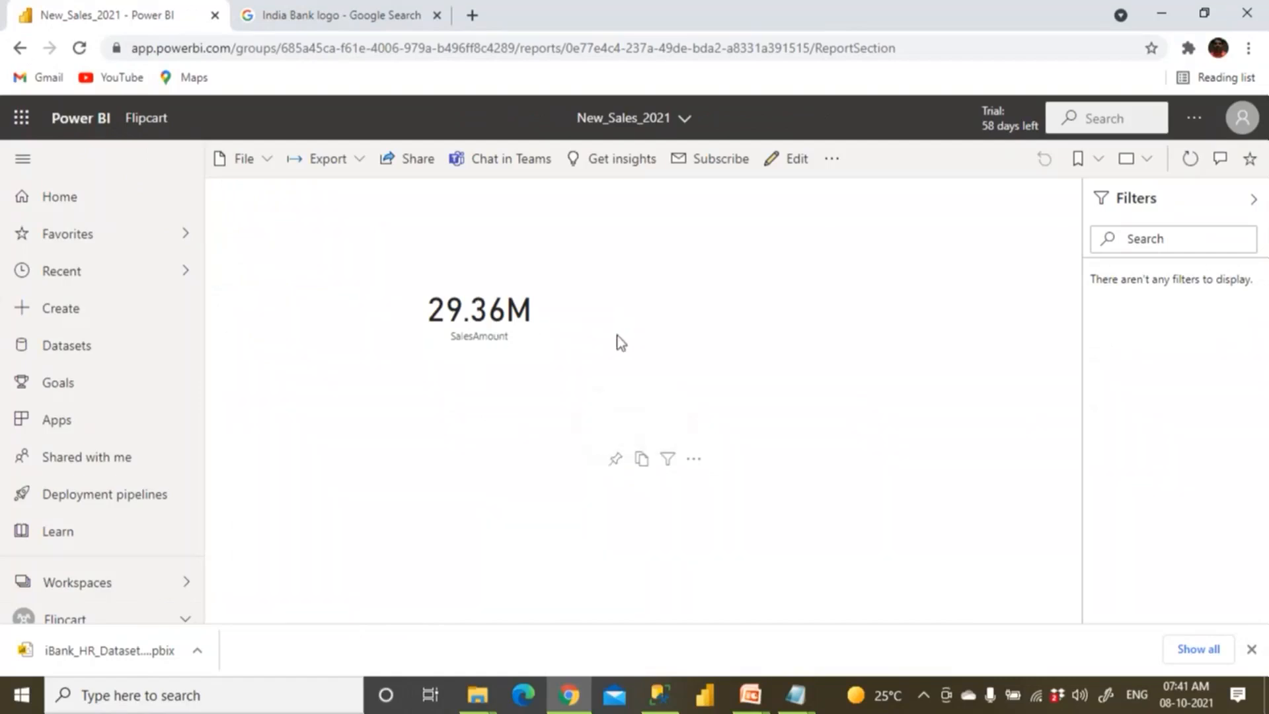
pyautogui.click(796, 158)
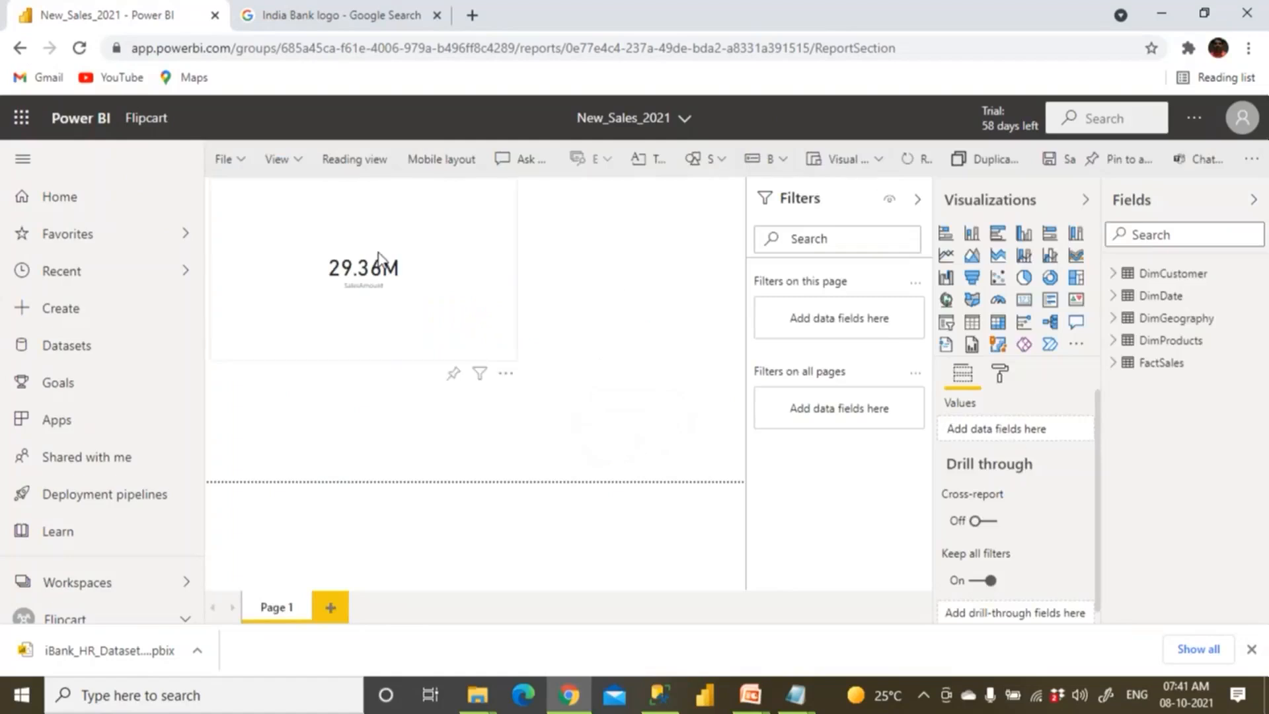
# - Turn on the border of the SalesAmount card in its format settings
pyautogui.click(463, 328)
pyautogui.click(1002, 373)
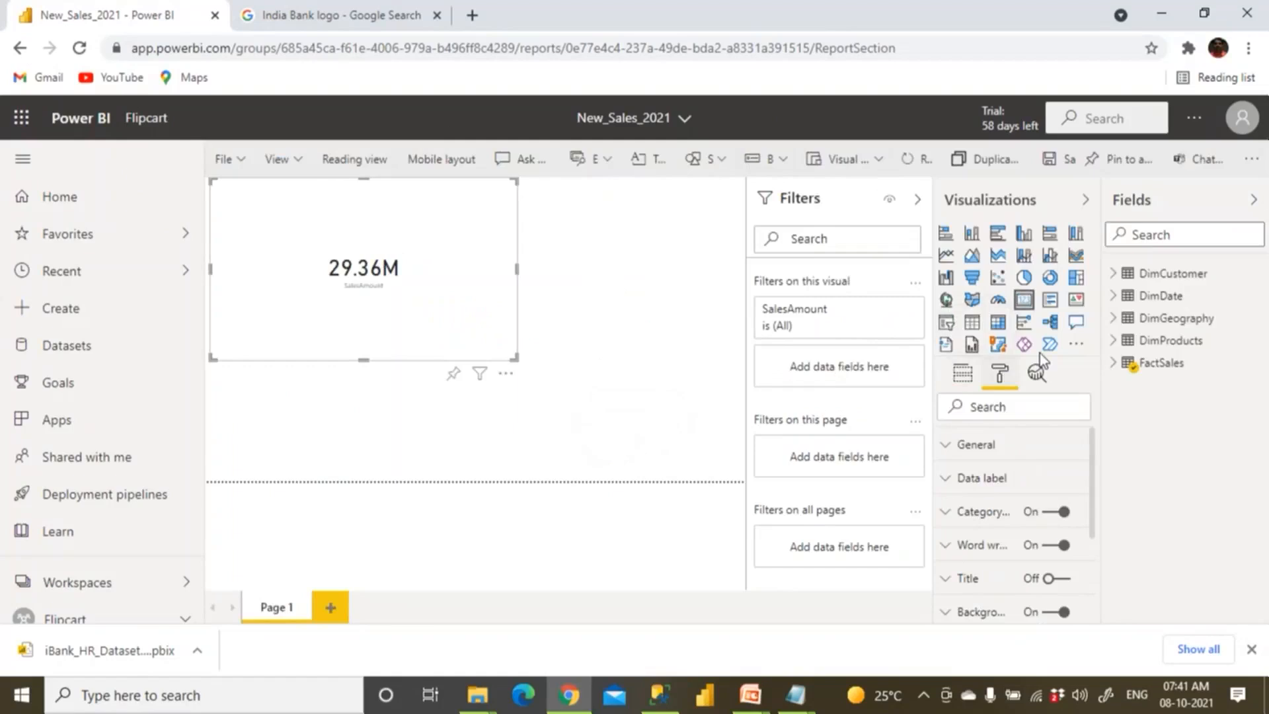
pyautogui.scroll(-3, 1023, 568)
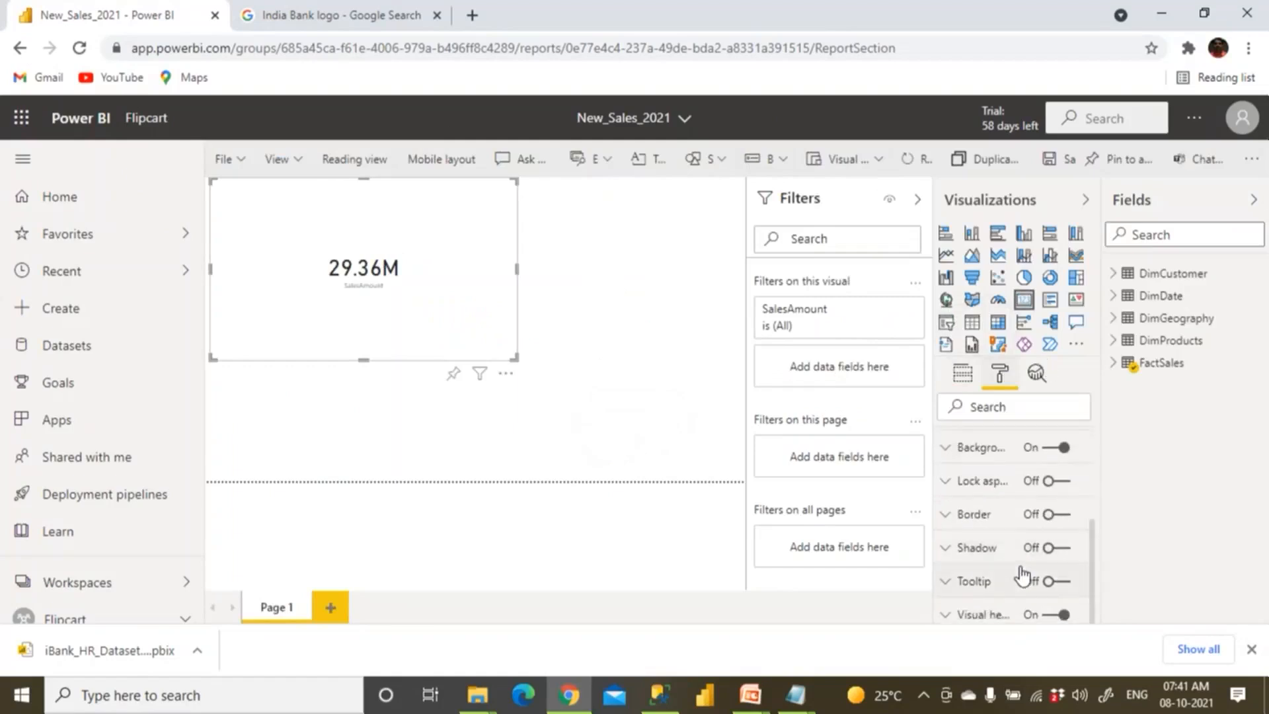
pyautogui.click(1061, 517)
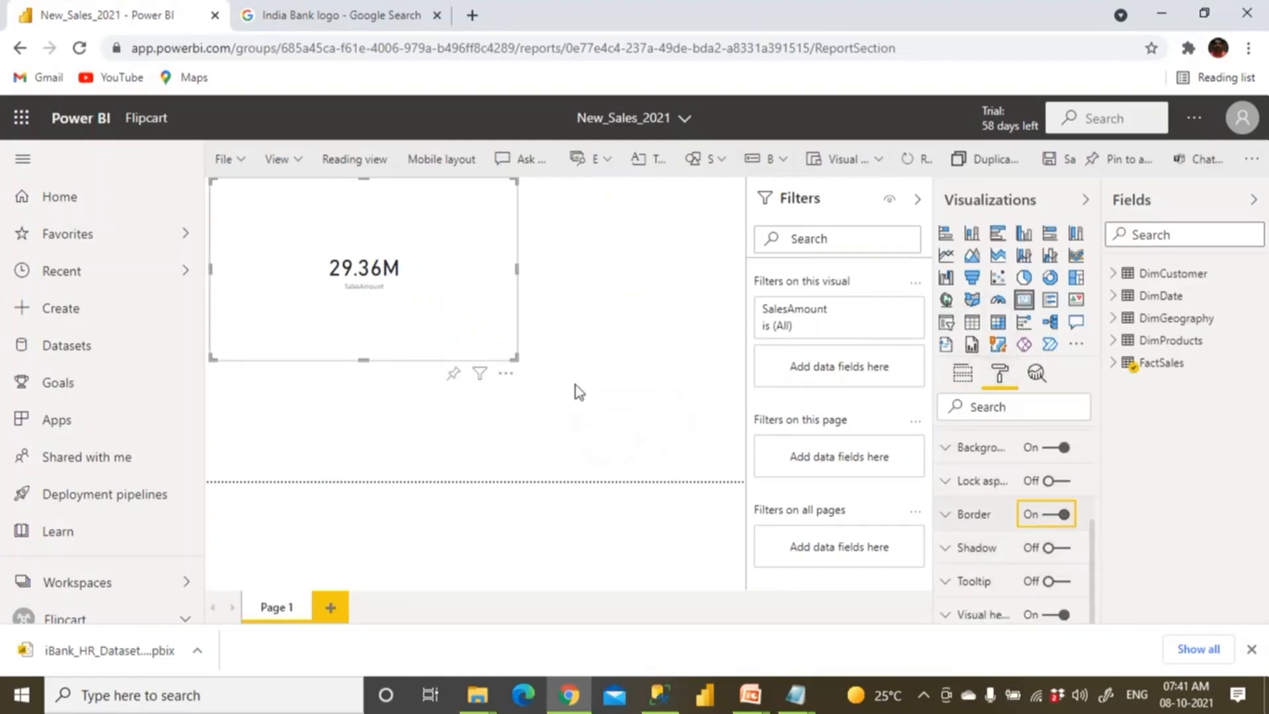
# - Shrink the SalesAmount card, move it in from the page's corner towards the middle, and save the report
pyautogui.moveTo(515, 359); pyautogui.dragTo(474, 301)
pyautogui.moveTo(439, 257); pyautogui.dragTo(514, 324)
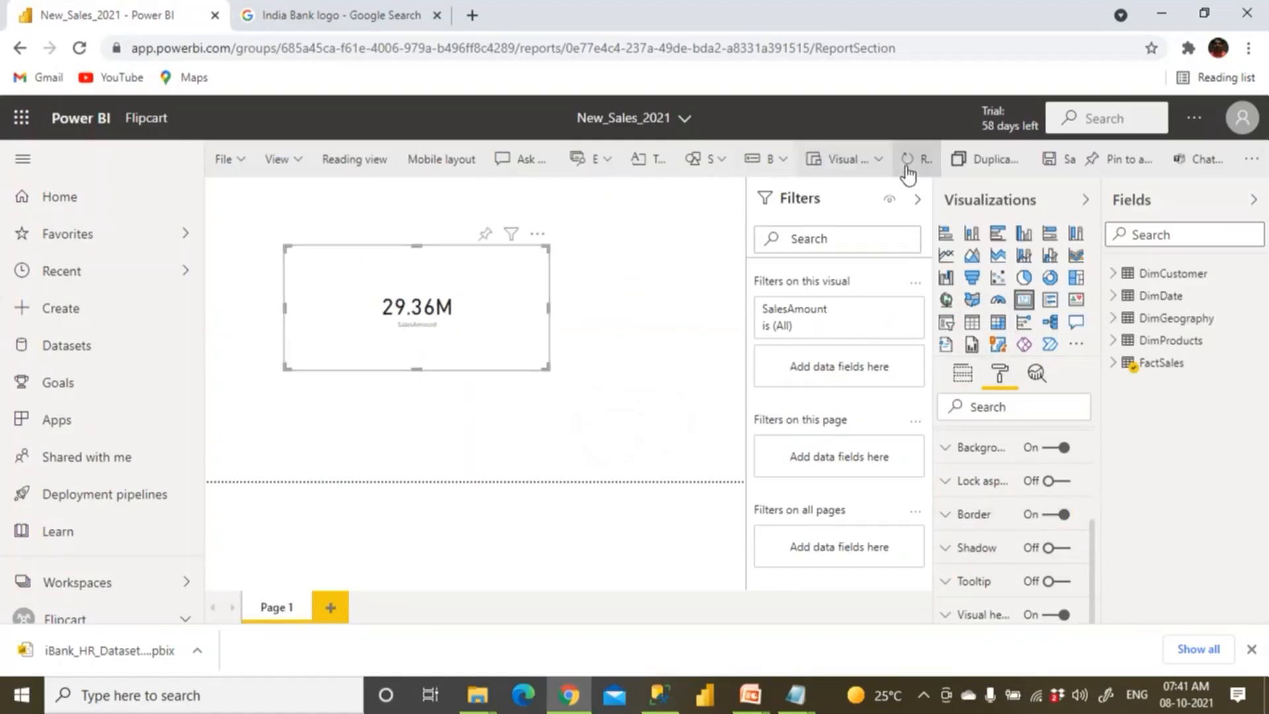
pyautogui.click(1056, 163)
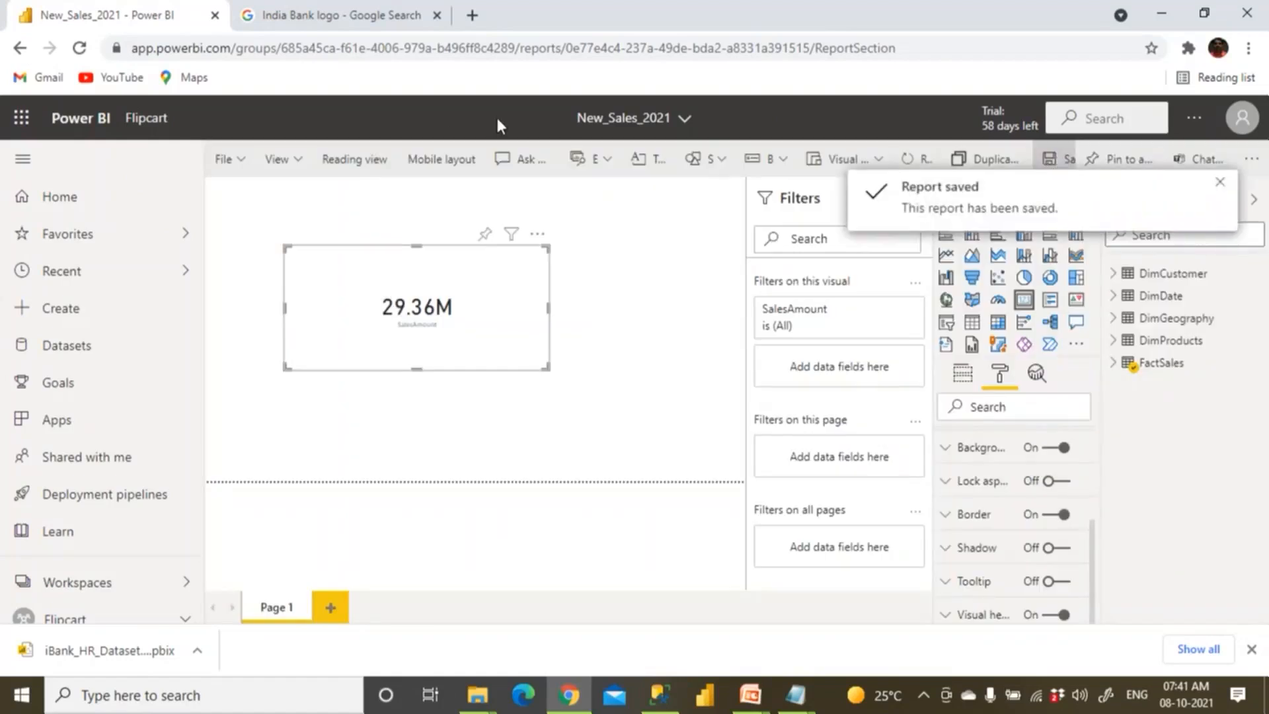
# - Return to the Flipcart workspace and open Page 2 of the iBank_HR_Reports report
pyautogui.click(147, 119)
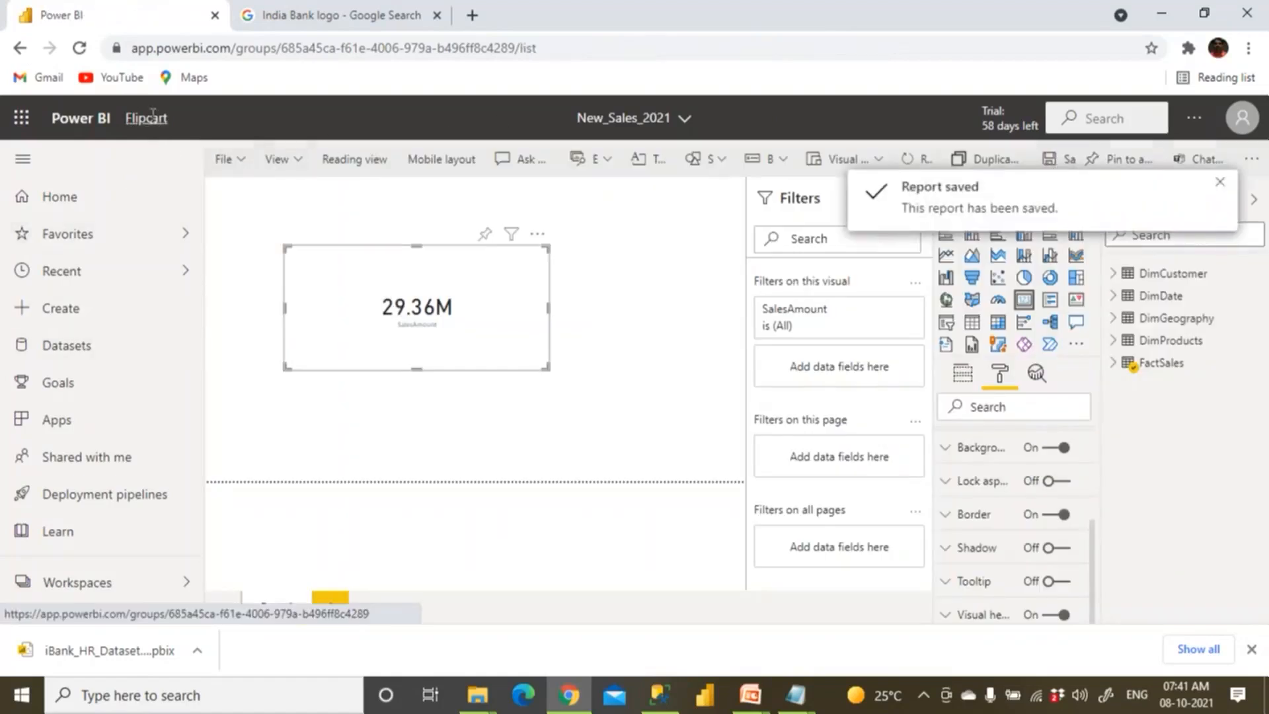
pyautogui.scroll(-1, 322, 435)
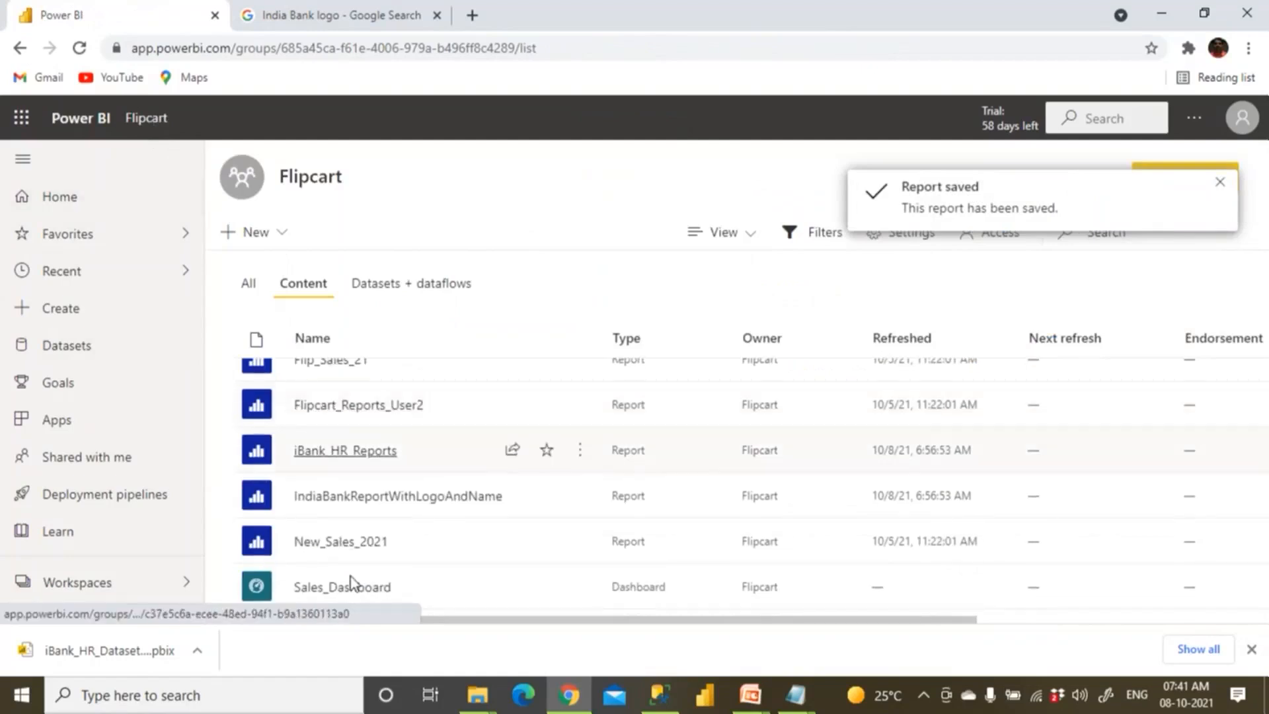
pyautogui.click(337, 454)
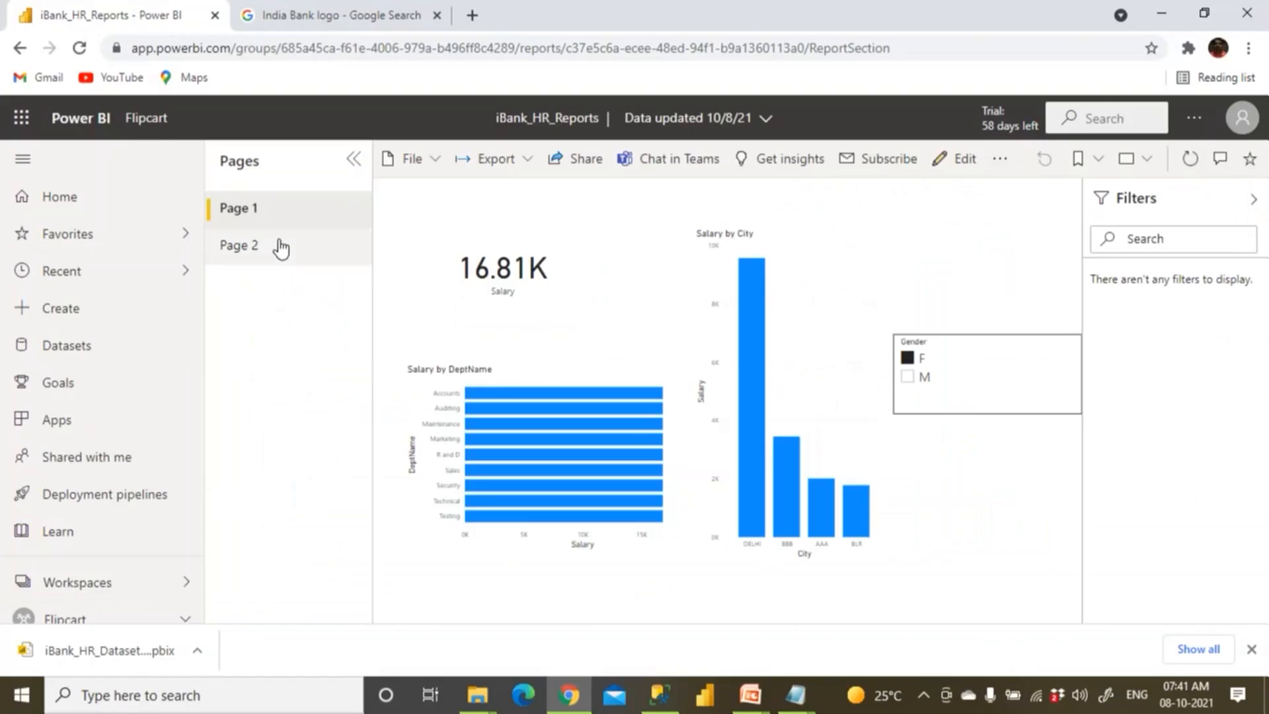
pyautogui.click(279, 246)
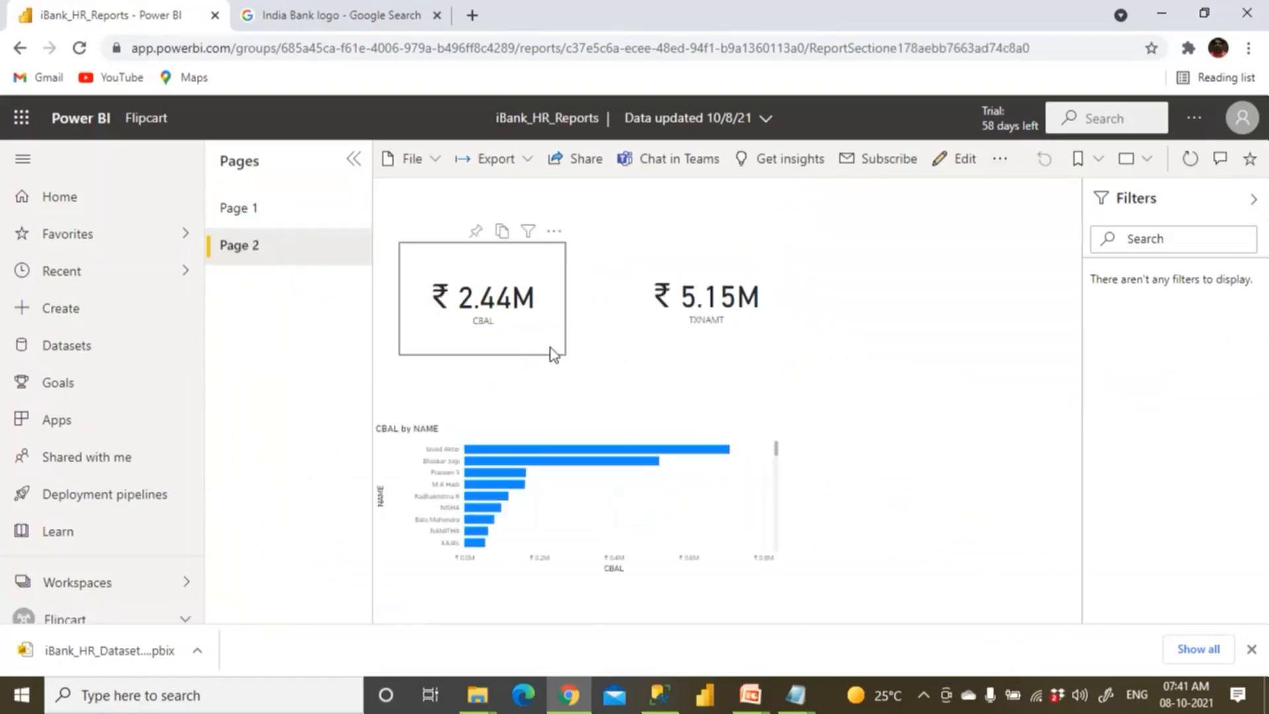
# - Pin the CBAL card to the dashboard and dismiss the notification
pyautogui.rightClick(517, 332)
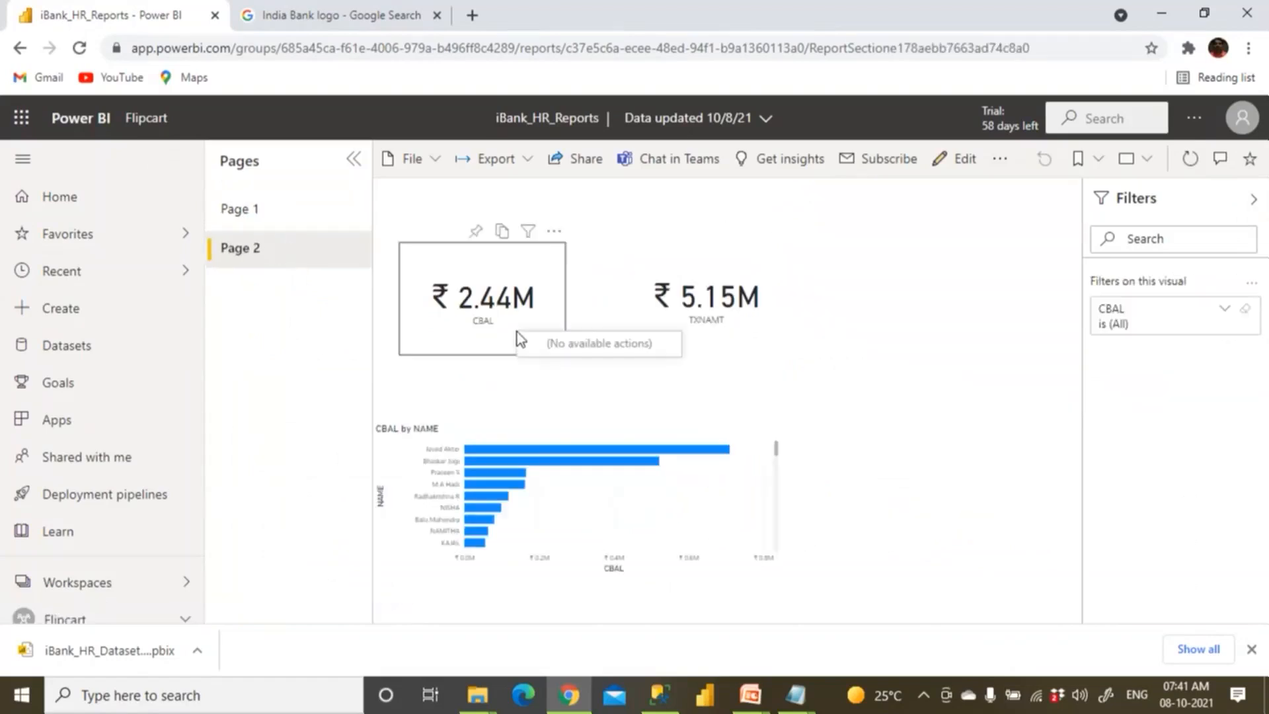
pyautogui.click(477, 232)
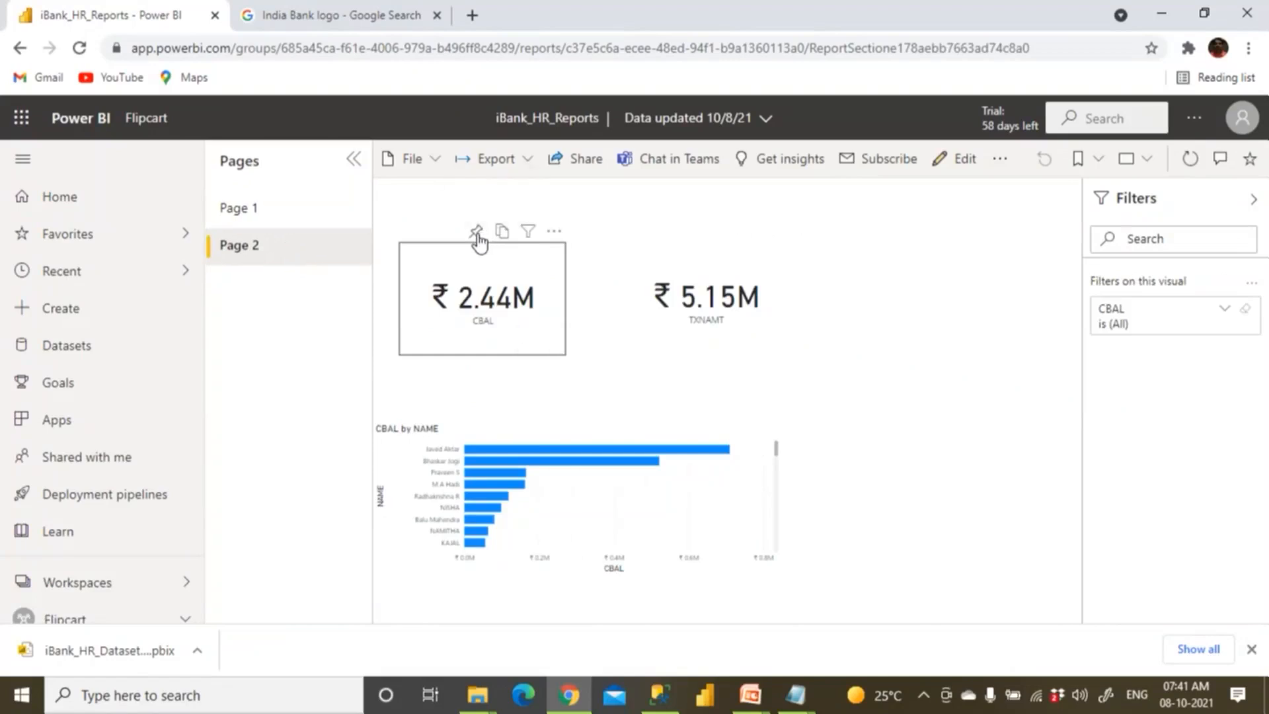
pyautogui.click(780, 469)
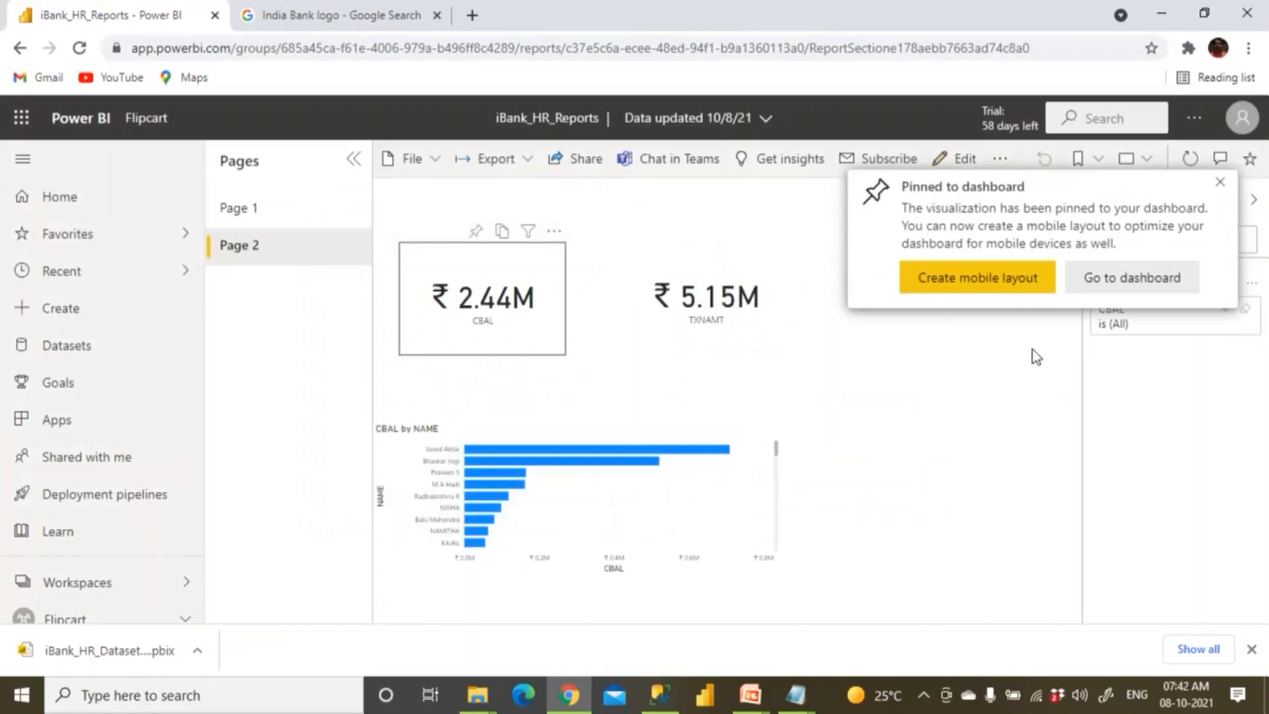
pyautogui.click(1221, 183)
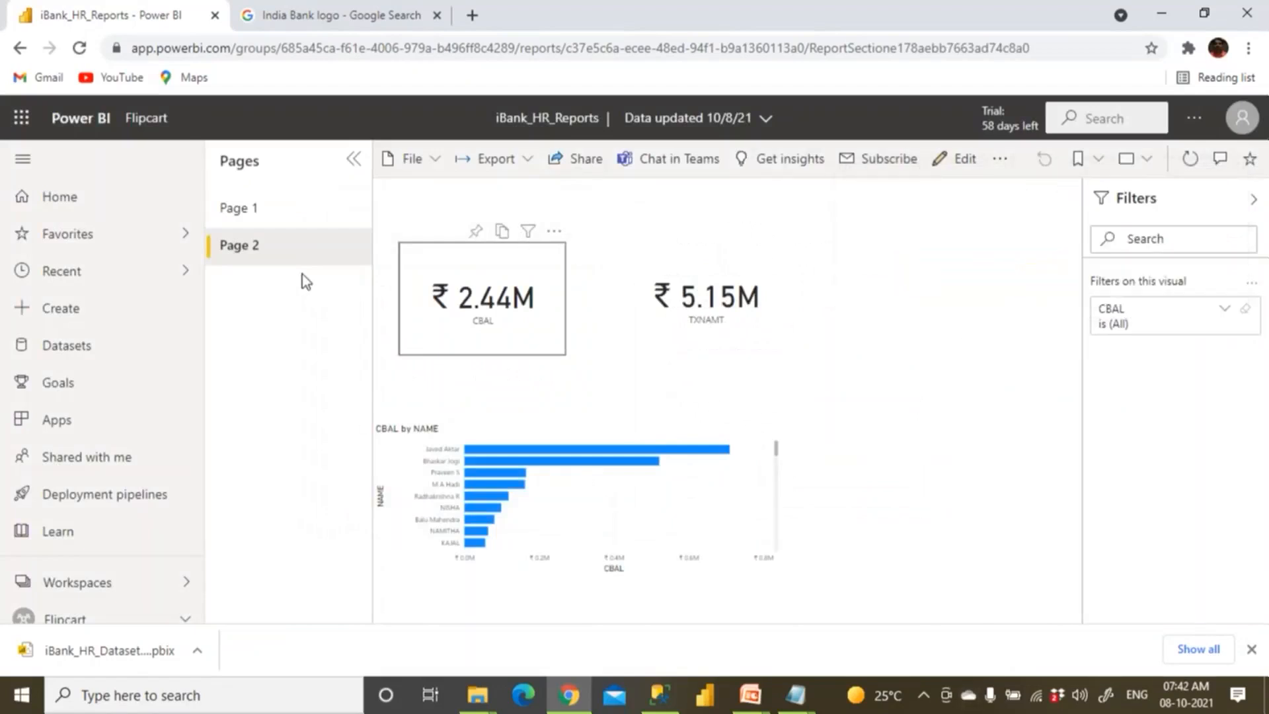
# - Open Sales_Dashboard from the Flipcart workspace and examine its tiles, including the newly pinned CBAL card
pyautogui.click(145, 119)
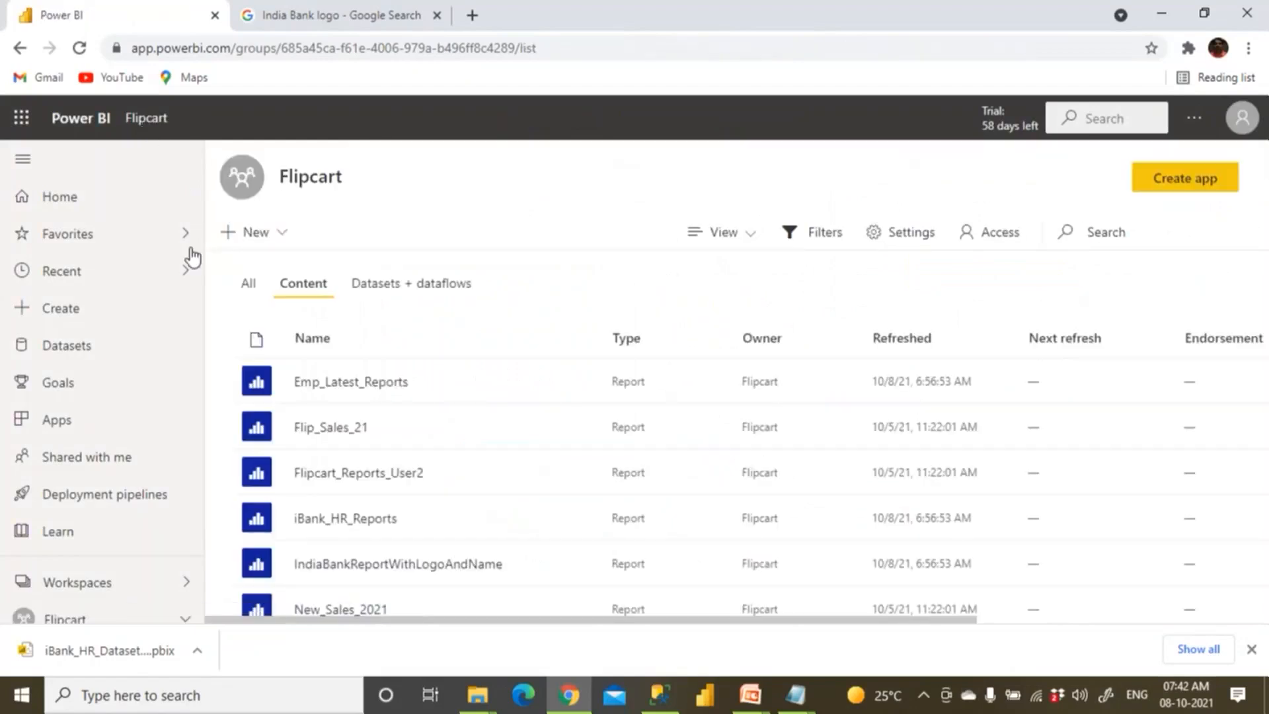
pyautogui.scroll(-2, 299, 438)
pyautogui.click(357, 588)
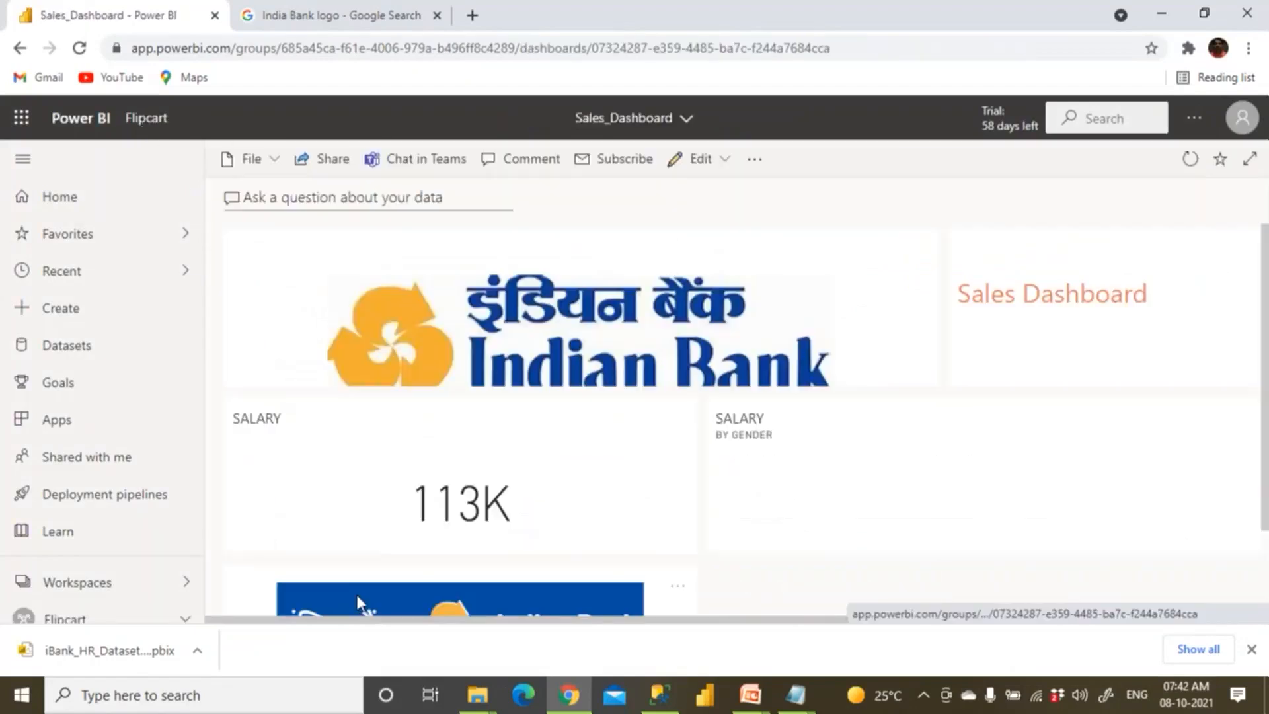
pyautogui.scroll(-2, 621, 533)
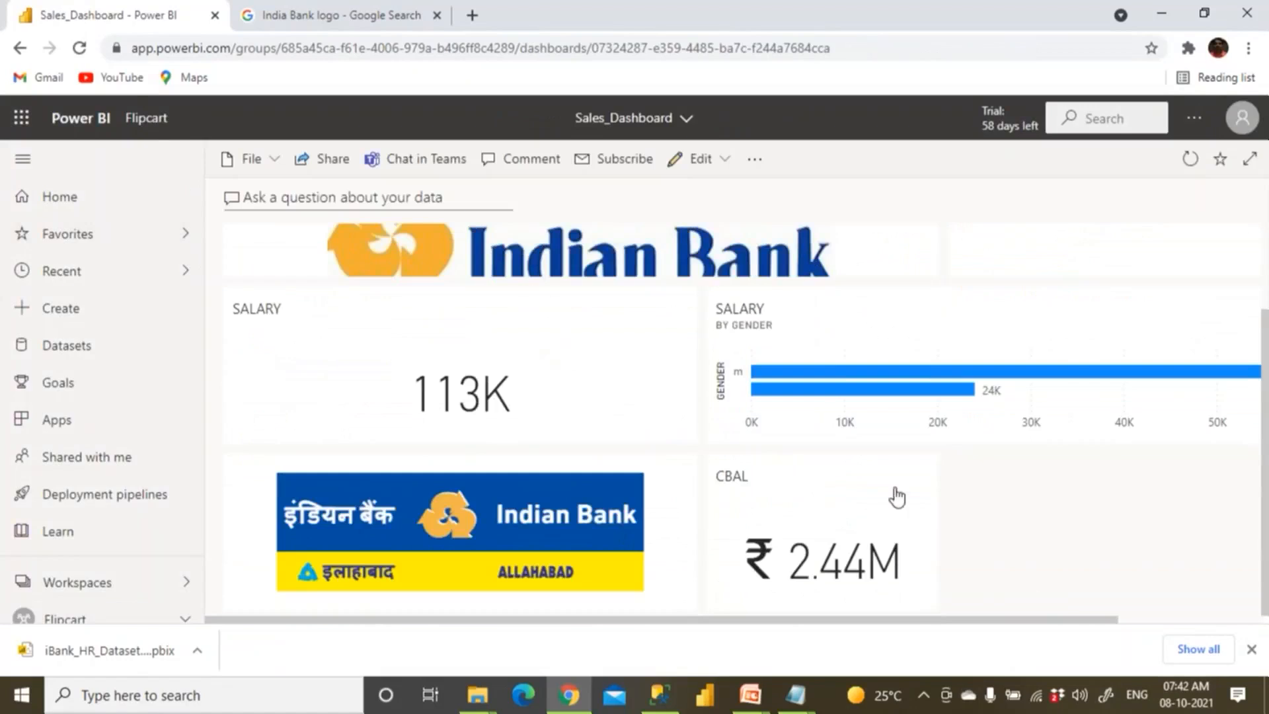
pyautogui.scroll(2, 555, 354)
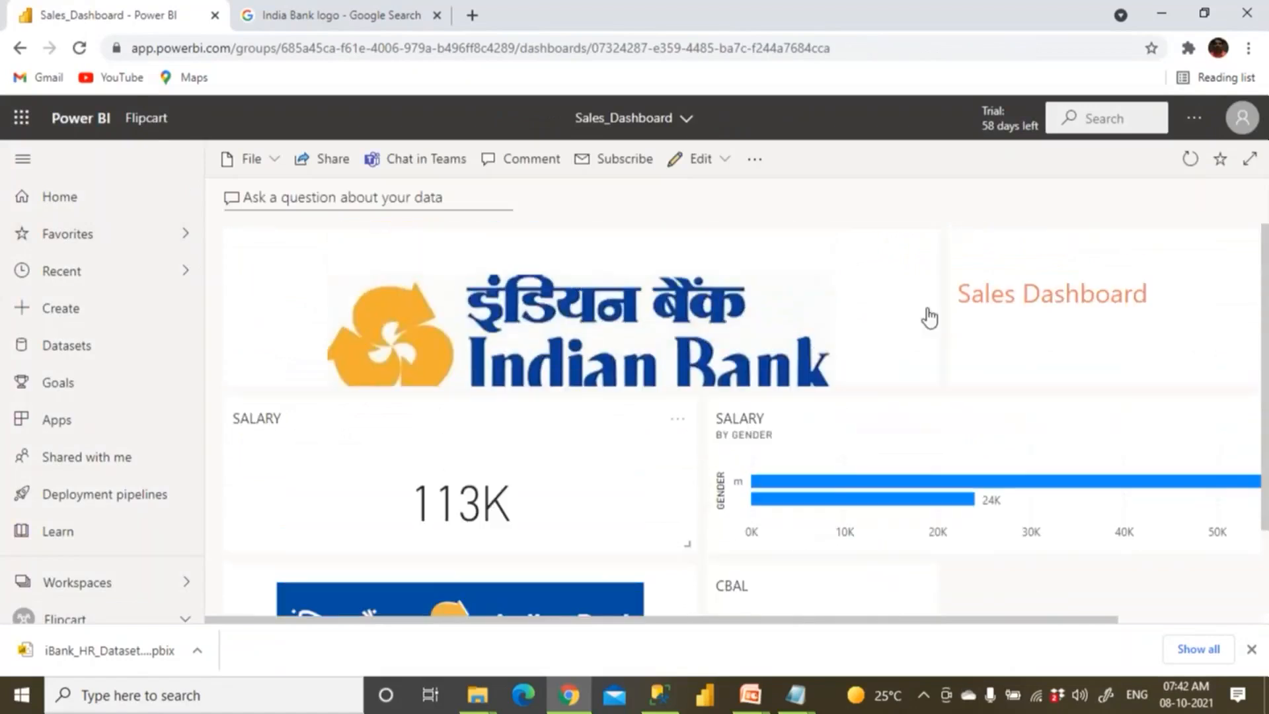
pyautogui.scroll(-2, 1069, 466)
pyautogui.moveTo(1021, 620); pyautogui.dragTo(1217, 594)
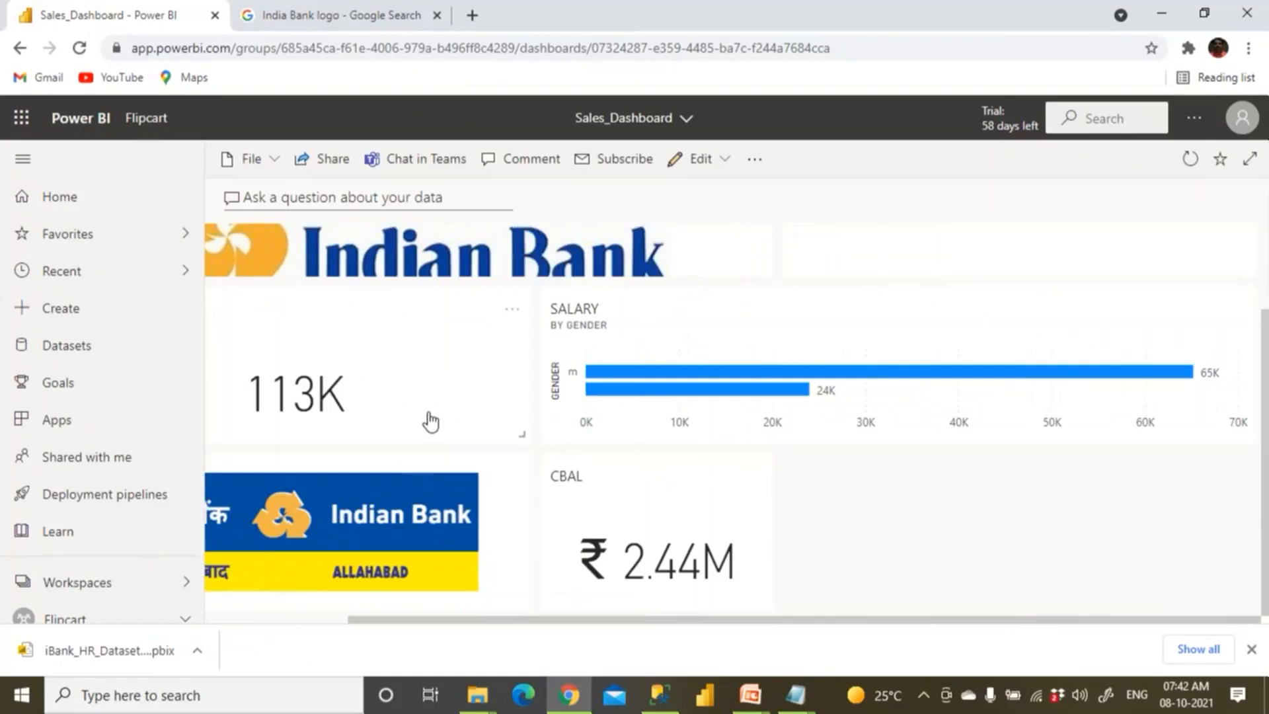
pyautogui.click(718, 163)
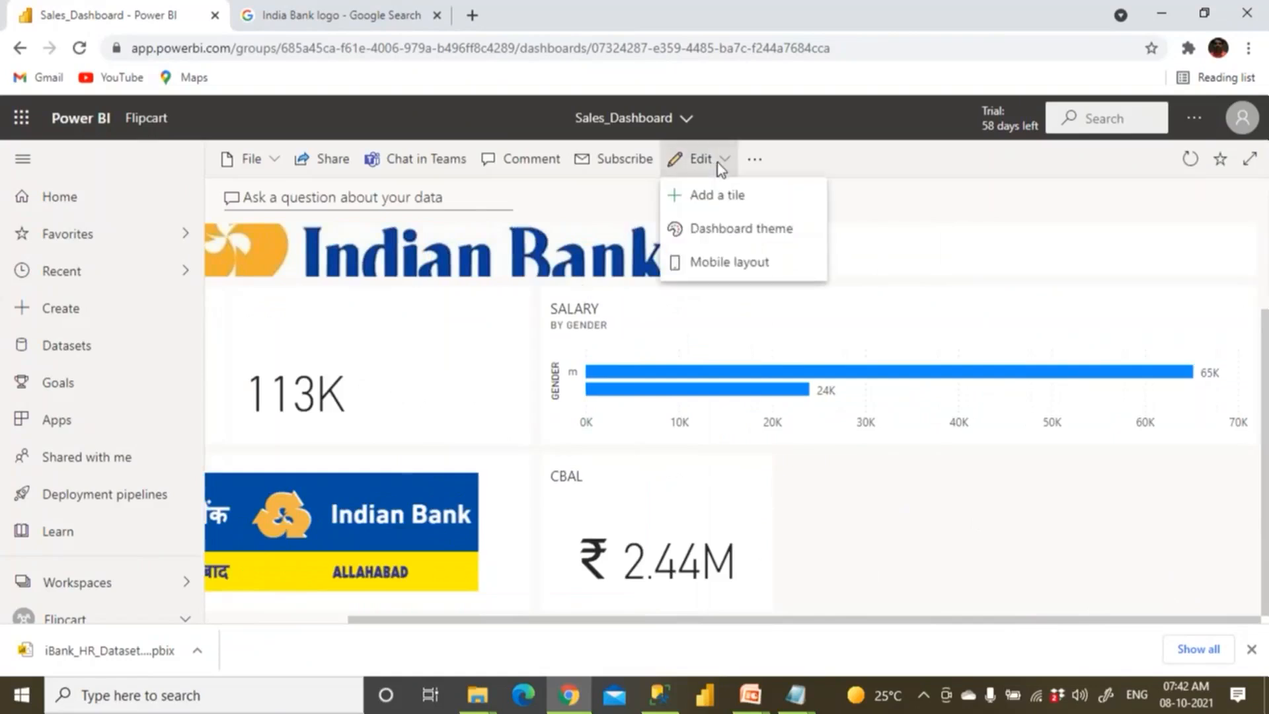
pyautogui.click(727, 201)
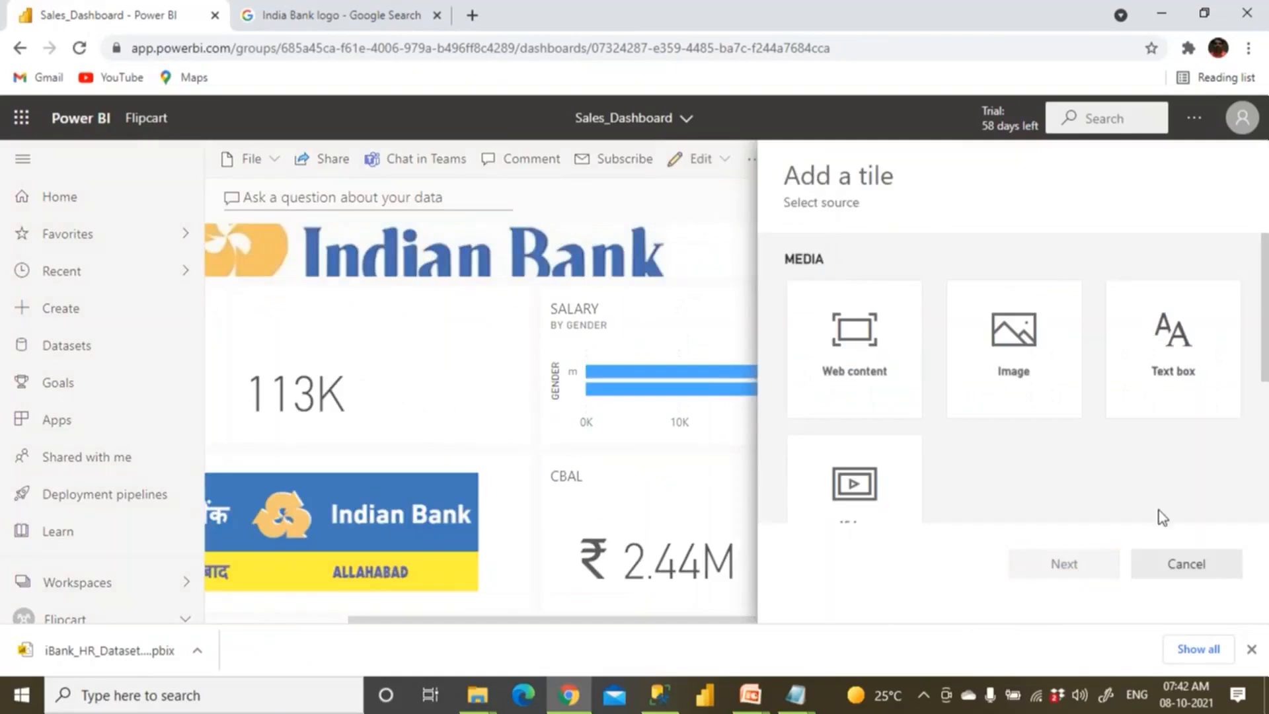
pyautogui.click(1180, 563)
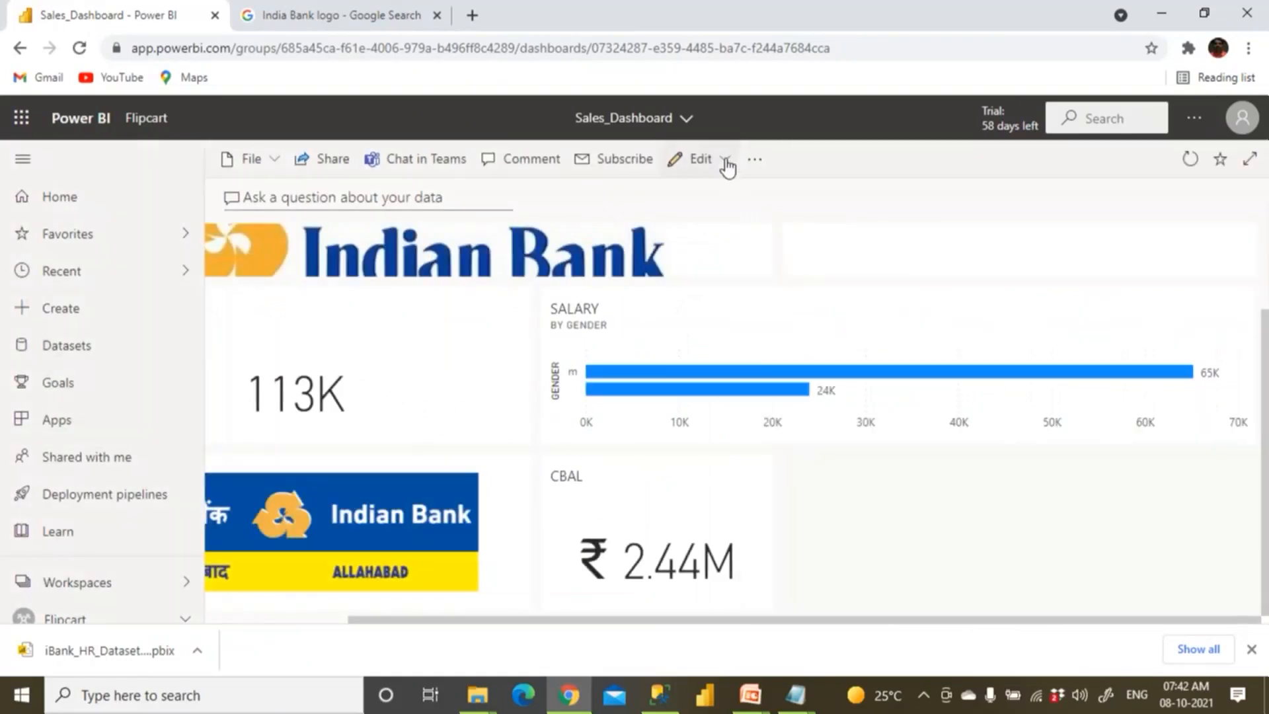
# - Open the dashboard's mobile layout and examine how the tiles are arranged from the logo down to the CBAL card
pyautogui.click(725, 159)
pyautogui.click(728, 265)
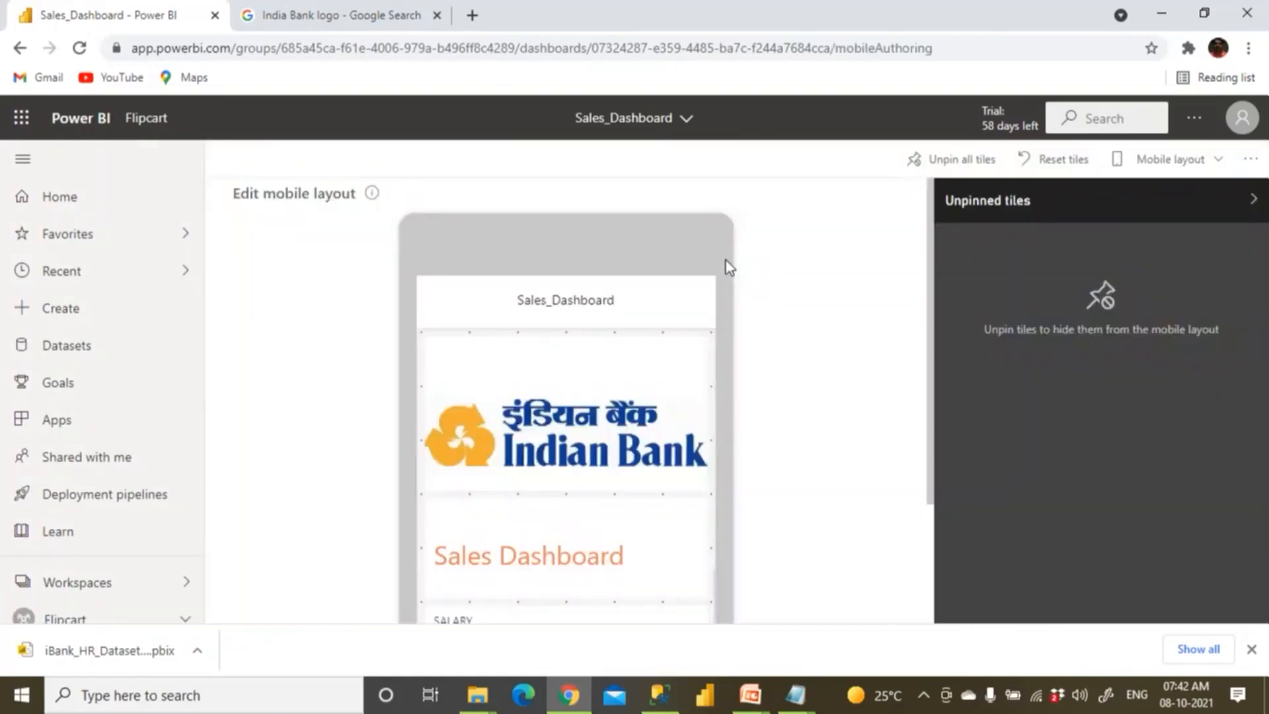
pyautogui.scroll(-5, 645, 359)
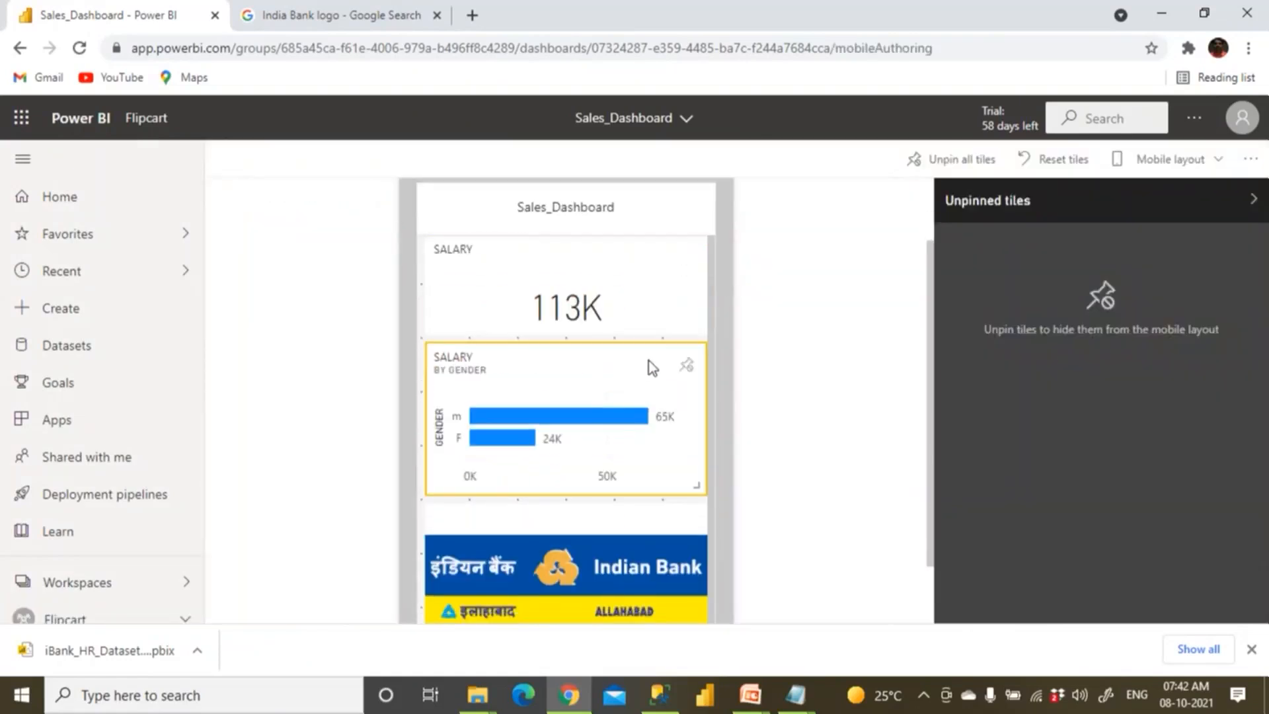
pyautogui.scroll(2, 645, 367)
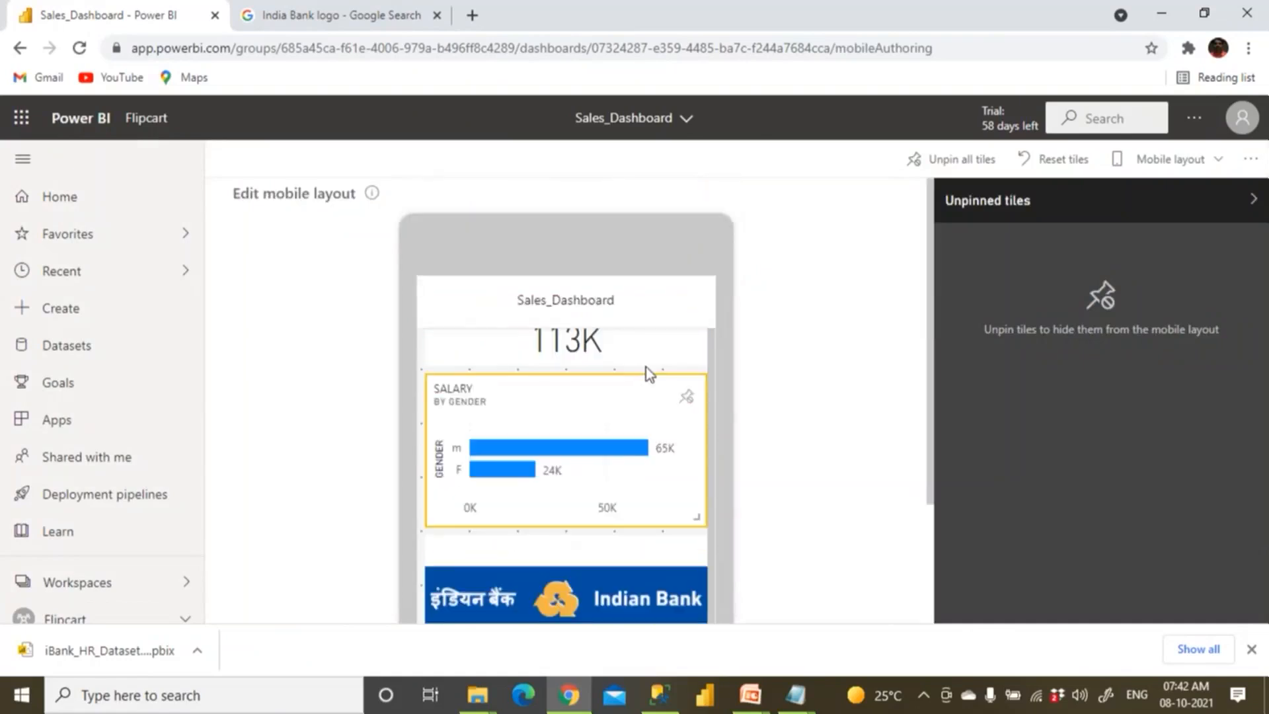
pyautogui.scroll(3, 645, 367)
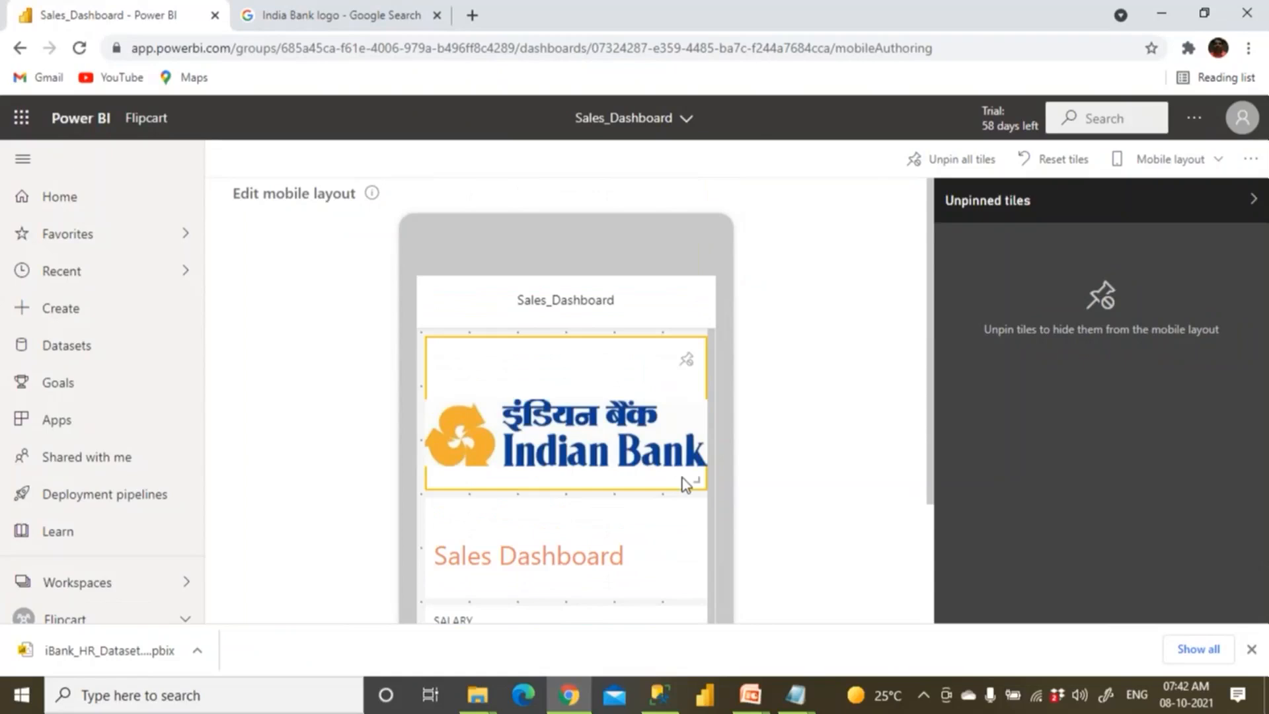
pyautogui.moveTo(699, 482)
pyautogui.mouseDown()
pyautogui.moveTo(680, 452)
pyautogui.moveTo(693, 472)
pyautogui.mouseUp()
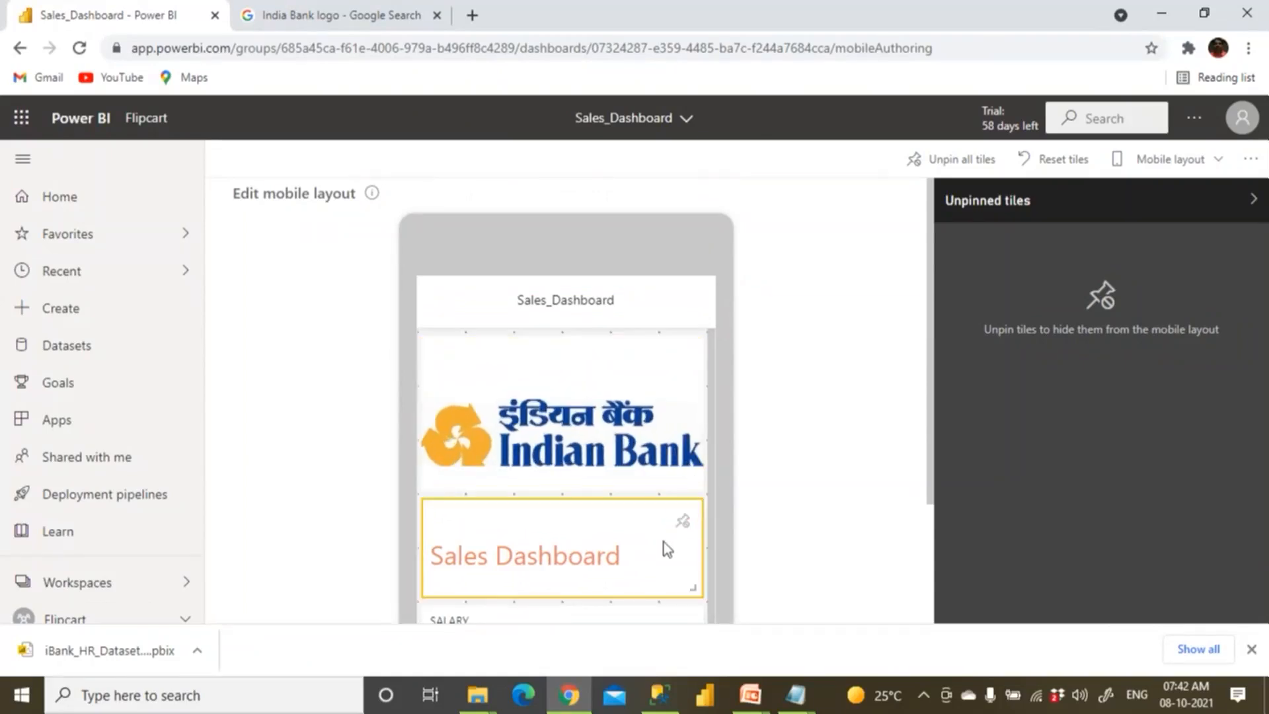
pyautogui.scroll(-3, 661, 522)
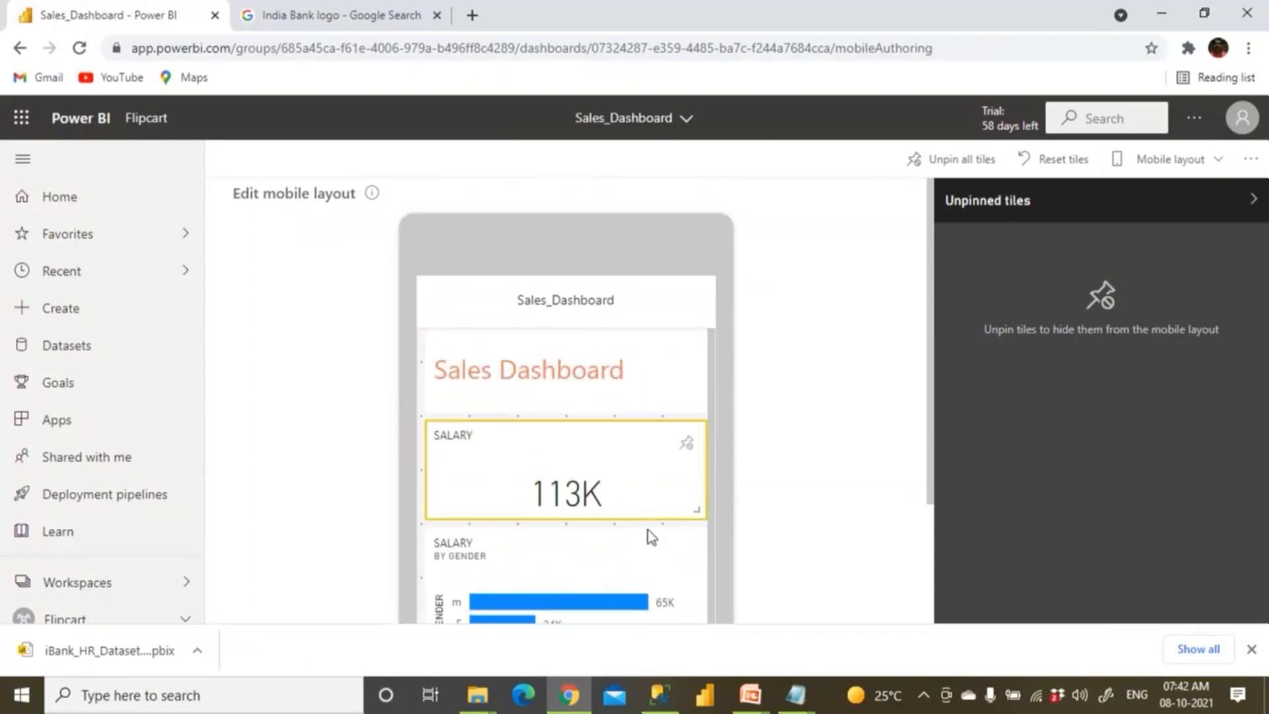
pyautogui.scroll(-3, 647, 529)
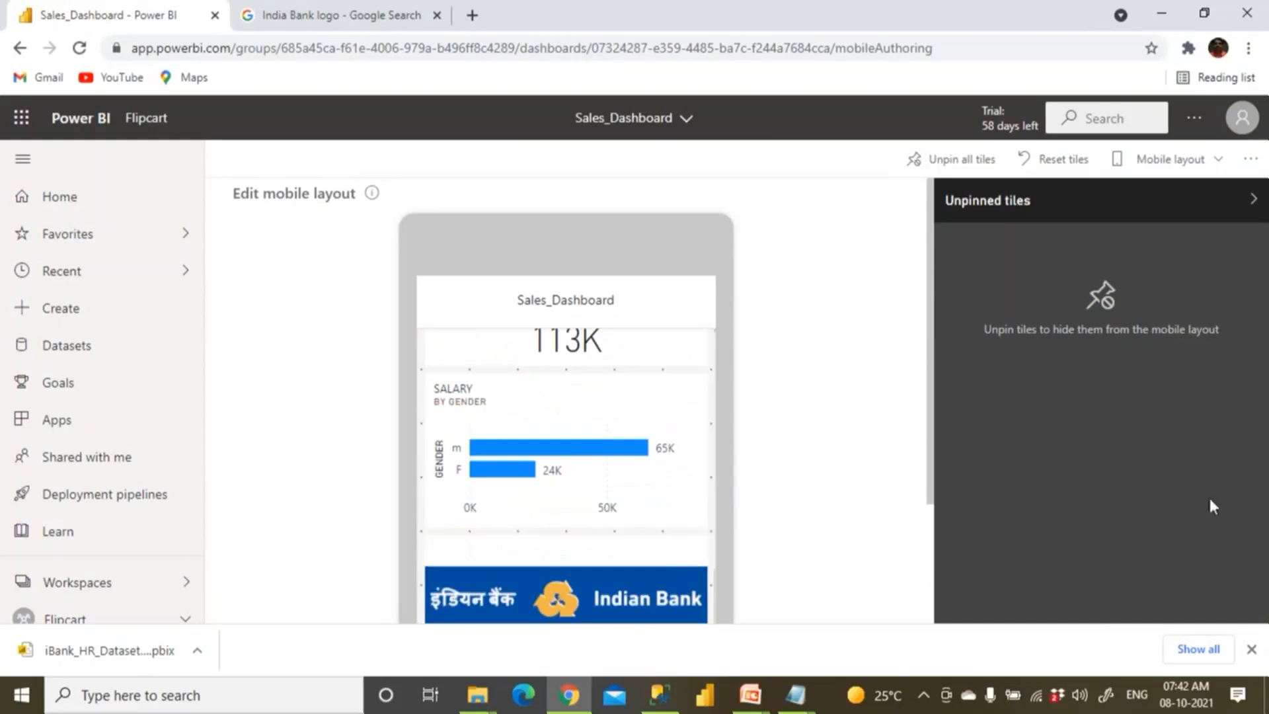
pyautogui.scroll(-3, 792, 403)
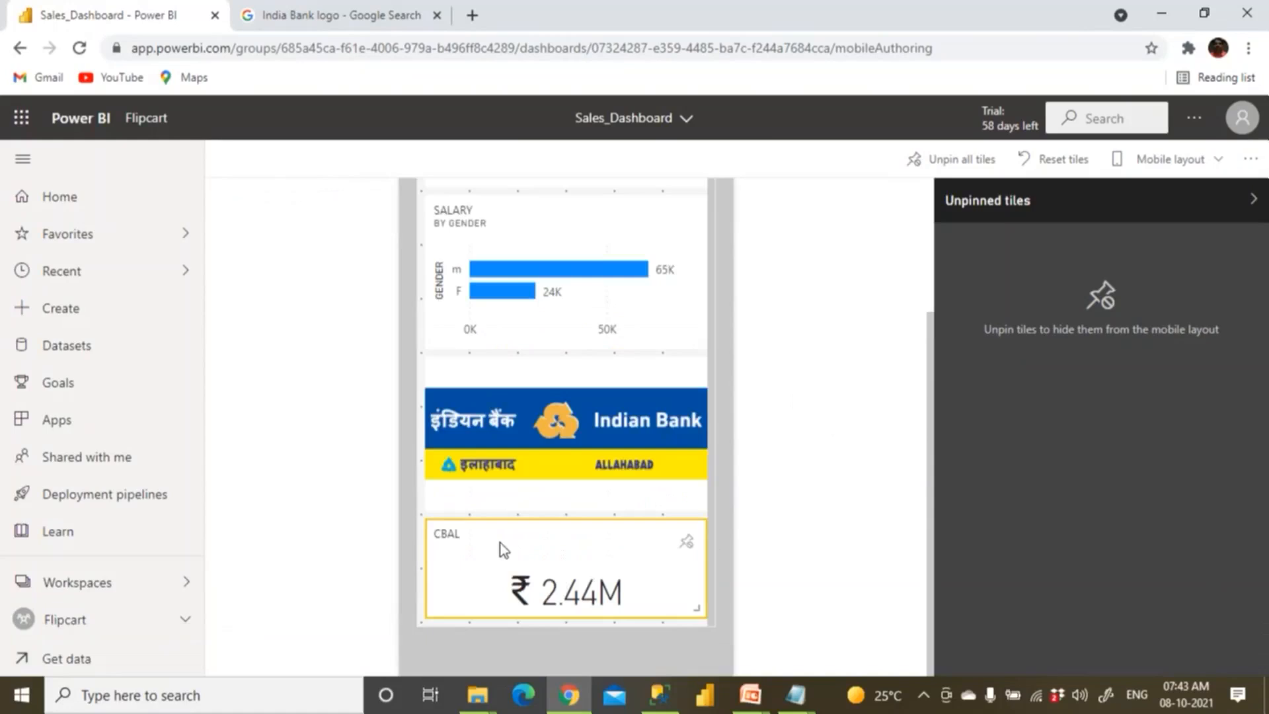
pyautogui.scroll(5, 501, 542)
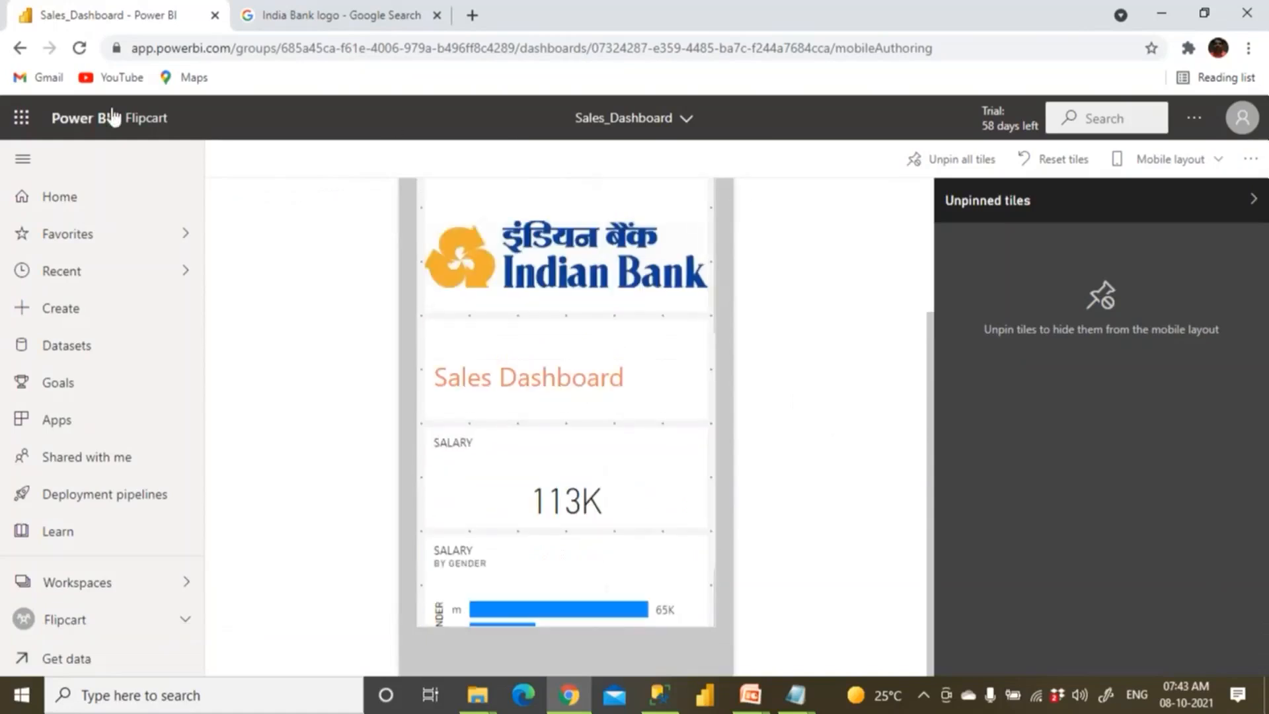
# - Reopen Sales_Dashboard from the Flipcart workspace and bring up its mobile layout again, down to the CBAL card
pyautogui.click(139, 120)
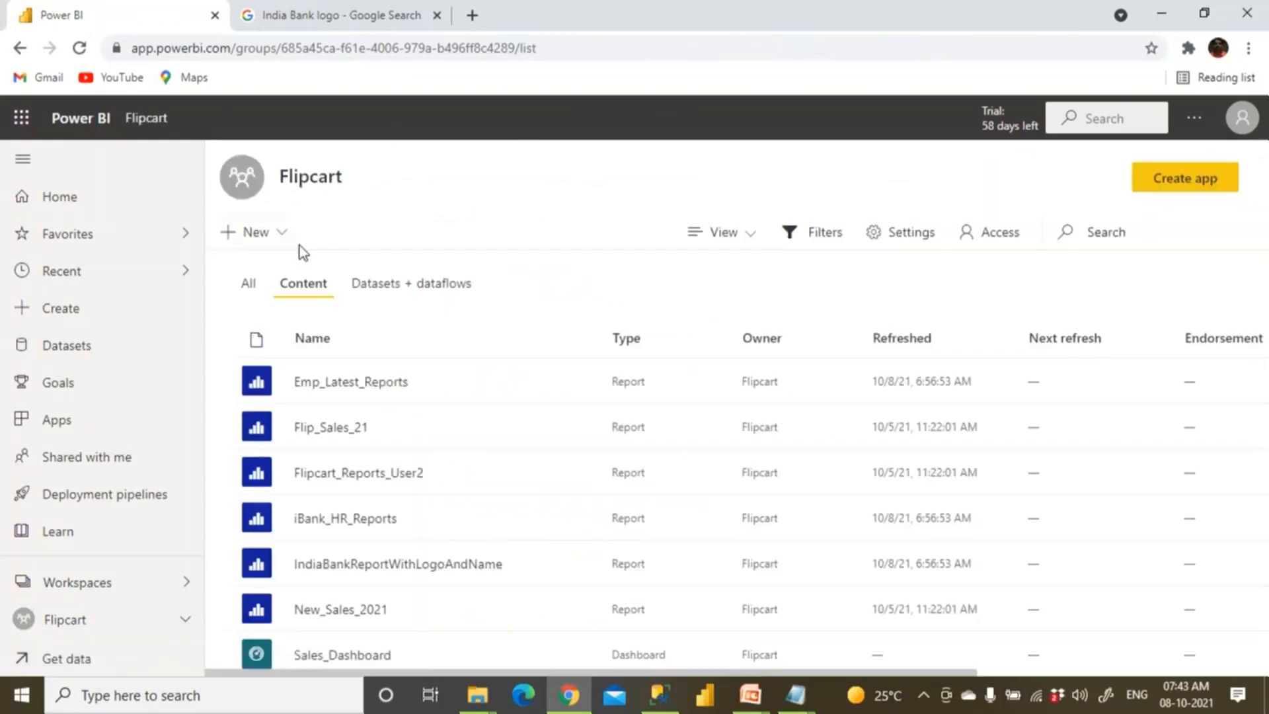
pyautogui.click(340, 655)
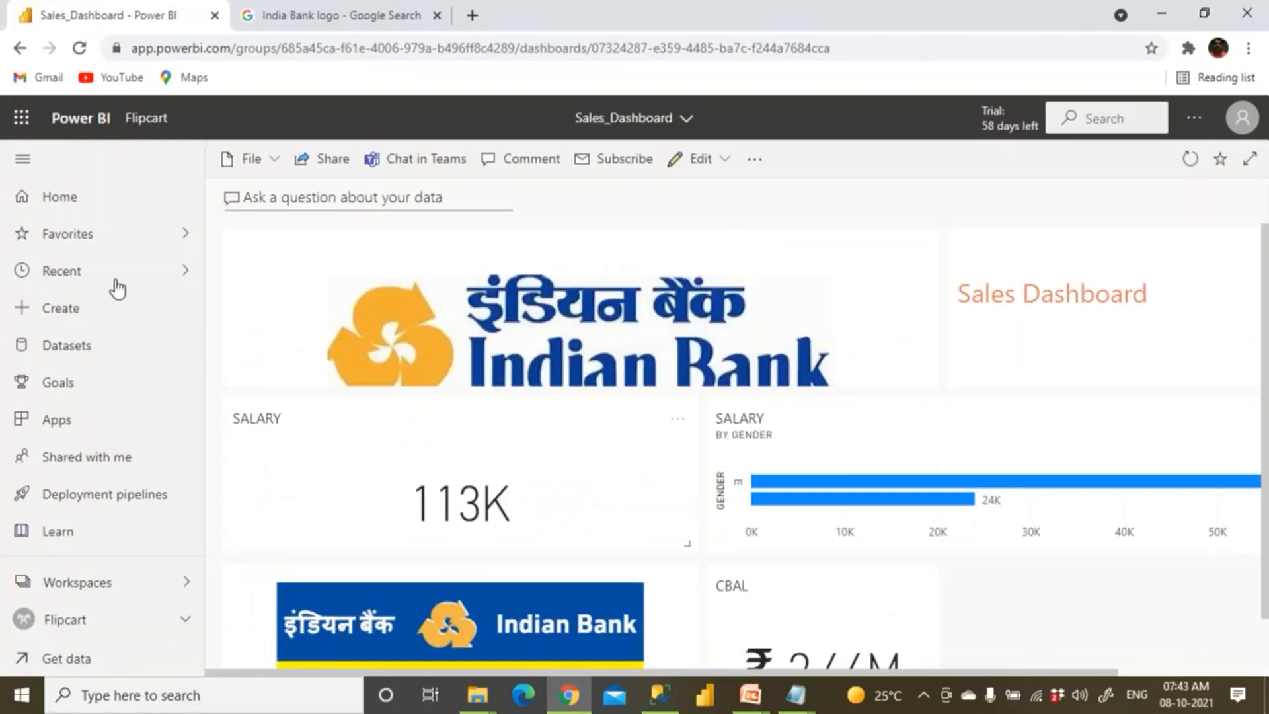
pyautogui.click(724, 160)
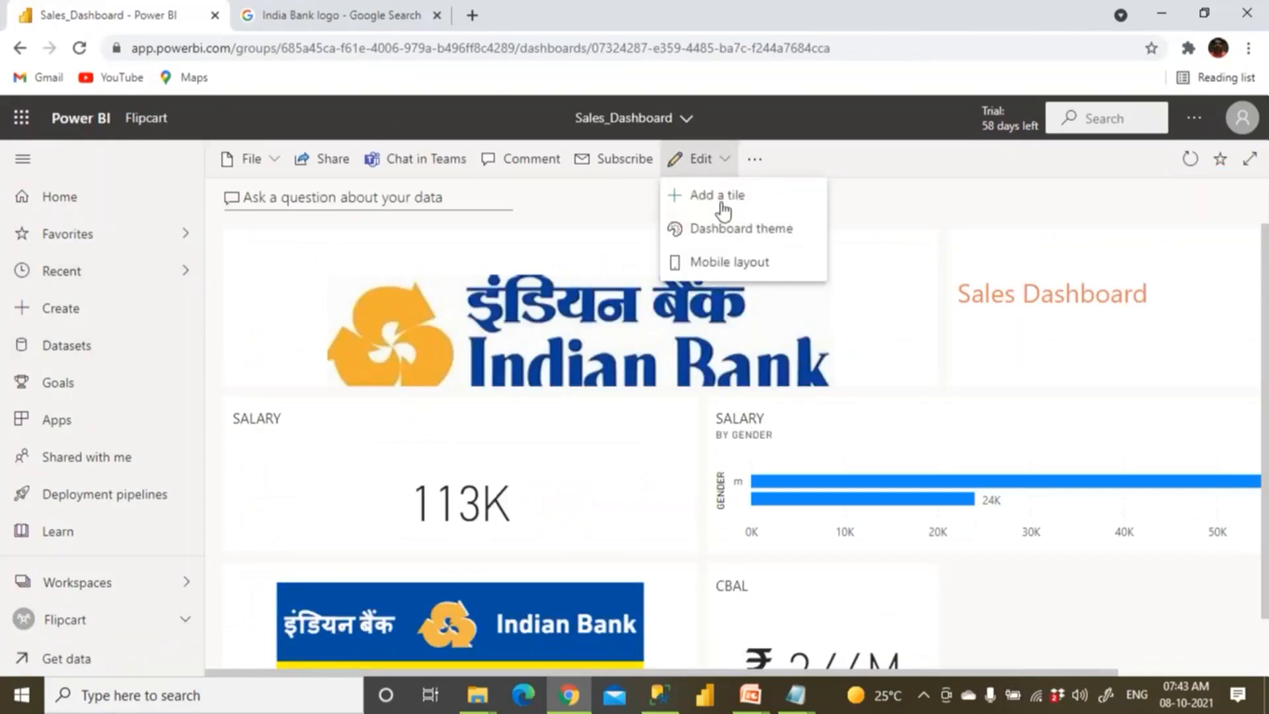
pyautogui.click(729, 261)
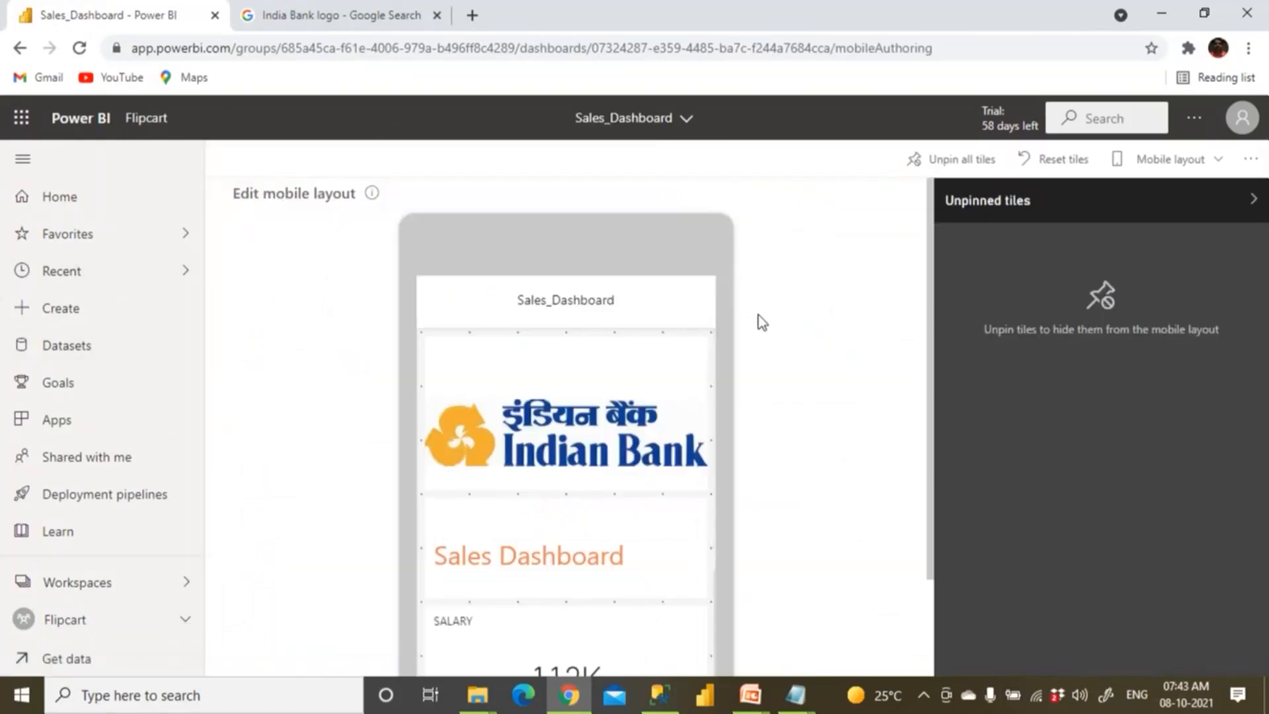
pyautogui.scroll(-3, 595, 397)
pyautogui.scroll(-5, 602, 561)
pyautogui.scroll(-1, 595, 548)
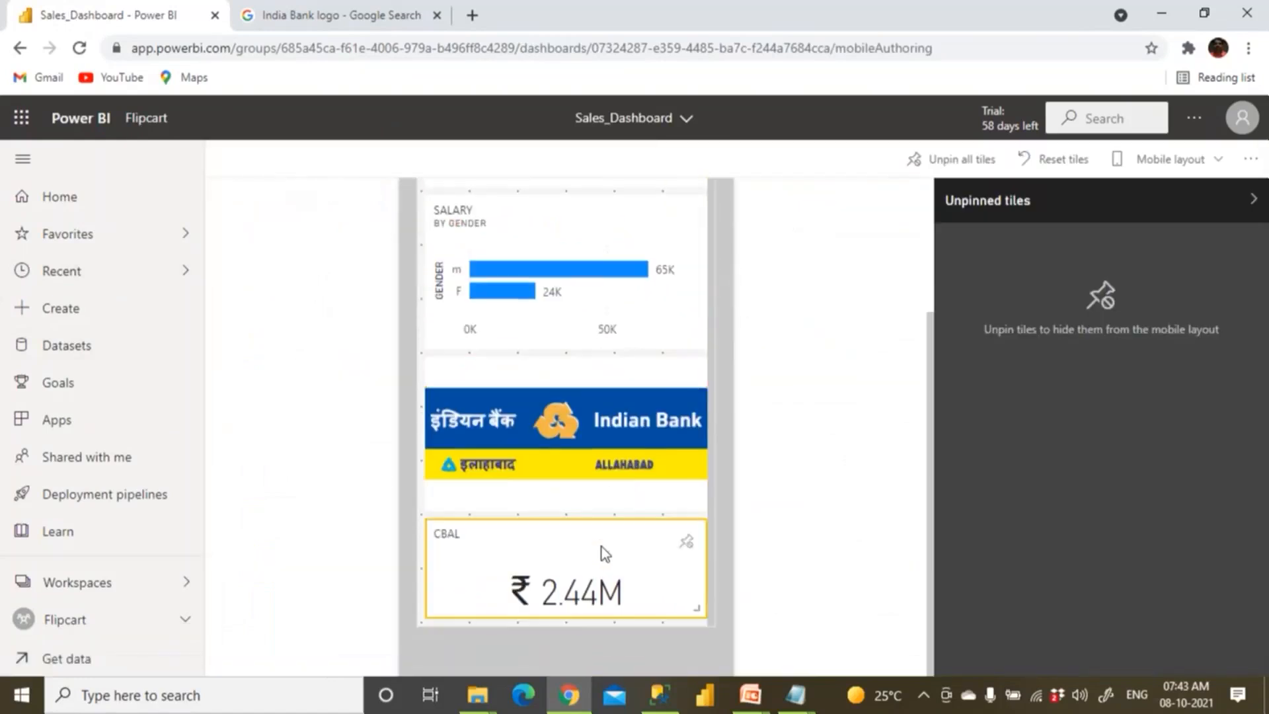
# - Try to move the CBAL card up closer to the Indian Bank Allahabad image in the mobile layout
pyautogui.moveTo(601, 546); pyautogui.dragTo(600, 524)
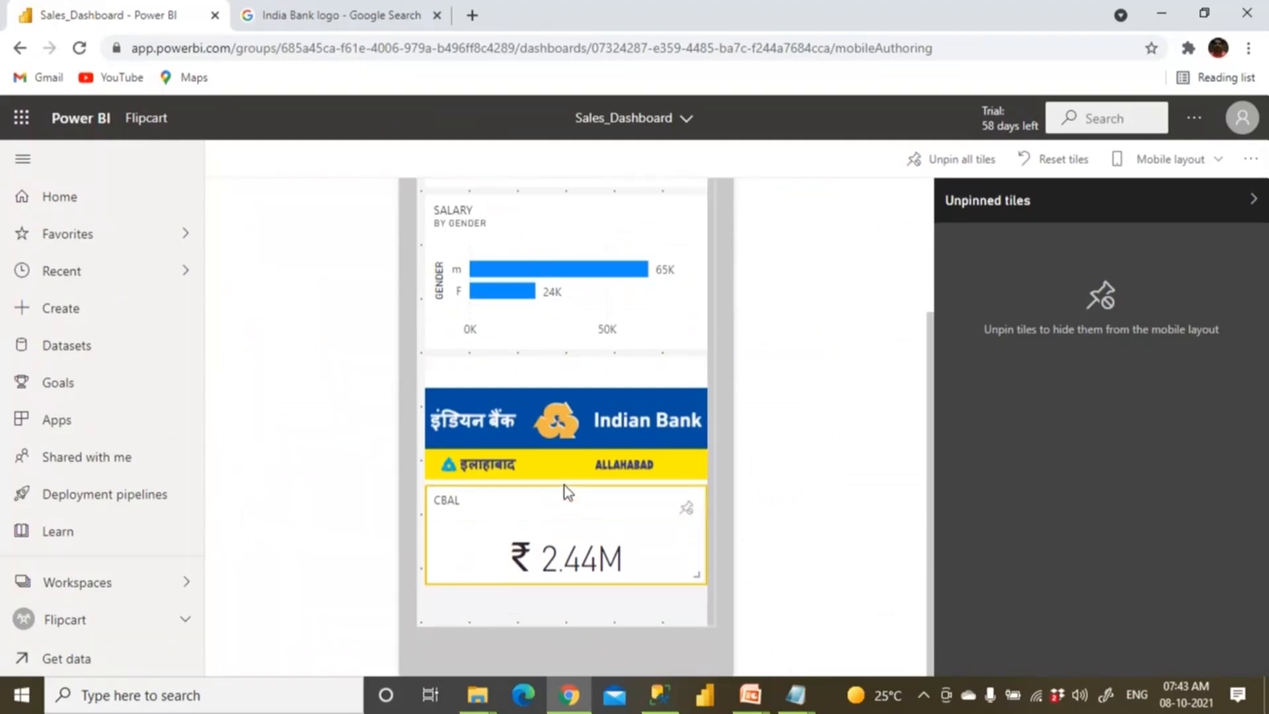
pyautogui.moveTo(697, 499); pyautogui.dragTo(664, 481)
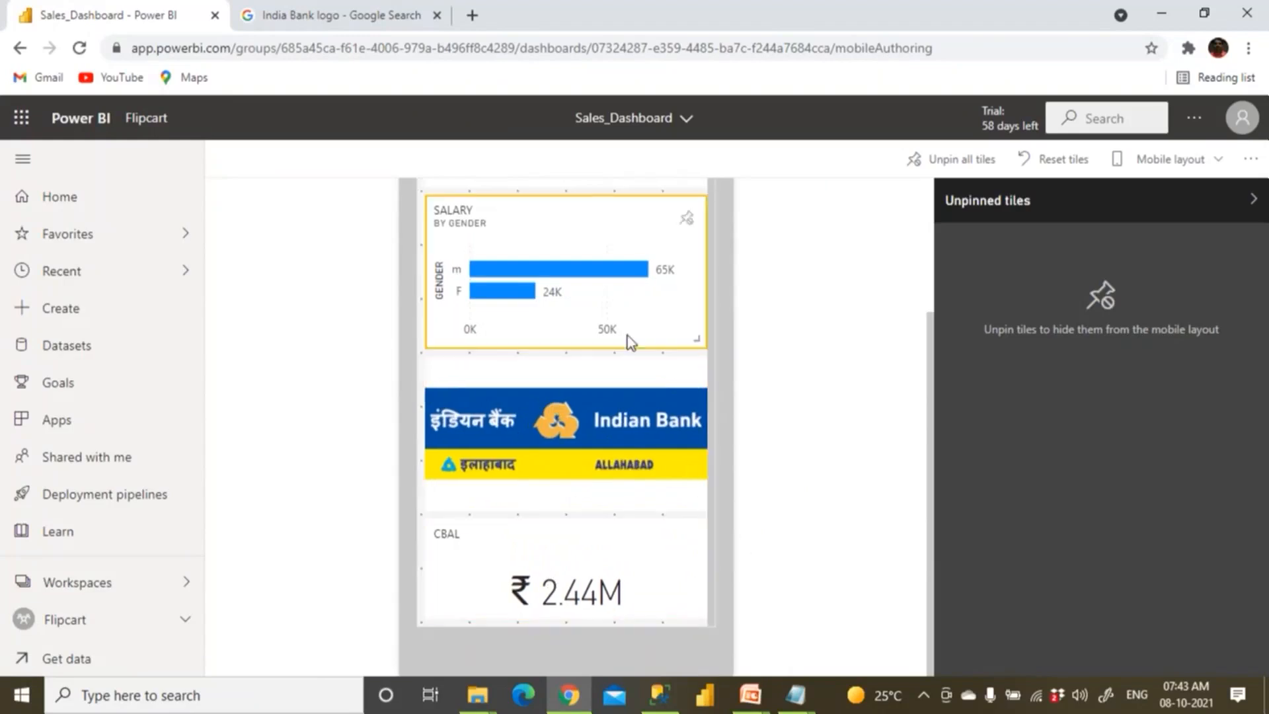
pyautogui.scroll(5, 627, 335)
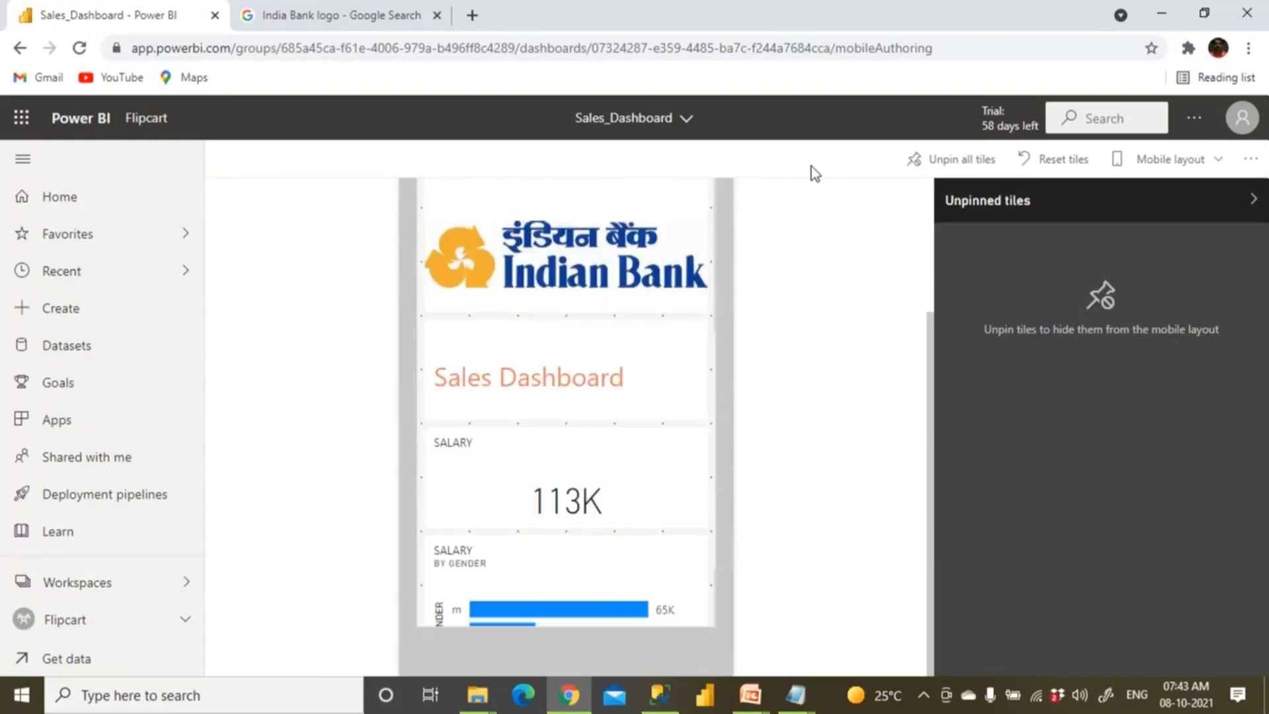
# - View the dashboard's title and contact details, and reopen Sales_Dashboard from the Flipcart workspace
pyautogui.click(687, 123)
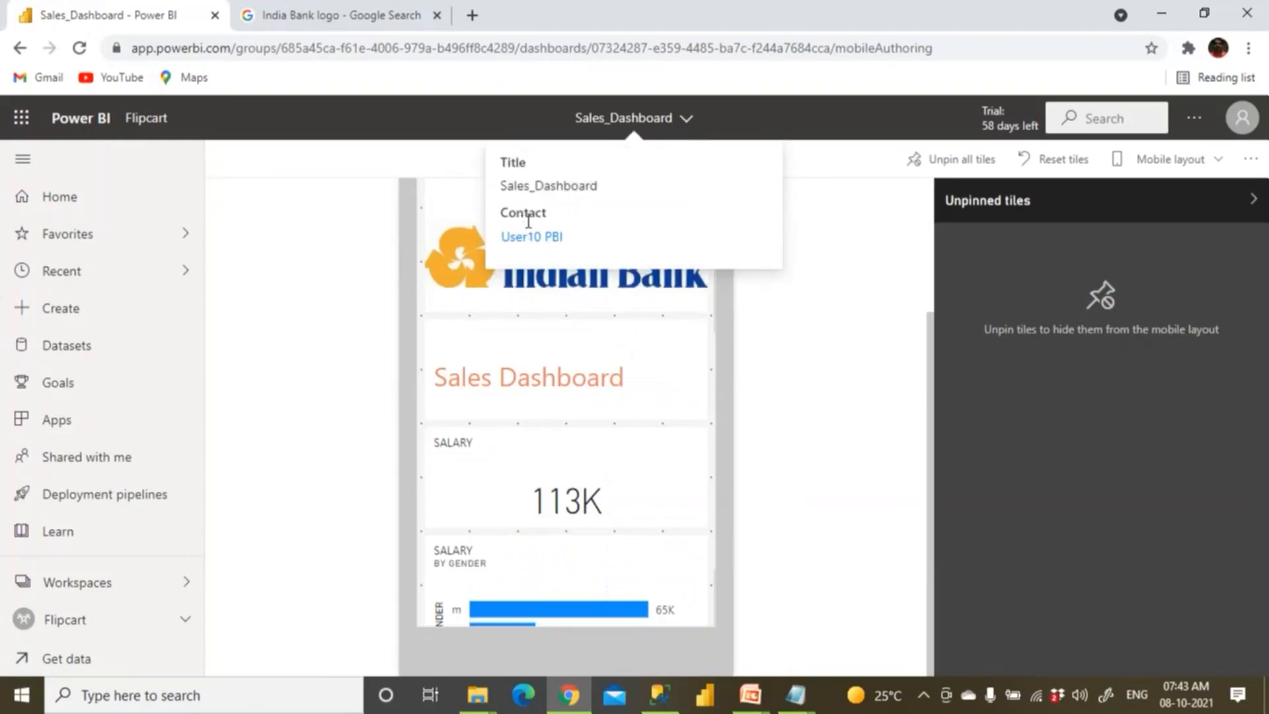
pyautogui.click(859, 260)
pyautogui.click(143, 117)
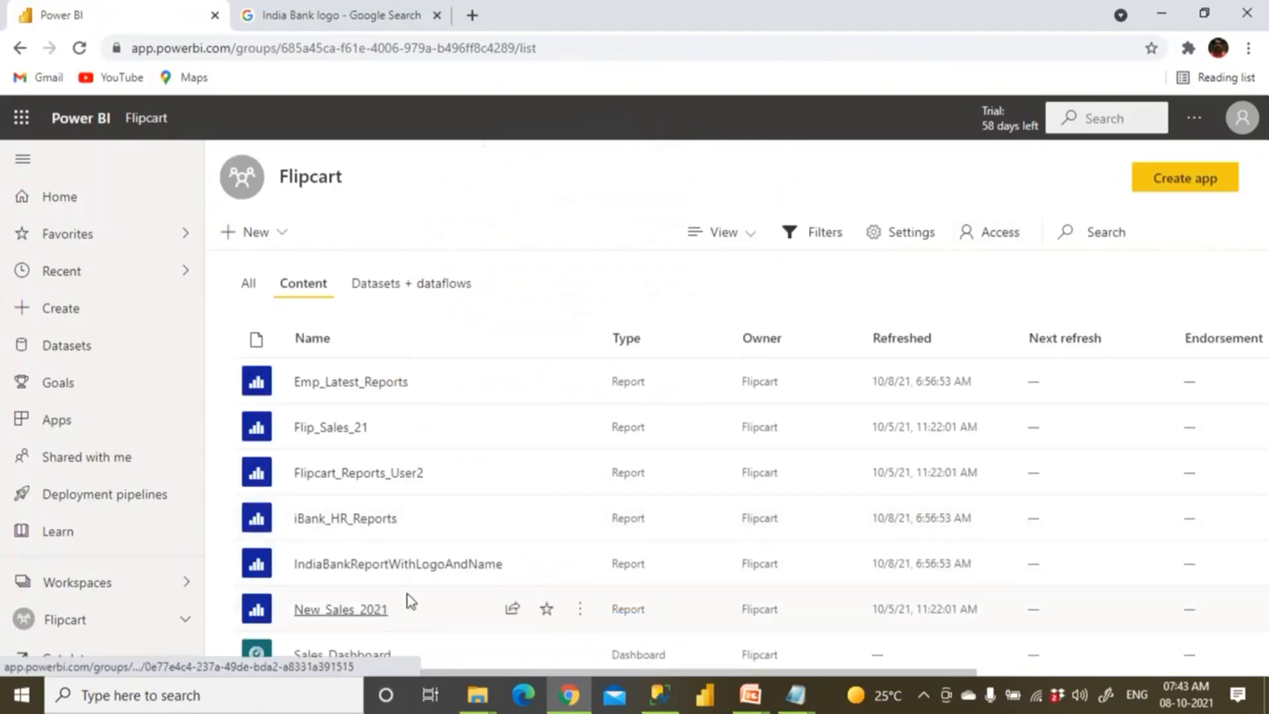
pyautogui.scroll(-1, 408, 598)
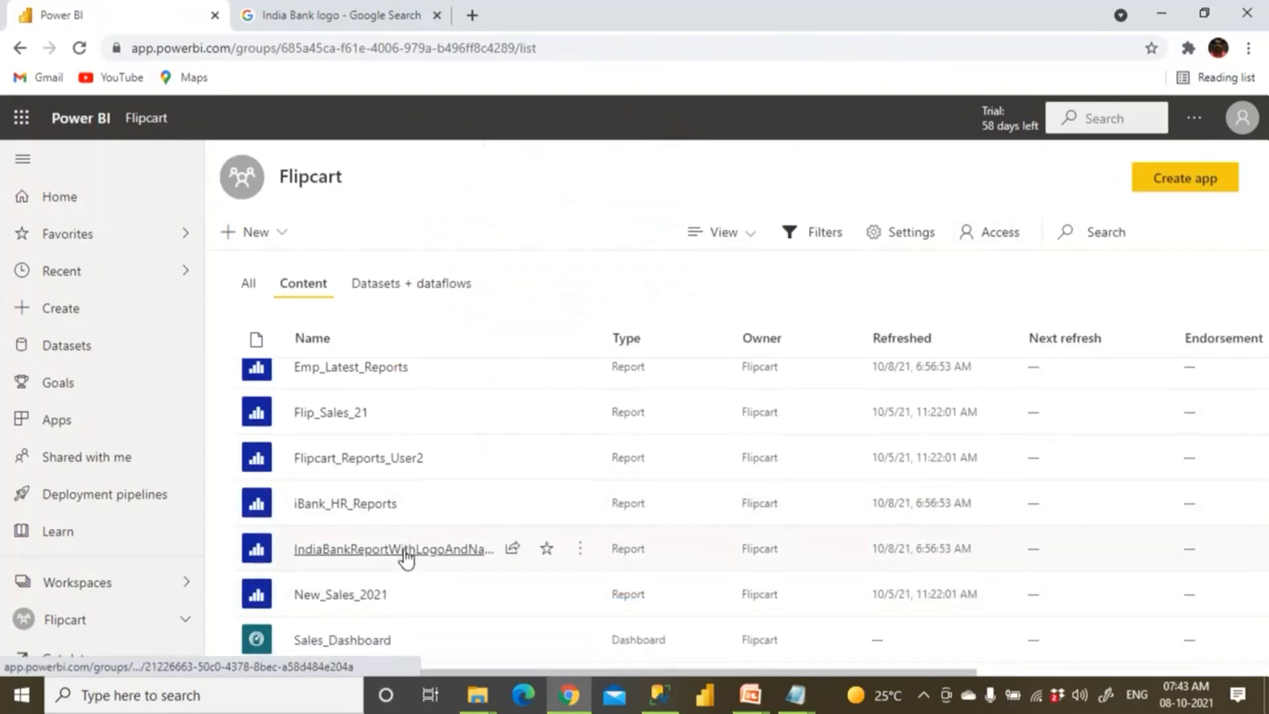
pyautogui.click(368, 640)
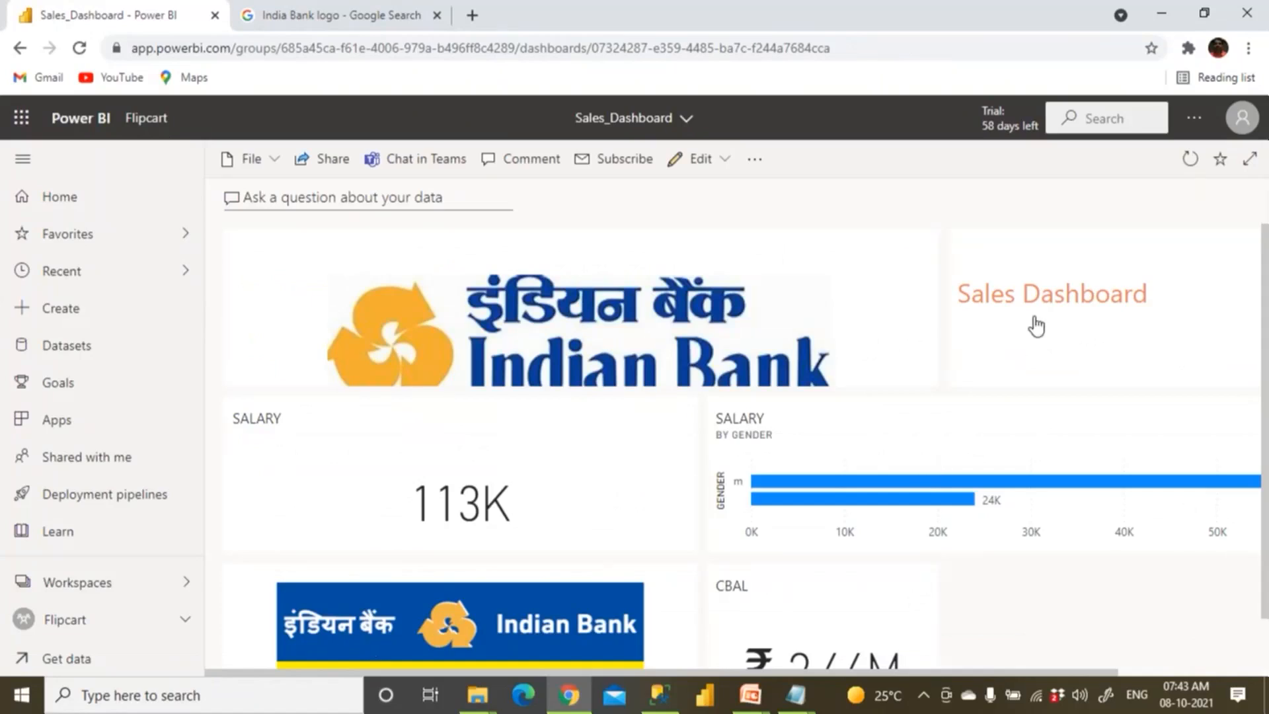
# - Open the source report of the Indian Bank logo tile and return to Sales_Dashboard through the workspace
pyautogui.click(704, 336)
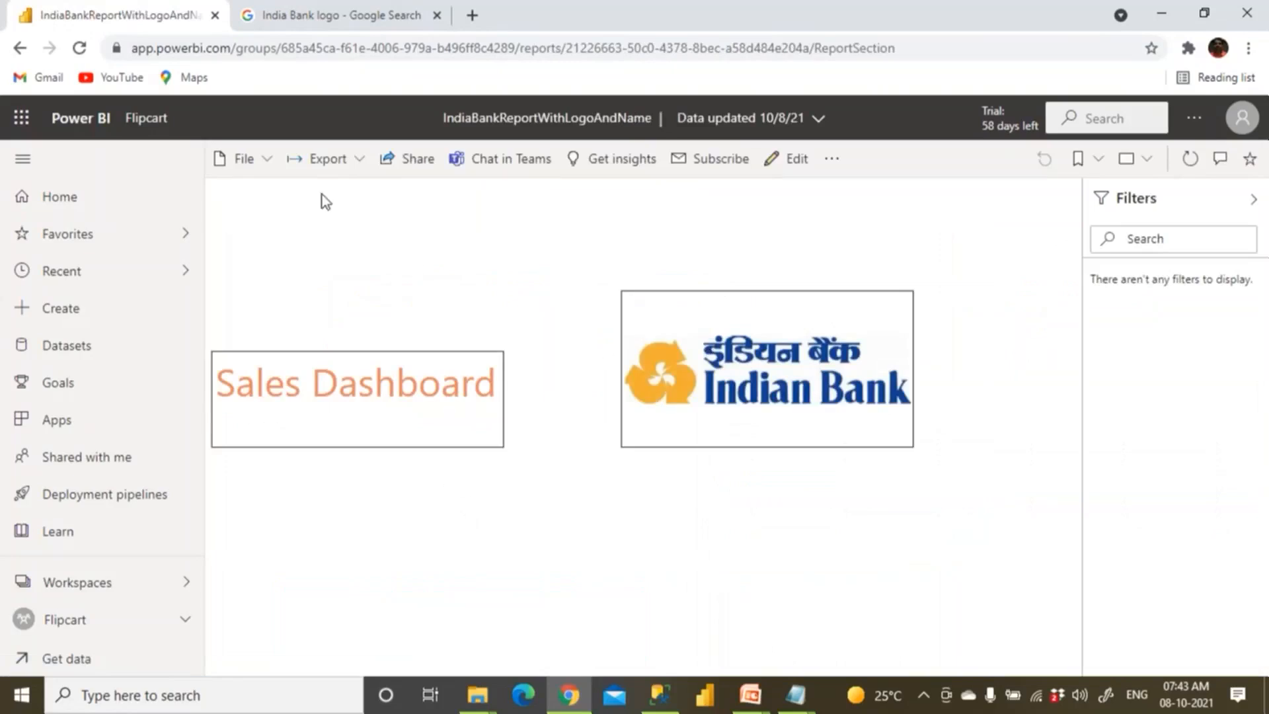
pyautogui.click(135, 120)
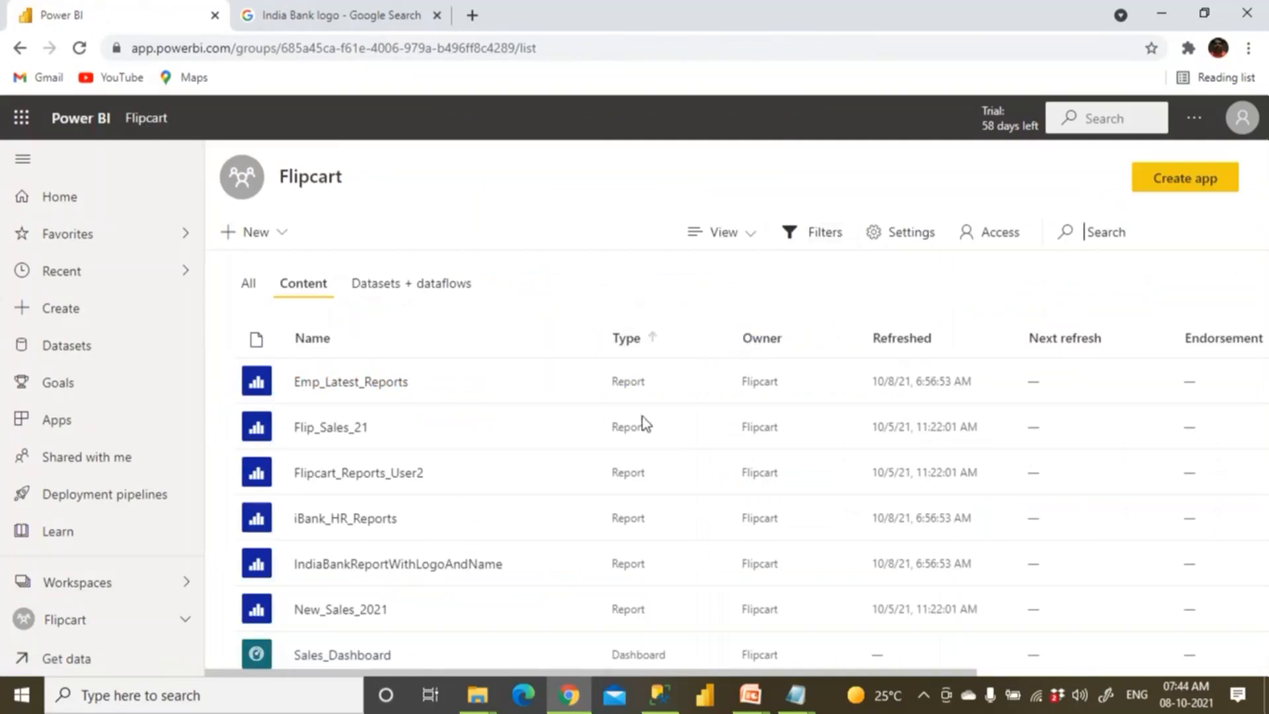
pyautogui.click(386, 655)
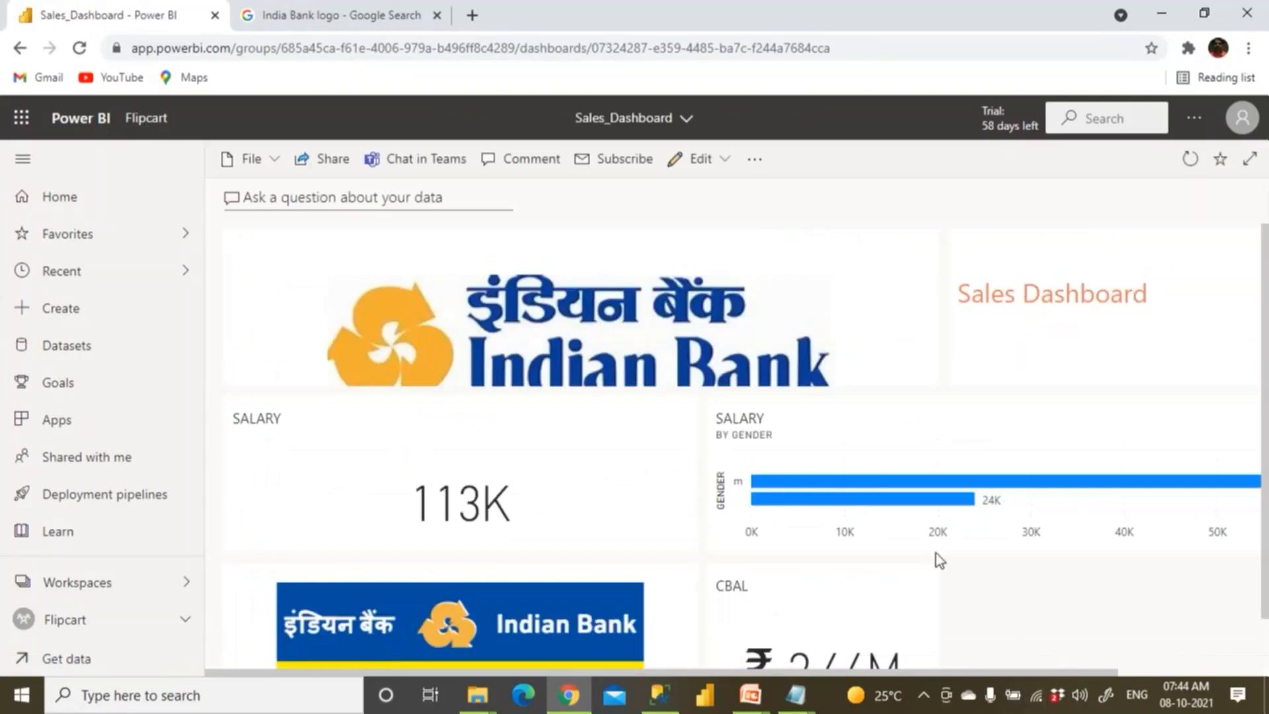
# - Shift the SALARY BY GENDER chart tile one row down on the dashboard, away from the Sales Dashboard title tile
pyautogui.scroll(-1, 936, 553)
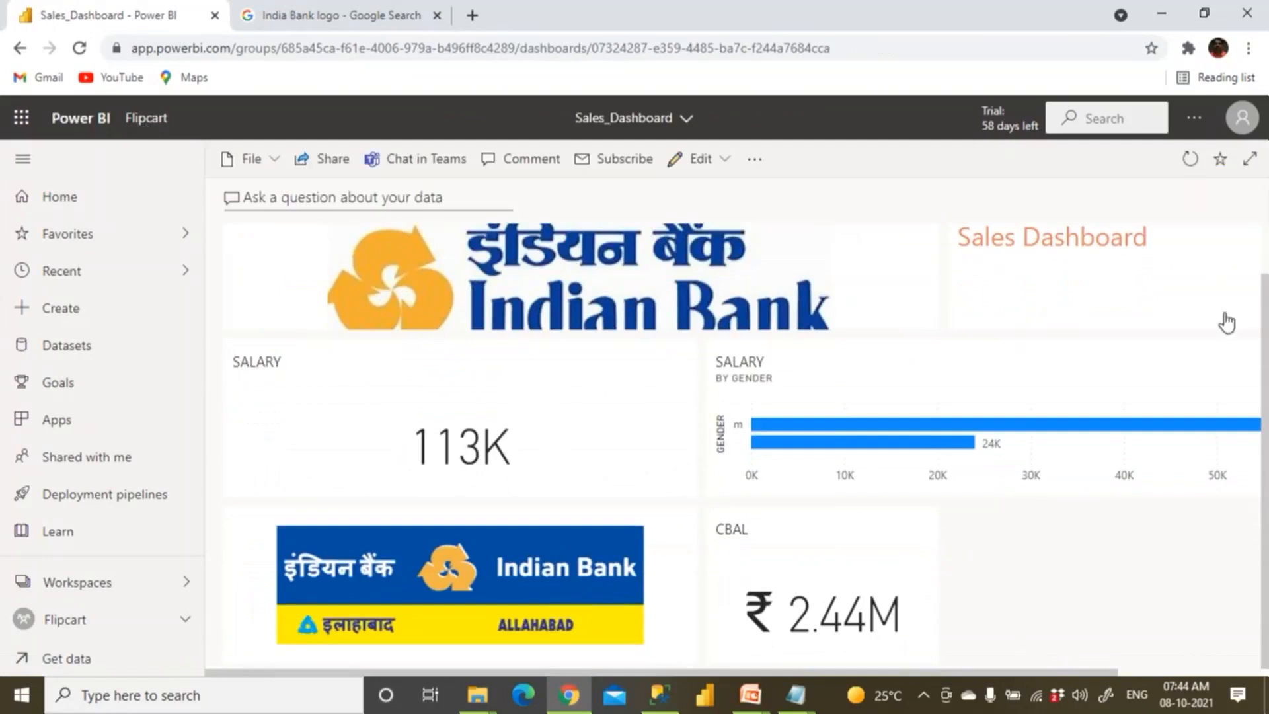
pyautogui.scroll(1, 1259, 278)
pyautogui.moveTo(1256, 306); pyautogui.dragTo(1259, 419)
pyautogui.moveTo(1175, 451); pyautogui.dragTo(1067, 308)
pyautogui.scroll(-3, 1260, 278)
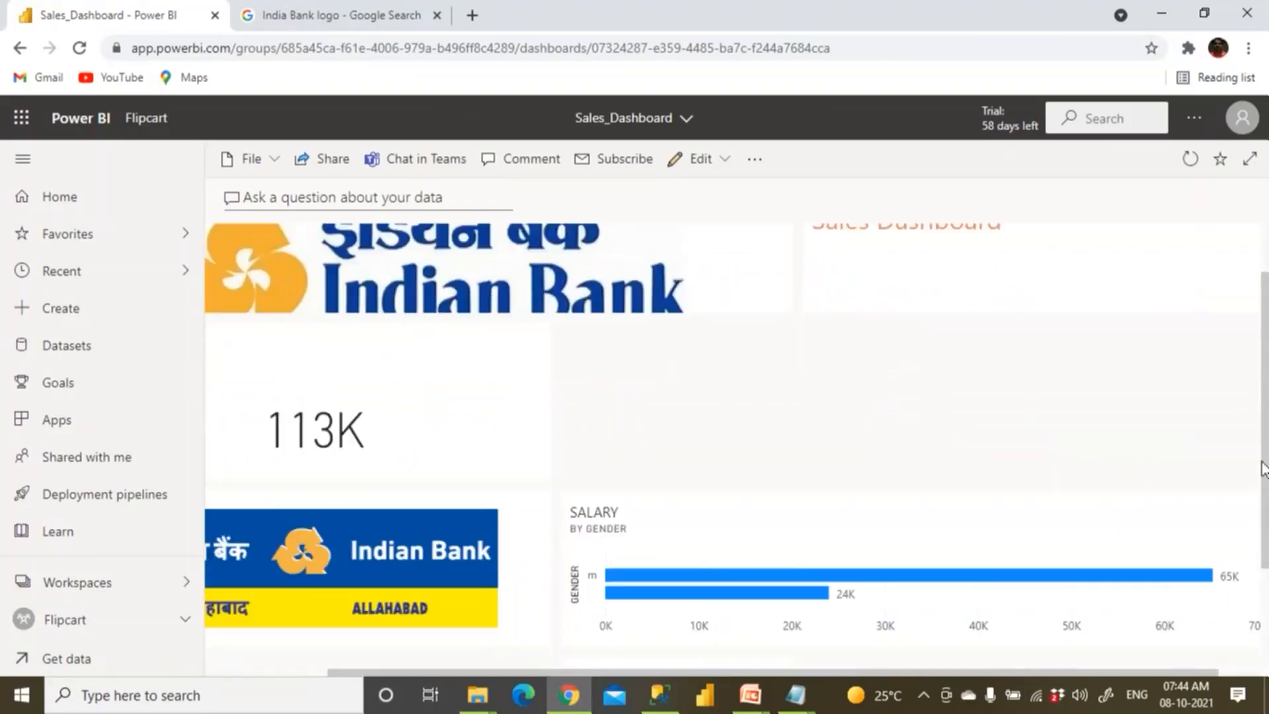
# - Move the SALARY BY GENDER chart tile back up directly beneath the Sales Dashboard title tile
pyautogui.scroll(3, 1259, 280)
pyautogui.moveTo(864, 536); pyautogui.dragTo(859, 413)
pyautogui.scroll(-3, 735, 466)
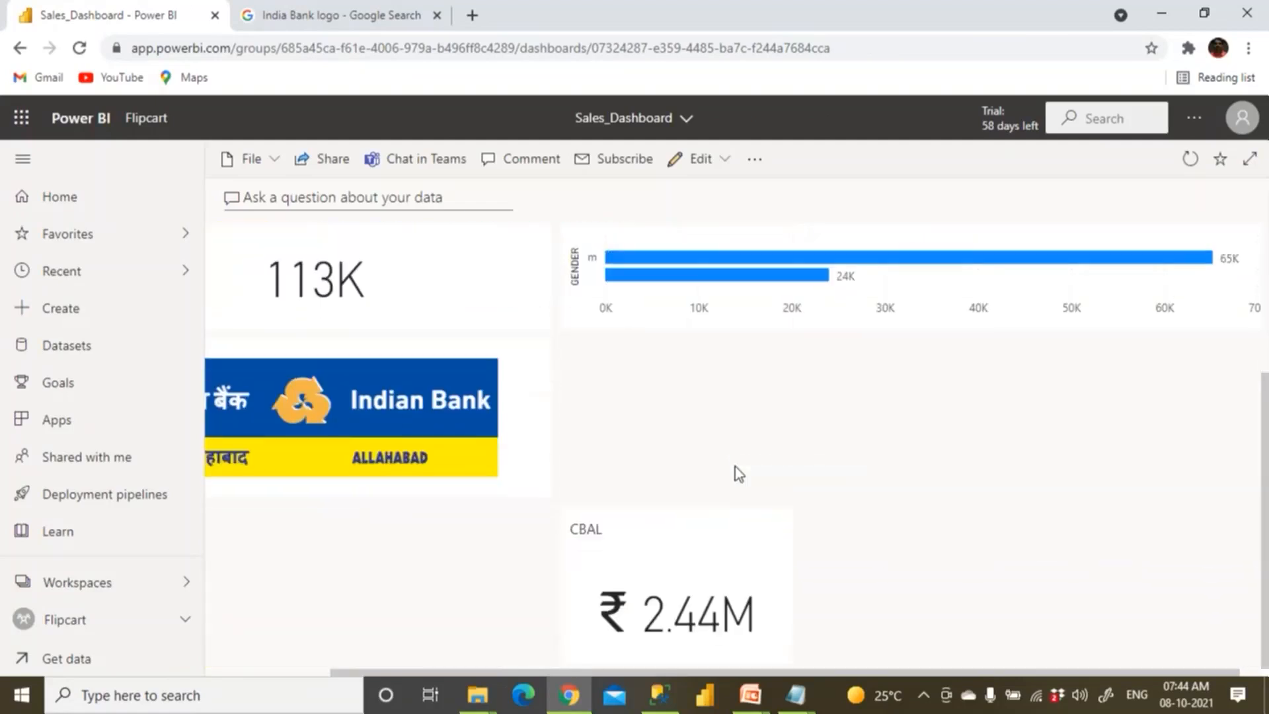
# - Arrange the CBAL card tile between the SALARY card and the SALARY BY GENDER chart, keeping the chart beneath the Sales Dashboard title
pyautogui.moveTo(686, 542); pyautogui.dragTo(674, 413)
pyautogui.moveTo(919, 573); pyautogui.dragTo(871, 512)
pyautogui.moveTo(976, 551); pyautogui.dragTo(574, 514)
pyautogui.moveTo(1032, 515); pyautogui.dragTo(674, 433)
pyautogui.moveTo(846, 390); pyautogui.dragTo(1102, 280)
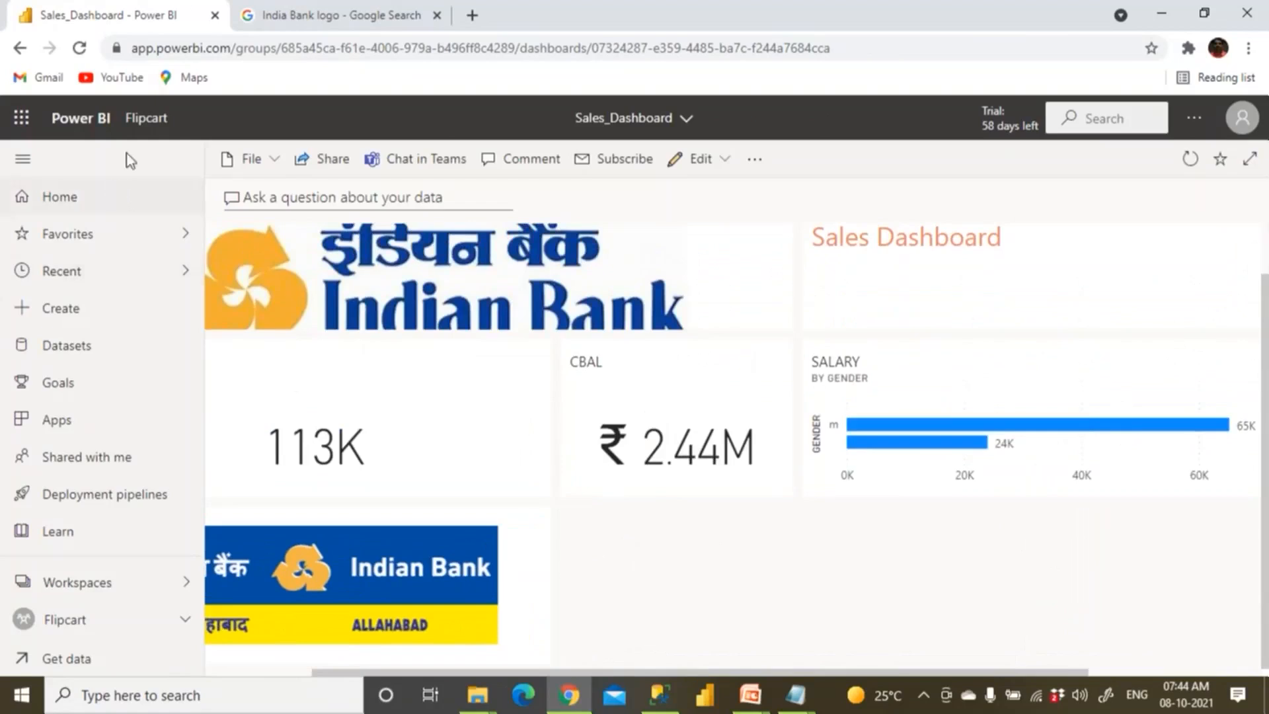
# - Return to the Flipcart workspace, then switch to the PowerPoint slide show and review the slides up to Formatting the dashboard
pyautogui.click(149, 120)
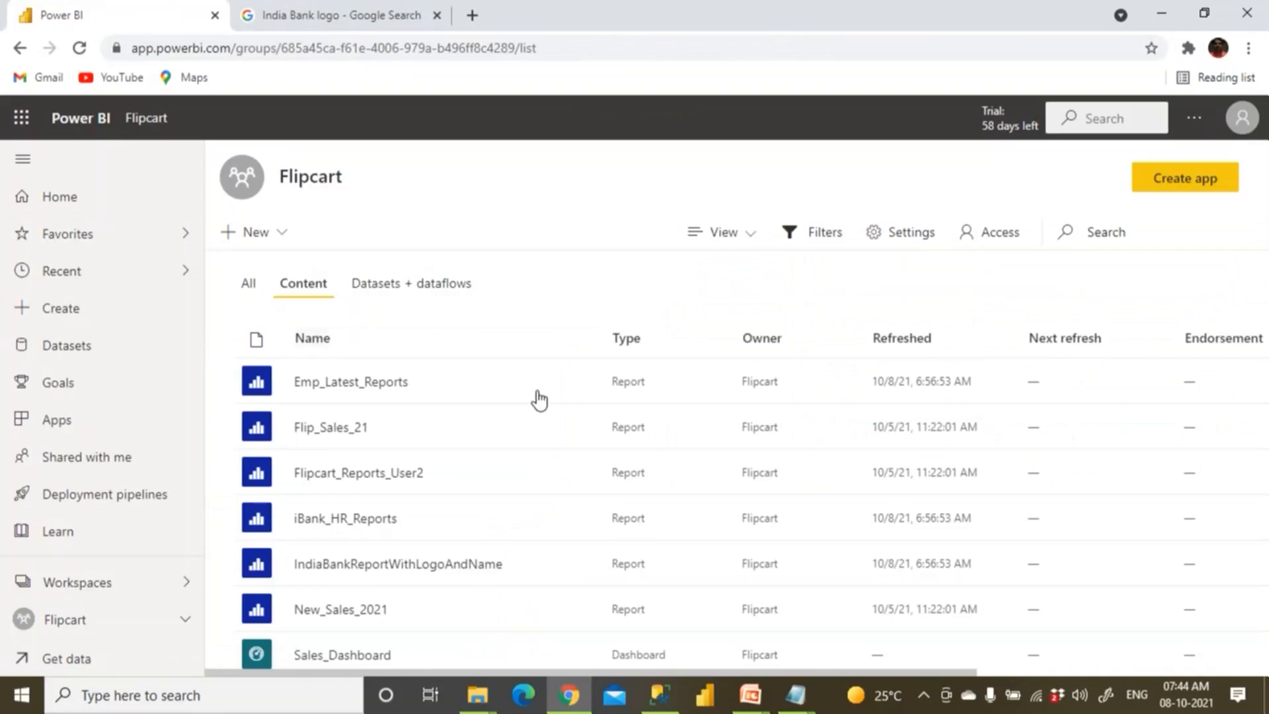
pyautogui.moveTo(750, 697)
pyautogui.click(799, 652)
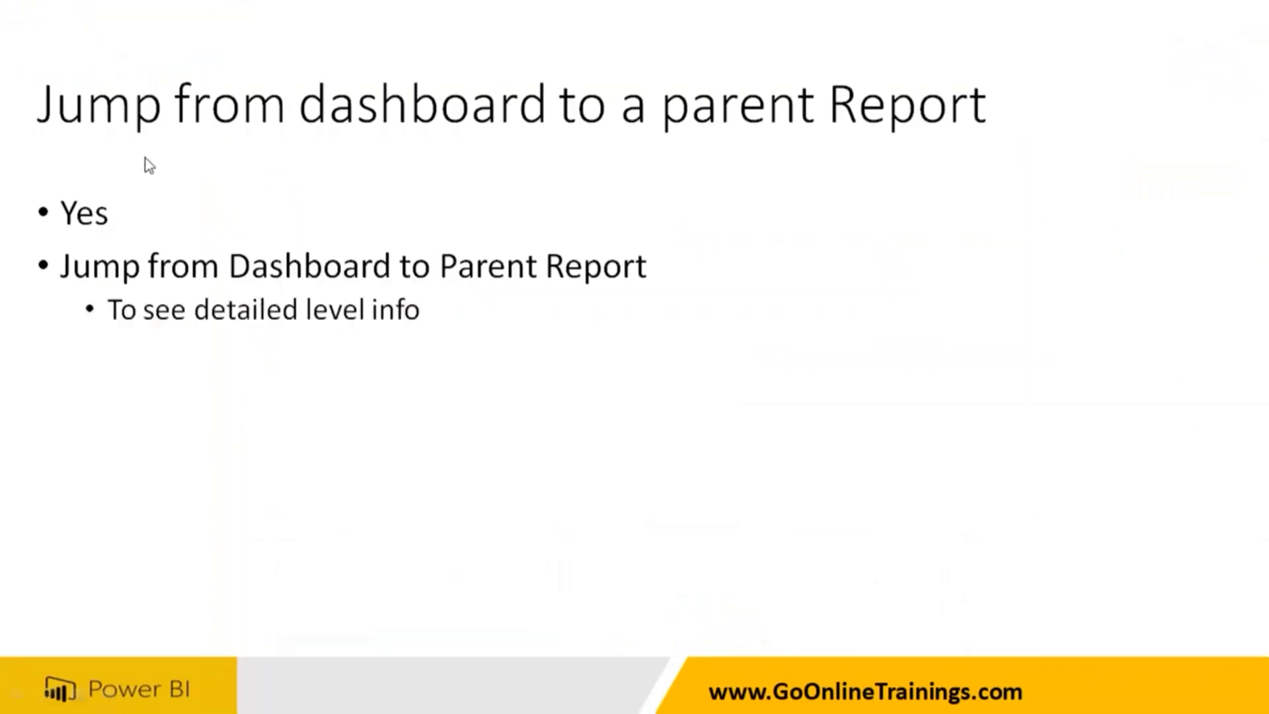
pyautogui.click(152, 183)
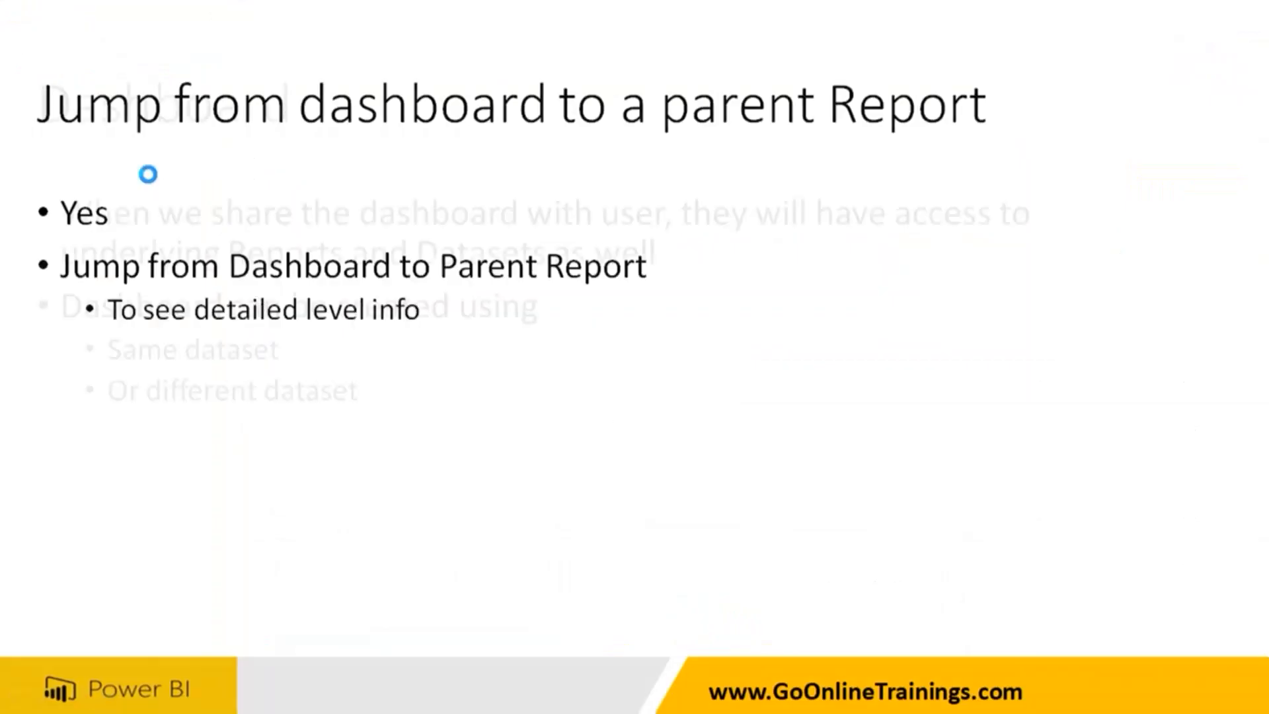
pyautogui.click(150, 177)
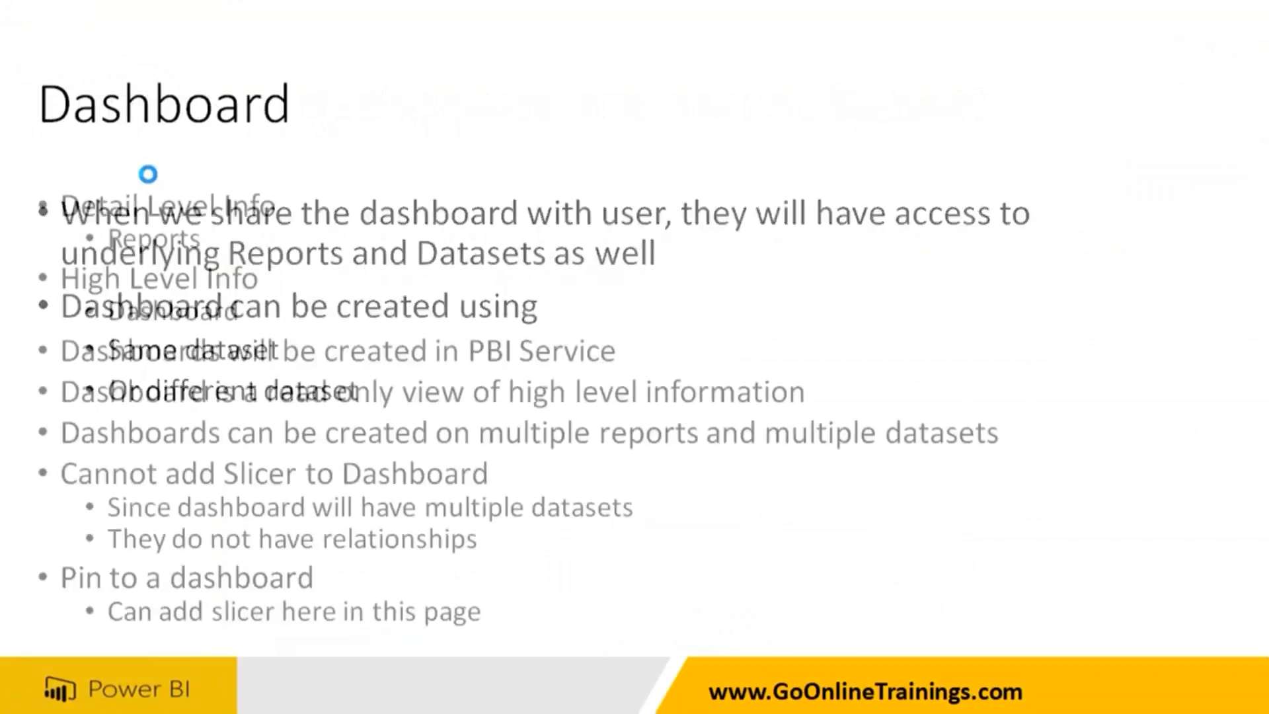
pyautogui.press('Right')
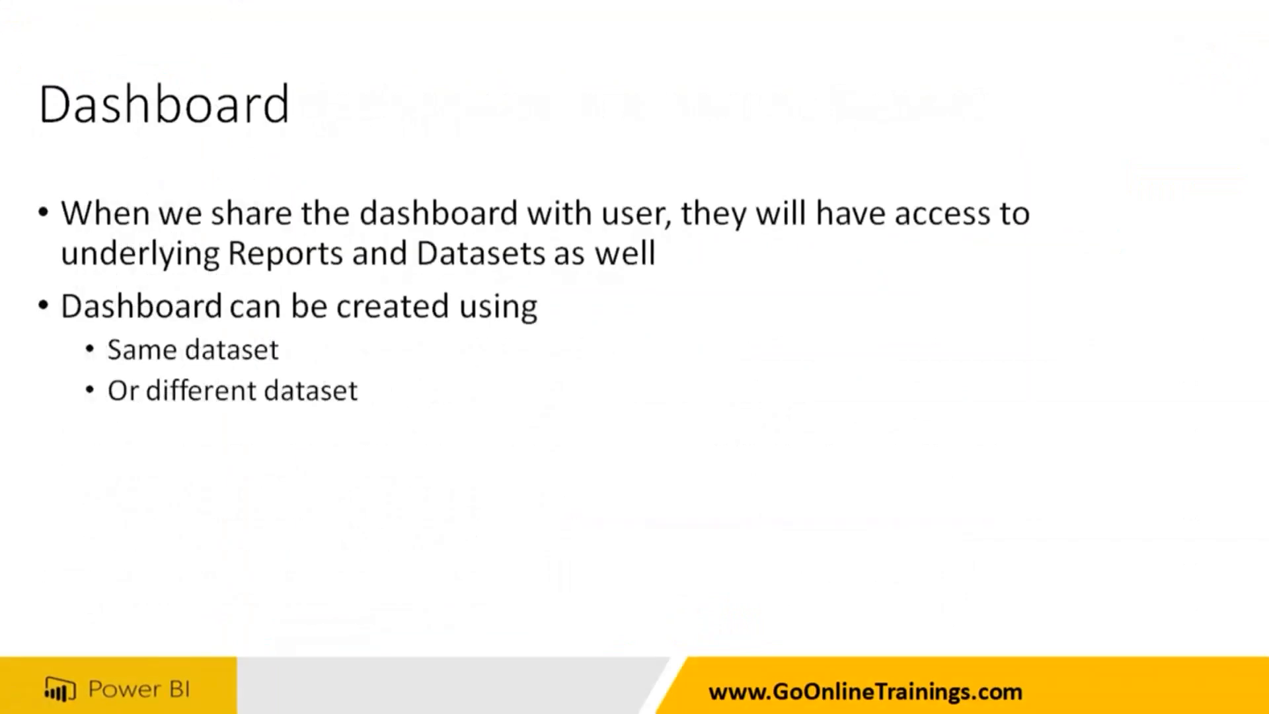
pyautogui.press('Left')
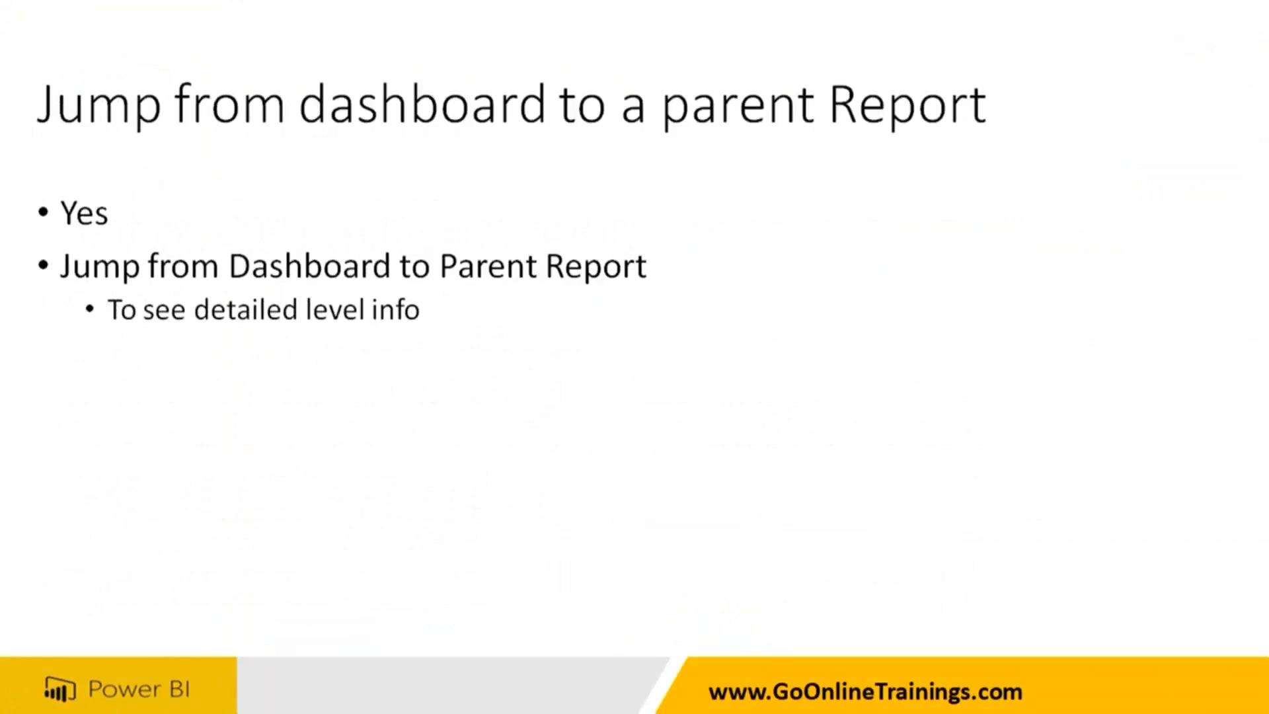
pyautogui.press('Right')
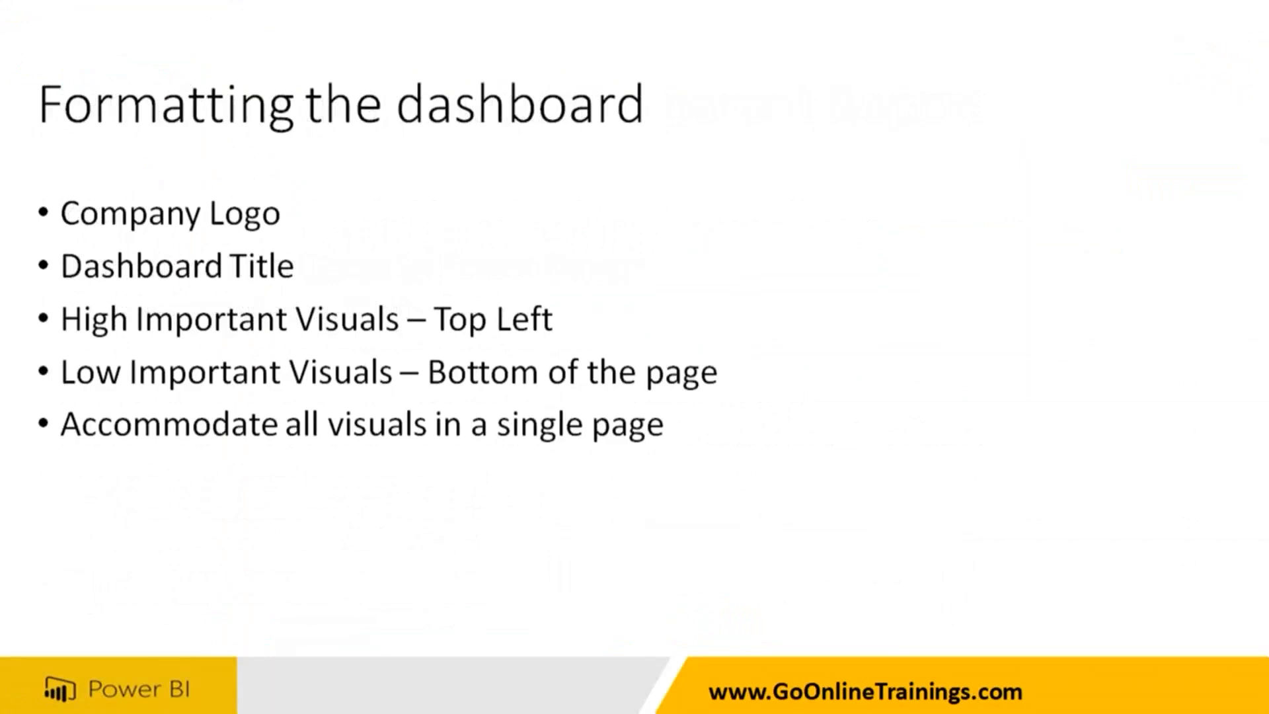
# - Switch back to Chrome, reopen Sales_Dashboard from the Flipcart workspace and view its arranged tiles
pyautogui.press('super')
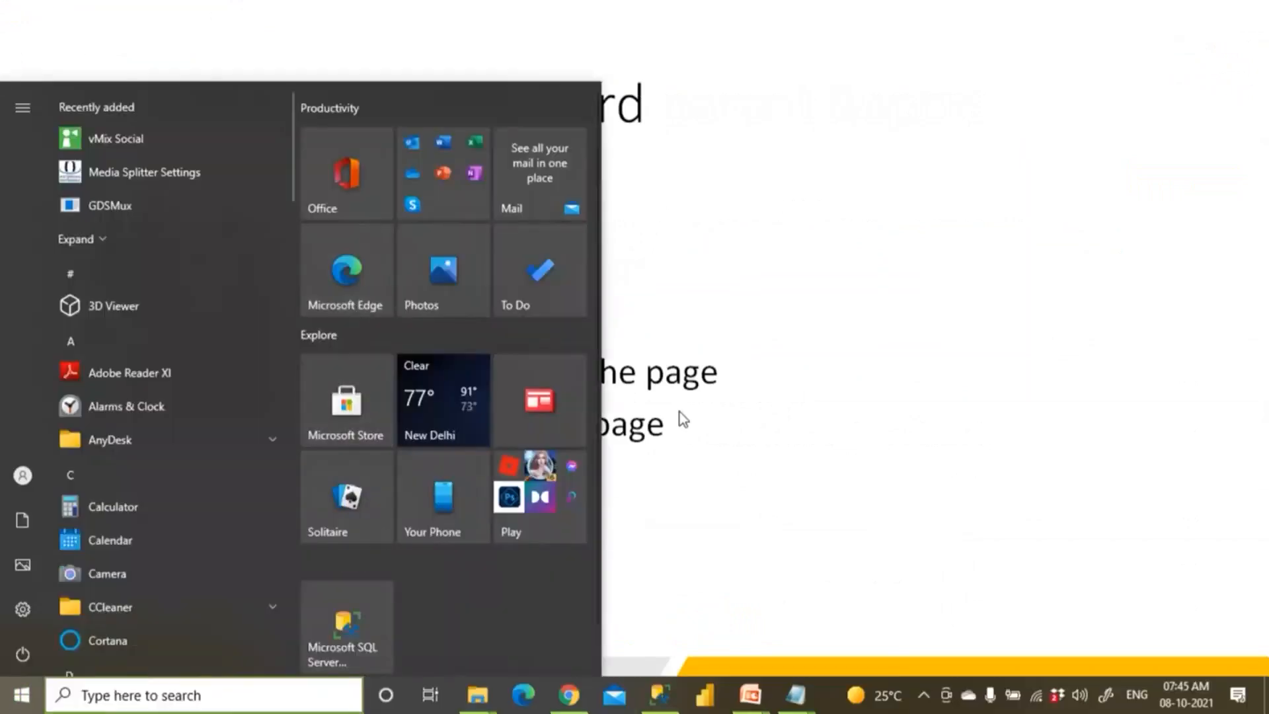
pyautogui.click(569, 693)
pyautogui.scroll(-1, 470, 608)
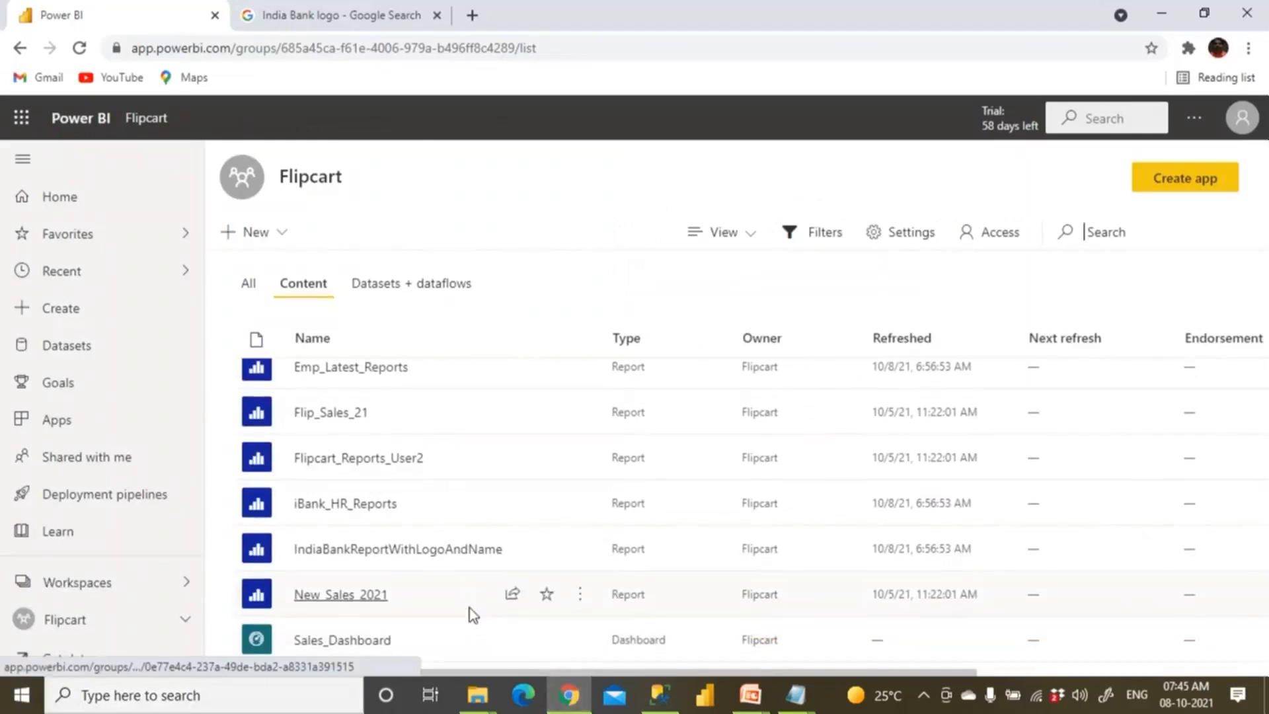
pyautogui.click(363, 656)
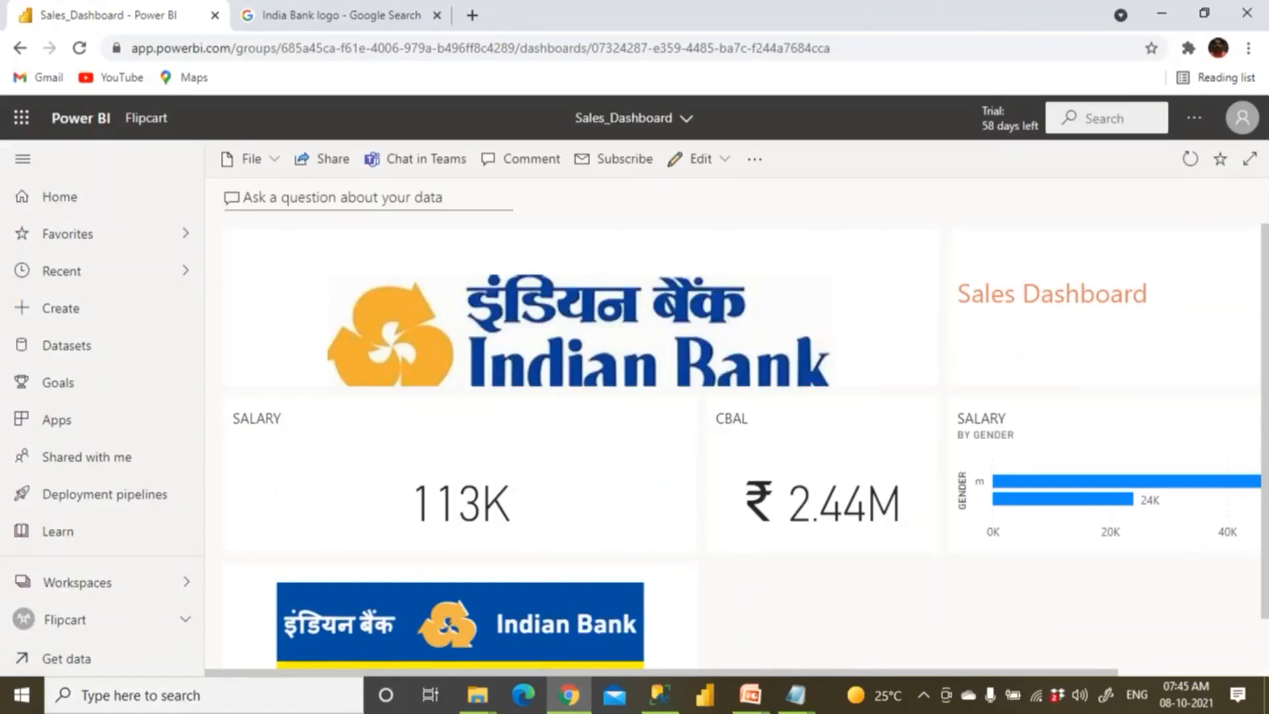
pyautogui.click(941, 18)
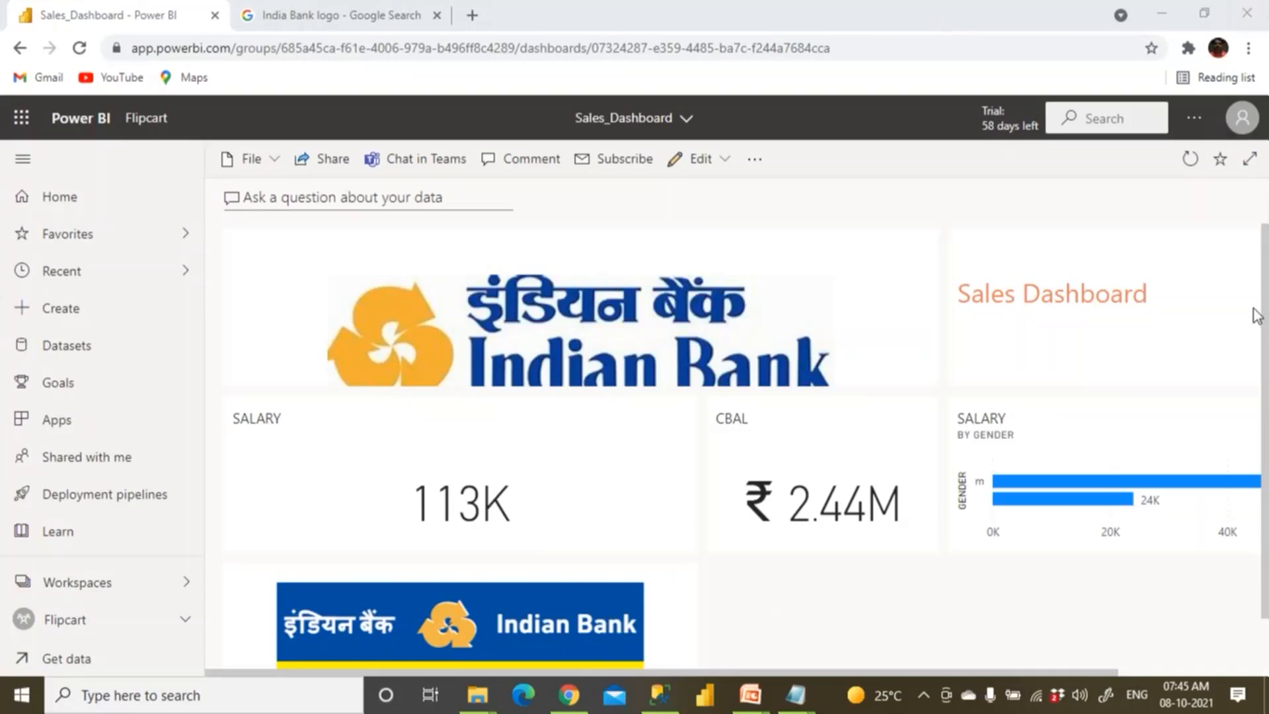
pyautogui.scroll(-1, 625, 504)
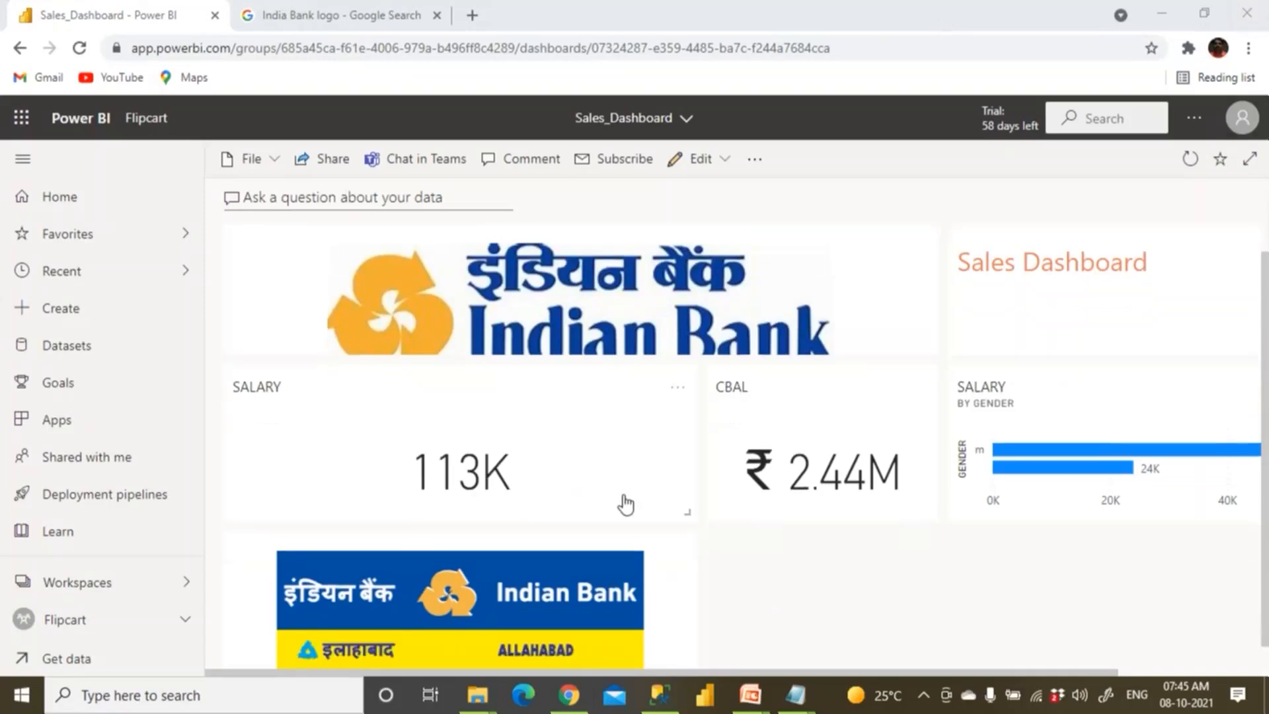
pyautogui.scroll(-1, 1068, 640)
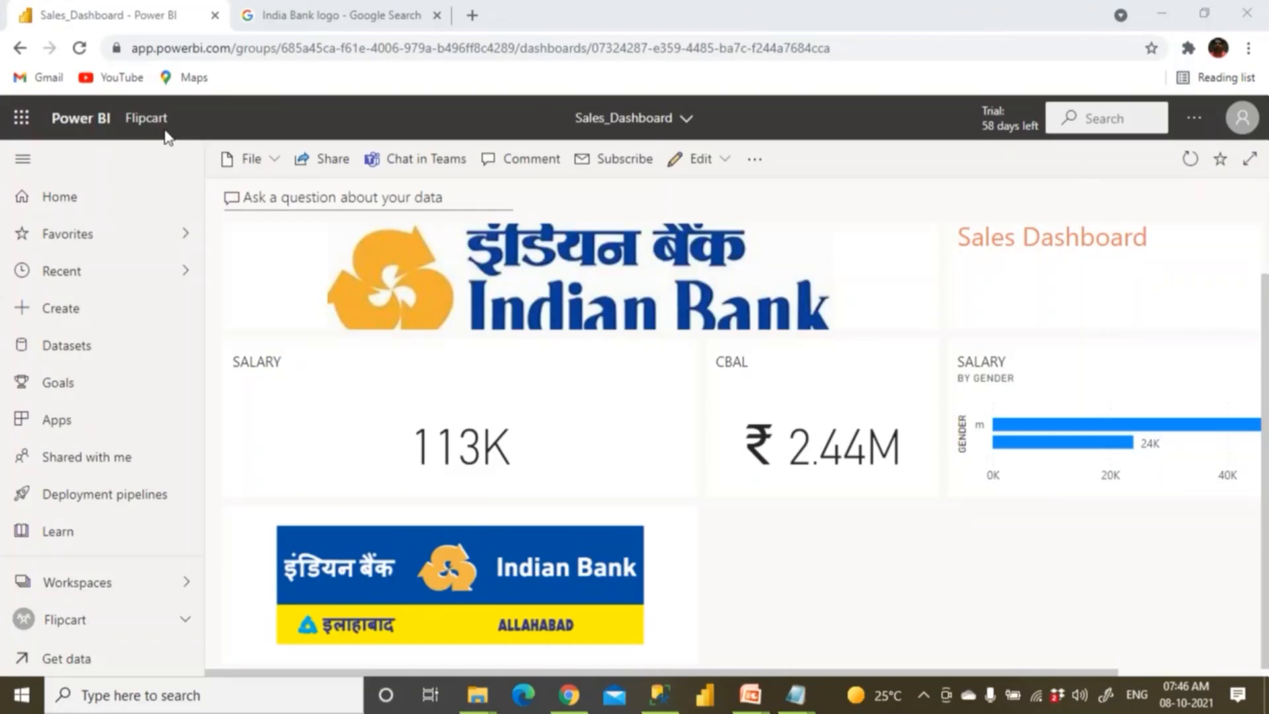
# - Return to the Flipcart workspace and look through the Emp_Latest_Reports and Flip_Sales_21 reports
pyautogui.click(146, 119)
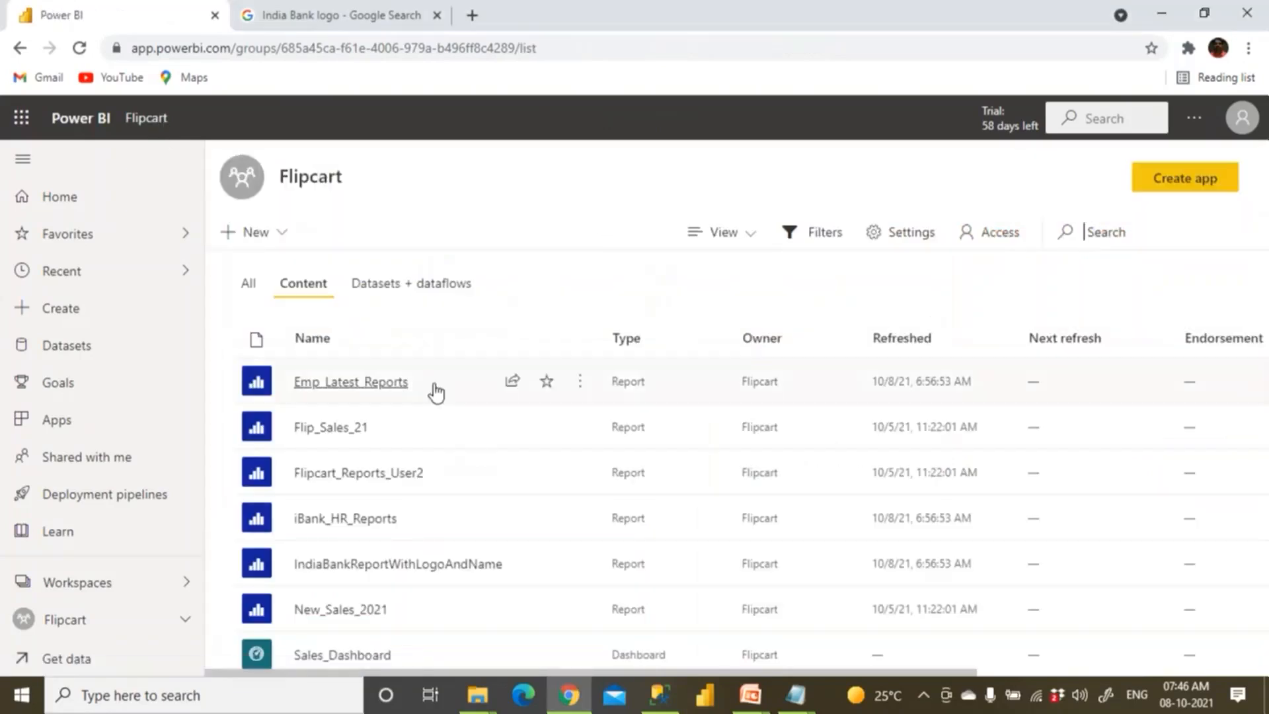
pyautogui.click(379, 387)
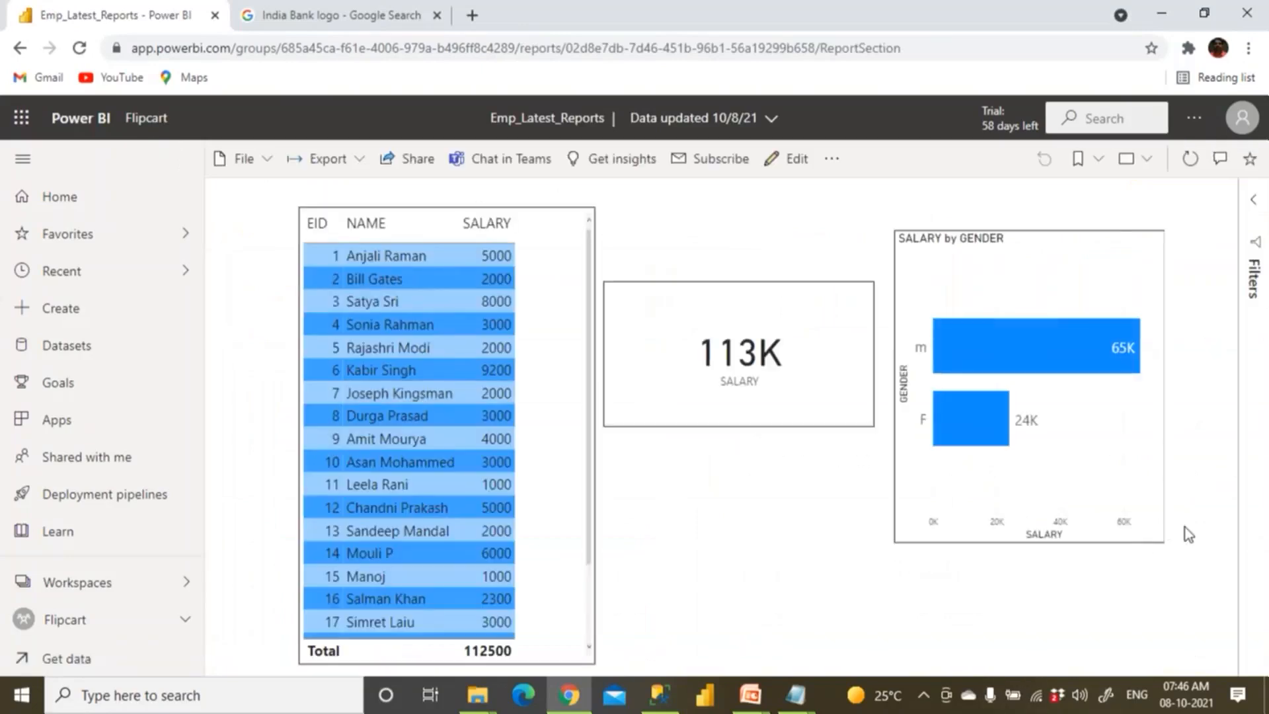
pyautogui.click(146, 119)
pyautogui.click(343, 427)
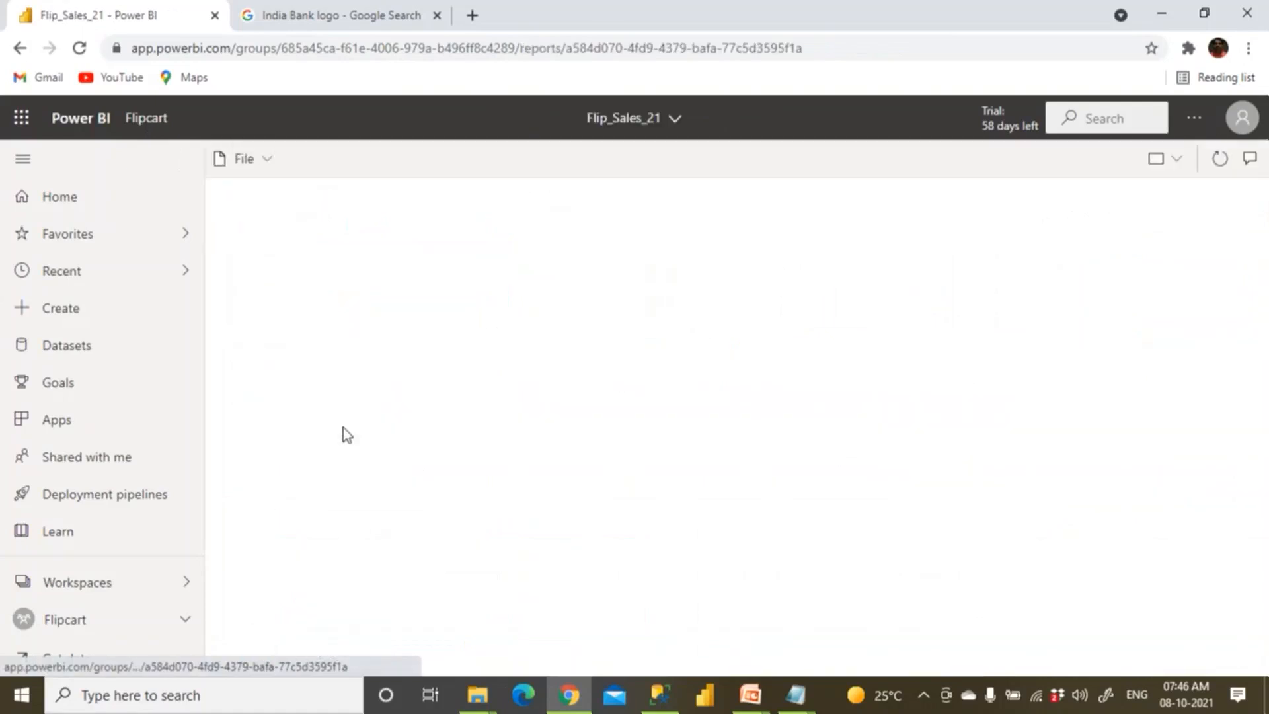
pyautogui.click(148, 122)
# - Open the Flipcart_Reports_User2 report and look through the visuals on its four pages
pyautogui.click(355, 481)
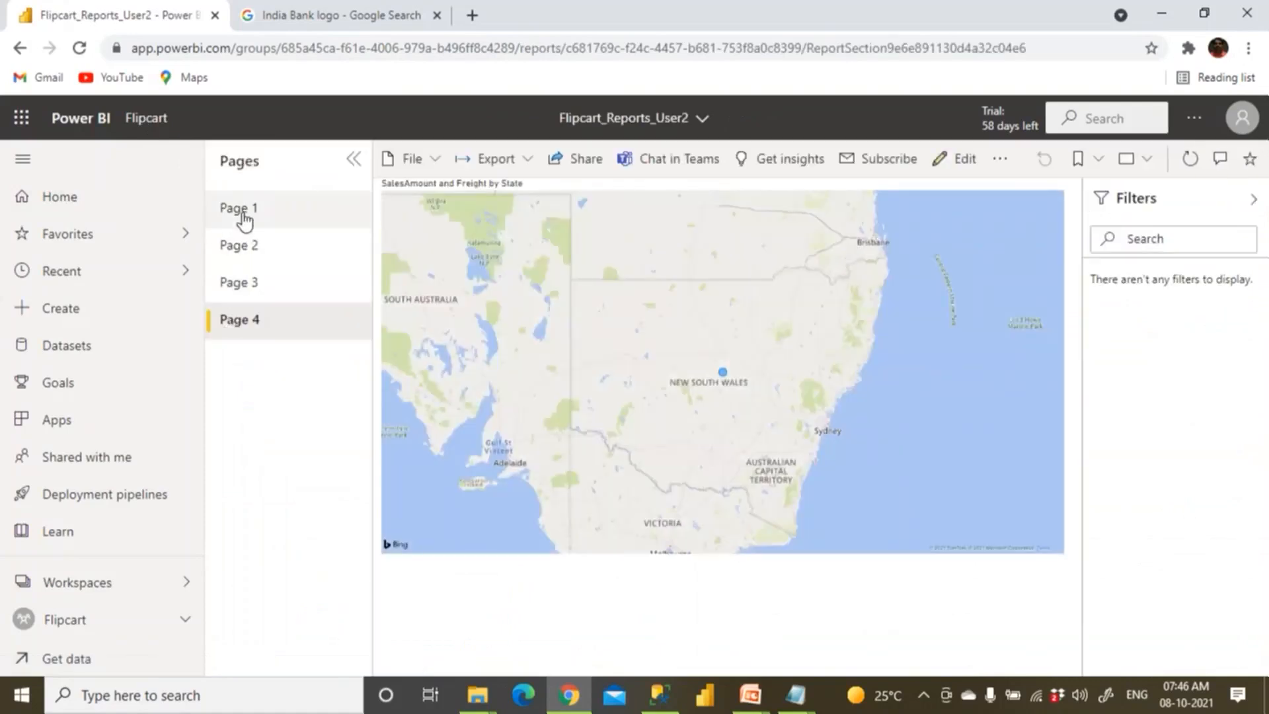
pyautogui.click(242, 210)
pyautogui.click(246, 245)
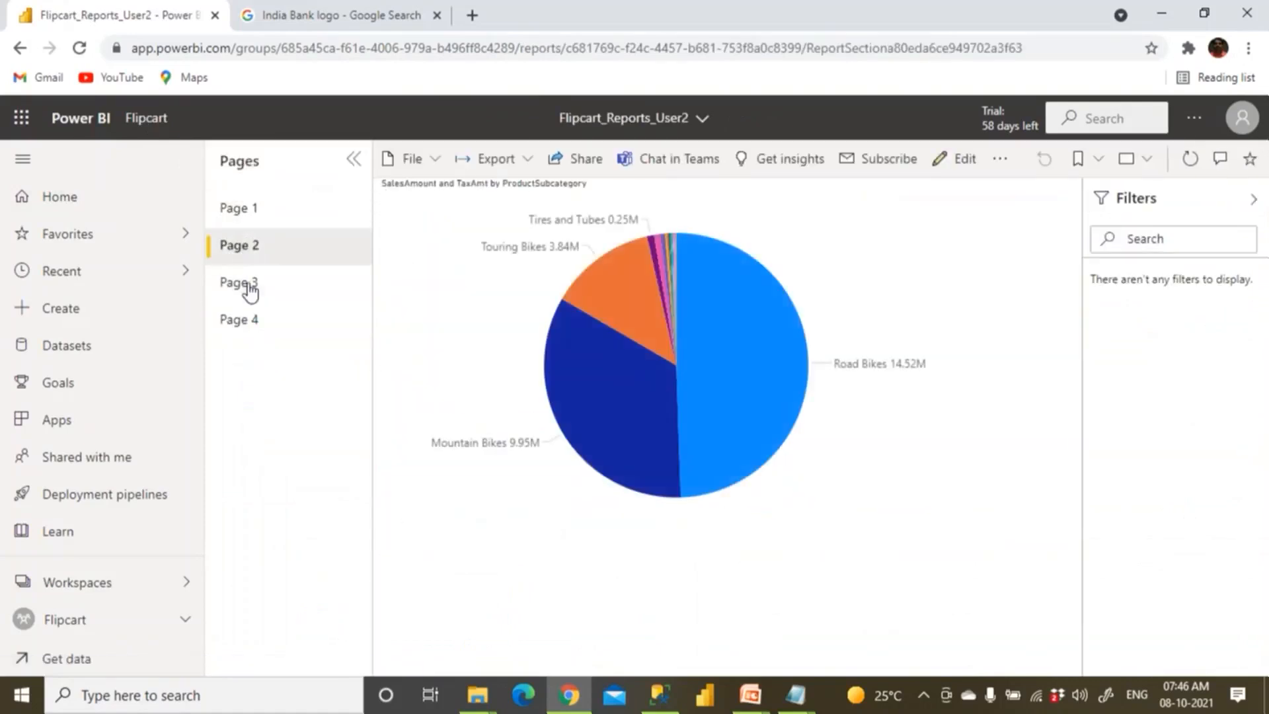
pyautogui.click(250, 285)
pyautogui.click(256, 324)
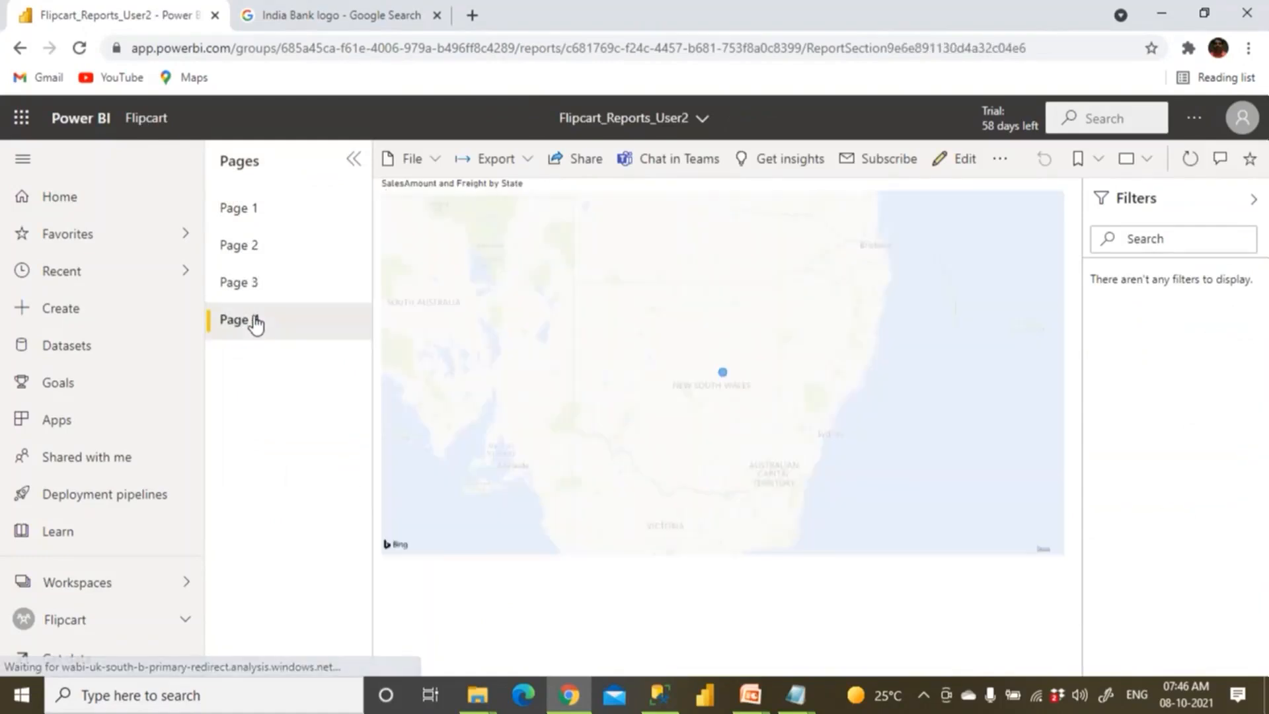
pyautogui.click(249, 284)
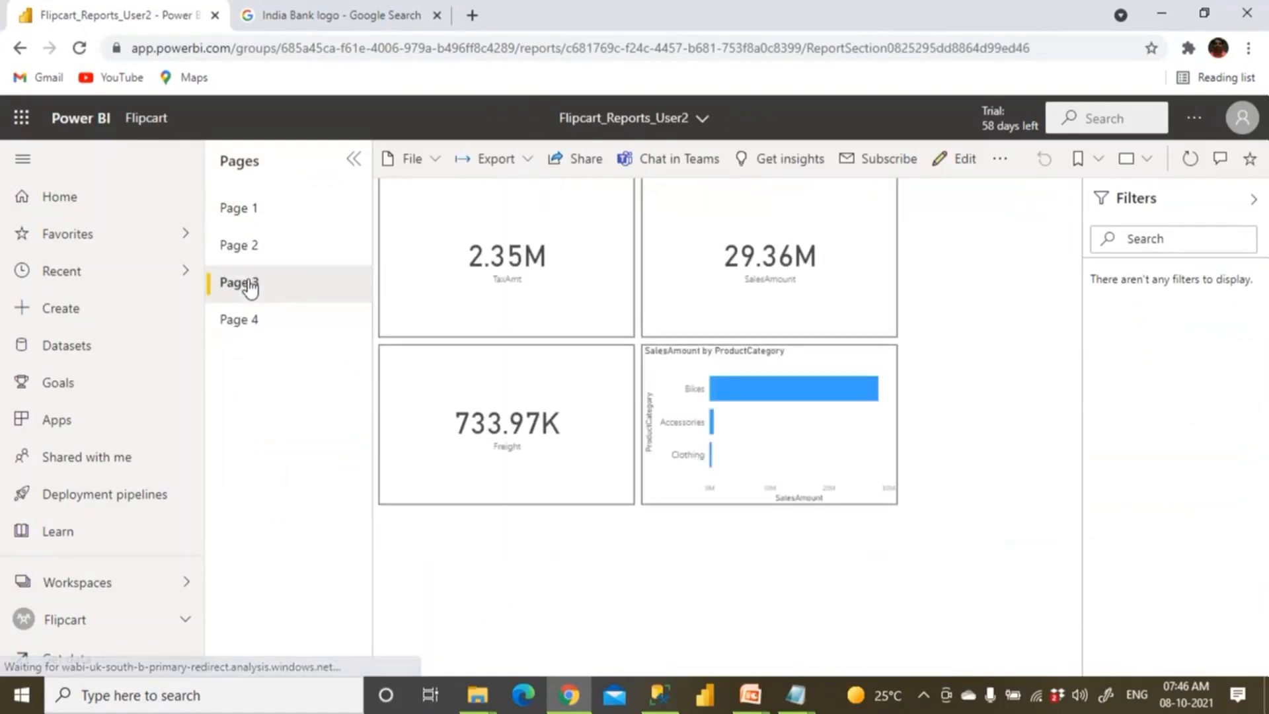
pyautogui.click(244, 247)
# - Pin the SalesAmount and FiscalYear by FiscalYear line chart from Page 1 to Sales_Dashboard
pyautogui.click(266, 220)
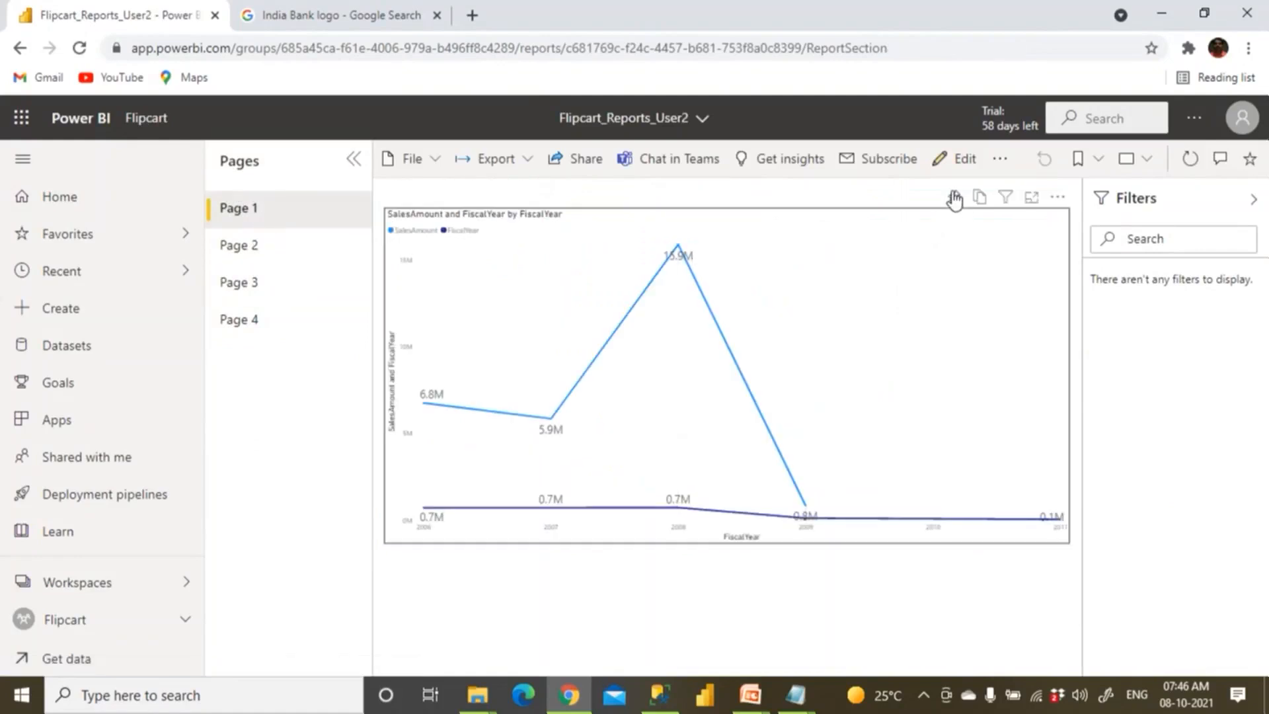
pyautogui.click(954, 198)
pyautogui.click(805, 510)
# - Open iBank_HR_Reports from the Flipcart workspace and examine how its Gender slicer filters the salary visuals, switching between M and F
pyautogui.click(147, 118)
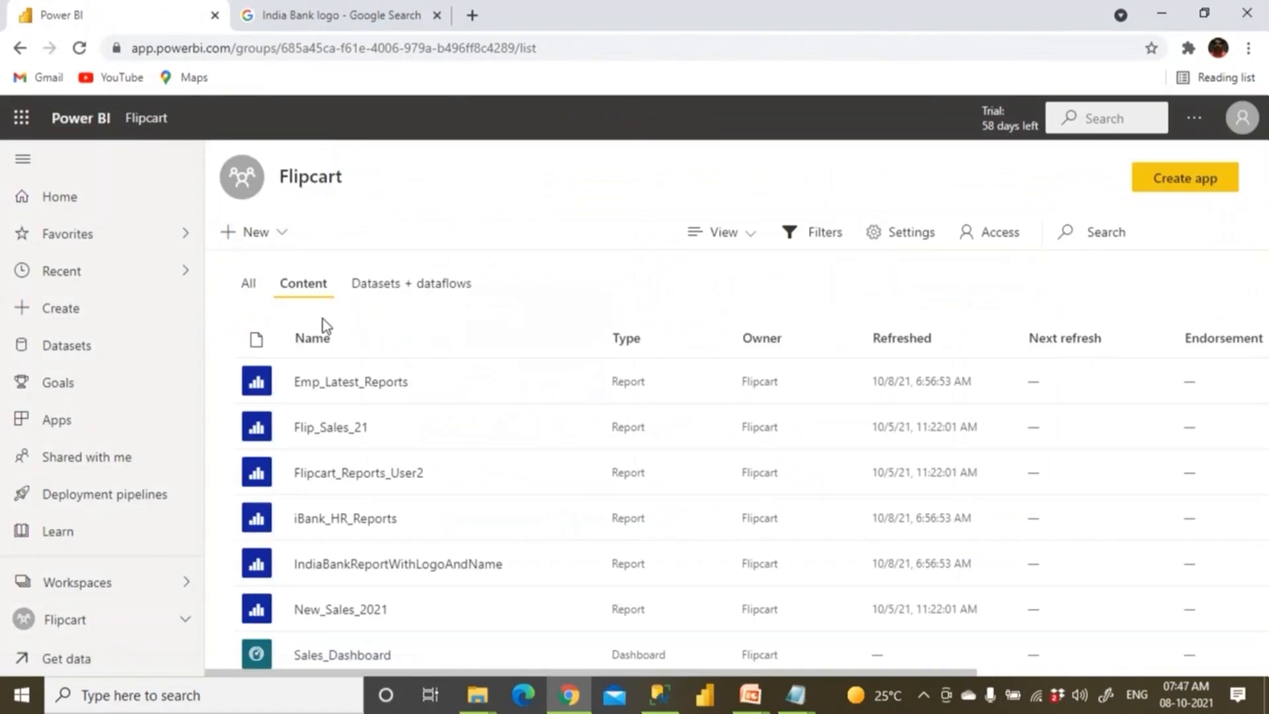
pyautogui.click(395, 525)
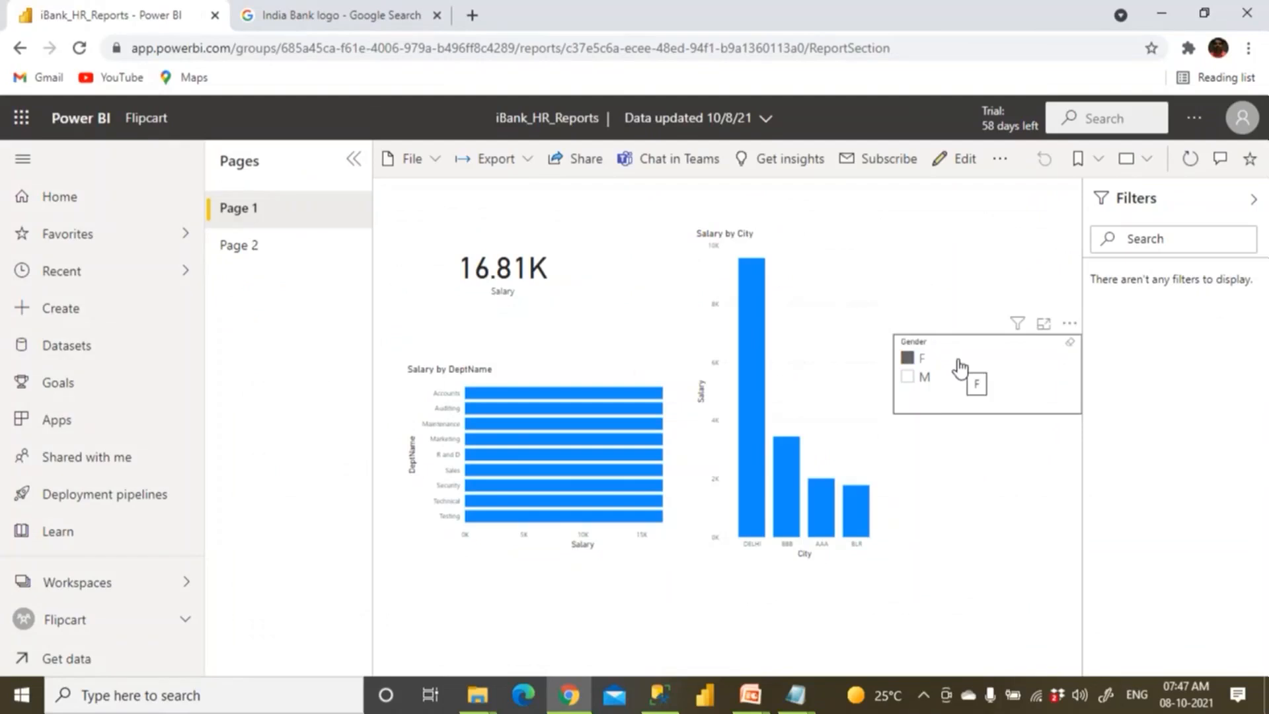
pyautogui.click(907, 378)
pyautogui.click(908, 359)
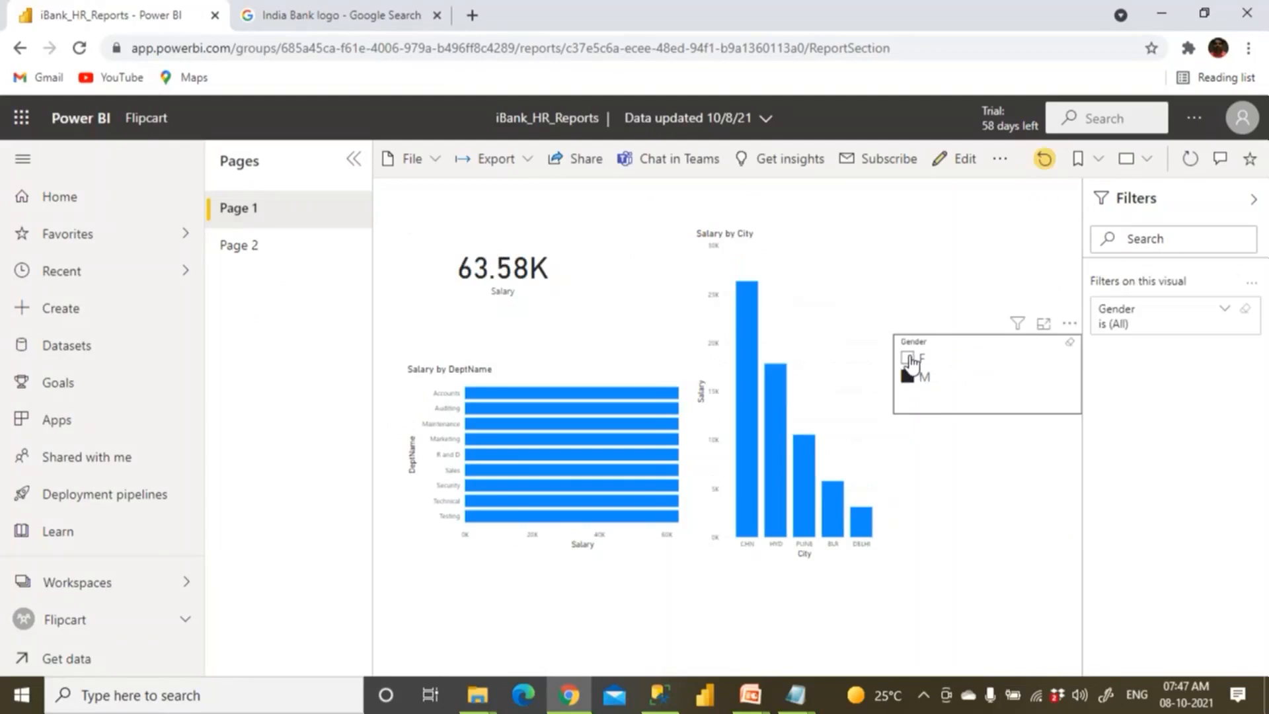
pyautogui.click(908, 377)
pyautogui.click(915, 360)
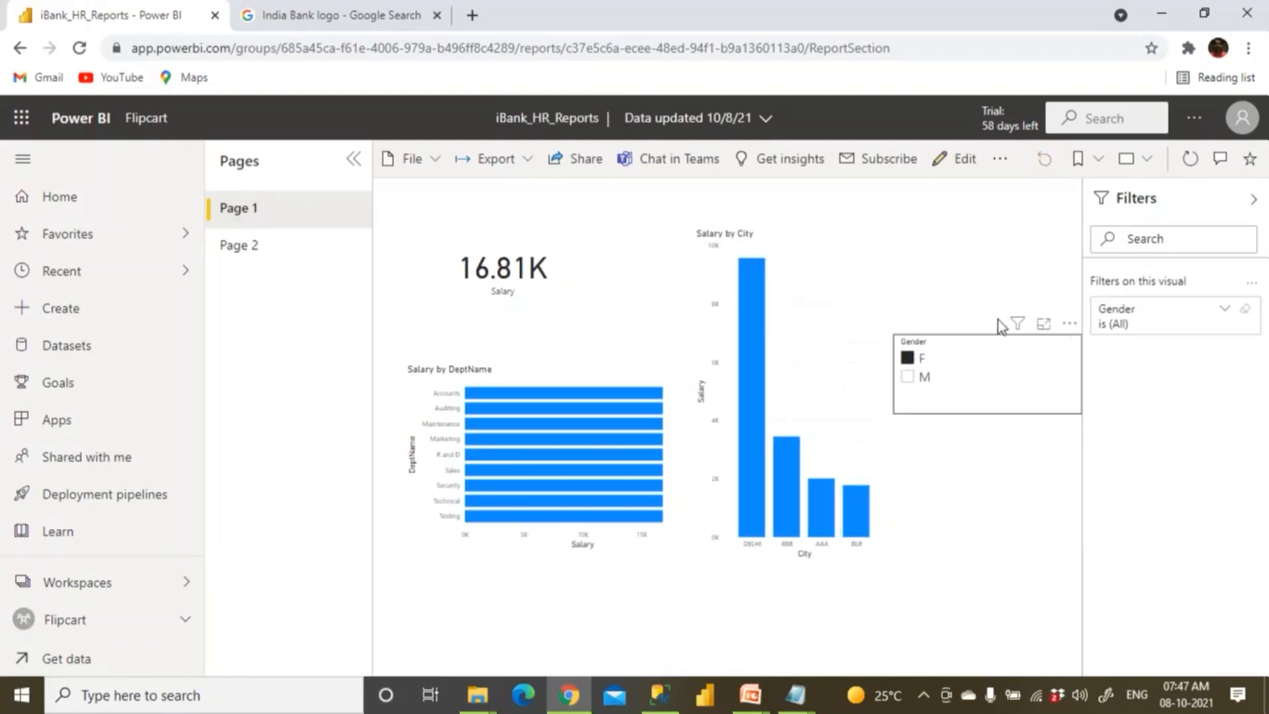
pyautogui.moveTo(1018, 324)
# - Draw an ink diagram over the report with a circled DS, the labels R1, R2 and R3 beneath it, and a data source under each
pyautogui.click(855, 12)
pyautogui.moveTo(828, 207); pyautogui.dragTo(836, 239)
pyautogui.moveTo(906, 203)
pyautogui.mouseDown()
pyautogui.moveTo(913, 244)
pyautogui.moveTo(899, 254)
pyautogui.mouseUp()
pyautogui.moveTo(916, 159); pyautogui.dragTo(917, 194)
pyautogui.moveTo(820, 343)
pyautogui.mouseDown()
pyautogui.moveTo(813, 401)
pyautogui.moveTo(837, 399)
pyautogui.mouseUp()
pyautogui.moveTo(858, 342); pyautogui.dragTo(885, 377)
pyautogui.moveTo(987, 325); pyautogui.dragTo(1003, 366)
pyautogui.moveTo(987, 319); pyautogui.dragTo(1046, 355)
pyautogui.moveTo(1069, 301)
pyautogui.mouseDown()
pyautogui.moveTo(1085, 332)
pyautogui.moveTo(1119, 335)
pyautogui.mouseUp()
pyautogui.moveTo(1207, 288); pyautogui.dragTo(1217, 332)
pyautogui.moveTo(1206, 274)
pyautogui.mouseDown()
pyautogui.moveTo(1221, 267)
pyautogui.moveTo(1228, 326)
pyautogui.moveTo(1259, 294)
pyautogui.moveTo(1233, 324)
pyautogui.mouseUp()
pyautogui.moveTo(882, 409); pyautogui.dragTo(889, 475)
pyautogui.moveTo(915, 521); pyautogui.dragTo(928, 566)
pyautogui.moveTo(1008, 525); pyautogui.dragTo(991, 564)
pyautogui.moveTo(1061, 382)
pyautogui.mouseDown()
pyautogui.moveTo(1074, 464)
pyautogui.moveTo(1098, 512)
pyautogui.moveTo(1179, 510)
pyautogui.mouseUp()
pyautogui.moveTo(1214, 436)
pyautogui.mouseDown()
pyautogui.moveTo(1218, 475)
pyautogui.moveTo(1237, 474)
pyautogui.mouseUp()
pyautogui.moveTo(1247, 459); pyautogui.dragTo(1267, 456)
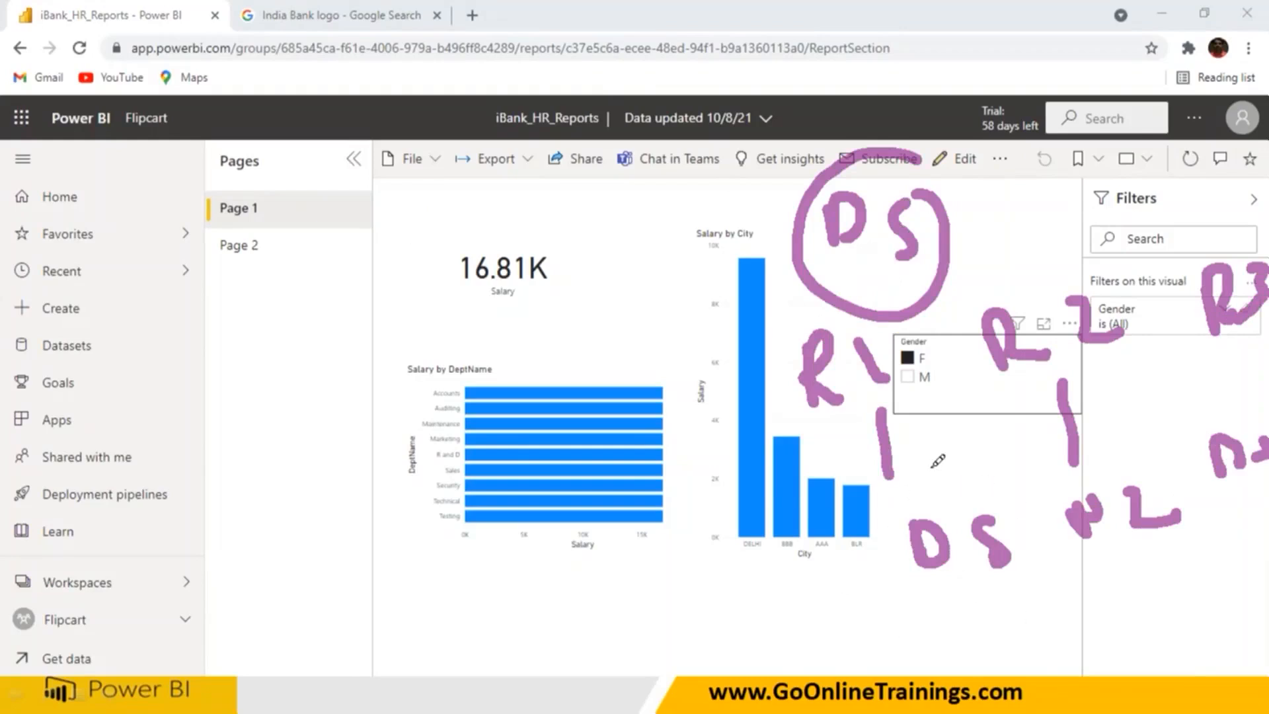
# - Underline parts of the ink diagram, circle the data sources and the Gender slicer, link them with strokes, and clear all the ink
pyautogui.moveTo(927, 431)
pyautogui.mouseDown()
pyautogui.moveTo(1010, 438)
pyautogui.moveTo(966, 449)
pyautogui.mouseUp()
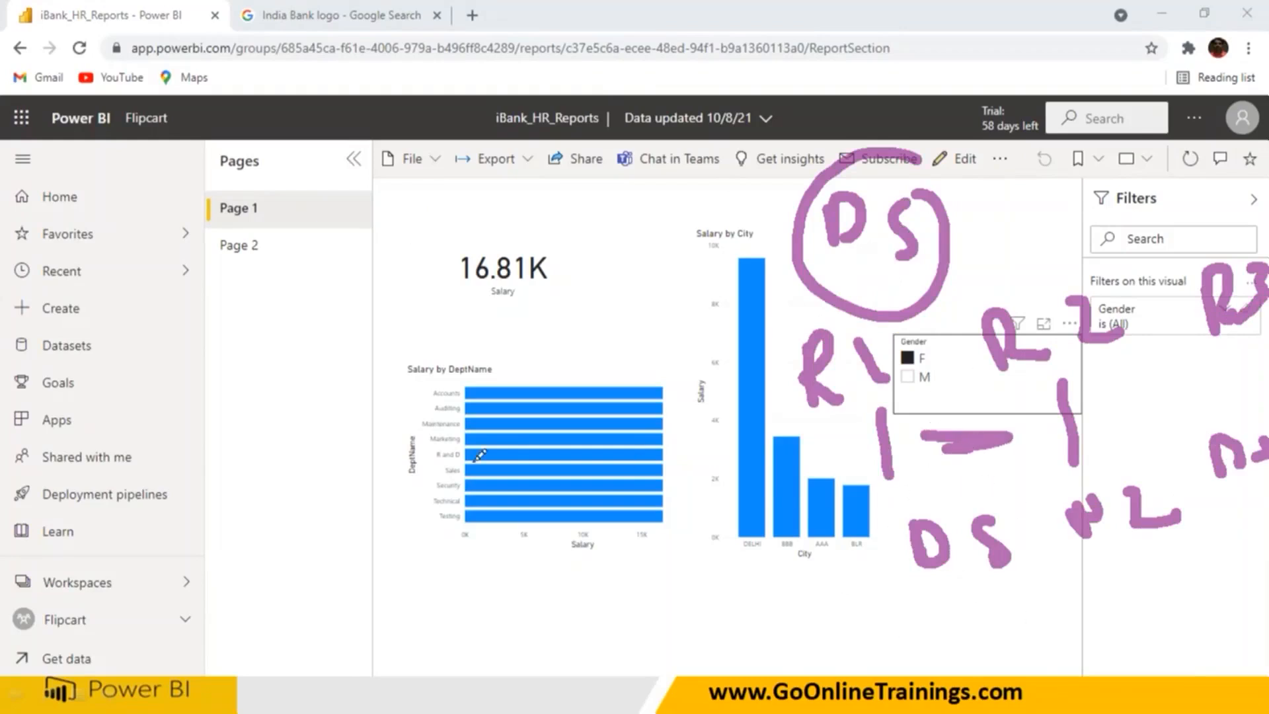
pyautogui.moveTo(1153, 232); pyautogui.dragTo(1116, 227)
pyautogui.moveTo(989, 211); pyautogui.dragTo(1120, 228)
pyautogui.moveTo(1050, 267)
pyautogui.mouseDown()
pyautogui.moveTo(965, 257)
pyautogui.moveTo(935, 284)
pyautogui.mouseUp()
pyautogui.moveTo(908, 408)
pyautogui.mouseDown()
pyautogui.moveTo(971, 360)
pyautogui.moveTo(982, 370)
pyautogui.mouseUp()
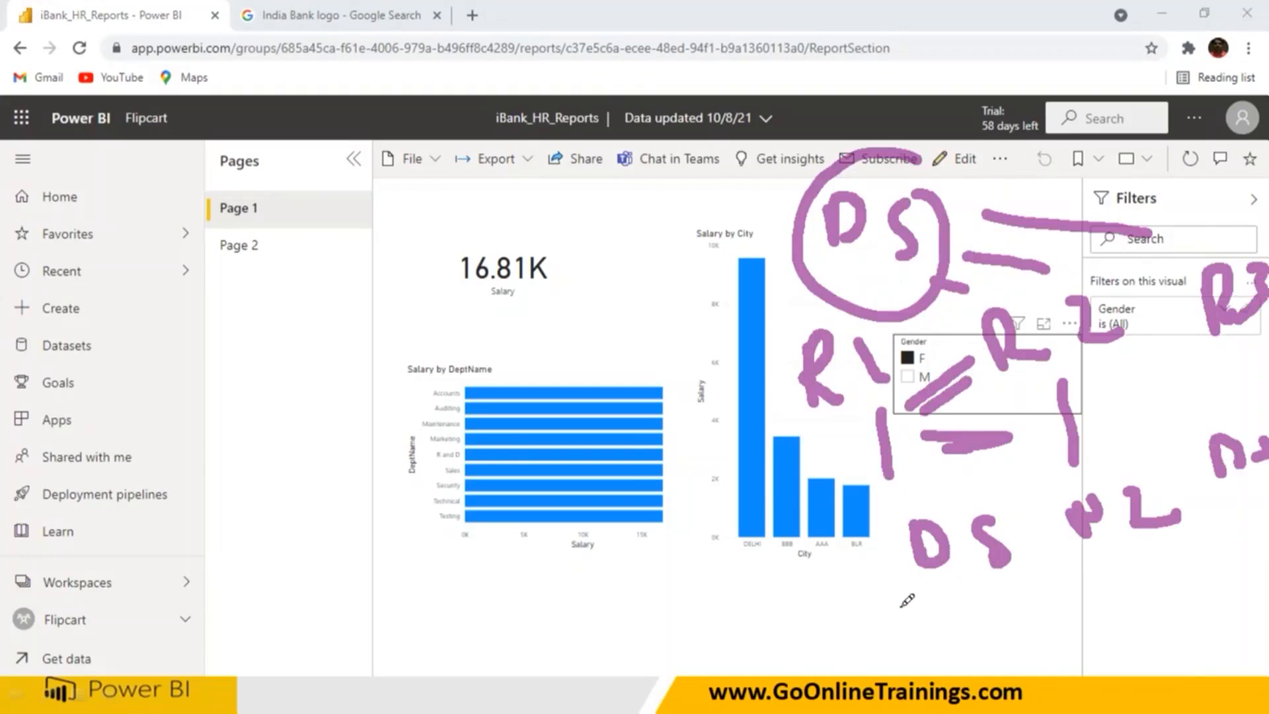
pyautogui.moveTo(898, 606); pyautogui.dragTo(1267, 576)
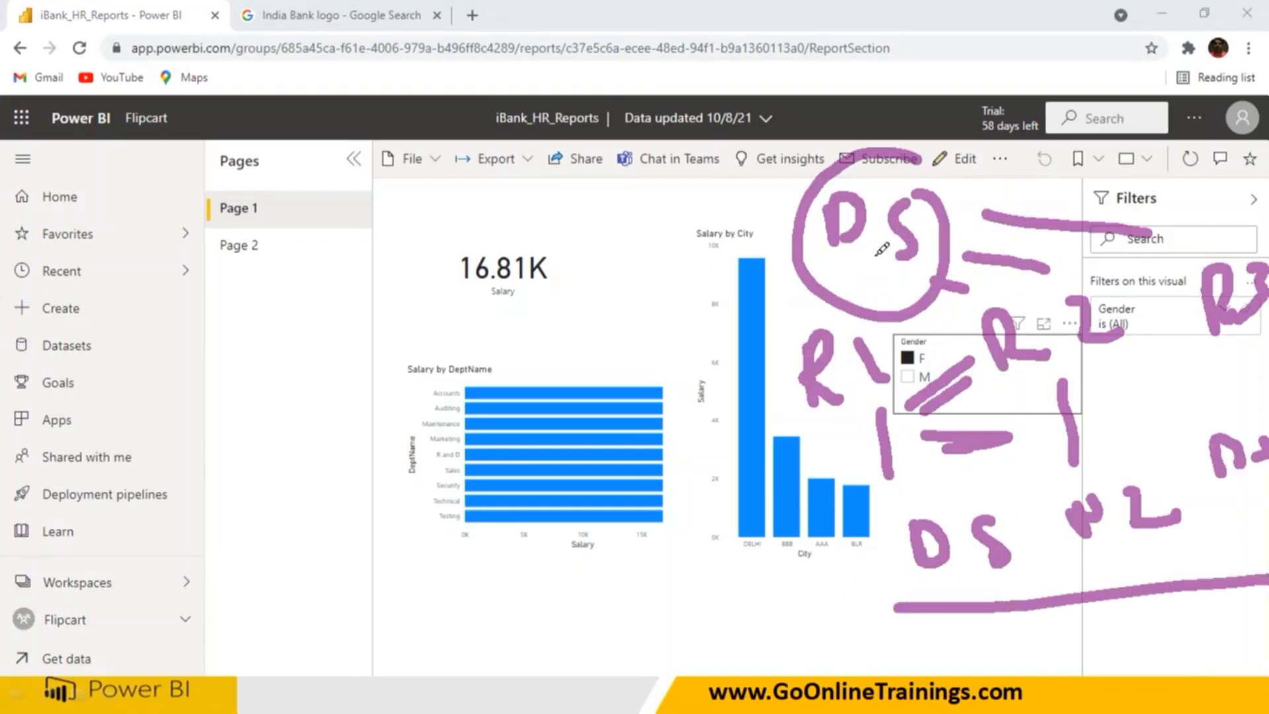
pyautogui.moveTo(961, 489)
pyautogui.mouseDown()
pyautogui.moveTo(891, 587)
pyautogui.moveTo(1019, 605)
pyautogui.mouseUp()
pyautogui.moveTo(1114, 456)
pyautogui.mouseDown()
pyautogui.moveTo(1084, 558)
pyautogui.moveTo(1126, 453)
pyautogui.moveTo(1111, 444)
pyautogui.mouseUp()
pyautogui.moveTo(1030, 593); pyautogui.dragTo(1060, 570)
pyautogui.moveTo(1179, 490); pyautogui.dragTo(1188, 485)
pyautogui.moveTo(1254, 380)
pyautogui.mouseDown()
pyautogui.moveTo(1198, 433)
pyautogui.moveTo(1259, 413)
pyautogui.moveTo(1231, 430)
pyautogui.mouseUp()
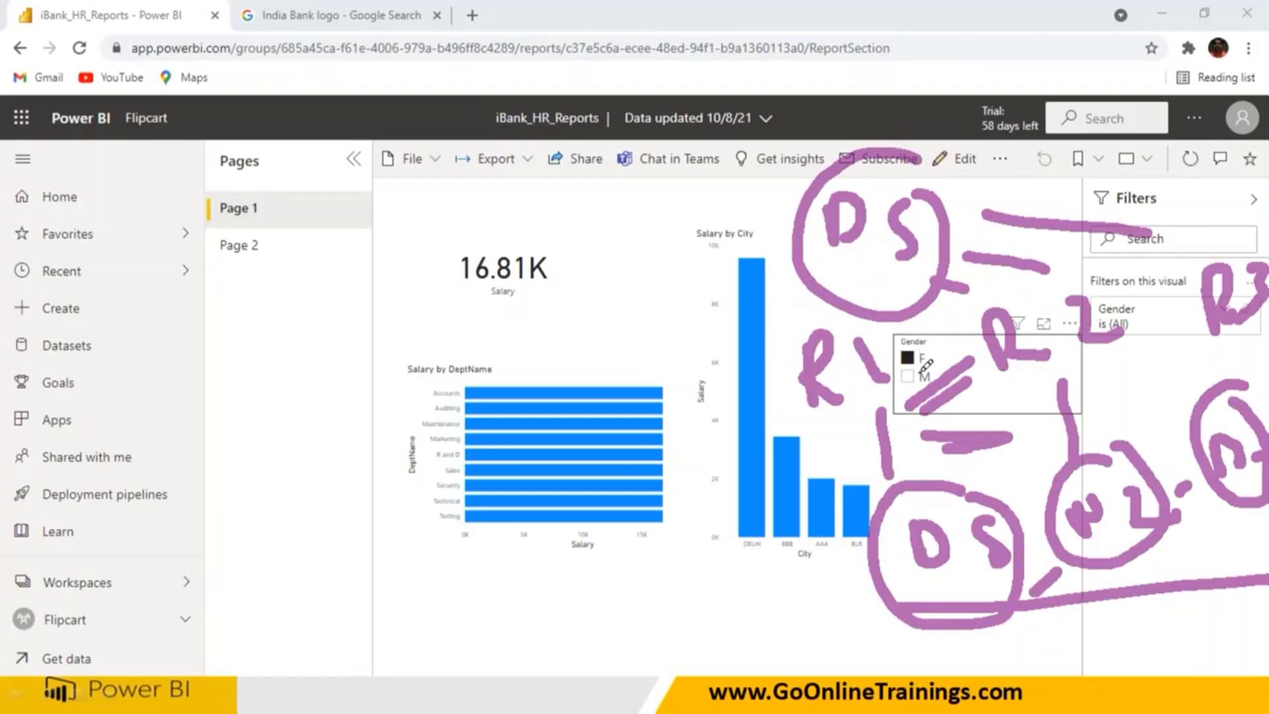
pyautogui.moveTo(932, 325)
pyautogui.mouseDown()
pyautogui.moveTo(916, 407)
pyautogui.moveTo(975, 344)
pyautogui.moveTo(925, 320)
pyautogui.mouseUp()
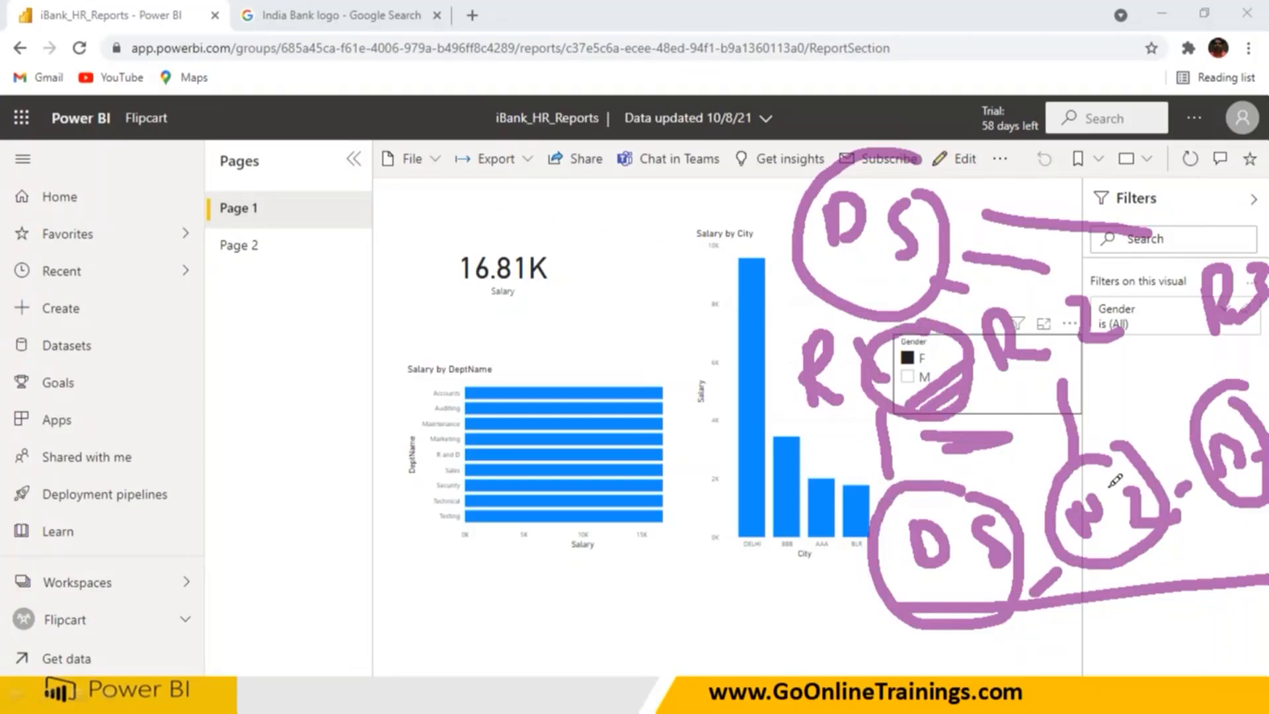
pyautogui.moveTo(1127, 410); pyautogui.dragTo(1128, 403)
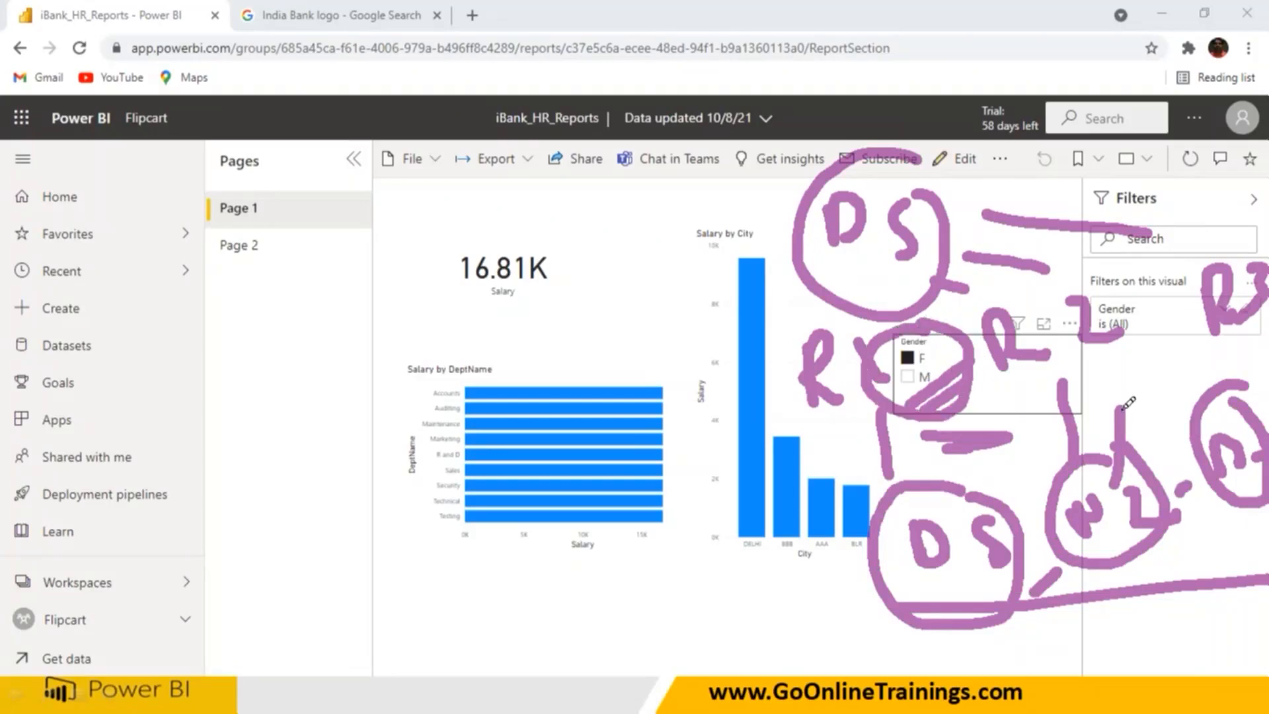
pyautogui.moveTo(1224, 403); pyautogui.dragTo(1190, 367)
pyautogui.press('Escape')
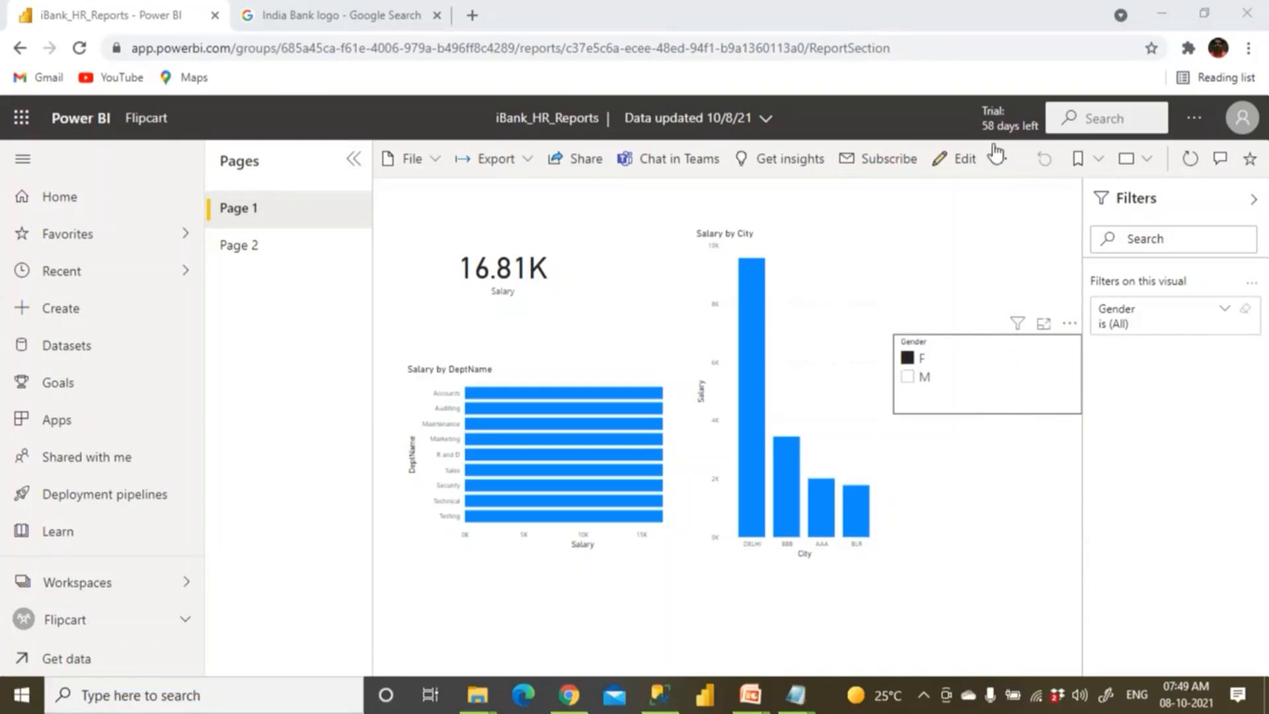
# - Pin Page 1 of iBank_HR_Reports as a live page to the existing Sales_Dashboard and dismiss the confirmation
pyautogui.click(1001, 161)
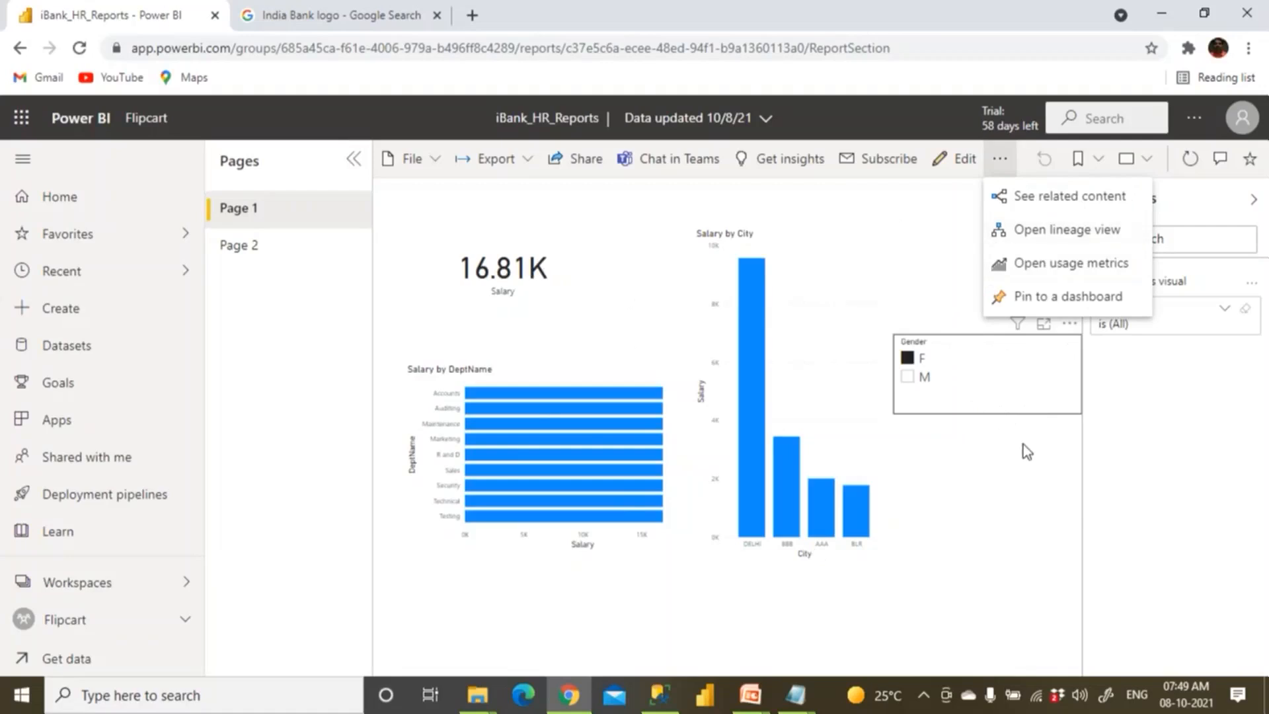
pyautogui.click(984, 503)
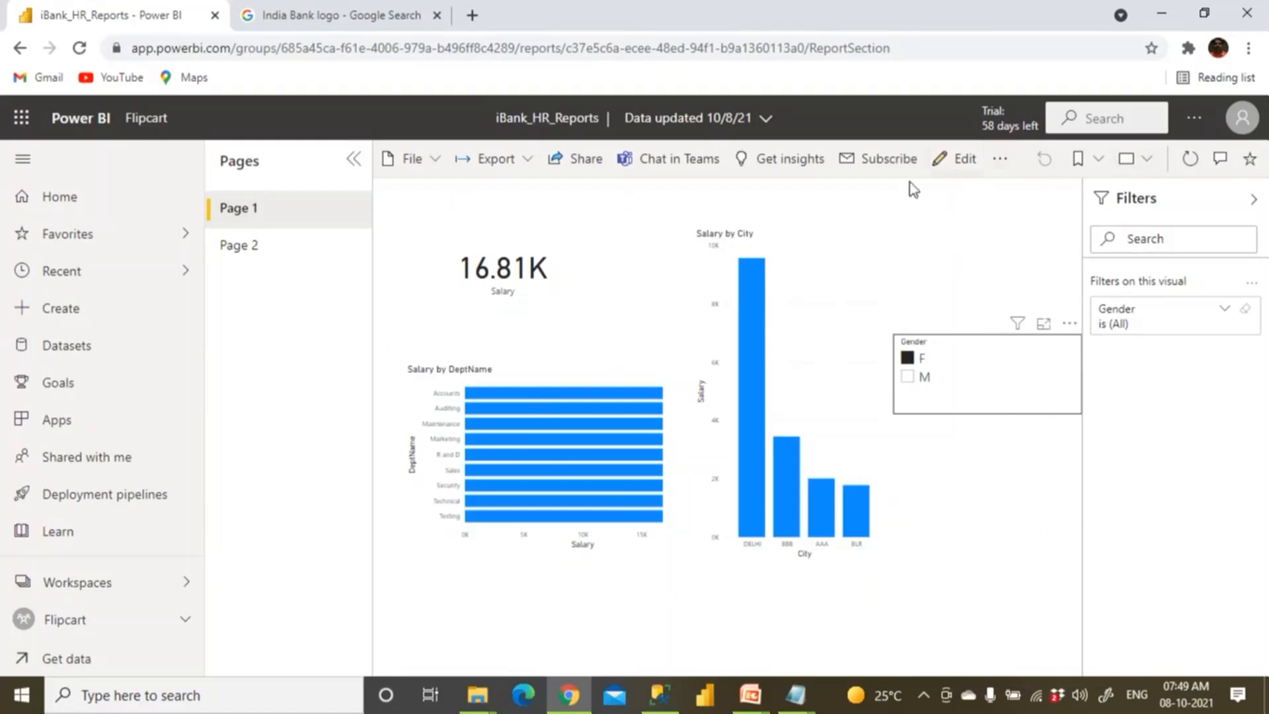
pyautogui.click(1001, 162)
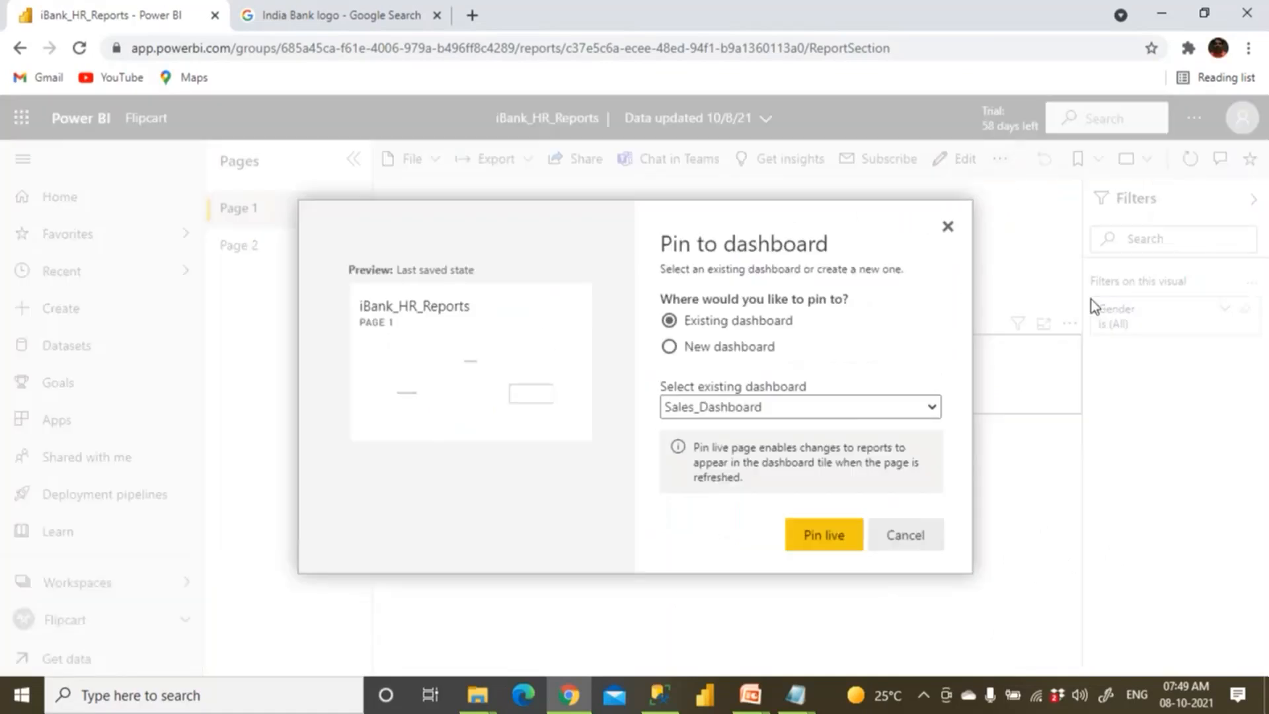
pyautogui.click(819, 537)
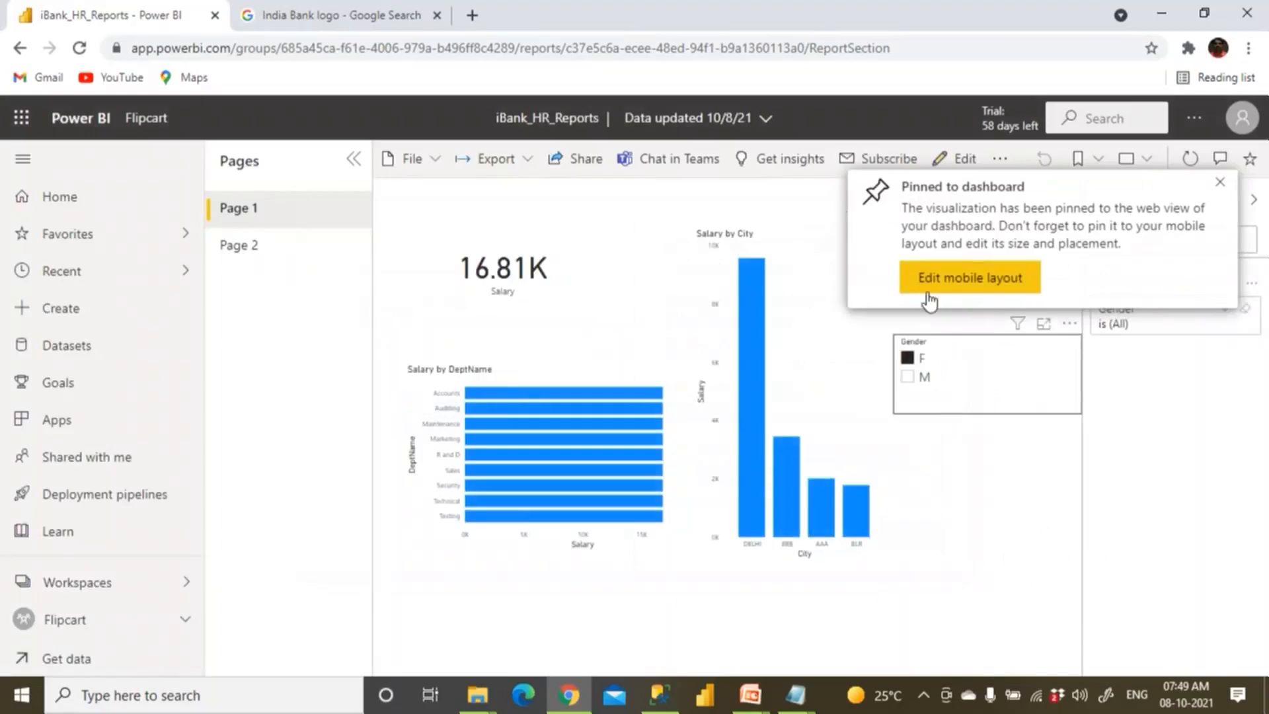
pyautogui.click(1220, 188)
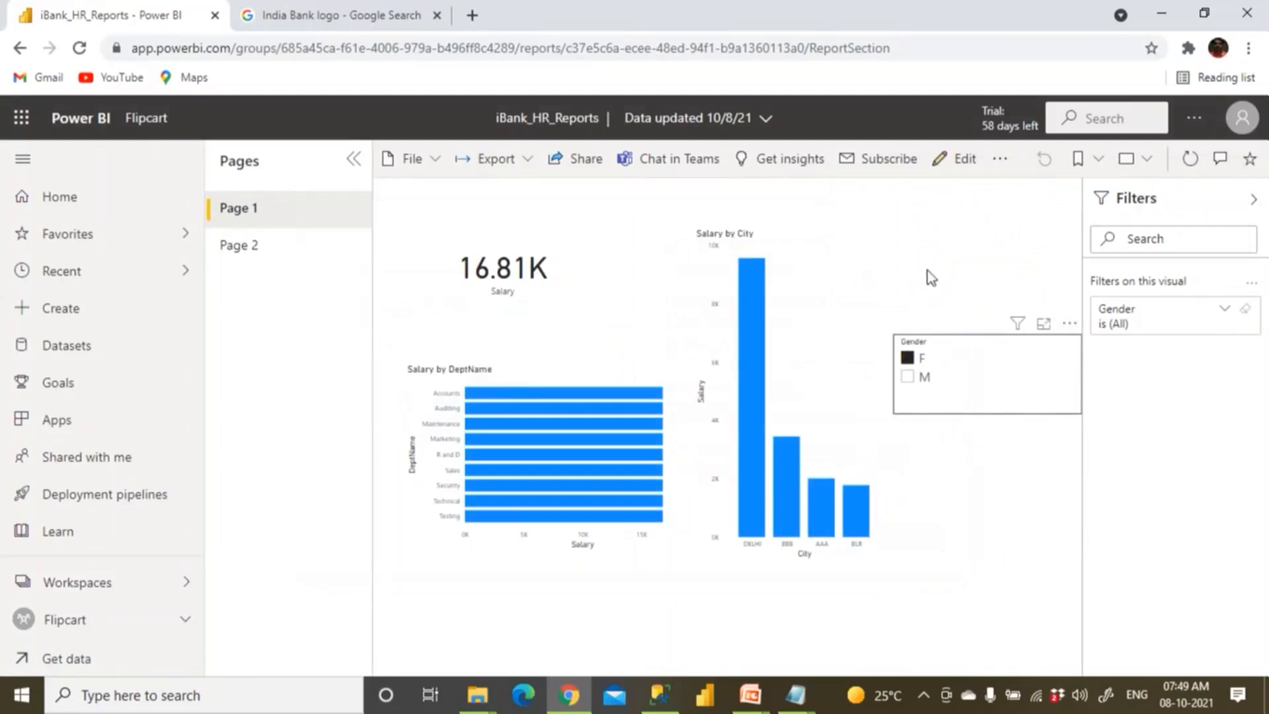
pyautogui.click(1000, 160)
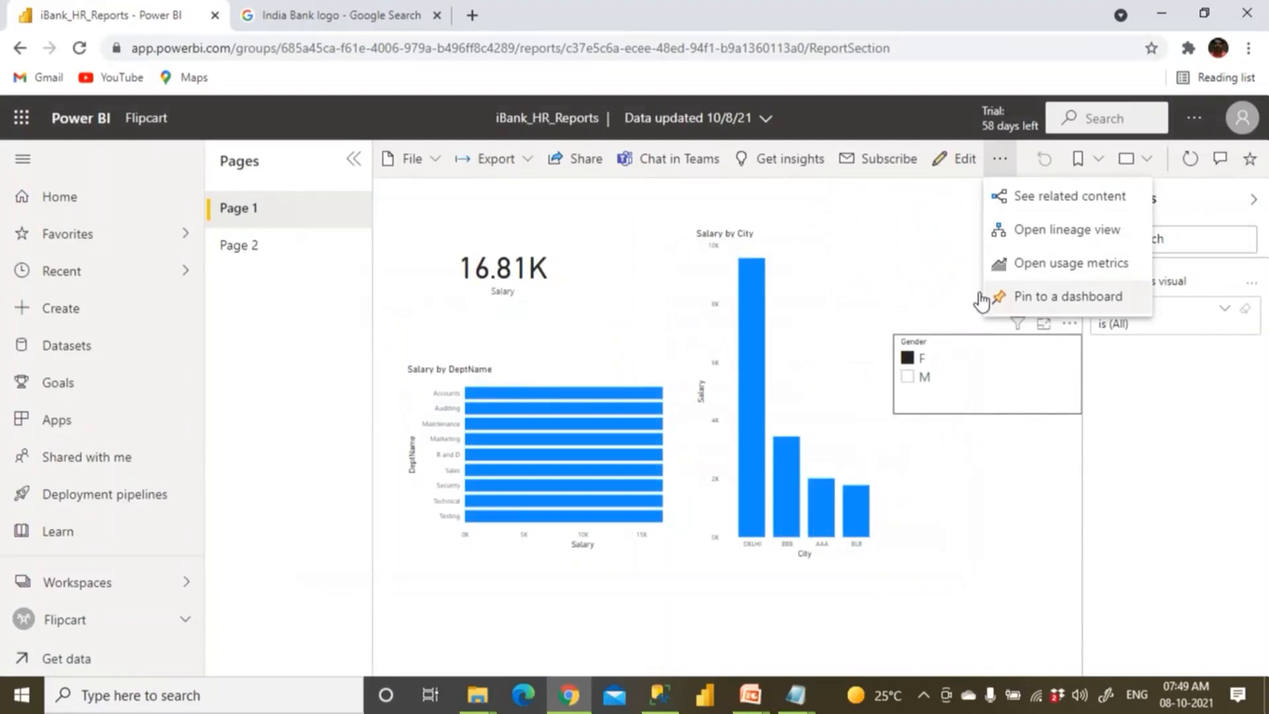
pyautogui.click(1086, 304)
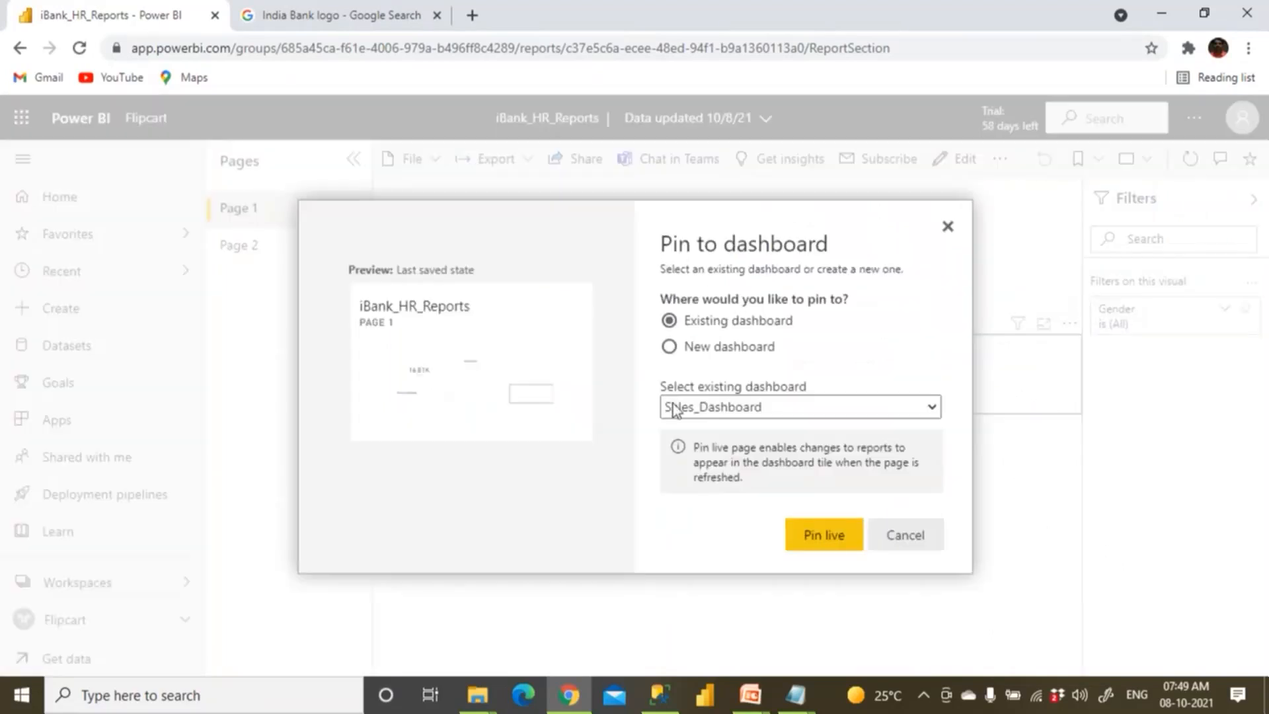
pyautogui.click(902, 534)
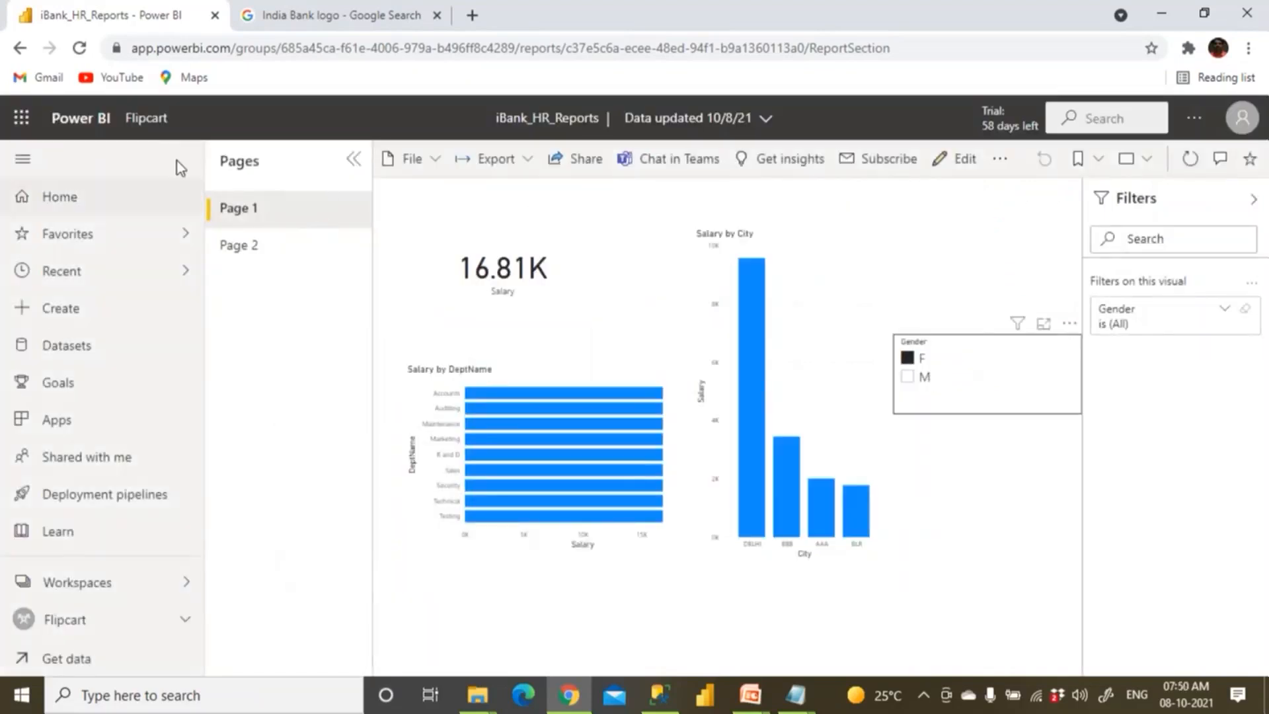
# - Open Sales_Dashboard from the Flipcart workspace and test the Gender slicer on the pinned live page, alternating between M and F
pyautogui.click(147, 119)
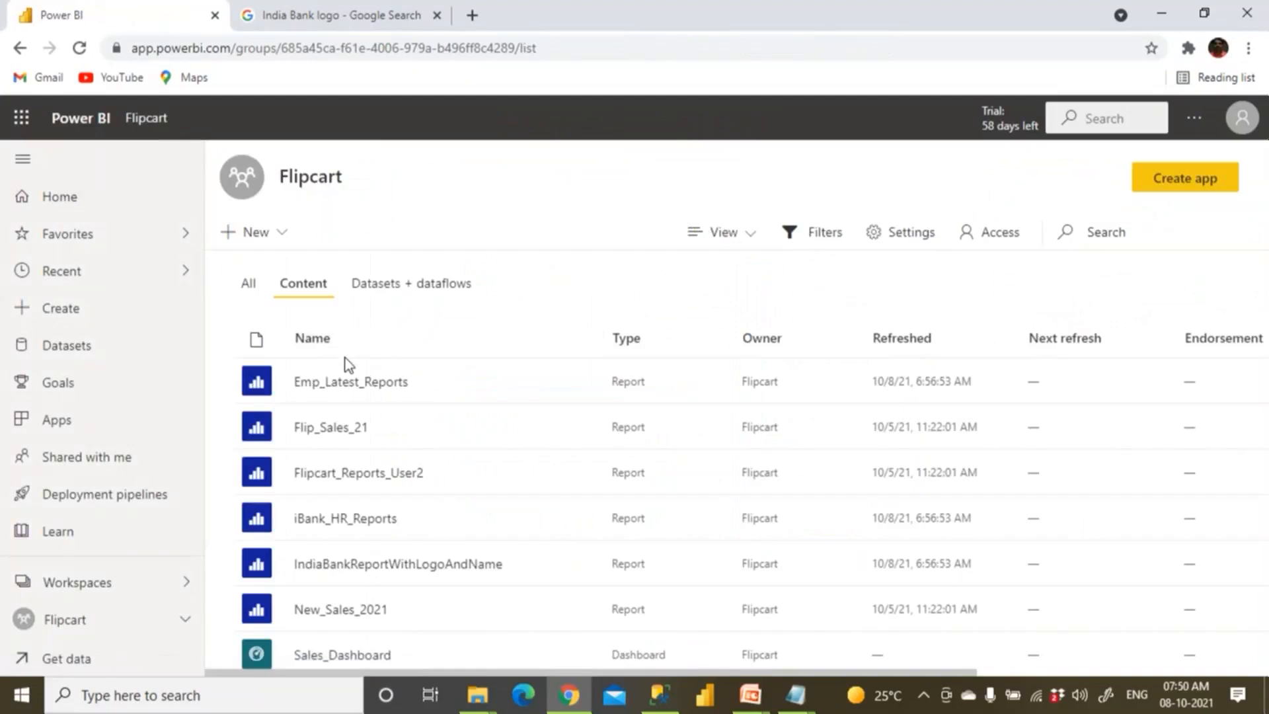
pyautogui.click(350, 655)
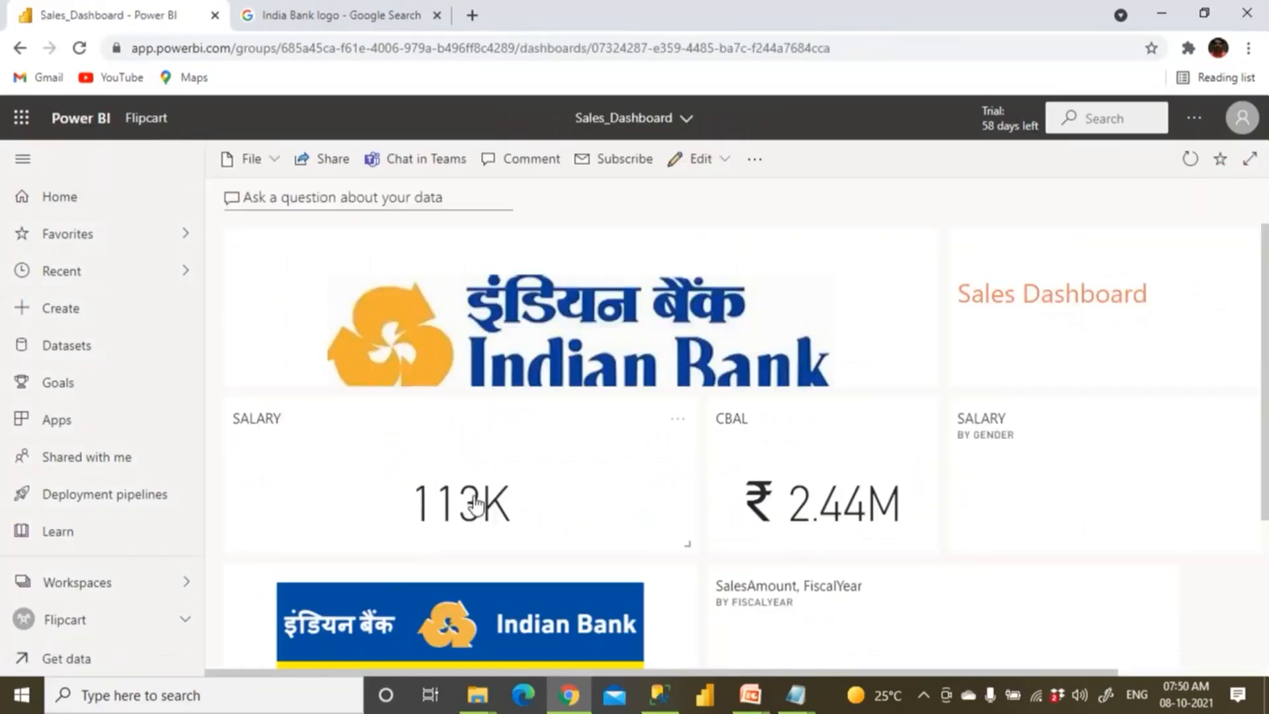
pyautogui.scroll(-10, 476, 503)
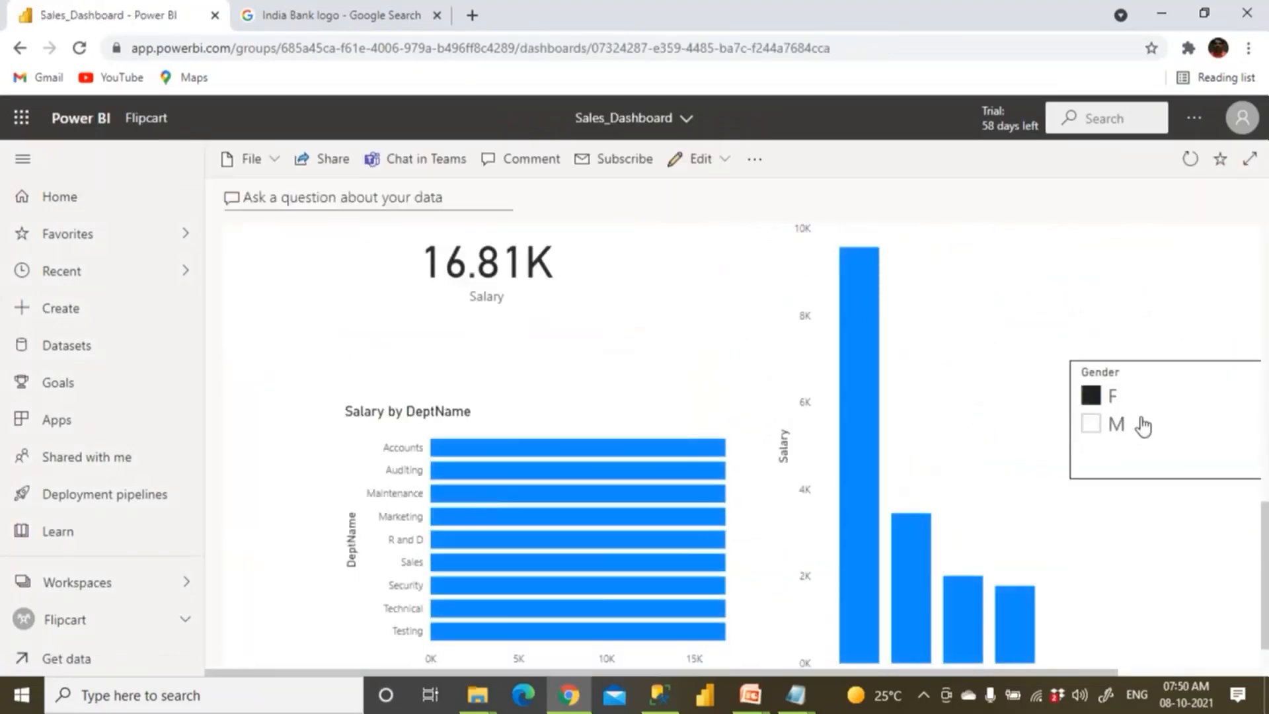
pyautogui.click(1090, 424)
pyautogui.click(1096, 396)
pyautogui.click(1094, 423)
pyautogui.click(1096, 397)
pyautogui.click(1092, 423)
pyautogui.click(1098, 395)
pyautogui.click(1092, 424)
pyautogui.click(1093, 424)
pyautogui.click(1094, 396)
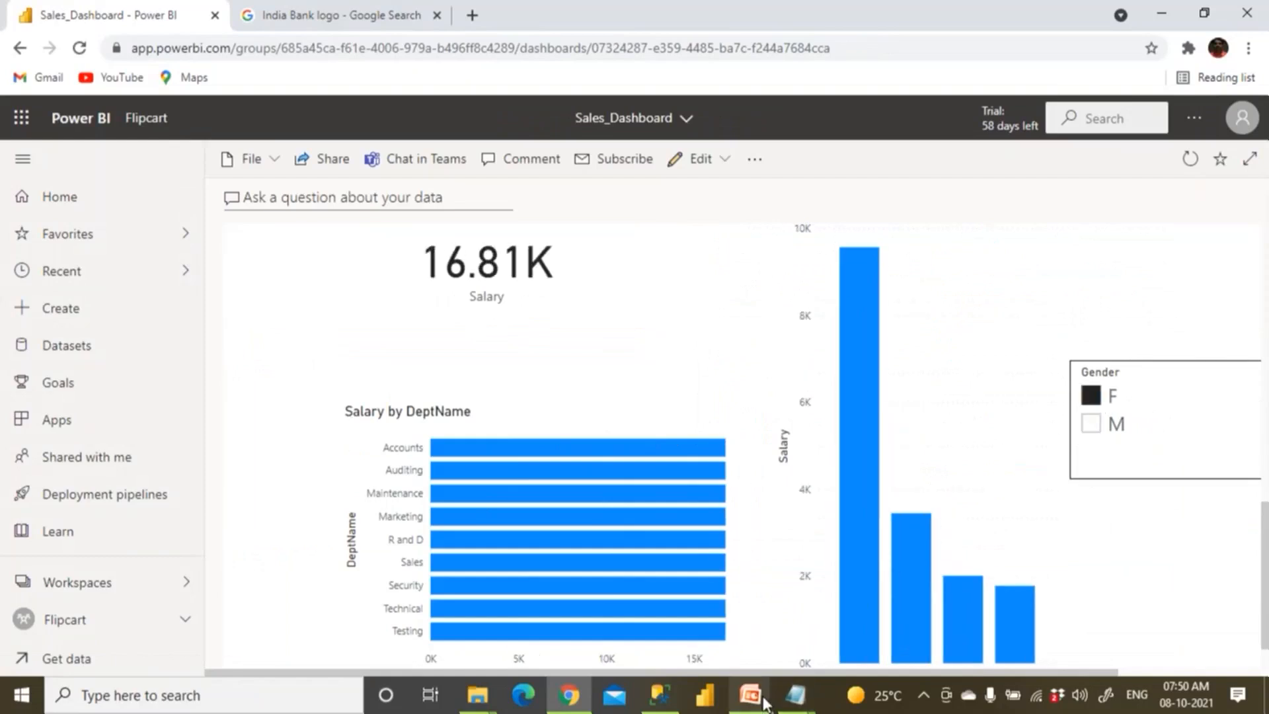
# - Switch to the PowerPoint slide show and go back from Formatting the dashboard to the Agenda slide
pyautogui.moveTo(764, 702)
pyautogui.click(858, 624)
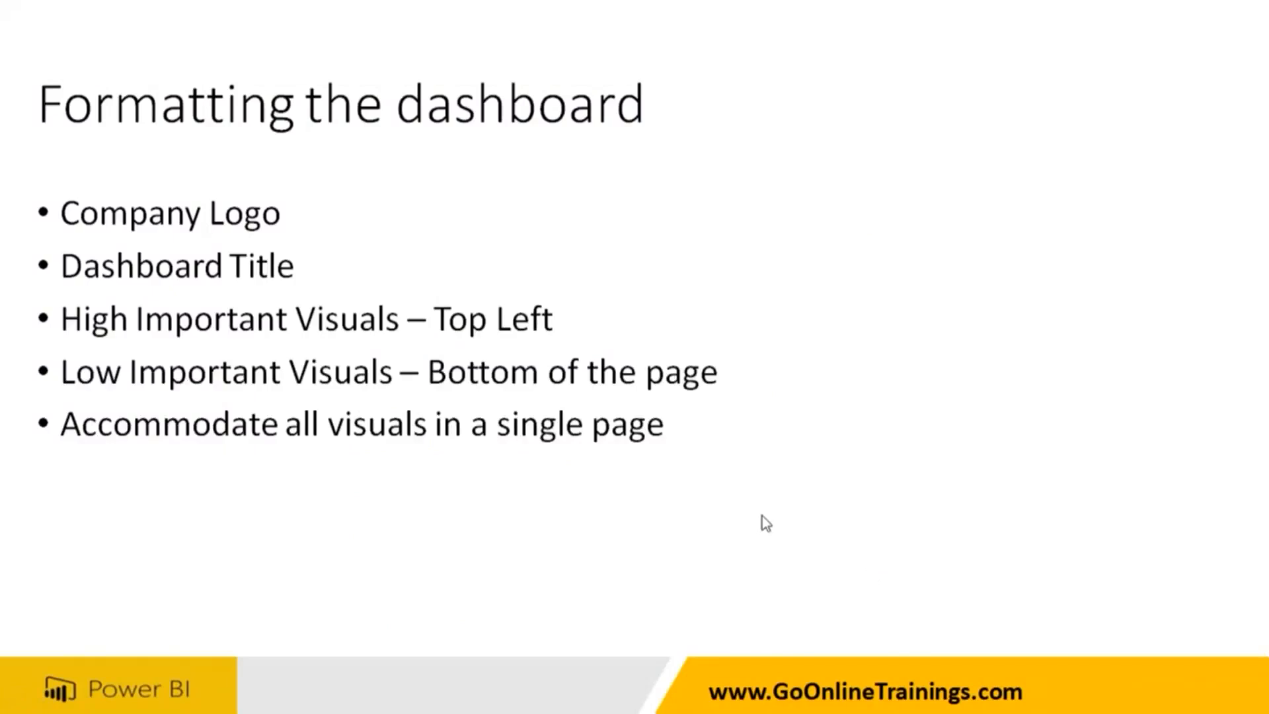
pyautogui.scroll(3, 651, 429)
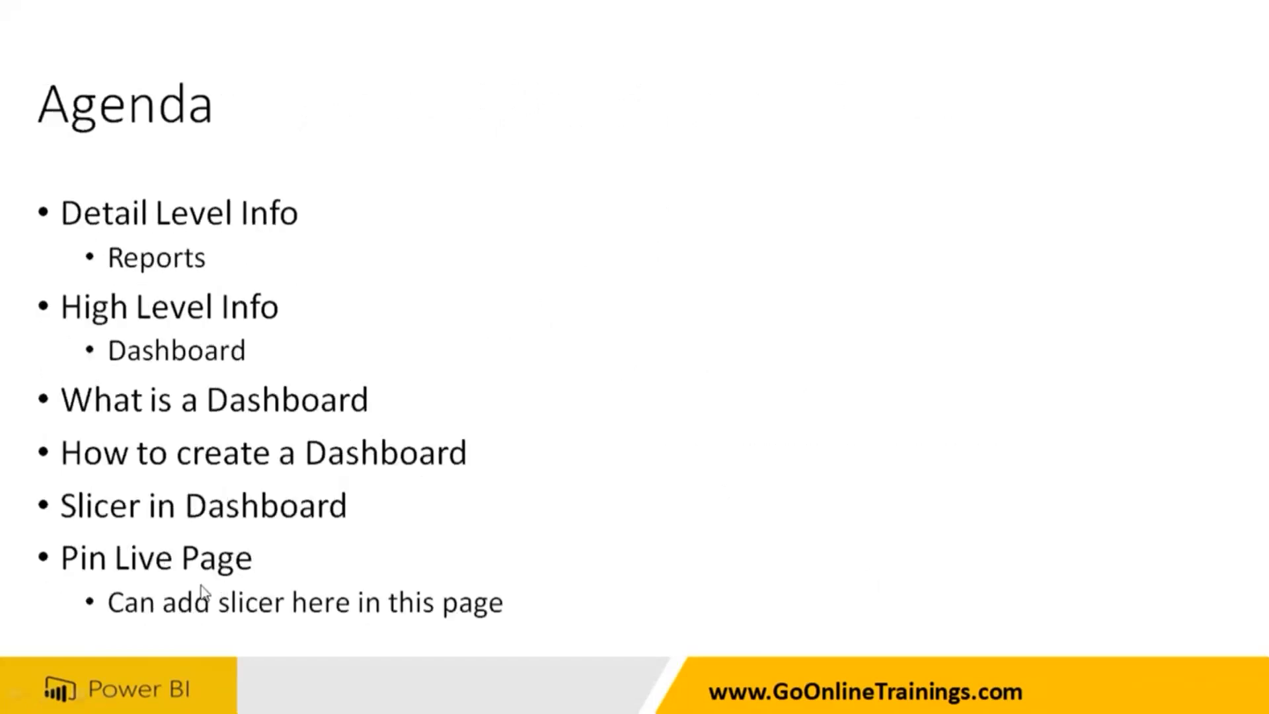